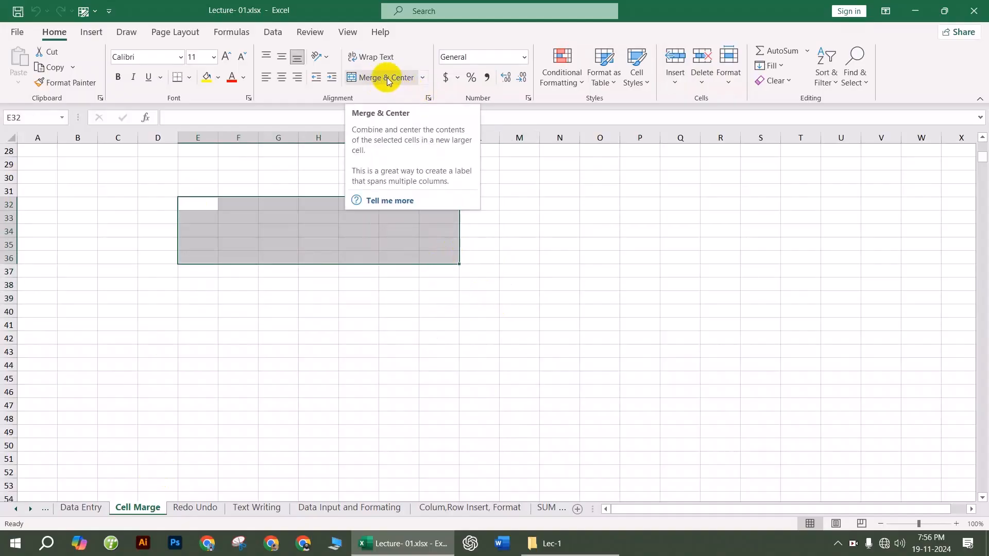
Step: Merge E32:K36 into one cell holding 'hfghfgh', centred horizontally and vertically
{"action": "left_click", "coordinate": [387, 77]}
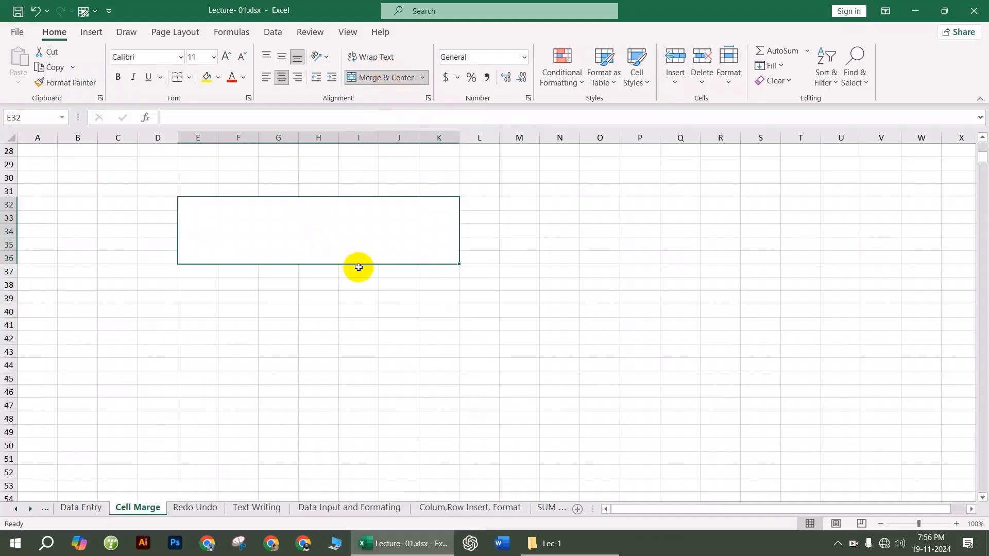
{"action": "type", "text": "hfghfgh"}
{"action": "left_click_drag", "start_coordinate": [356, 389], "coordinate": [353, 380]}
{"action": "left_click", "coordinate": [325, 248]}
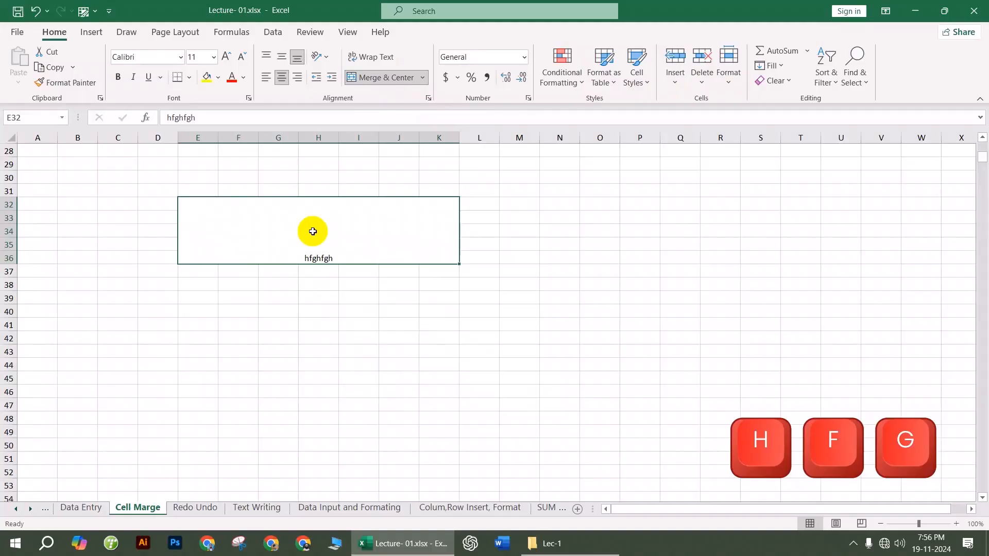
{"action": "left_click", "coordinate": [281, 57]}
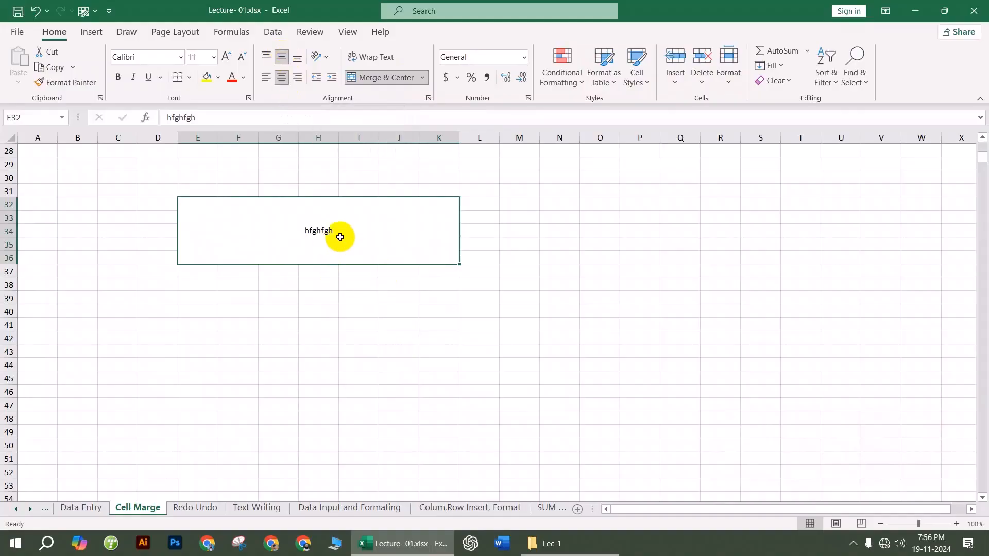
{"action": "left_click", "coordinate": [320, 326]}
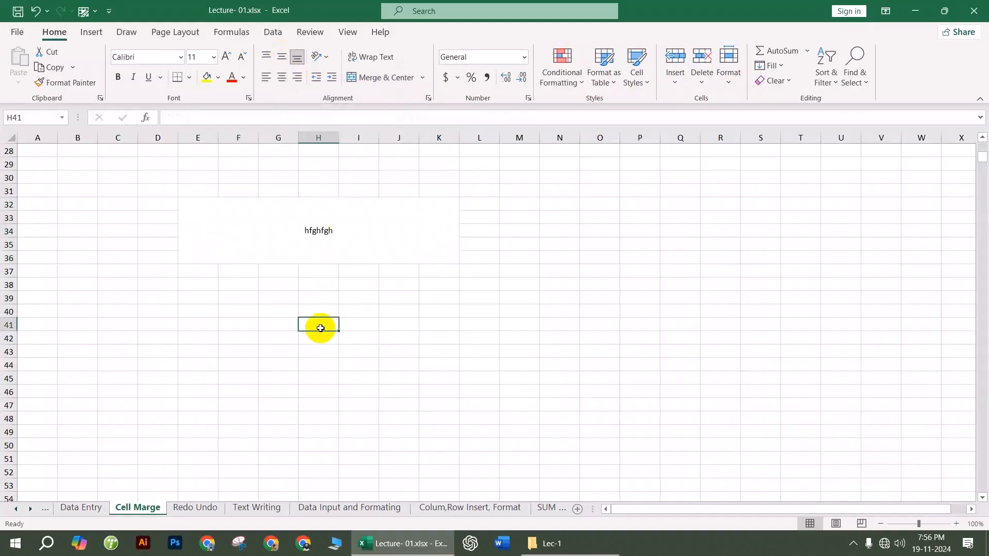
Step: Apply Merge Across to E39:K43 and confirm each row is a single merged cell
{"action": "left_click_drag", "start_coordinate": [206, 298], "coordinate": [437, 355]}
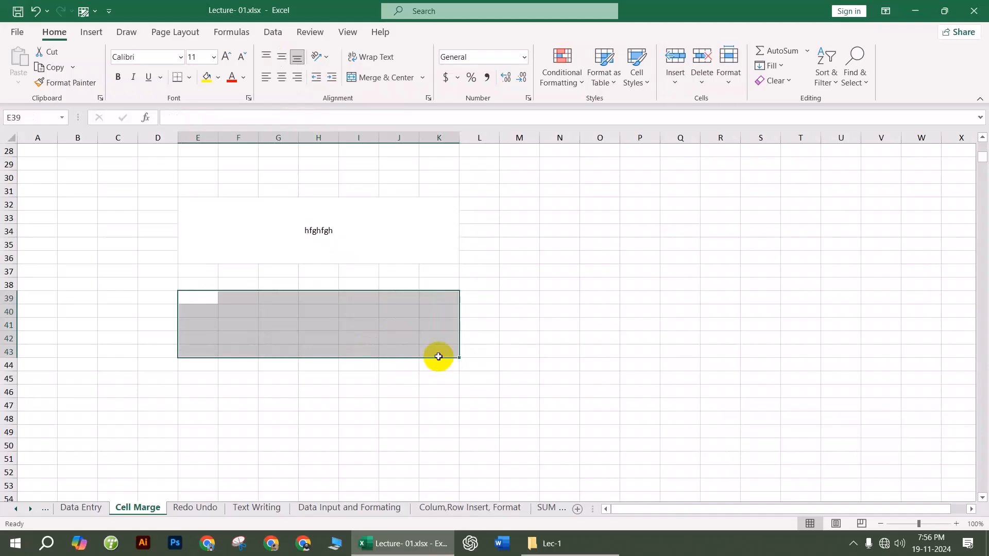
{"action": "left_click", "coordinate": [424, 79]}
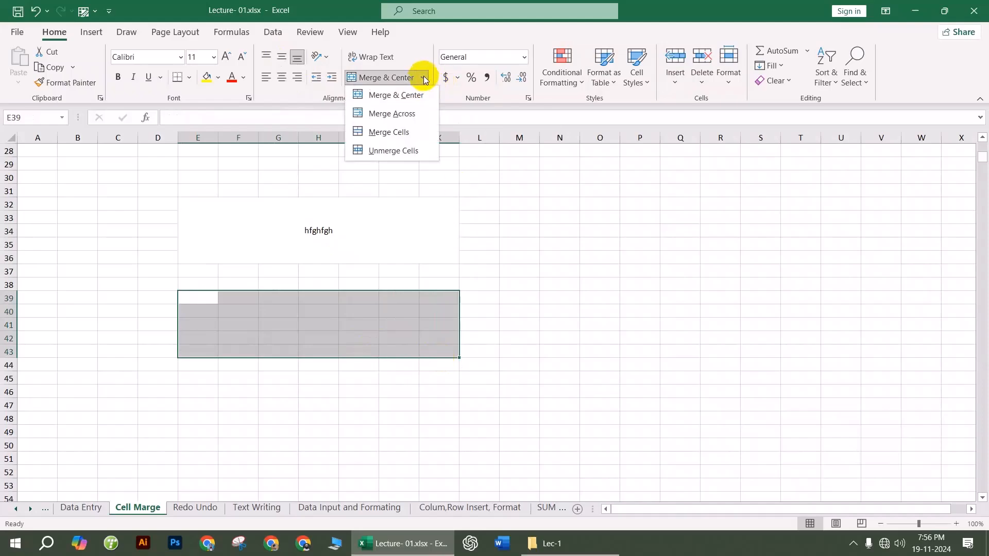
{"action": "left_click", "coordinate": [396, 114]}
{"action": "left_click", "coordinate": [559, 337]}
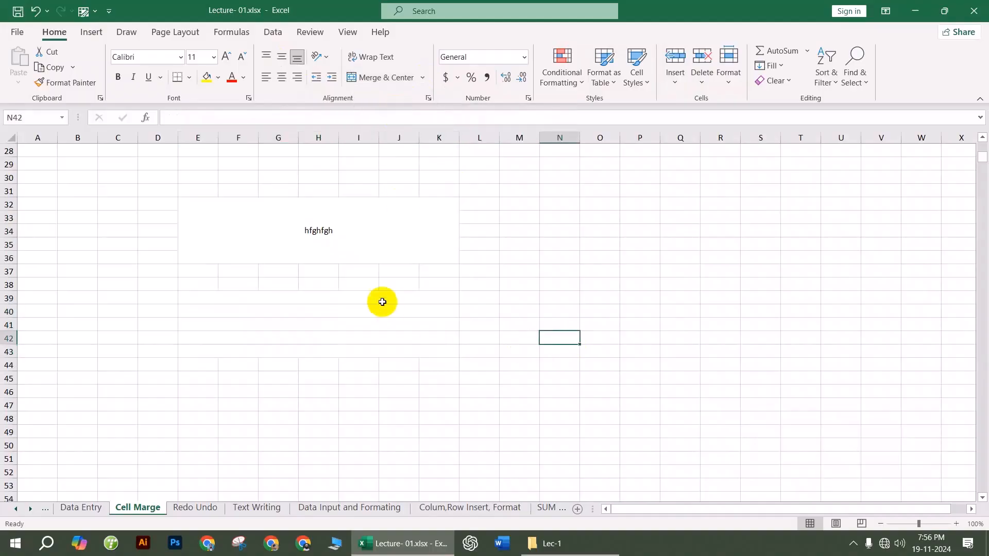
{"action": "left_click", "coordinate": [369, 298]}
{"action": "left_click", "coordinate": [363, 312]}
{"action": "left_click", "coordinate": [359, 325]}
{"action": "left_click", "coordinate": [355, 339]}
{"action": "left_click", "coordinate": [201, 211]}
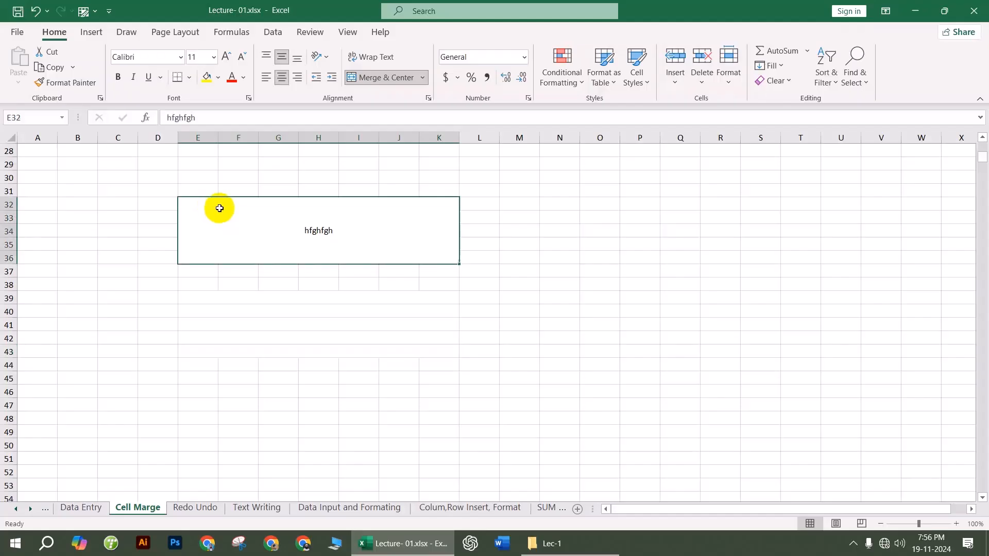
Step: Select the whole sheet and apply All Borders, outlining the merged blocks
{"action": "left_click_drag", "start_coordinate": [200, 209], "coordinate": [700, 464]}
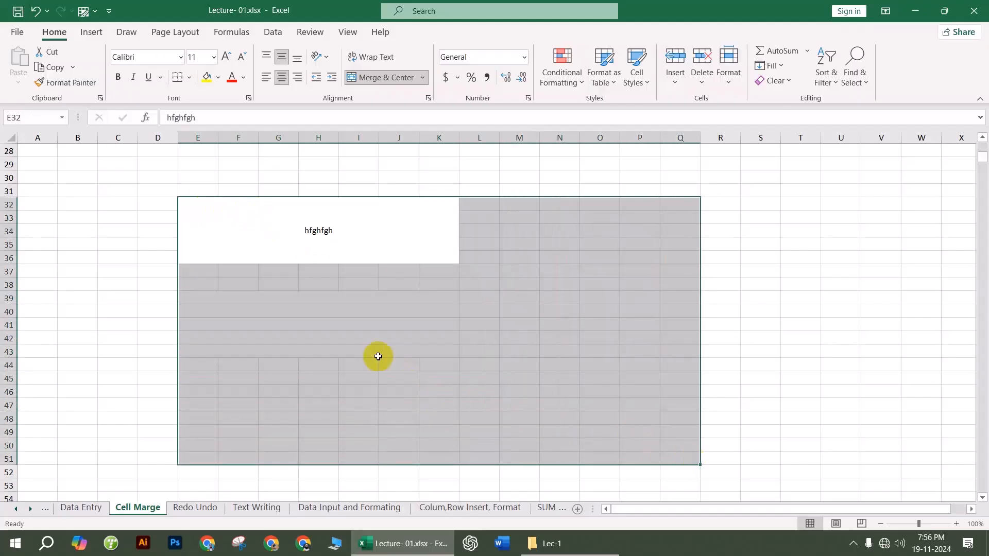
{"action": "left_click", "coordinate": [355, 325]}
{"action": "left_click", "coordinate": [12, 137]}
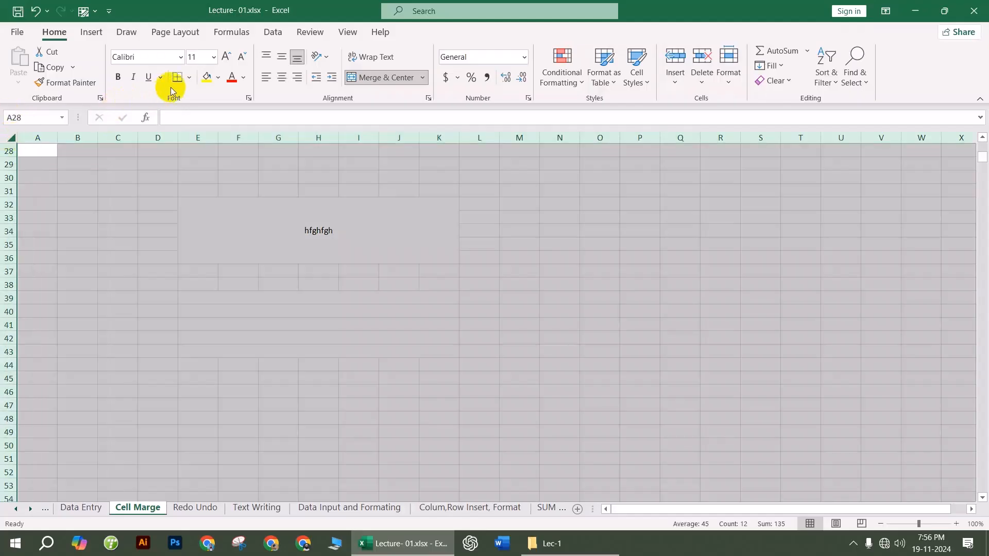
{"action": "left_click", "coordinate": [190, 79]}
{"action": "left_click", "coordinate": [193, 206]}
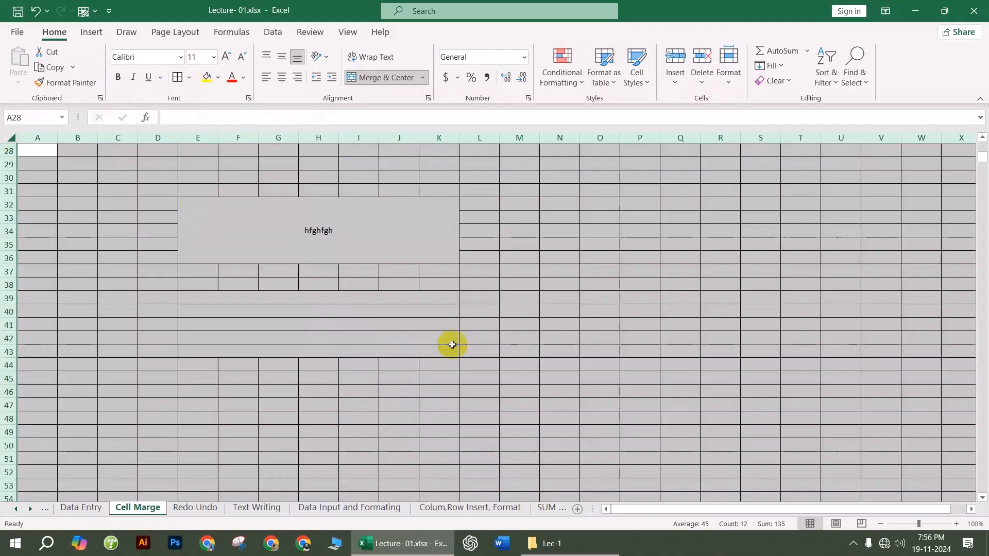
{"action": "left_click", "coordinate": [600, 339]}
{"action": "left_click", "coordinate": [304, 234]}
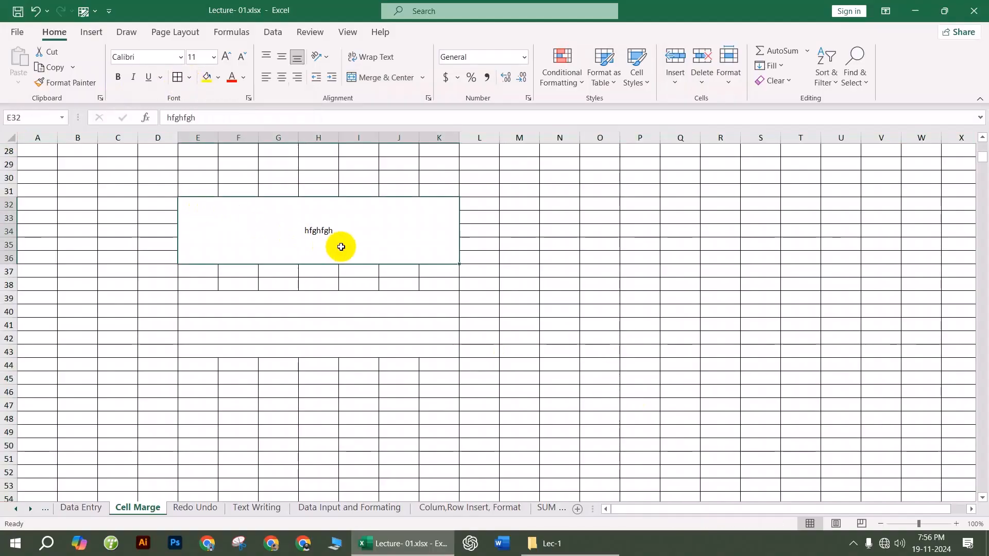
{"action": "left_click_drag", "start_coordinate": [300, 304], "coordinate": [298, 349]}
{"action": "left_click", "coordinate": [309, 331]}
{"action": "scroll", "coordinate": [309, 332], "scroll_direction": "down", "scroll_amount": 2}
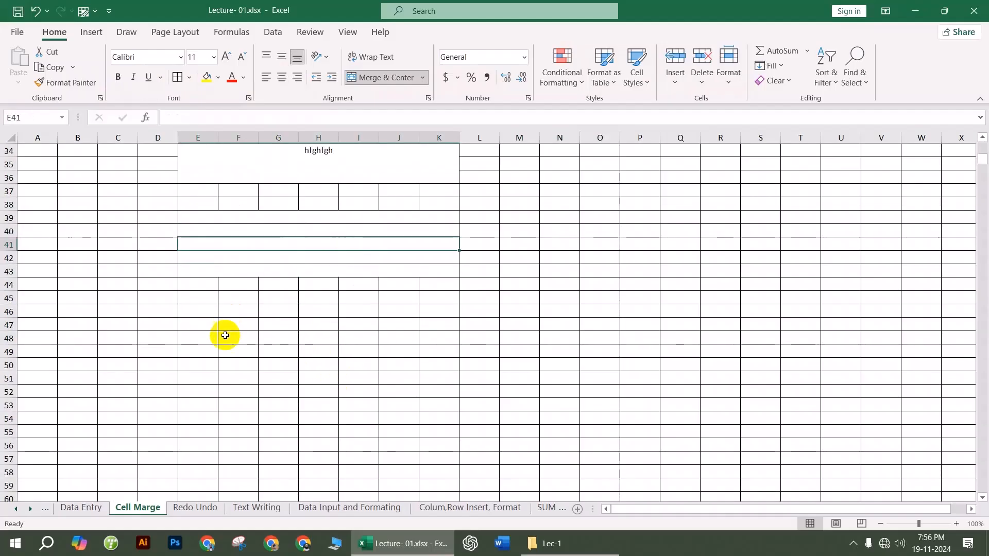
Step: Merge E48:K53 with Merge Cells, enter 'gfhfghfgh', then undo and redo the entry
{"action": "left_click_drag", "start_coordinate": [209, 331], "coordinate": [456, 407]}
{"action": "left_click", "coordinate": [424, 80]}
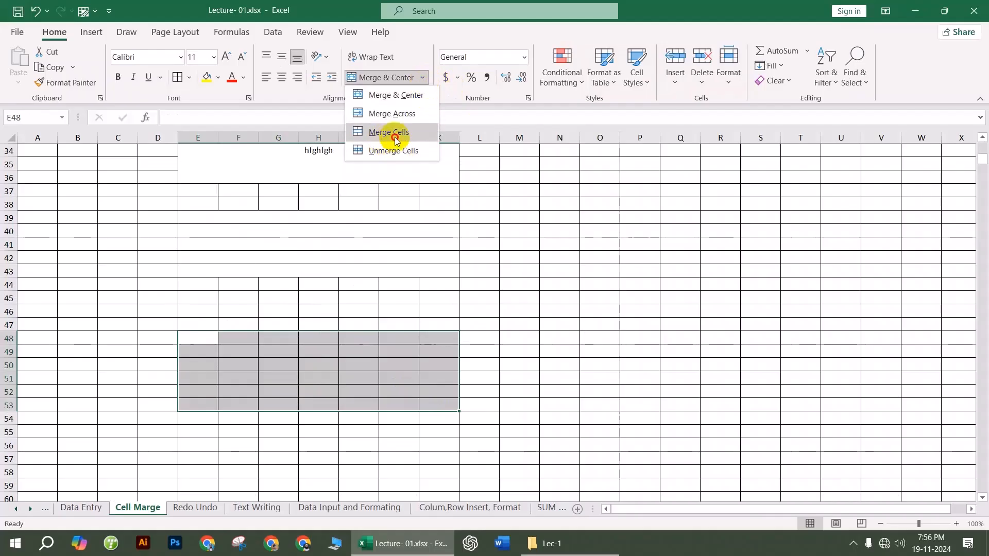
{"action": "left_click", "coordinate": [393, 132]}
{"action": "type", "text": "gfhfghfgh"}
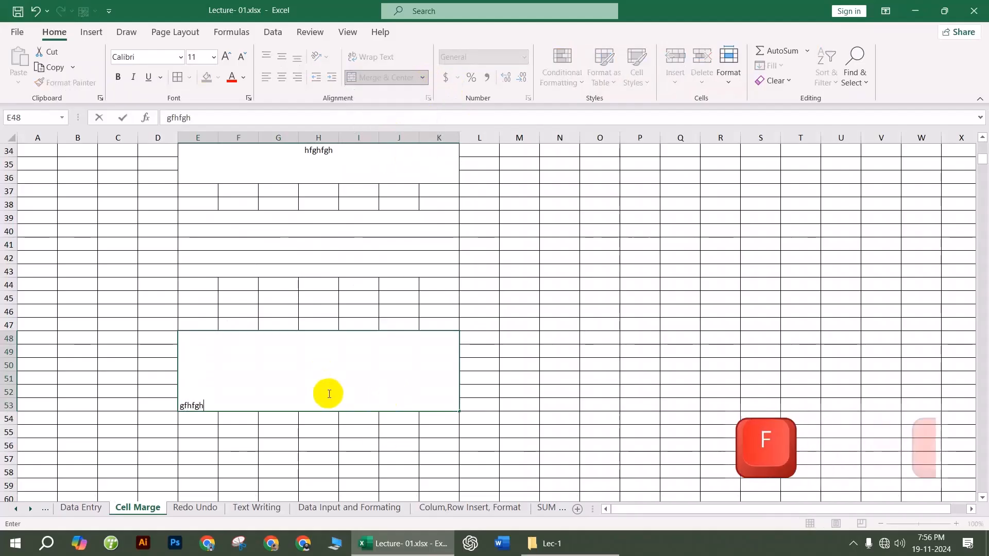
{"action": "left_click", "coordinate": [287, 460]}
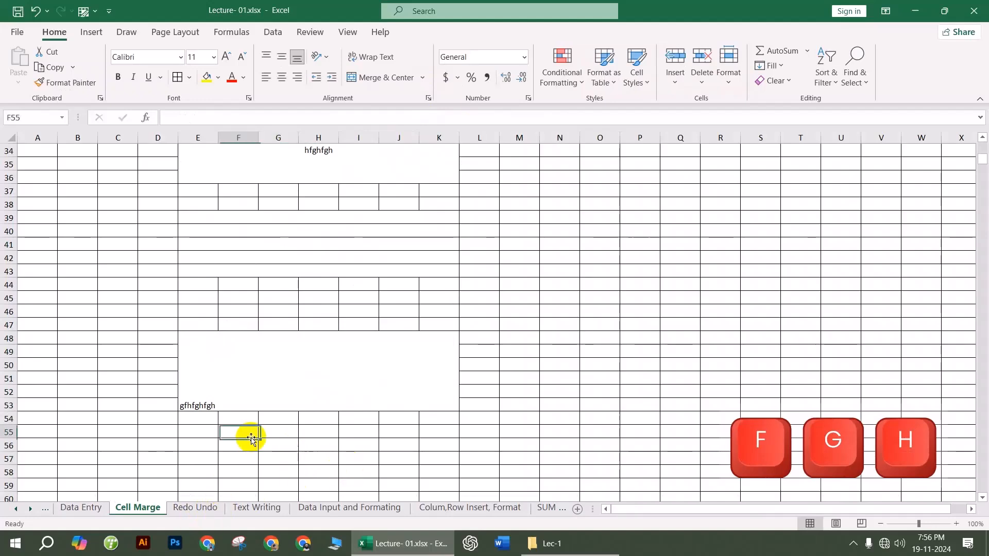
{"action": "left_click", "coordinate": [253, 387]}
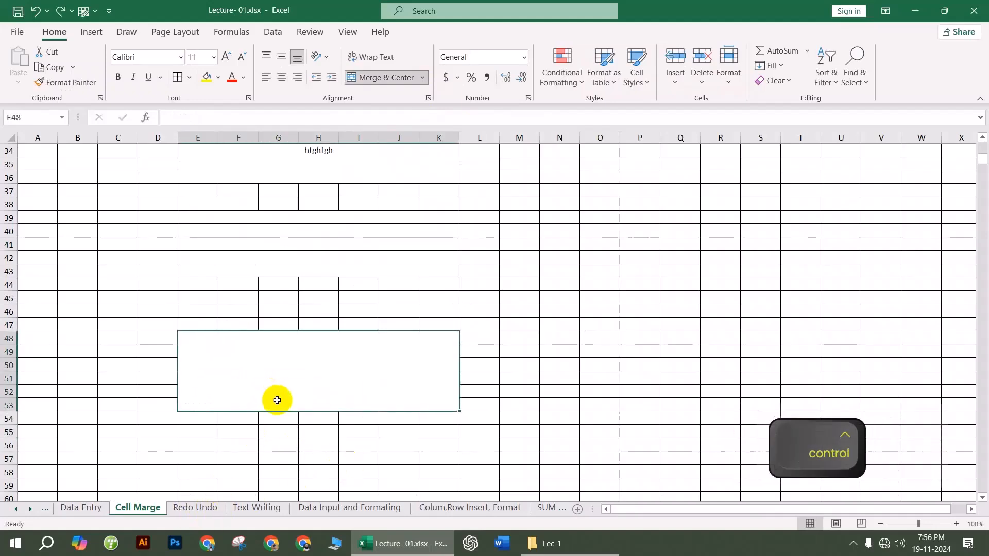
{"action": "key", "text": "ctrl+z"}
{"action": "key", "text": "ctrl+y"}
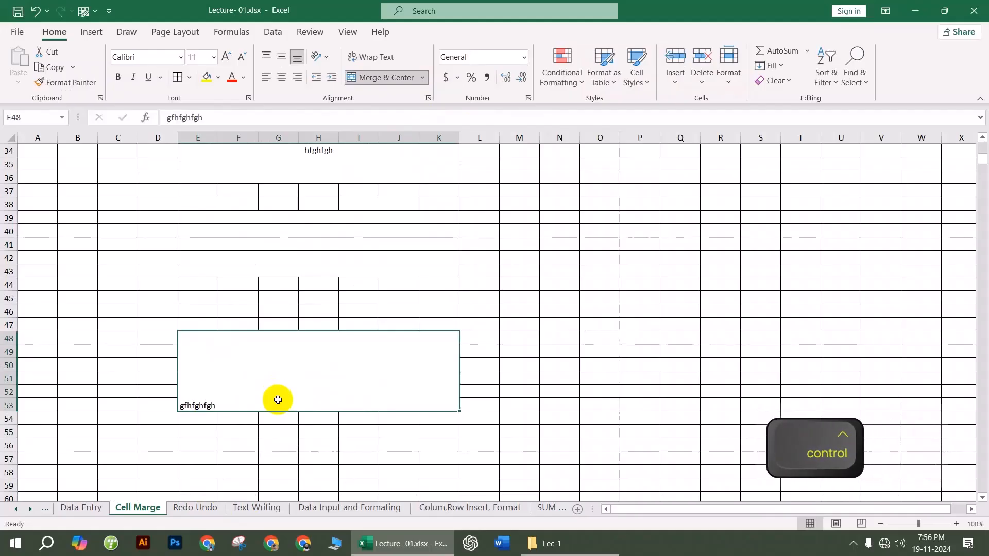
{"action": "left_click", "coordinate": [268, 457]}
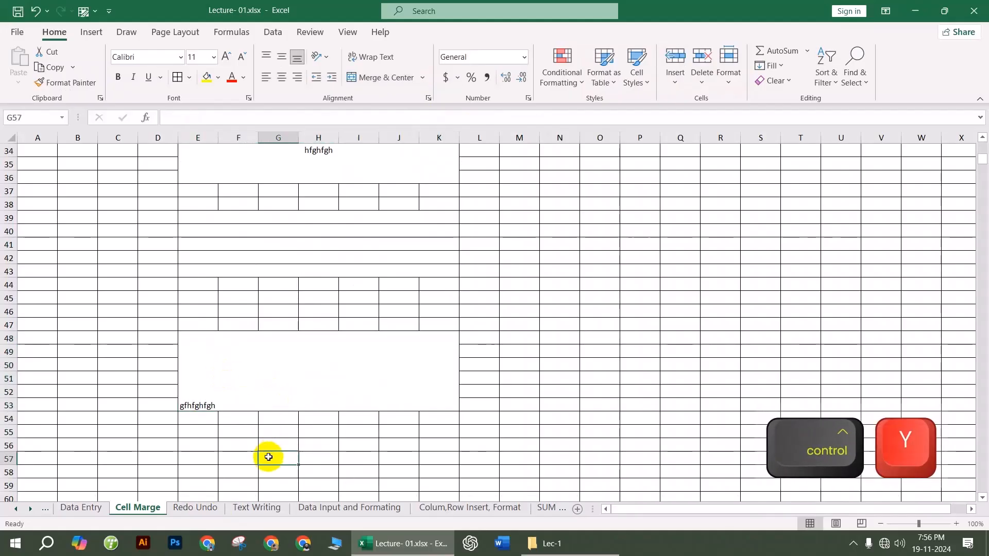
{"action": "left_click", "coordinate": [256, 509]}
Step: Go to the Data Input and Formatting sheet and select an empty cell beside the table
{"action": "left_click", "coordinate": [323, 508]}
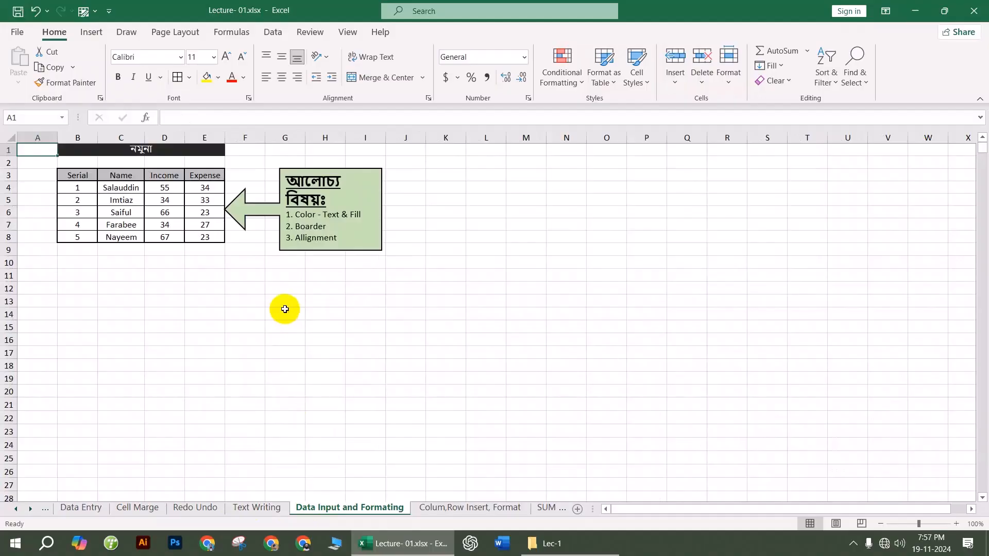
{"action": "left_click", "coordinate": [354, 273]}
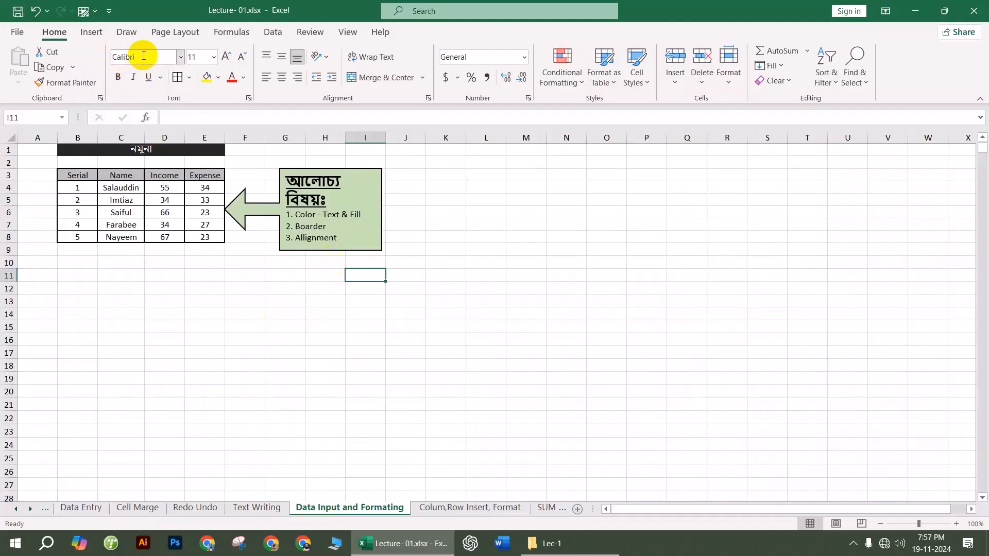
Step: Enter 'dfgdg' in cell E16
{"action": "left_click", "coordinate": [203, 341]}
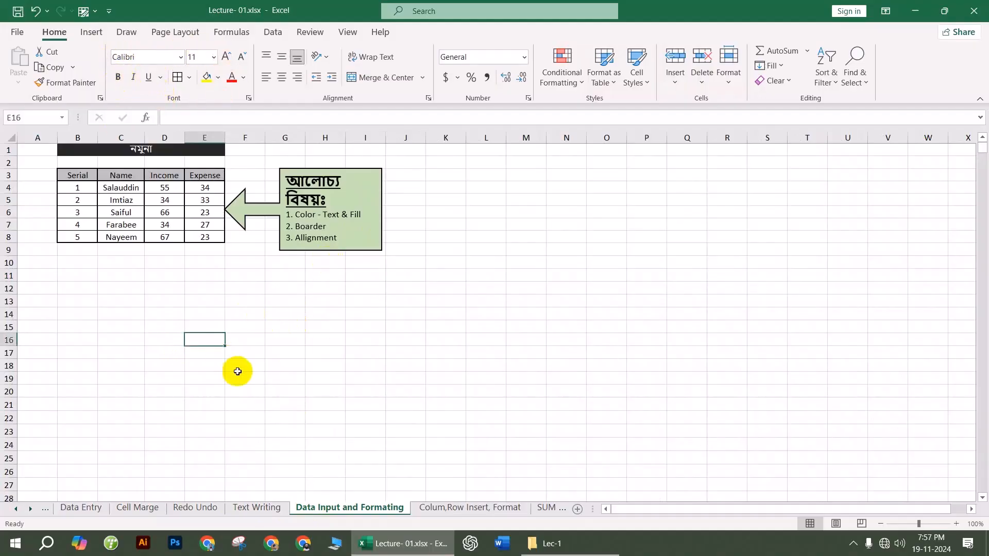
{"action": "type", "text": "dfgdg"}
{"action": "key", "text": "Return"}
Step: Format E16 as bold and italic with a double underline
{"action": "left_click", "coordinate": [196, 340]}
{"action": "left_click", "coordinate": [132, 76]}
{"action": "left_click", "coordinate": [149, 76]}
{"action": "left_click", "coordinate": [161, 77]}
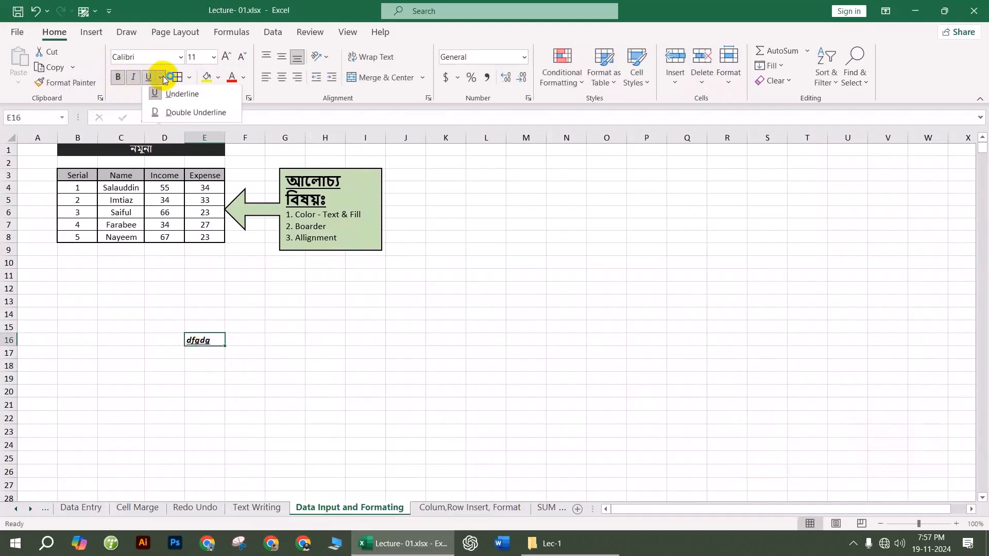
{"action": "left_click", "coordinate": [196, 112]}
{"action": "left_click", "coordinate": [331, 364]}
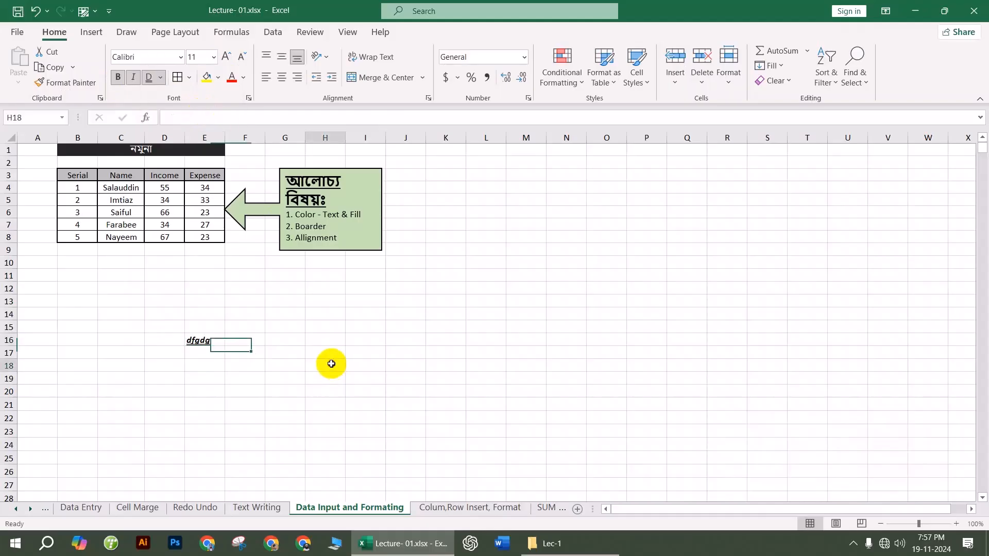
{"action": "left_click", "coordinate": [222, 344]}
{"action": "scroll", "coordinate": [234, 357], "scroll_direction": "up", "scroll_amount": 7, "text": "ctrl"}
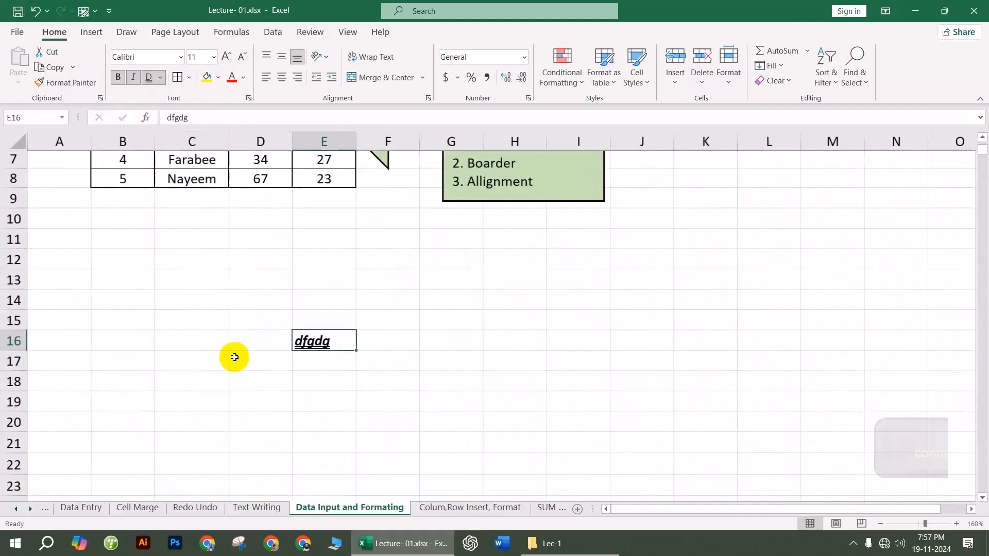
{"action": "scroll", "coordinate": [404, 340], "scroll_direction": "down", "scroll_amount": 3}
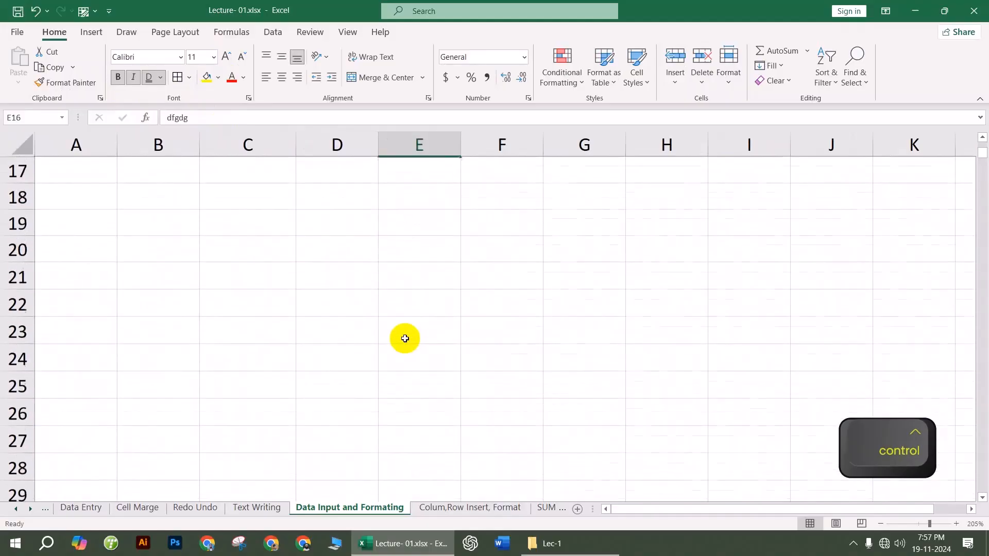
Step: Fill D20:H26 with a light orange colour
{"action": "left_click", "coordinate": [322, 249]}
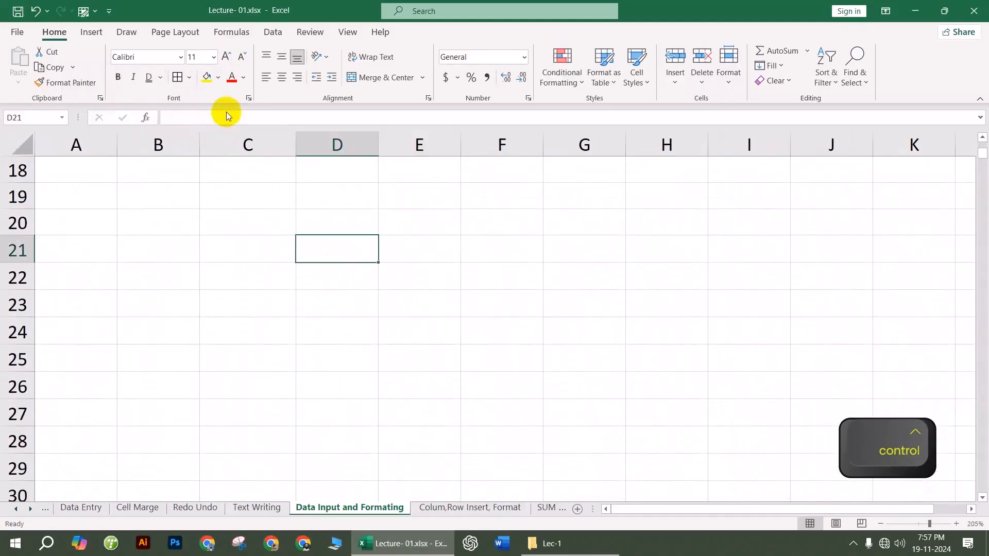
{"action": "left_click", "coordinate": [219, 79]}
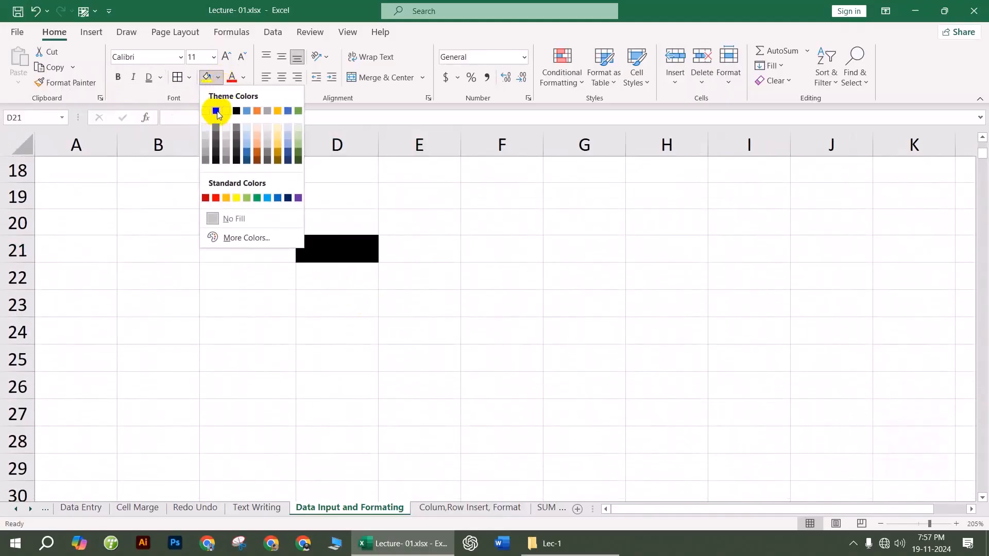
{"action": "left_click", "coordinate": [333, 223]}
{"action": "left_click_drag", "start_coordinate": [333, 223], "coordinate": [691, 373]}
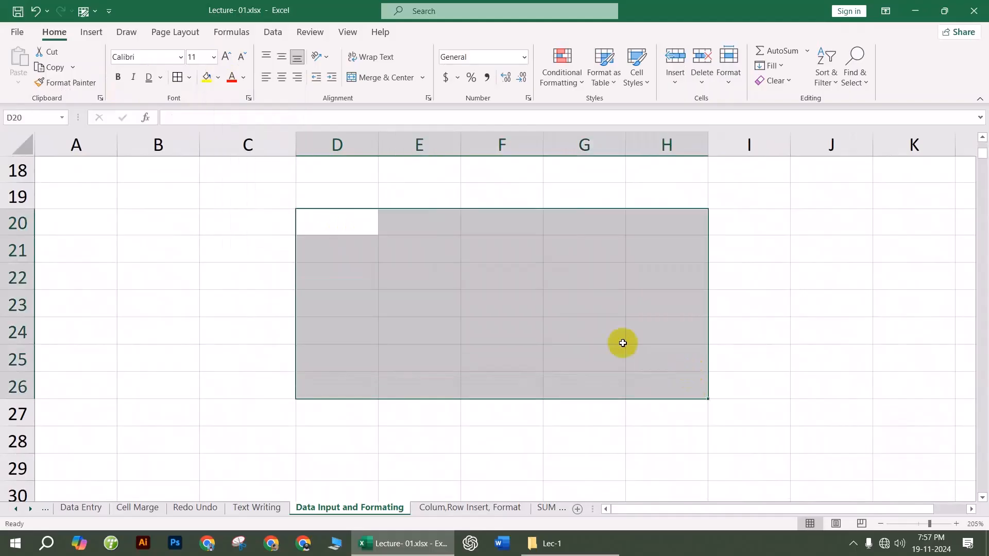
{"action": "left_click", "coordinate": [219, 78]}
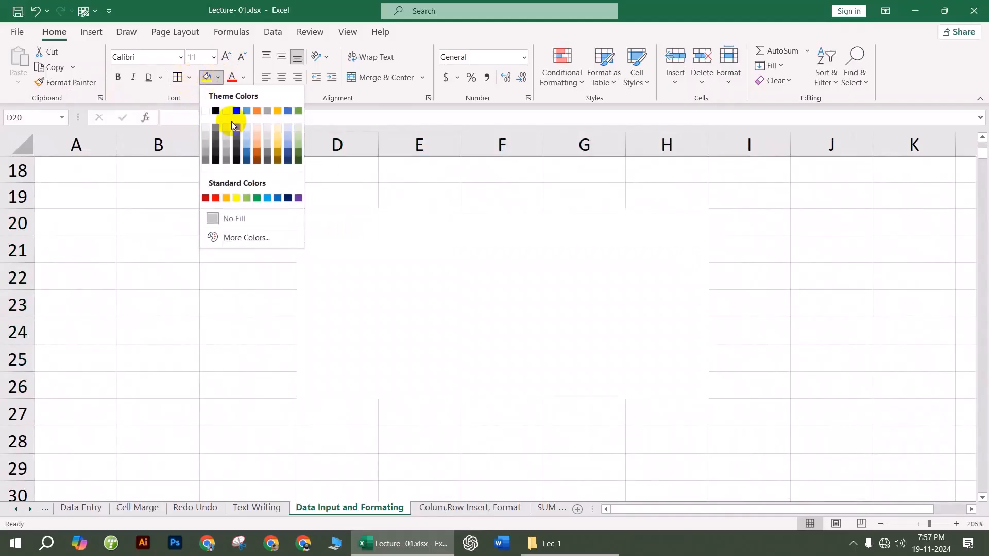
{"action": "left_click", "coordinate": [256, 128]}
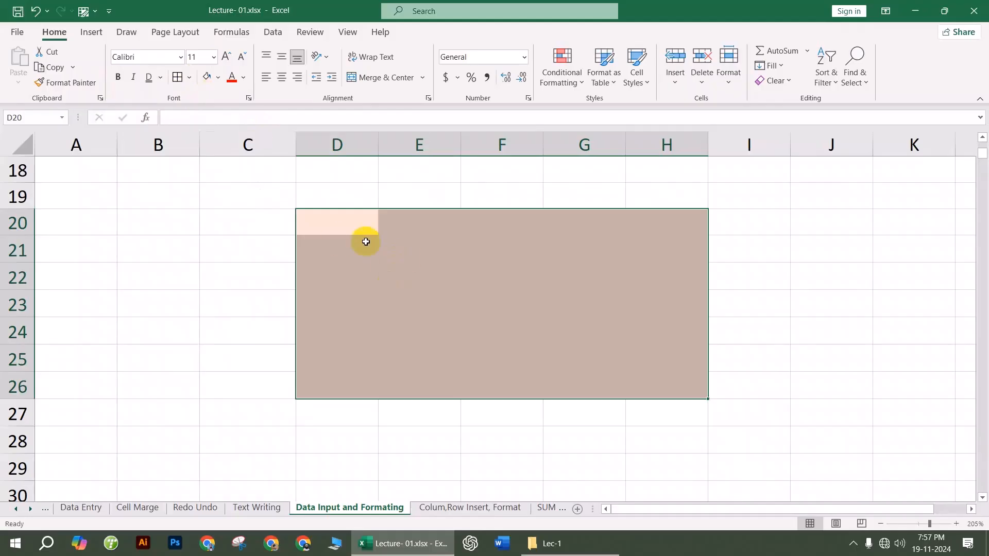
Step: Apply All Borders to every cell in D20:H26
{"action": "left_click", "coordinate": [190, 77]}
{"action": "left_click", "coordinate": [216, 208]}
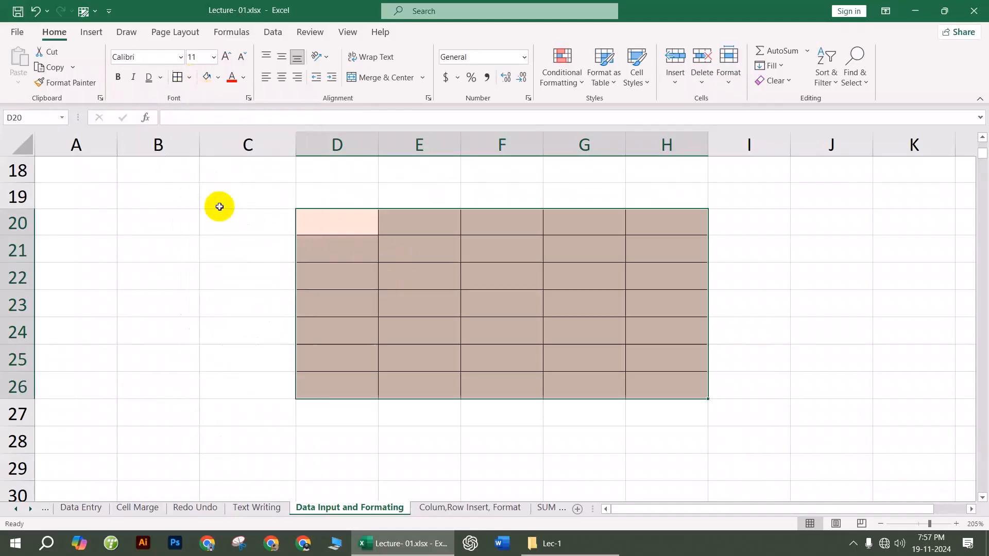
{"action": "left_click", "coordinate": [477, 307]}
{"action": "left_click", "coordinate": [189, 77]}
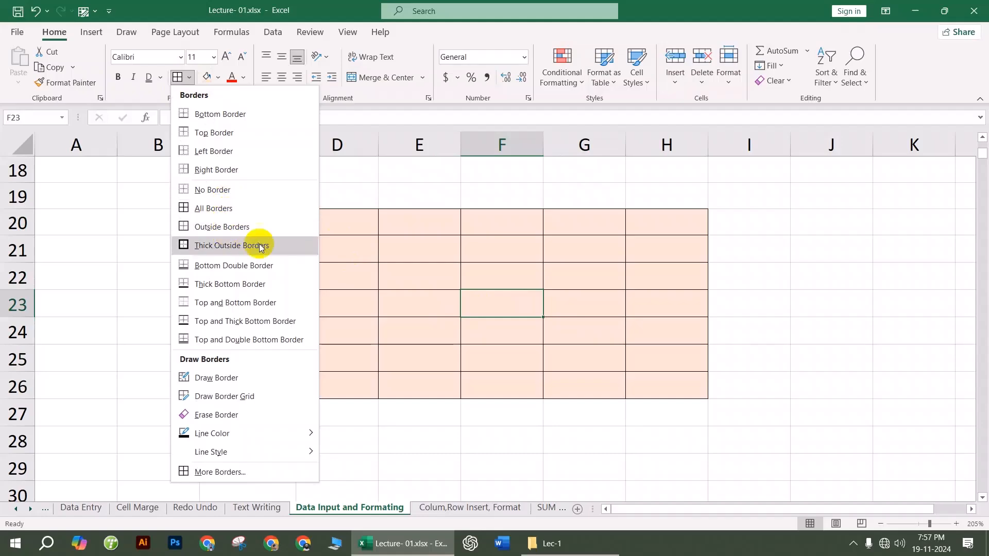
Step: Put an outside border around D35:G41
{"action": "scroll", "coordinate": [412, 293], "scroll_direction": "down", "scroll_amount": 1}
{"action": "left_click", "coordinate": [409, 292]}
{"action": "scroll", "coordinate": [402, 289], "scroll_direction": "down", "scroll_amount": 3}
{"action": "scroll", "coordinate": [402, 288], "scroll_direction": "down", "scroll_amount": 1}
{"action": "left_click_drag", "start_coordinate": [351, 229], "coordinate": [619, 395]}
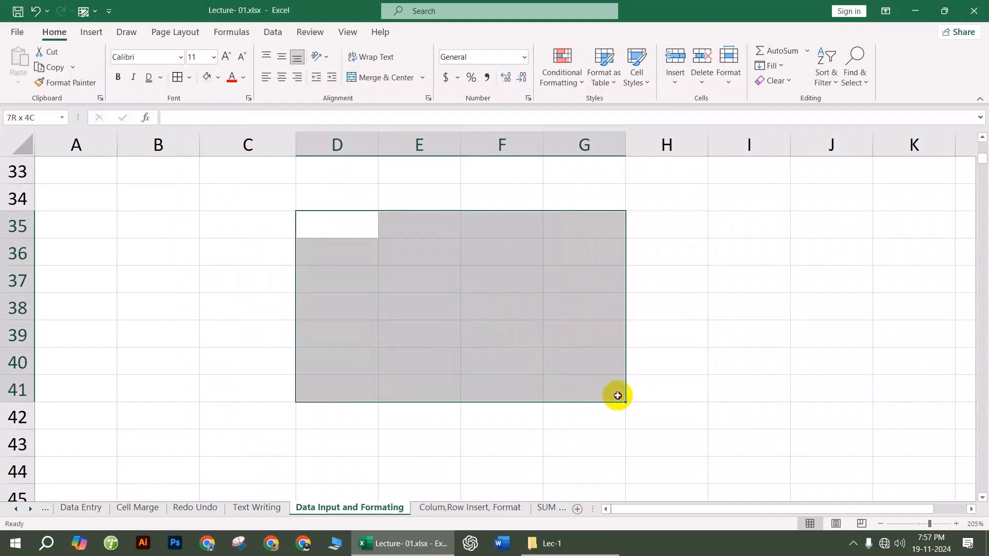
{"action": "left_click", "coordinate": [190, 79]}
{"action": "left_click", "coordinate": [224, 228]}
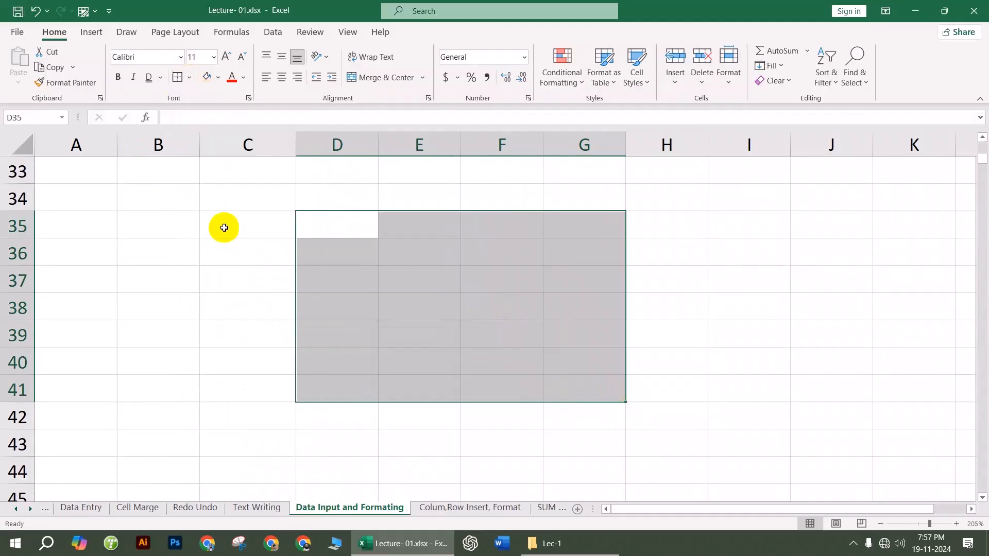
{"action": "left_click", "coordinate": [696, 288]}
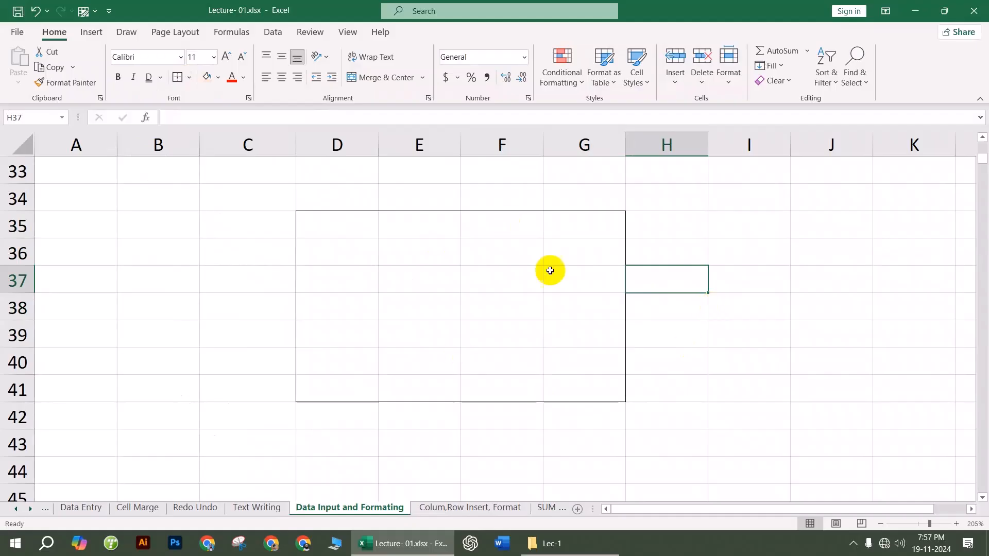
Step: Apply All Borders to every cell in D53:G58
{"action": "scroll", "coordinate": [447, 277], "scroll_direction": "down", "scroll_amount": 3}
{"action": "scroll", "coordinate": [447, 278], "scroll_direction": "down", "scroll_amount": 3}
{"action": "left_click_drag", "start_coordinate": [351, 221], "coordinate": [592, 363]}
{"action": "left_click", "coordinate": [191, 79]}
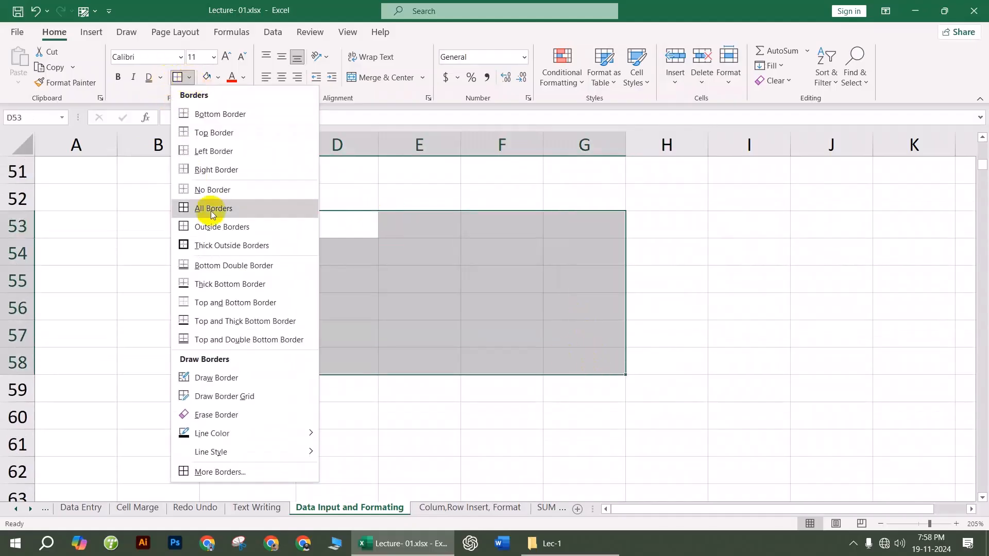
{"action": "left_click", "coordinate": [203, 207]}
{"action": "left_click", "coordinate": [757, 275]}
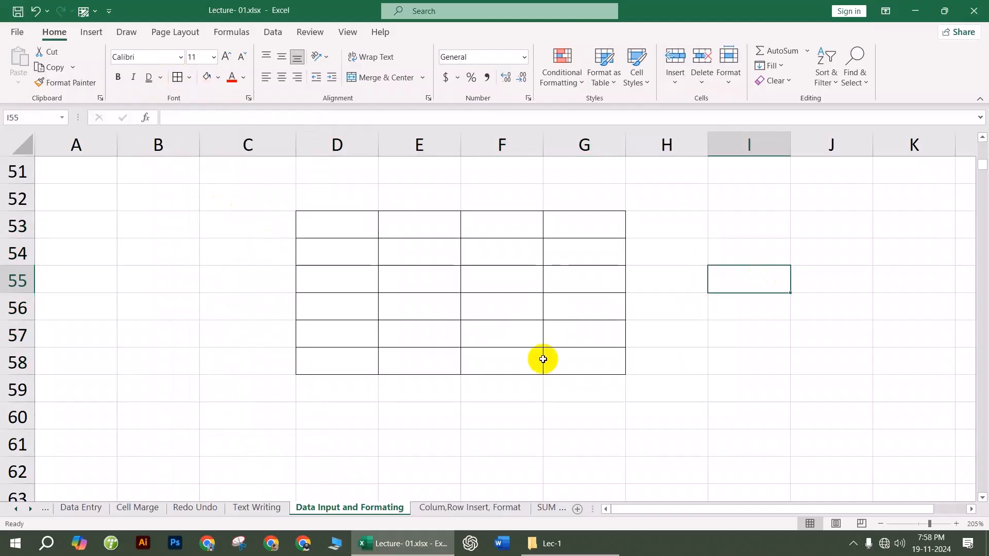
{"action": "scroll", "coordinate": [445, 296], "scroll_direction": "down", "scroll_amount": 3}
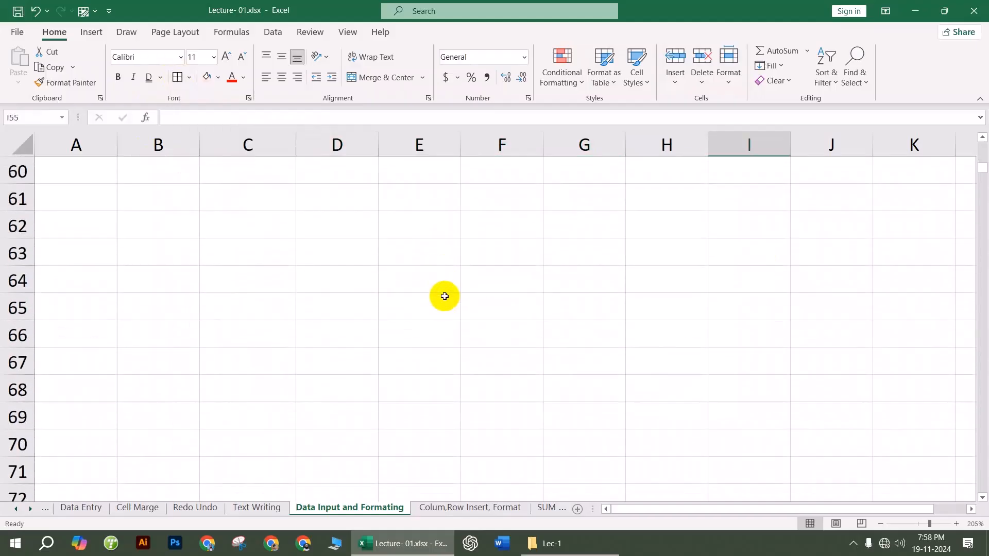
Step: Choose the thick line style for drawing borders
{"action": "left_click_drag", "start_coordinate": [317, 236], "coordinate": [651, 366]}
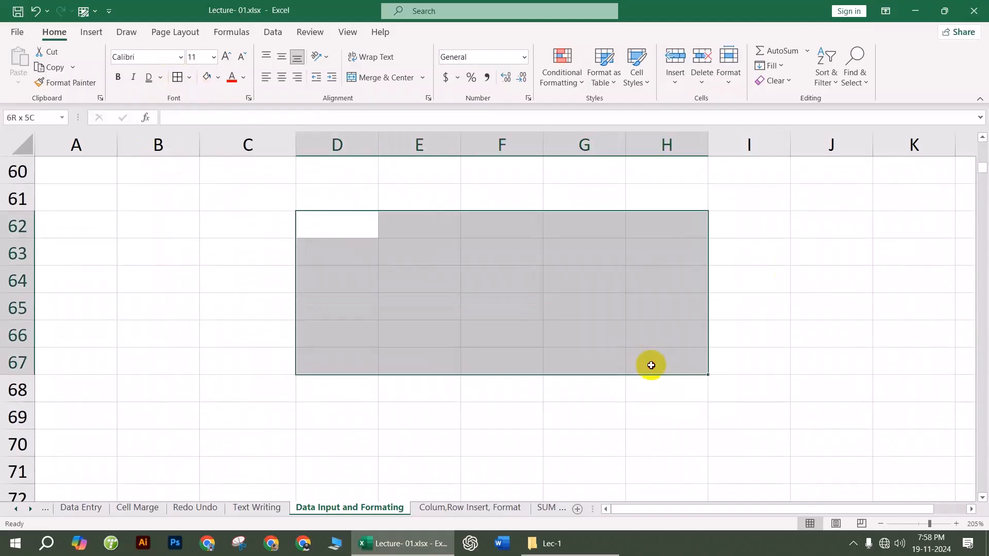
{"action": "left_click", "coordinate": [189, 77]}
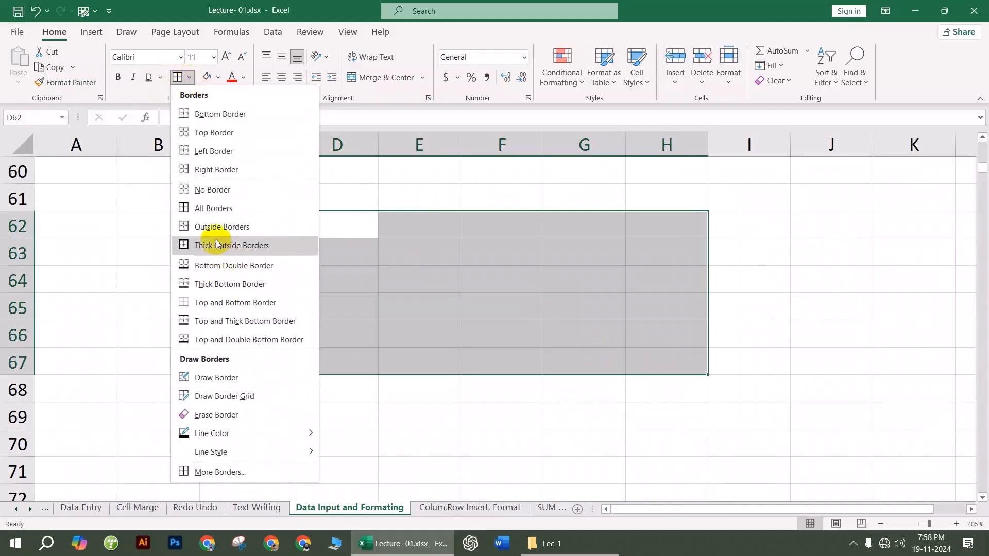
{"action": "left_click", "coordinate": [256, 473]}
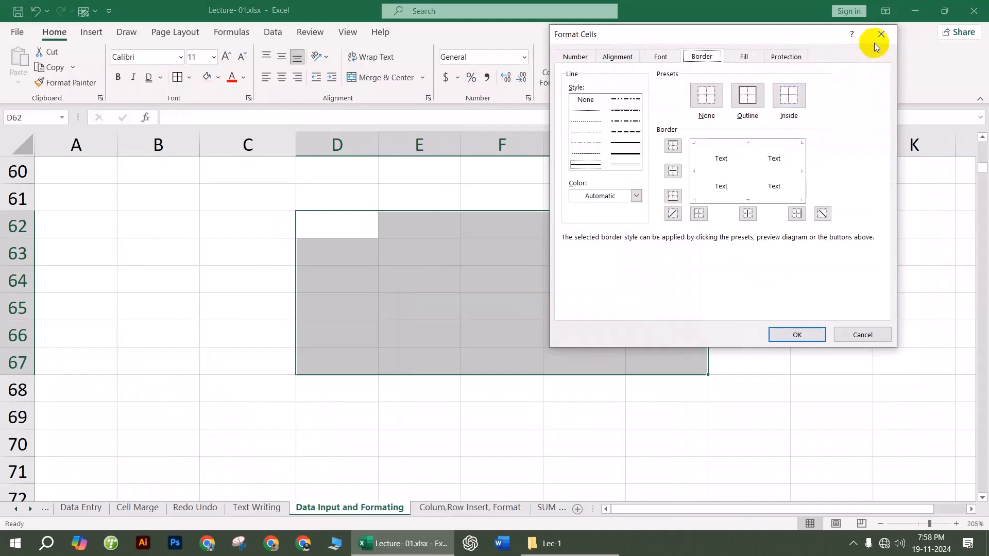
{"action": "left_click", "coordinate": [879, 35]}
{"action": "left_click", "coordinate": [190, 77]}
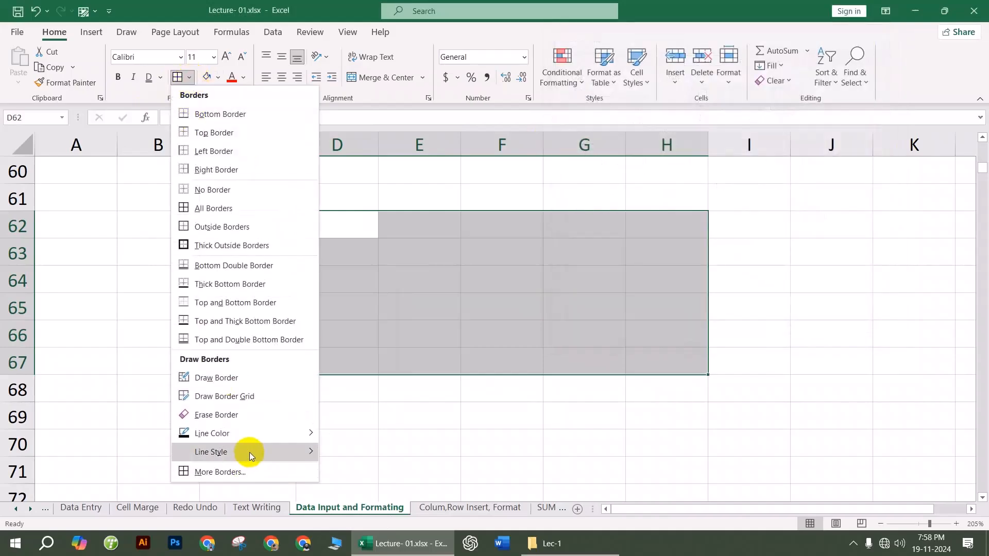
{"action": "mouse_move", "coordinate": [308, 452]}
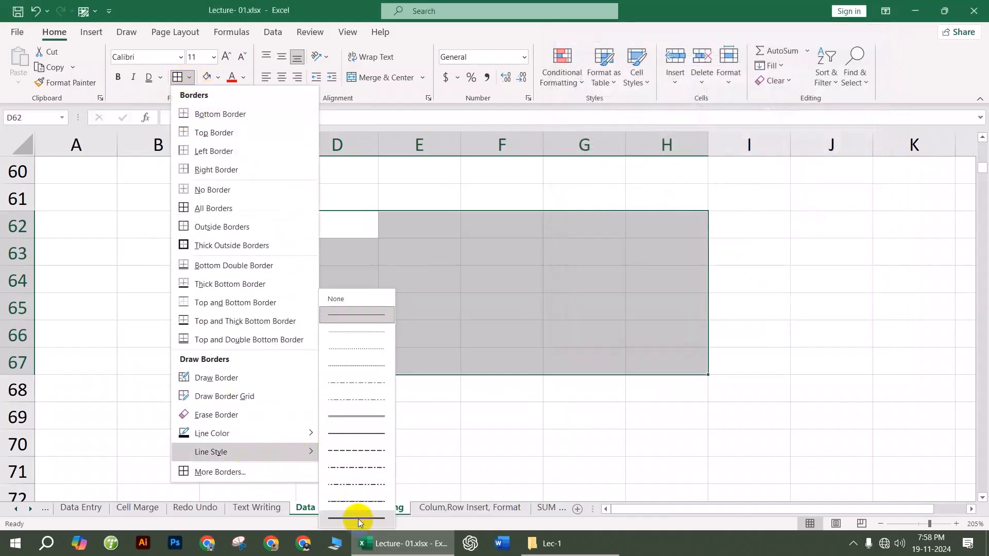
{"action": "left_click", "coordinate": [357, 519]}
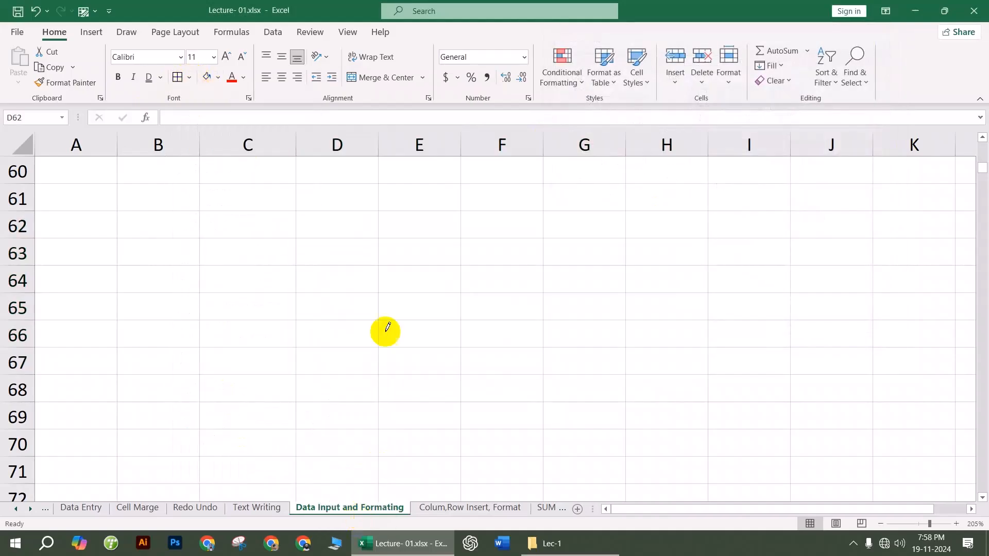
{"action": "left_click", "coordinate": [189, 77]}
{"action": "left_click", "coordinate": [189, 78]}
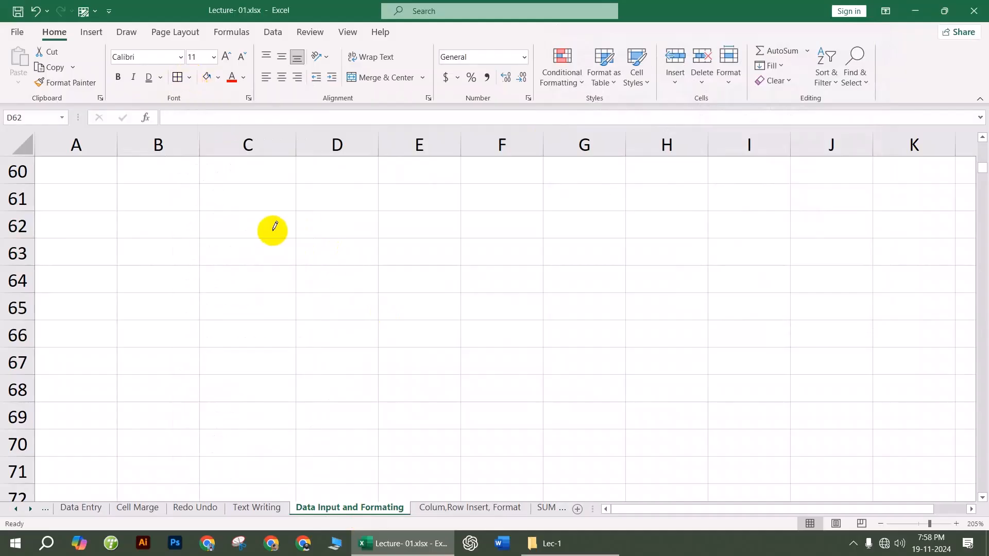
Step: Draw a thick border along the bottom of row 62 from column C to F
{"action": "left_click_drag", "start_coordinate": [283, 238], "coordinate": [479, 236]}
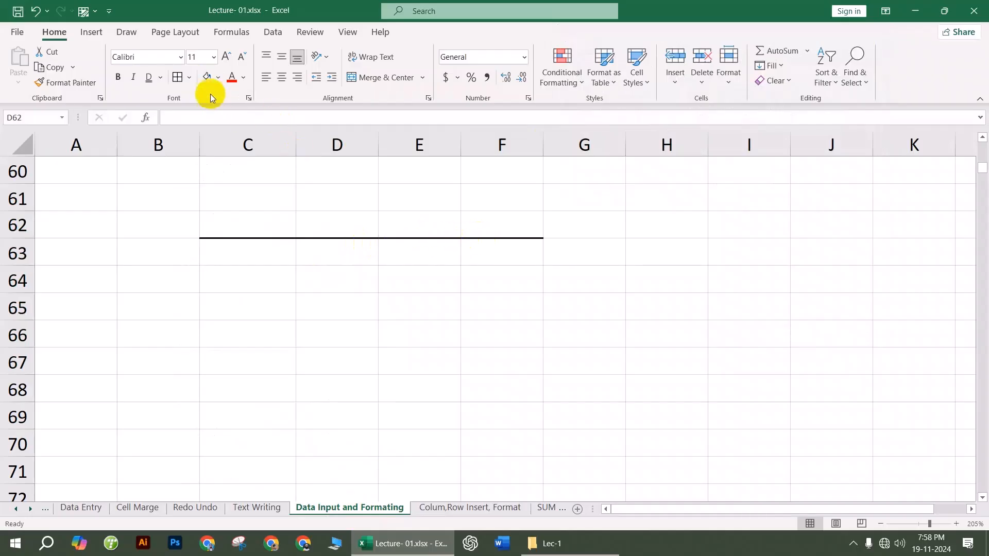
{"action": "left_click", "coordinate": [178, 77]}
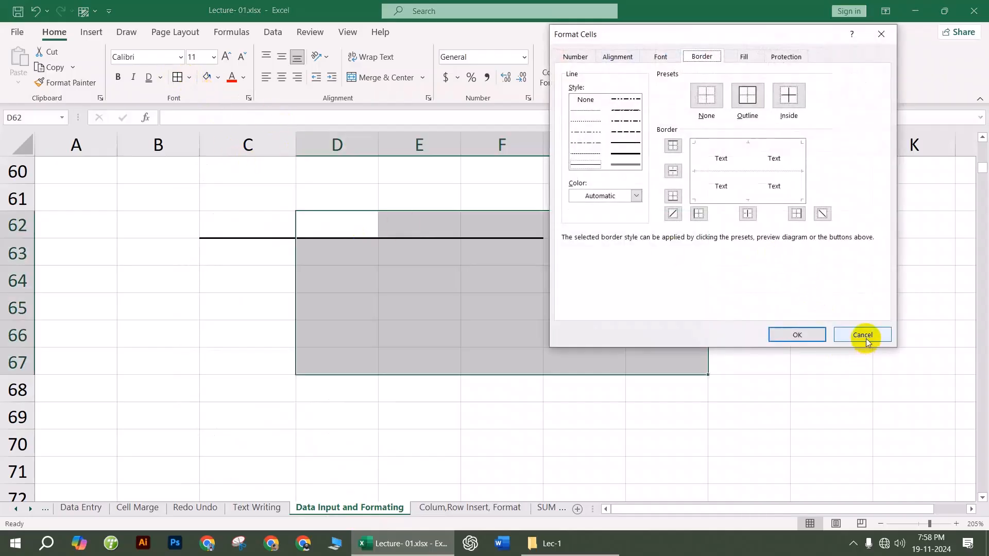
{"action": "left_click", "coordinate": [862, 335]}
{"action": "left_click", "coordinate": [509, 298]}
{"action": "left_click", "coordinate": [269, 263]}
{"action": "left_click_drag", "start_coordinate": [269, 263], "coordinate": [661, 412]}
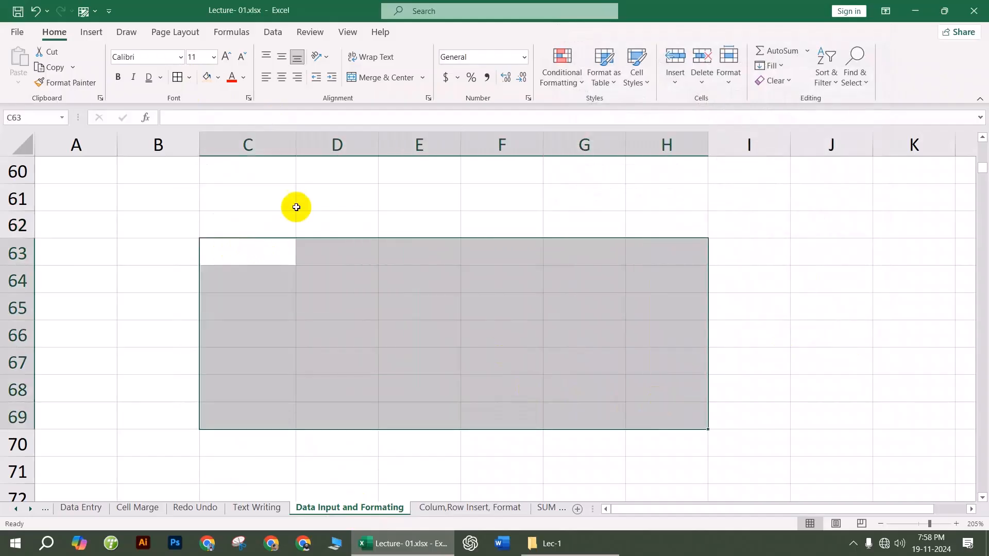
Step: Apply thick All Borders to every cell in C63:H69
{"action": "left_click", "coordinate": [189, 78]}
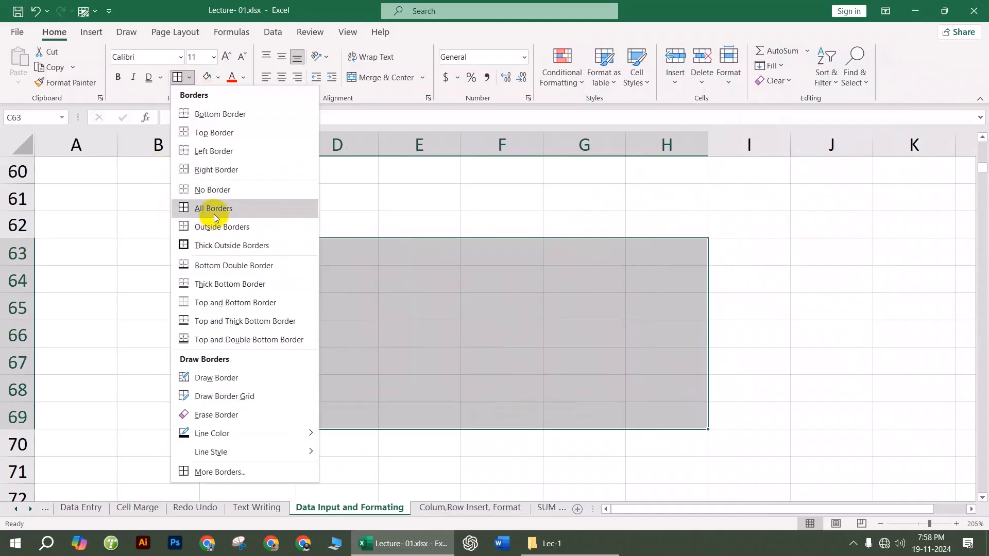
{"action": "left_click", "coordinate": [191, 208]}
{"action": "left_click", "coordinate": [828, 351]}
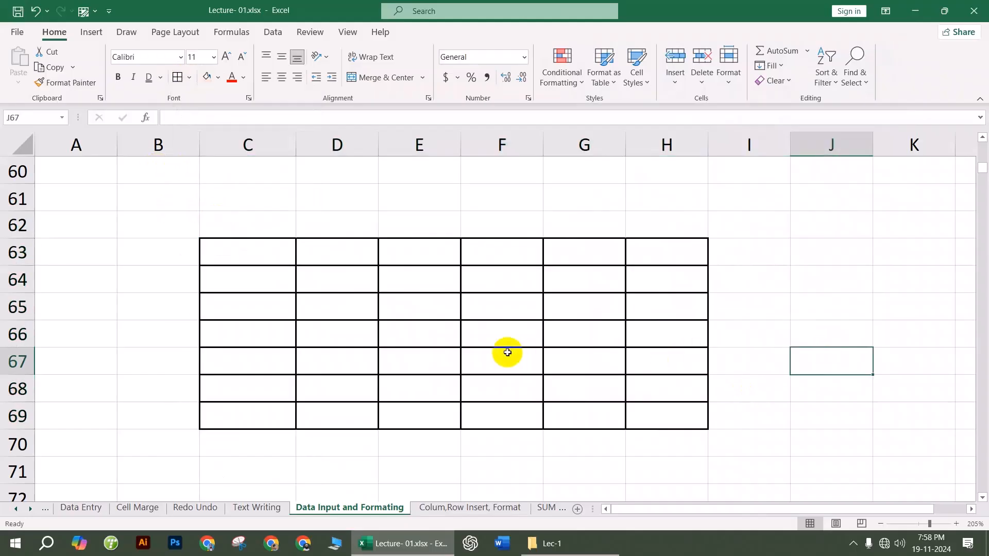
{"action": "scroll", "coordinate": [507, 353], "scroll_direction": "down", "scroll_amount": 2}
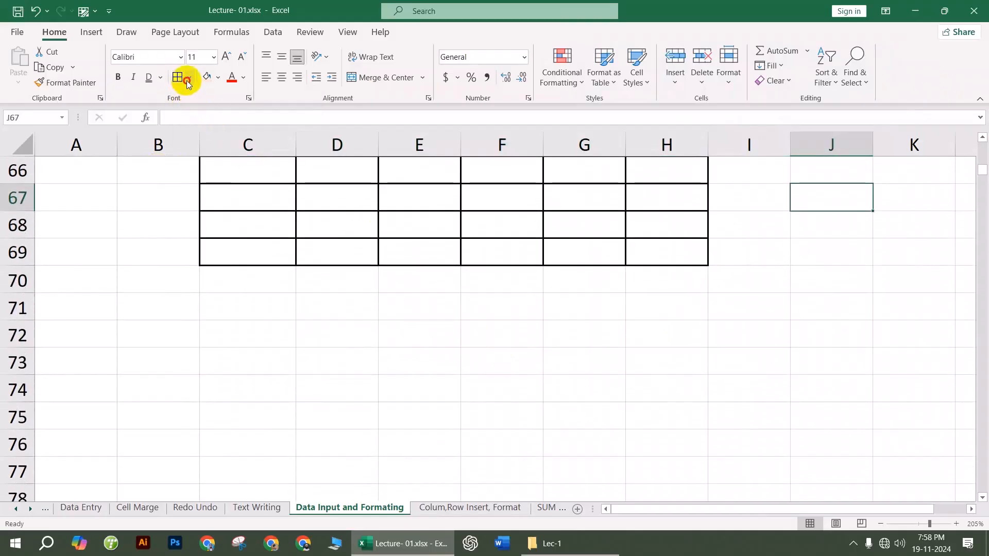
Step: Pick a new border line style, border cell J67, then undo that border
{"action": "left_click", "coordinate": [187, 81]}
{"action": "mouse_move", "coordinate": [236, 451]}
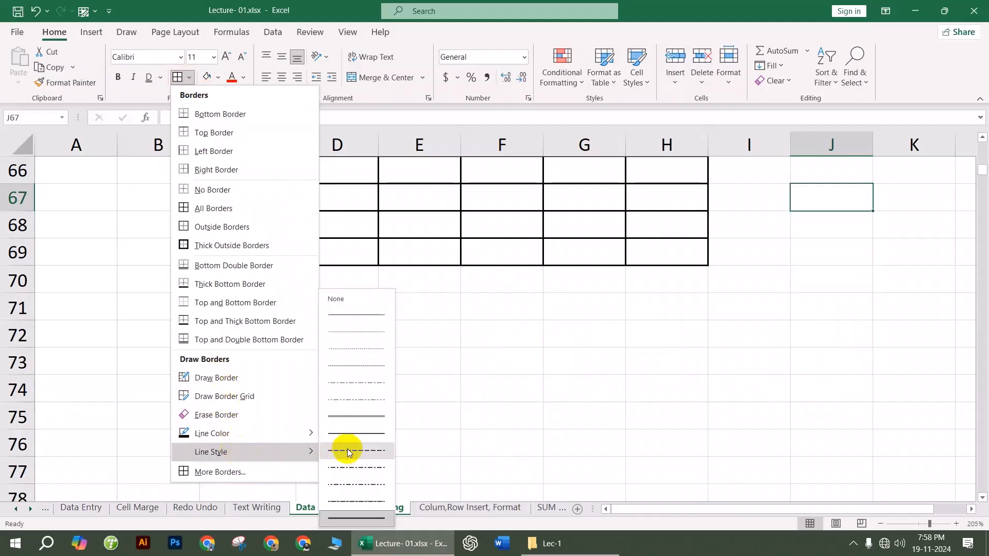
{"action": "left_click", "coordinate": [371, 420]}
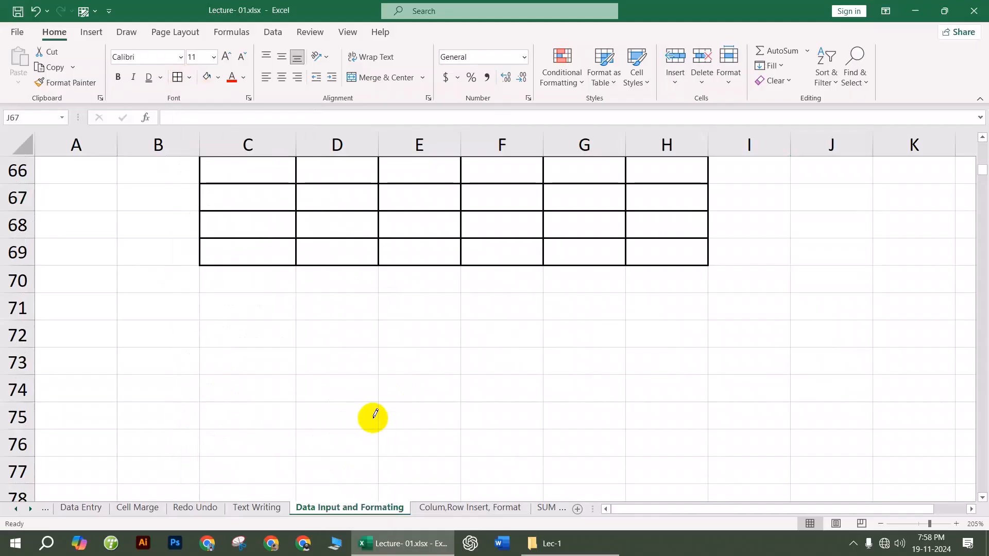
{"action": "left_click", "coordinate": [177, 78]}
{"action": "left_click", "coordinate": [437, 329]}
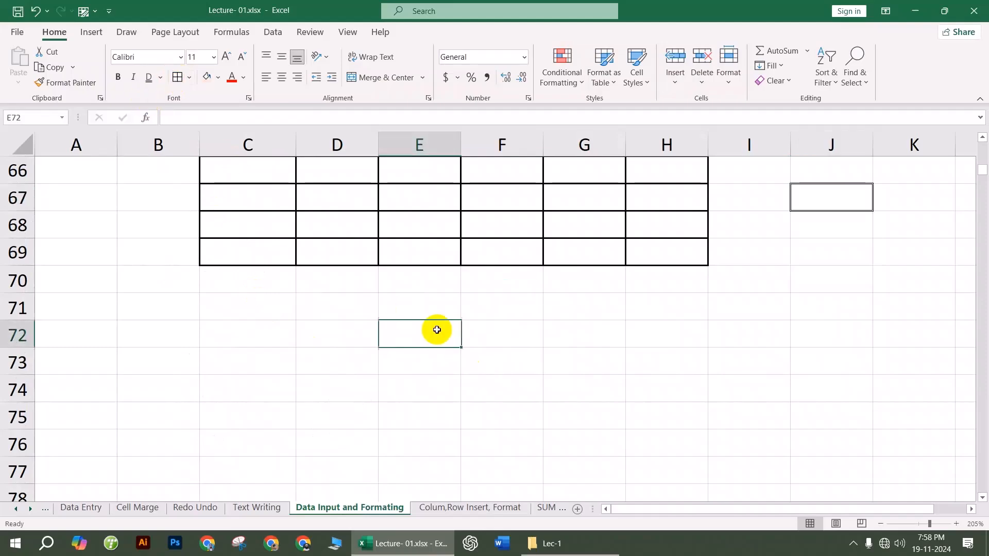
{"action": "left_click", "coordinate": [855, 199]}
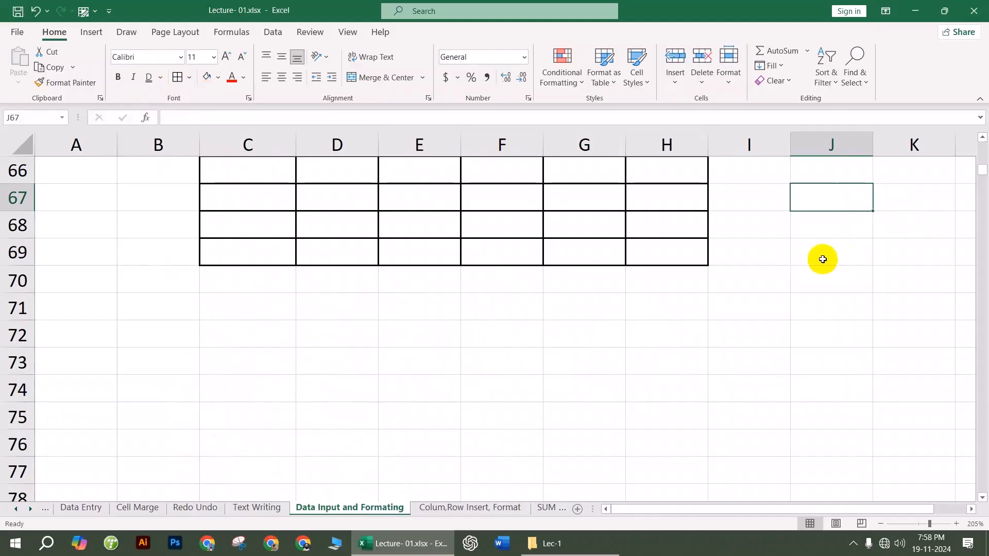
{"action": "key", "text": "ctrl+z"}
Step: Pick a border line style and apply All Borders to every cell in C78:H84
{"action": "scroll", "coordinate": [321, 306], "scroll_direction": "down", "scroll_amount": 3}
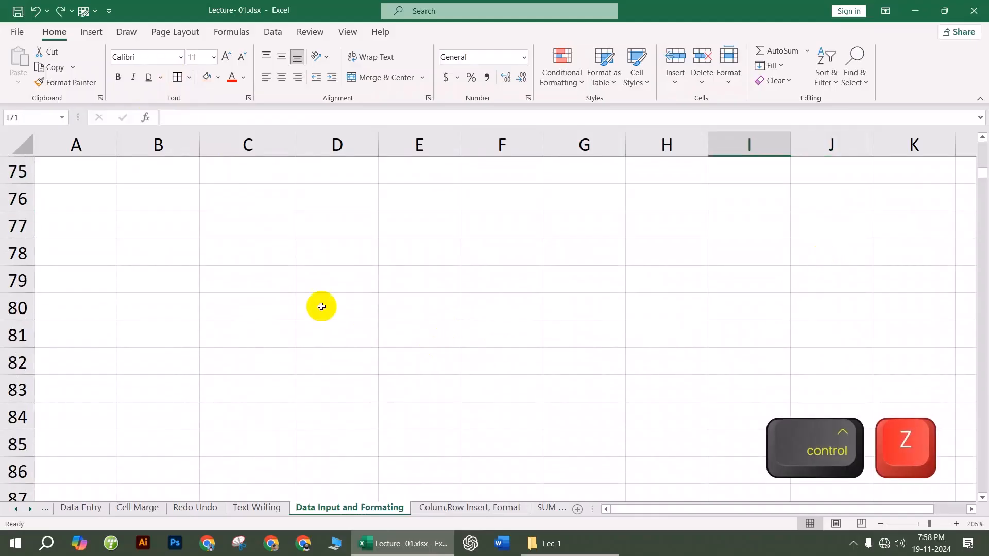
{"action": "left_click_drag", "start_coordinate": [273, 255], "coordinate": [658, 406]}
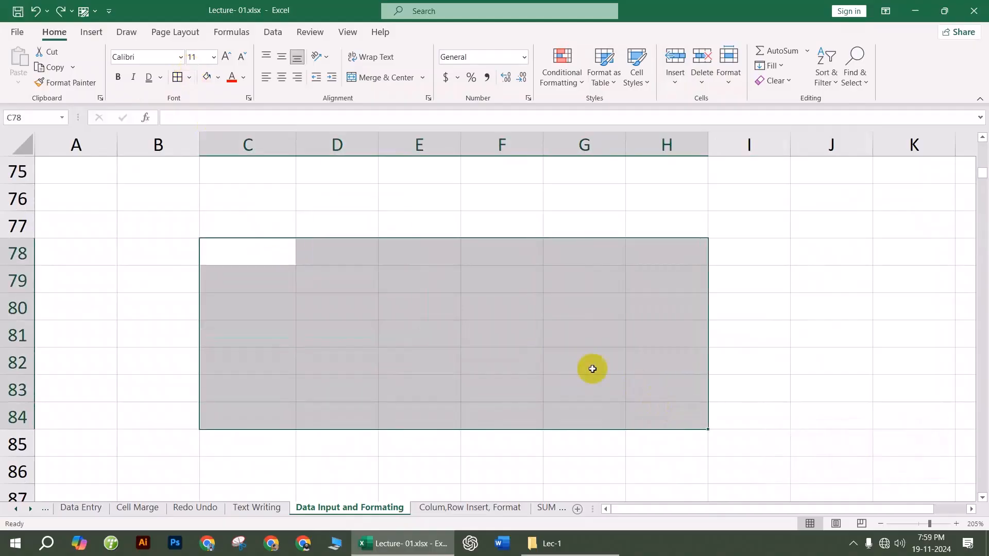
{"action": "left_click", "coordinate": [192, 77]}
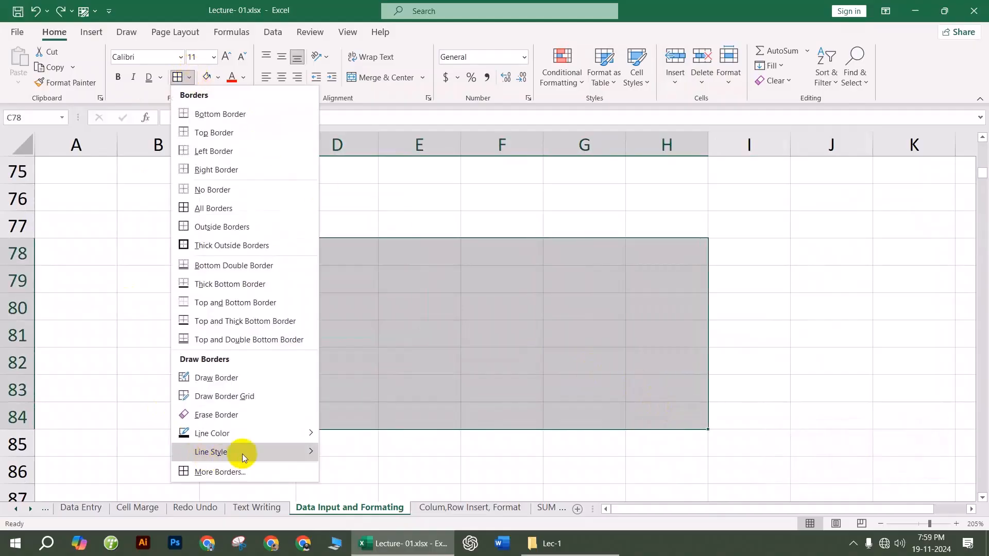
{"action": "mouse_move", "coordinate": [311, 452]}
{"action": "left_click", "coordinate": [353, 416]}
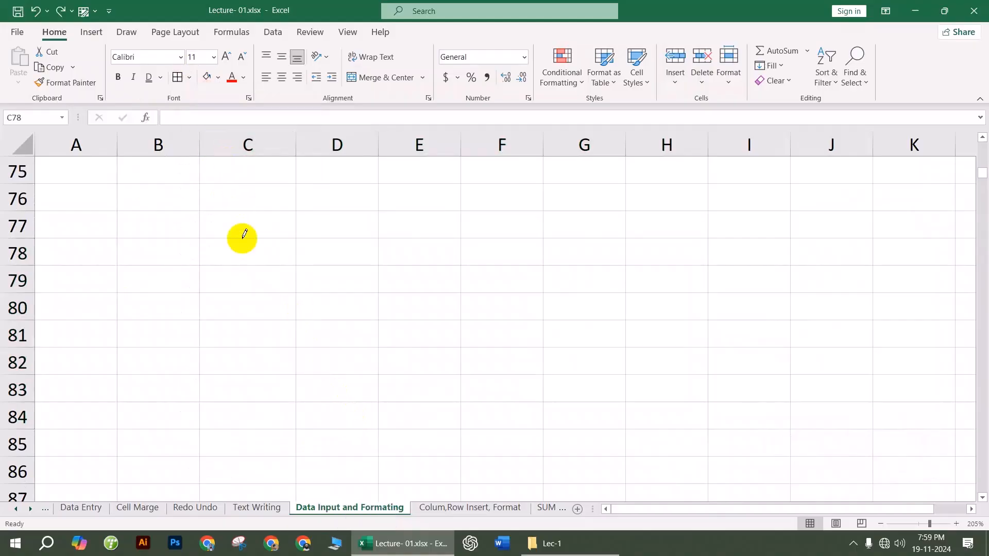
{"action": "scroll", "coordinate": [379, 360], "scroll_direction": "up", "scroll_amount": 2}
{"action": "scroll", "coordinate": [380, 360], "scroll_direction": "down", "scroll_amount": 2}
{"action": "left_click", "coordinate": [189, 77]}
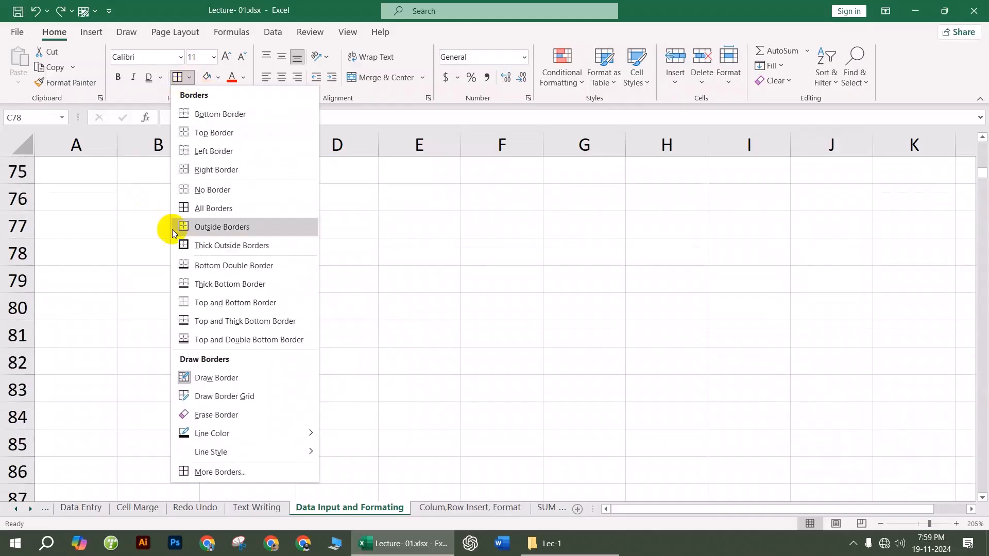
{"action": "left_click", "coordinate": [204, 209]}
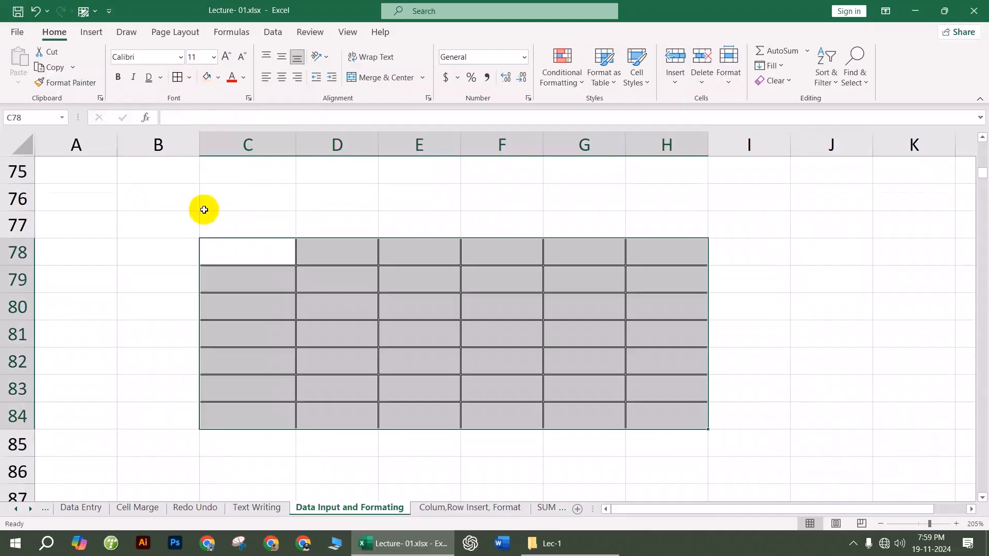
{"action": "left_click", "coordinate": [357, 315]}
Step: Select C101:H108 and apply dash-dot All Borders so every cell forms a dashed grid
{"action": "scroll", "coordinate": [500, 360], "scroll_direction": "down", "scroll_amount": 8}
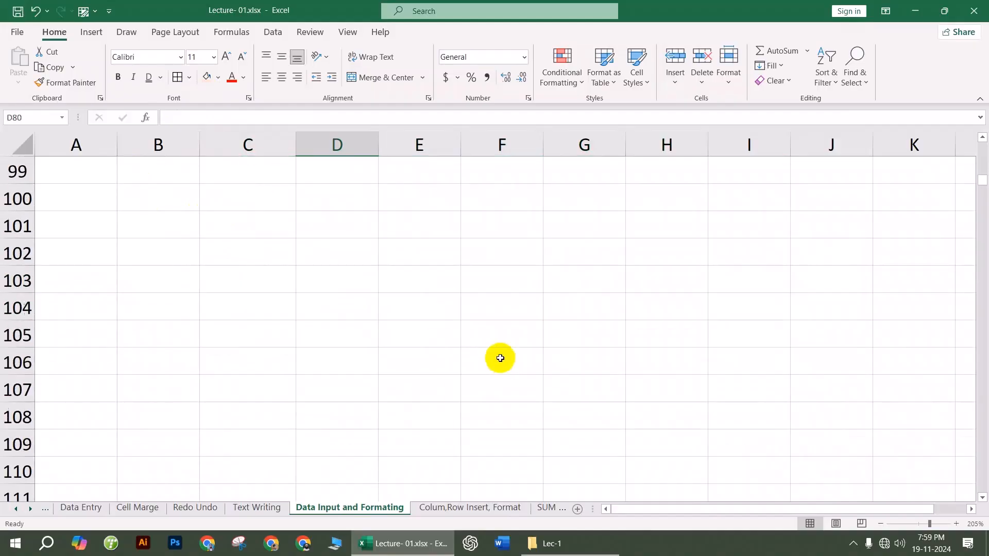
{"action": "left_click_drag", "start_coordinate": [283, 227], "coordinate": [626, 410]}
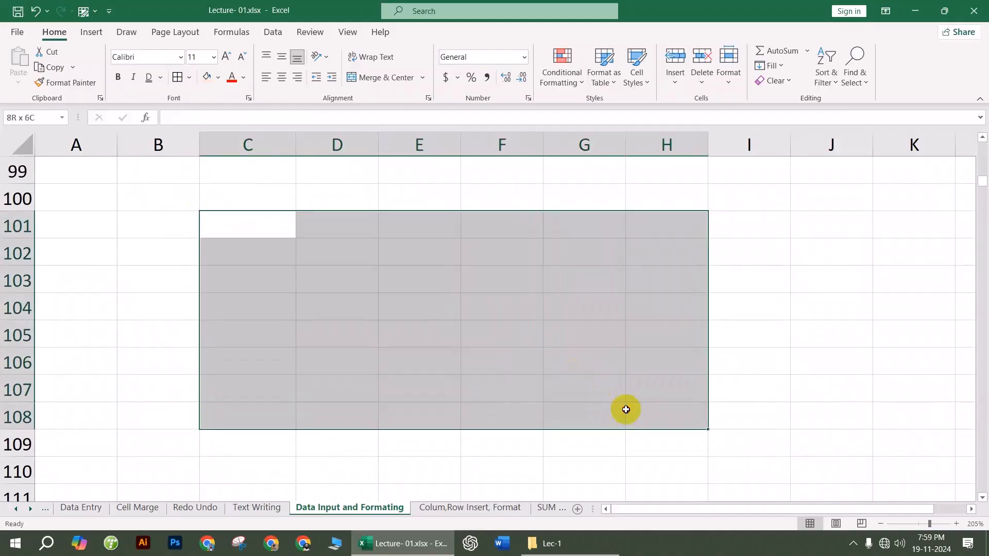
{"action": "left_click", "coordinate": [191, 79]}
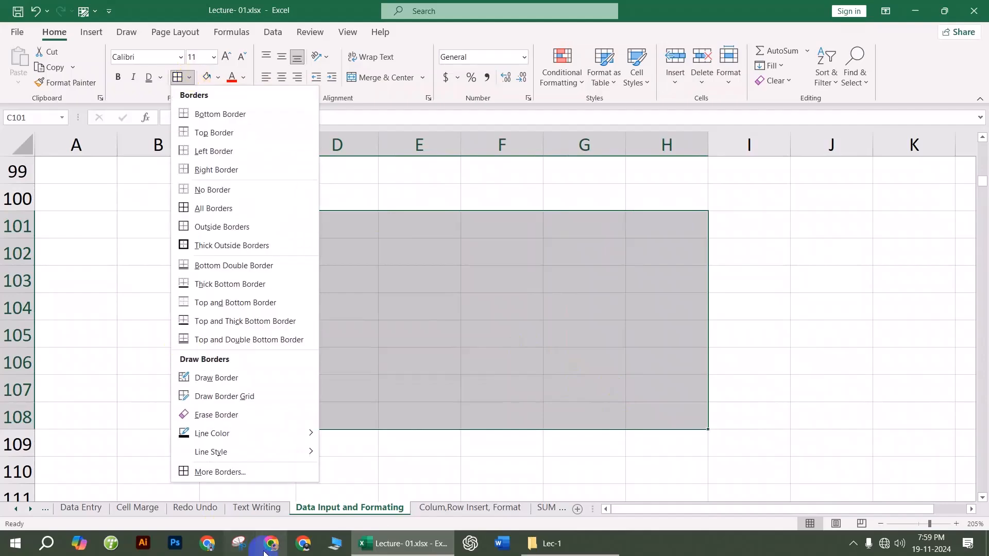
{"action": "mouse_move", "coordinate": [296, 452]}
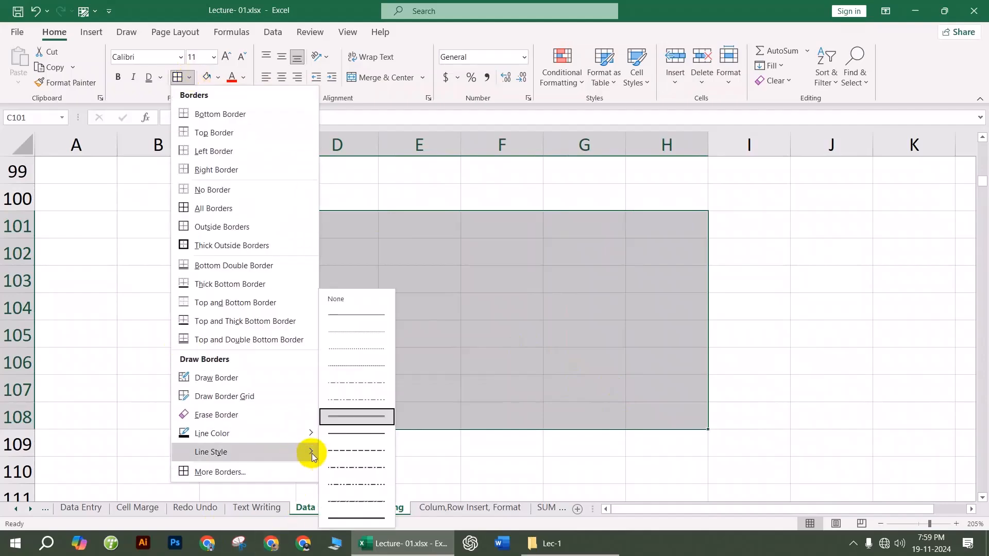
{"action": "left_click", "coordinate": [350, 502]}
{"action": "left_click", "coordinate": [190, 78]}
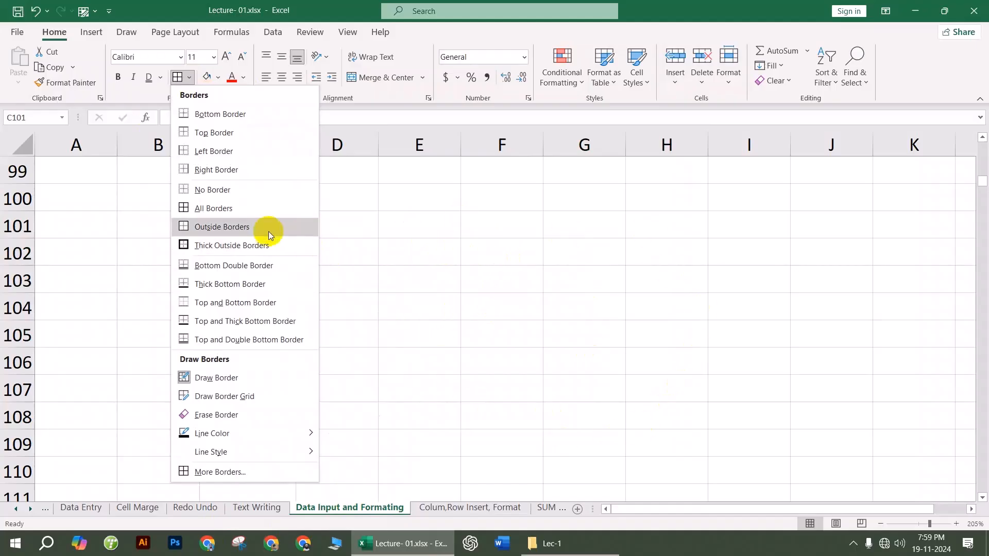
{"action": "left_click", "coordinate": [262, 208]}
{"action": "left_click", "coordinate": [826, 346]}
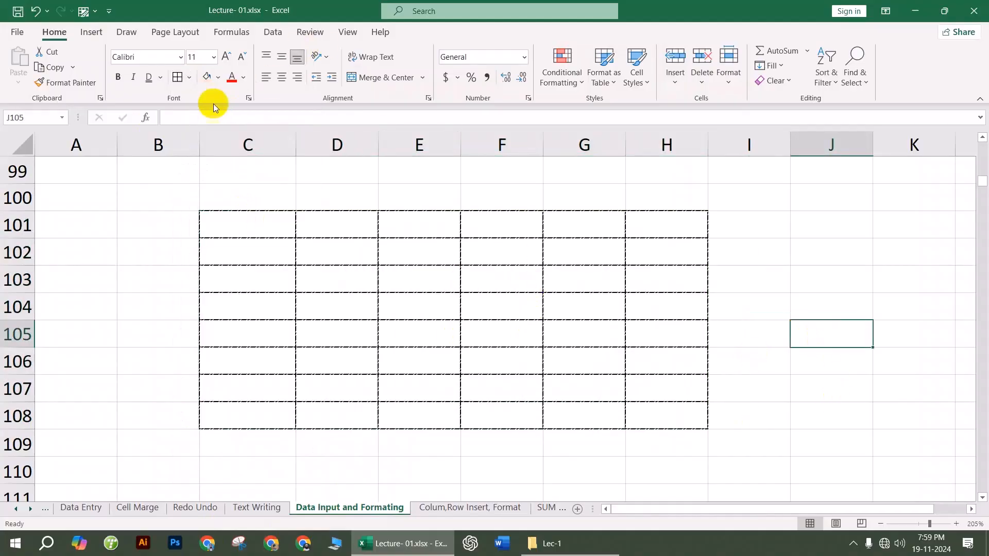
Step: Box C127:G135 with Thick Outside Borders, then select C151:G156
{"action": "scroll", "coordinate": [301, 221], "scroll_direction": "down", "scroll_amount": 9}
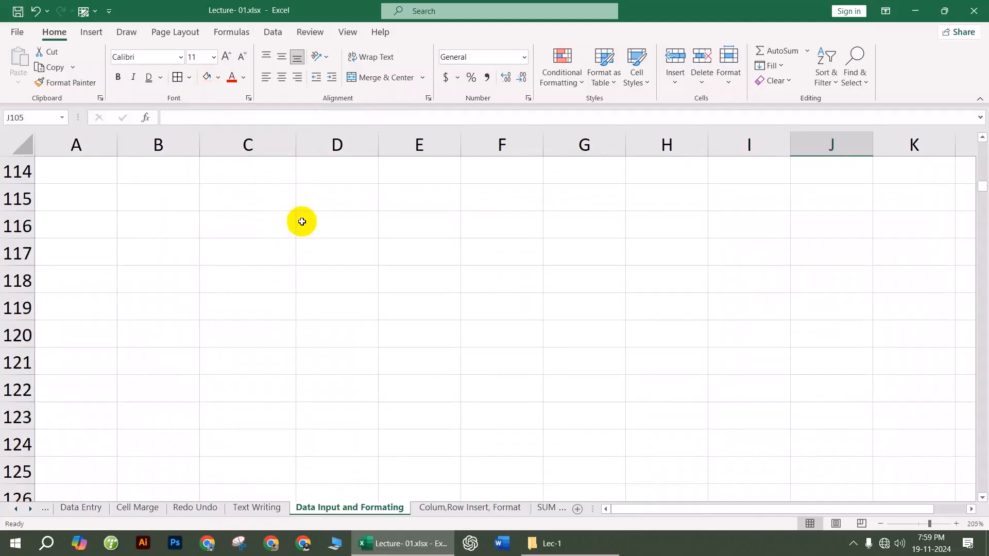
{"action": "left_click_drag", "start_coordinate": [268, 200], "coordinate": [609, 414]}
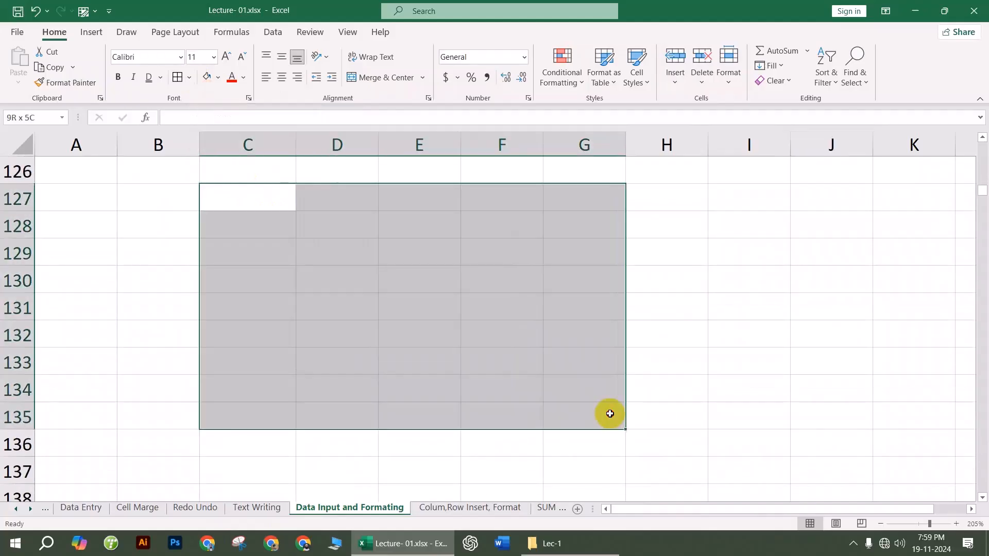
{"action": "left_click", "coordinate": [190, 77]}
{"action": "left_click", "coordinate": [212, 245]}
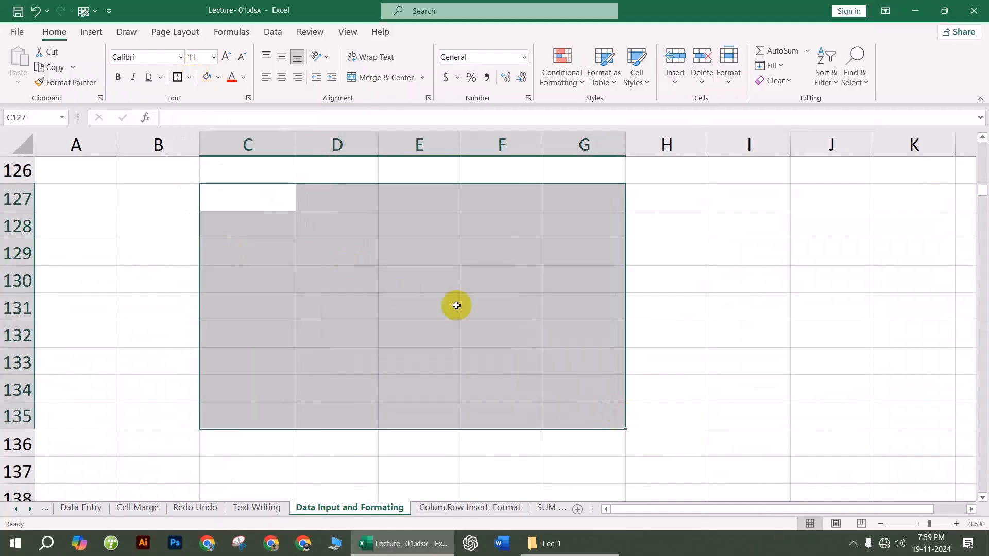
{"action": "left_click_drag", "start_coordinate": [608, 257], "coordinate": [773, 269]}
{"action": "left_click", "coordinate": [772, 269]}
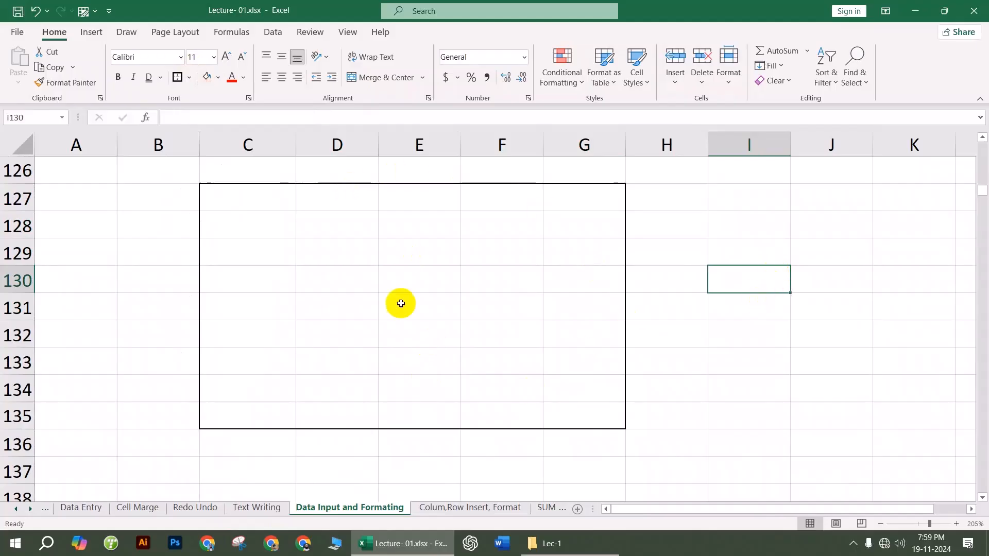
{"action": "scroll", "coordinate": [368, 284], "scroll_direction": "down", "scroll_amount": 8}
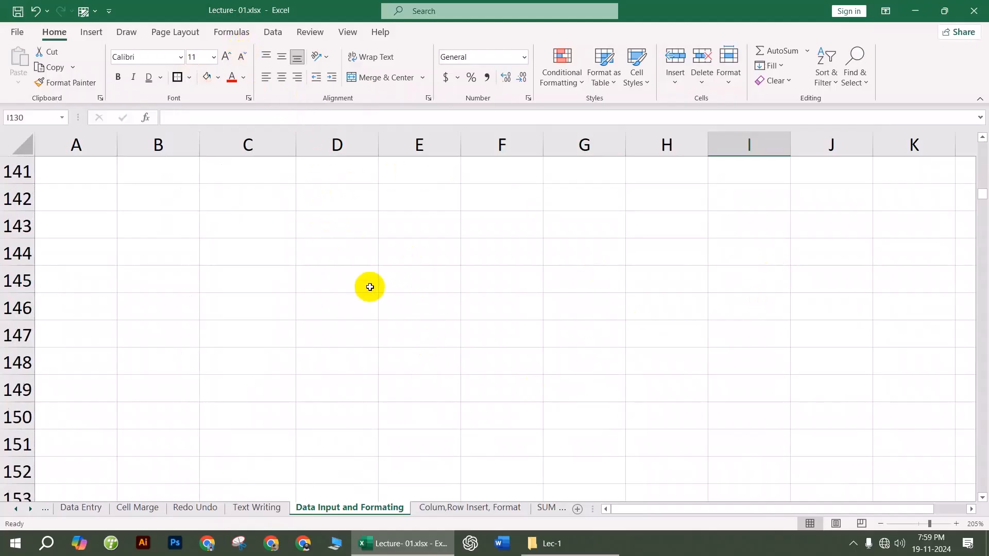
{"action": "left_click_drag", "start_coordinate": [281, 198], "coordinate": [605, 342]}
Step: Enter 'dvcxv' in D153 and enlarge its font with Increase Font Size
{"action": "left_click", "coordinate": [471, 298]}
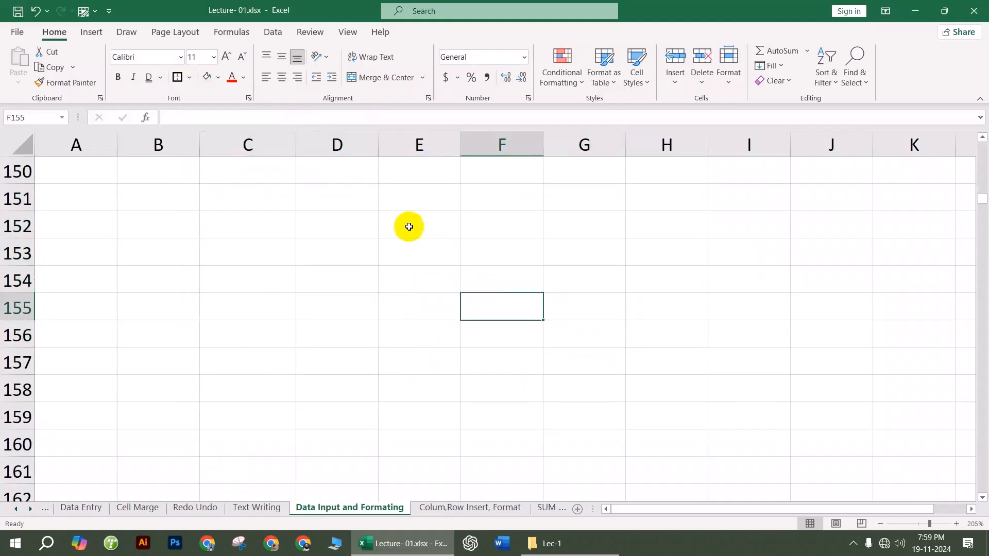
{"action": "left_click", "coordinate": [337, 252]}
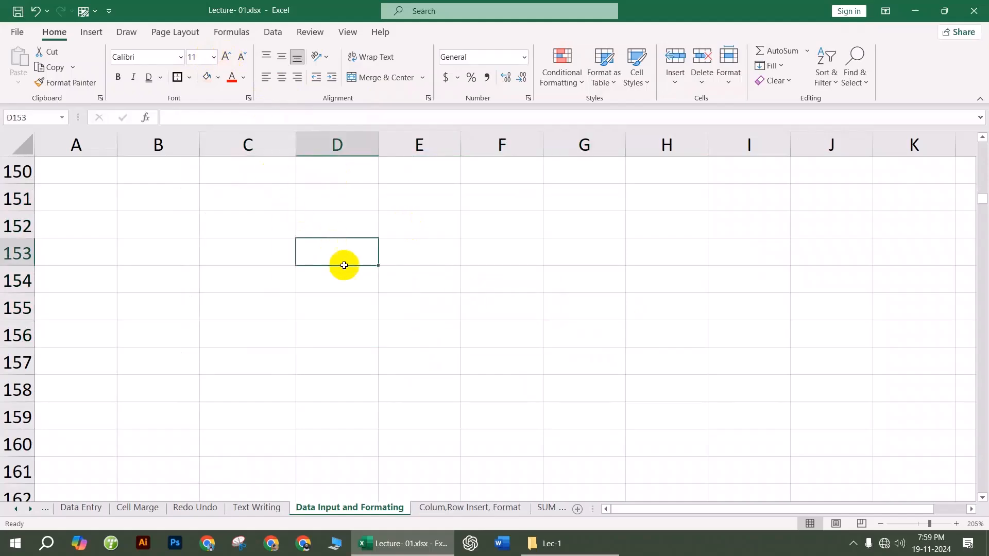
{"action": "type", "text": "dvcxv"}
{"action": "left_click", "coordinate": [337, 306]}
{"action": "left_click", "coordinate": [342, 261]}
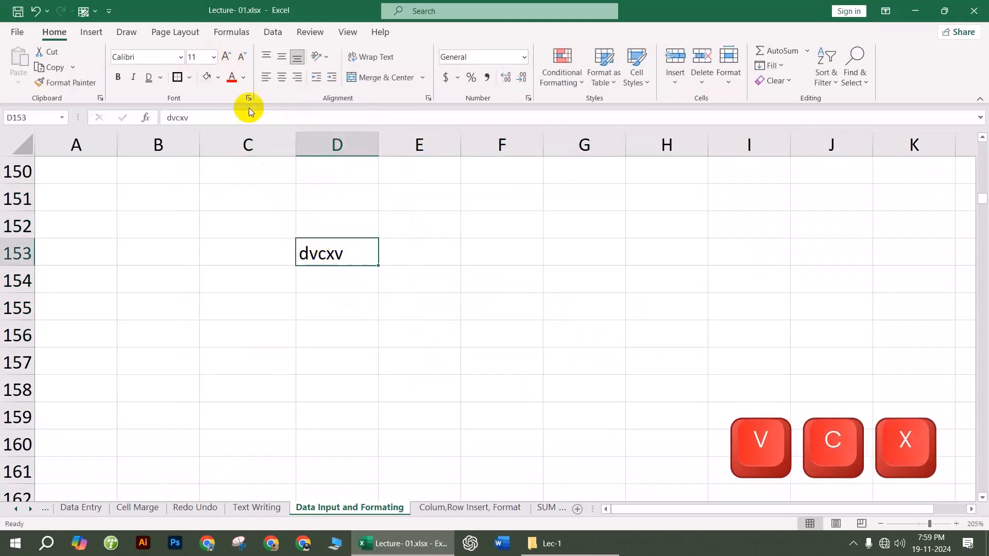
{"action": "left_click", "coordinate": [224, 57]}
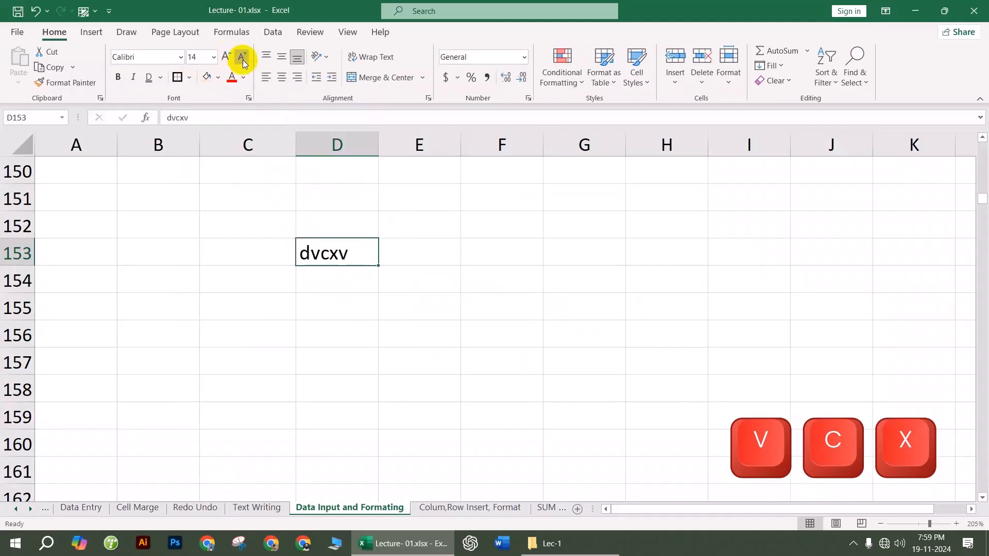
{"action": "left_click", "coordinate": [387, 302]}
{"action": "left_click", "coordinate": [478, 274]}
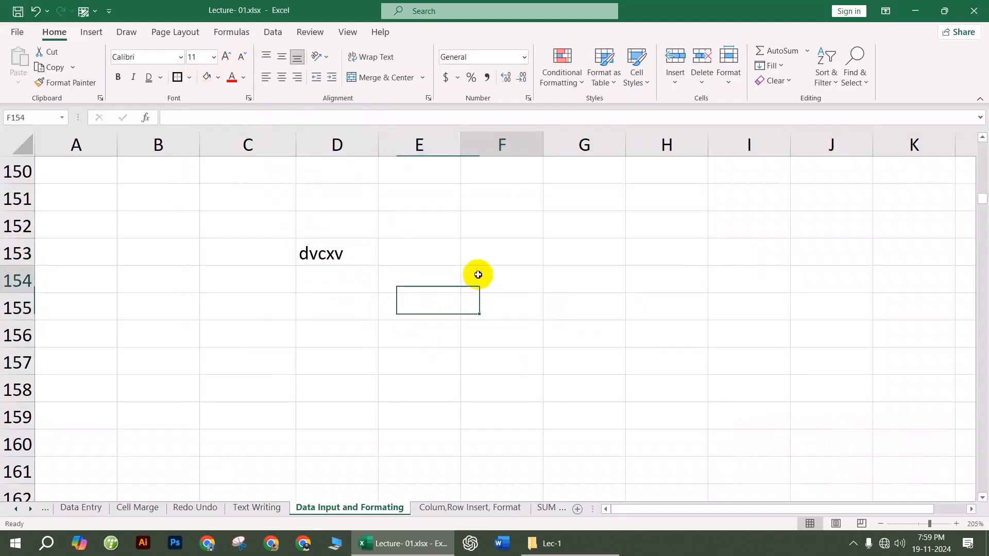
{"action": "scroll", "coordinate": [373, 328], "scroll_direction": "down", "scroll_amount": 6}
Step: Make row 171 much taller, widen column D and type 'As-Sunnah Foundation' in D171
{"action": "left_click_drag", "start_coordinate": [260, 194], "coordinate": [605, 359]}
{"action": "left_click", "coordinate": [502, 332]}
{"action": "left_click_drag", "start_coordinate": [13, 265], "coordinate": [23, 352]}
{"action": "left_click_drag", "start_coordinate": [380, 143], "coordinate": [442, 149]}
{"action": "left_click", "coordinate": [399, 289]}
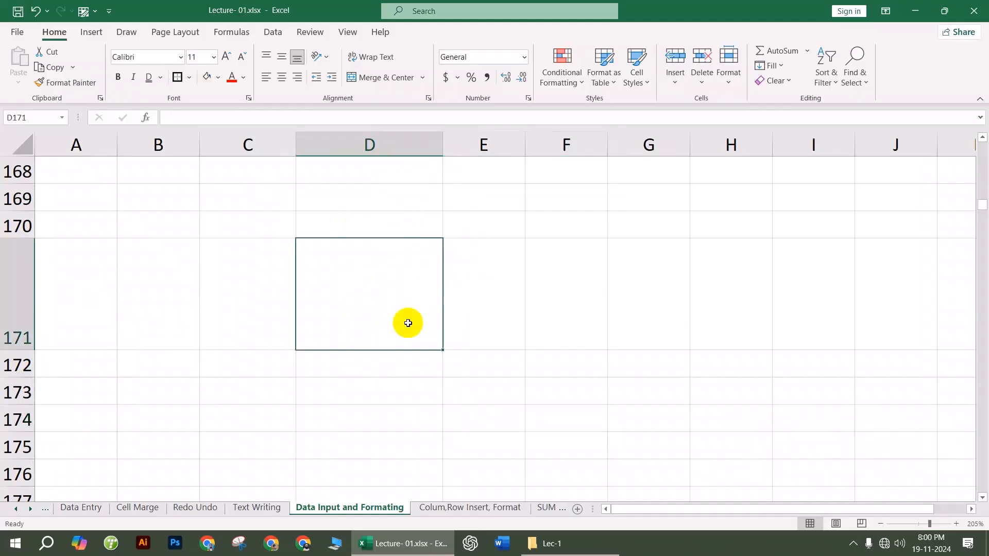
{"action": "type", "text": "As-Sunnah Foundation"}
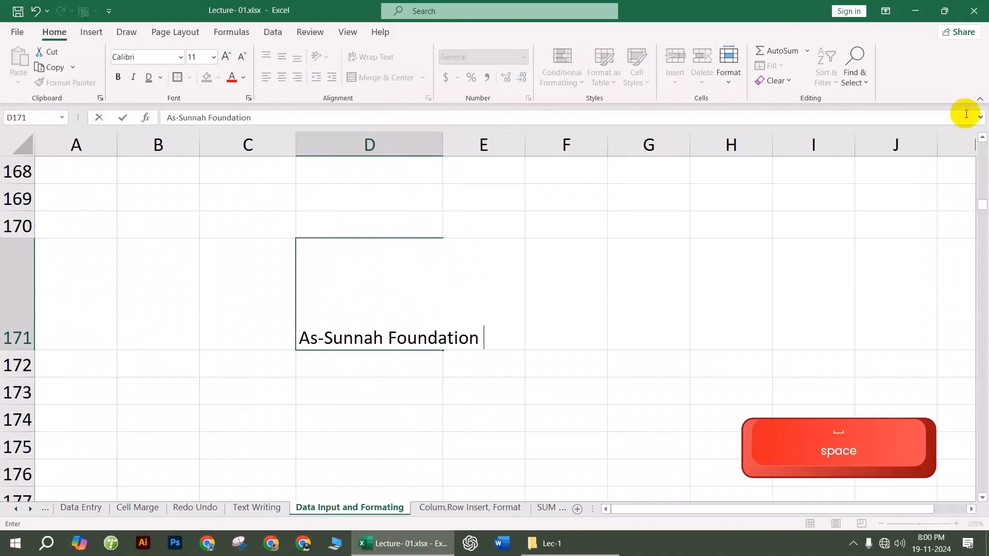
{"action": "left_click", "coordinate": [483, 446]}
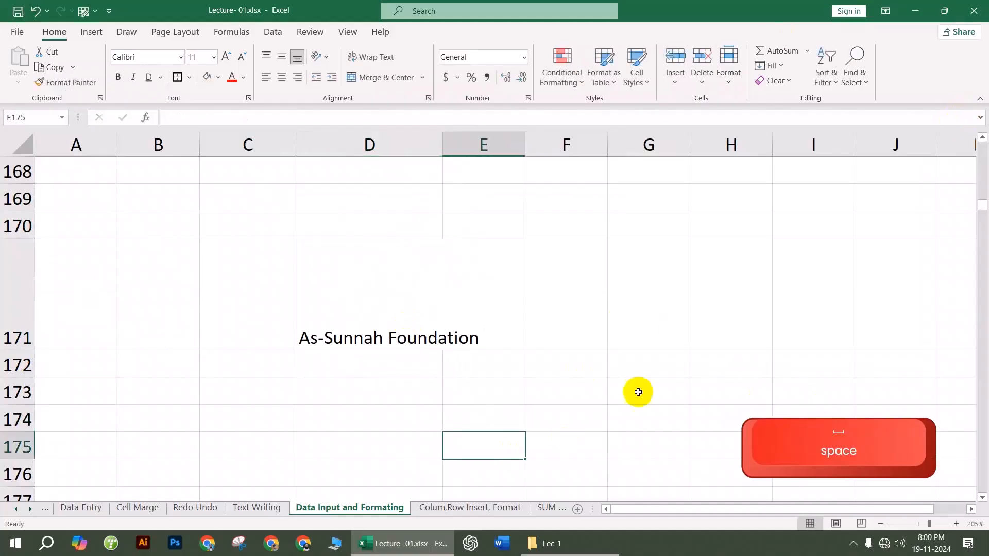
Step: Widen column D so the As-Sunnah Foundation title fits comfortably
{"action": "double_click", "coordinate": [441, 141]}
{"action": "left_click", "coordinate": [448, 280]}
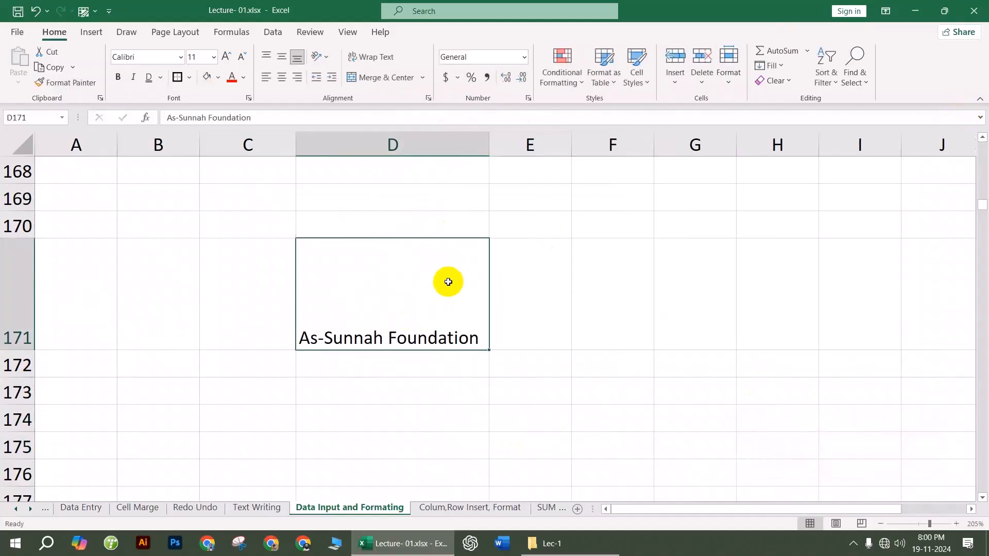
{"action": "left_click", "coordinate": [456, 143]}
{"action": "left_click", "coordinate": [435, 296]}
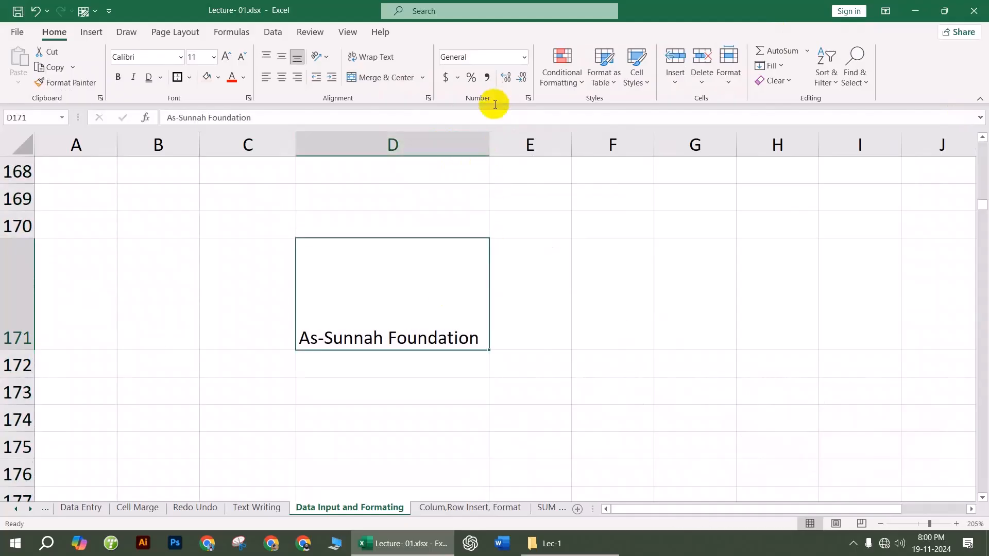
{"action": "left_click_drag", "start_coordinate": [491, 137], "coordinate": [607, 137]}
{"action": "left_click", "coordinate": [704, 347]}
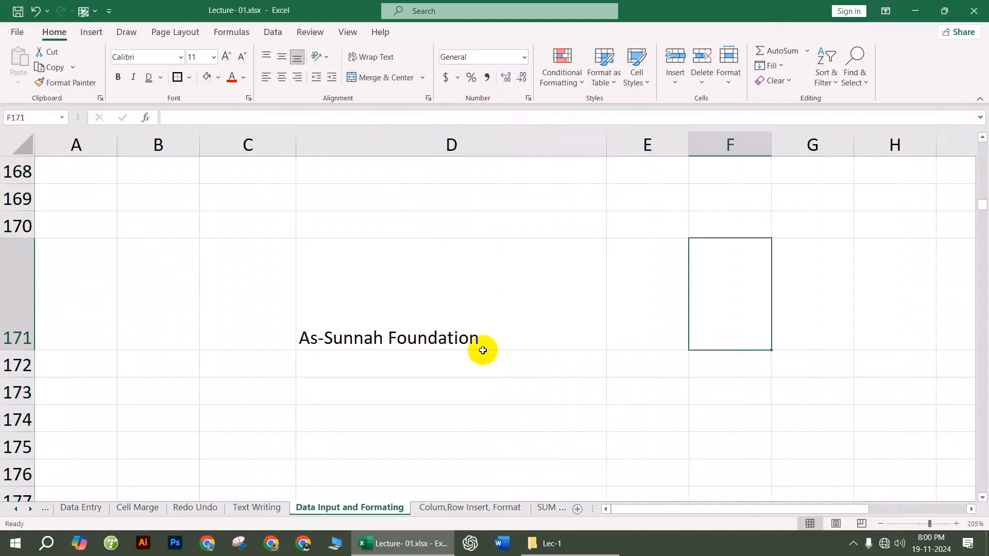
{"action": "left_click", "coordinate": [450, 325]}
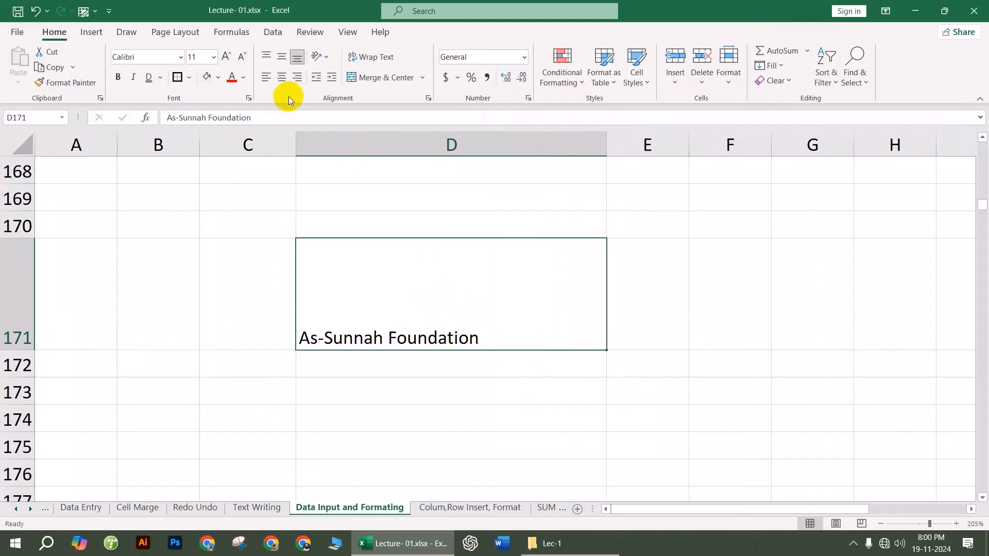
Step: Center the D171 title both vertically and horizontally within its cell
{"action": "left_click", "coordinate": [282, 77]}
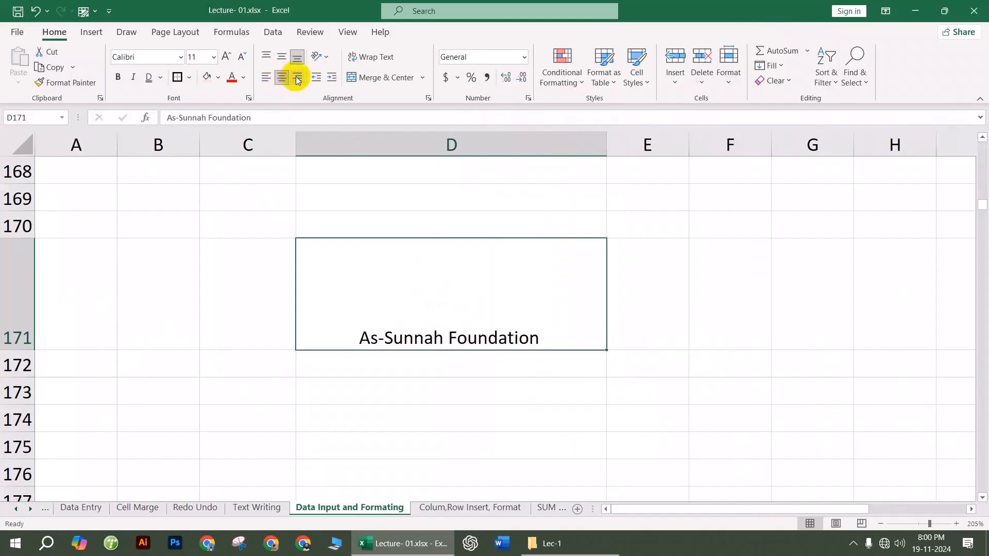
{"action": "left_click", "coordinate": [297, 78]}
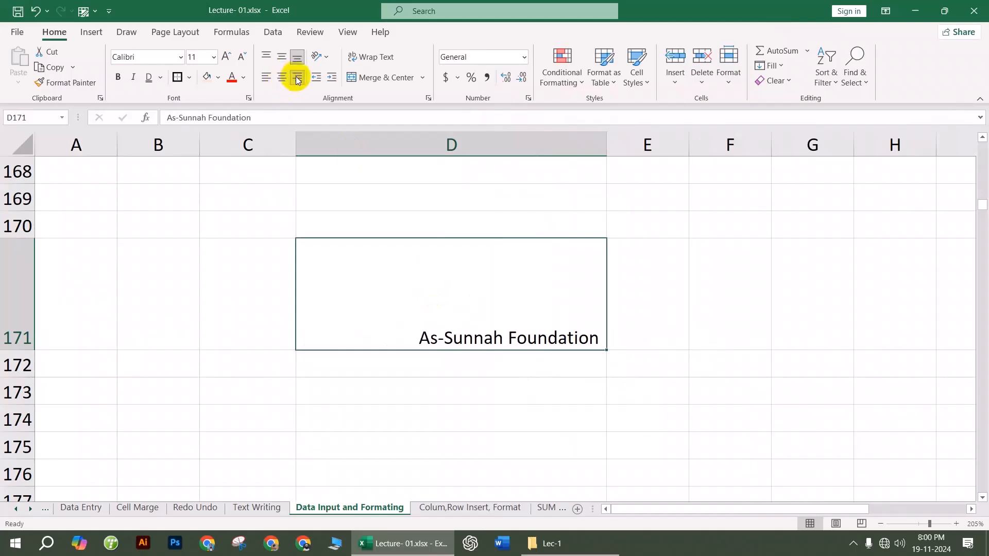
{"action": "left_click", "coordinate": [283, 77]}
{"action": "left_click", "coordinate": [267, 79]}
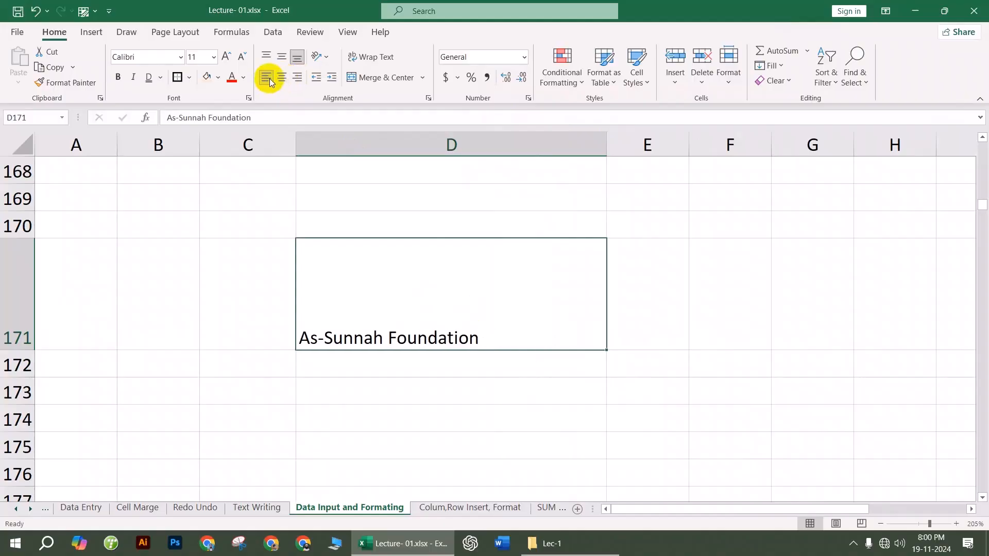
{"action": "left_click", "coordinate": [283, 78]}
{"action": "left_click", "coordinate": [298, 78]}
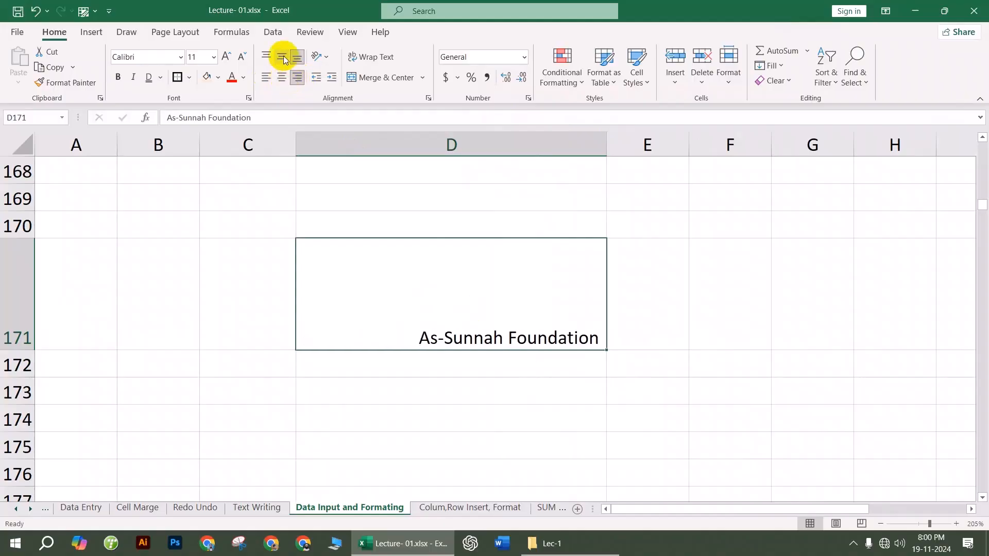
{"action": "left_click", "coordinate": [283, 58]}
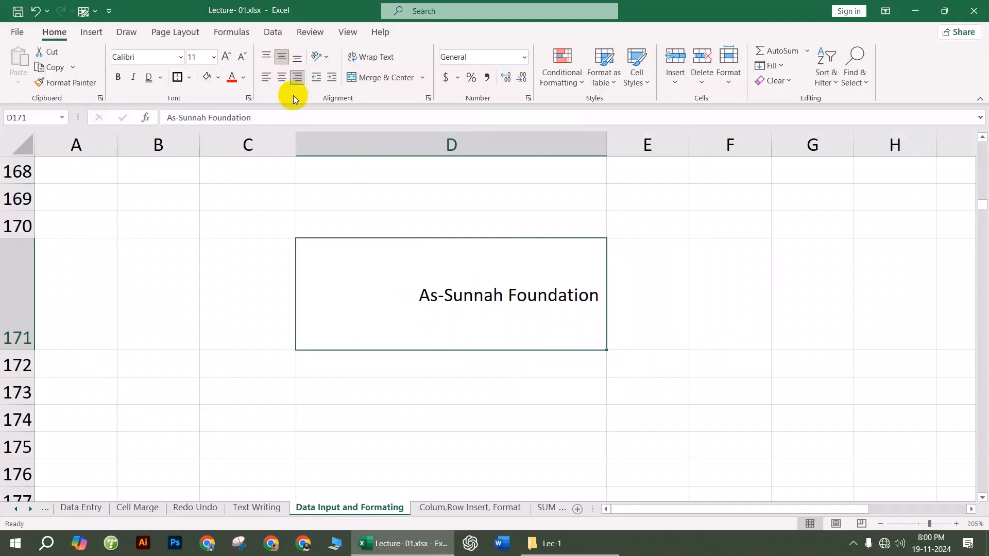
{"action": "left_click", "coordinate": [283, 78]}
{"action": "left_click", "coordinate": [453, 408]}
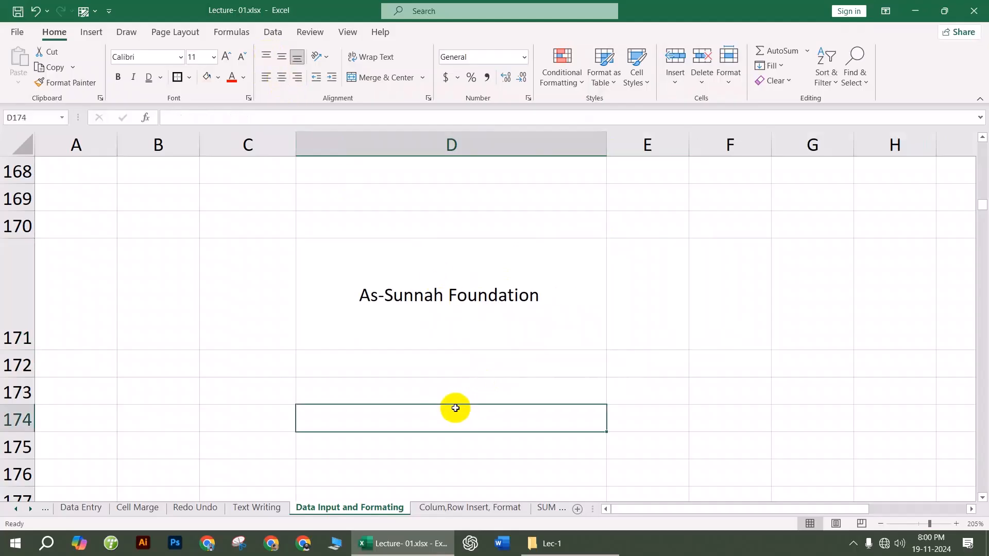
{"action": "scroll", "coordinate": [448, 343], "scroll_direction": "down", "scroll_amount": 1}
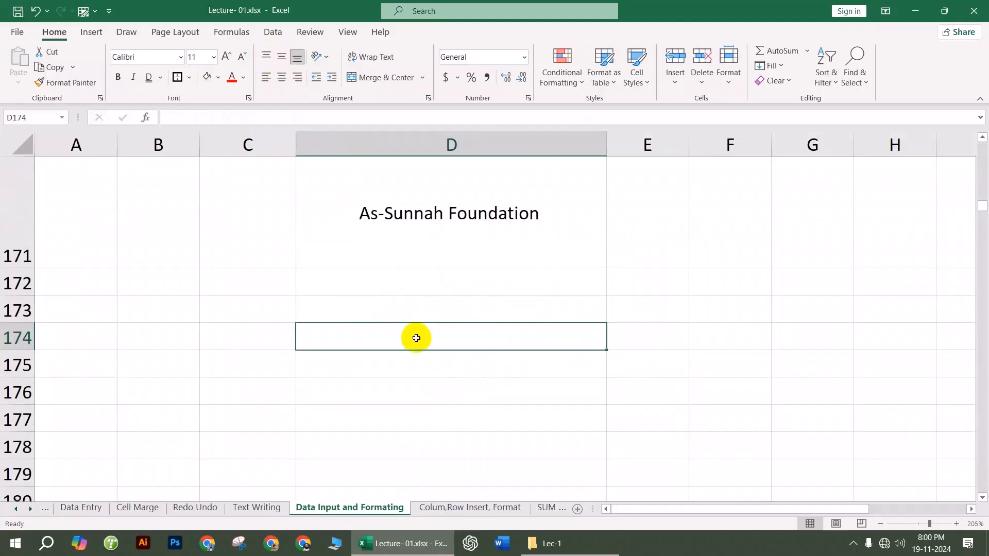
Step: Enter Abc-1 in D174 and fill the series down to Abc-8 in D181
{"action": "type", "text": "Abc-1"}
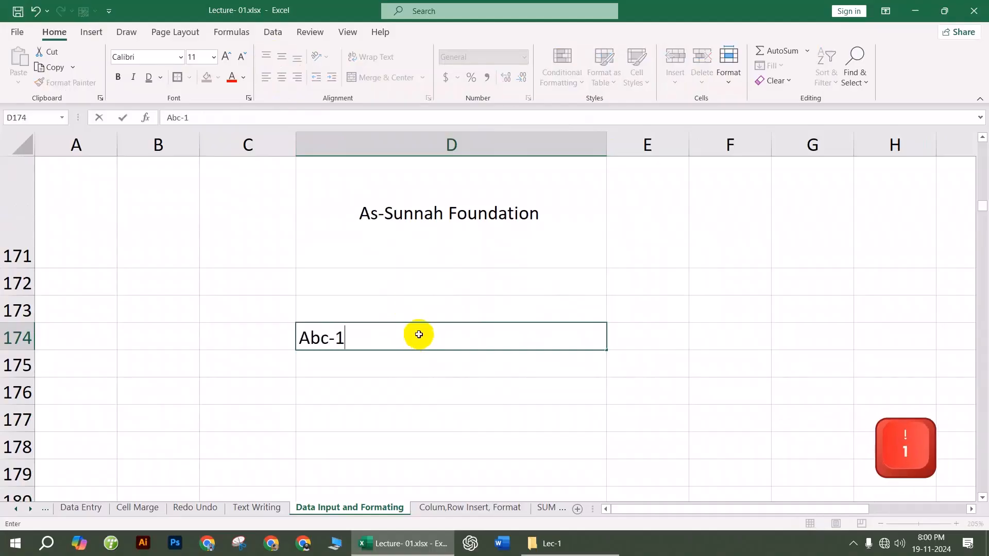
{"action": "left_click", "coordinate": [408, 376]}
{"action": "left_click", "coordinate": [405, 338]}
{"action": "scroll", "coordinate": [573, 214], "scroll_direction": "down", "scroll_amount": 2}
{"action": "scroll", "coordinate": [561, 285], "scroll_direction": "up", "scroll_amount": 1}
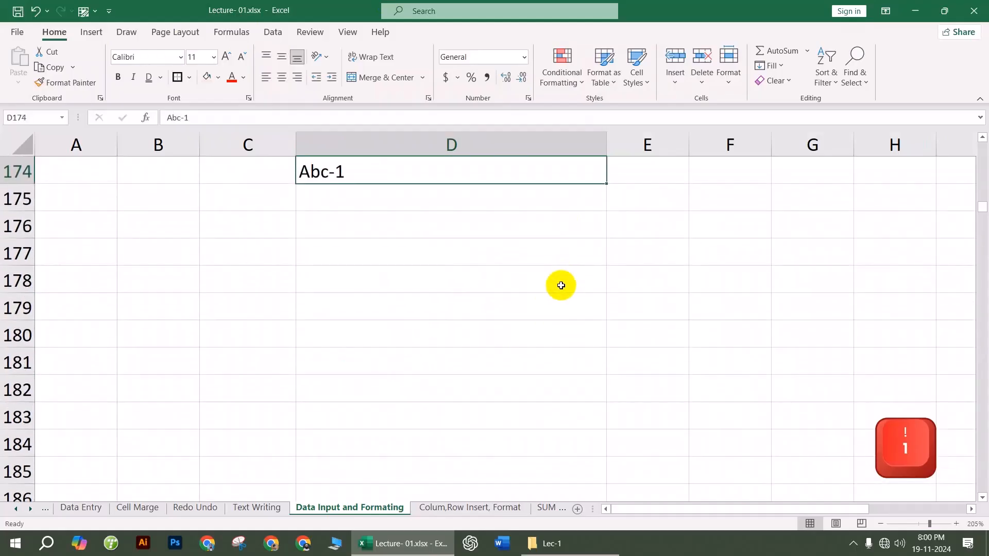
{"action": "scroll", "coordinate": [598, 234], "scroll_direction": "up", "scroll_amount": 2}
{"action": "scroll", "coordinate": [538, 335], "scroll_direction": "down", "scroll_amount": 2}
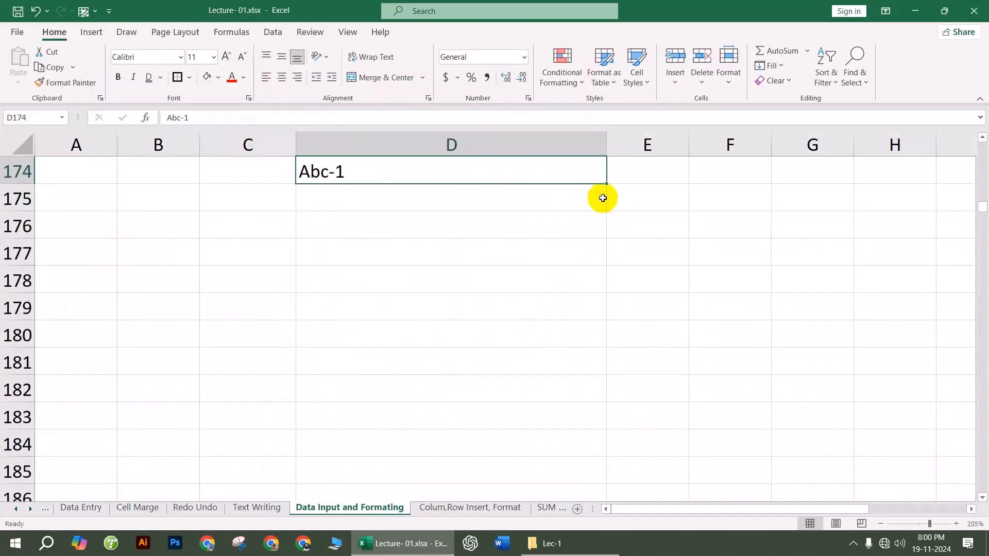
{"action": "left_click_drag", "start_coordinate": [606, 184], "coordinate": [604, 362]}
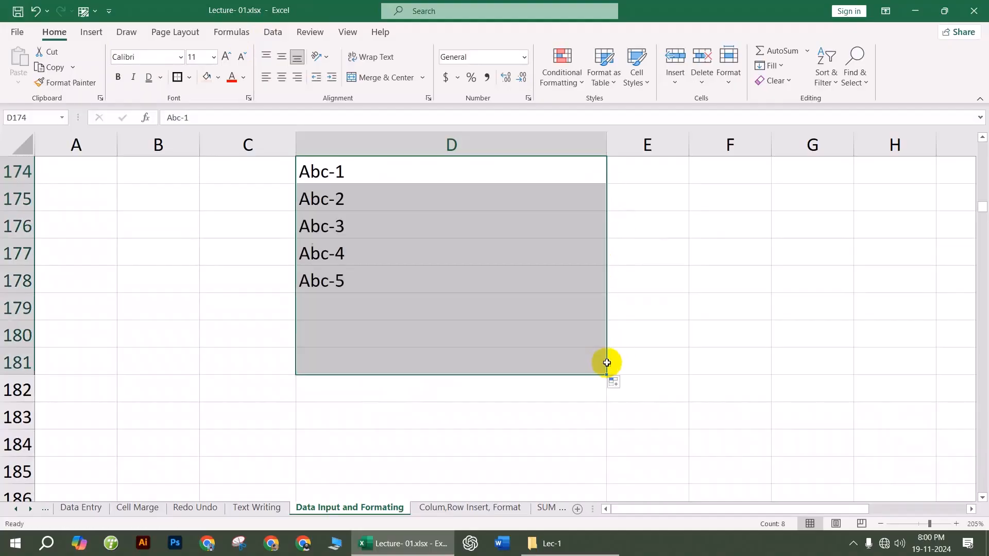
{"action": "left_click", "coordinate": [636, 324]}
Step: Select and review the Abc-1 to Abc-8 entries in column D
{"action": "left_click_drag", "start_coordinate": [366, 165], "coordinate": [381, 363]}
{"action": "left_click", "coordinate": [330, 314]}
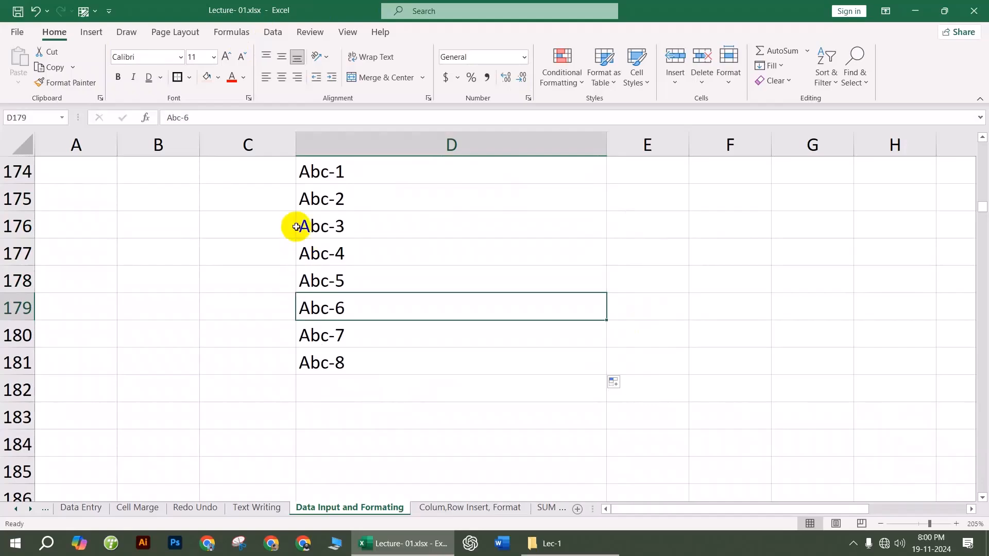
{"action": "scroll", "coordinate": [296, 252], "scroll_direction": "up", "scroll_amount": 3, "text": "ctrl"}
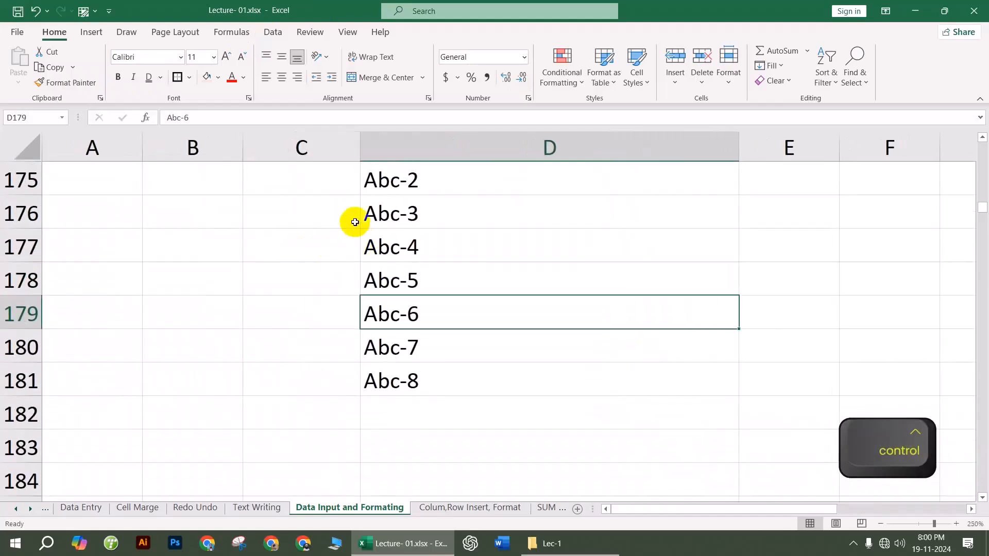
{"action": "scroll", "coordinate": [454, 305], "scroll_direction": "up", "scroll_amount": 1}
{"action": "scroll", "coordinate": [455, 305], "scroll_direction": "down", "scroll_amount": 1}
{"action": "scroll", "coordinate": [443, 291], "scroll_direction": "up", "scroll_amount": 1}
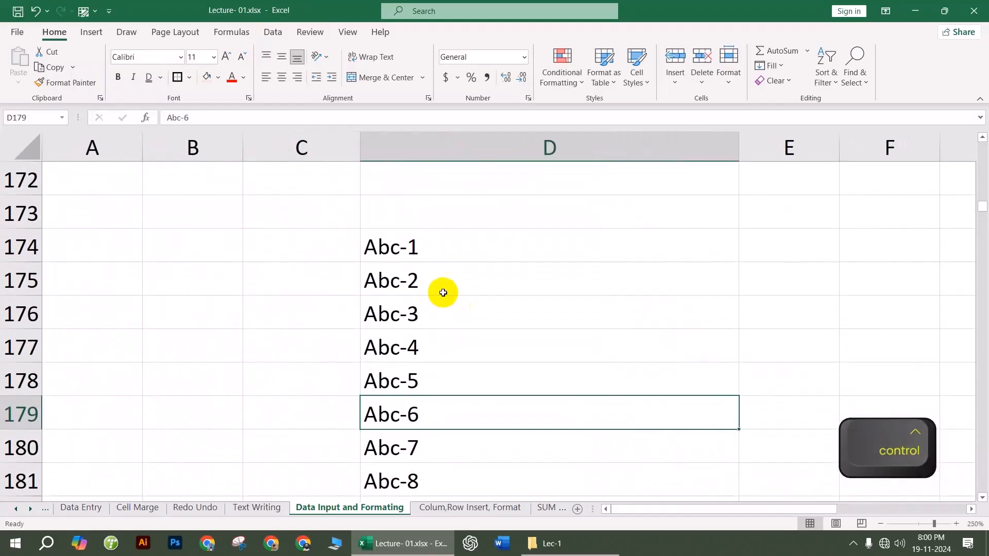
{"action": "left_click", "coordinate": [407, 242]}
{"action": "scroll", "coordinate": [404, 280], "scroll_direction": "down", "scroll_amount": 1}
{"action": "scroll", "coordinate": [403, 278], "scroll_direction": "up", "scroll_amount": 1}
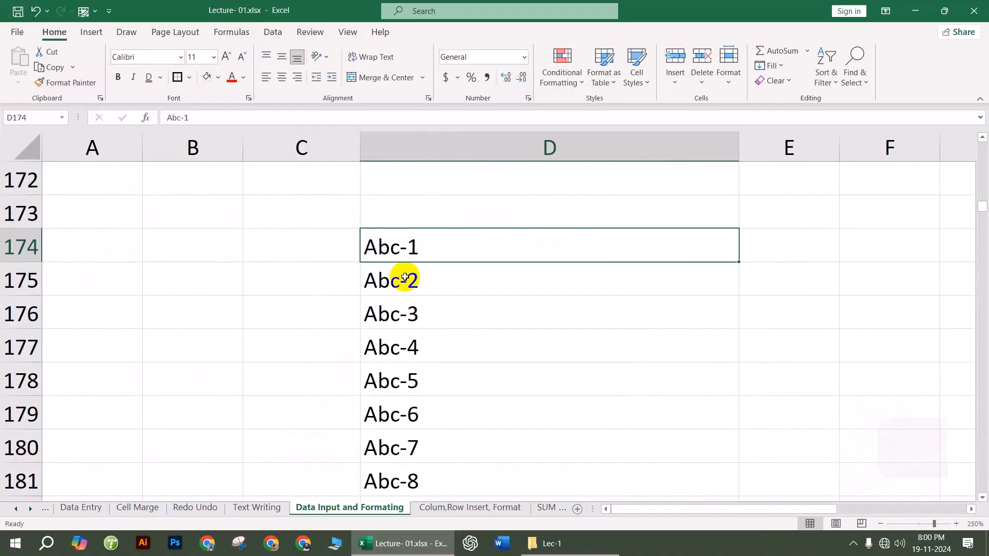
Step: Indent D174:D181 three steps, then reduce it back to a single indent
{"action": "left_click_drag", "start_coordinate": [412, 245], "coordinate": [456, 406]}
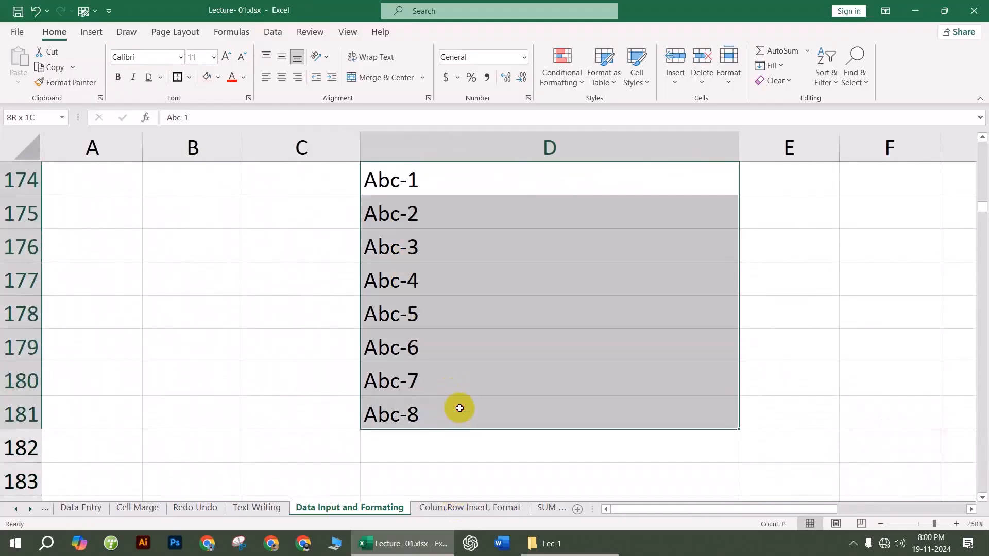
{"action": "scroll", "coordinate": [465, 347], "scroll_direction": "up", "scroll_amount": 1}
{"action": "scroll", "coordinate": [459, 345], "scroll_direction": "down", "scroll_amount": 1}
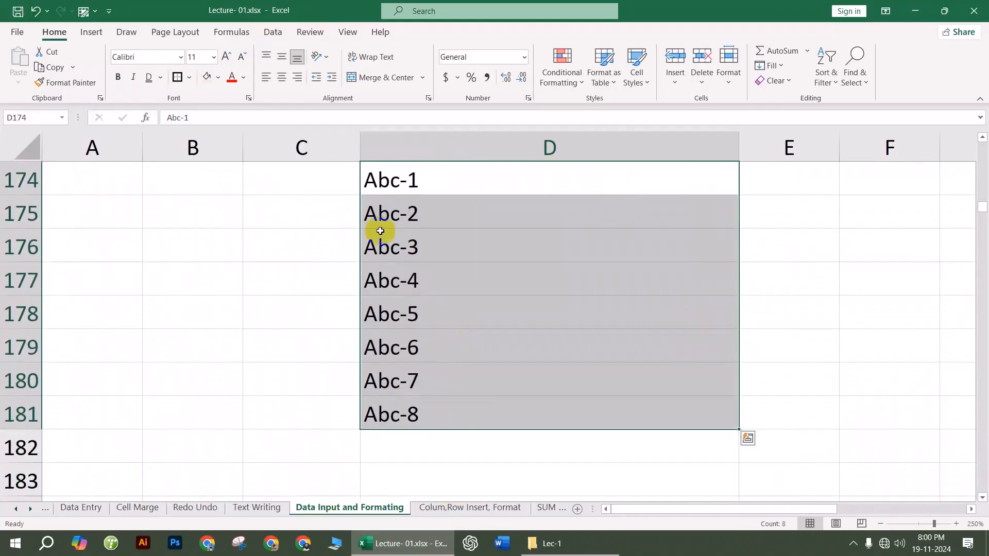
{"action": "left_click", "coordinate": [331, 77]}
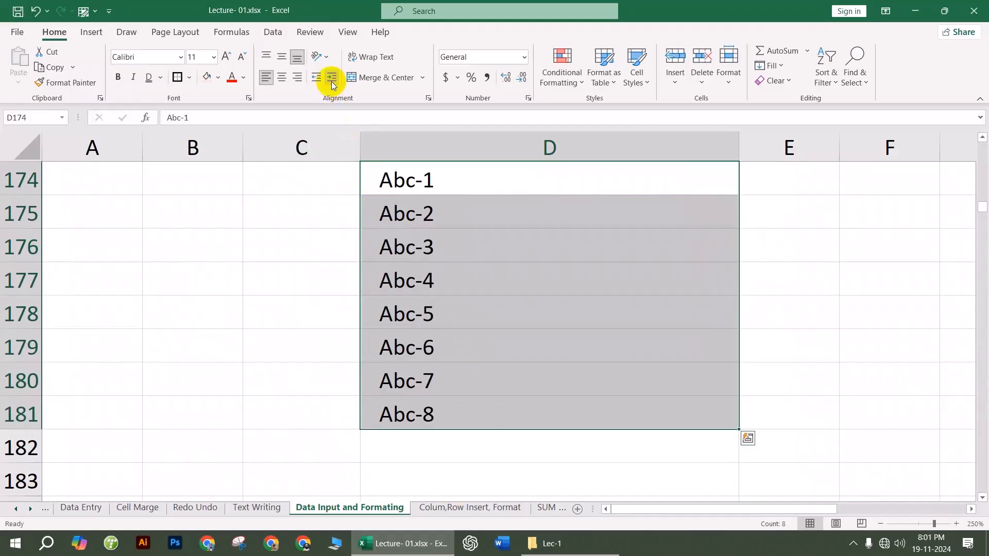
{"action": "left_click", "coordinate": [331, 79]}
{"action": "left_click", "coordinate": [331, 78]}
{"action": "left_click", "coordinate": [331, 79]}
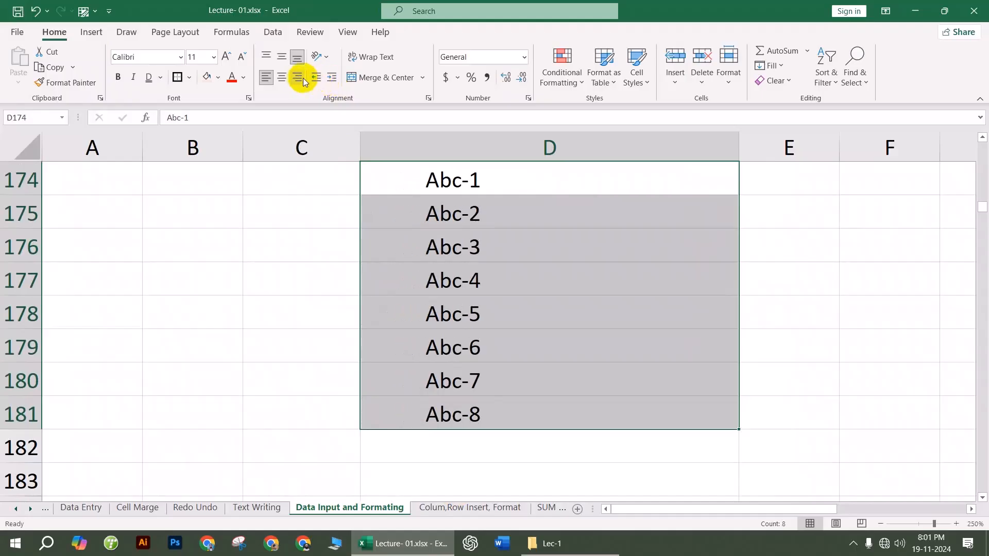
{"action": "left_click", "coordinate": [318, 79]}
{"action": "left_click", "coordinate": [318, 79]}
{"action": "left_click", "coordinate": [318, 79]}
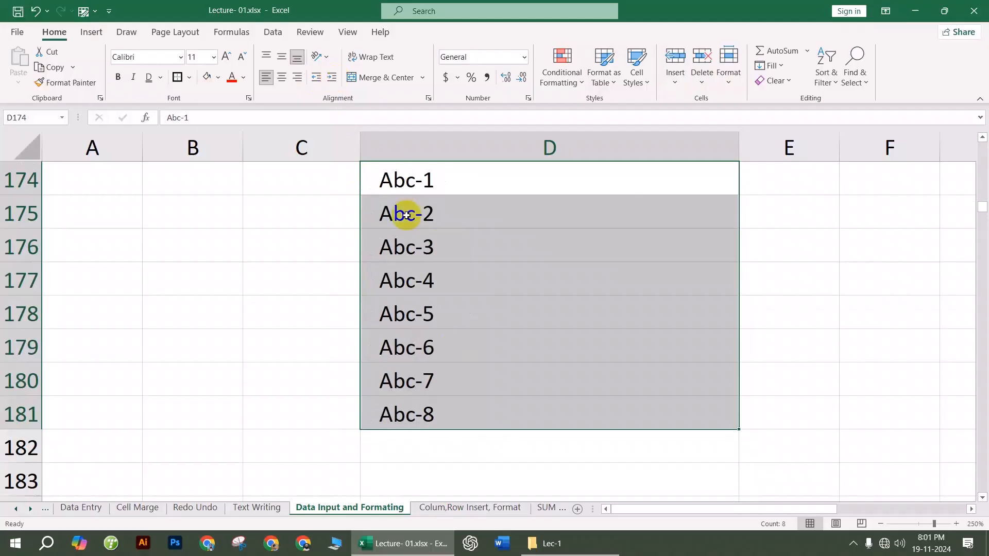
{"action": "left_click", "coordinate": [437, 281]}
{"action": "scroll", "coordinate": [463, 318], "scroll_direction": "down", "scroll_amount": 8}
{"action": "left_click", "coordinate": [442, 240]}
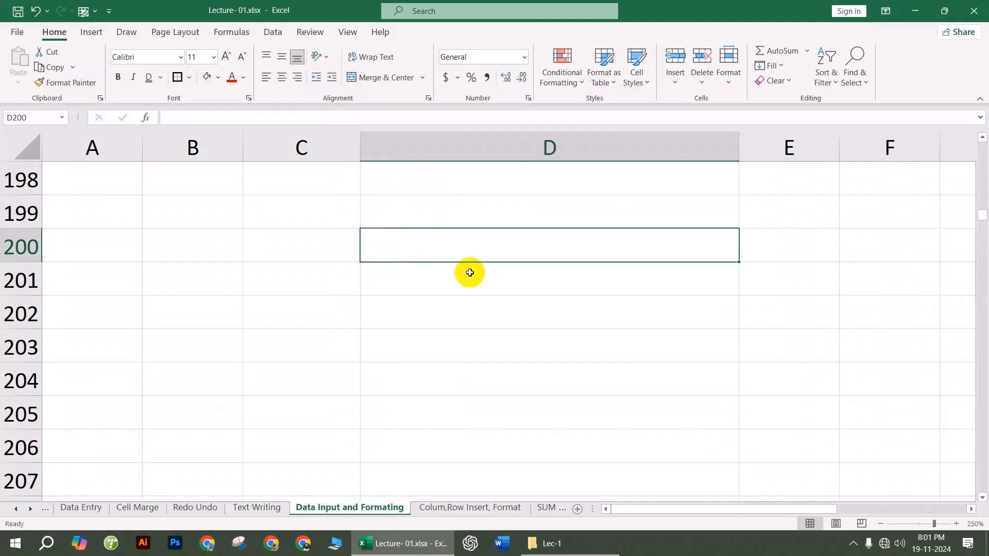
Step: Type 'Bangladesh is a small country' in D200 and narrow column D to about 11
{"action": "type", "text": "Banglad"}
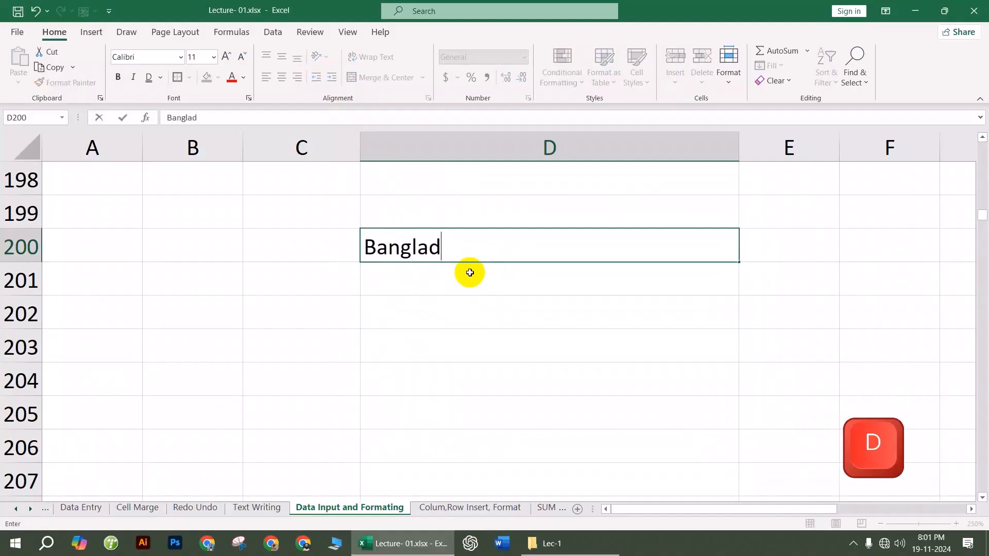
{"action": "type", "text": "esh is a smalal"}
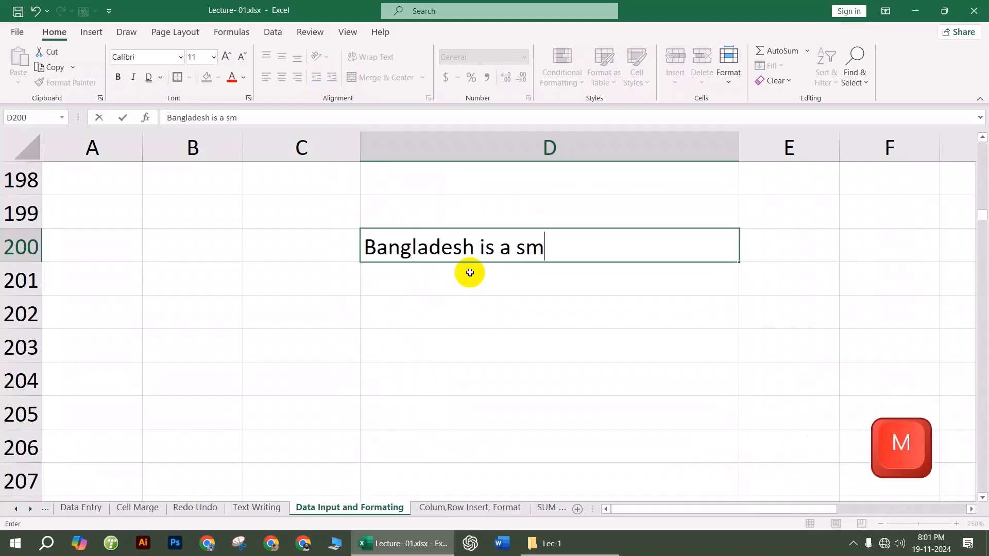
{"action": "key", "text": "BackSpace"}
{"action": "key", "text": "BackSpace"}
{"action": "type", "text": "l country"}
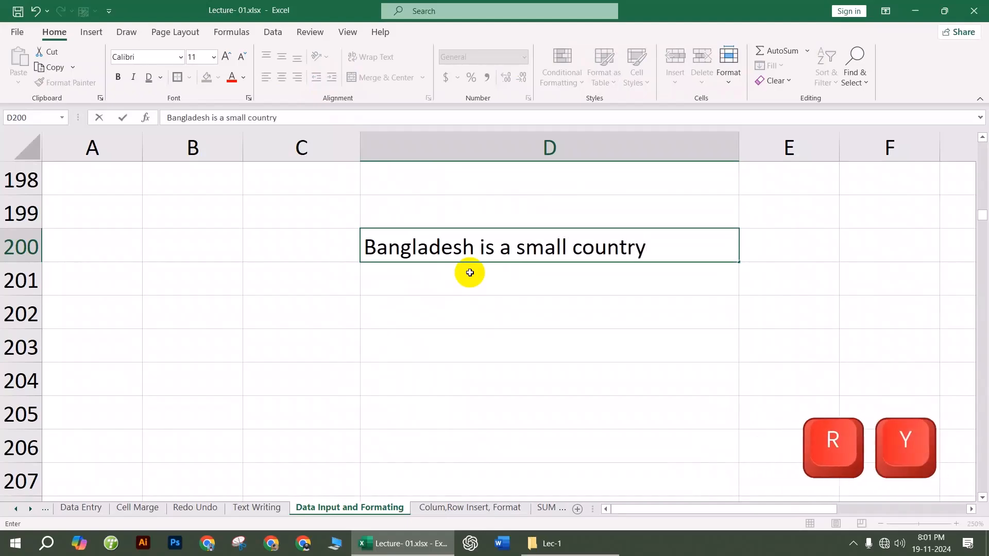
{"action": "left_click", "coordinate": [512, 333]}
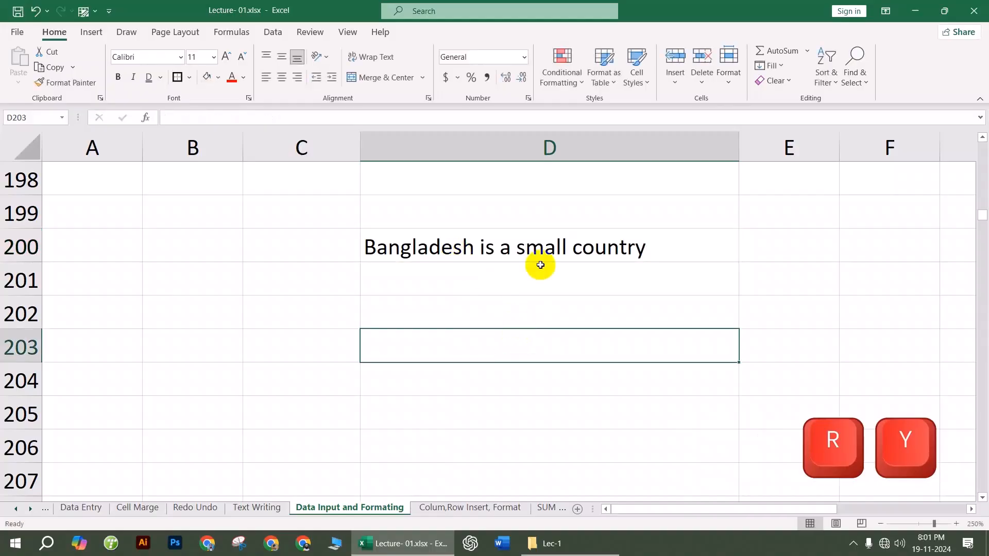
{"action": "left_click", "coordinate": [564, 252]}
{"action": "left_click_drag", "start_coordinate": [739, 146], "coordinate": [480, 155]}
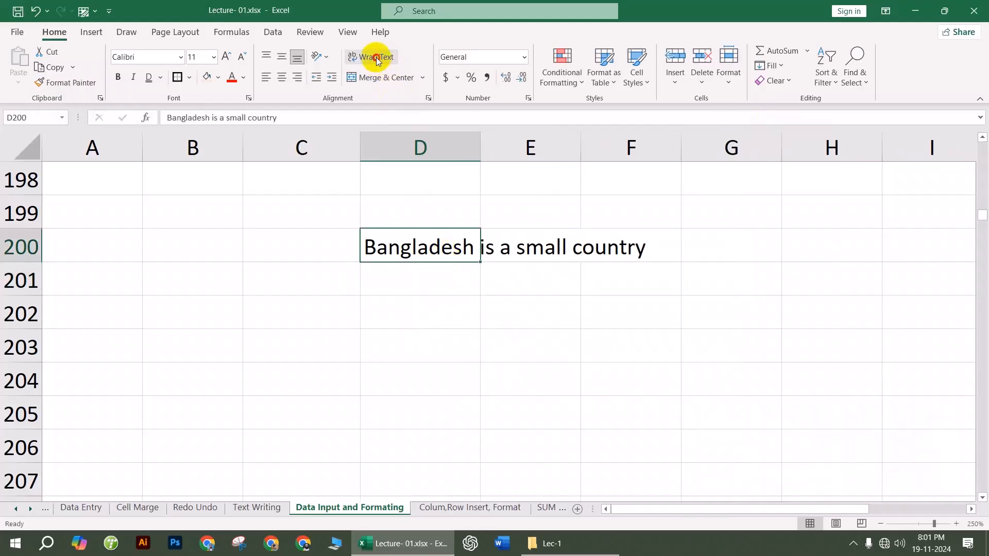
Step: Wrap the D200 sentence and AutoFit row 200 to show every line
{"action": "left_click", "coordinate": [376, 58]}
{"action": "left_click", "coordinate": [451, 335]}
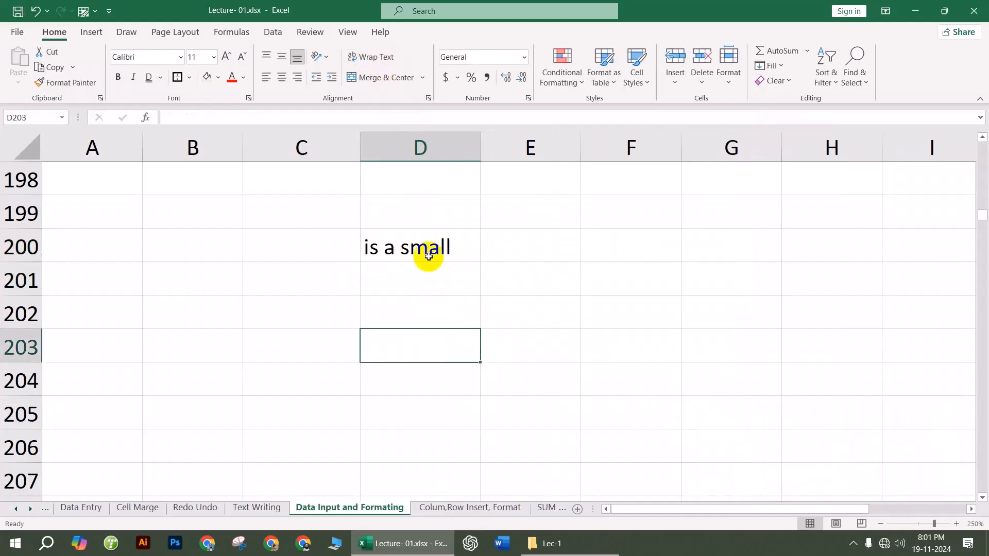
{"action": "double_click", "coordinate": [427, 253]}
{"action": "left_click", "coordinate": [518, 330]}
{"action": "left_click", "coordinate": [443, 249]}
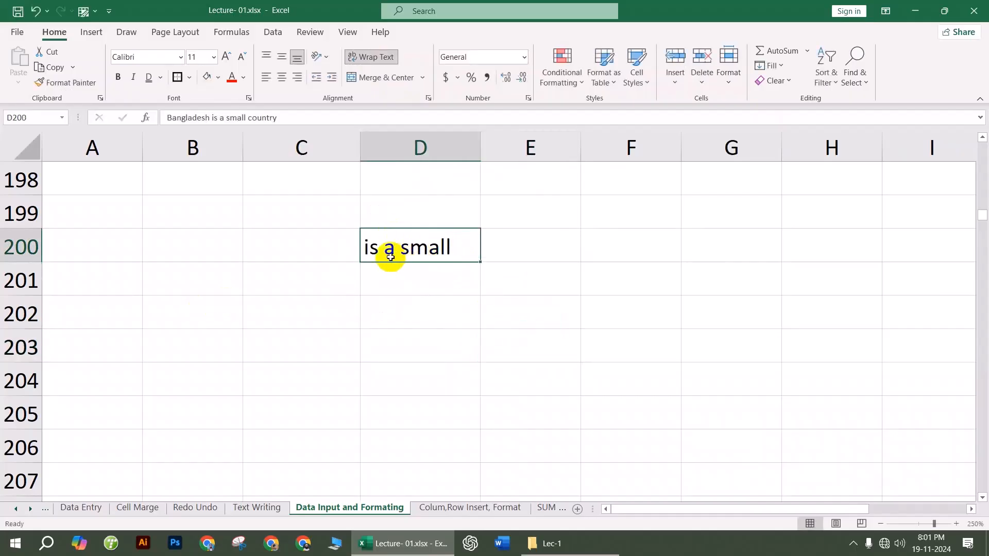
{"action": "double_click", "coordinate": [28, 261]}
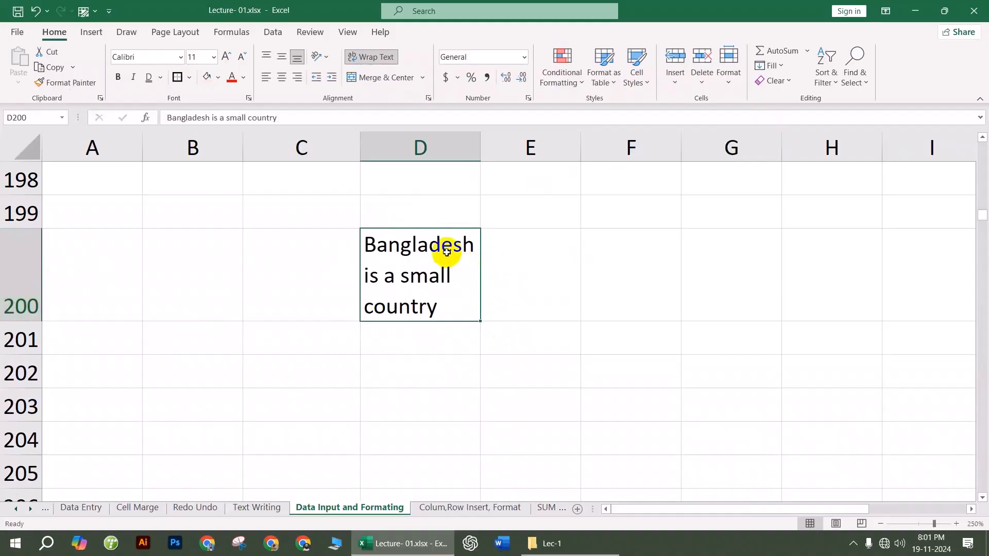
Step: Shrink row 200 back to normal height, then AutoFit it again for the wrapped lines
{"action": "left_click", "coordinate": [425, 336]}
{"action": "left_click", "coordinate": [432, 292]}
{"action": "left_click", "coordinate": [400, 371]}
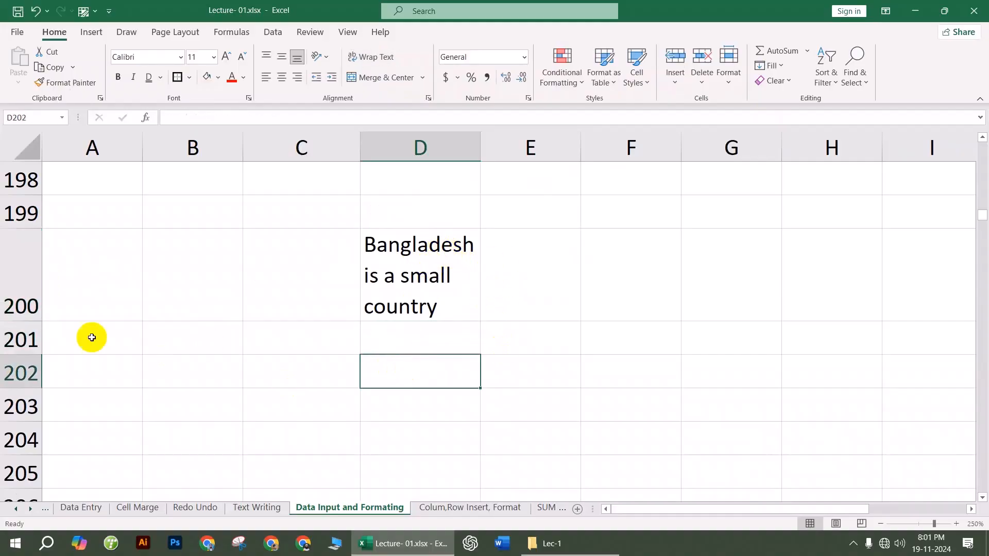
{"action": "left_click_drag", "start_coordinate": [27, 322], "coordinate": [22, 258]}
{"action": "key", "text": "Right"}
{"action": "left_click", "coordinate": [433, 249]}
{"action": "double_click", "coordinate": [434, 244]}
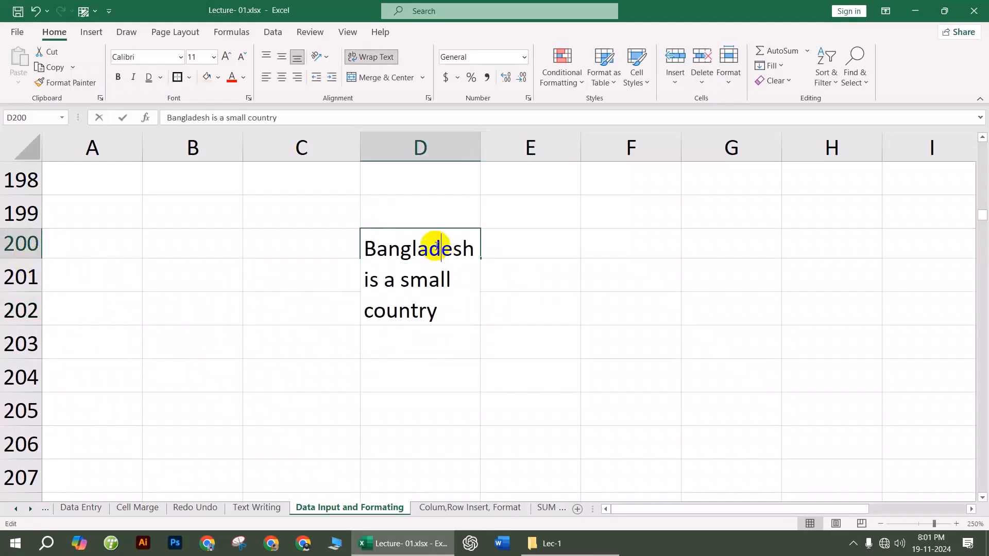
{"action": "left_click", "coordinate": [565, 332]}
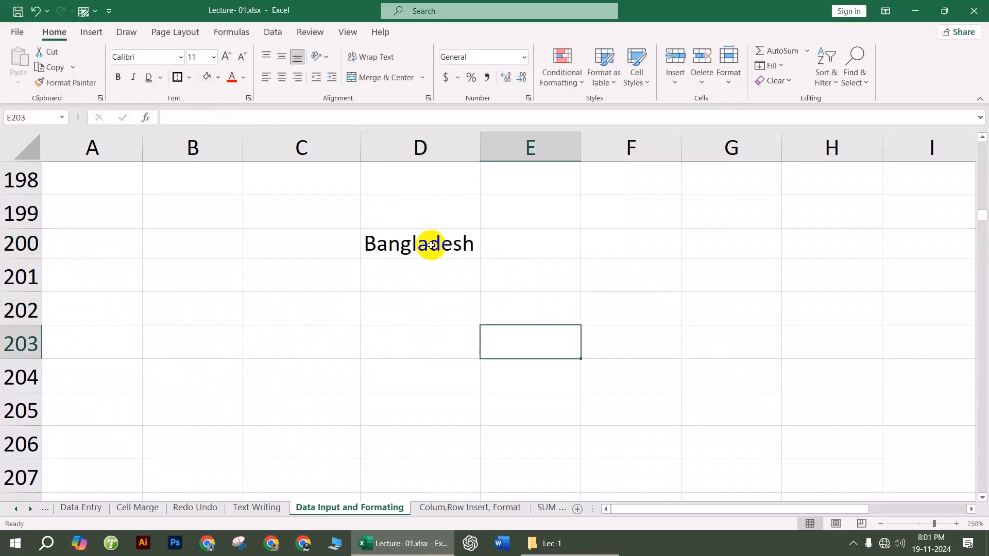
{"action": "double_click", "coordinate": [26, 258]}
Step: Turn off wrapping so the D200 sentence sits on one line
{"action": "left_click", "coordinate": [432, 263]}
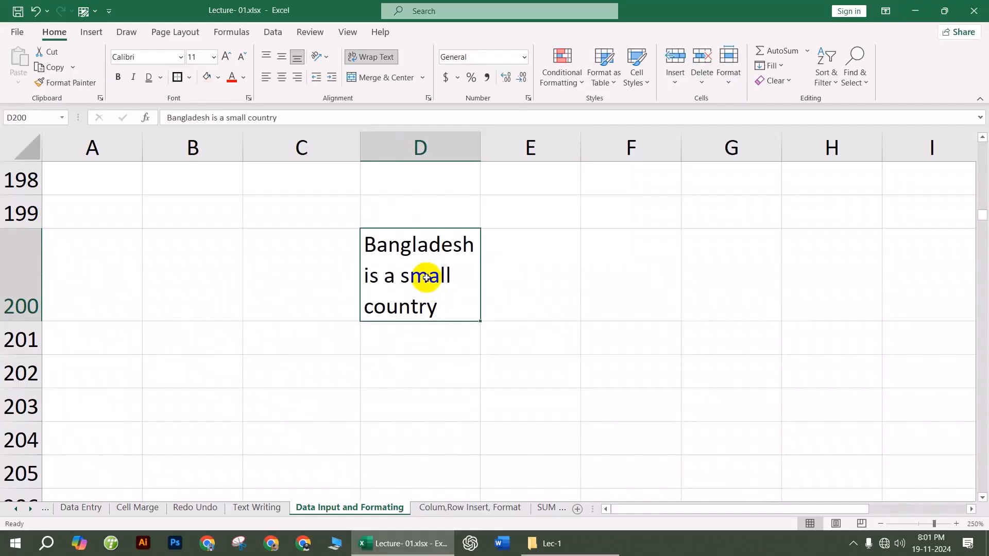
{"action": "left_click", "coordinate": [365, 59]}
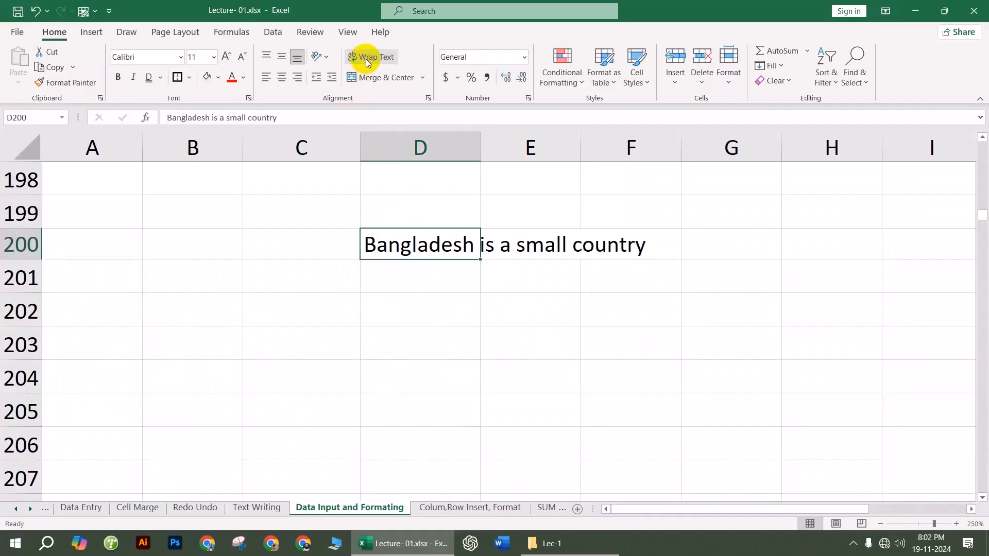
{"action": "left_click", "coordinate": [470, 317]}
{"action": "scroll", "coordinate": [461, 335], "scroll_direction": "down", "scroll_amount": 1}
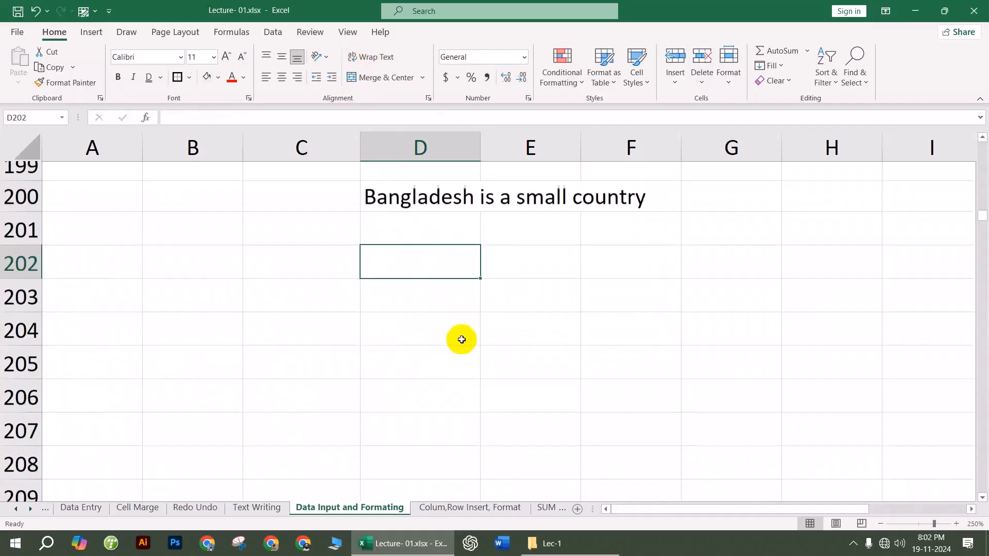
{"action": "scroll", "coordinate": [459, 337], "scroll_direction": "up", "scroll_amount": 1}
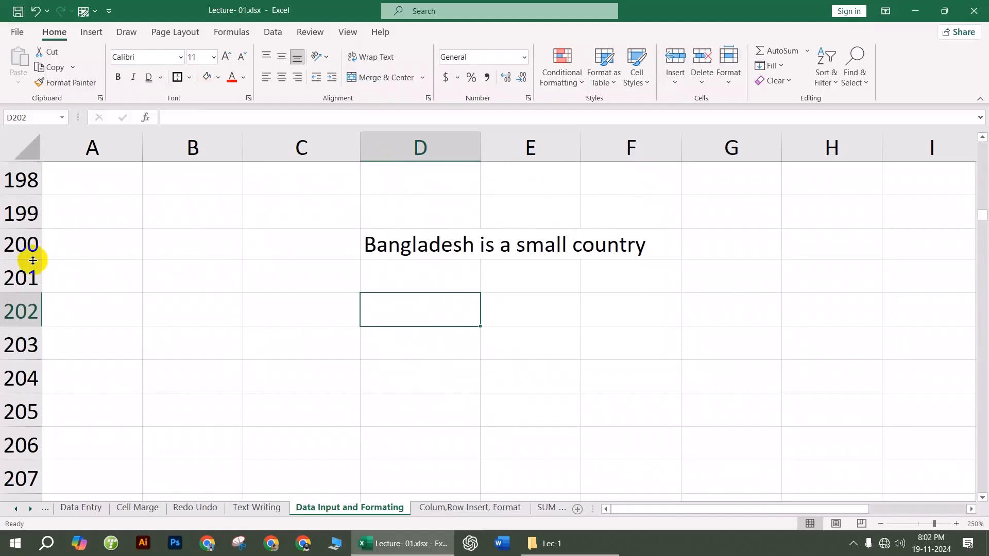
Step: Undo back to the wrapped sentence and refit row 200 to its three lines
{"action": "key", "text": "ctrl+z"}
{"action": "key", "text": "ctrl+z"}
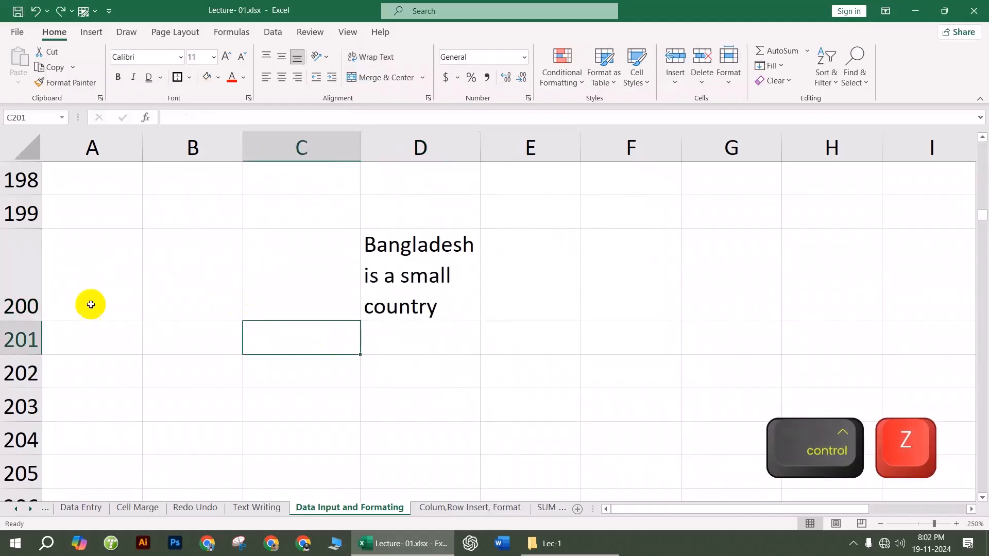
{"action": "left_click_drag", "start_coordinate": [18, 316], "coordinate": [19, 253]}
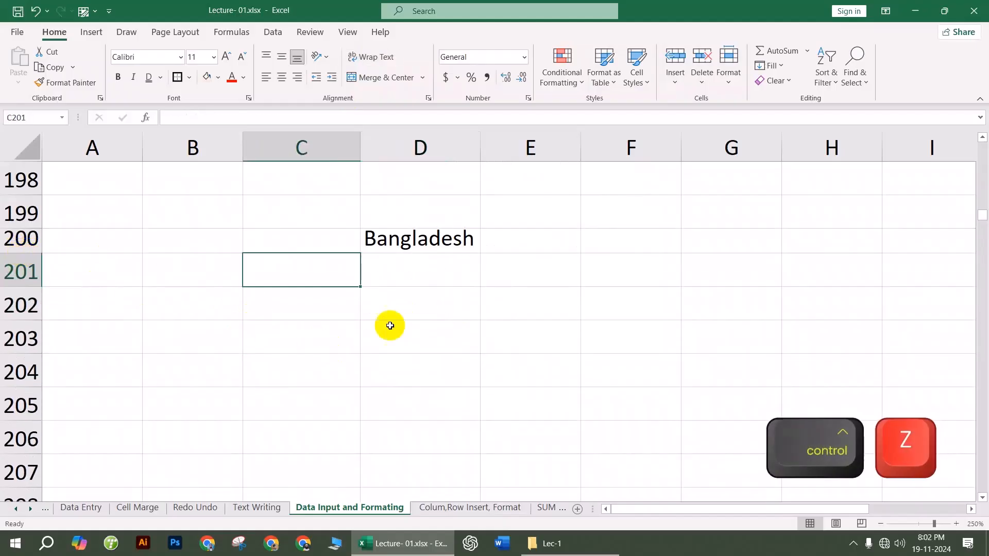
{"action": "left_click", "coordinate": [390, 325]}
{"action": "key", "text": "ctrl+z"}
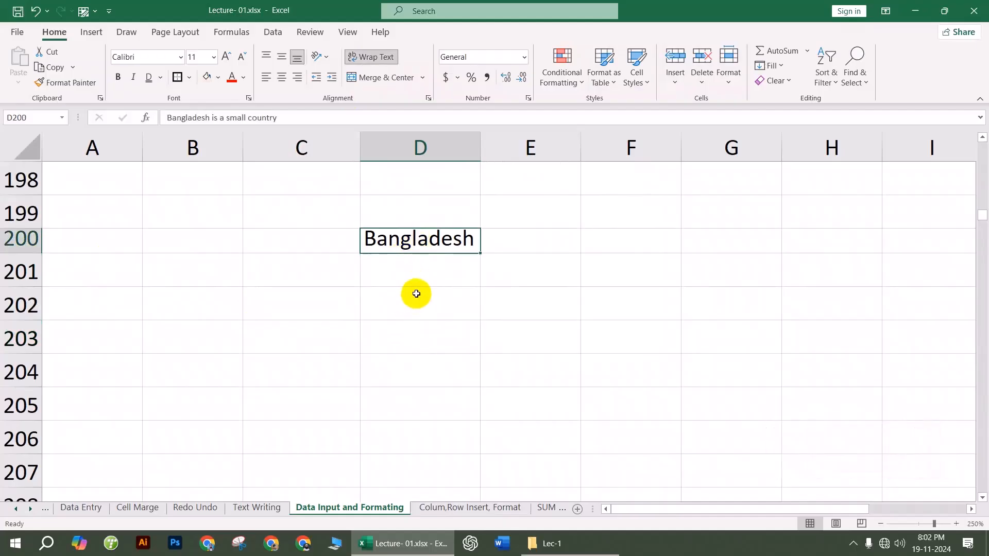
{"action": "left_click", "coordinate": [416, 294]}
{"action": "left_click", "coordinate": [415, 243]}
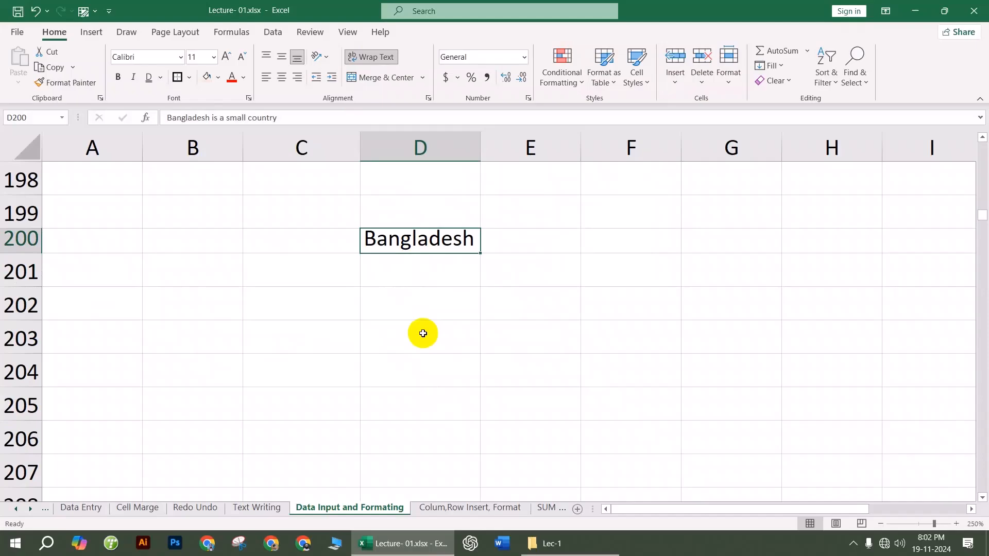
{"action": "left_click", "coordinate": [416, 300]}
{"action": "double_click", "coordinate": [19, 253]}
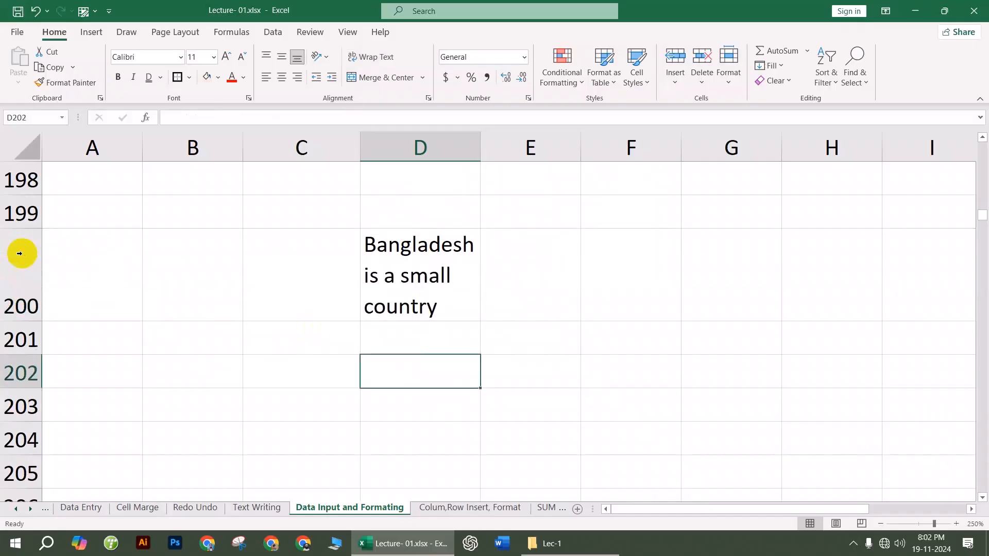
{"action": "scroll", "coordinate": [446, 306], "scroll_direction": "down", "scroll_amount": 3}
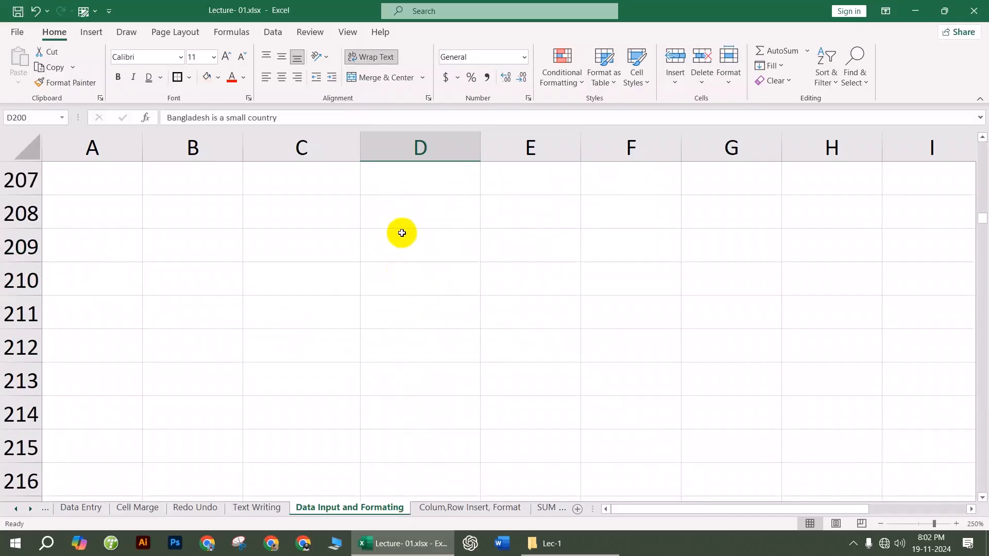
Step: Enter Dhaka, Khulna and Barisal on separate lines in D209 using Alt+Enter
{"action": "left_click", "coordinate": [401, 243]}
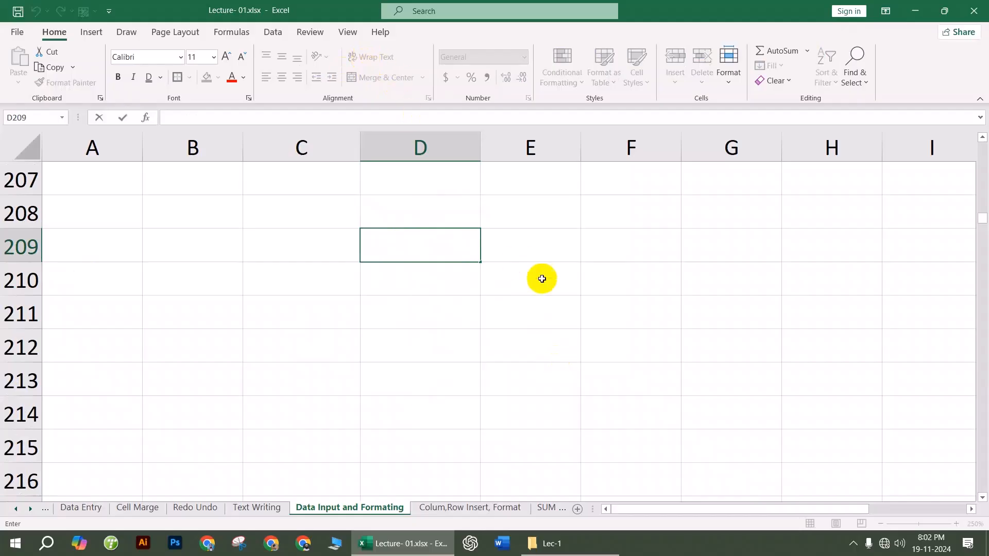
{"action": "type", "text": "AS"}
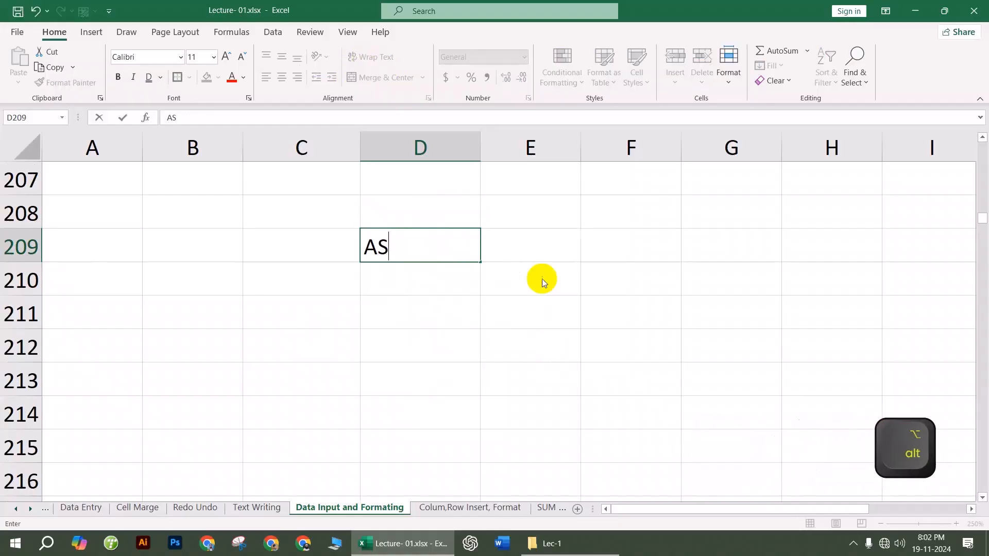
{"action": "key", "text": "alt+Return"}
{"action": "key", "text": "ctrl+z"}
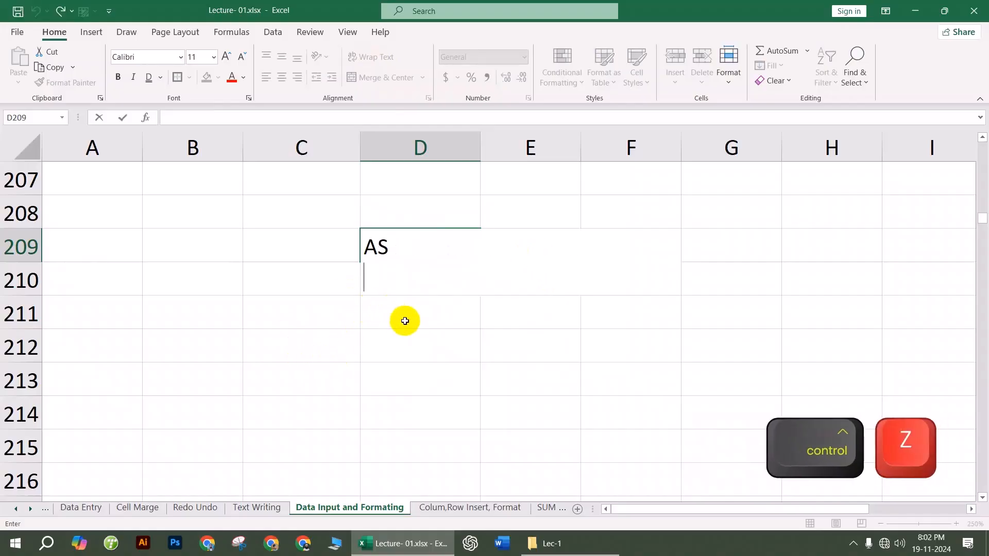
{"action": "key", "text": "BackSpace"}
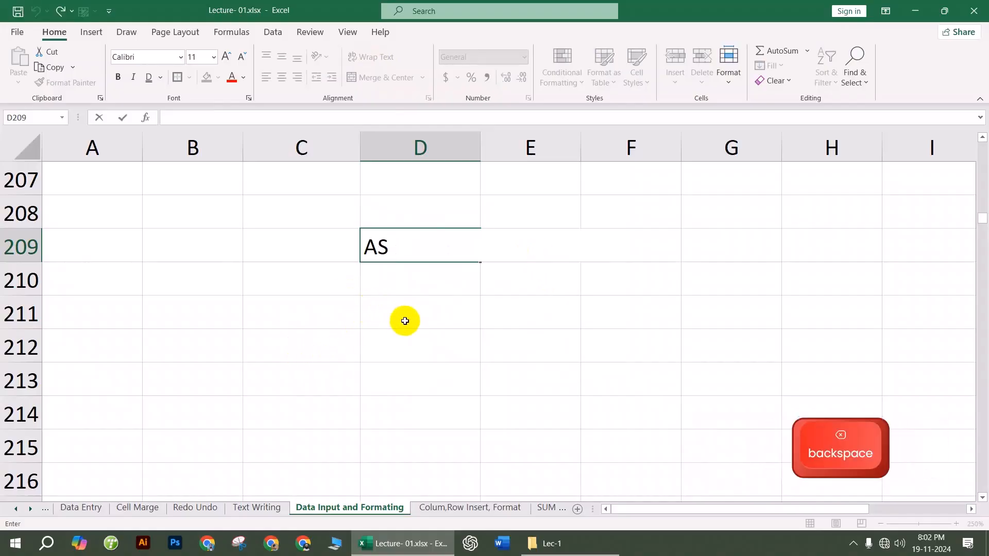
{"action": "type", "text": "Dhaka"}
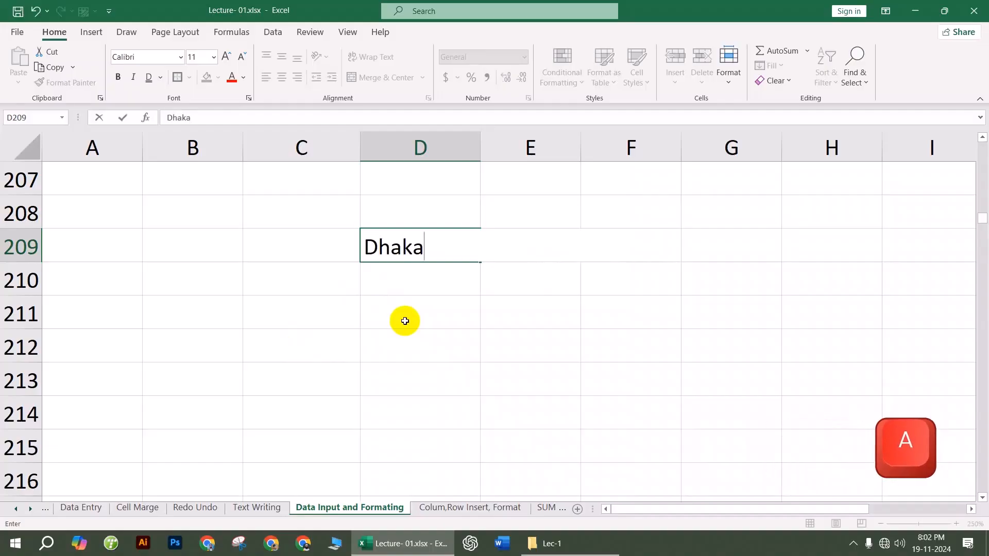
{"action": "key", "text": "alt+Return"}
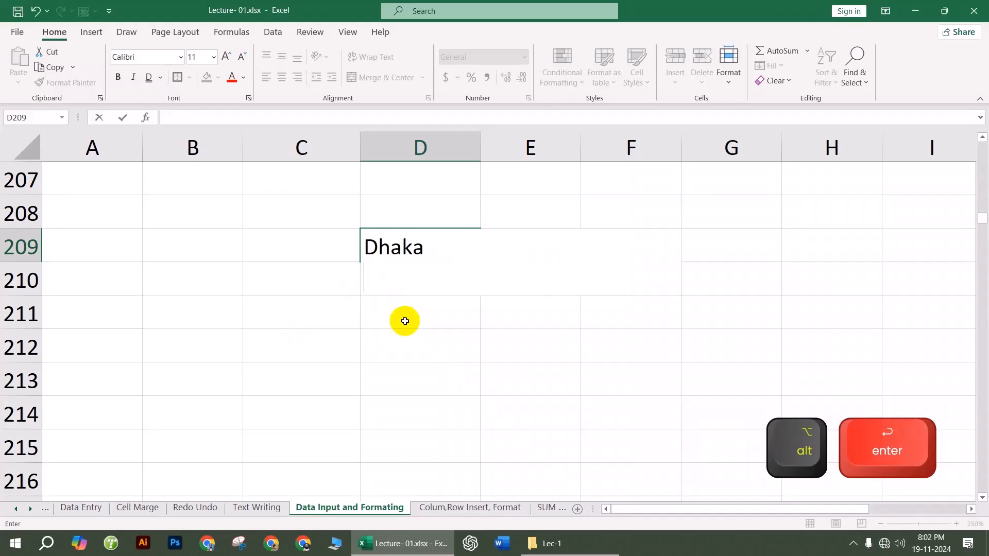
{"action": "type", "text": "Khulna"}
{"action": "key", "text": "alt+Return"}
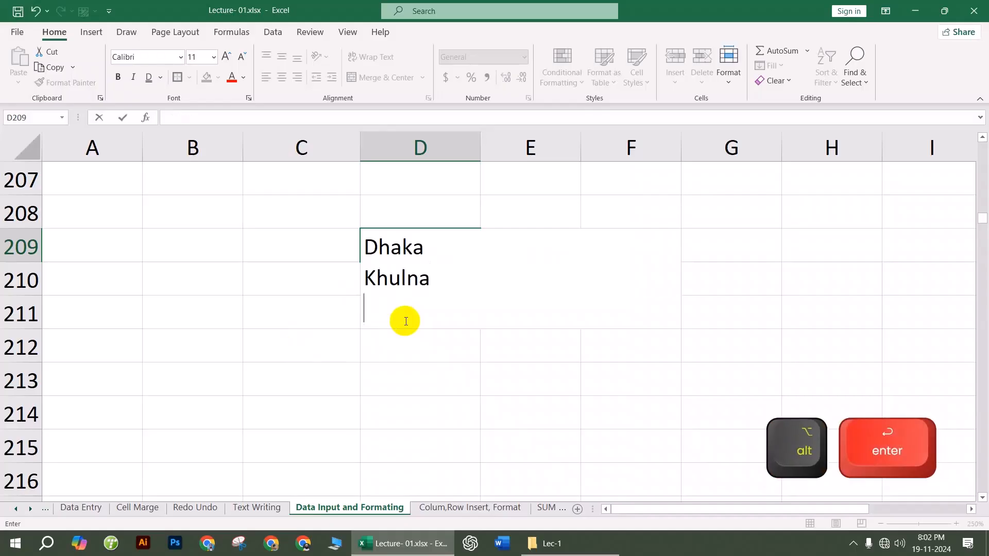
{"action": "type", "text": "Ba"}
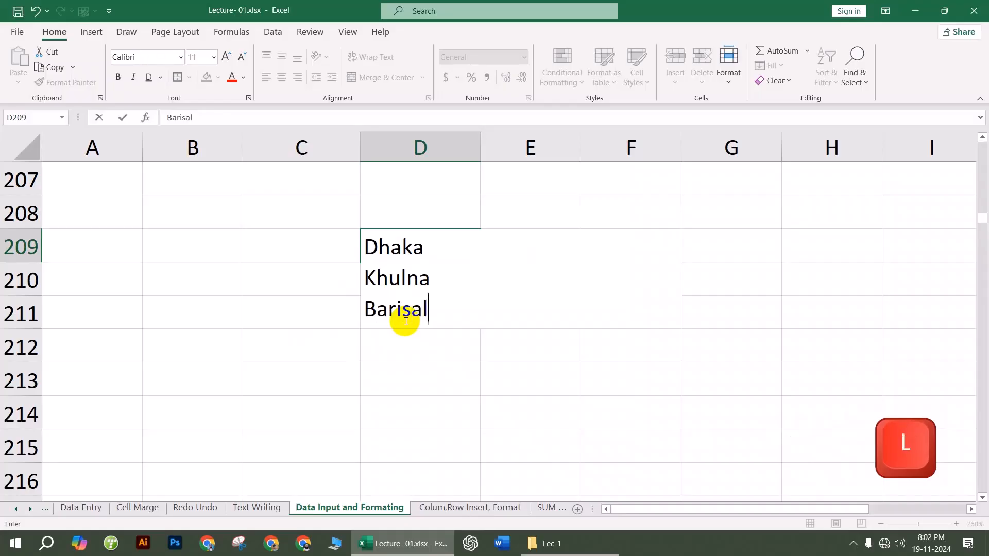
{"action": "type", "text": "risal"}
{"action": "left_click", "coordinate": [418, 427]}
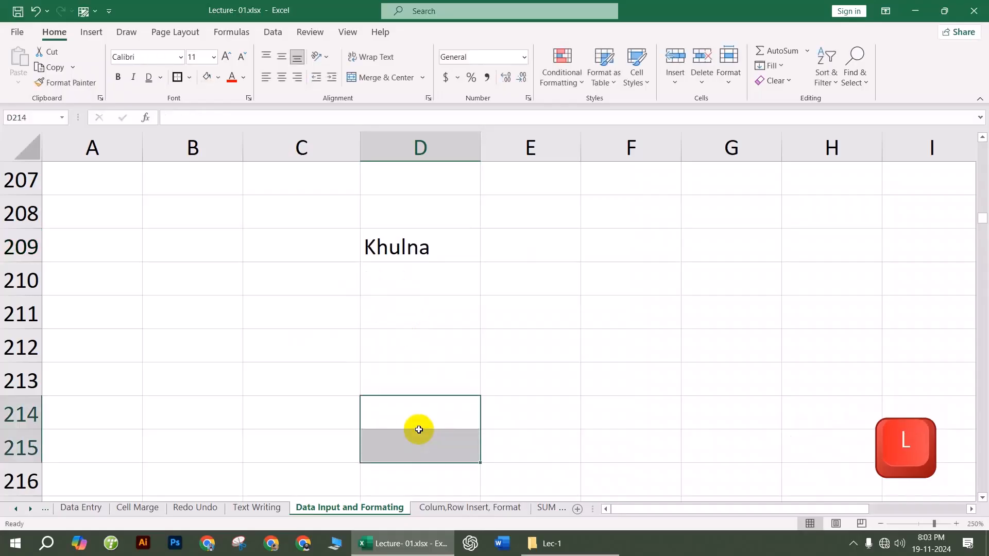
Step: AutoFit row 209, shrink it to show only Dhaka, then refit it for all three cities
{"action": "left_click", "coordinate": [403, 247]}
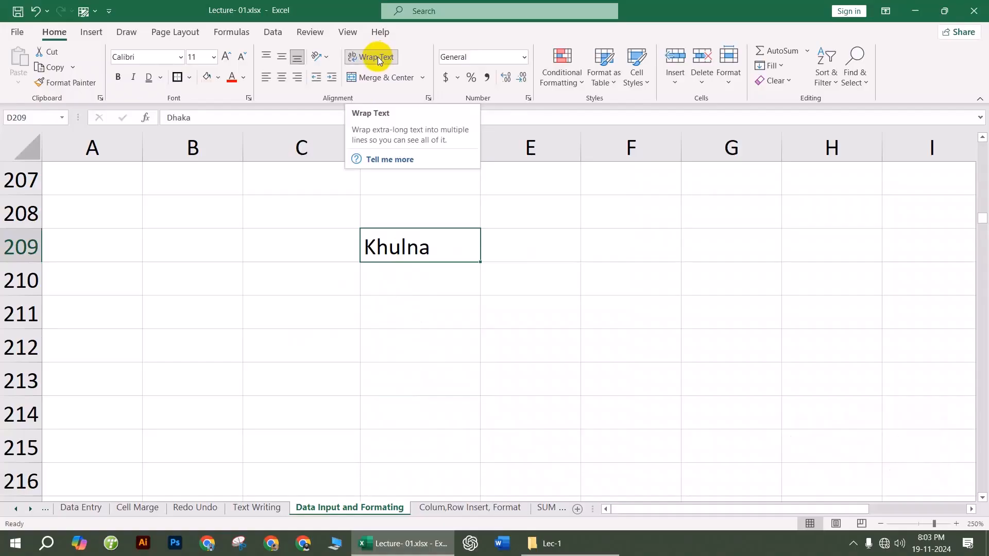
{"action": "key", "text": "Down"}
{"action": "key", "text": "Down"}
{"action": "left_click", "coordinate": [408, 247]}
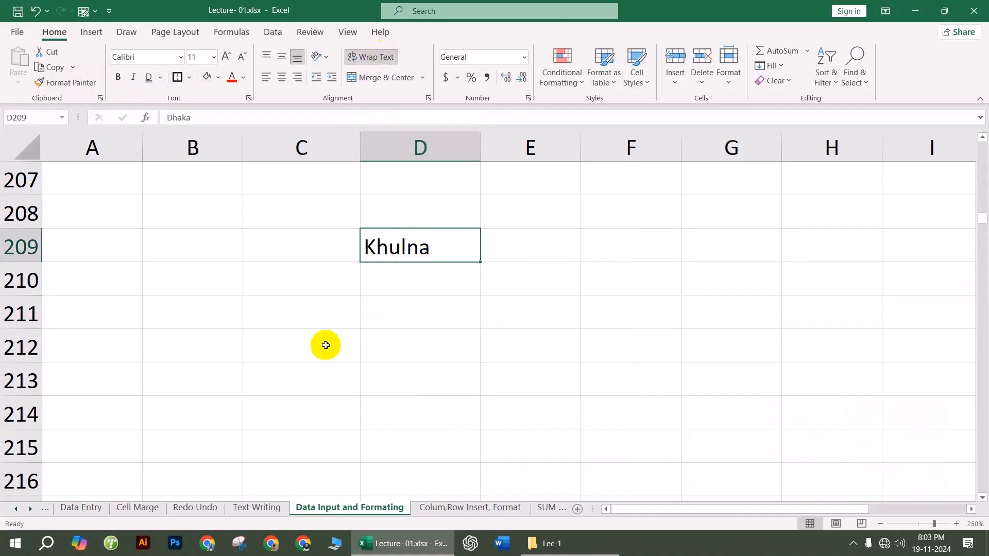
{"action": "double_click", "coordinate": [22, 262]}
{"action": "key", "text": "Down"}
{"action": "key", "text": "Down"}
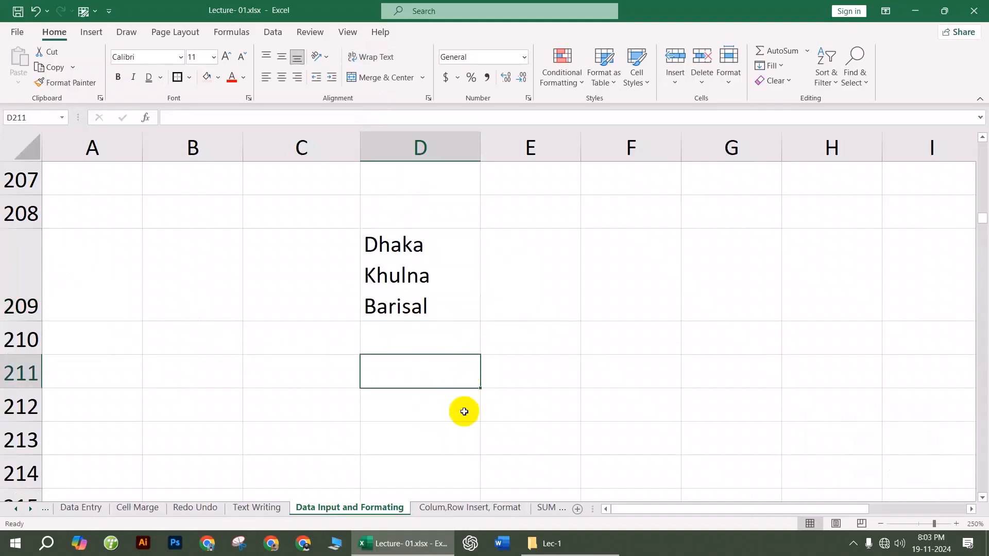
{"action": "left_click_drag", "start_coordinate": [31, 319], "coordinate": [26, 256]}
{"action": "left_click", "coordinate": [338, 347]}
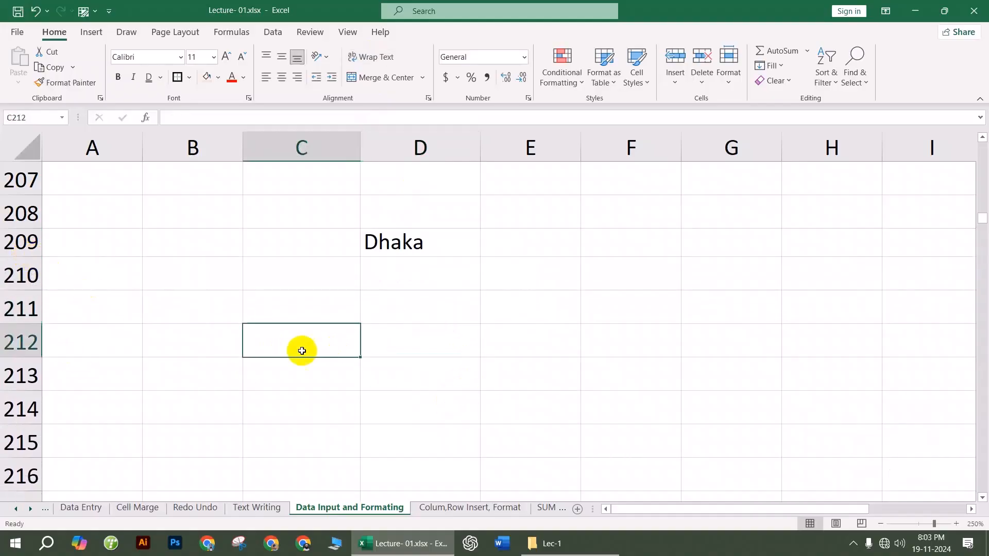
{"action": "double_click", "coordinate": [22, 255]}
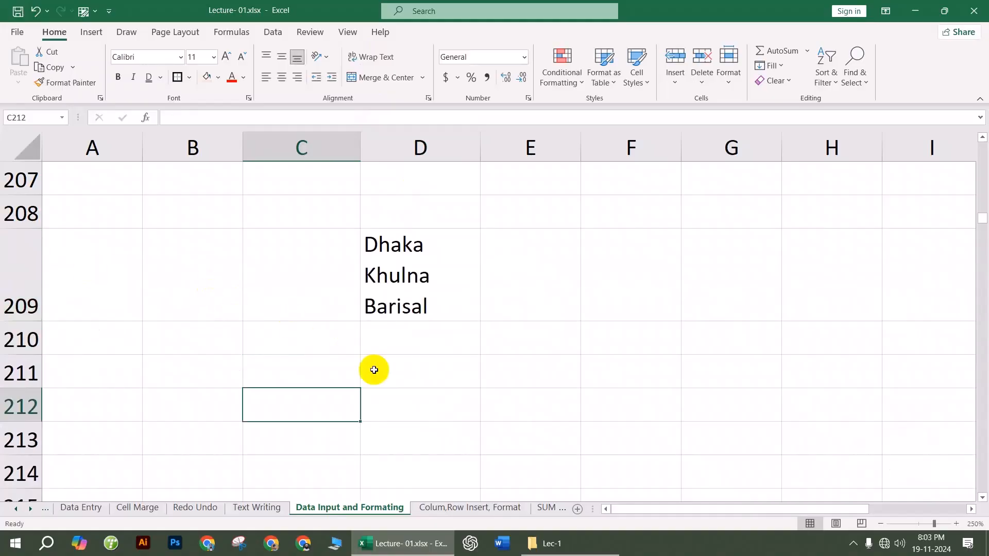
{"action": "left_click", "coordinate": [484, 372]}
{"action": "scroll", "coordinate": [457, 263], "scroll_direction": "down", "scroll_amount": 2}
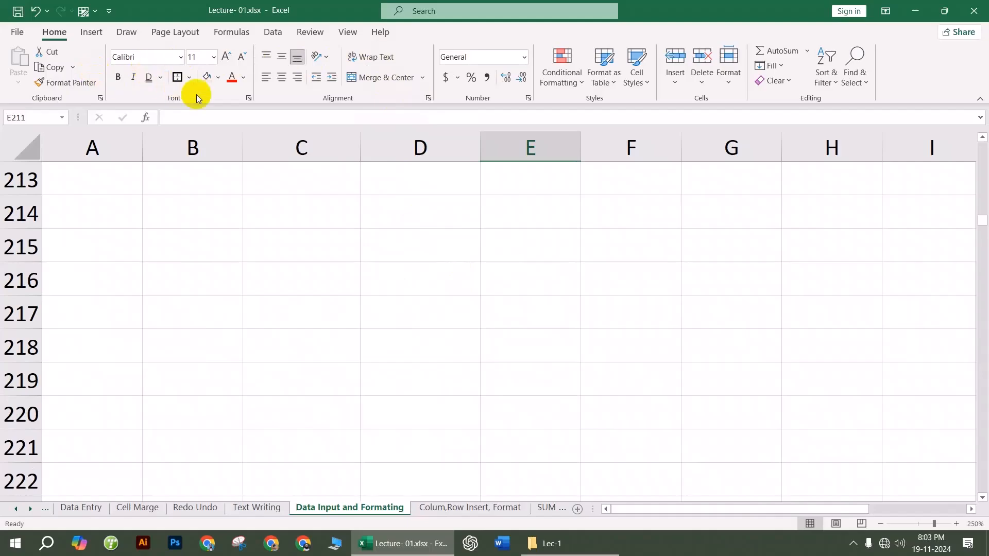
{"action": "scroll", "coordinate": [364, 264], "scroll_direction": "up", "scroll_amount": 3}
{"action": "scroll", "coordinate": [364, 264], "scroll_direction": "down", "scroll_amount": 6}
{"action": "left_click", "coordinate": [323, 224]}
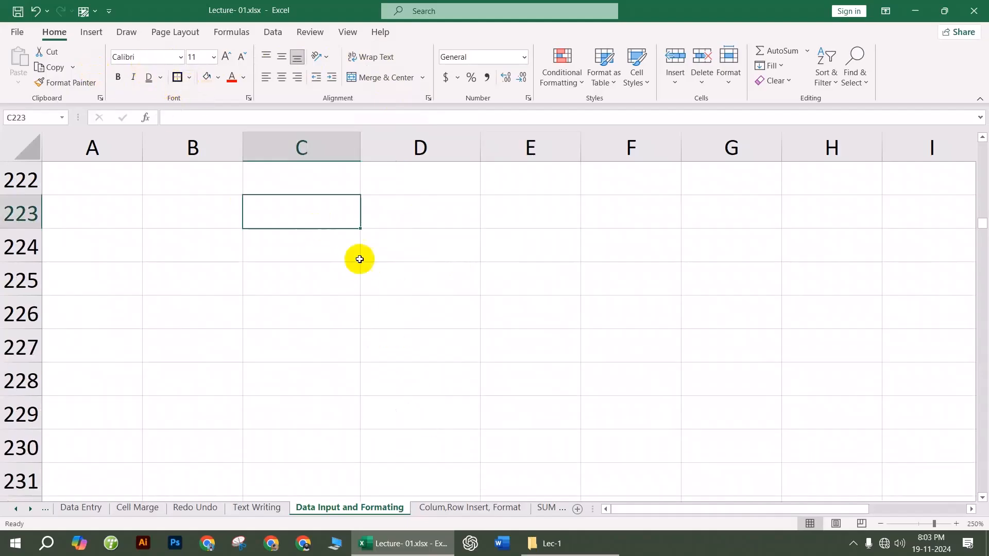
{"action": "type", "text": "Dha"}
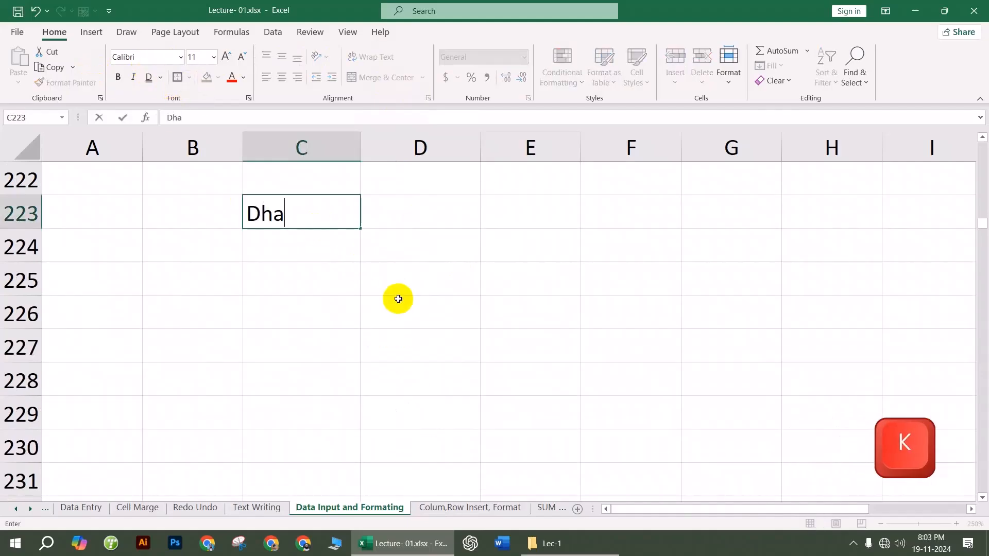
{"action": "left_click", "coordinate": [404, 298]}
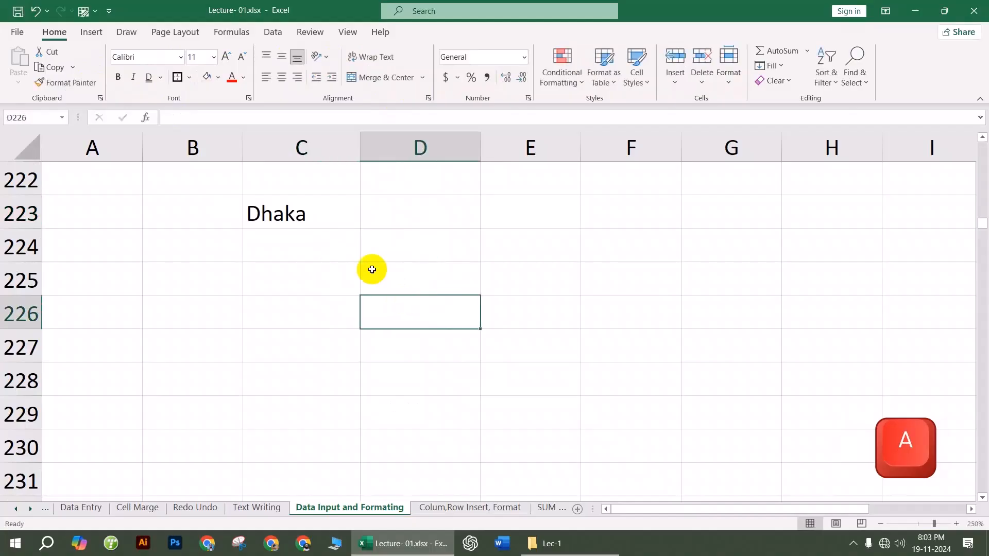
{"action": "left_click", "coordinate": [281, 224]}
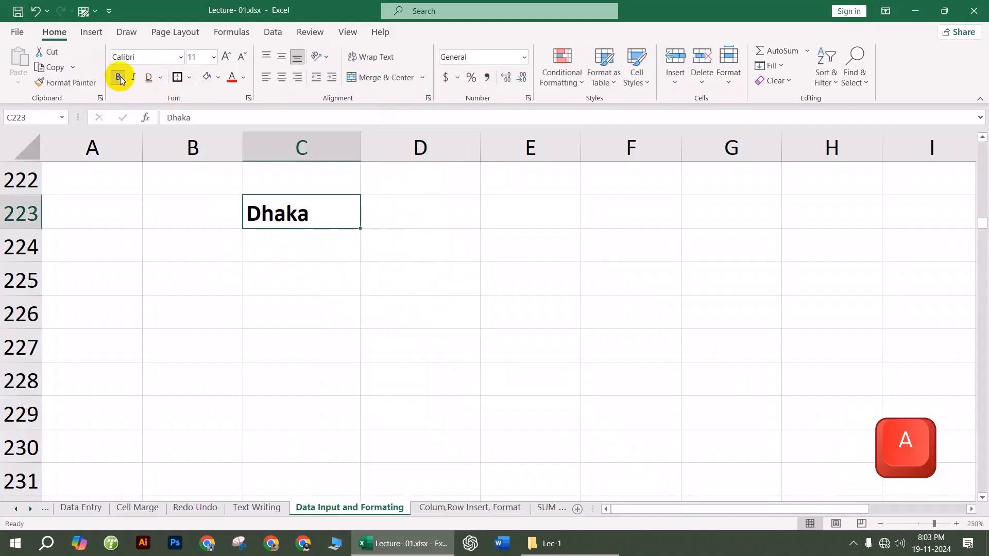
{"action": "left_click", "coordinate": [283, 57]}
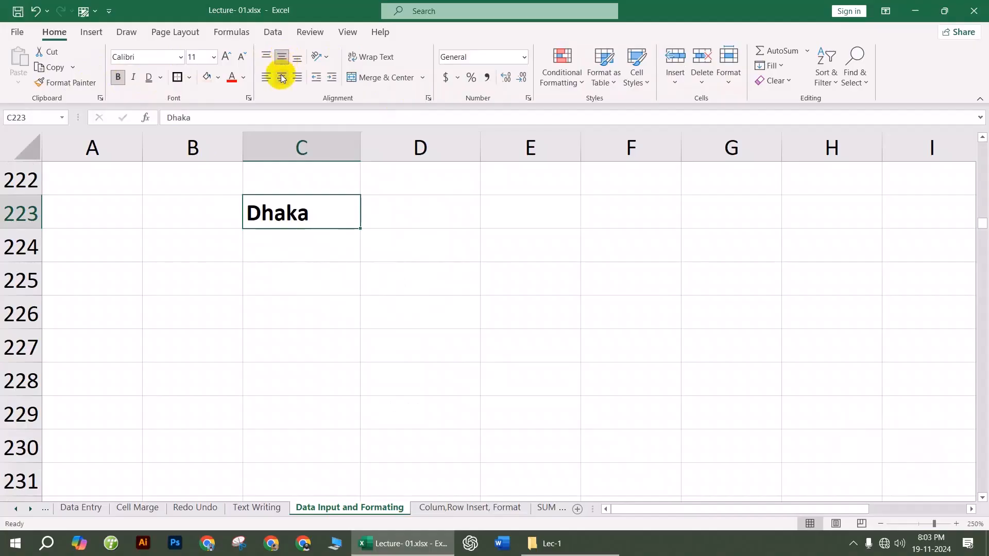
{"action": "left_click", "coordinate": [282, 78]}
{"action": "left_click", "coordinate": [218, 77]}
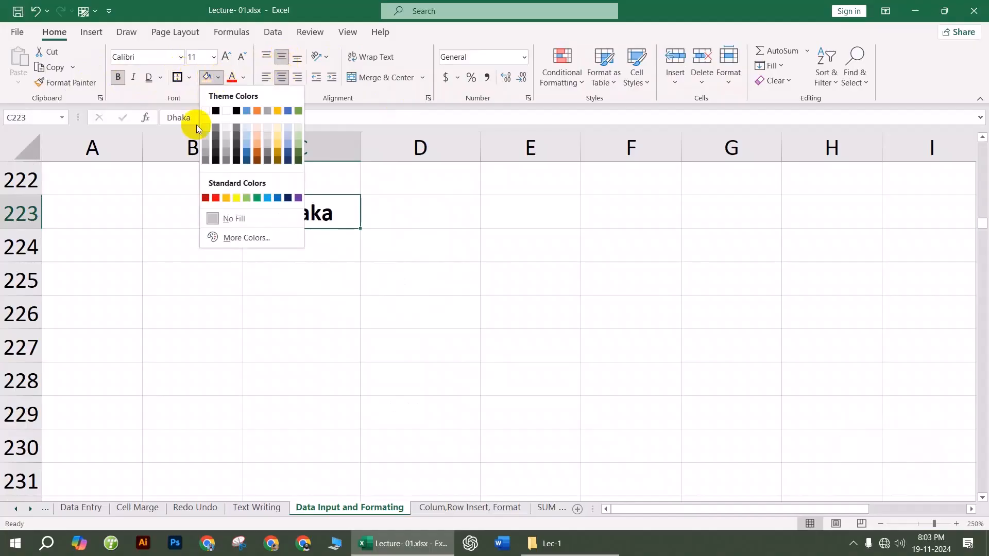
{"action": "left_click", "coordinate": [216, 156]}
{"action": "left_click", "coordinate": [243, 77]}
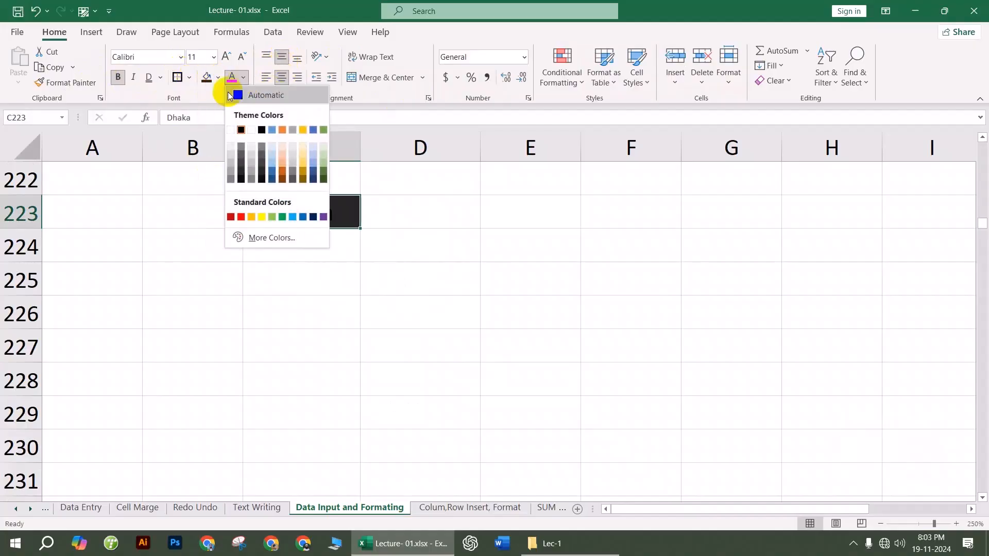
{"action": "left_click", "coordinate": [231, 128]}
{"action": "left_click", "coordinate": [378, 317]}
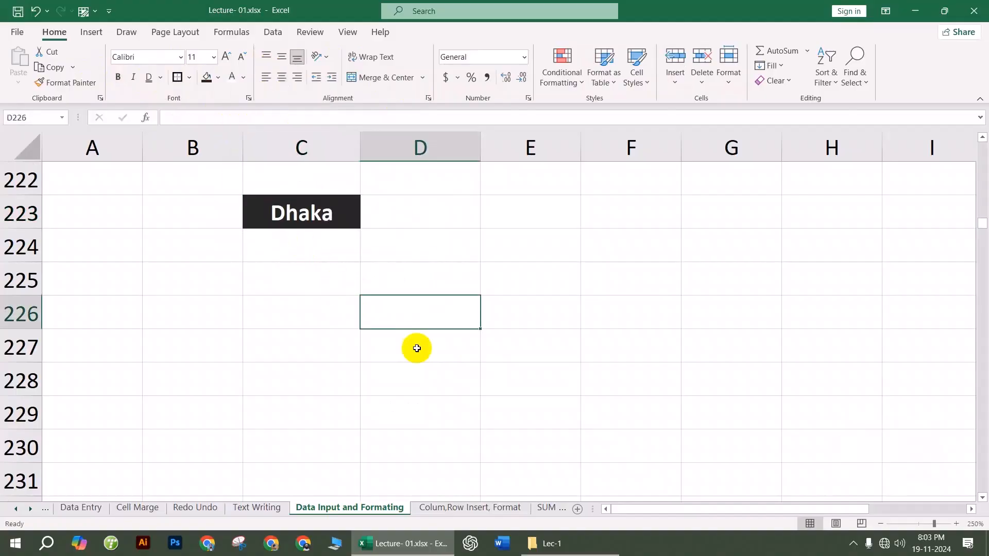
{"action": "left_click", "coordinate": [565, 292]}
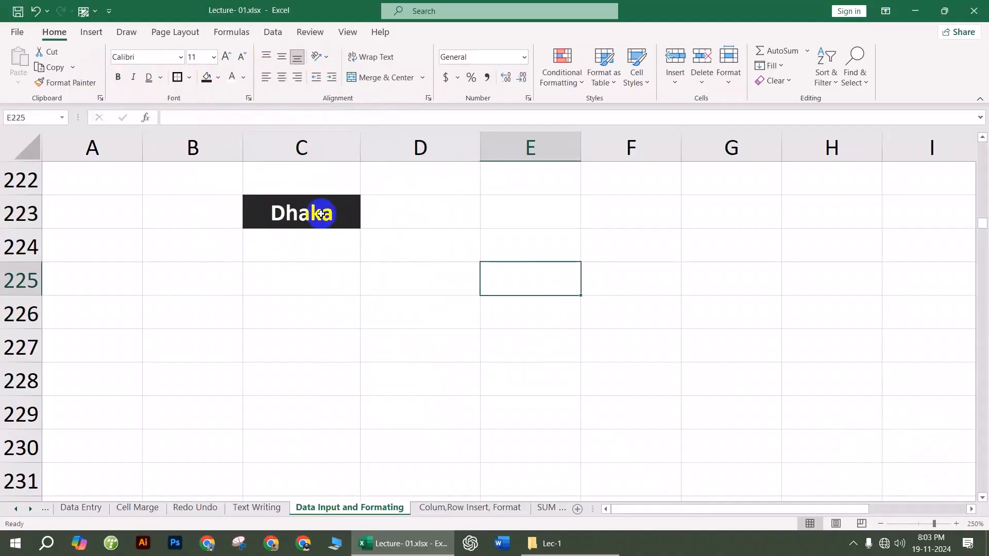
{"action": "left_click", "coordinate": [320, 212]}
{"action": "left_click", "coordinate": [645, 310]}
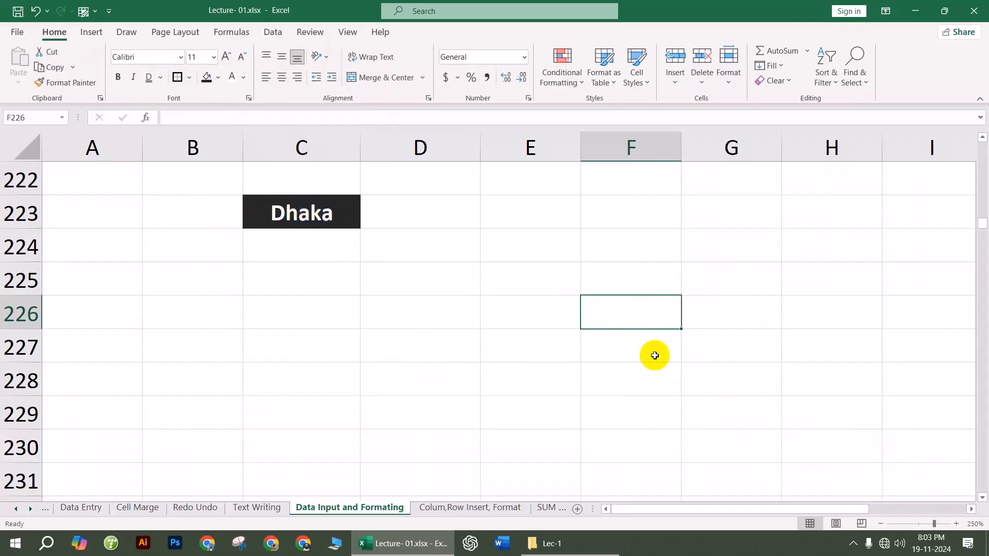
Step: Enter Khulna in cell F226, correcting the mistyped letters
{"action": "type", "text": "Khuyl"}
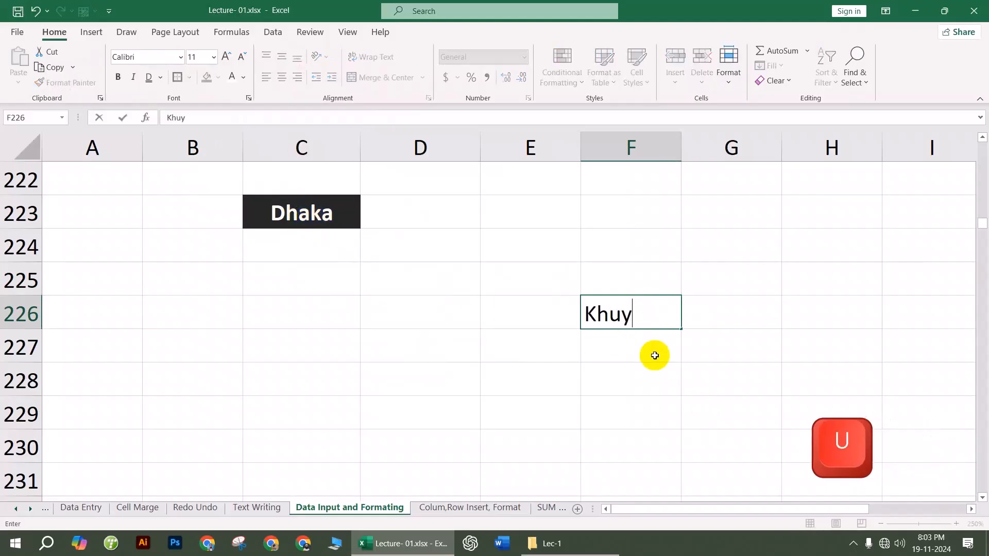
{"action": "key", "text": "BackSpace"}
{"action": "key", "text": "BackSpace"}
{"action": "type", "text": "l"}
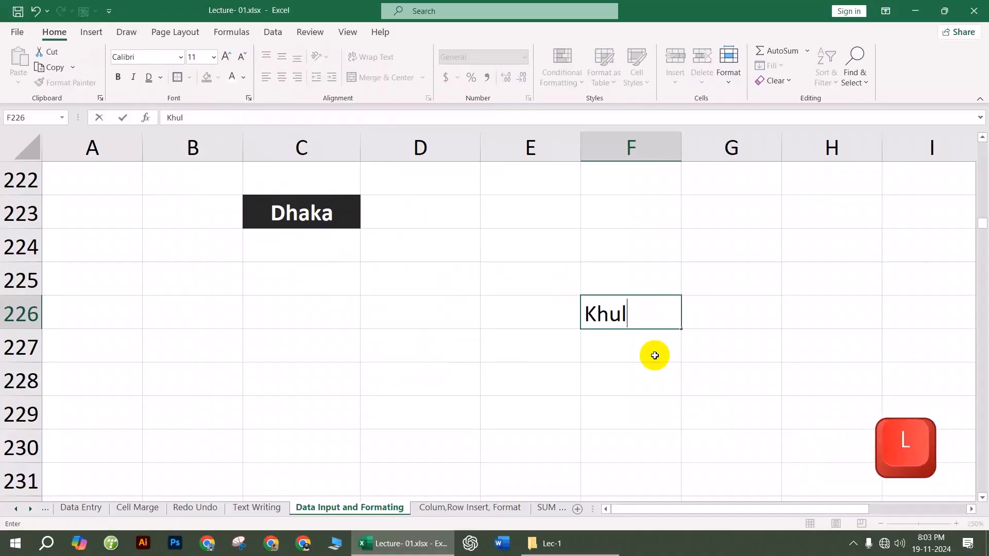
{"action": "left_click", "coordinate": [655, 355]}
{"action": "left_click", "coordinate": [629, 323]}
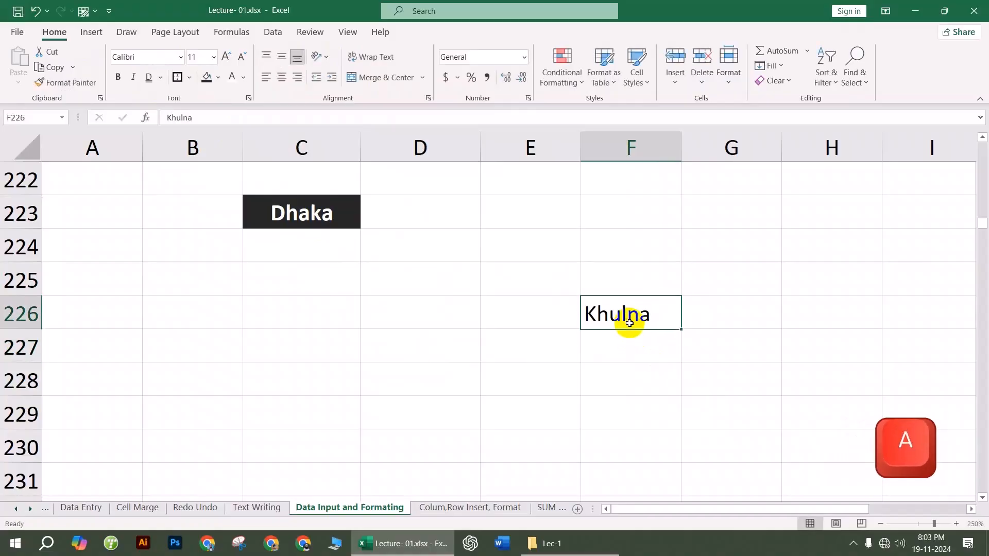
{"action": "left_click", "coordinate": [527, 357]}
Step: Use Format Painter to copy Dhaka's dark fill and bold white text onto Khulna
{"action": "left_click", "coordinate": [342, 221]}
{"action": "left_click", "coordinate": [638, 313]}
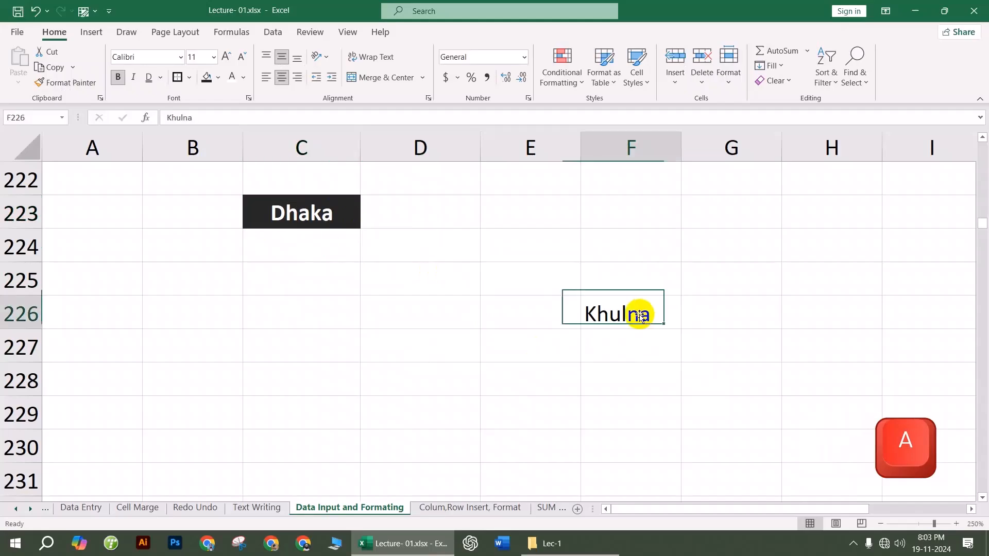
{"action": "left_click", "coordinate": [325, 218]}
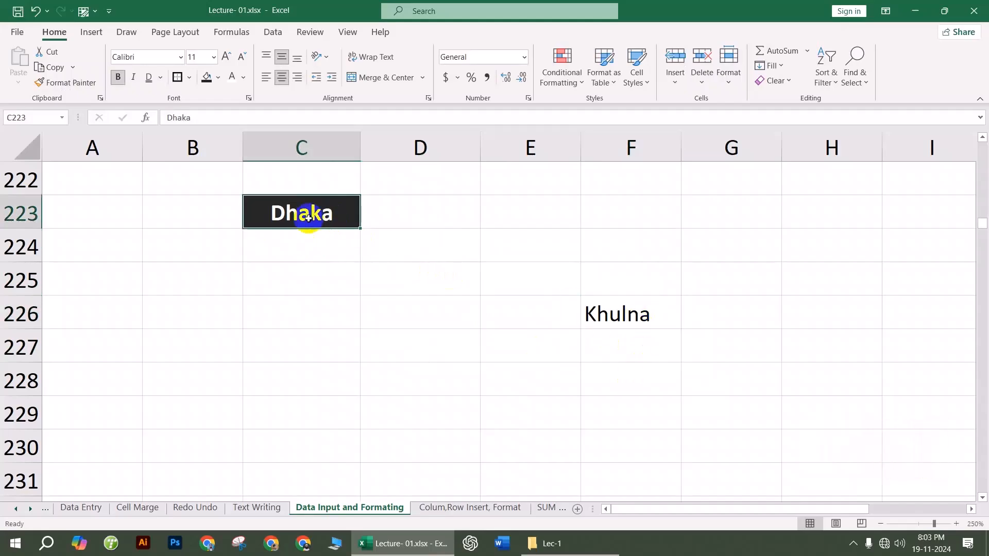
{"action": "left_click", "coordinate": [651, 312]}
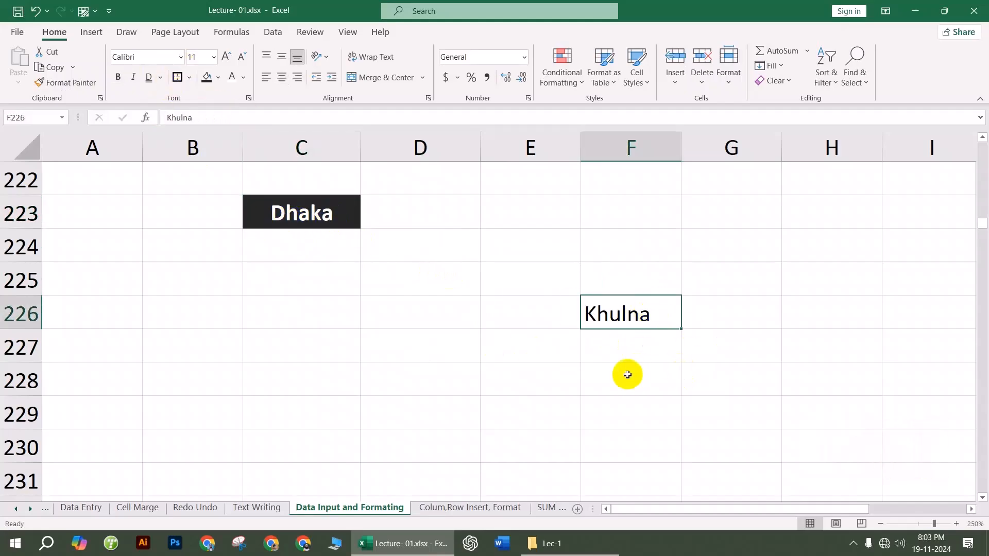
{"action": "left_click", "coordinate": [313, 311]}
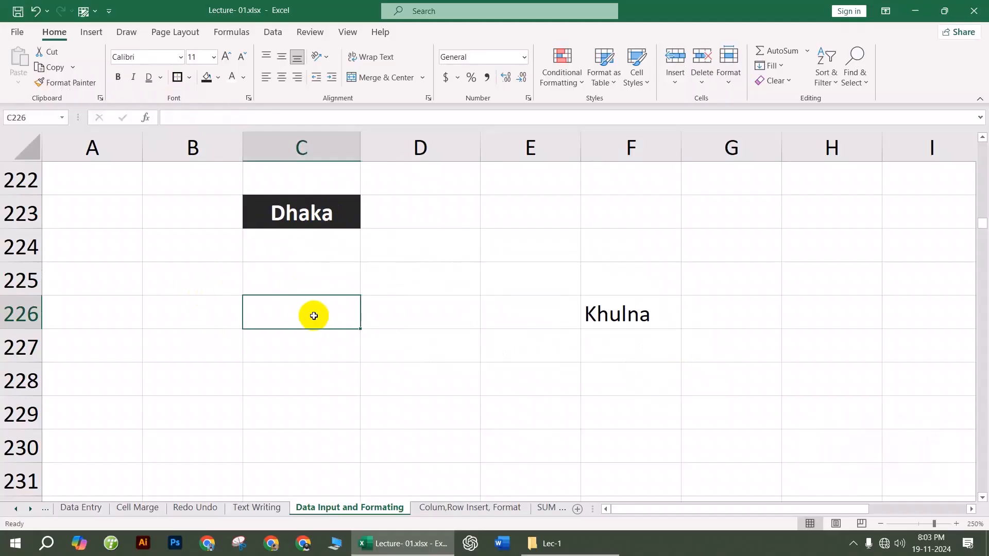
{"action": "left_click", "coordinate": [294, 200]}
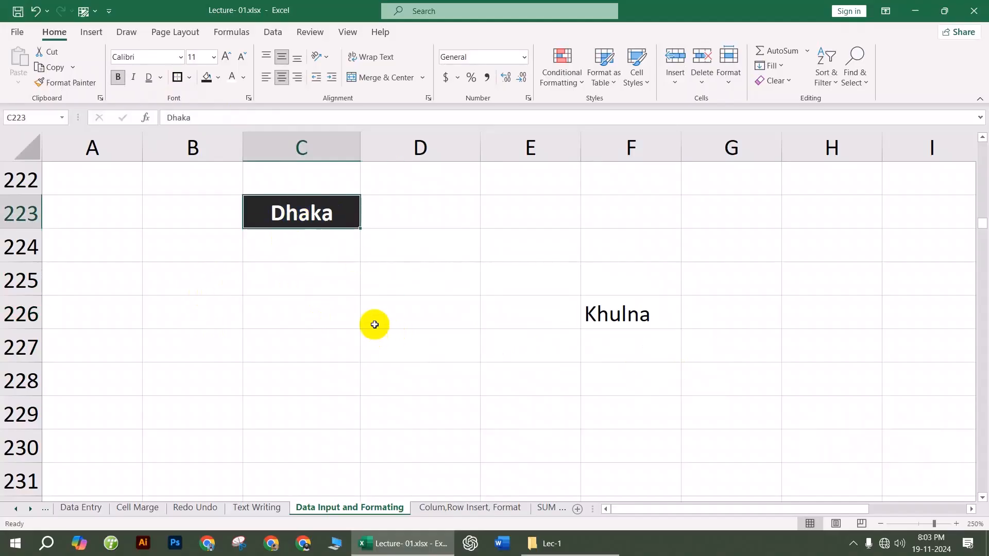
{"action": "left_click", "coordinate": [72, 82]}
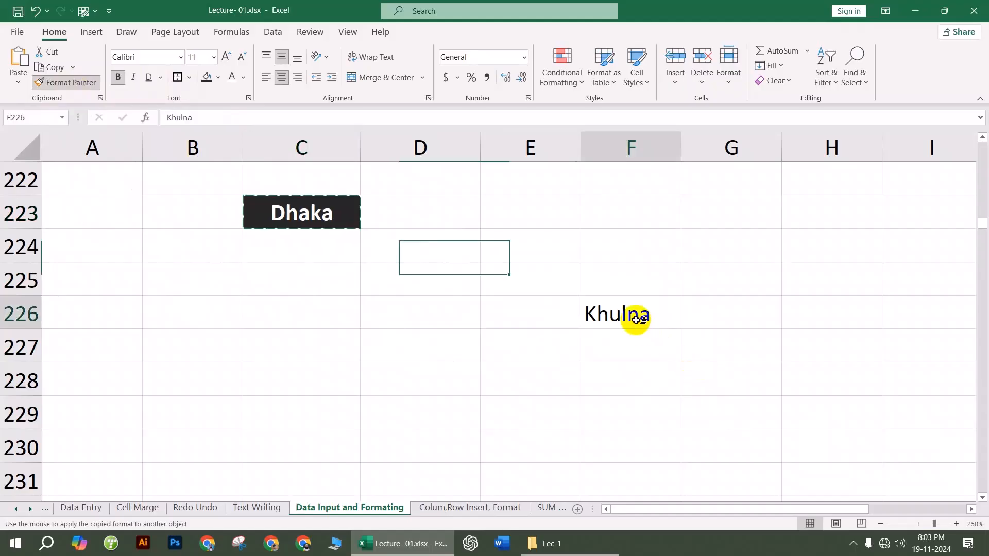
{"action": "left_click", "coordinate": [635, 319]}
{"action": "left_click", "coordinate": [631, 371]}
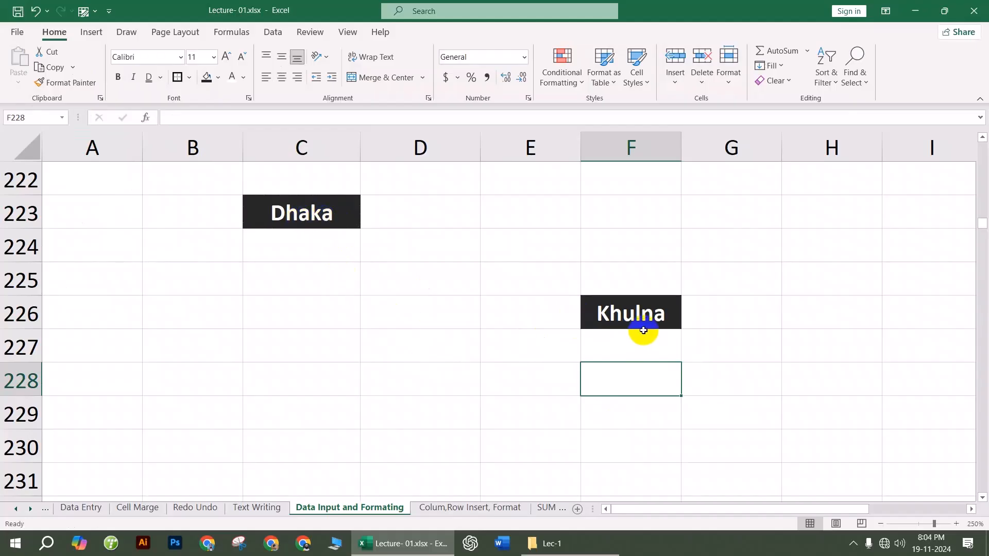
Step: Type sample text dfsdf in C228 and dfdf in D230
{"action": "left_click", "coordinate": [333, 312]}
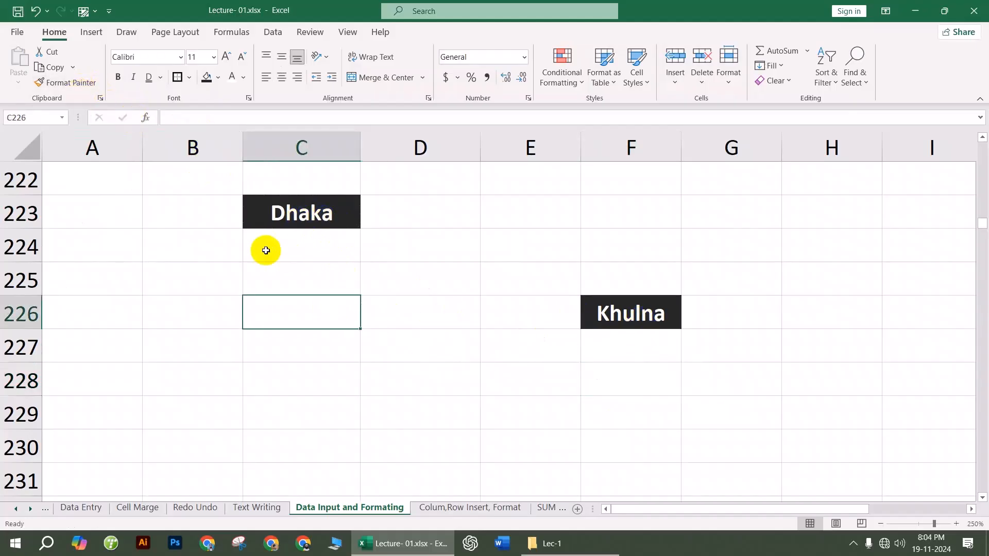
{"action": "left_click", "coordinate": [473, 309]}
{"action": "left_click", "coordinate": [615, 325]}
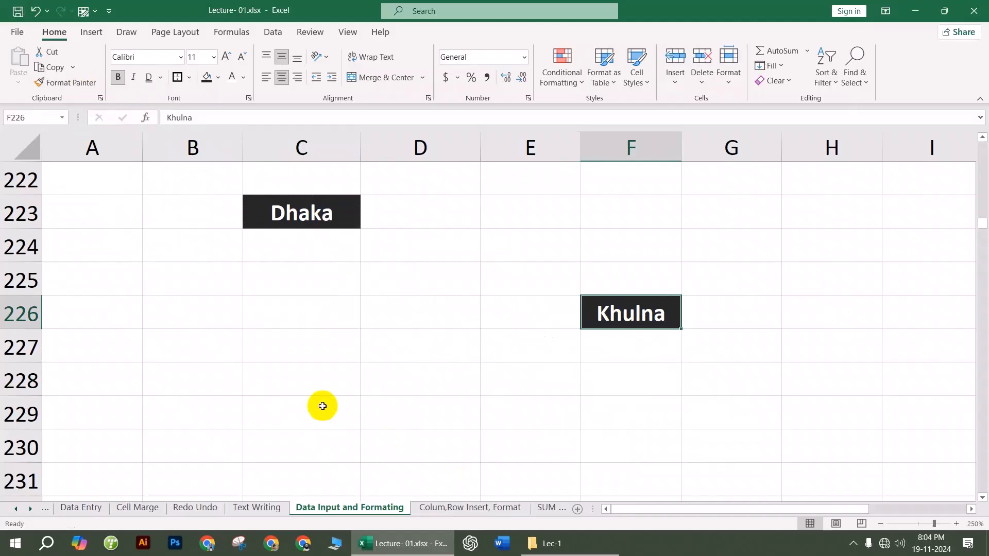
{"action": "left_click", "coordinate": [320, 389]}
{"action": "type", "text": "dfsdf"}
{"action": "left_click", "coordinate": [477, 435]}
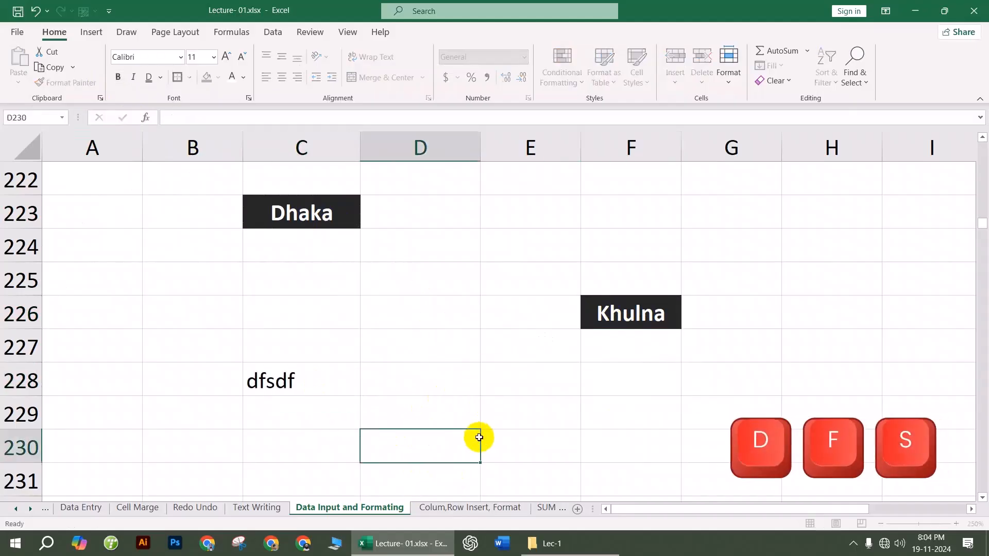
{"action": "type", "text": "dfdf"}
Step: Type dfsdf in F229 and H228 and commit the entries
{"action": "left_click", "coordinate": [675, 419]}
{"action": "type", "text": "dfsdf"}
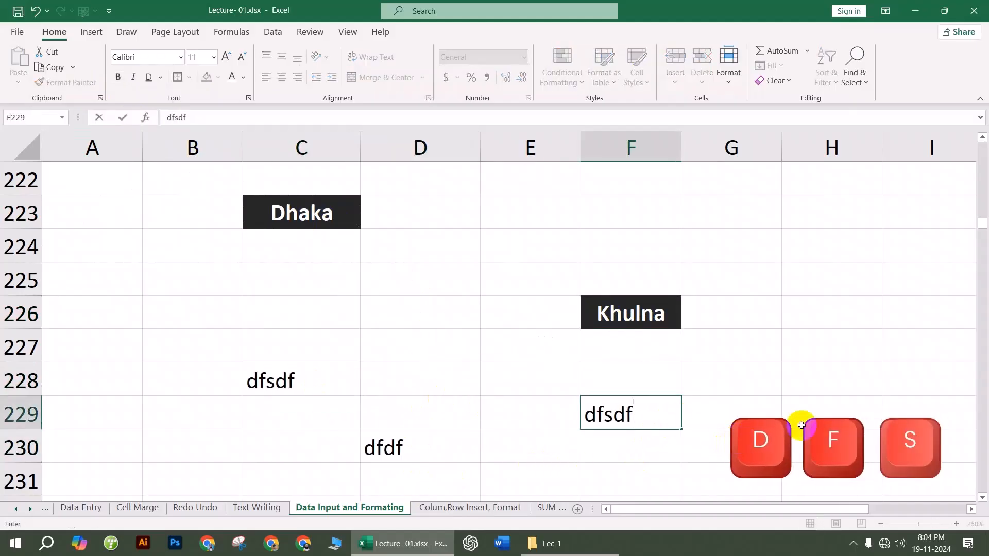
{"action": "left_click", "coordinate": [817, 382]}
{"action": "type", "text": "dfsdf"}
{"action": "left_click", "coordinate": [715, 394]}
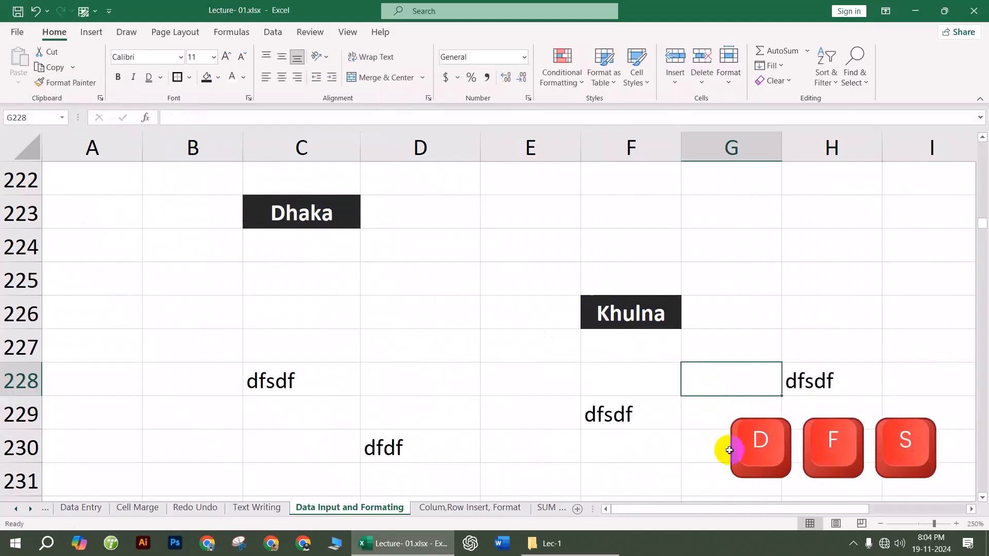
{"action": "left_click", "coordinate": [494, 457]}
{"action": "left_click", "coordinate": [447, 320]}
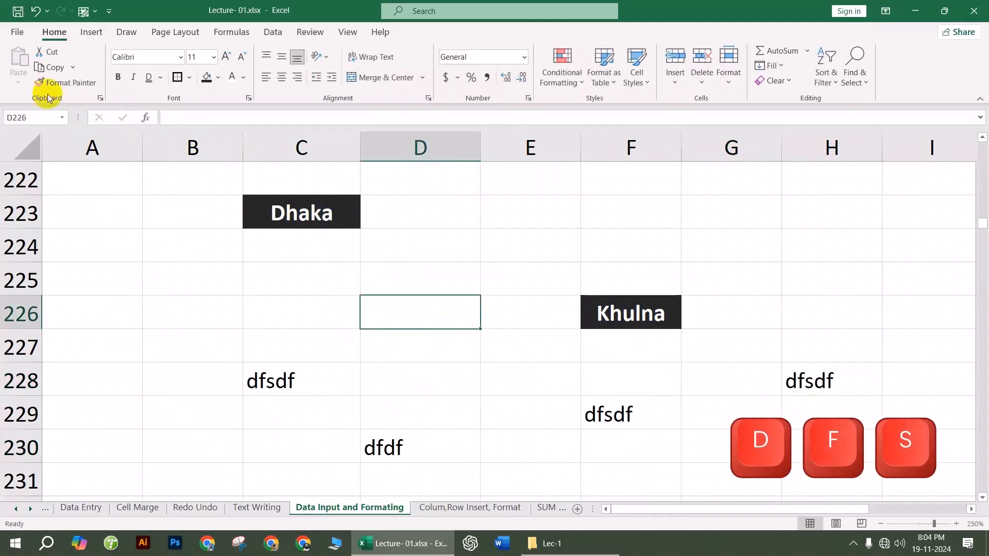
{"action": "left_click", "coordinate": [327, 212]}
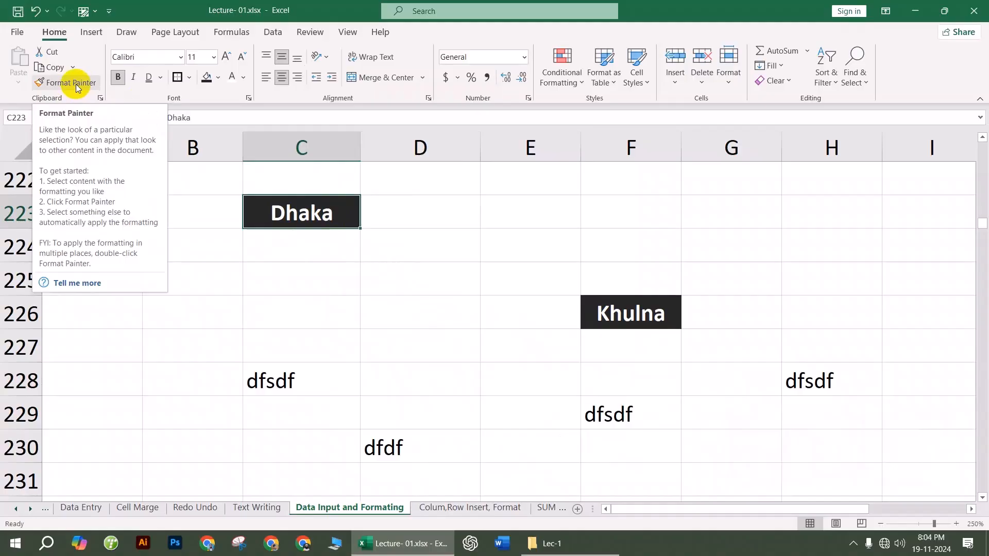
Step: Paint Dhaka's dark bold style onto C228, D230, F229, H228 and B226
{"action": "left_click", "coordinate": [75, 84]}
{"action": "left_click", "coordinate": [289, 382]}
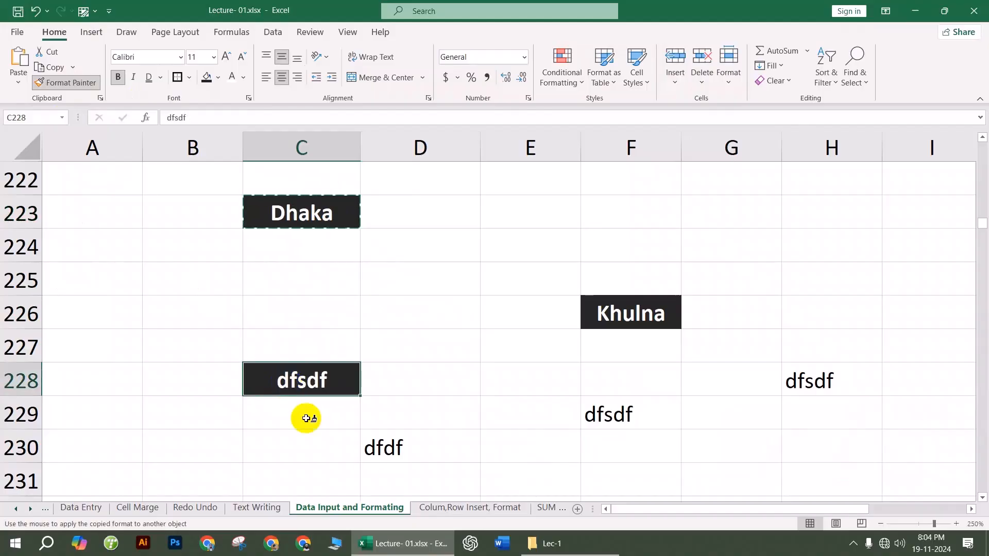
{"action": "left_click", "coordinate": [393, 448]}
{"action": "left_click", "coordinate": [629, 412]}
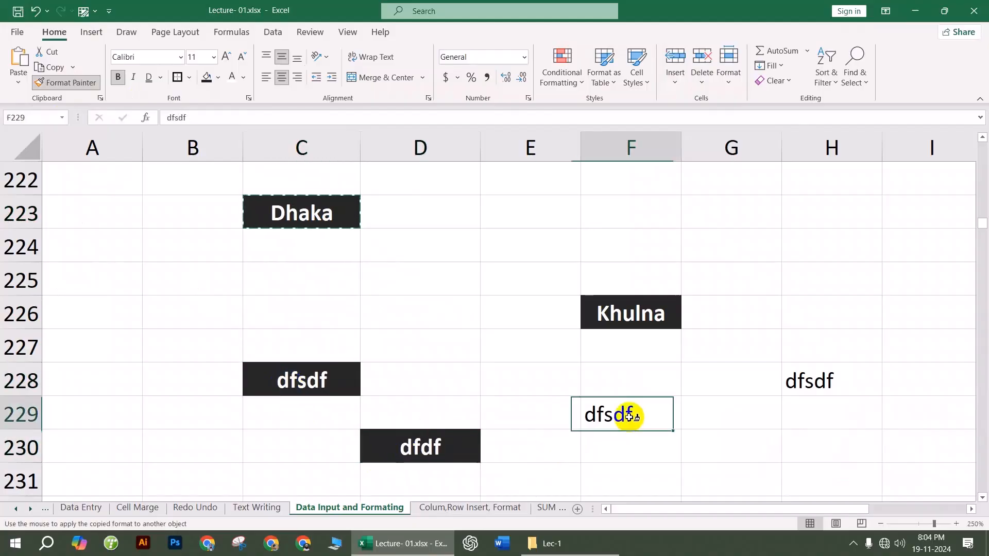
{"action": "left_click", "coordinate": [825, 388]}
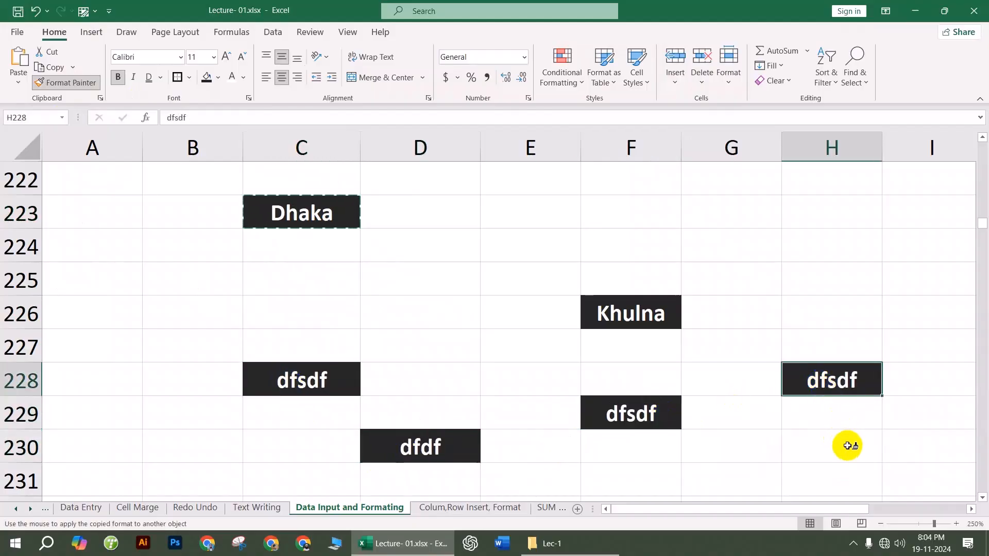
{"action": "left_click", "coordinate": [170, 311]}
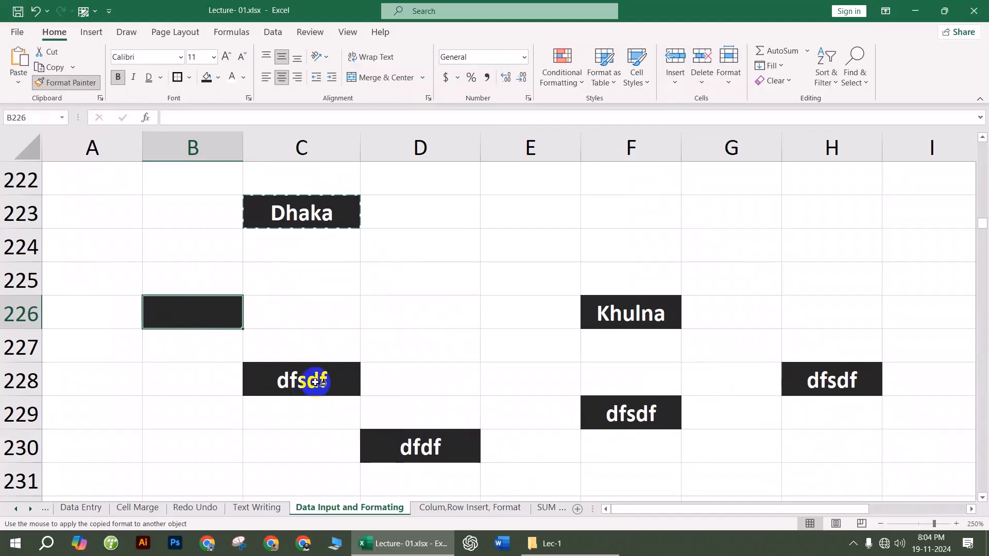
Step: Extend the style to B237:G237, C240:E244, column H and row 254, then stop painting
{"action": "scroll", "coordinate": [315, 381], "scroll_direction": "down", "scroll_amount": 4}
{"action": "left_click_drag", "start_coordinate": [211, 281], "coordinate": [688, 278]}
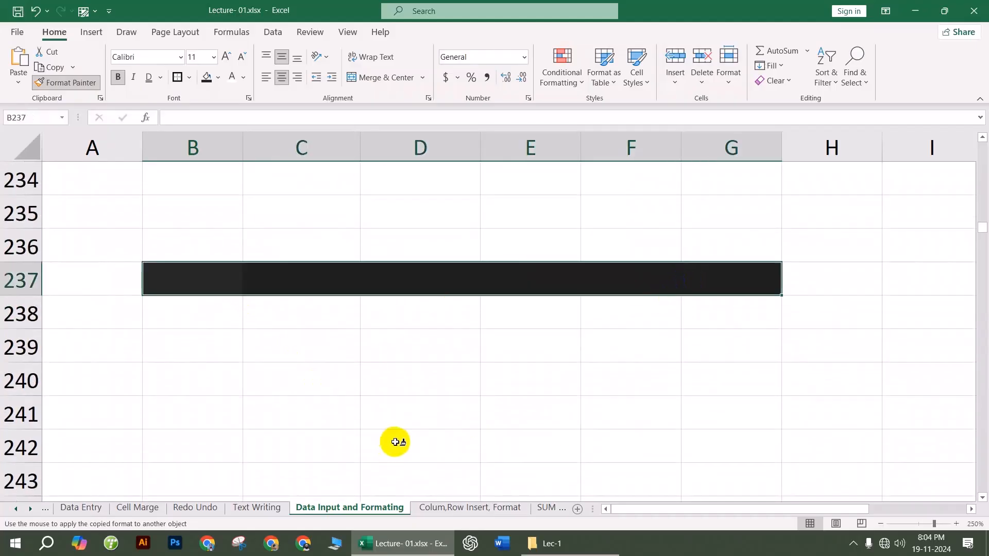
{"action": "scroll", "coordinate": [379, 393], "scroll_direction": "down", "scroll_amount": 1}
{"action": "mouse_move", "coordinate": [276, 294]}
{"action": "left_mouse_down"}
{"action": "mouse_move", "coordinate": [388, 371]}
{"action": "mouse_move", "coordinate": [552, 415]}
{"action": "left_mouse_up"}
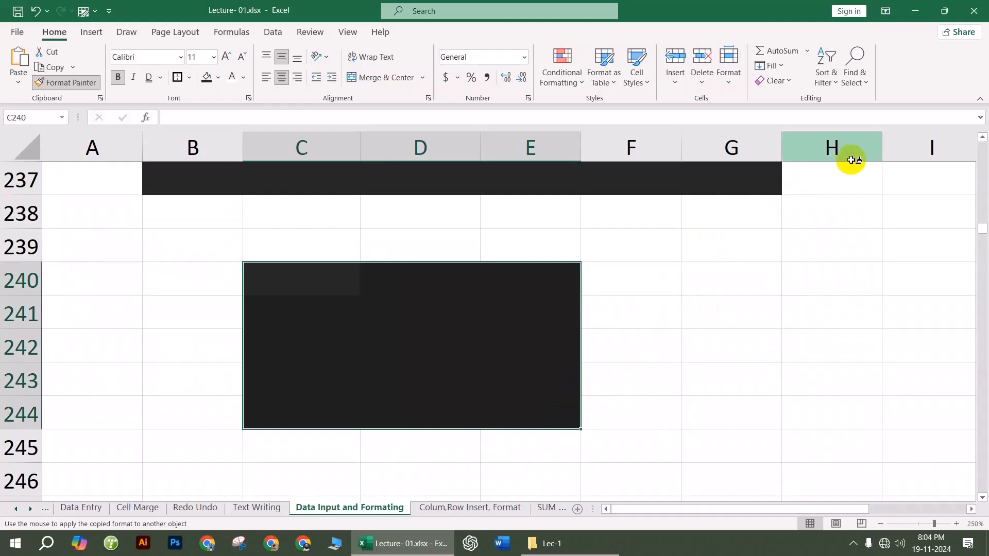
{"action": "left_click", "coordinate": [846, 144]}
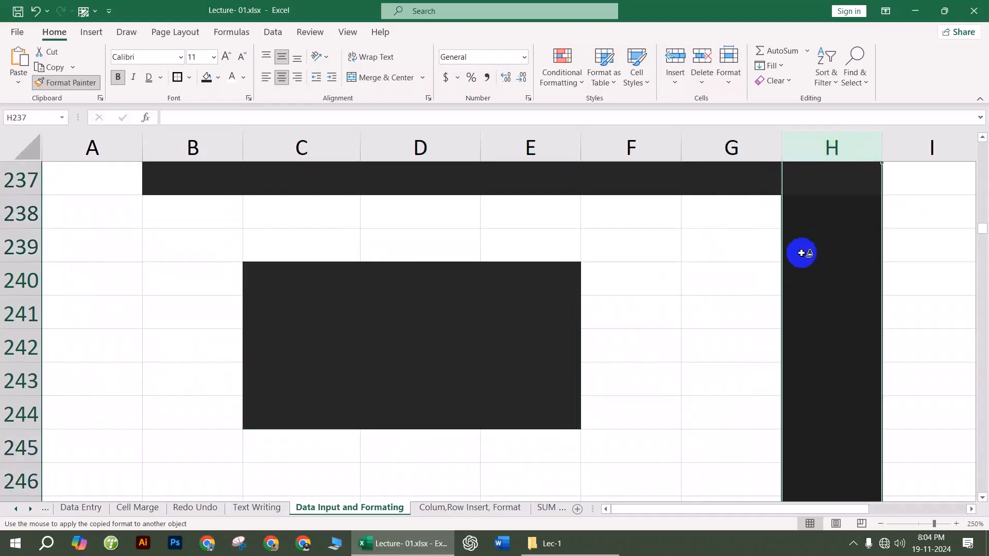
{"action": "scroll", "coordinate": [215, 324], "scroll_direction": "down", "scroll_amount": 4}
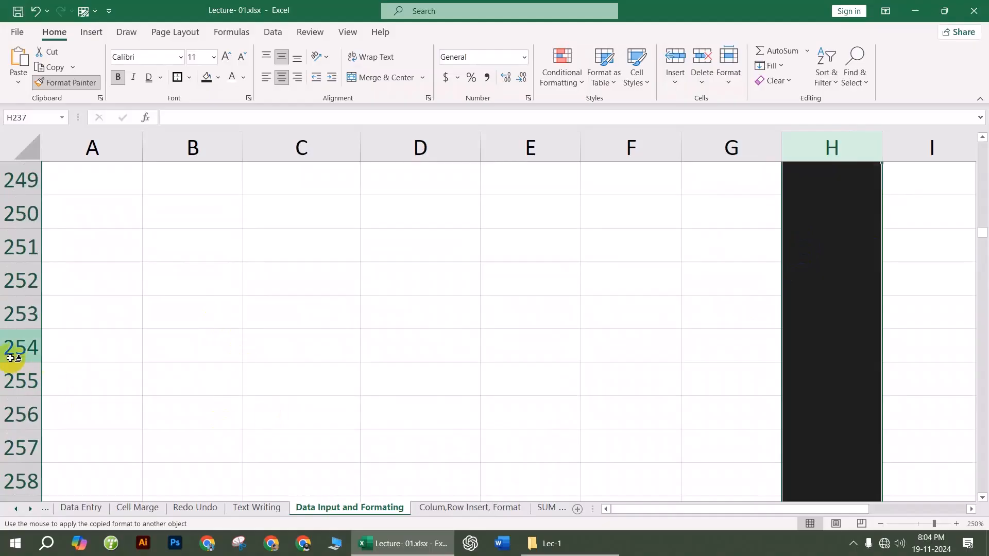
{"action": "left_click", "coordinate": [14, 348]}
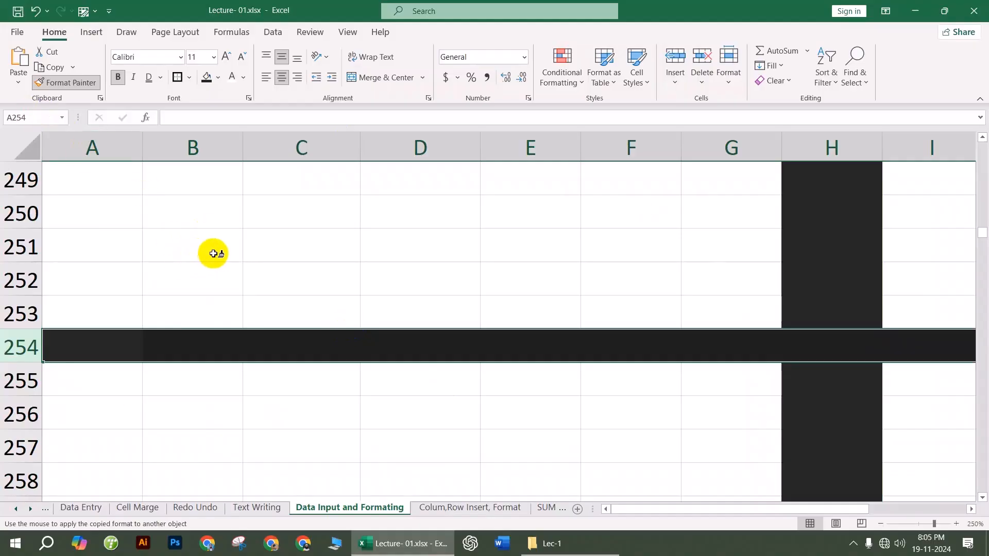
{"action": "left_click", "coordinate": [65, 82]}
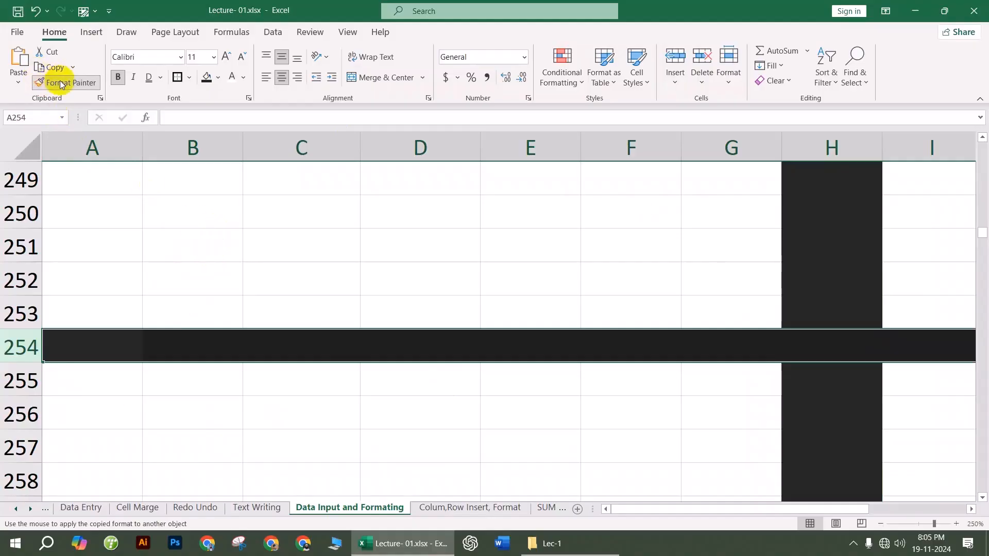
{"action": "left_click", "coordinate": [303, 256]}
{"action": "scroll", "coordinate": [311, 275], "scroll_direction": "up", "scroll_amount": 6}
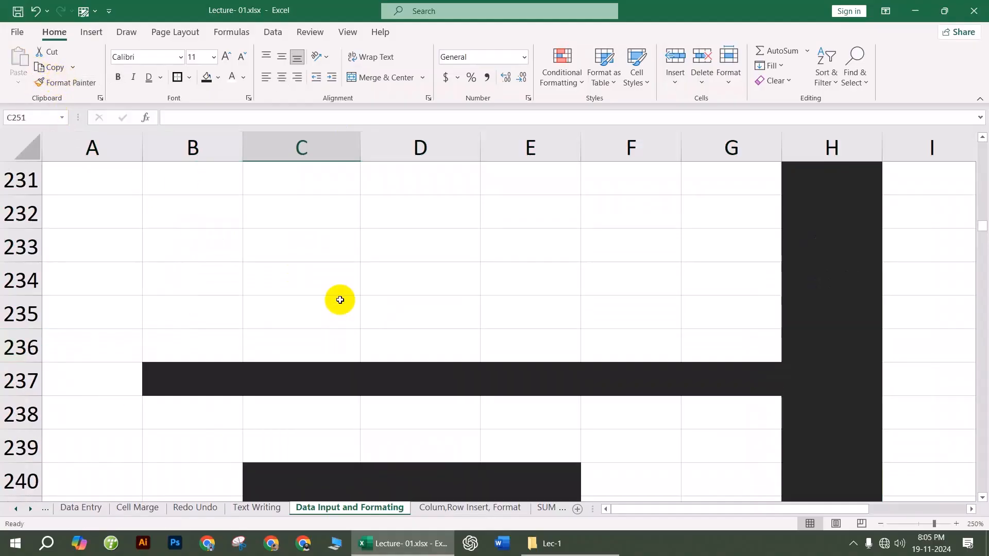
Step: Fill B237:E237 with VXC, cvcxv, cxvxc and cvxcv
{"action": "left_click", "coordinate": [215, 377]}
{"action": "type", "text": "VXC"}
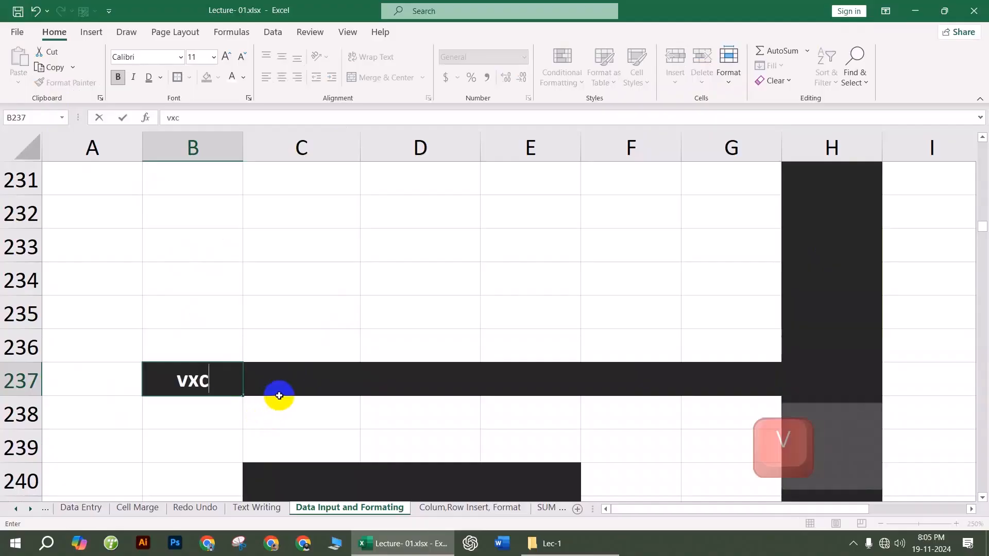
{"action": "left_click", "coordinate": [278, 391]}
{"action": "type", "text": "cvcxv"}
{"action": "left_click", "coordinate": [388, 379]}
{"action": "type", "text": "cxvxc"}
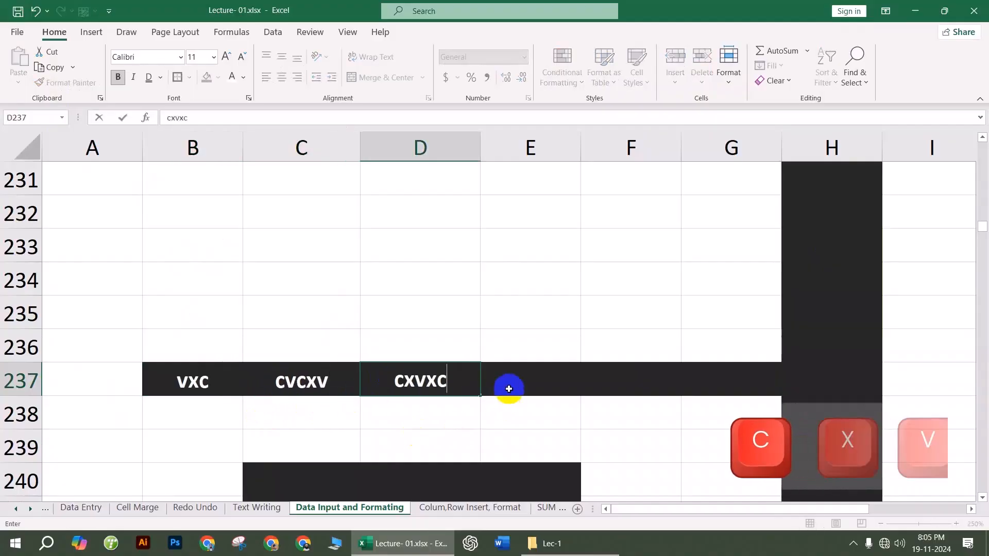
{"action": "left_click", "coordinate": [508, 388]}
{"action": "type", "text": "cvxcv"}
{"action": "left_click", "coordinate": [621, 381]}
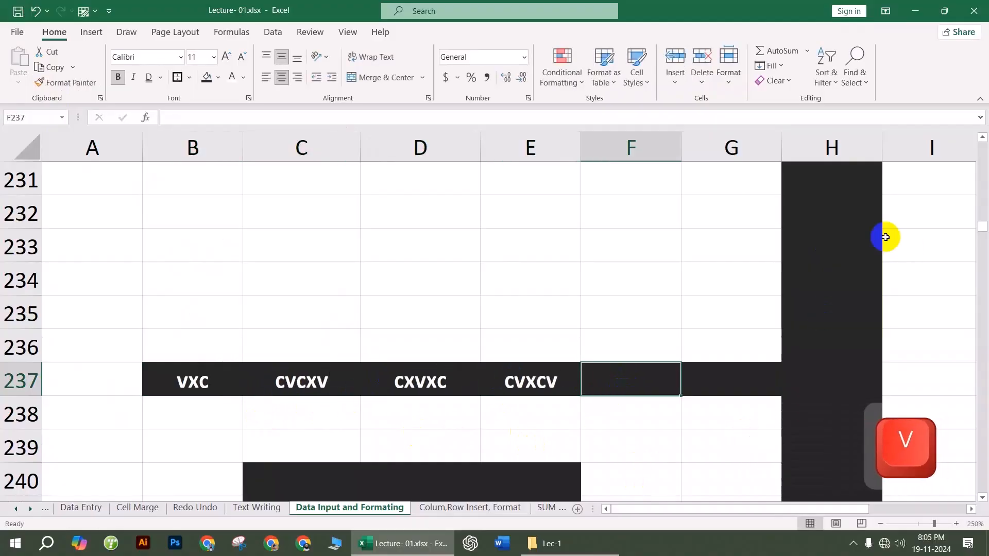
Step: Type cvc in H233 and cvcx in D242 inside the dark block
{"action": "left_click", "coordinate": [871, 251]}
{"action": "type", "text": "cvc"}
{"action": "scroll", "coordinate": [461, 309], "scroll_direction": "down", "scroll_amount": 4}
{"action": "scroll", "coordinate": [443, 330], "scroll_direction": "up", "scroll_amount": 2}
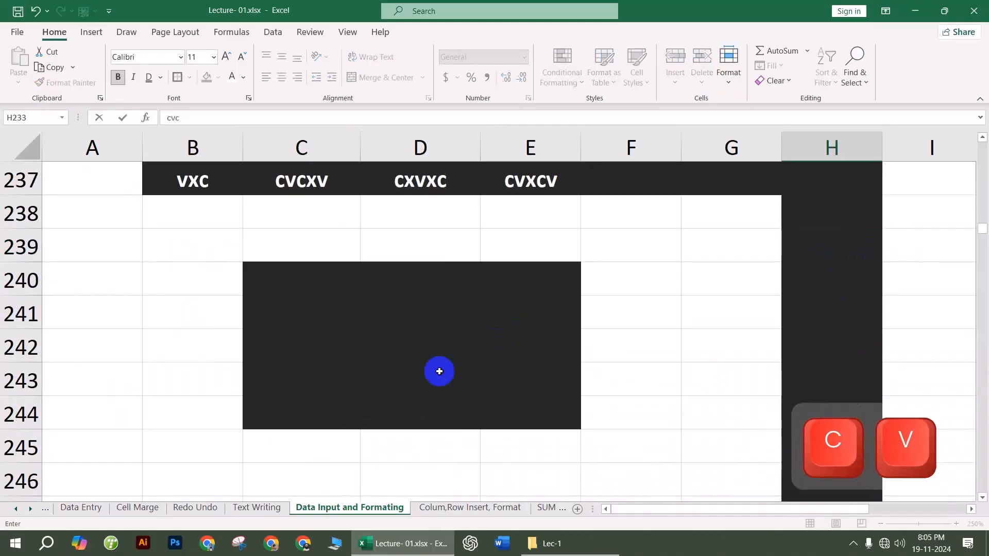
{"action": "left_click", "coordinate": [463, 356]}
{"action": "type", "text": "cvcx"}
{"action": "left_click", "coordinate": [479, 468]}
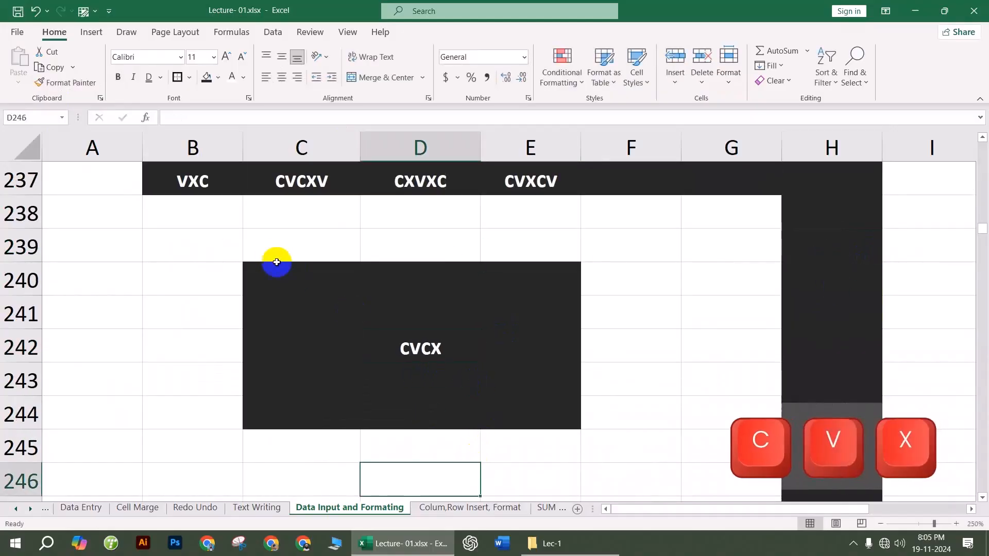
Step: Apply All Borders to the dark block C240:E244
{"action": "left_click_drag", "start_coordinate": [271, 267], "coordinate": [532, 413]}
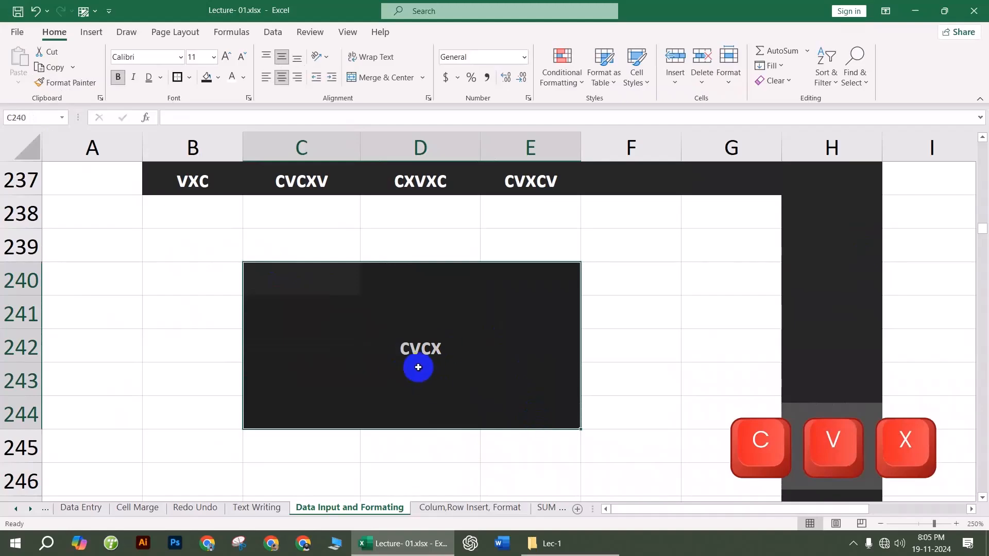
{"action": "left_click", "coordinate": [189, 78]}
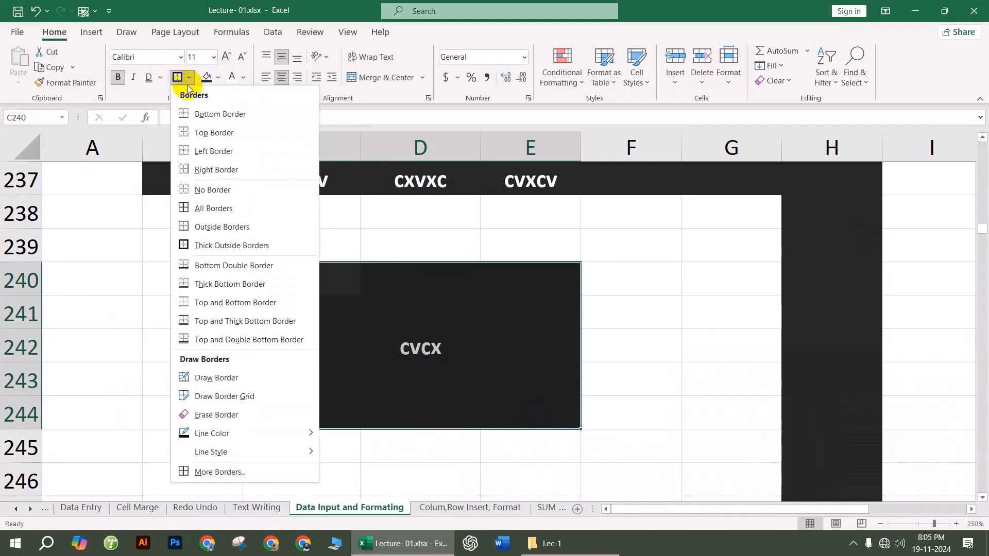
{"action": "left_click", "coordinate": [213, 216]}
{"action": "left_click", "coordinate": [613, 404]}
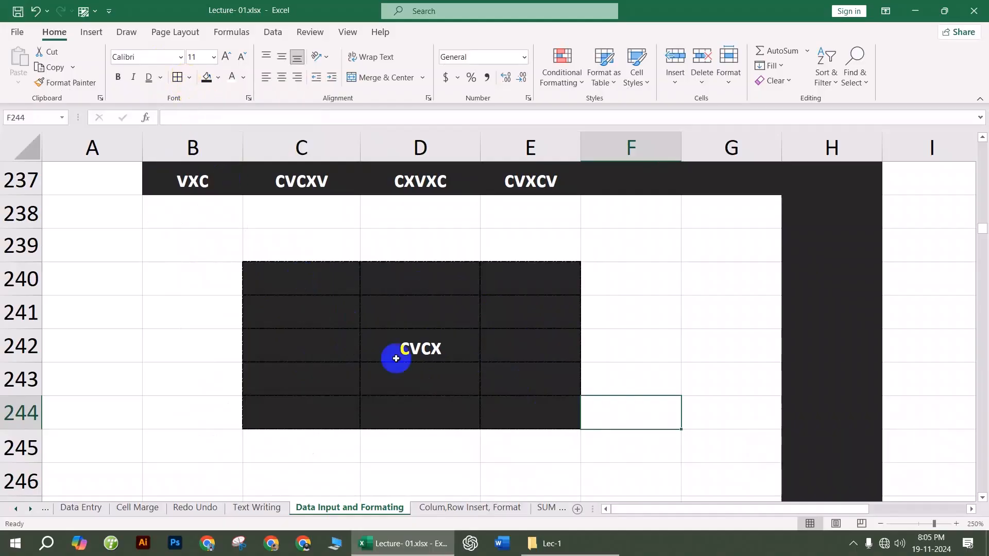
Step: Set a new border line colour and double line style, then reapply All Borders to C240:E244
{"action": "left_click_drag", "start_coordinate": [276, 275], "coordinate": [489, 404]}
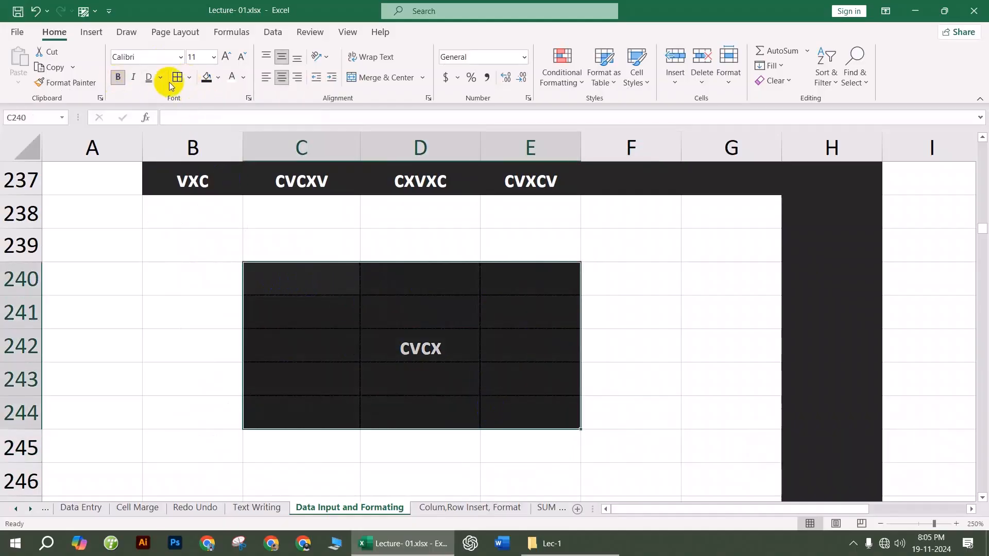
{"action": "left_click", "coordinate": [189, 77]}
{"action": "mouse_move", "coordinate": [243, 429]}
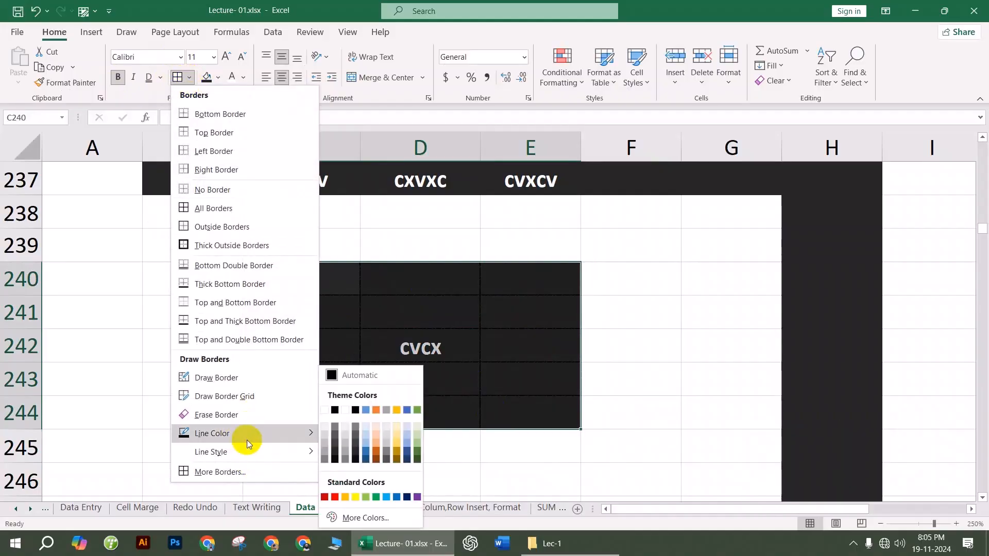
{"action": "left_click", "coordinate": [329, 411]}
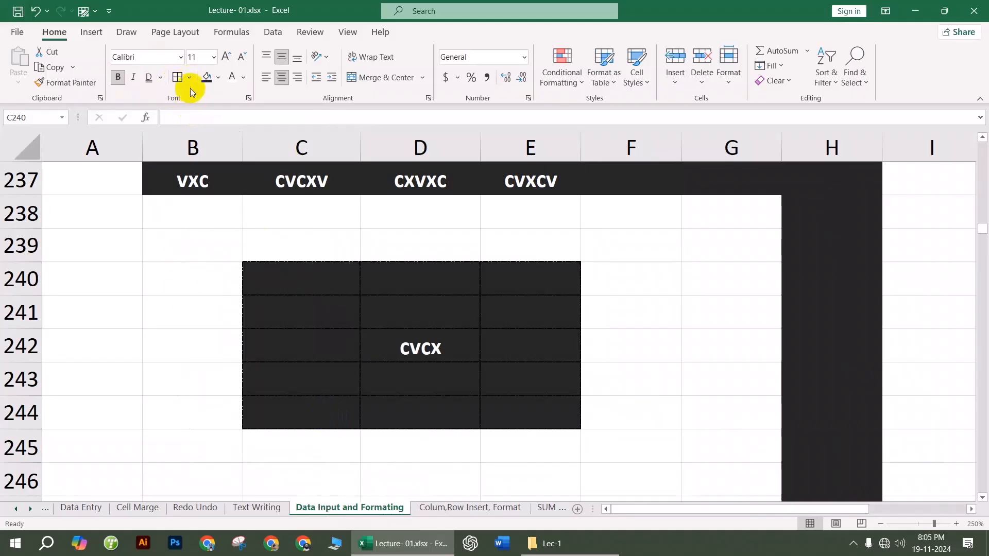
{"action": "left_click", "coordinate": [191, 77]}
{"action": "mouse_move", "coordinate": [309, 452]}
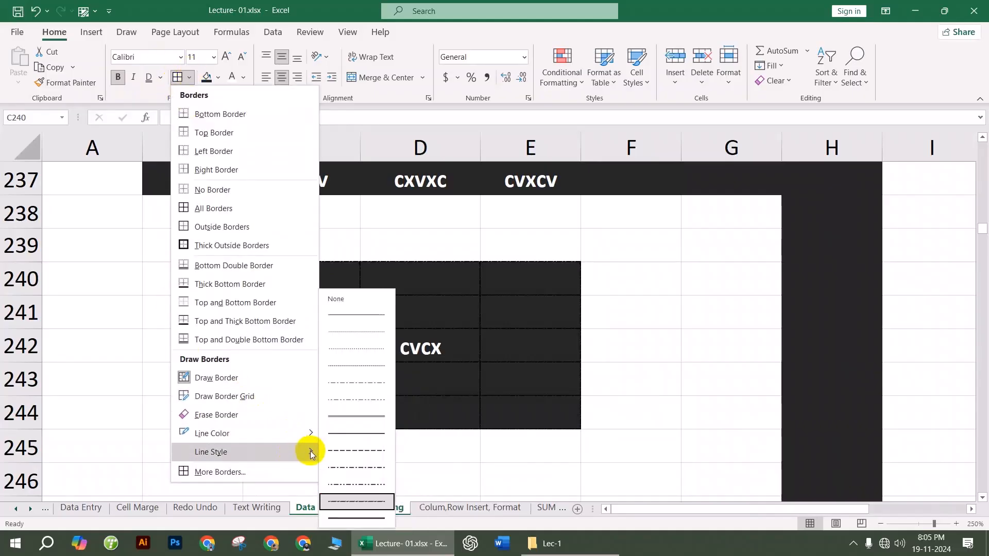
{"action": "left_click", "coordinate": [356, 417]}
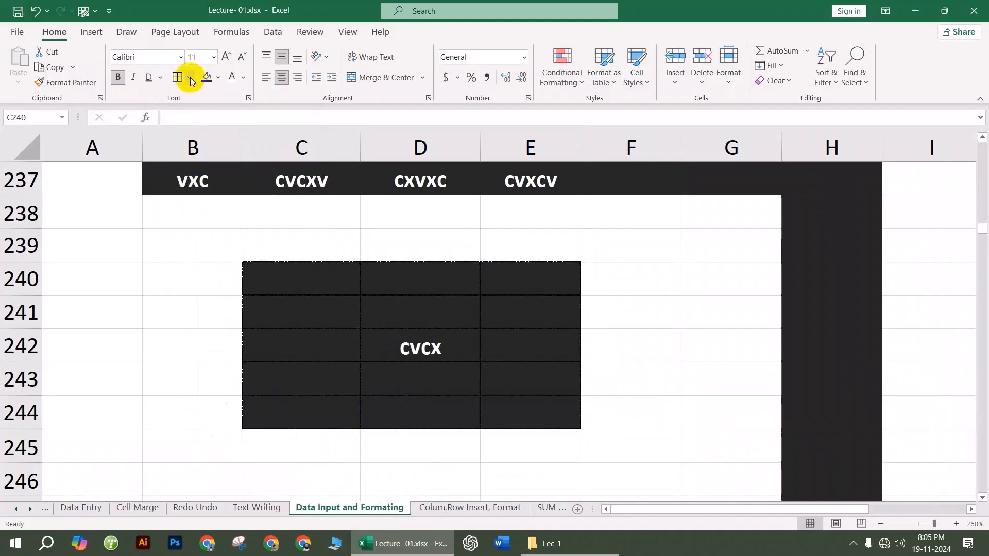
{"action": "left_click", "coordinate": [190, 77]}
{"action": "left_click", "coordinate": [205, 207]}
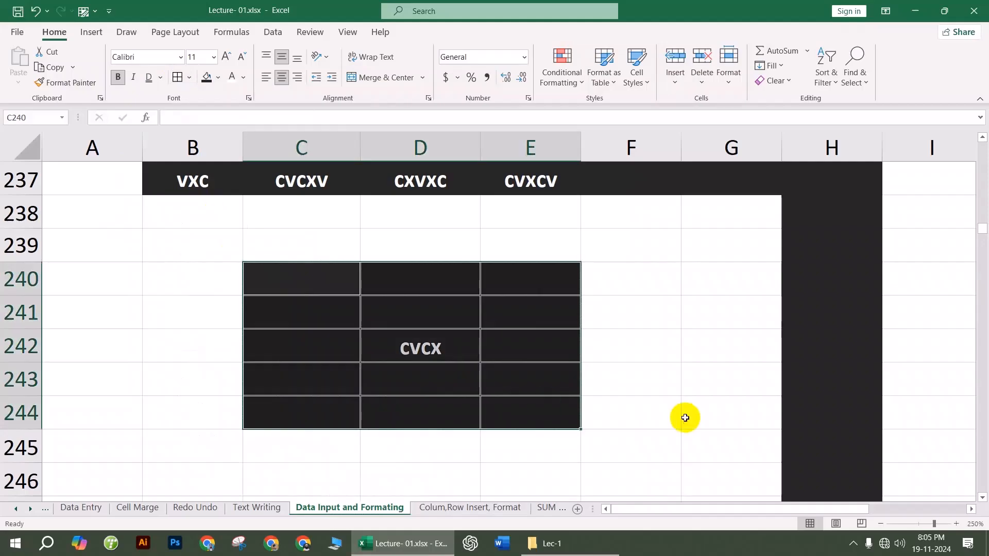
{"action": "left_click", "coordinate": [686, 419]}
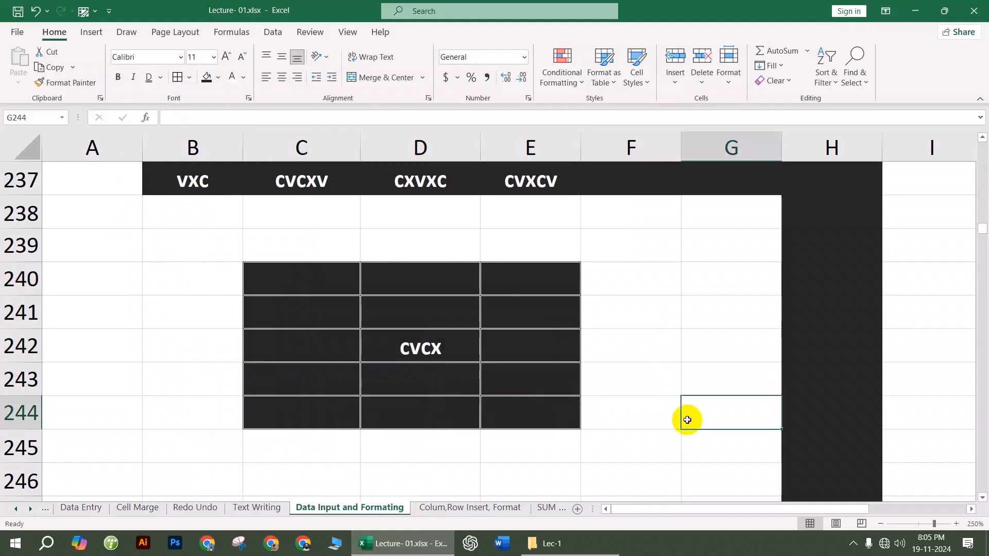
{"action": "left_click", "coordinate": [697, 333]}
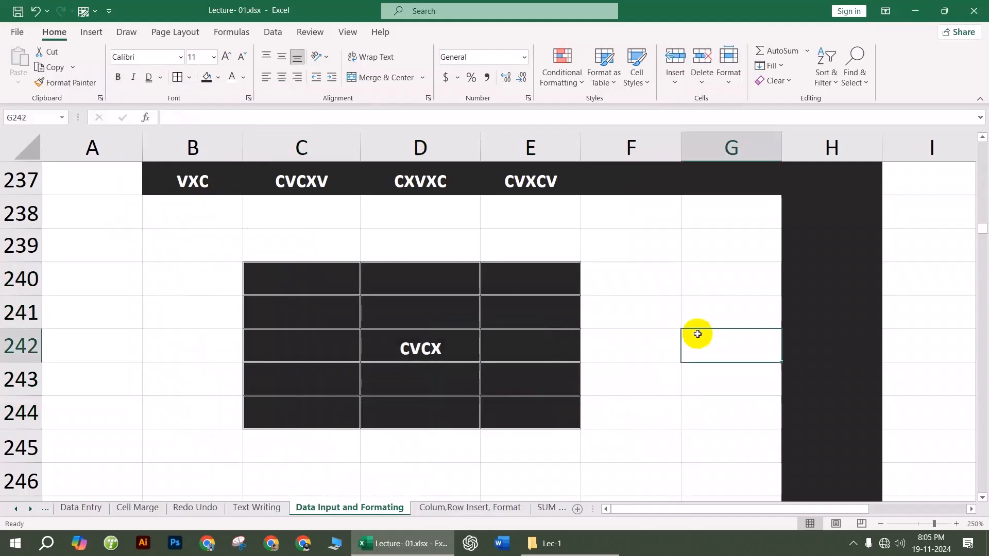
{"action": "scroll", "coordinate": [549, 287], "scroll_direction": "up", "scroll_amount": 3}
{"action": "scroll", "coordinate": [550, 287], "scroll_direction": "up", "scroll_amount": 20}
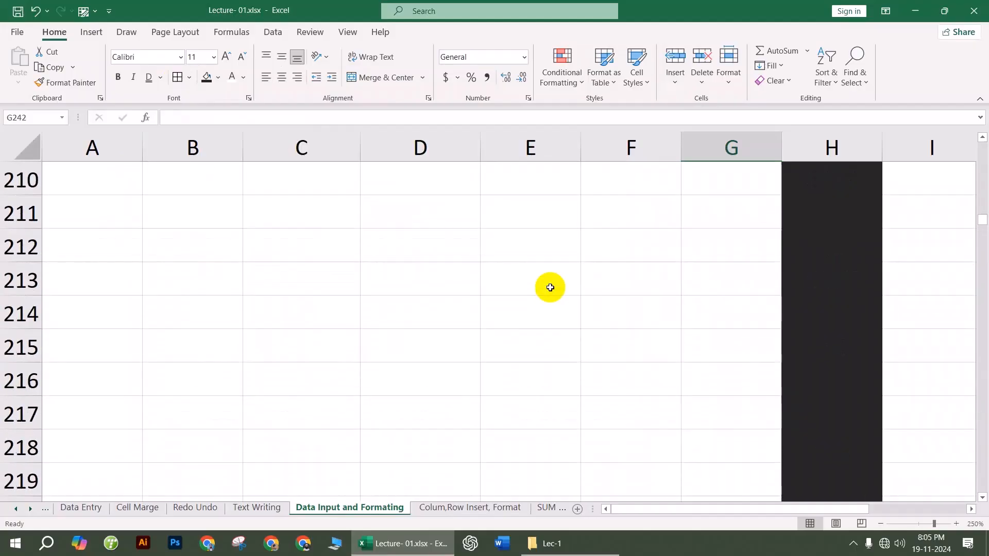
{"action": "scroll", "coordinate": [550, 287], "scroll_direction": "up", "scroll_amount": 20}
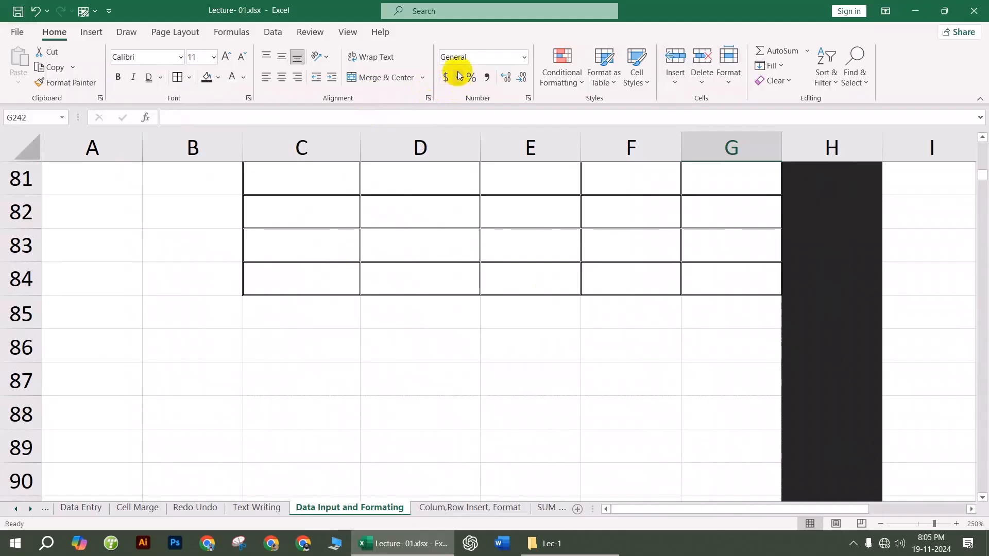
{"action": "scroll", "coordinate": [444, 194], "scroll_direction": "down", "scroll_amount": 20}
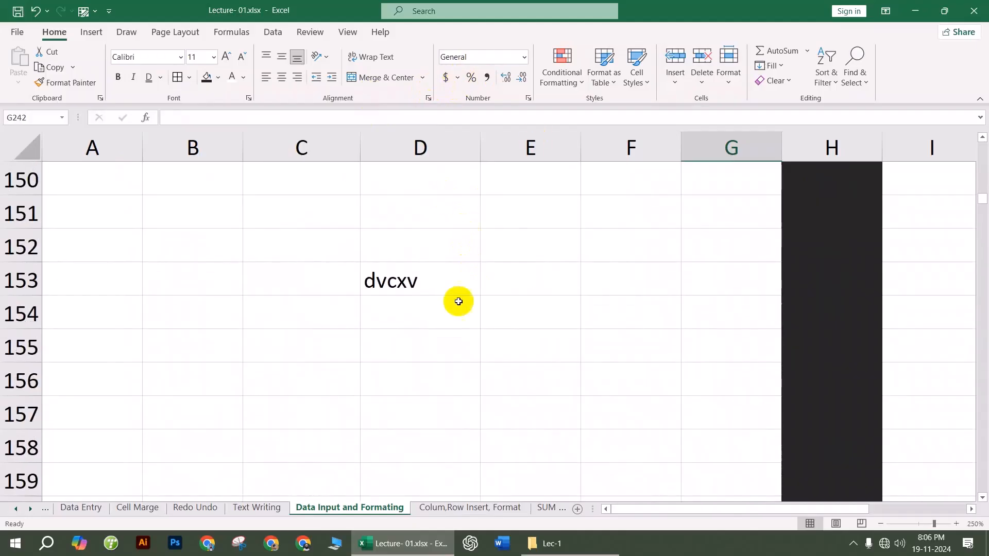
{"action": "scroll", "coordinate": [458, 301], "scroll_direction": "down", "scroll_amount": 6}
{"action": "scroll", "coordinate": [465, 308], "scroll_direction": "down", "scroll_amount": 20}
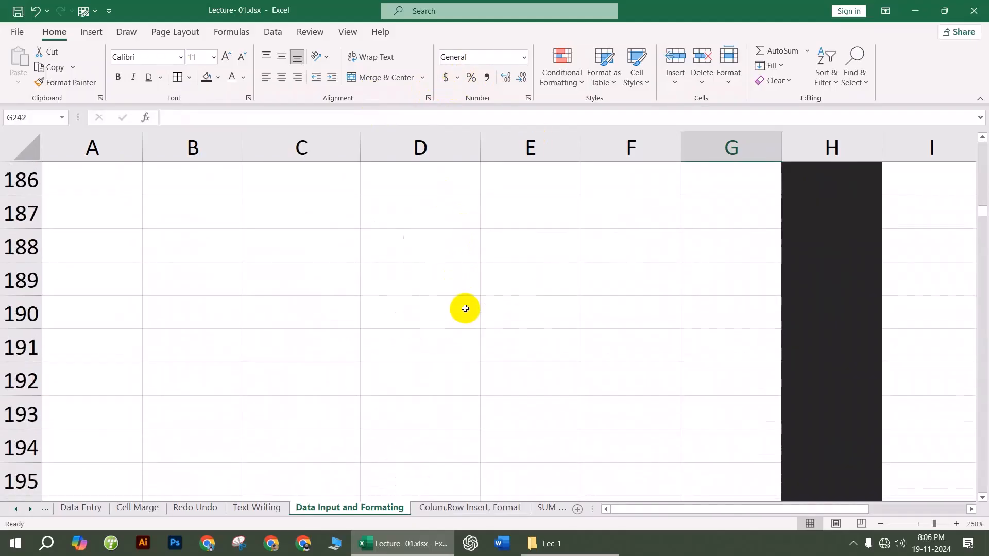
{"action": "scroll", "coordinate": [465, 308], "scroll_direction": "down", "scroll_amount": 11}
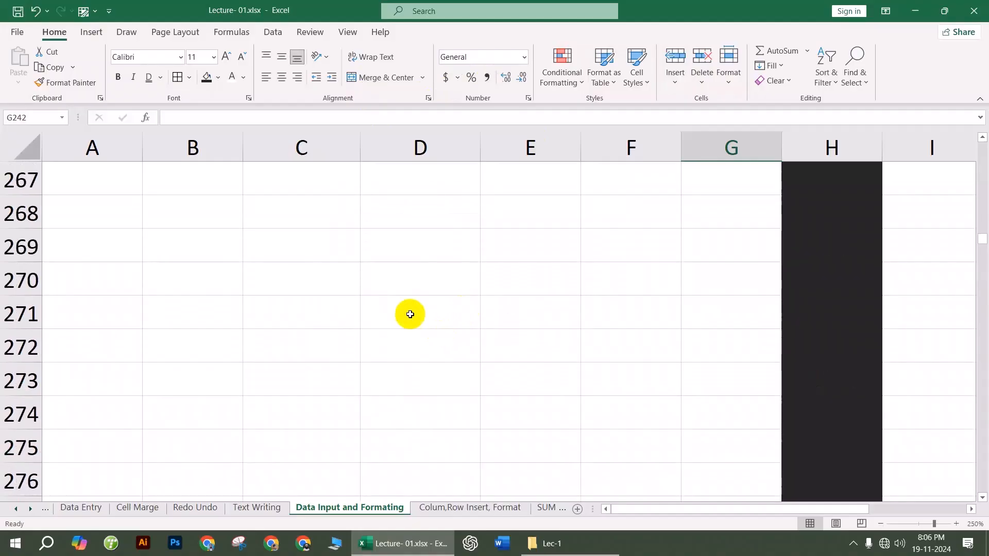
{"action": "left_click", "coordinate": [408, 309]}
{"action": "scroll", "coordinate": [418, 309], "scroll_direction": "up", "scroll_amount": 14}
{"action": "scroll", "coordinate": [415, 309], "scroll_direction": "down", "scroll_amount": 2}
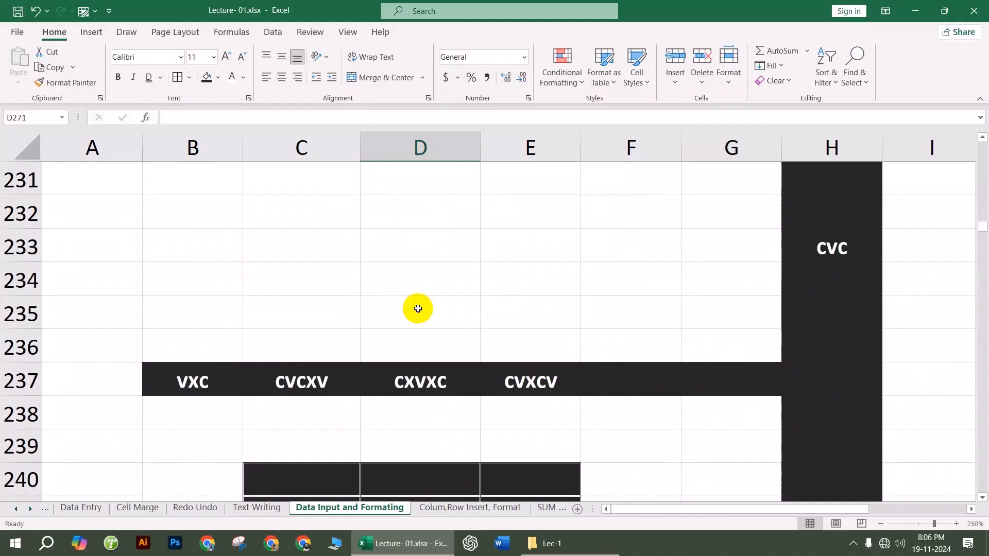
{"action": "scroll", "coordinate": [331, 348], "scroll_direction": "up", "scroll_amount": 3}
Step: Copy the dfsdf cell C228 into B232, then cancel the pending copy
{"action": "scroll", "coordinate": [317, 335], "scroll_direction": "down", "scroll_amount": 1}
{"action": "left_click", "coordinate": [297, 275]}
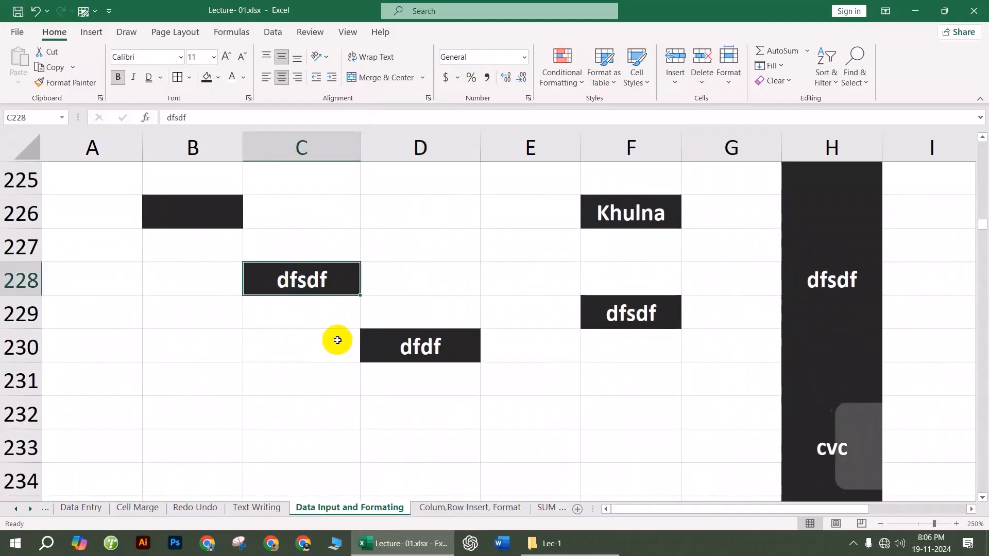
{"action": "key", "text": "ctrl+c"}
{"action": "left_click", "coordinate": [172, 423]}
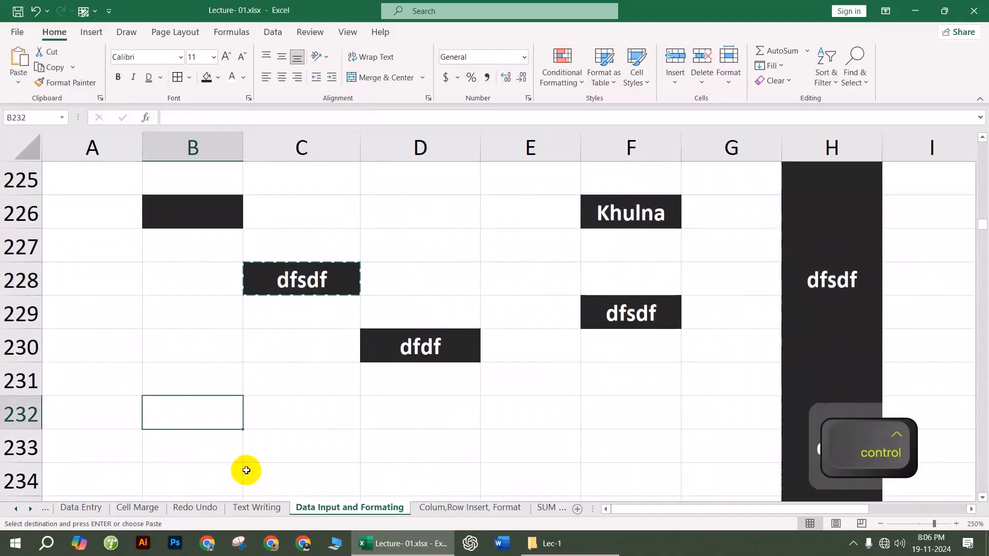
{"action": "key", "text": "ctrl+v"}
{"action": "left_click", "coordinate": [356, 447]}
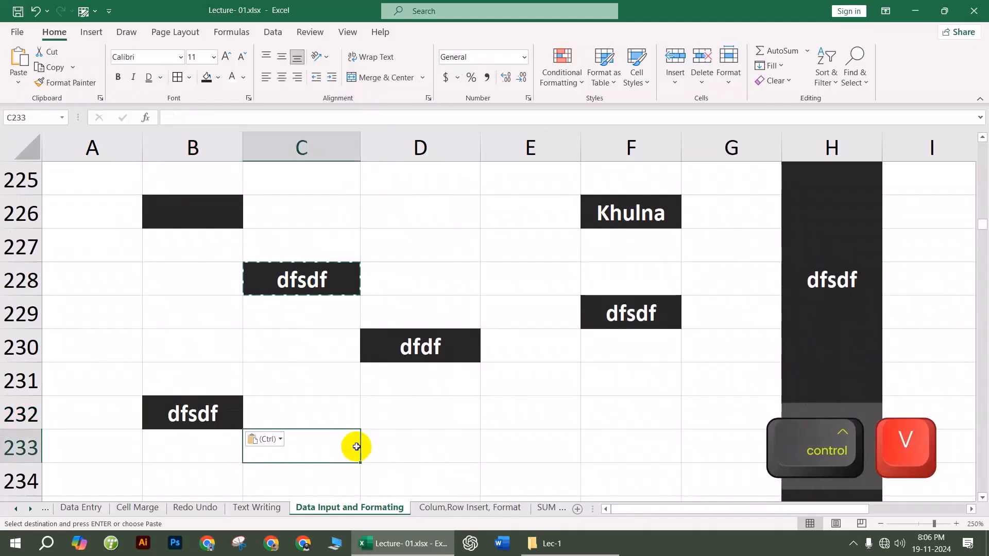
{"action": "left_click", "coordinate": [316, 387]}
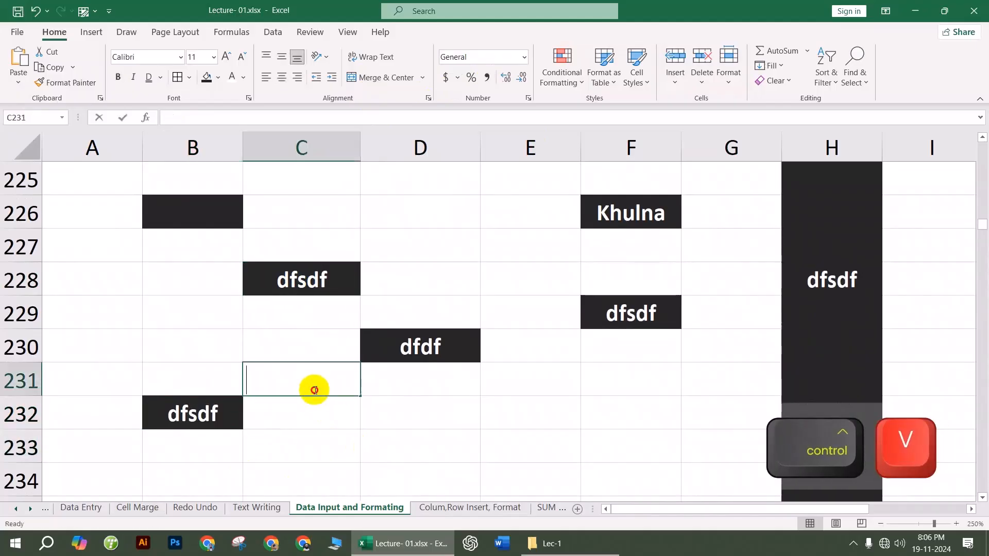
{"action": "key", "text": "Escape"}
Step: Copy C228 again and paste it into all six cells of D233:F234
{"action": "left_click", "coordinate": [304, 292]}
{"action": "key", "text": "ctrl+c"}
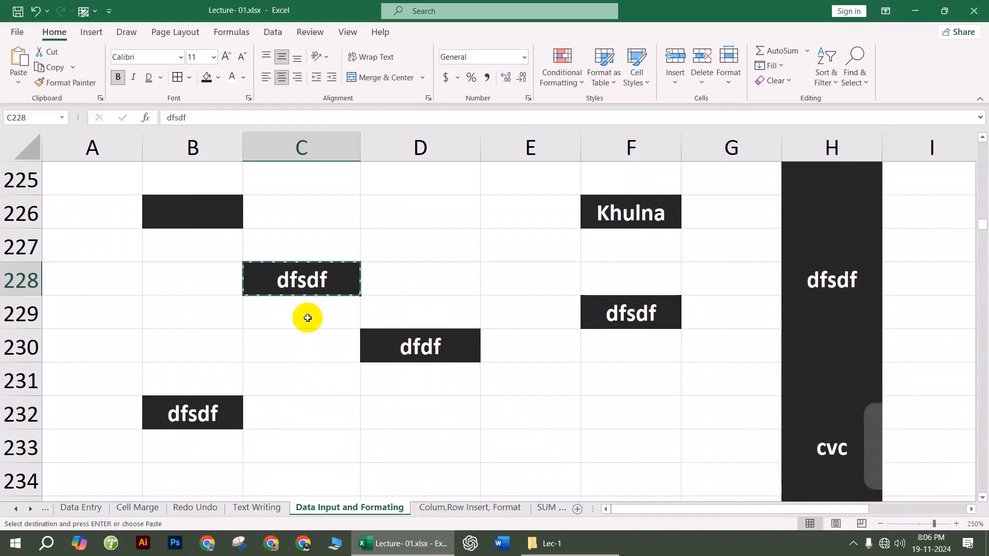
{"action": "scroll", "coordinate": [307, 315], "scroll_direction": "down", "scroll_amount": 2}
{"action": "left_click", "coordinate": [257, 246]}
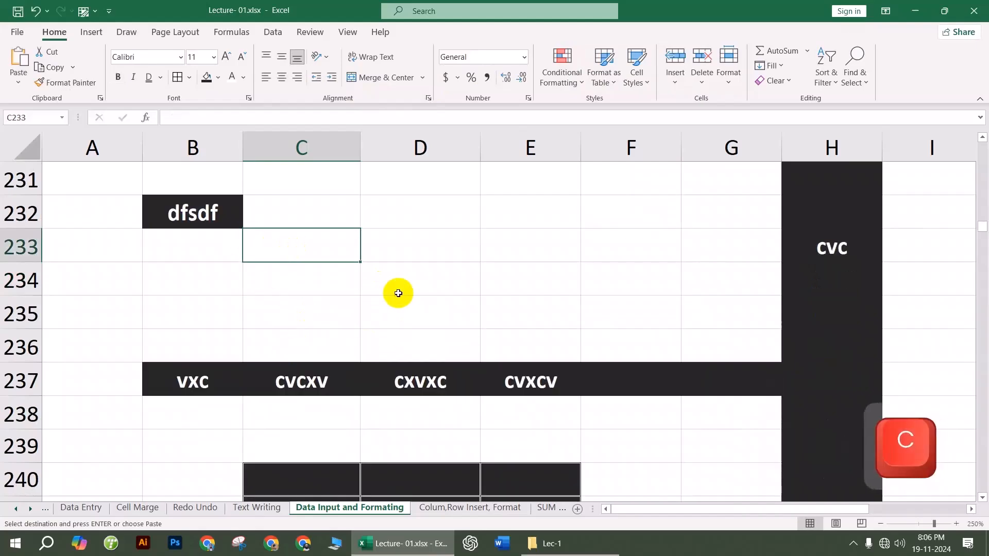
{"action": "left_click_drag", "start_coordinate": [406, 234], "coordinate": [592, 283]}
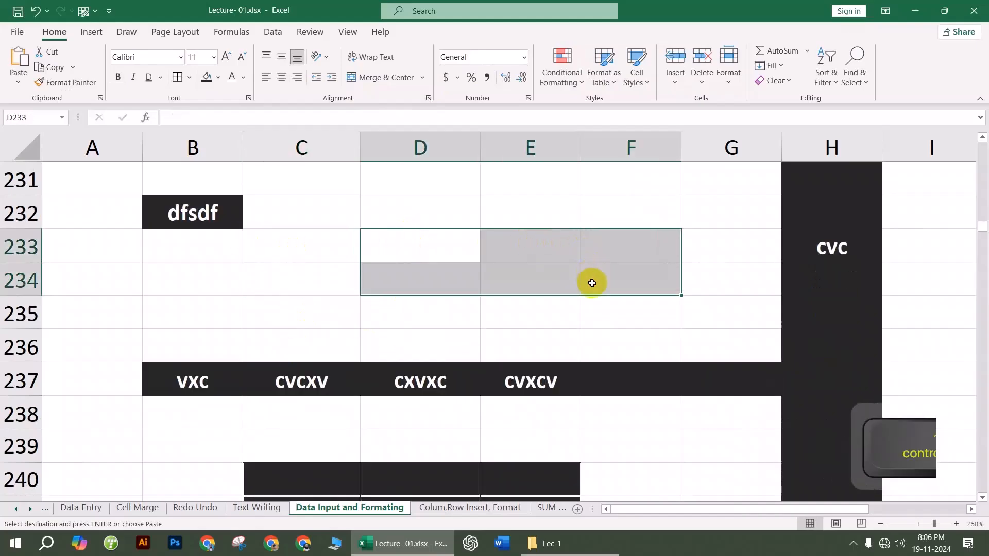
{"action": "key", "text": "ctrl+v"}
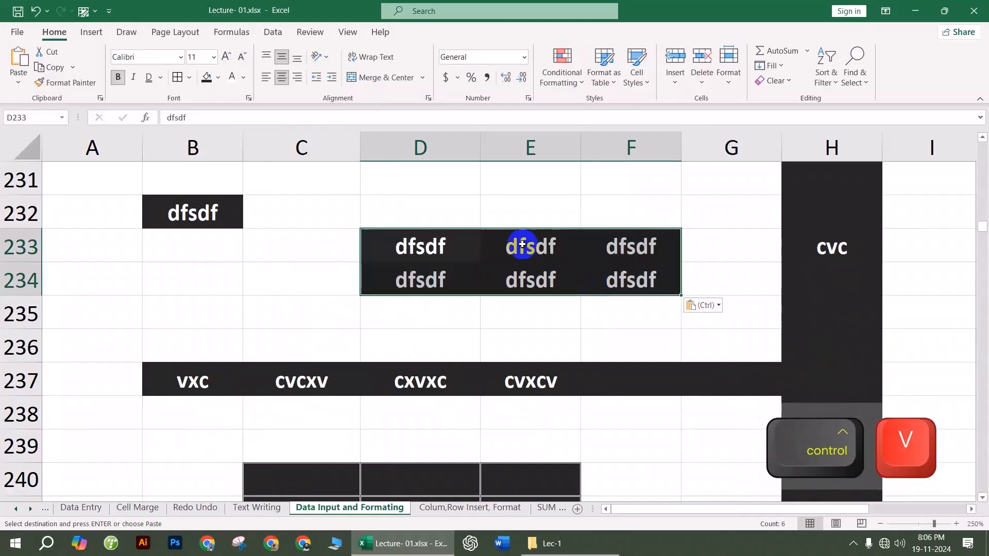
{"action": "left_click", "coordinate": [492, 212]}
{"action": "scroll", "coordinate": [393, 273], "scroll_direction": "up", "scroll_amount": 2}
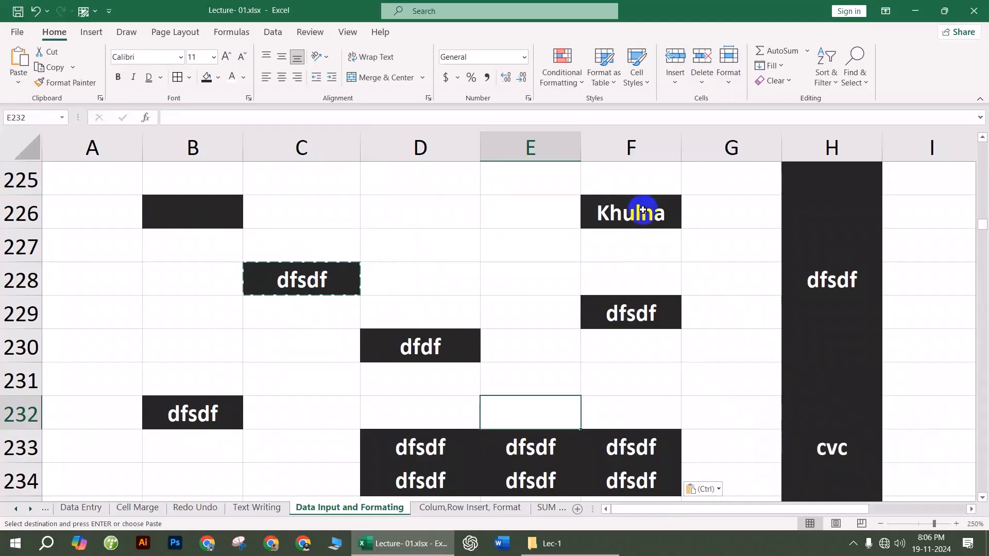
Step: Paste the copied dark dfsdf cell into the entire column G and entire row 282
{"action": "left_click", "coordinate": [742, 150]}
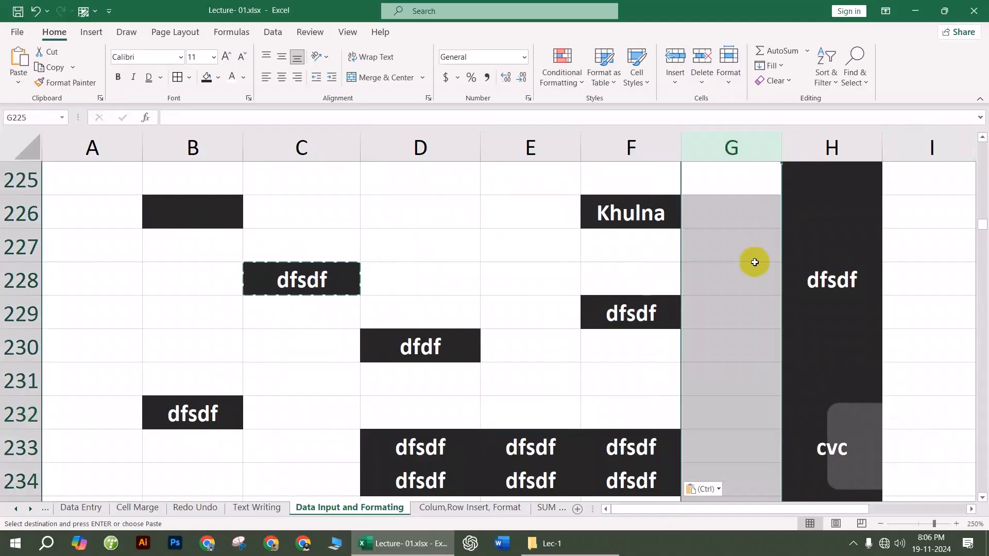
{"action": "key", "text": "ctrl+v"}
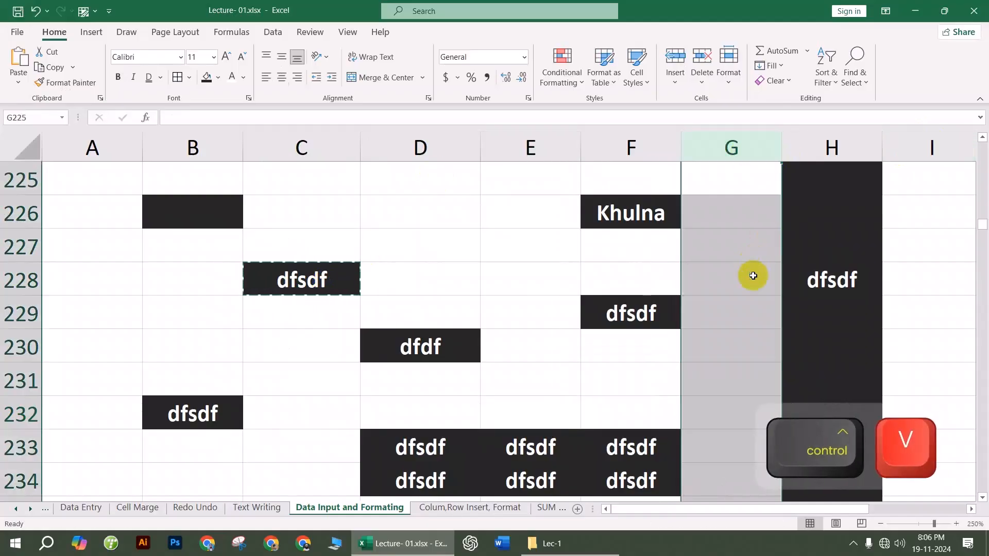
{"action": "scroll", "coordinate": [753, 275], "scroll_direction": "down", "scroll_amount": 20}
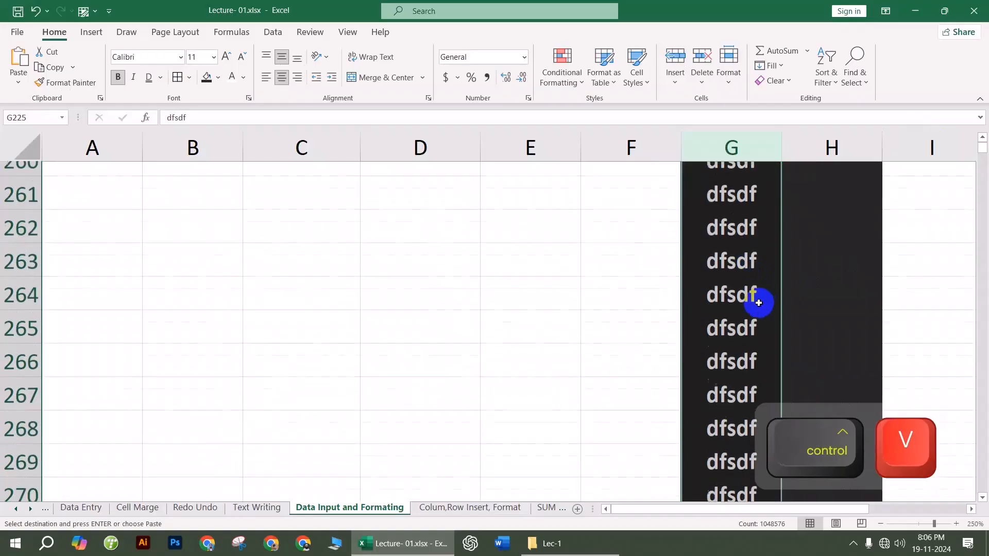
{"action": "scroll", "coordinate": [759, 303], "scroll_direction": "down", "scroll_amount": 16}
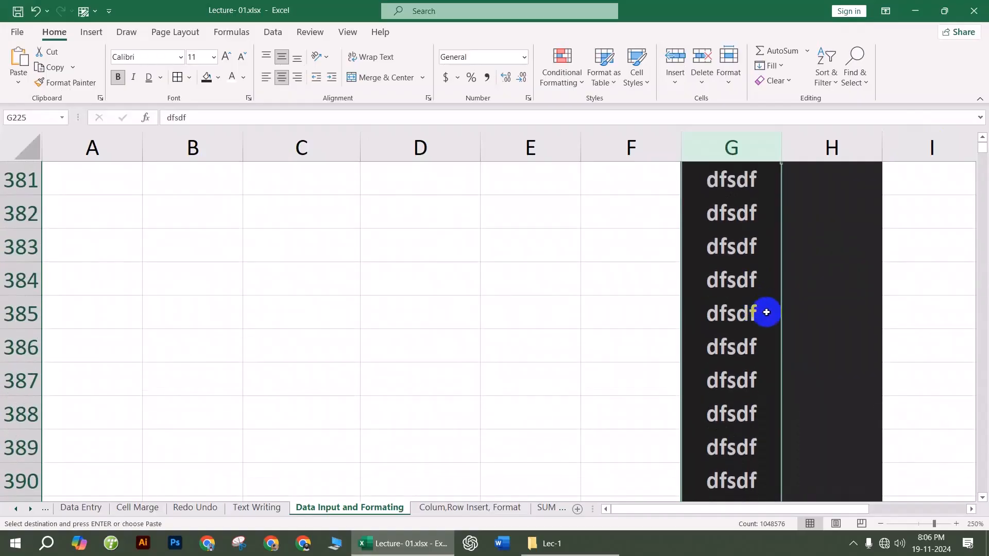
{"action": "scroll", "coordinate": [766, 312], "scroll_direction": "up", "scroll_amount": 20}
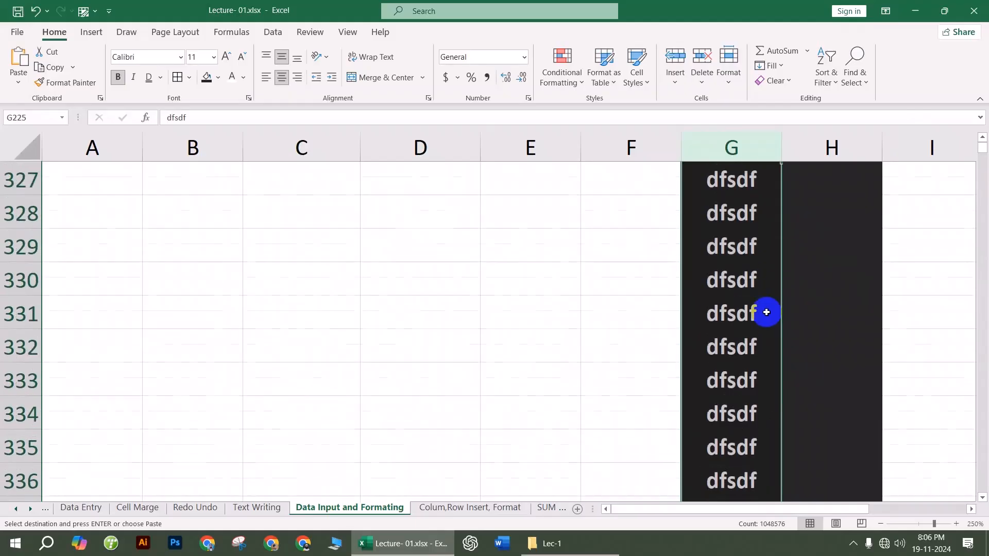
{"action": "left_click", "coordinate": [20, 381]}
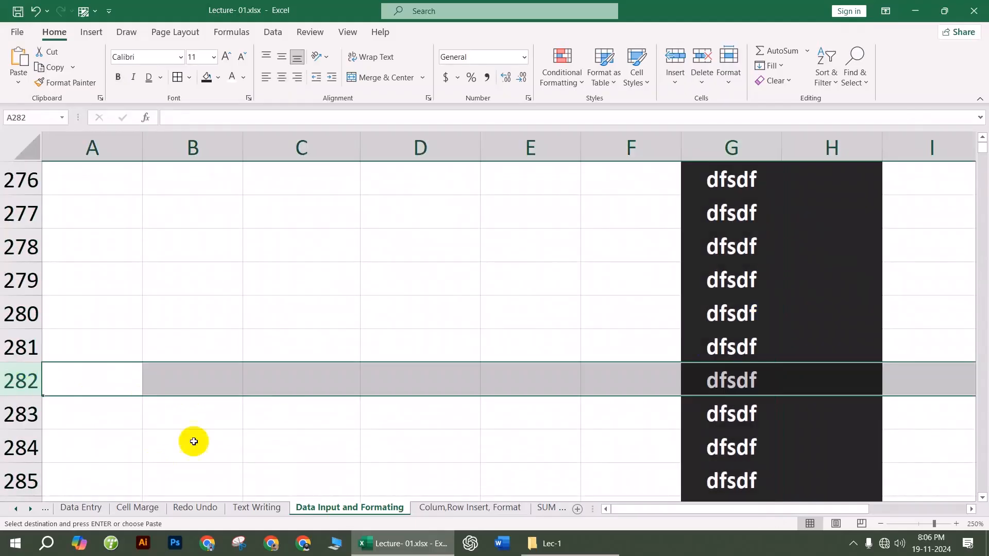
{"action": "key", "text": "ctrl+v"}
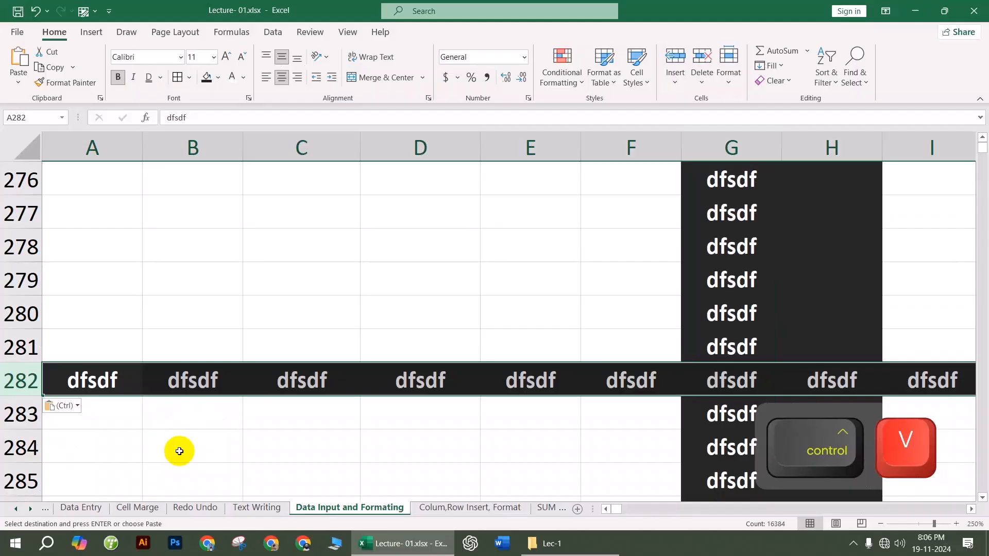
Step: Scroll back up to the empty rows 43–52 and select cell B45
{"action": "left_click", "coordinate": [292, 333]}
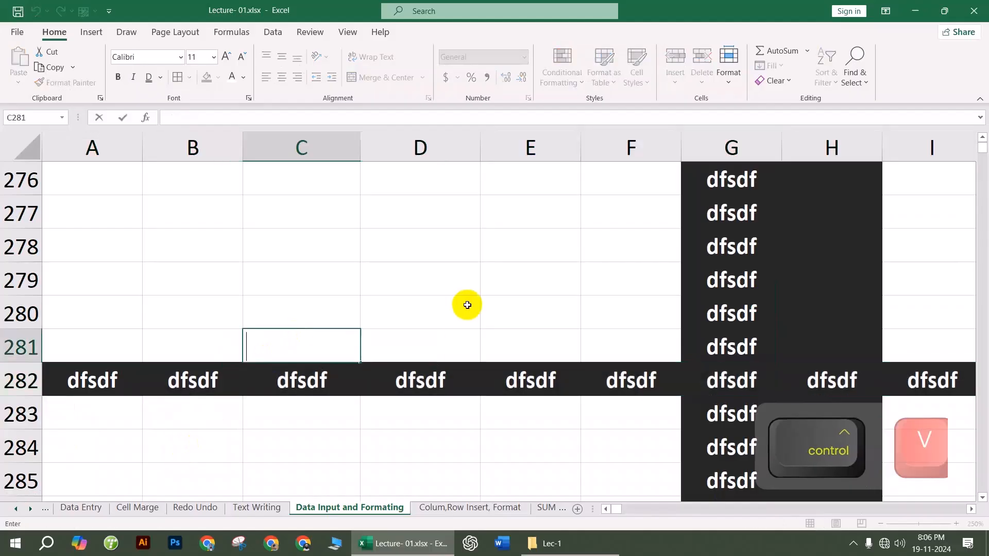
{"action": "scroll", "coordinate": [466, 305], "scroll_direction": "up", "scroll_amount": 11}
{"action": "scroll", "coordinate": [467, 305], "scroll_direction": "up", "scroll_amount": 20}
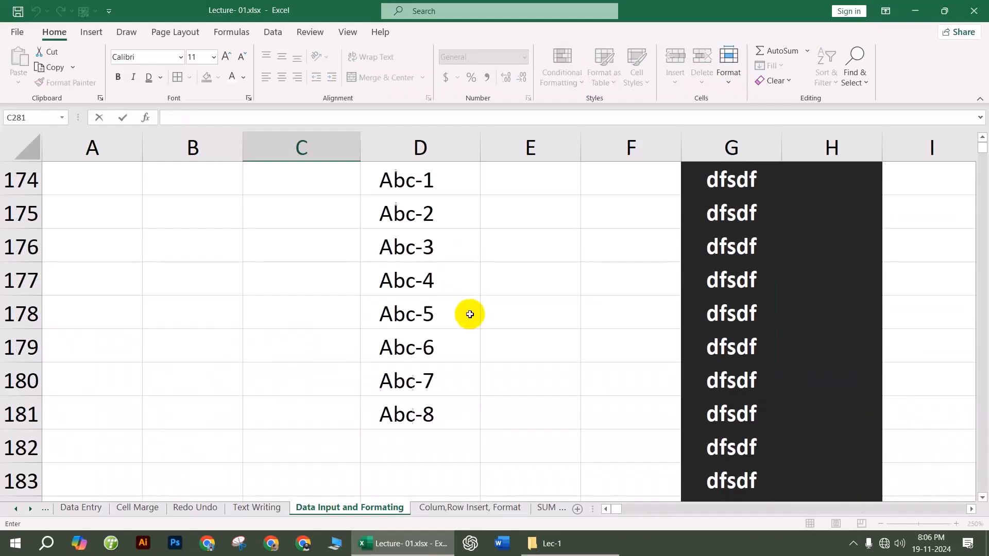
{"action": "scroll", "coordinate": [442, 372], "scroll_direction": "up", "scroll_amount": 20}
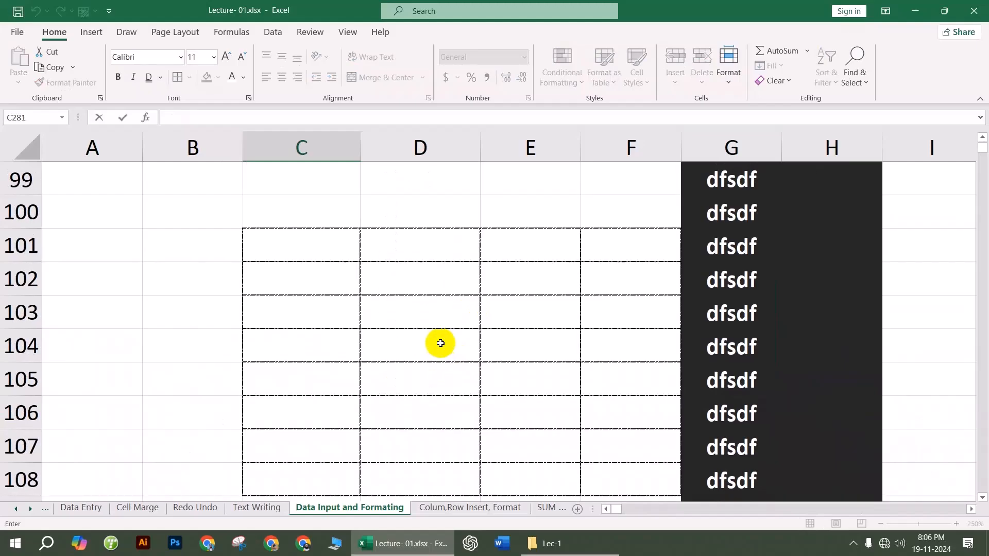
{"action": "scroll", "coordinate": [429, 338], "scroll_direction": "up", "scroll_amount": 20}
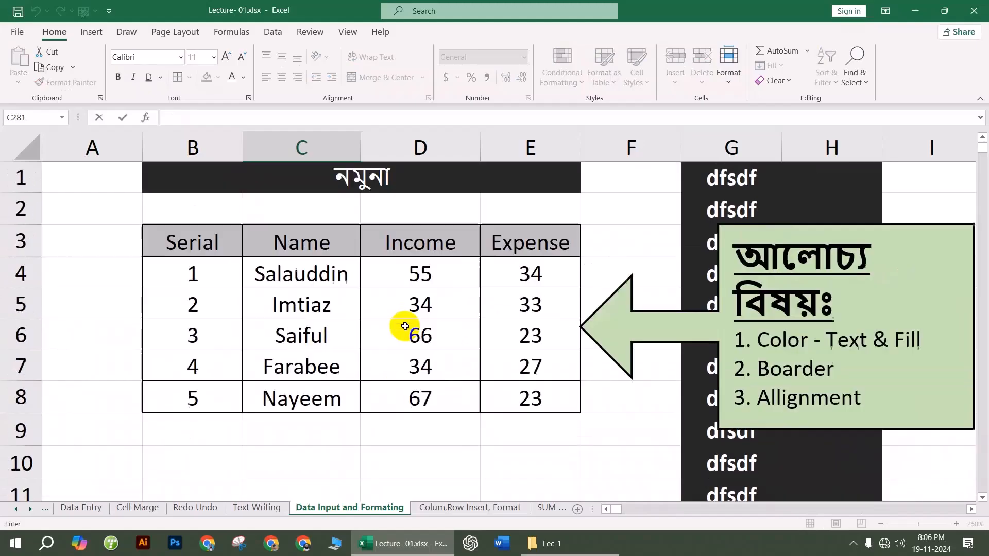
{"action": "scroll", "coordinate": [404, 326], "scroll_direction": "down", "scroll_amount": 12}
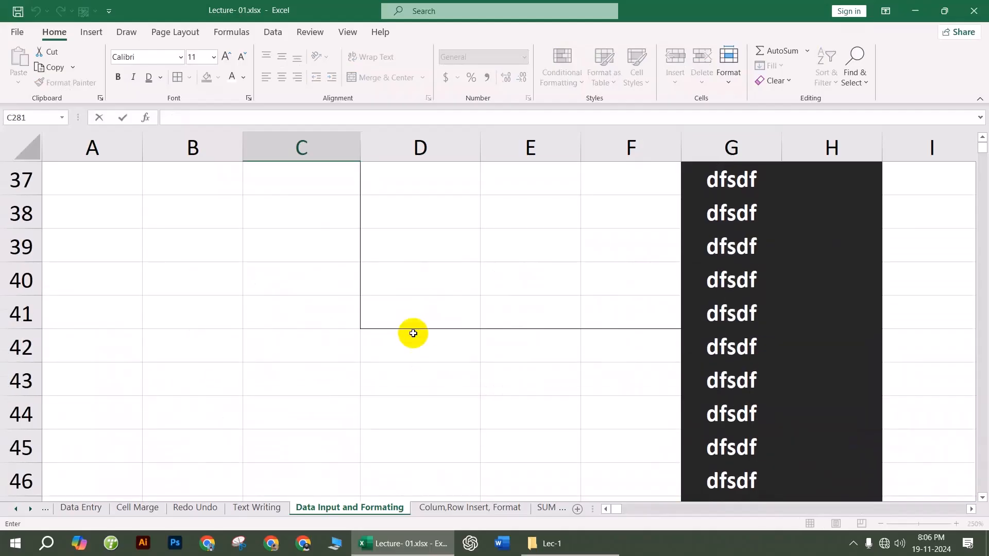
{"action": "left_click", "coordinate": [442, 388]}
{"action": "scroll", "coordinate": [442, 387], "scroll_direction": "down", "scroll_amount": 4}
{"action": "scroll", "coordinate": [360, 317], "scroll_direction": "down", "scroll_amount": 4}
{"action": "scroll", "coordinate": [361, 317], "scroll_direction": "up", "scroll_amount": 6}
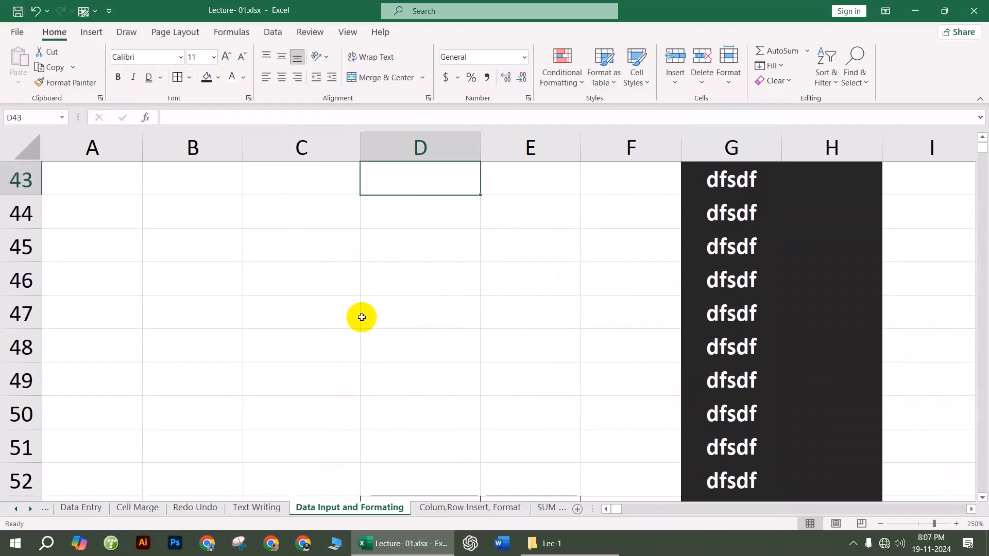
{"action": "left_click", "coordinate": [146, 257]}
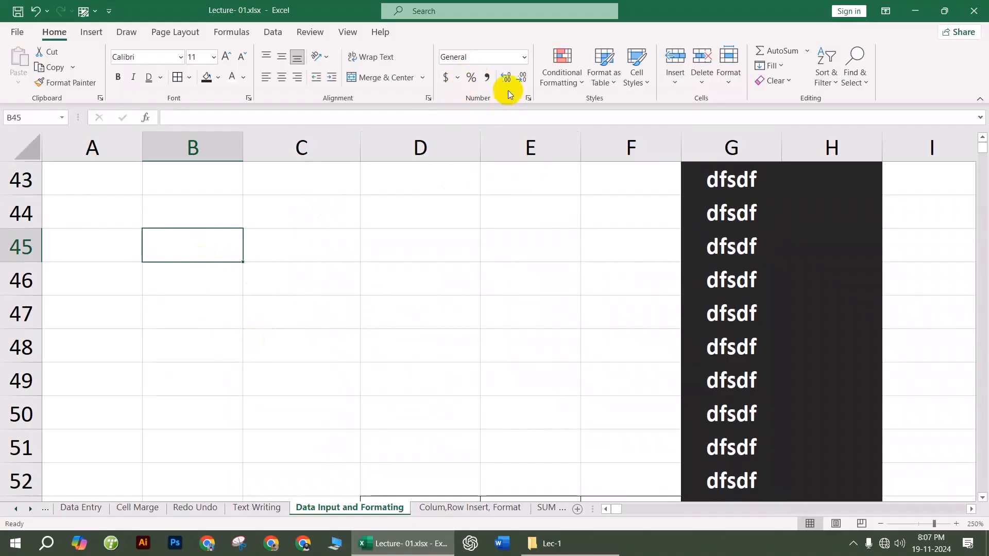
Step: Enter 01542 in B45 and check that it is stored as 1542
{"action": "key", "text": "Right"}
{"action": "left_click", "coordinate": [403, 344]}
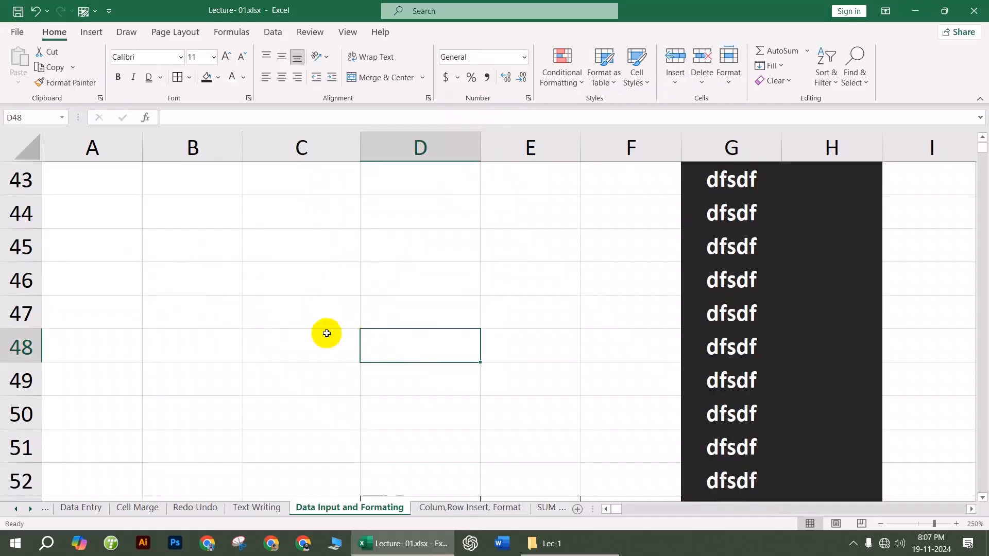
{"action": "left_click", "coordinate": [160, 248]}
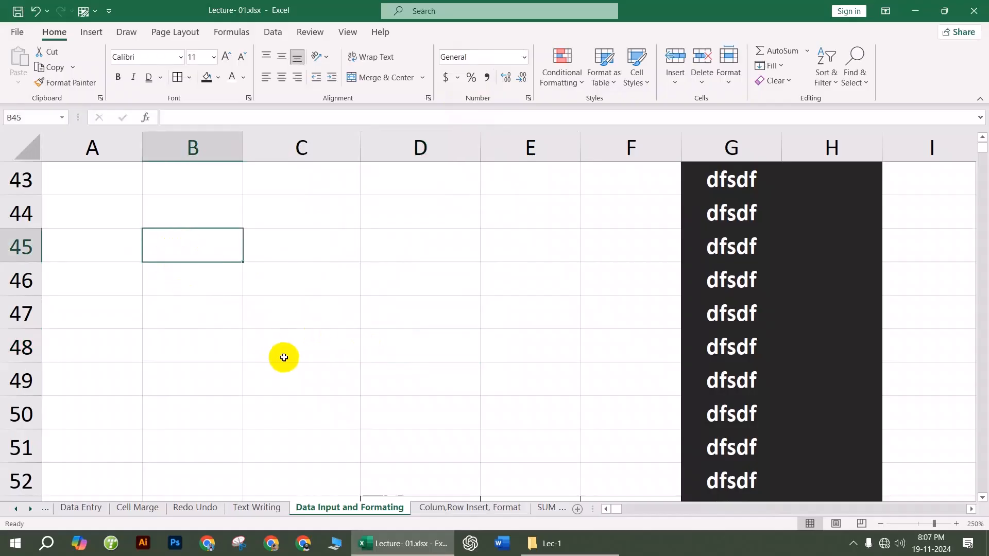
{"action": "type", "text": "01542"}
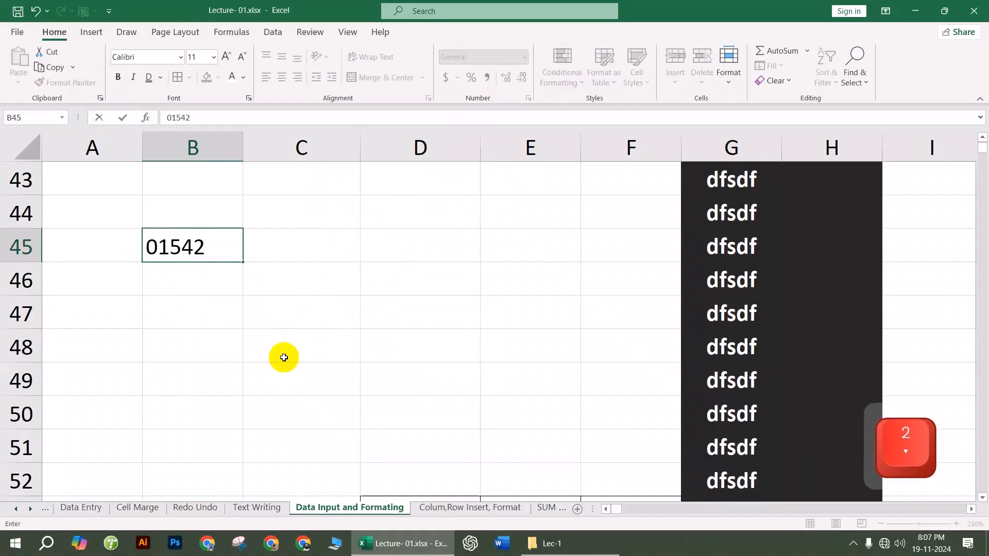
{"action": "left_click", "coordinate": [284, 357]}
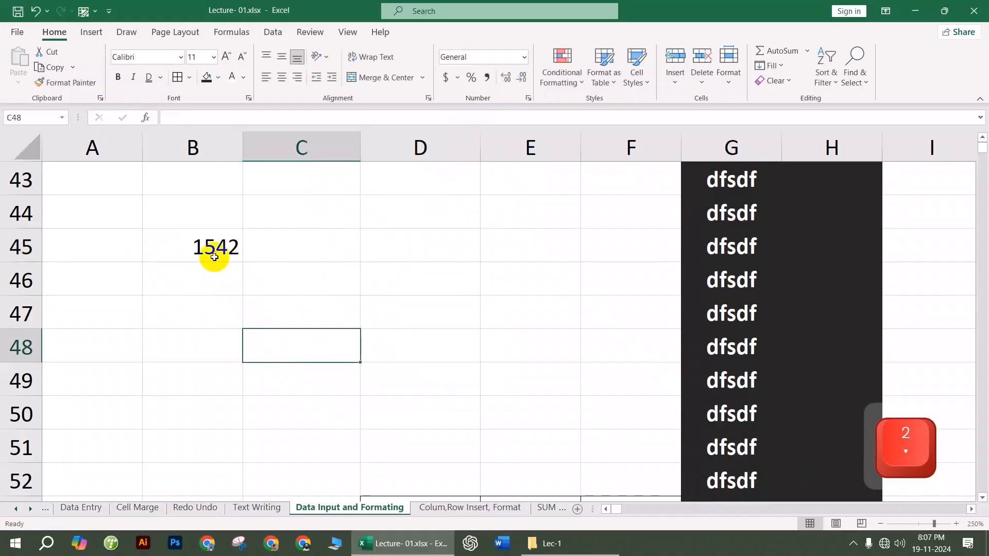
{"action": "left_click", "coordinate": [210, 259]}
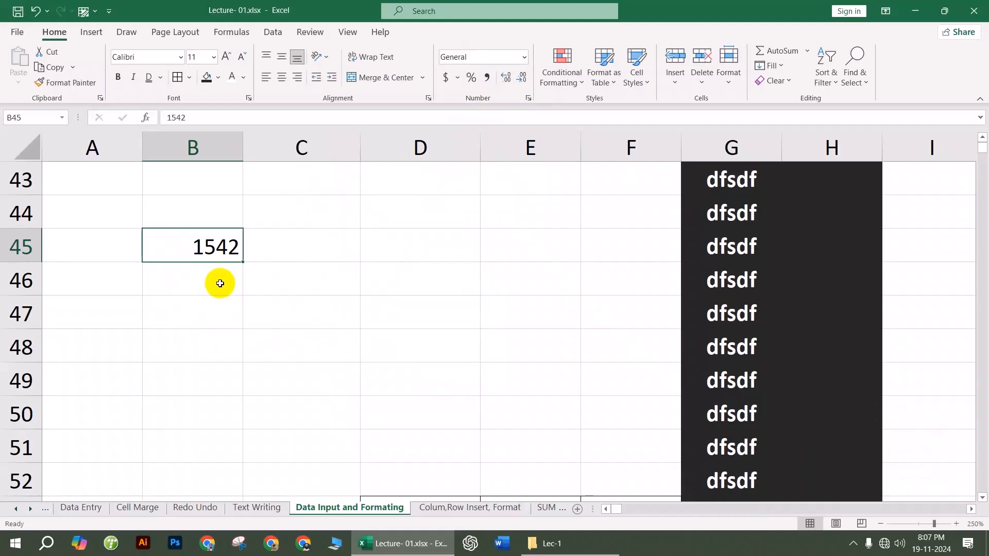
Step: Enter dashed phone numbers in B46 and B48, then autofit column B to fit them
{"action": "left_click", "coordinate": [221, 283]}
{"action": "type", "text": "015"}
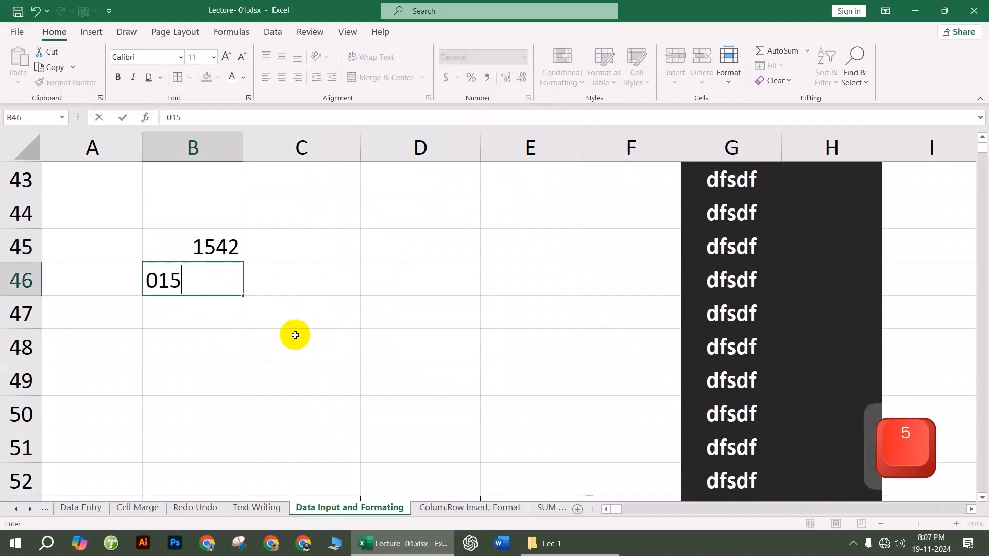
{"action": "type", "text": "-5415"}
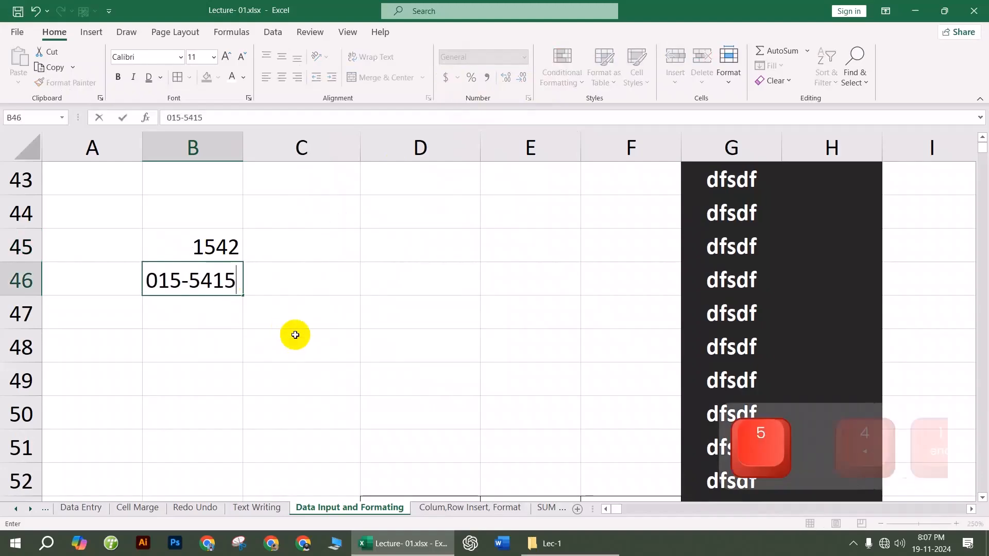
{"action": "left_click", "coordinate": [260, 435]}
{"action": "left_click", "coordinate": [192, 274]}
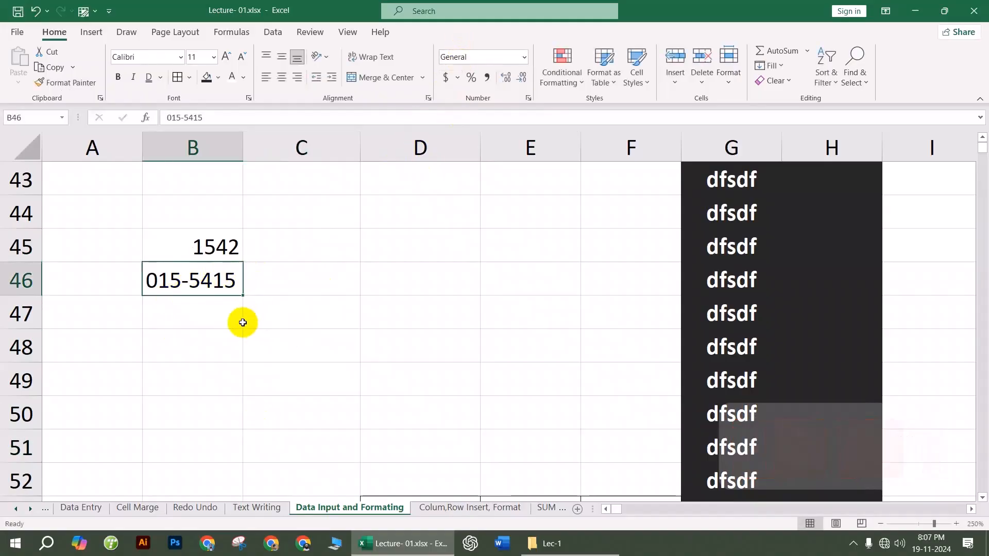
{"action": "left_click", "coordinate": [211, 338]}
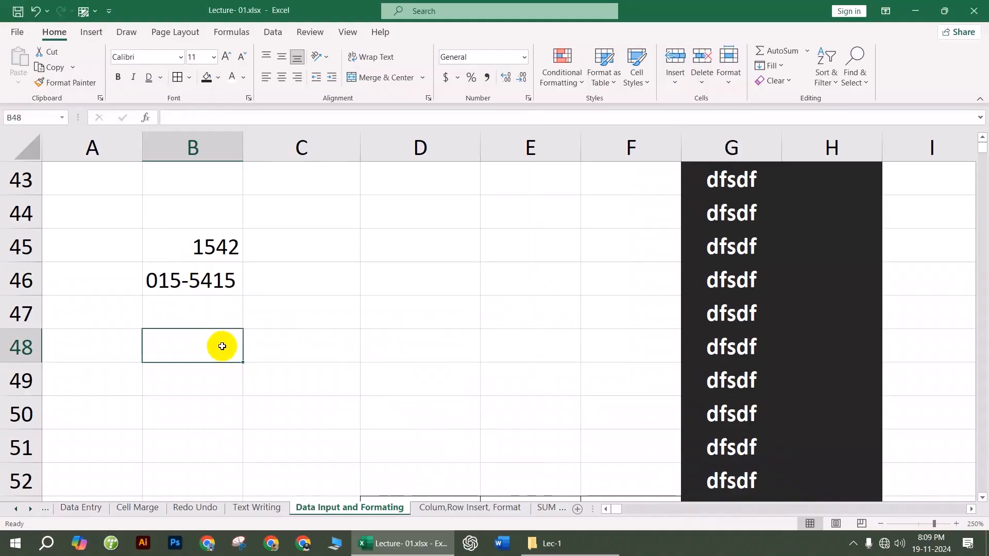
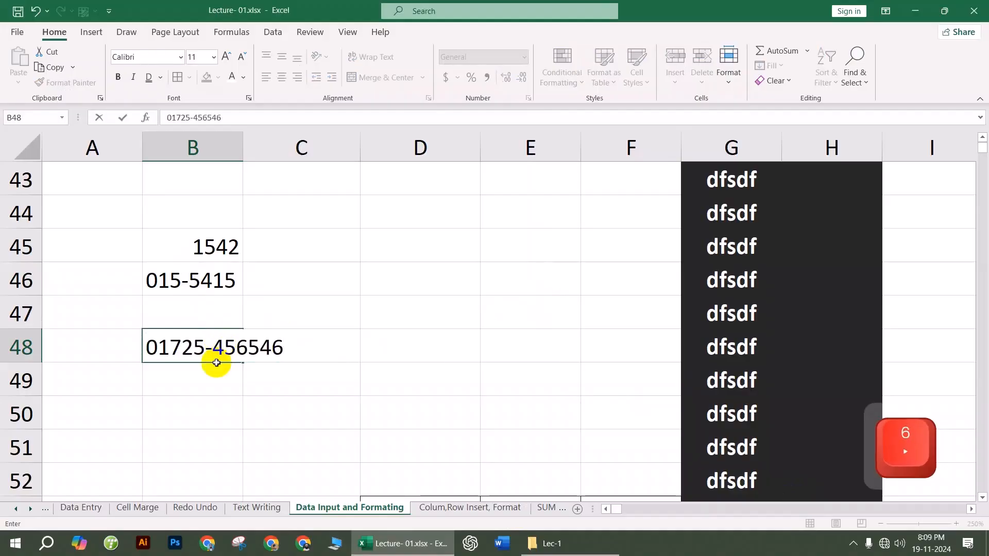
{"action": "left_click", "coordinate": [294, 402]}
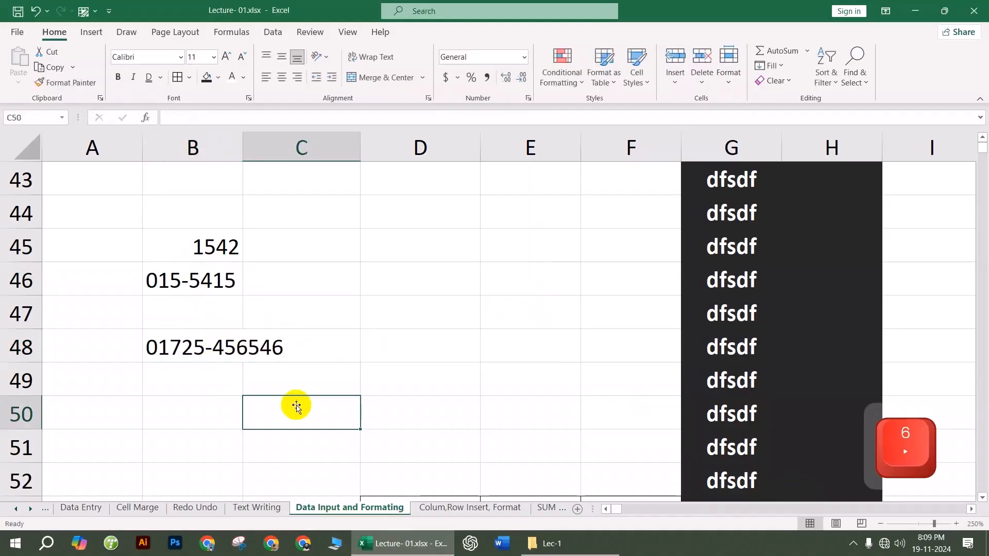
{"action": "double_click", "coordinate": [244, 148]}
{"action": "left_click", "coordinate": [417, 268]}
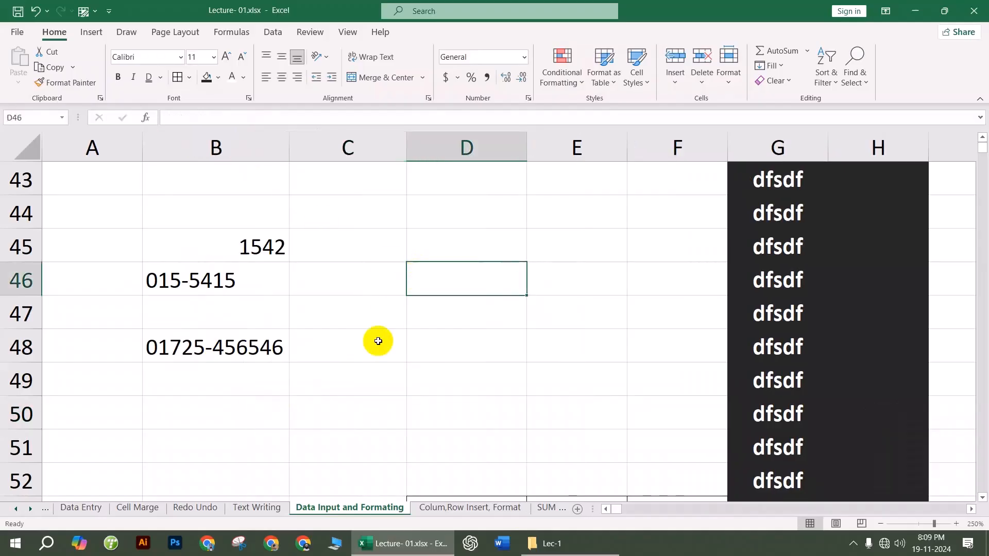
{"action": "left_click", "coordinate": [221, 372]}
{"action": "scroll", "coordinate": [261, 388], "scroll_direction": "down", "scroll_amount": 3}
{"action": "scroll", "coordinate": [248, 322], "scroll_direction": "up", "scroll_amount": 2}
{"action": "left_click_drag", "start_coordinate": [221, 287], "coordinate": [223, 414]}
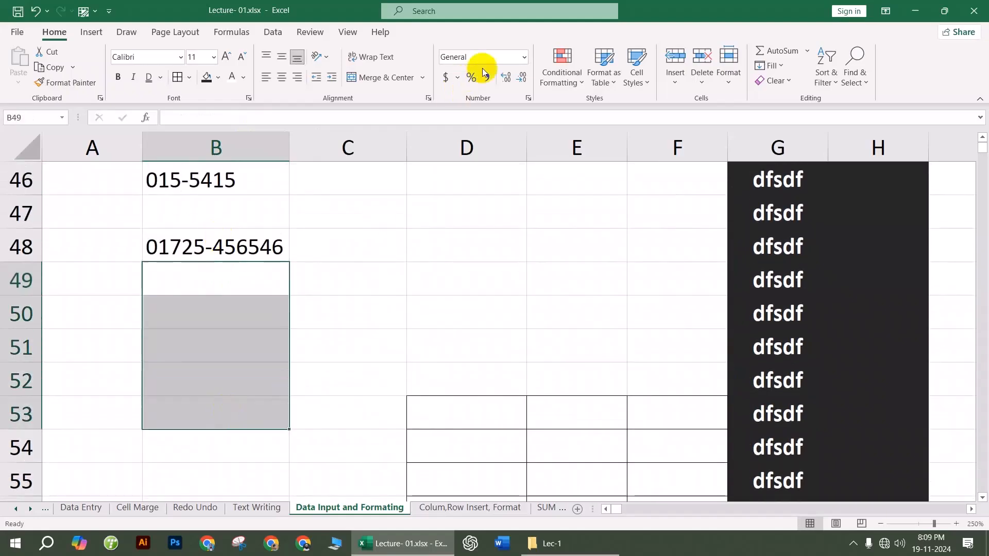
{"action": "left_click", "coordinate": [524, 58]}
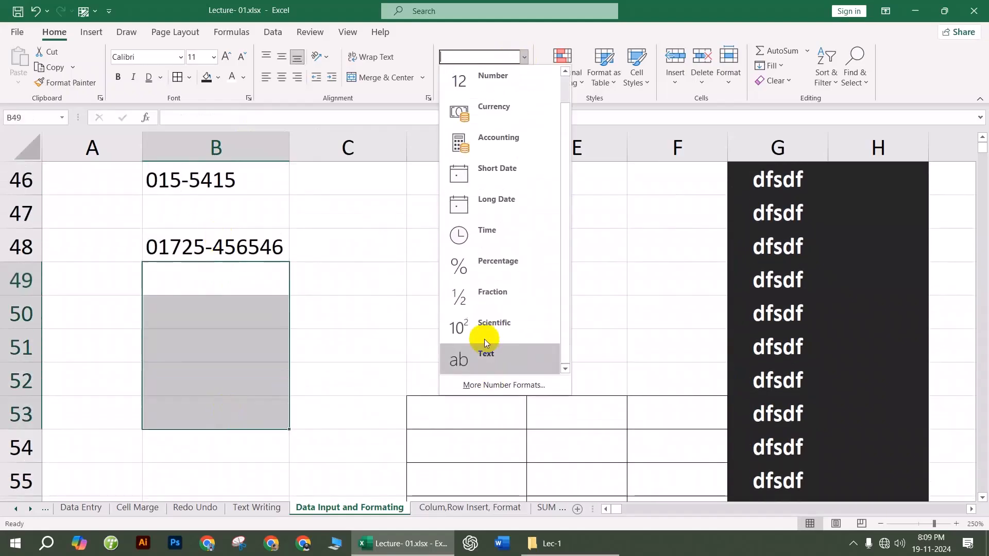
{"action": "right_click", "coordinate": [232, 309]}
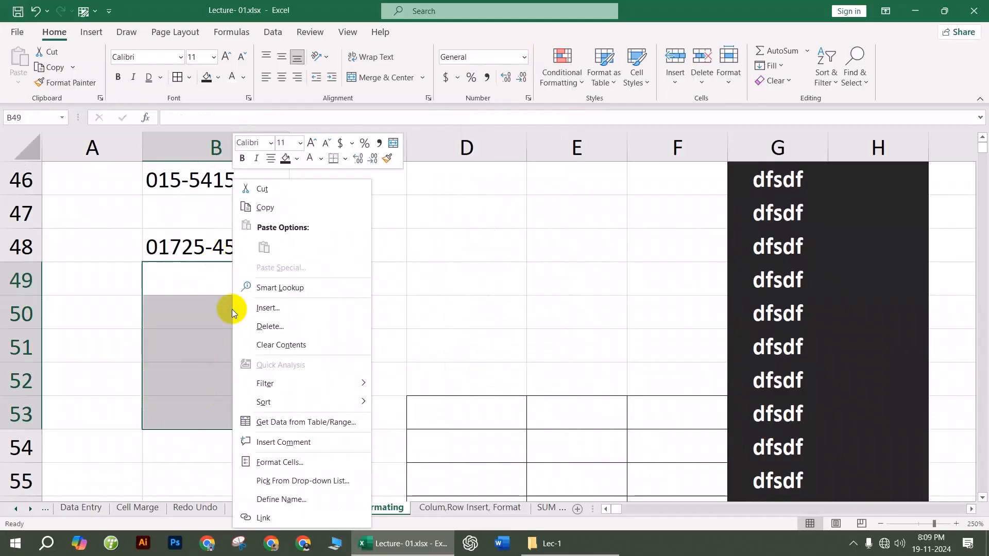
{"action": "left_click", "coordinate": [292, 462]}
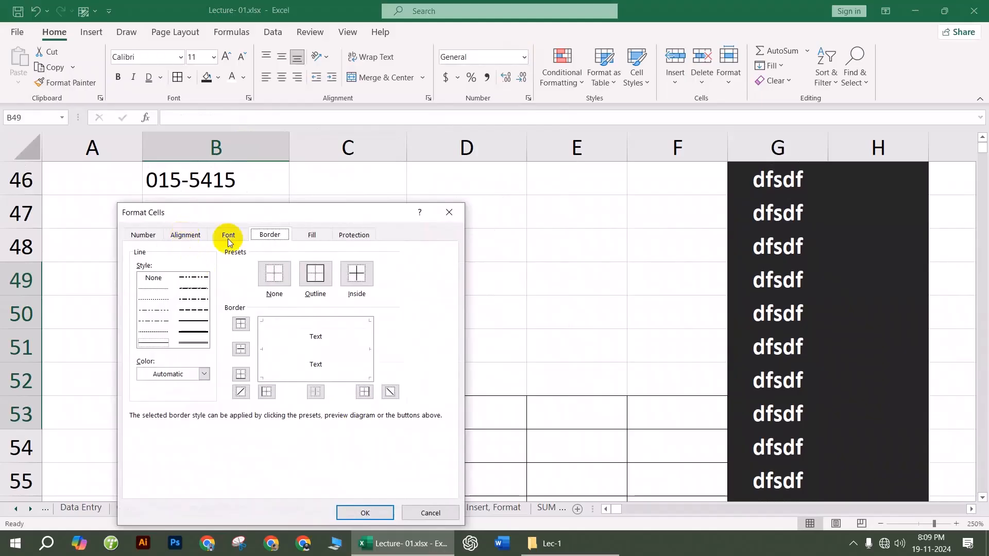
{"action": "left_click", "coordinate": [449, 212]}
{"action": "scroll", "coordinate": [375, 283], "scroll_direction": "down", "scroll_amount": 1}
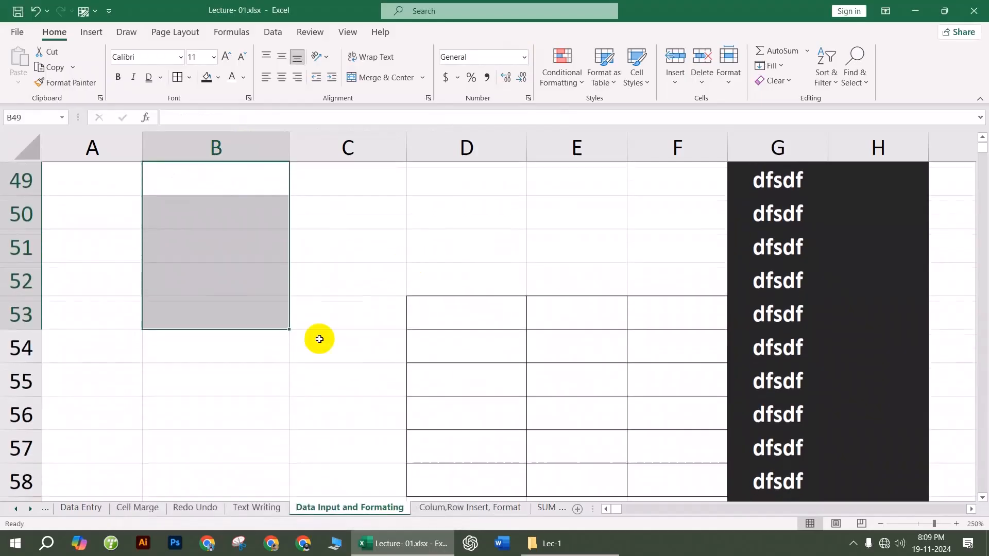
{"action": "scroll", "coordinate": [309, 309], "scroll_direction": "up", "scroll_amount": 1}
{"action": "right_click", "coordinate": [233, 317]}
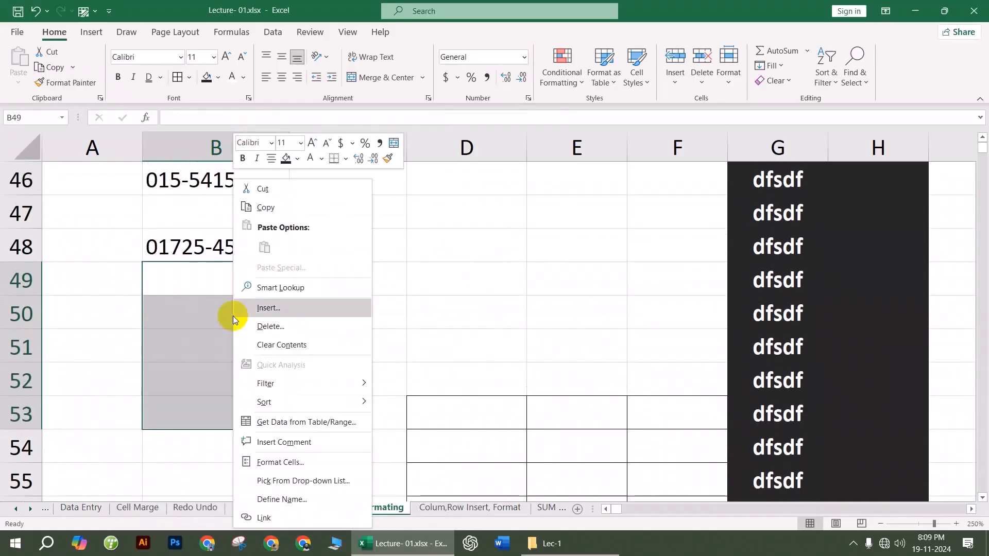
{"action": "left_click", "coordinate": [279, 462]}
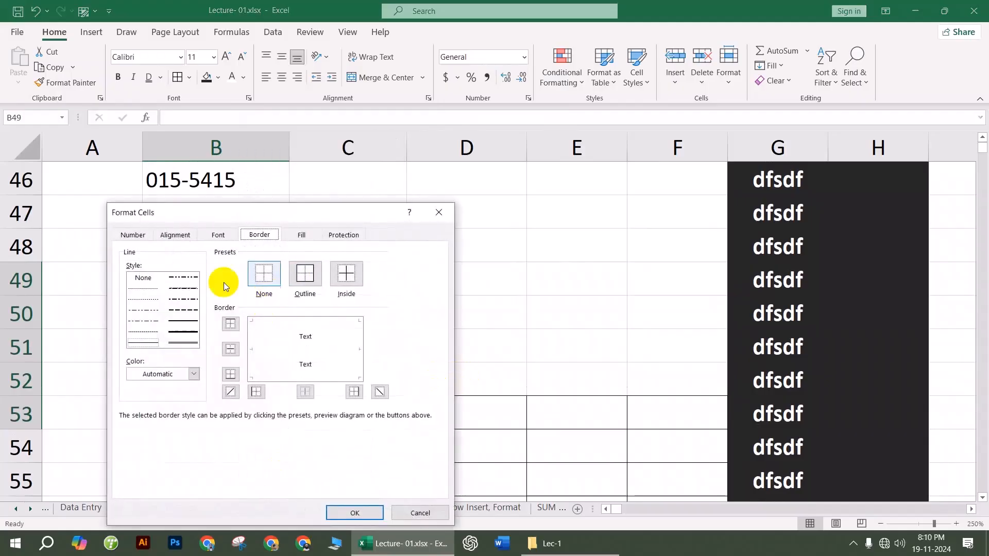
{"action": "left_click_drag", "start_coordinate": [312, 212], "coordinate": [512, 124]}
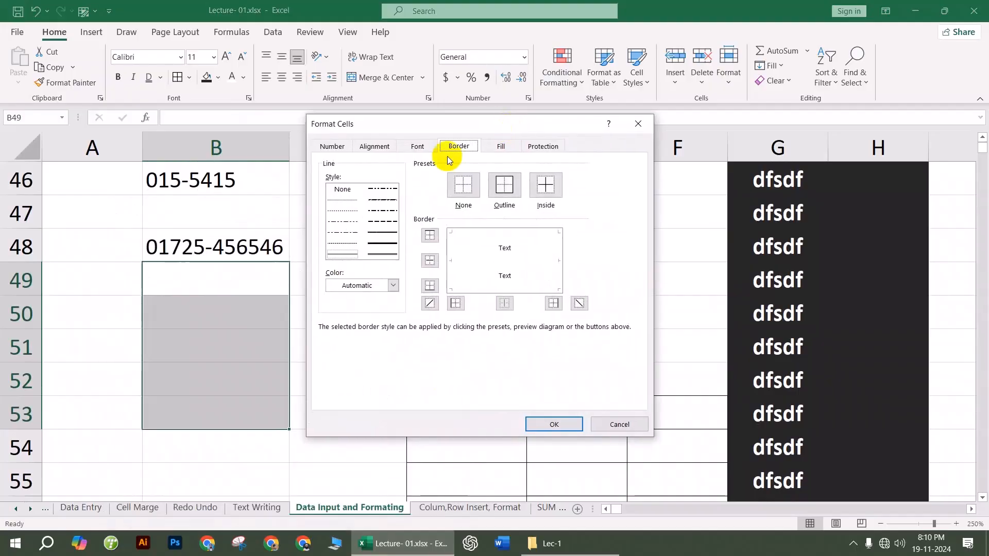
{"action": "left_click", "coordinate": [332, 147]}
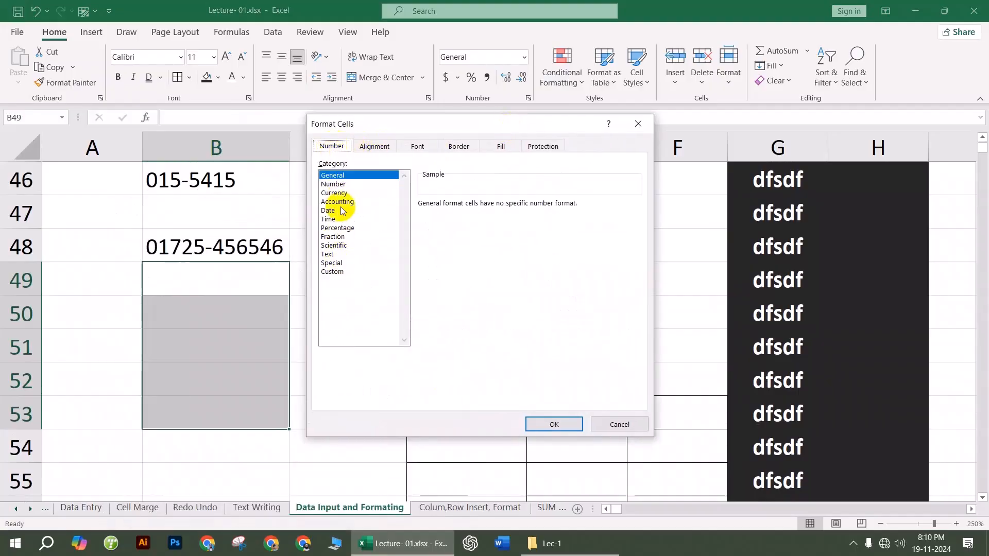
{"action": "left_click", "coordinate": [366, 146]}
{"action": "left_click", "coordinate": [429, 149]}
{"action": "left_click", "coordinate": [456, 146]}
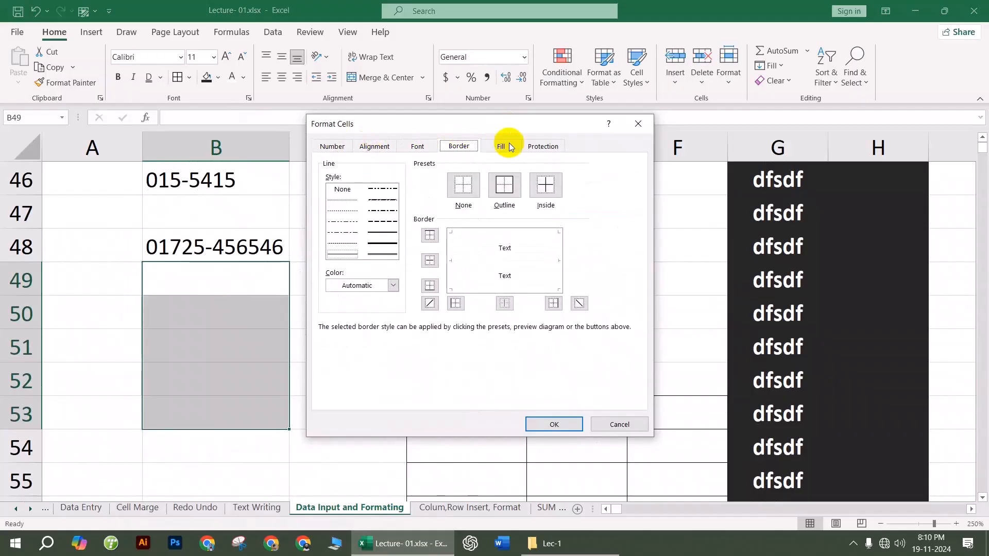
{"action": "left_click", "coordinate": [502, 147]}
{"action": "left_click", "coordinate": [549, 146]}
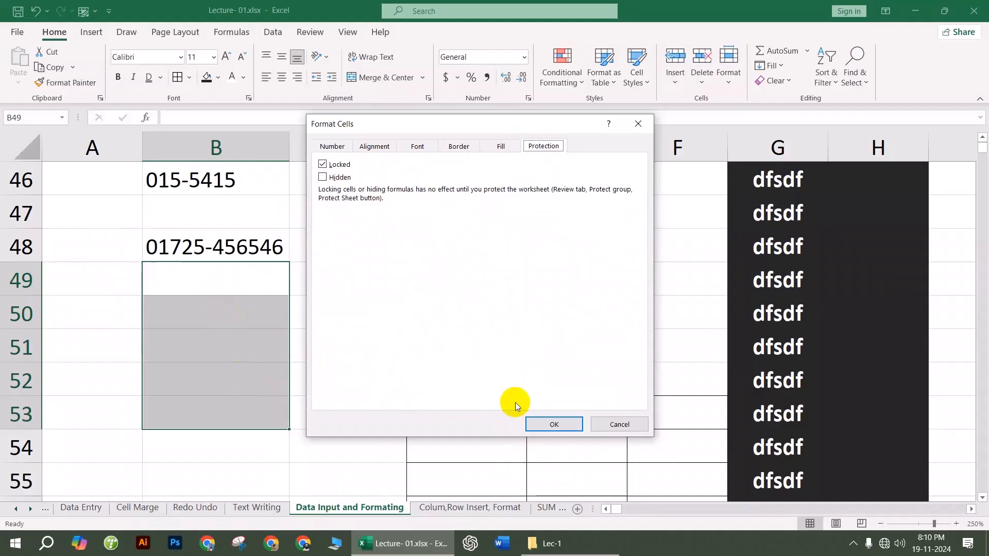
{"action": "left_click", "coordinate": [560, 430]}
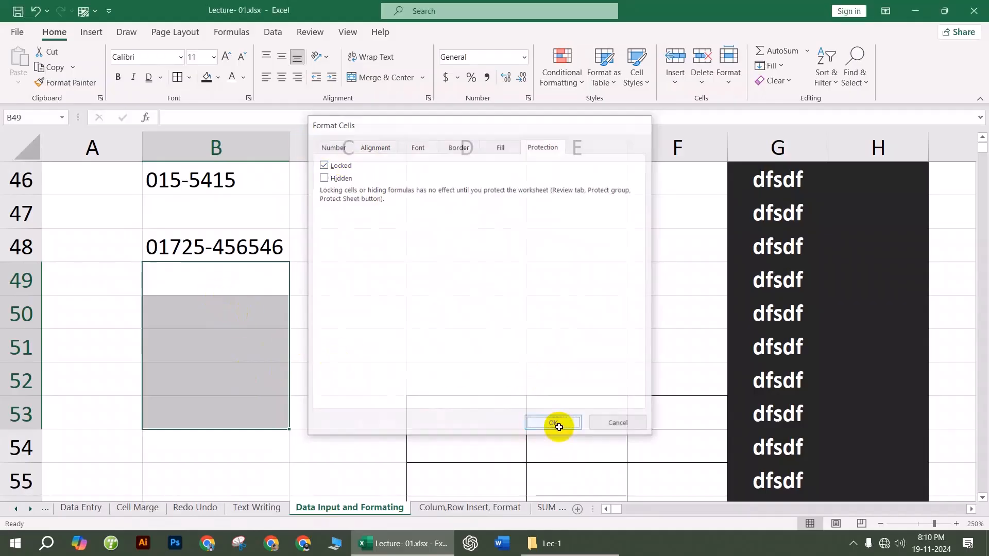
{"action": "left_click", "coordinate": [456, 323]}
Step: Type the sample text dfdcf into cell B50
{"action": "left_click", "coordinate": [258, 315]}
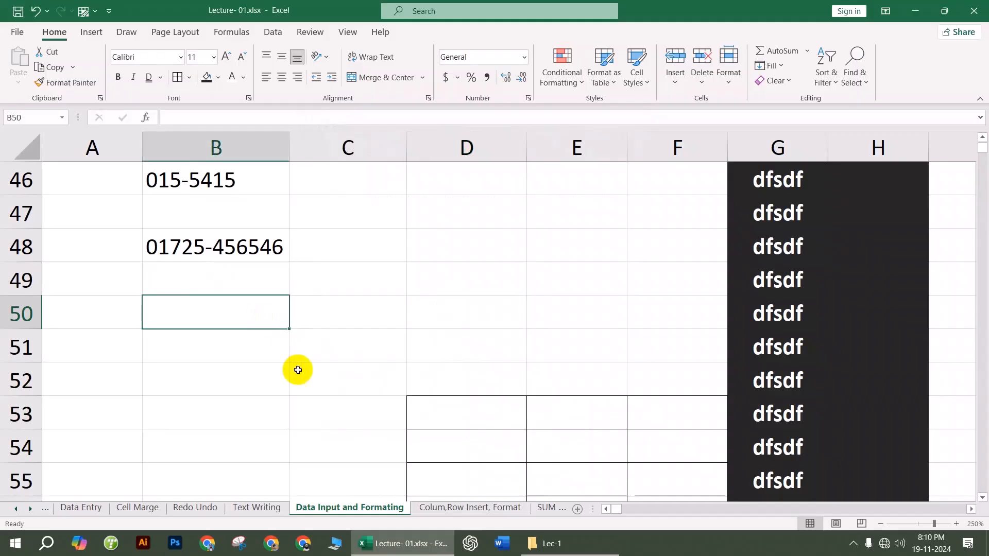
{"action": "type", "text": "dfdcf"}
{"action": "left_click", "coordinate": [355, 345]}
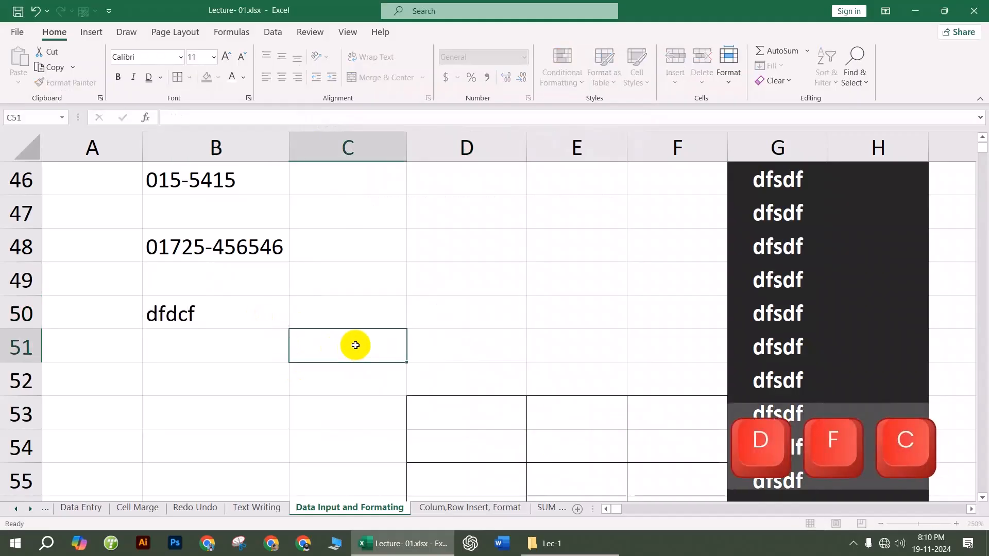
{"action": "left_click", "coordinate": [220, 324]}
{"action": "left_click", "coordinate": [226, 378]}
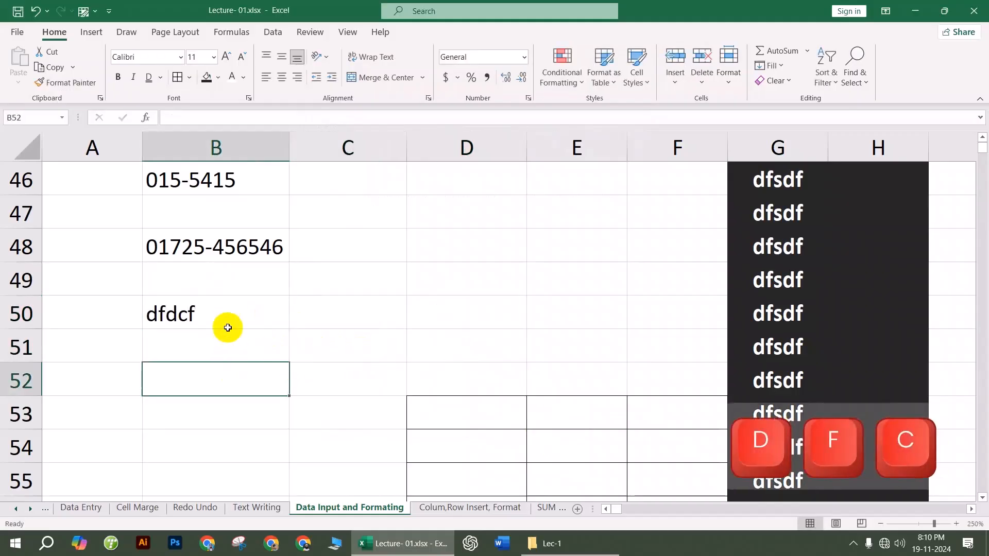
Step: Open Format Cells for B50:B53 and close it without changes
{"action": "left_click_drag", "start_coordinate": [221, 311], "coordinate": [220, 402]}
{"action": "left_click", "coordinate": [321, 286]}
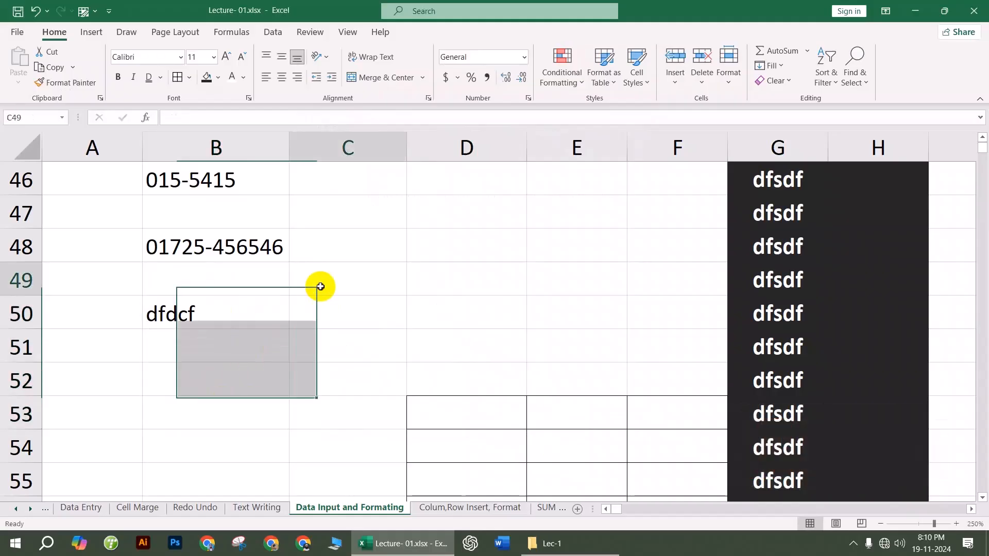
{"action": "left_click_drag", "start_coordinate": [221, 319], "coordinate": [220, 396]}
{"action": "right_click", "coordinate": [222, 384]}
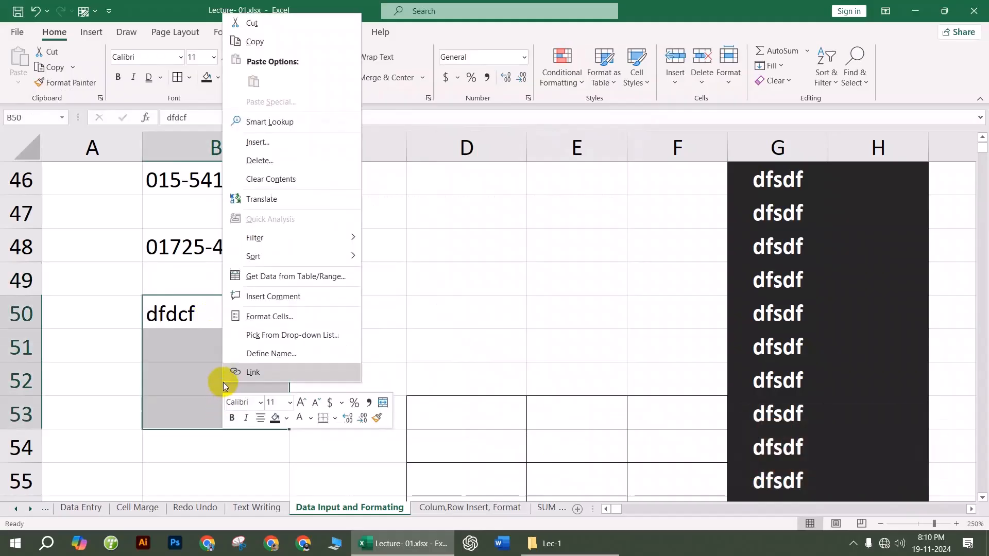
{"action": "left_click", "coordinate": [281, 316]}
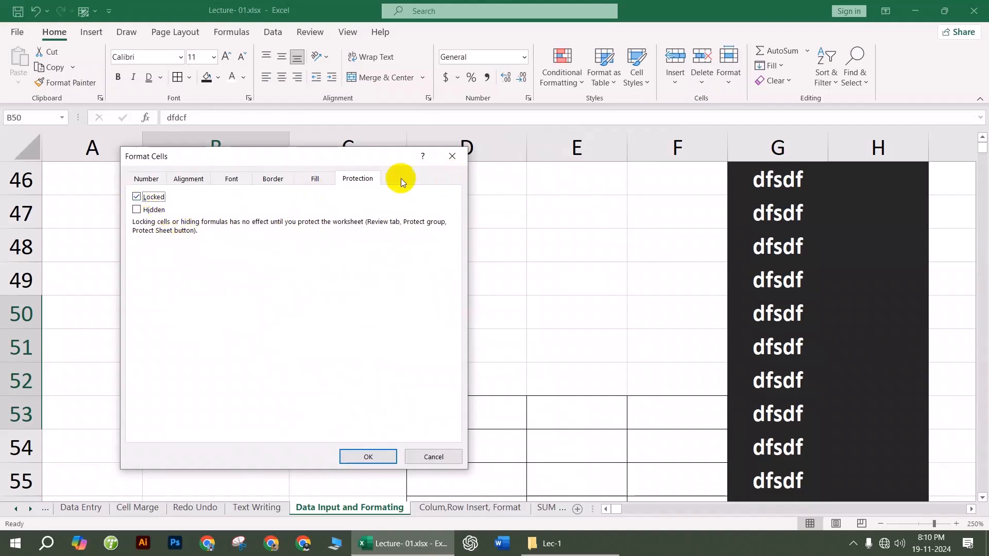
{"action": "left_click", "coordinate": [441, 163]}
{"action": "left_click", "coordinate": [368, 306]}
{"action": "scroll", "coordinate": [415, 286], "scroll_direction": "up", "scroll_amount": 2}
{"action": "scroll", "coordinate": [415, 287], "scroll_direction": "down", "scroll_amount": 6}
{"action": "scroll", "coordinate": [304, 331], "scroll_direction": "up", "scroll_amount": 5}
Step: Apply the Text number format to cells D45:D50 via Format Cells
{"action": "left_click", "coordinate": [198, 407]}
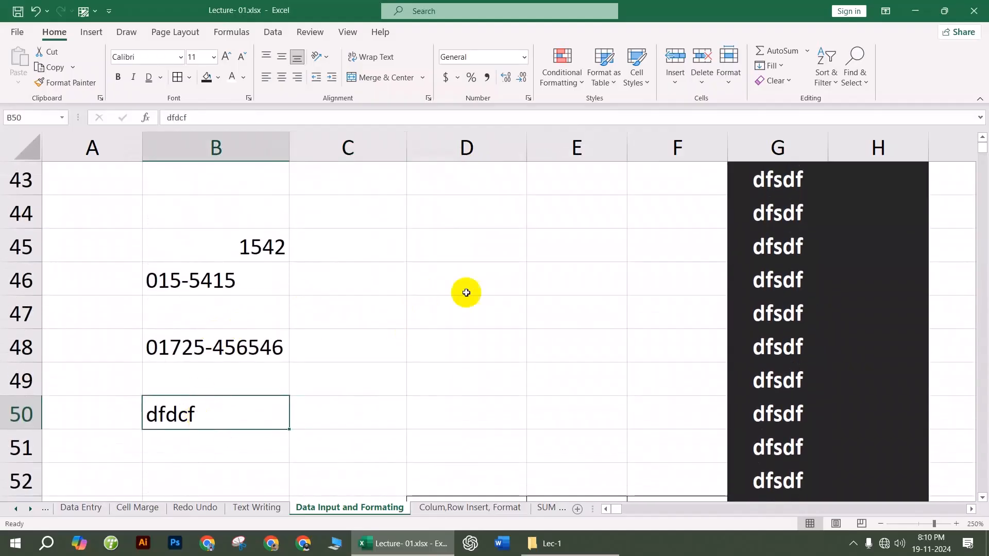
{"action": "left_click_drag", "start_coordinate": [450, 247], "coordinate": [468, 407]}
{"action": "right_click", "coordinate": [472, 386]}
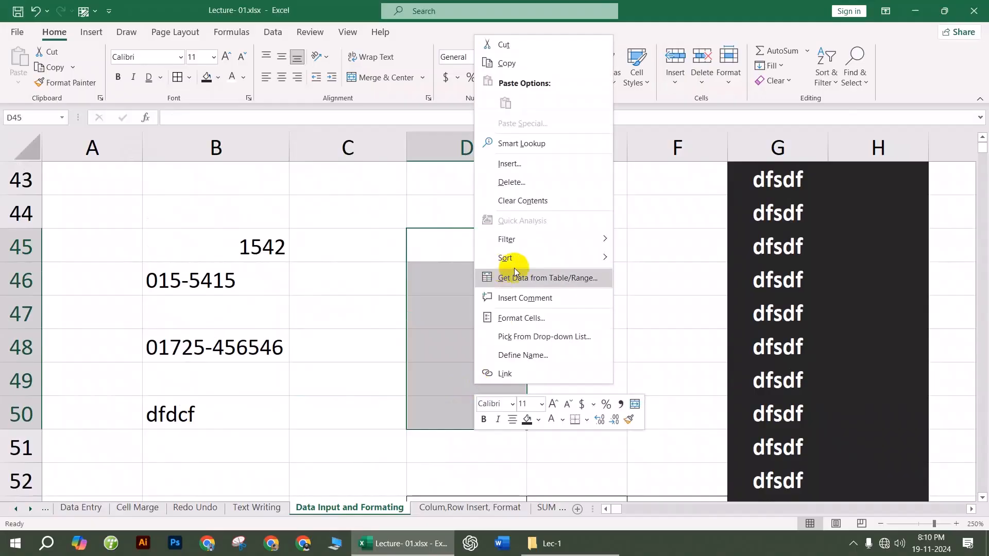
{"action": "left_click", "coordinate": [525, 319]}
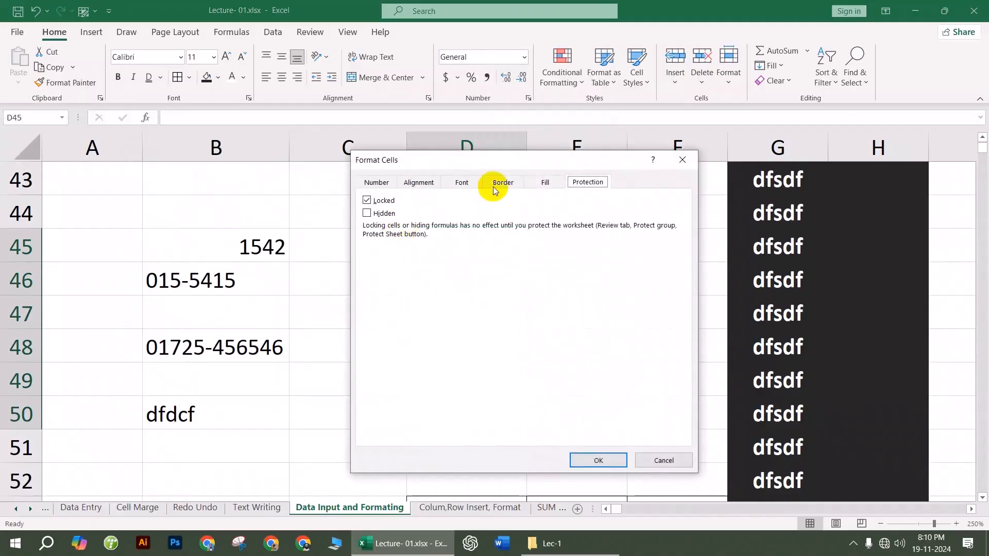
{"action": "left_click", "coordinate": [387, 182]}
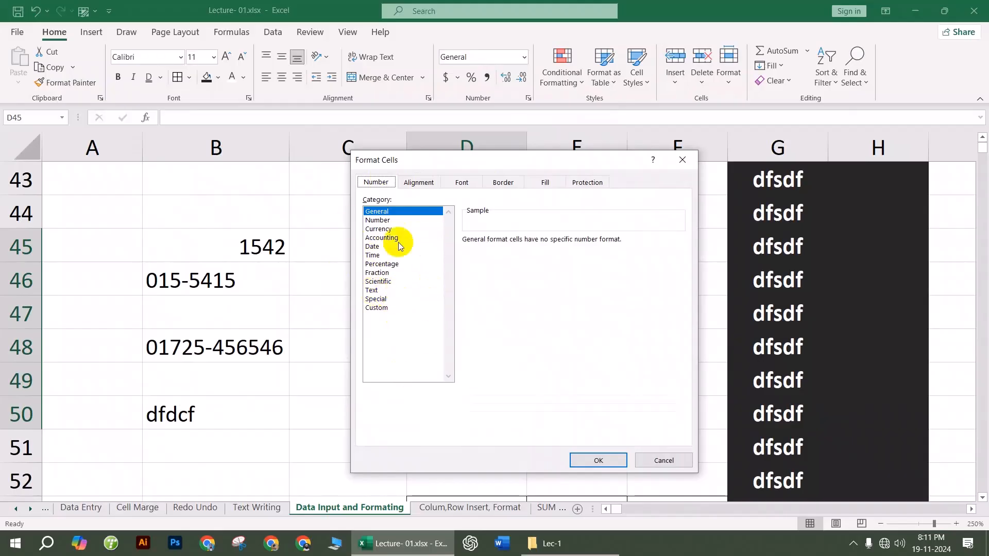
{"action": "left_click", "coordinate": [379, 290]}
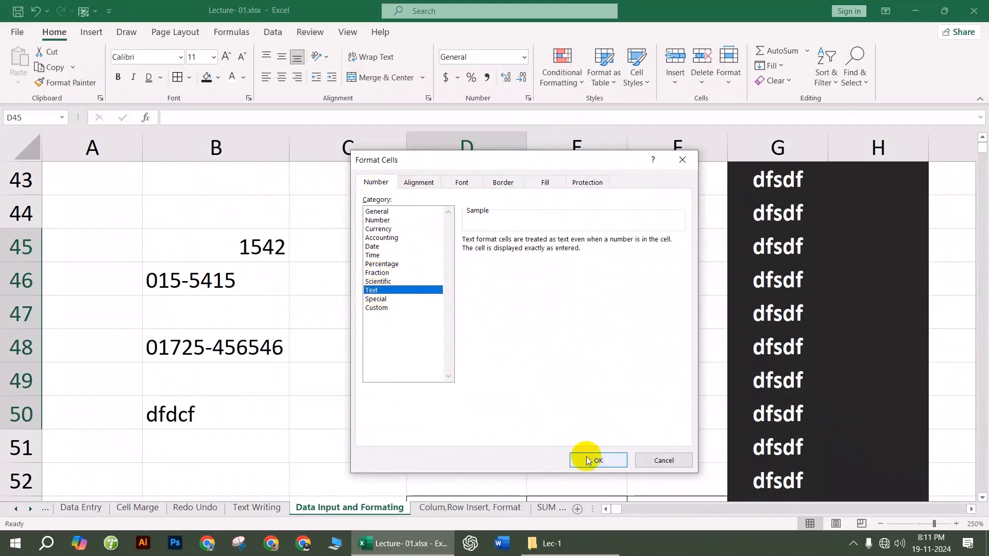
{"action": "left_click", "coordinate": [584, 459]}
Step: Enter 020.6 in D46 and 0454 in D47
{"action": "left_click", "coordinate": [454, 286]}
{"action": "type", "text": "020.6"}
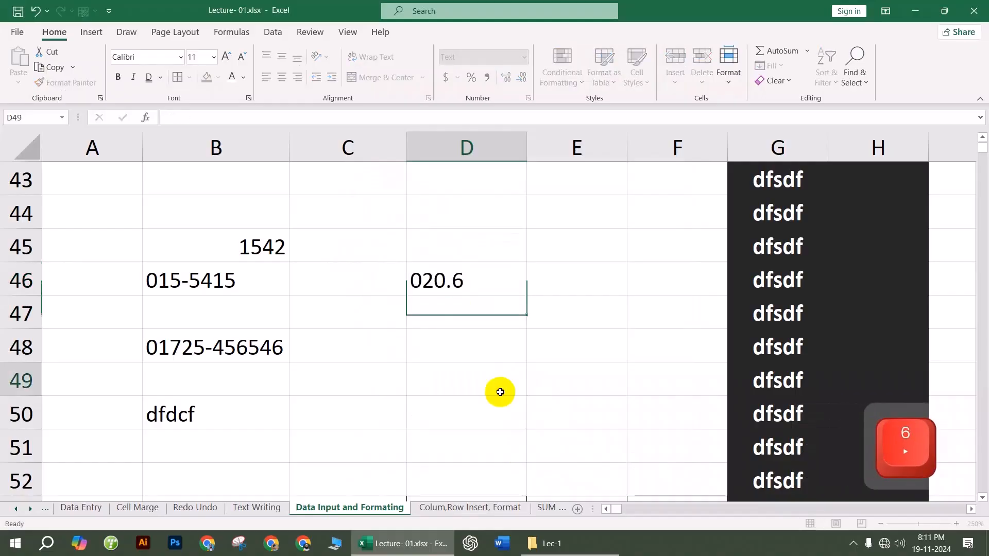
{"action": "left_click", "coordinate": [500, 391]}
{"action": "left_click", "coordinate": [466, 311]}
{"action": "type", "text": "0454"}
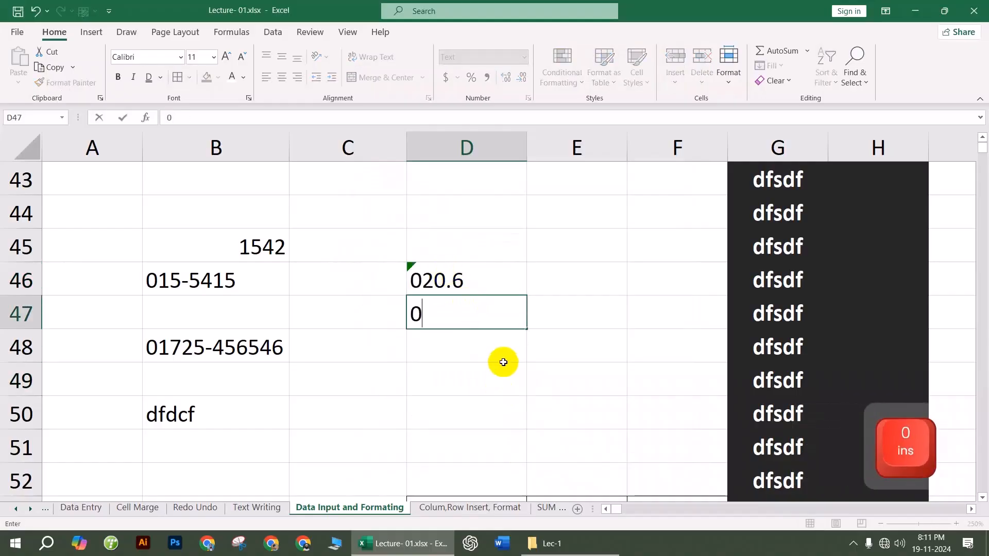
{"action": "left_click", "coordinate": [503, 364]}
Step: Dismiss the number-stored-as-text warning on D47 with Ignore Error
{"action": "left_click", "coordinate": [428, 307]}
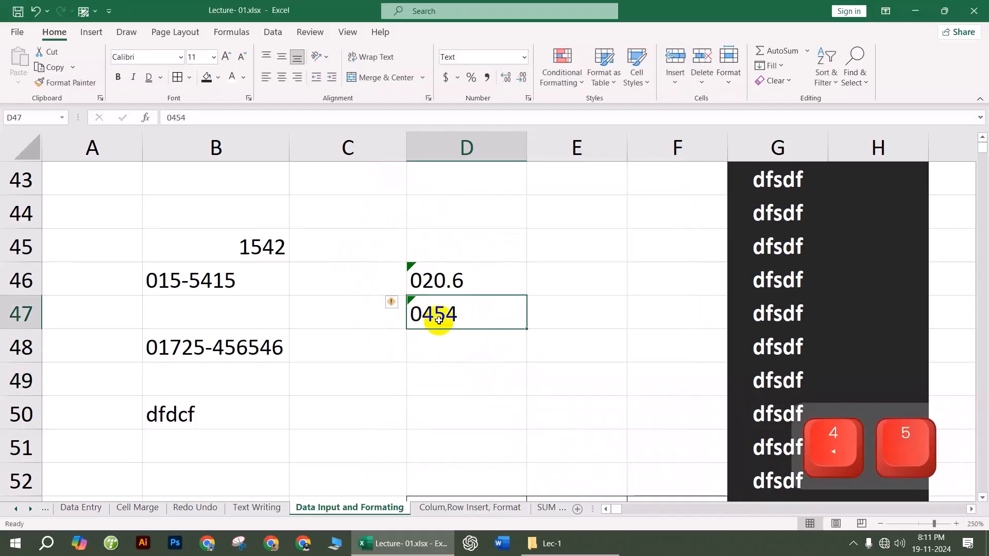
{"action": "left_click", "coordinate": [390, 302]}
{"action": "left_click", "coordinate": [432, 367]}
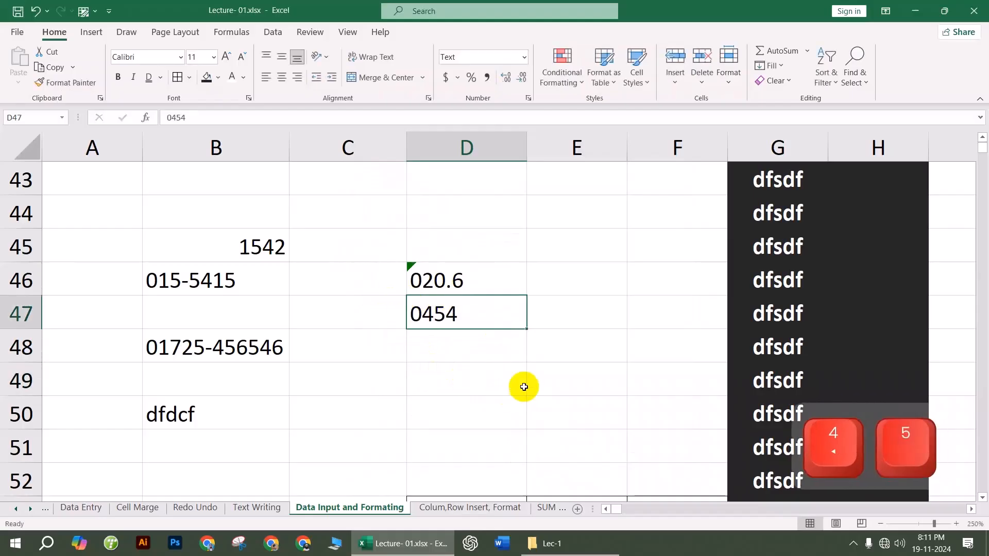
{"action": "left_click", "coordinate": [419, 275]}
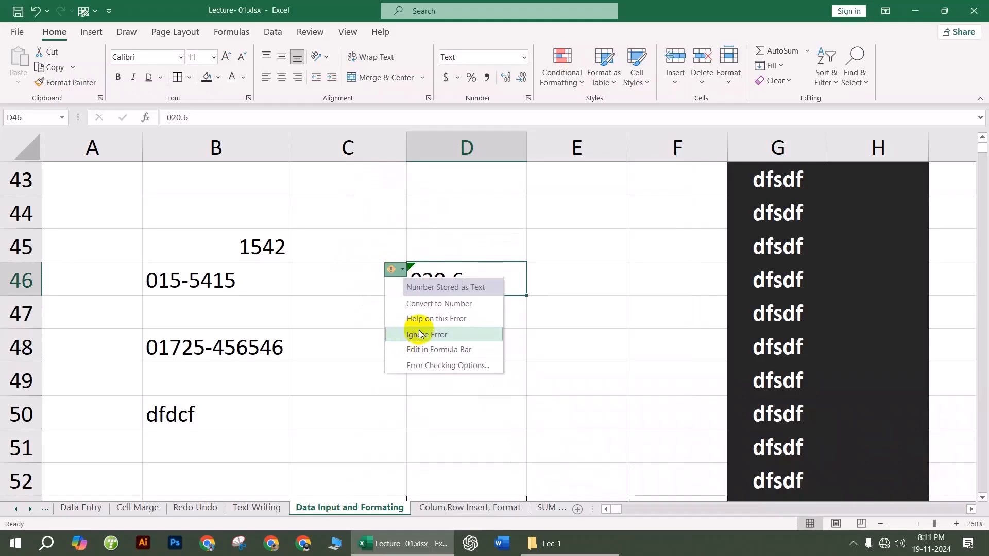
{"action": "left_click", "coordinate": [559, 314]}
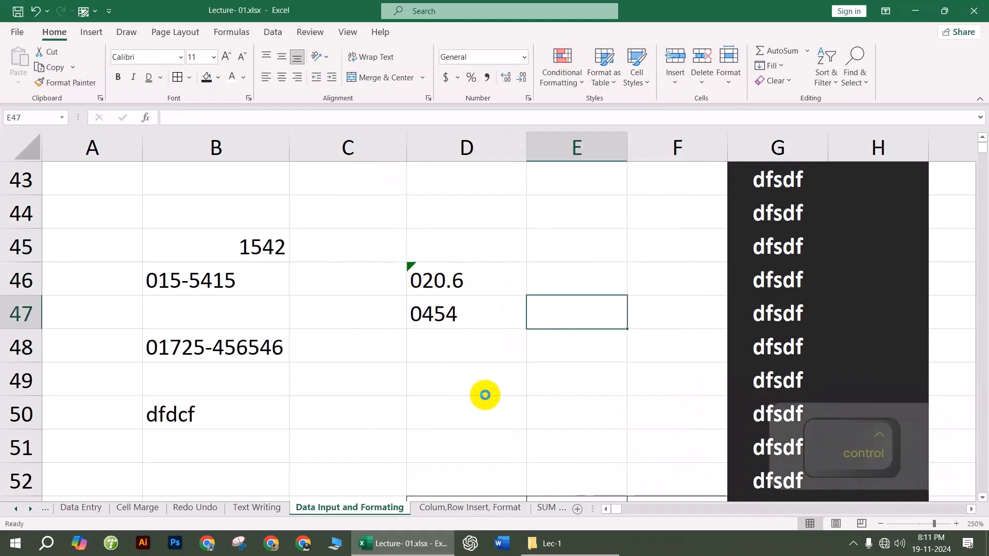
Step: Preview the sheet in Print view with AnyDesk Printer, landscape and Letter paper, then return to the worksheet
{"action": "key", "text": "ctrl+p"}
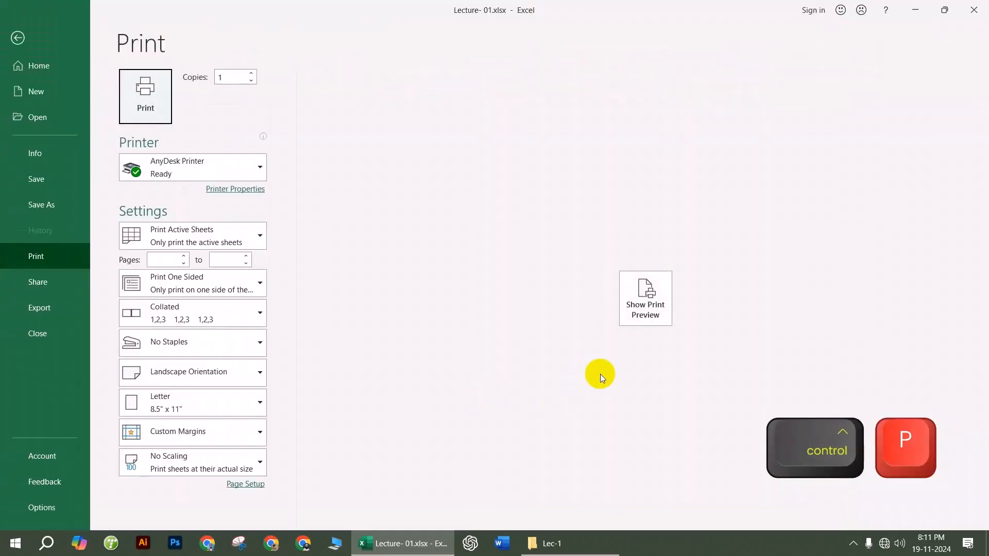
{"action": "left_click", "coordinate": [655, 303]}
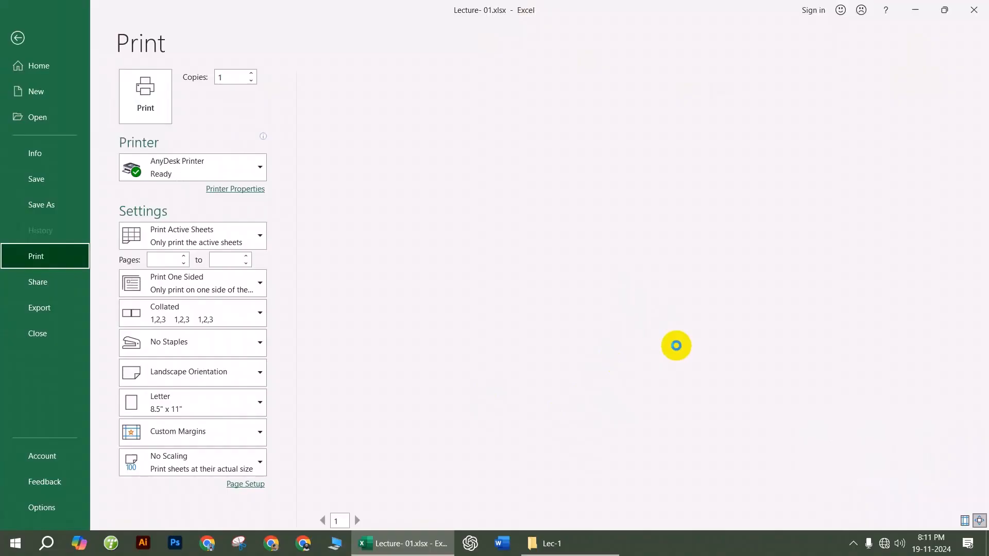
{"action": "left_click", "coordinate": [20, 38]}
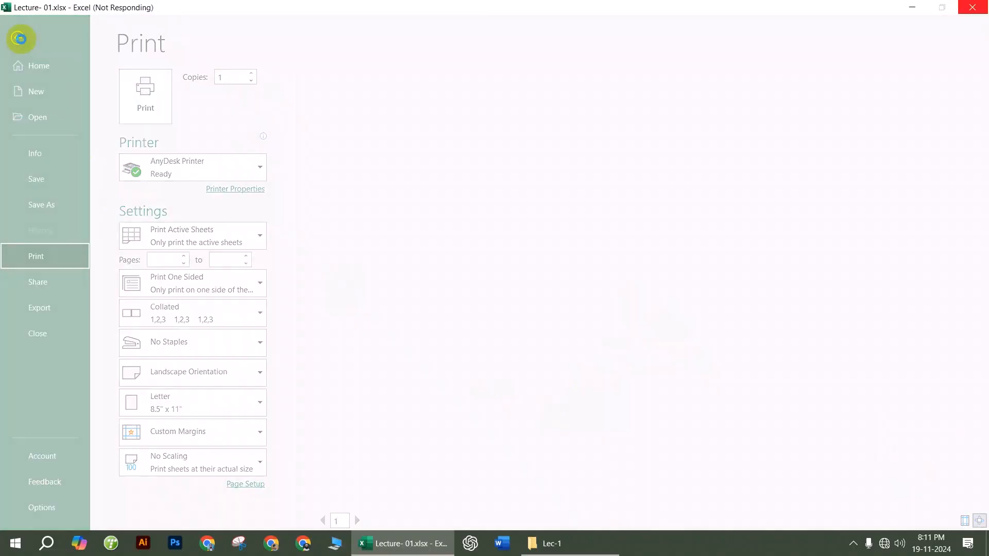
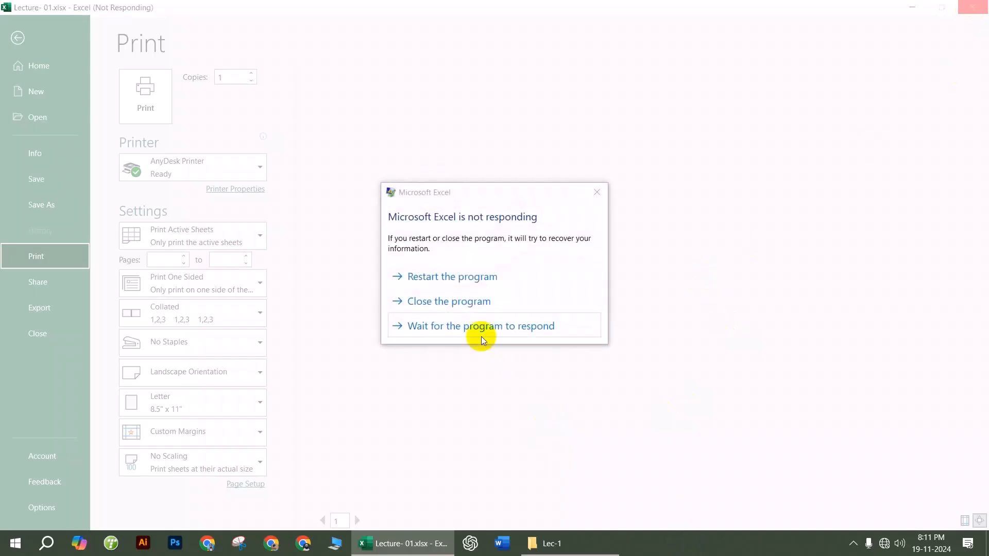
Step: Close the unresponsive Excel and force-end the Microsoft Excel process in Task Manager
{"action": "left_click", "coordinate": [452, 307]}
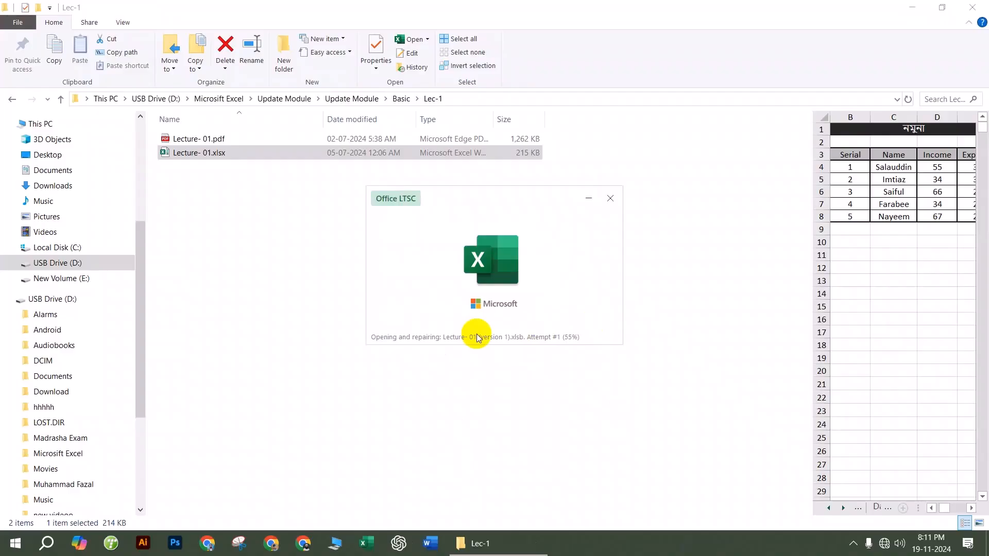
{"action": "right_click", "coordinate": [650, 551]}
{"action": "left_click", "coordinate": [675, 476]}
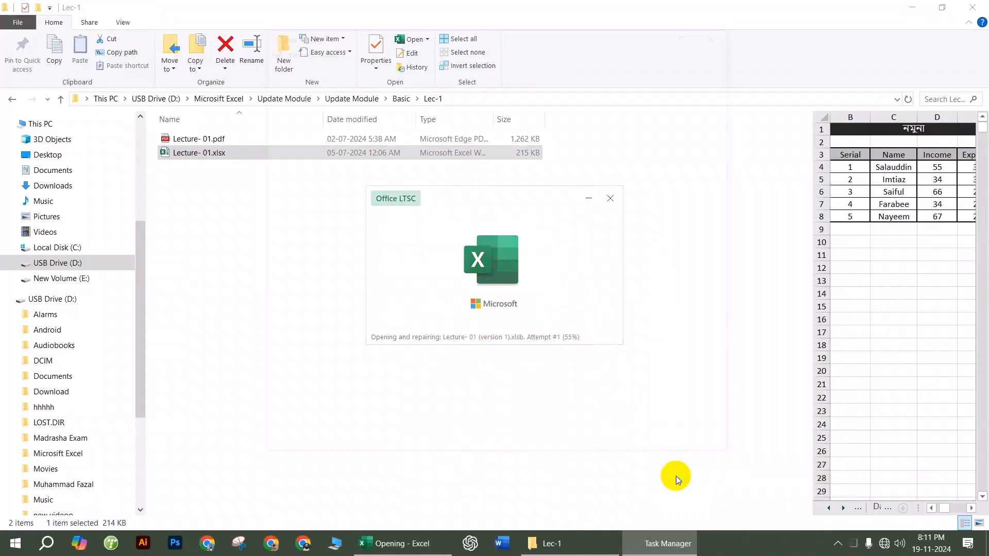
{"action": "left_click", "coordinate": [317, 163]}
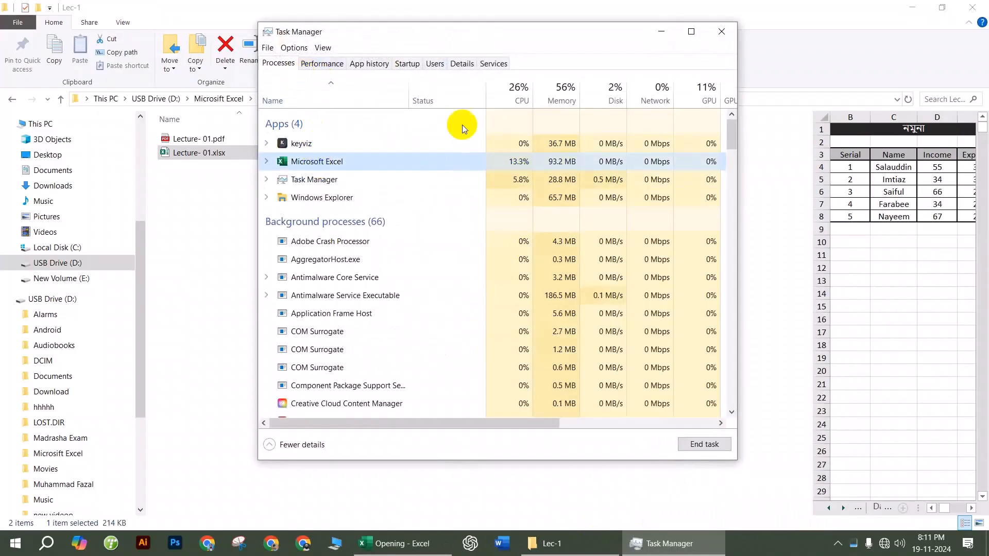
{"action": "left_click", "coordinate": [705, 445]}
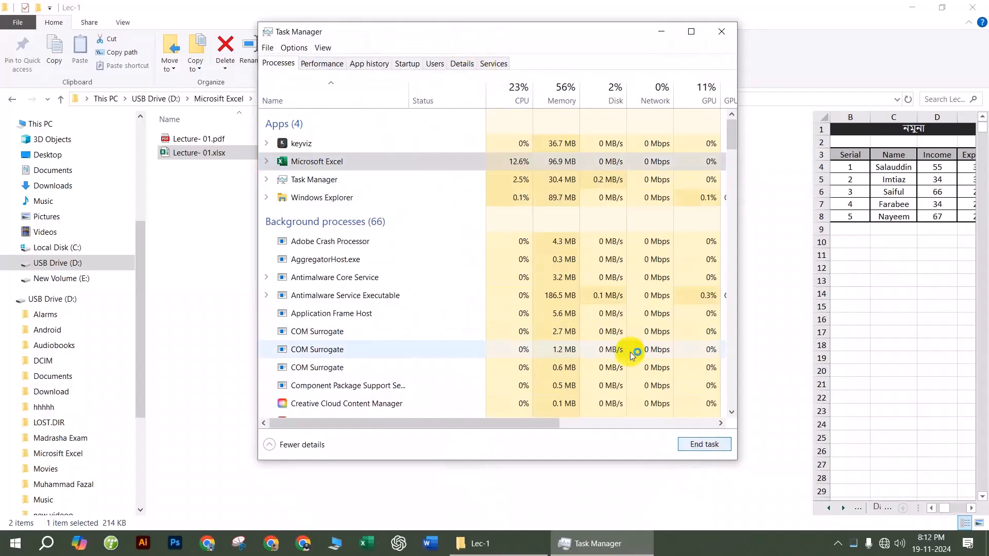
{"action": "left_click", "coordinate": [711, 40]}
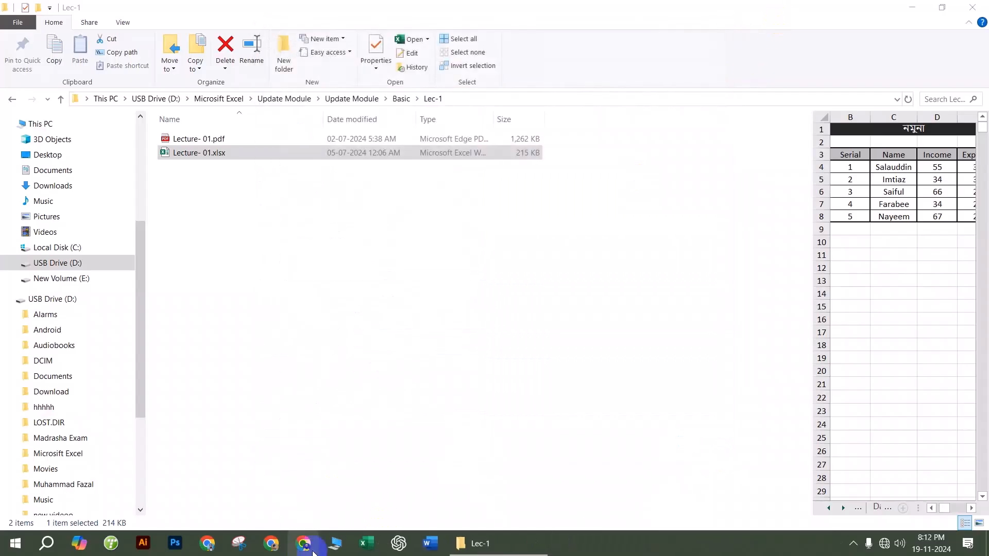
Step: Relaunch Excel, open Lecture- 01.xlsx from Recent and discard the recovered file versions
{"action": "left_click", "coordinate": [355, 545]}
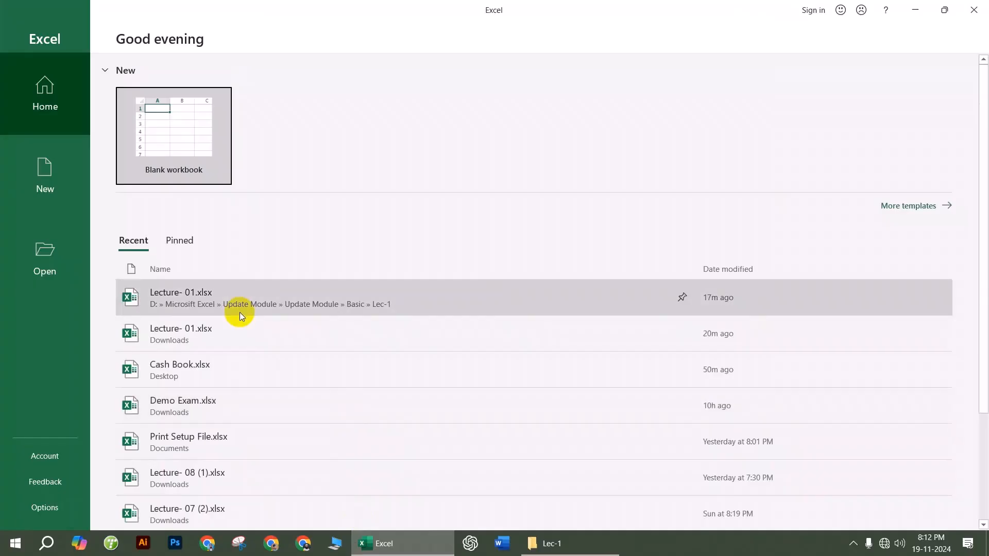
{"action": "left_click", "coordinate": [245, 300]}
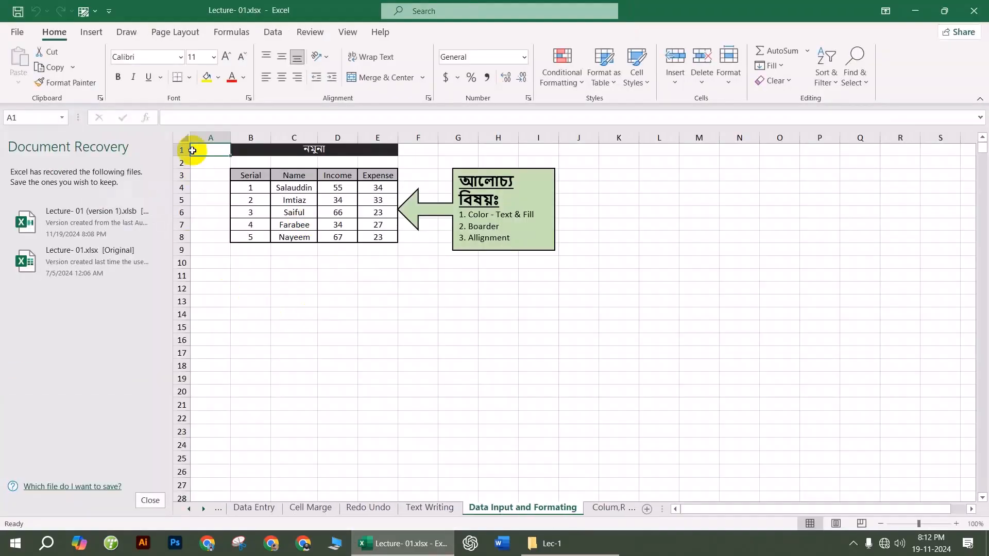
{"action": "left_click", "coordinate": [150, 499]}
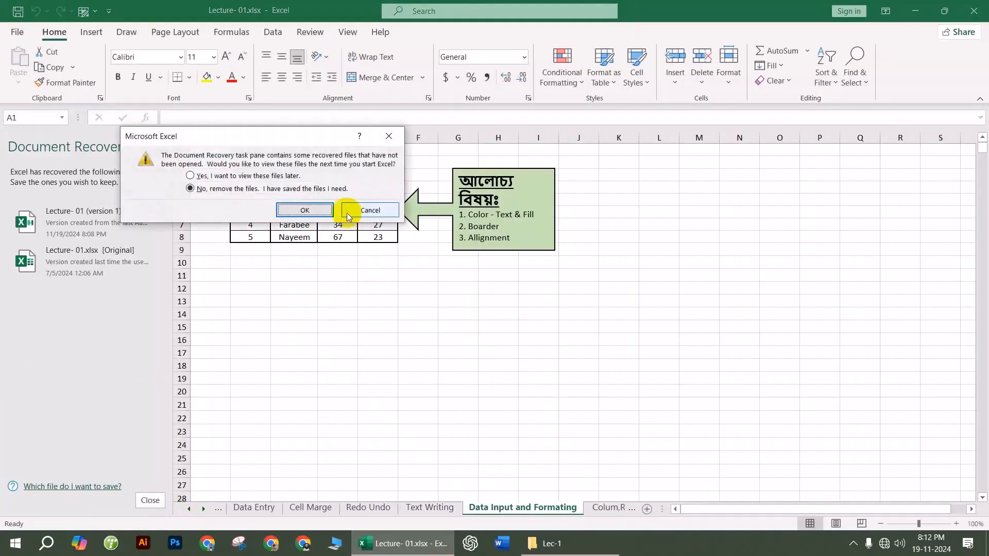
{"action": "left_click", "coordinate": [319, 209]}
{"action": "left_click", "coordinate": [404, 312]}
{"action": "scroll", "coordinate": [391, 349], "scroll_direction": "down", "scroll_amount": 9}
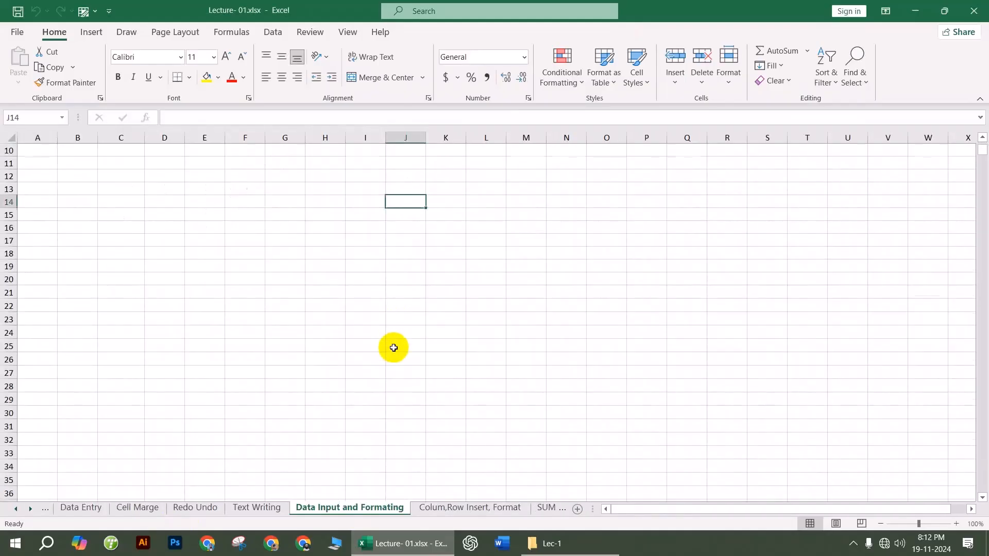
Step: Enter 10% in cell E36 of the Data Input and Formating sheet
{"action": "left_click", "coordinate": [314, 230]}
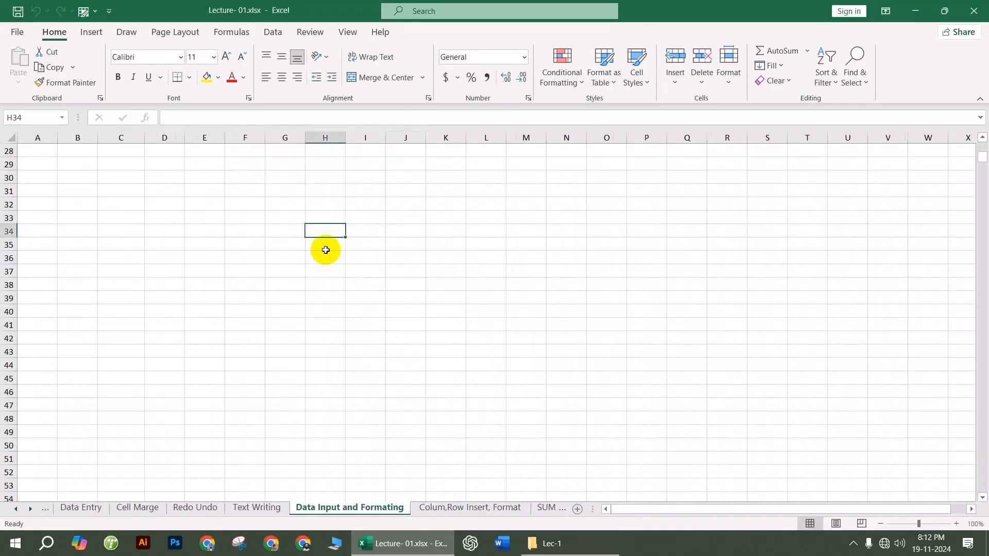
{"action": "scroll", "coordinate": [325, 249], "scroll_direction": "up", "scroll_amount": 3, "text": "ctrl"}
{"action": "scroll", "coordinate": [326, 250], "scroll_direction": "up", "scroll_amount": 1, "text": "ctrl"}
{"action": "left_click", "coordinate": [320, 227]}
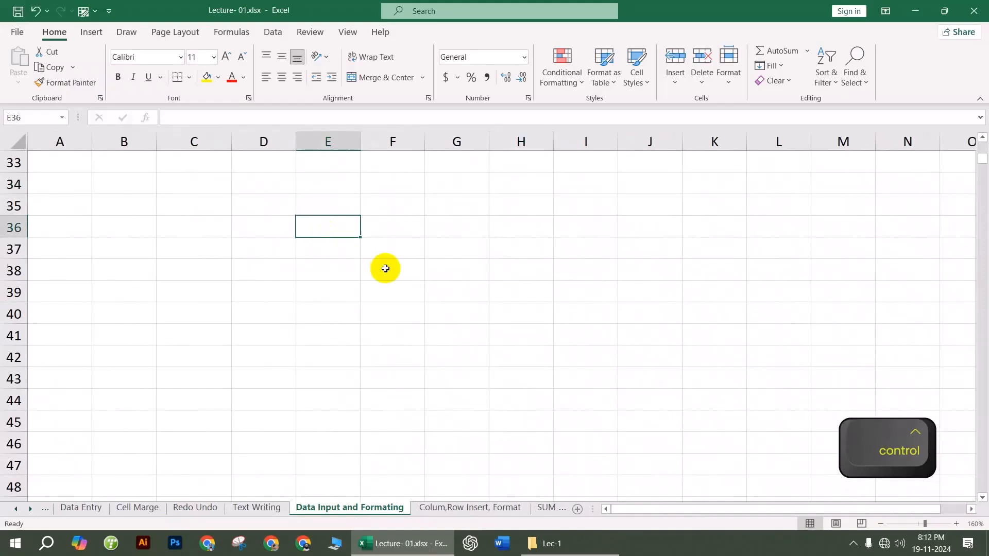
{"action": "type", "text": "10"}
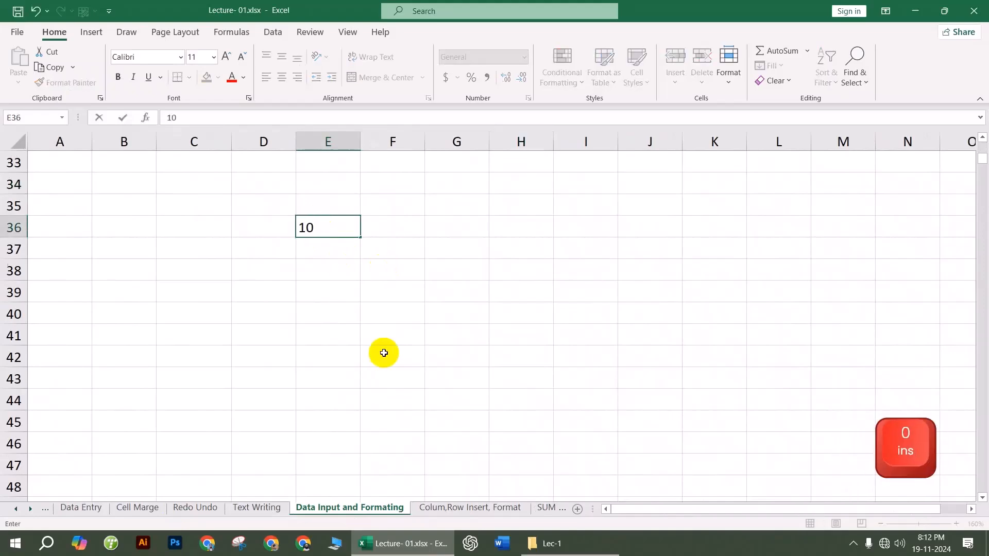
{"action": "type", "text": "%"}
{"action": "left_click", "coordinate": [384, 354]}
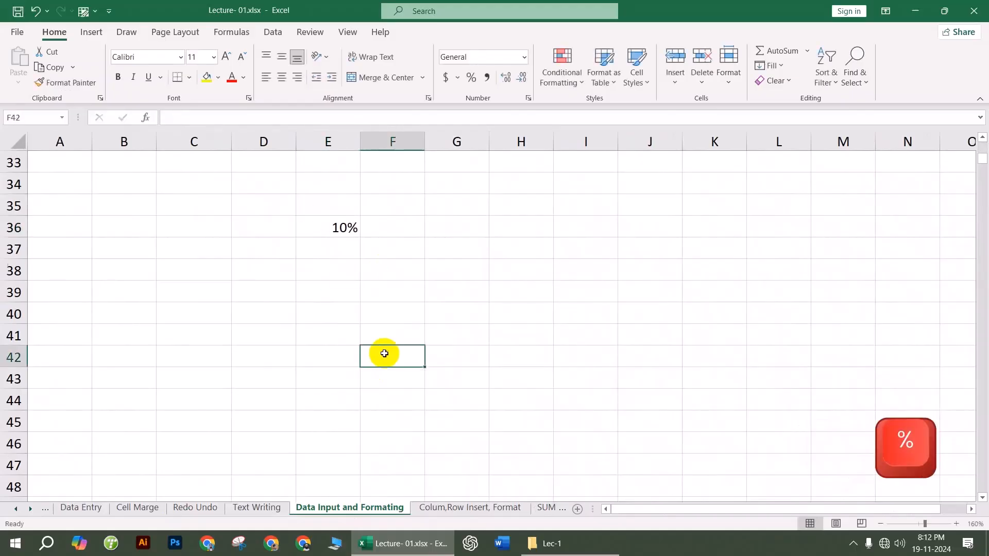
{"action": "left_click", "coordinate": [317, 247]}
{"action": "left_click", "coordinate": [335, 293]}
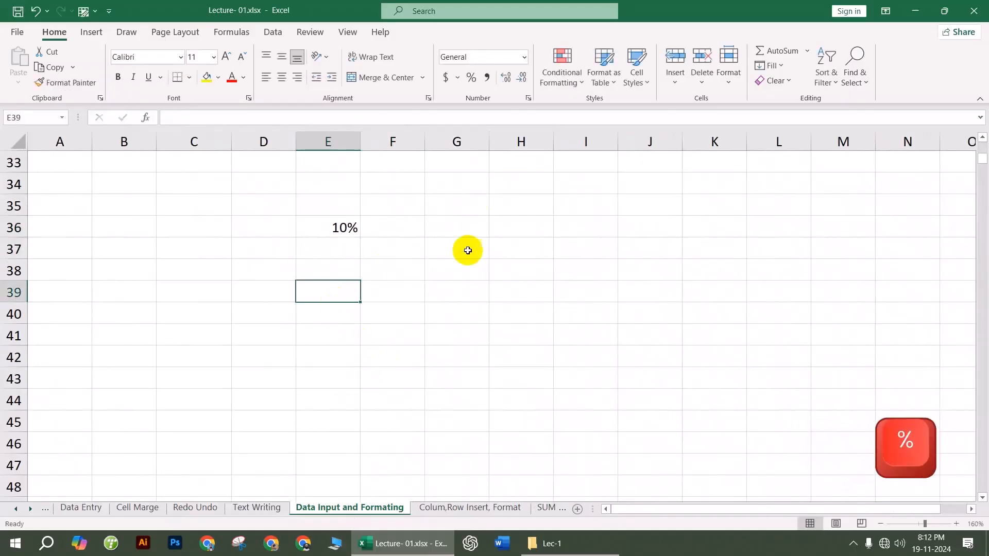
{"action": "left_click", "coordinate": [344, 248]}
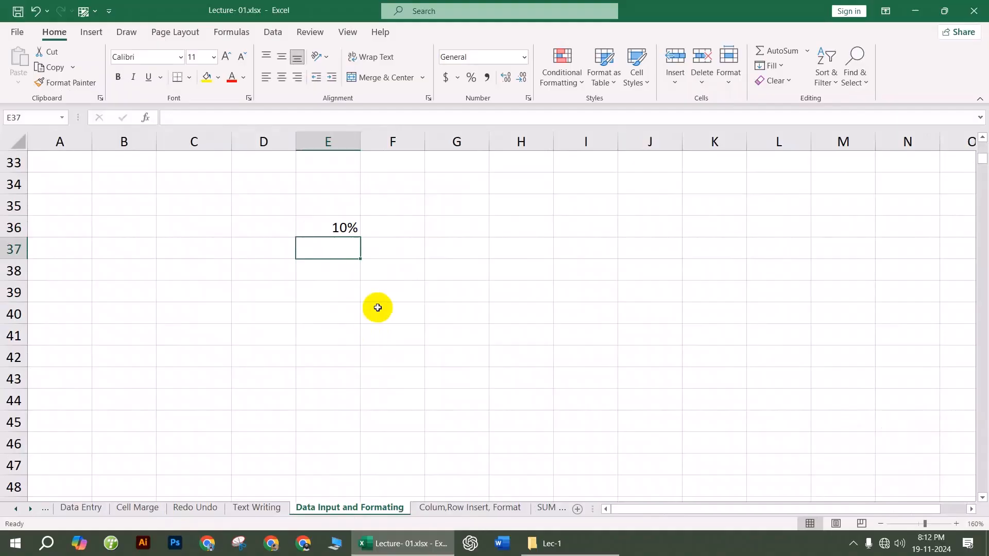
{"action": "left_click", "coordinate": [447, 311]}
Step: Apply Percentage format to G36:G47 and enter 5 in G36
{"action": "left_click", "coordinate": [480, 222]}
{"action": "left_click_drag", "start_coordinate": [479, 230], "coordinate": [450, 459]}
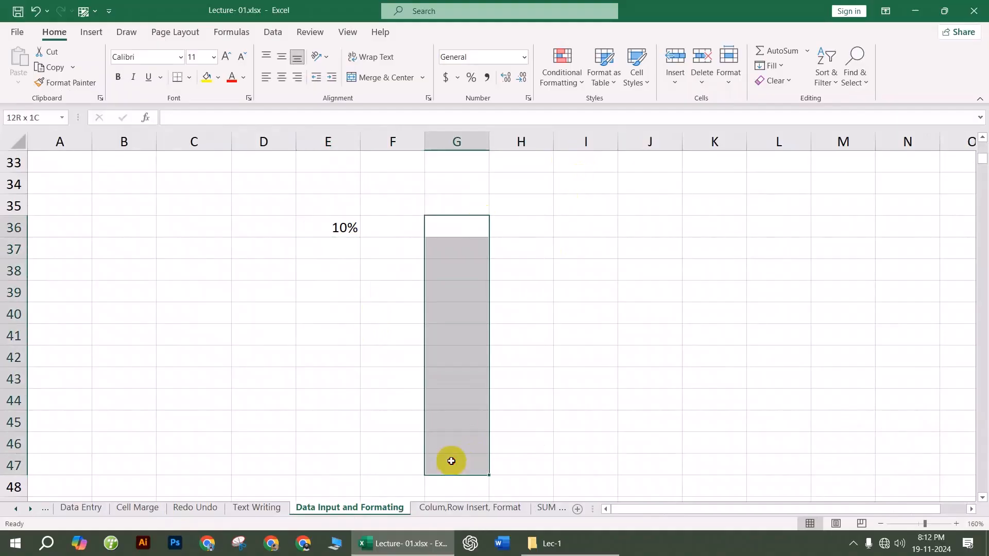
{"action": "left_click", "coordinate": [527, 57]}
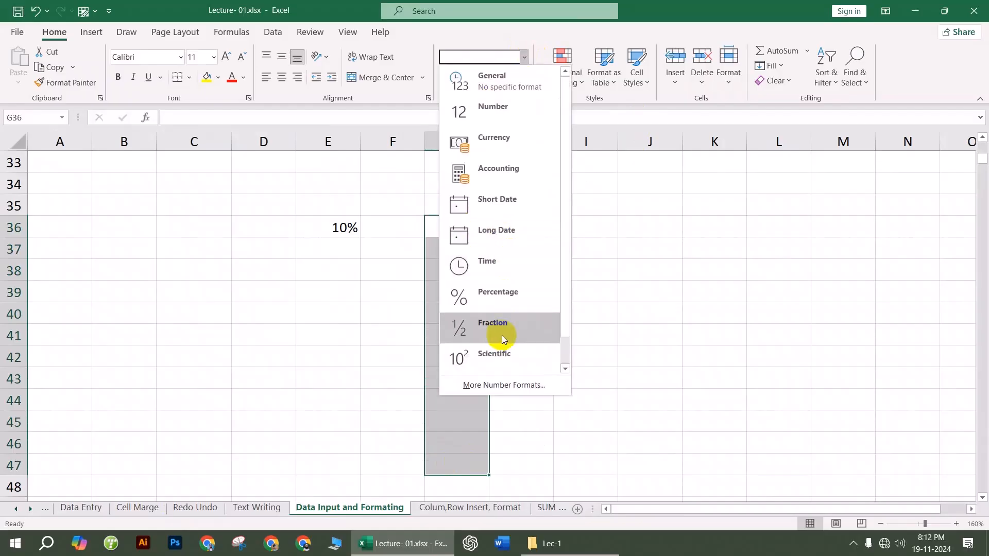
{"action": "left_click", "coordinate": [458, 290]}
{"action": "left_click", "coordinate": [469, 230]}
{"action": "type", "text": "5"}
{"action": "left_click", "coordinate": [607, 377]}
Step: Set the G36:G47 percentages to 0 decimal places via Format Cells
{"action": "left_click", "coordinate": [466, 226]}
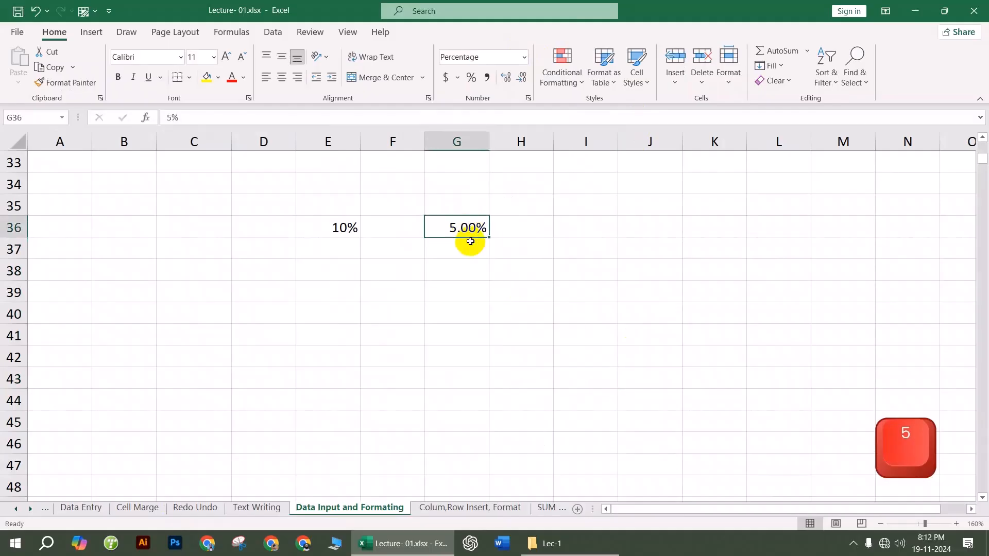
{"action": "left_click_drag", "start_coordinate": [464, 228], "coordinate": [464, 458]}
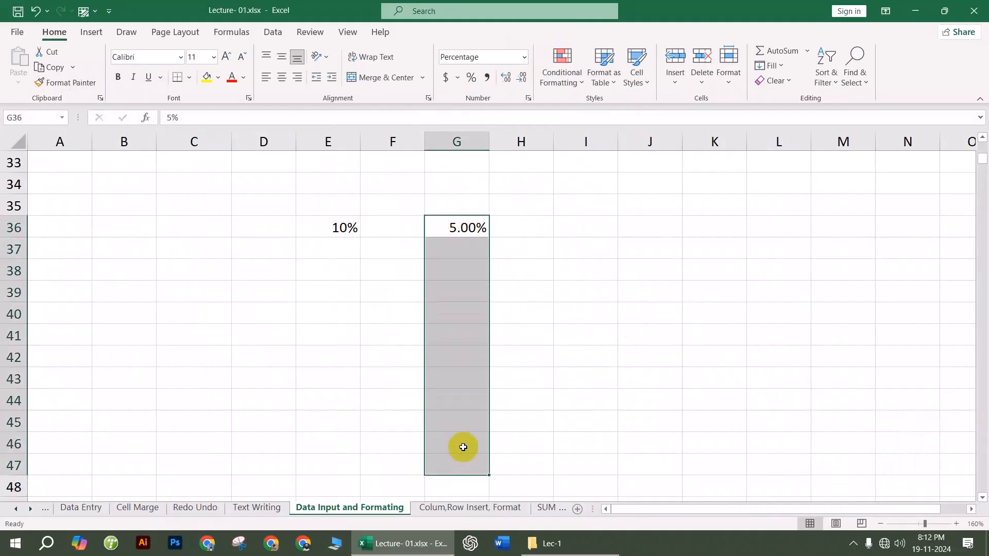
{"action": "right_click", "coordinate": [464, 453]}
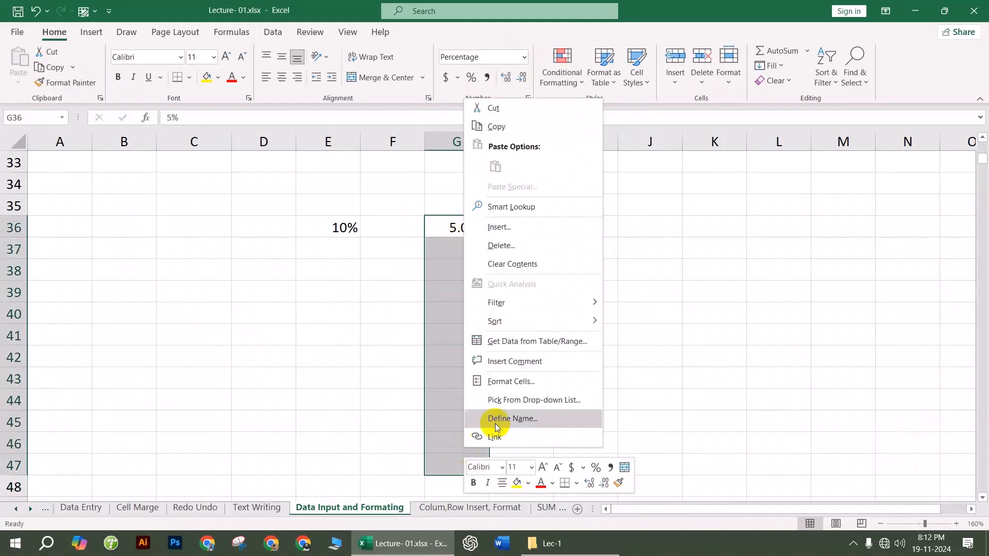
{"action": "left_click", "coordinate": [512, 384]}
{"action": "left_click", "coordinate": [540, 297]}
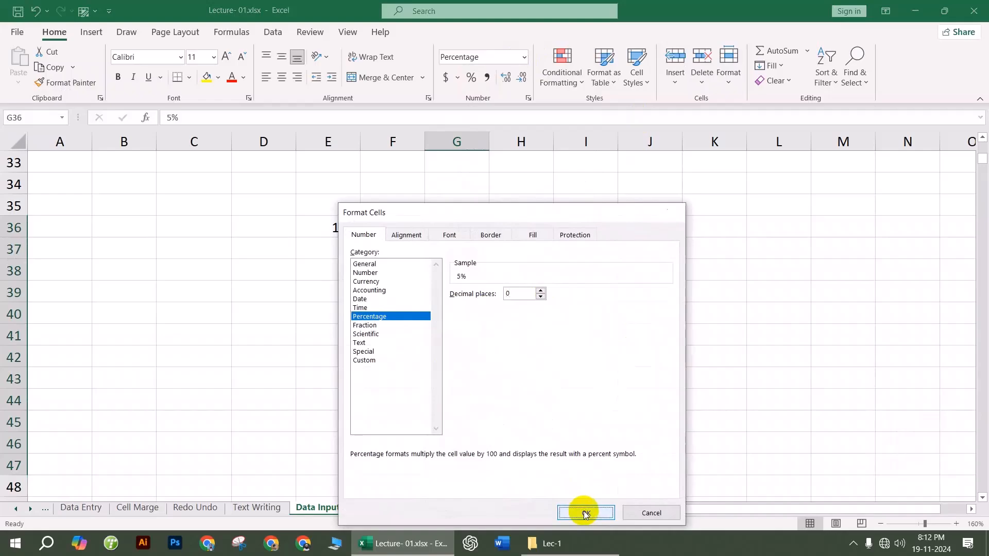
{"action": "left_click", "coordinate": [585, 513]}
{"action": "left_click", "coordinate": [555, 335]}
Step: Enter 15 in G37 and 5656 in G38
{"action": "left_click", "coordinate": [458, 252]}
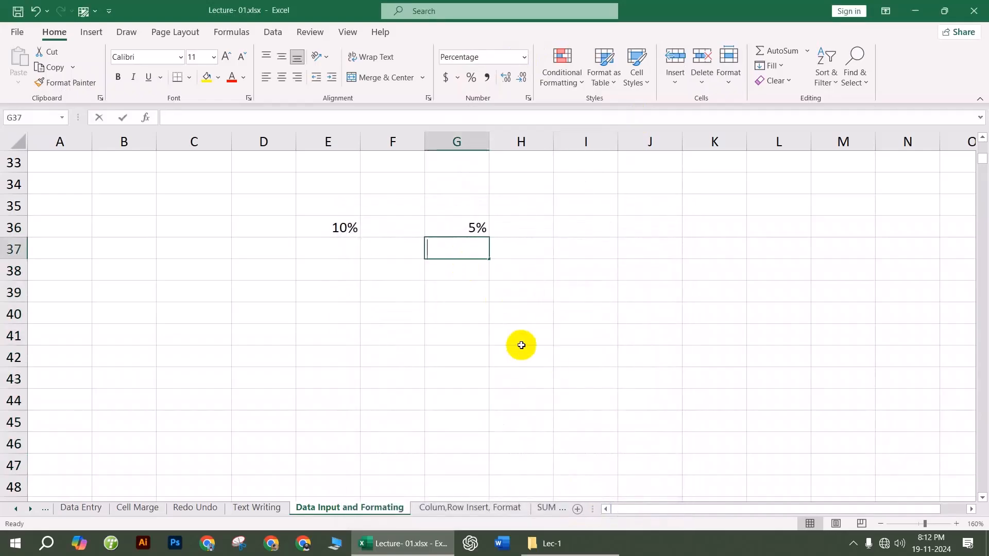
{"action": "type", "text": "15"}
{"action": "left_click", "coordinate": [520, 344]}
{"action": "left_click", "coordinate": [457, 270]}
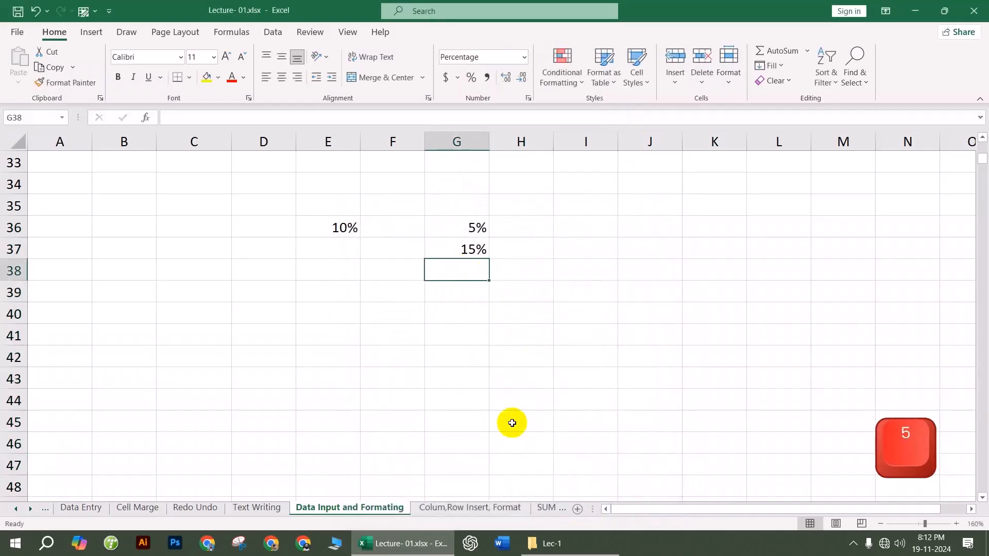
{"action": "type", "text": "5656"}
{"action": "left_click", "coordinate": [524, 349]}
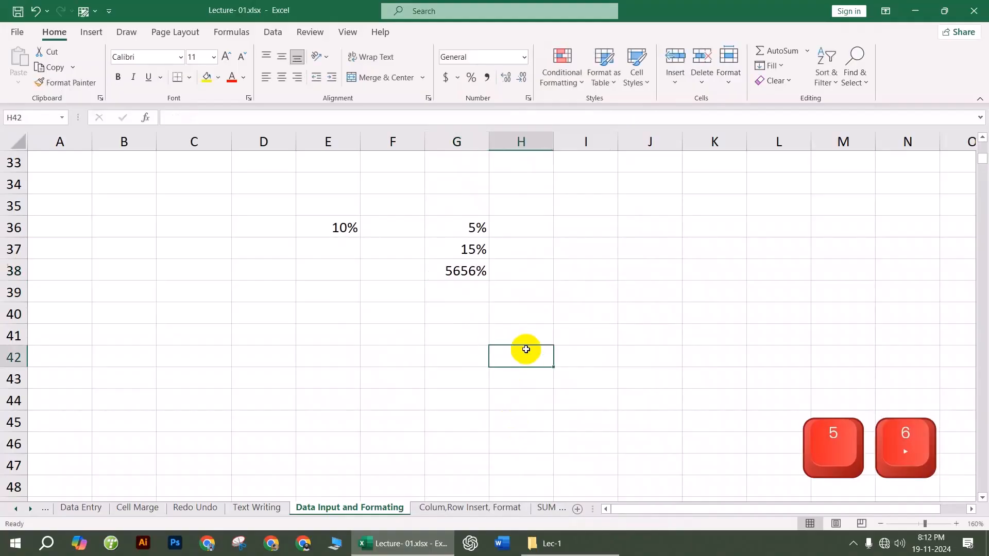
Step: Review the Number Format options for cell I38, leaving its format unchanged
{"action": "left_click", "coordinate": [566, 270]}
{"action": "left_click", "coordinate": [525, 56]}
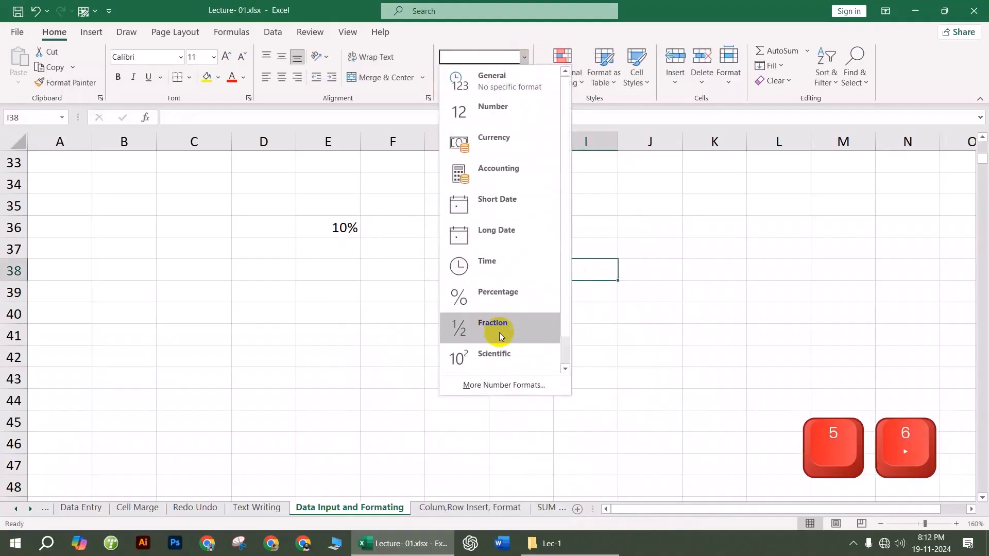
{"action": "scroll", "coordinate": [496, 328], "scroll_direction": "down", "scroll_amount": 1}
{"action": "left_click", "coordinate": [647, 304]}
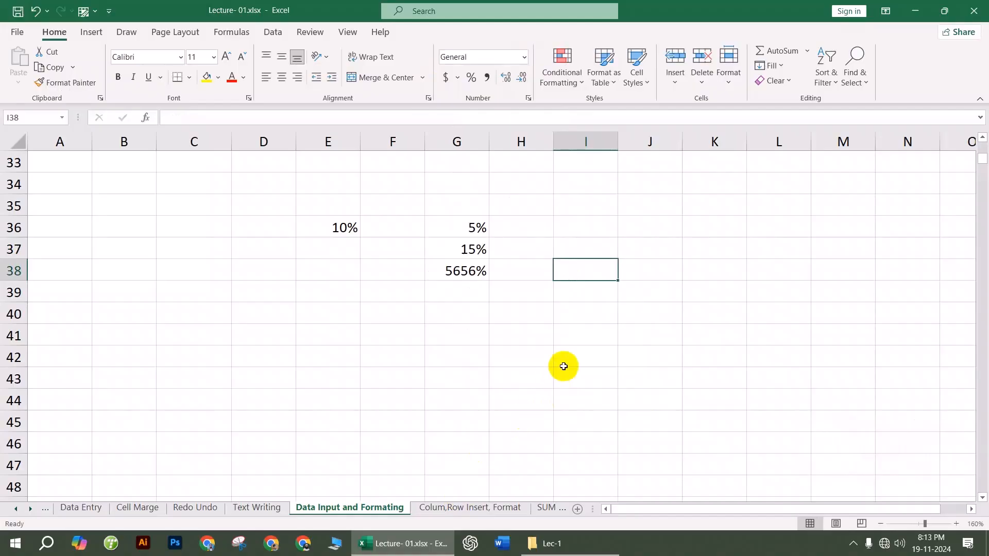
Step: Move to the Colum,Row Insert, Format sheet with the Serial, Name, Income, Profit, Expense table
{"action": "left_click", "coordinate": [564, 366]}
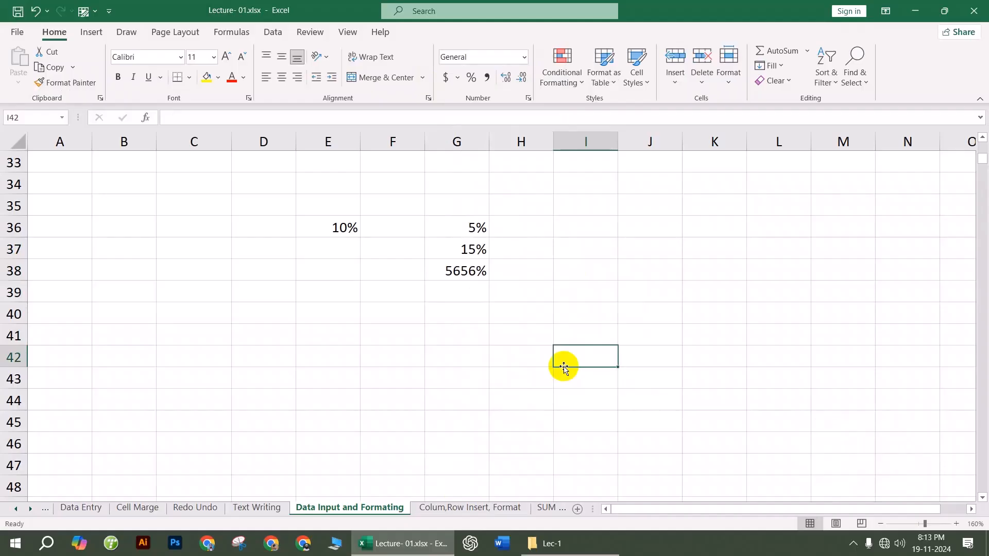
{"action": "left_click", "coordinate": [659, 269]}
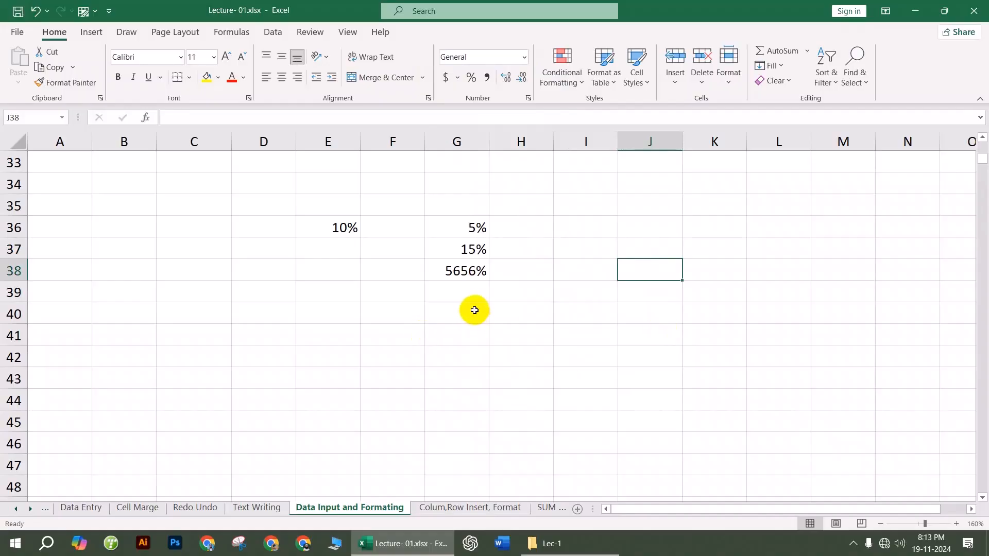
{"action": "left_click", "coordinate": [511, 316]}
{"action": "left_click", "coordinate": [775, 277]}
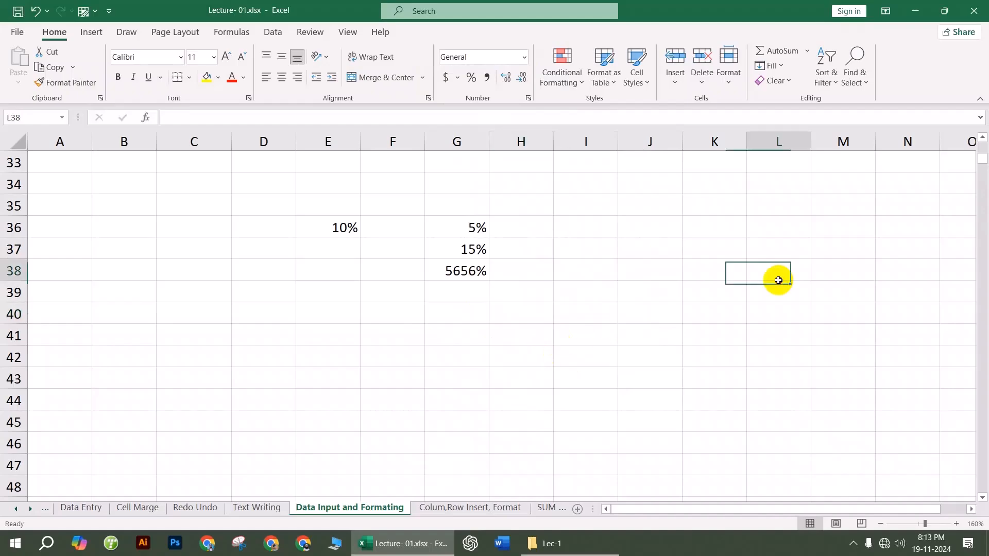
{"action": "left_click", "coordinate": [728, 202]}
{"action": "left_click", "coordinate": [737, 291]}
{"action": "left_click", "coordinate": [726, 212]}
{"action": "left_click", "coordinate": [695, 298]}
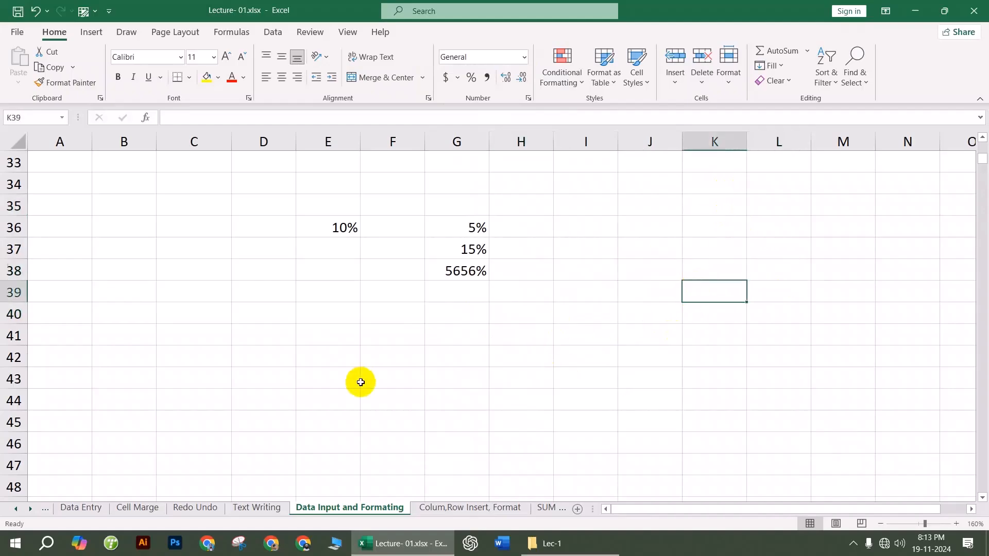
{"action": "left_click", "coordinate": [466, 508]}
{"action": "scroll", "coordinate": [503, 373], "scroll_direction": "down", "scroll_amount": 2}
{"action": "scroll", "coordinate": [501, 350], "scroll_direction": "up", "scroll_amount": 2}
{"action": "left_click", "coordinate": [563, 199]}
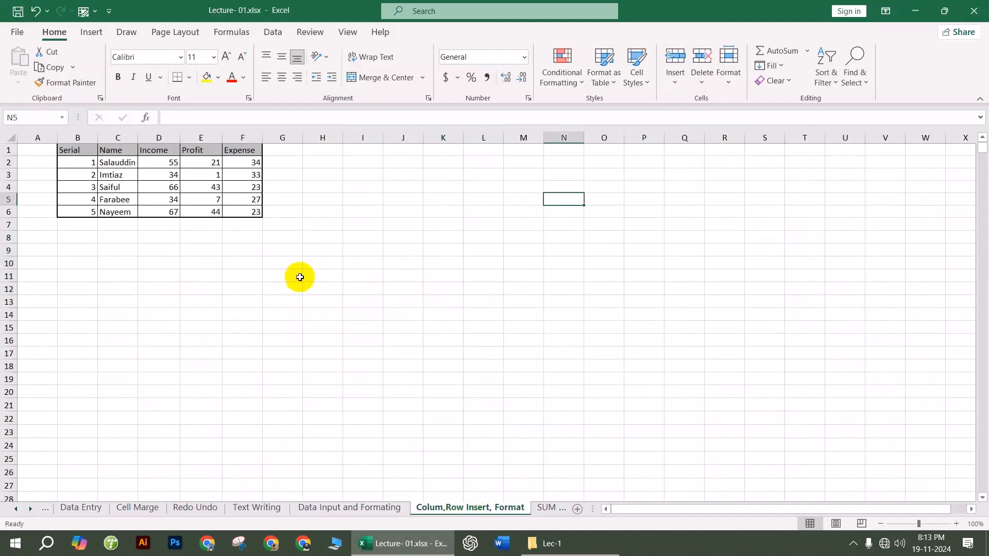
Step: Insert a blank column D before Income, moving Income, Profit and Expense to E–G
{"action": "scroll", "coordinate": [138, 162], "scroll_direction": "up", "scroll_amount": 4, "text": "ctrl"}
{"action": "scroll", "coordinate": [140, 163], "scroll_direction": "up", "scroll_amount": 2}
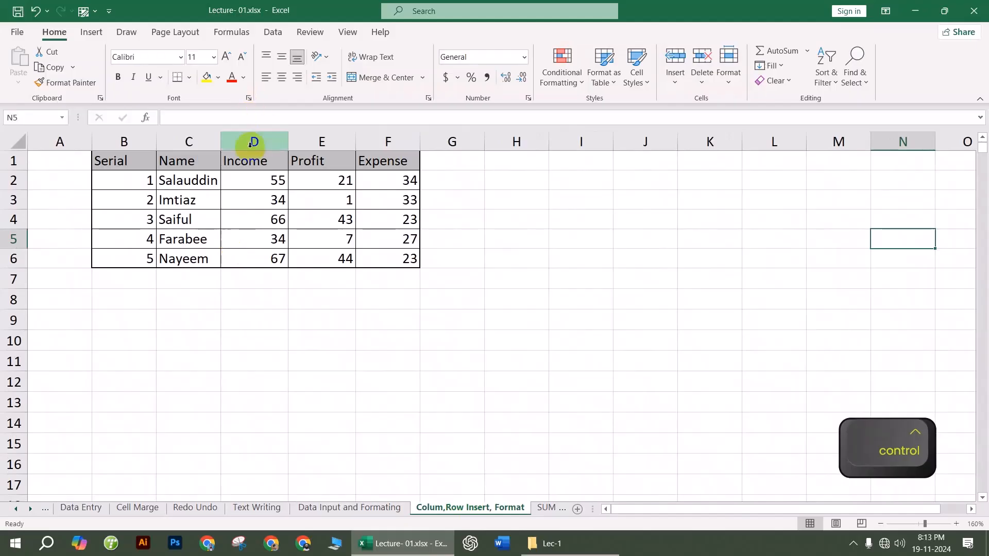
{"action": "left_click", "coordinate": [254, 141]}
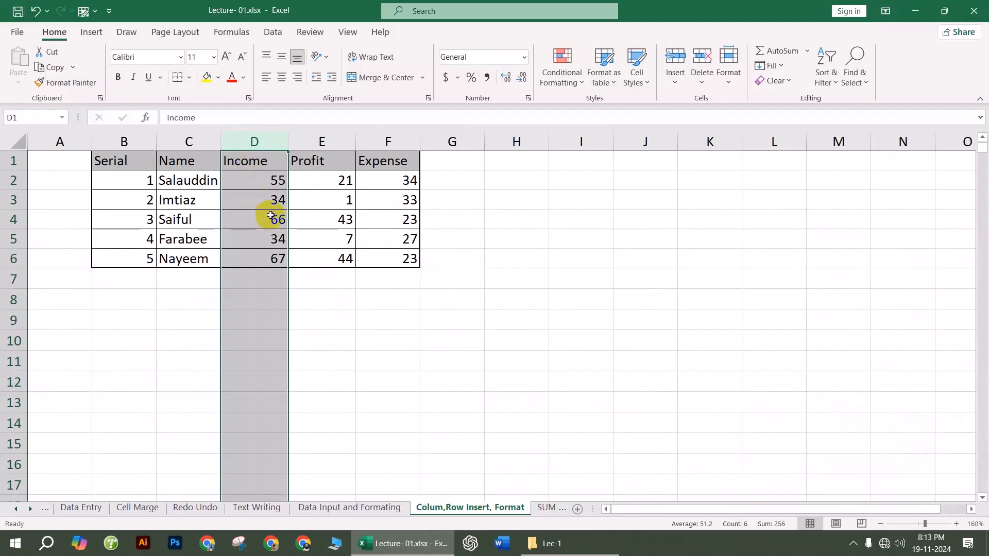
{"action": "left_click", "coordinate": [521, 300]}
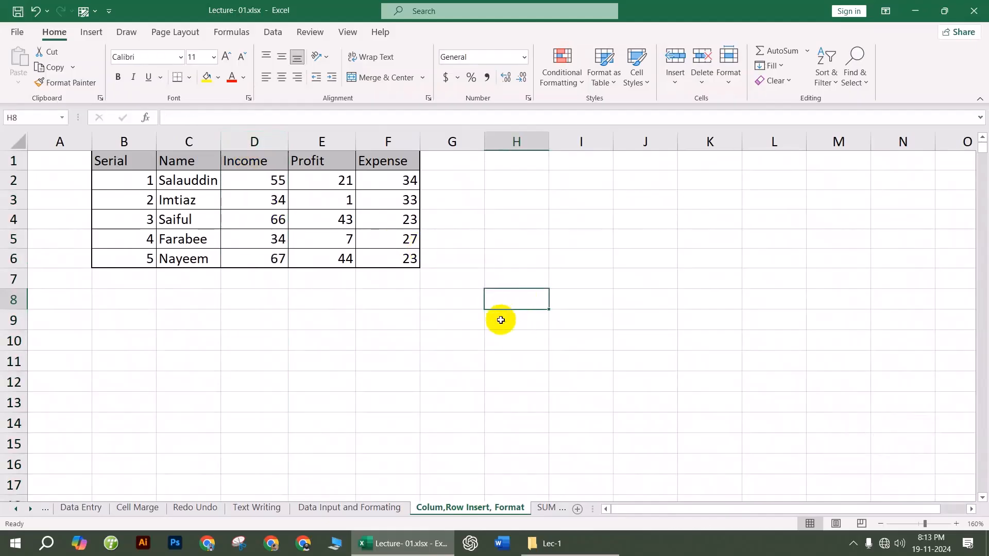
{"action": "left_click", "coordinate": [256, 141]}
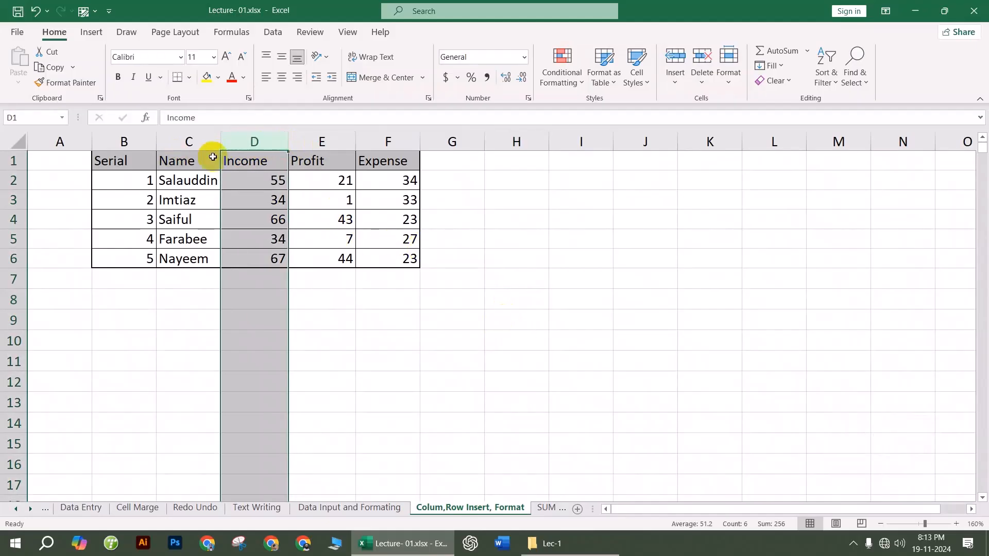
{"action": "right_click", "coordinate": [253, 141]}
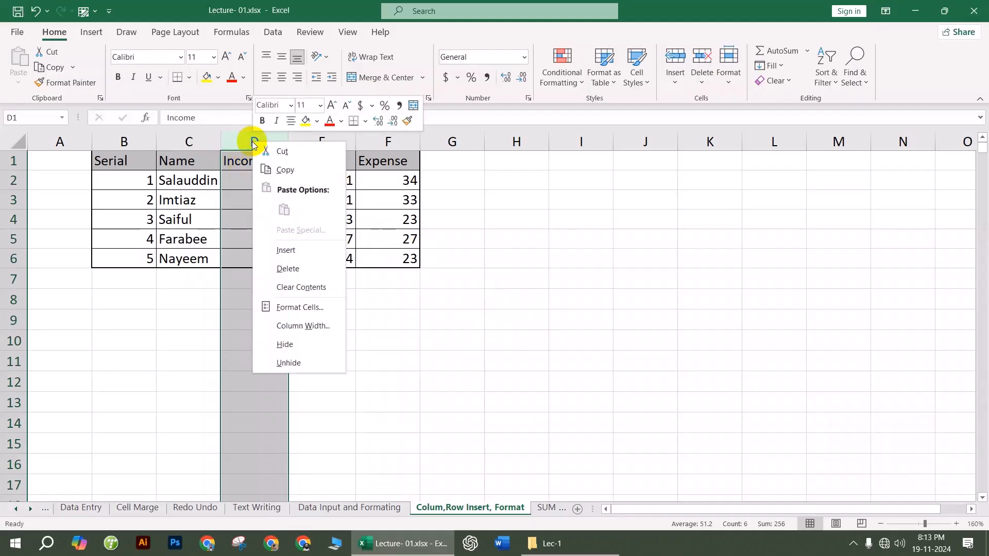
{"action": "left_click", "coordinate": [297, 252]}
{"action": "left_click", "coordinate": [324, 200]}
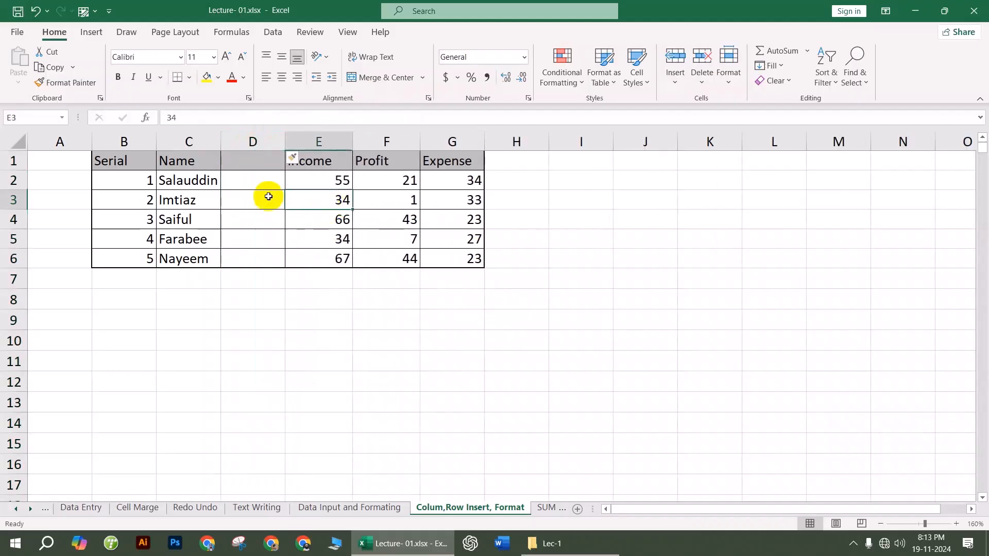
{"action": "left_click", "coordinate": [240, 135]}
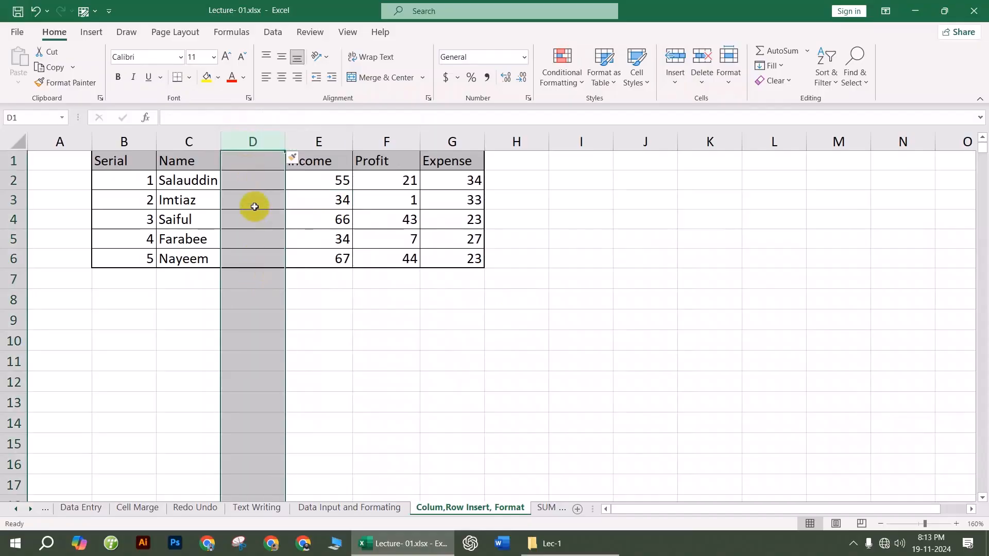
{"action": "left_click", "coordinate": [189, 139]}
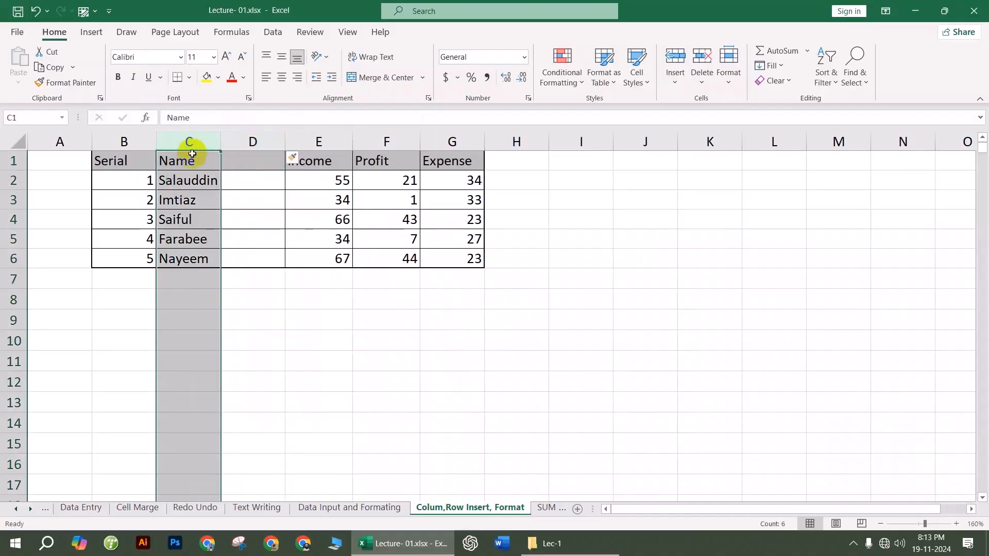
{"action": "left_click", "coordinate": [256, 242]}
Step: Widen the Name column and insert another blank column at D
{"action": "left_click_drag", "start_coordinate": [219, 137], "coordinate": [285, 138]}
{"action": "left_click", "coordinate": [318, 138]}
{"action": "right_click", "coordinate": [318, 138]}
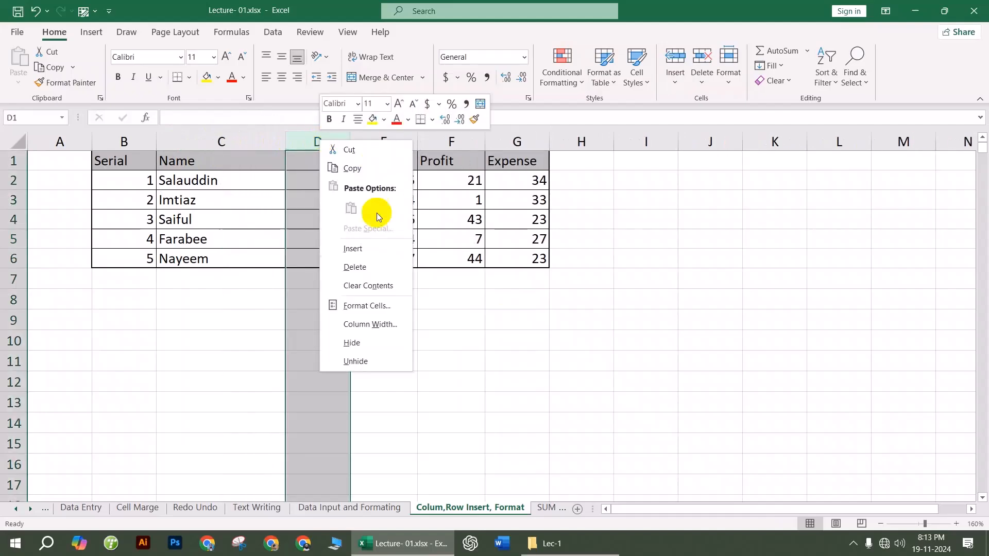
{"action": "left_click", "coordinate": [369, 247]}
{"action": "left_click", "coordinate": [217, 142]}
{"action": "left_click", "coordinate": [344, 142]}
{"action": "left_click", "coordinate": [438, 240]}
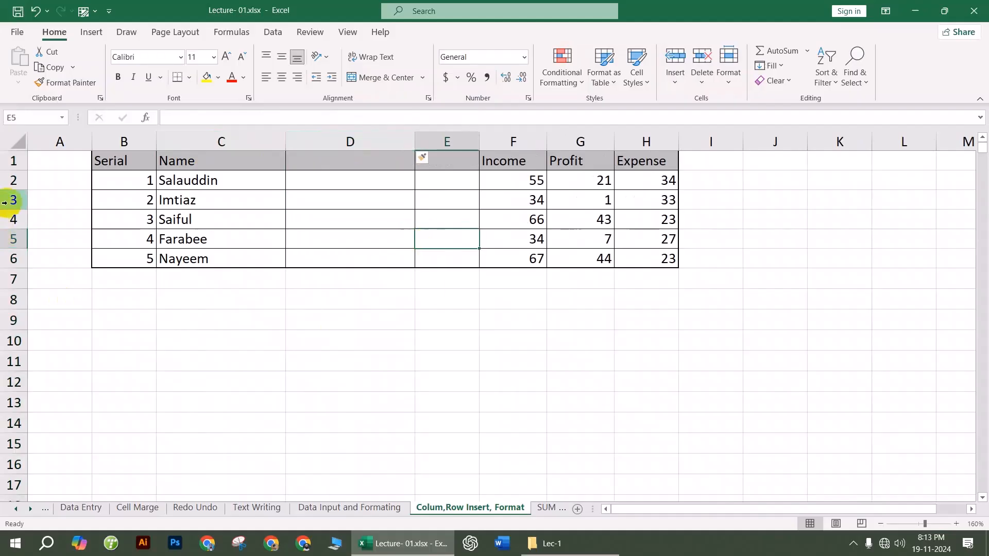
Step: Insert blank rows above serial 3 and directly under the header row
{"action": "left_click", "coordinate": [15, 219]}
{"action": "right_click", "coordinate": [15, 220]}
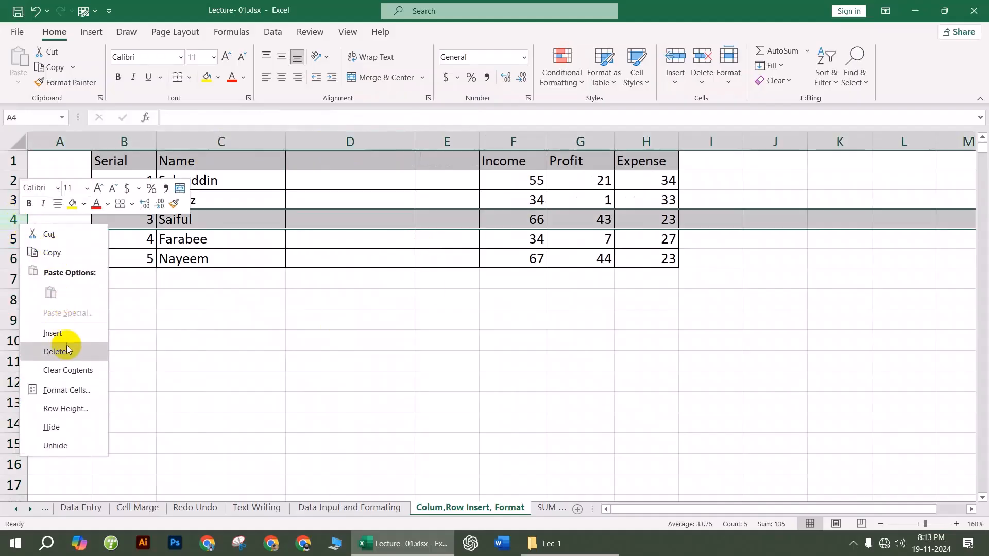
{"action": "left_click", "coordinate": [69, 331]}
{"action": "left_click", "coordinate": [254, 359]}
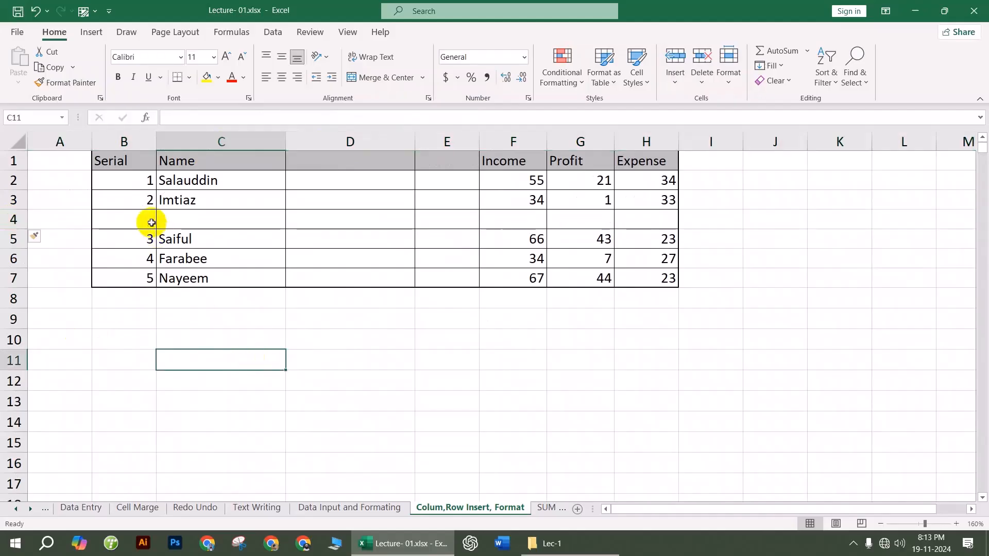
{"action": "left_click", "coordinate": [13, 181]}
{"action": "right_click", "coordinate": [14, 180]}
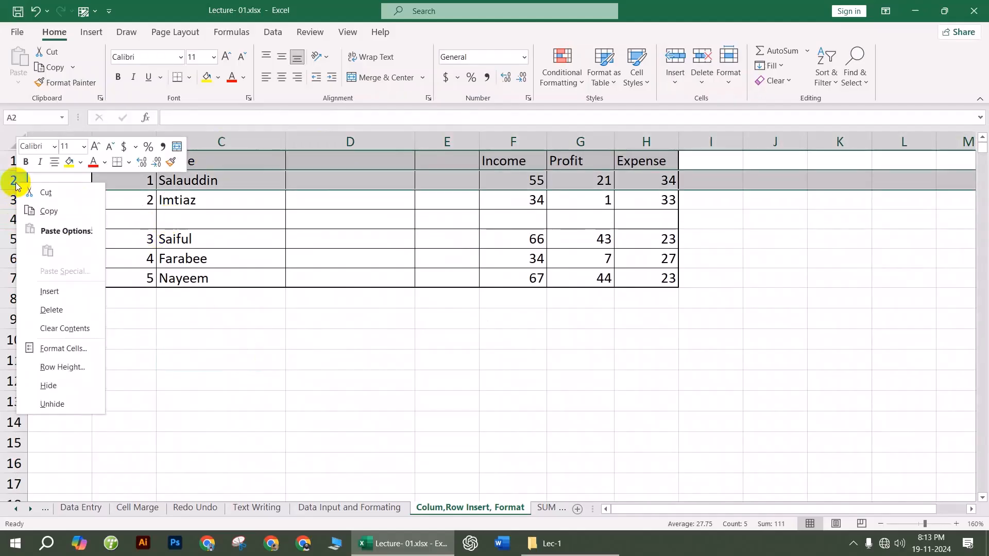
{"action": "left_click", "coordinate": [74, 292]}
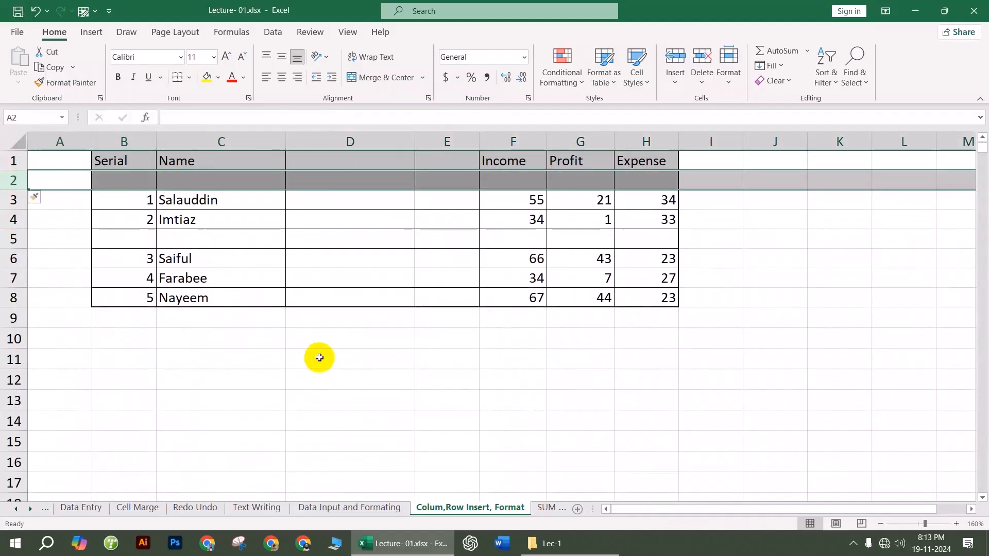
{"action": "left_click", "coordinate": [245, 251]}
{"action": "left_click_drag", "start_coordinate": [132, 159], "coordinate": [659, 178]}
{"action": "left_click", "coordinate": [607, 317]}
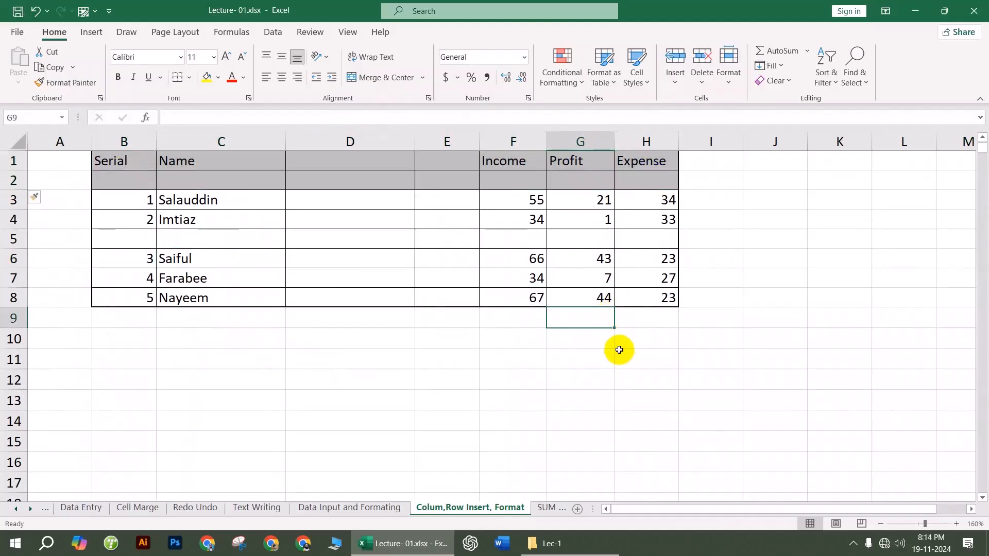
{"action": "left_click", "coordinate": [510, 384]}
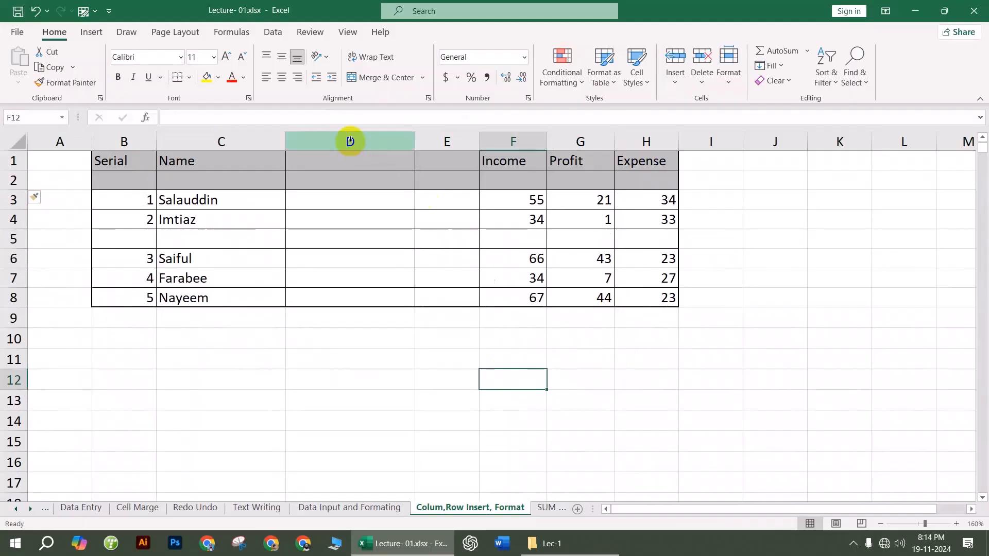
Step: Insert two blank columns at D:E, then four more at D:G
{"action": "left_click_drag", "start_coordinate": [350, 141], "coordinate": [431, 139]}
{"action": "right_click", "coordinate": [462, 142]}
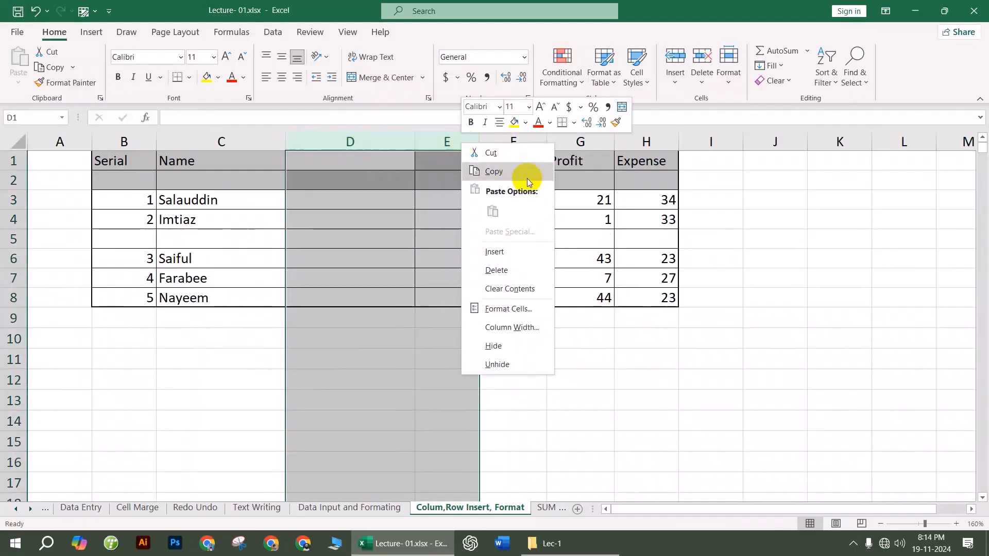
{"action": "left_click", "coordinate": [517, 250]}
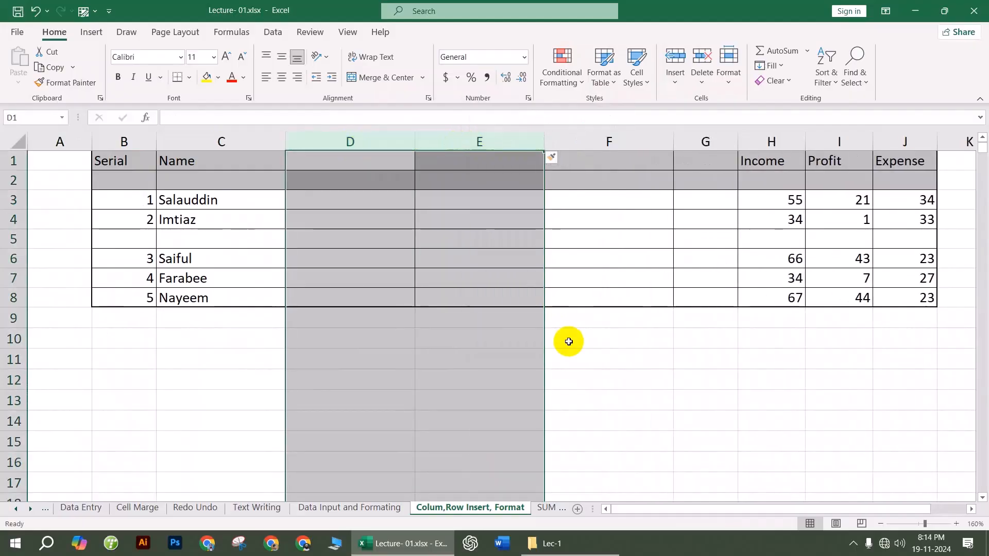
{"action": "left_click", "coordinate": [569, 341]}
{"action": "left_click_drag", "start_coordinate": [379, 138], "coordinate": [677, 136]}
{"action": "right_click", "coordinate": [644, 139]}
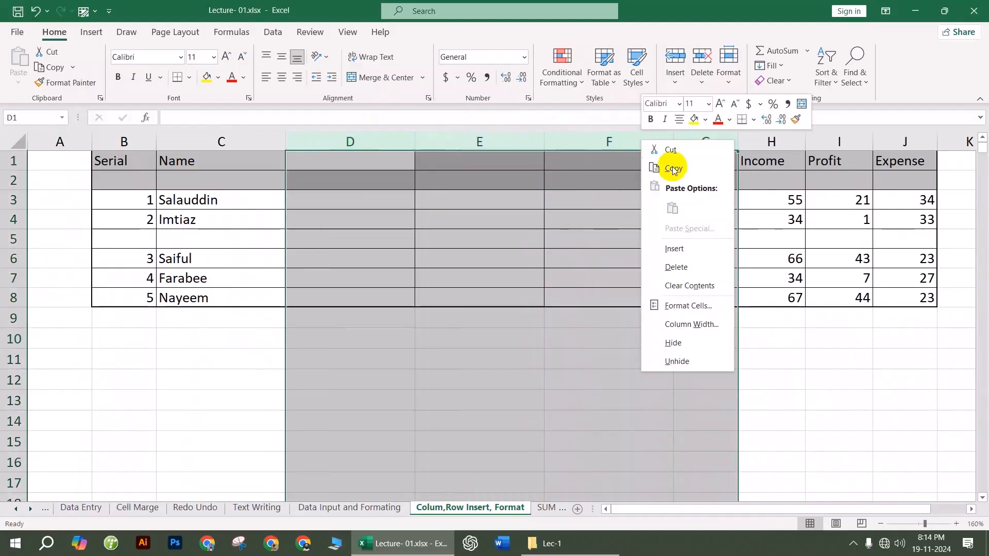
{"action": "left_click", "coordinate": [685, 249]}
{"action": "left_click", "coordinate": [626, 419]}
{"action": "left_click_drag", "start_coordinate": [658, 509], "coordinate": [523, 510]}
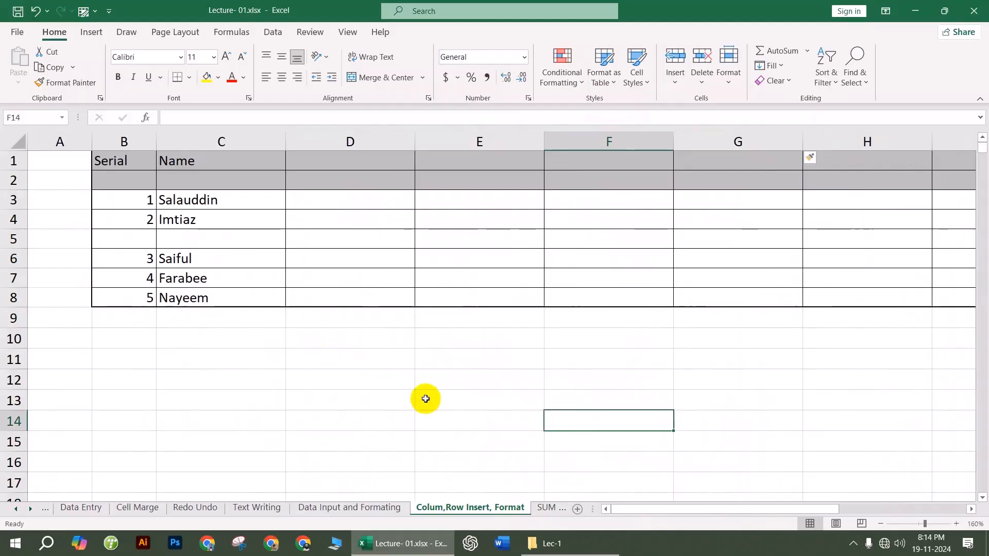
{"action": "left_click", "coordinate": [458, 386]}
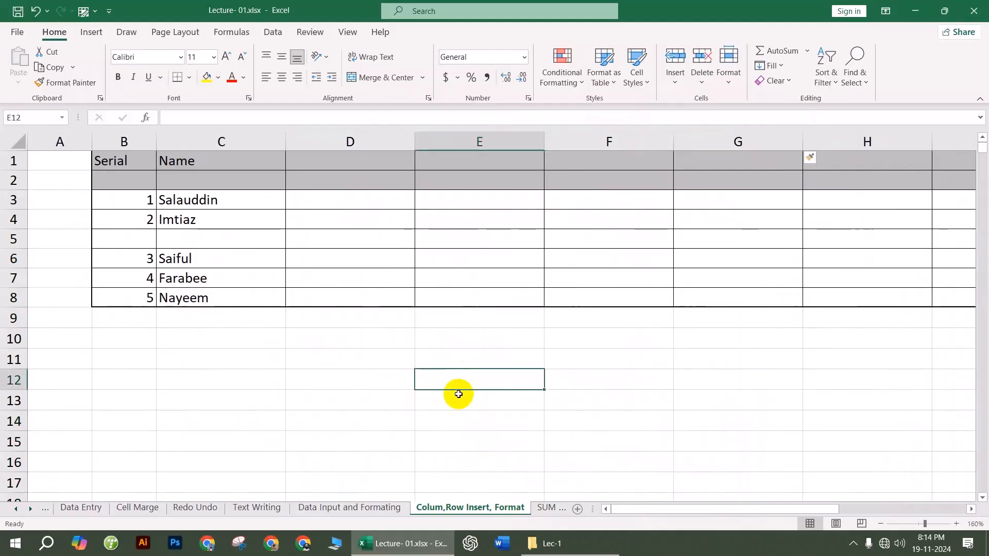
Step: On the SUM sheet, enter =SUM(C4:E4) in F4 for the first total
{"action": "left_click", "coordinate": [544, 507]}
{"action": "left_click", "coordinate": [397, 326]}
{"action": "left_click", "coordinate": [228, 190]}
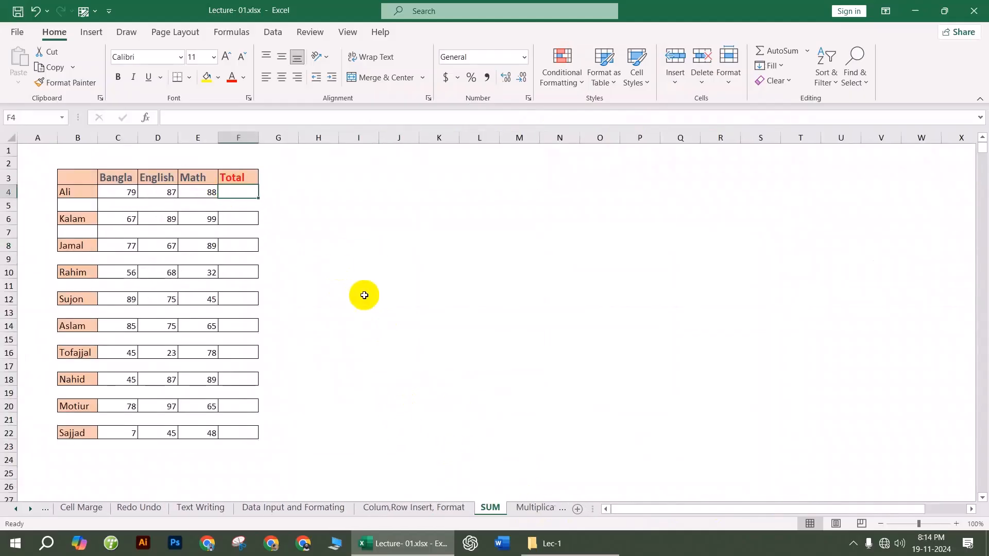
{"action": "type", "text": "="}
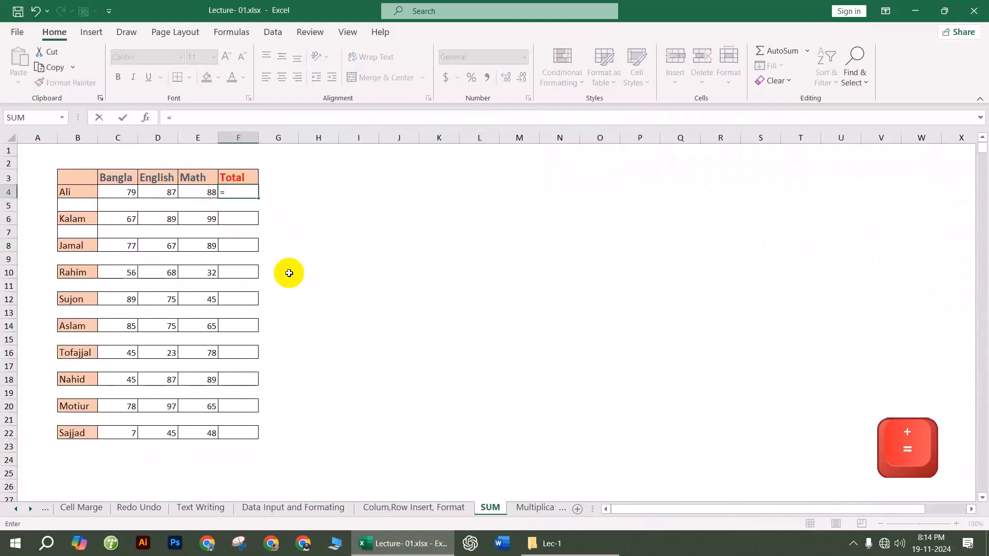
{"action": "type", "text": "SUM"}
{"action": "key", "text": "Tab"}
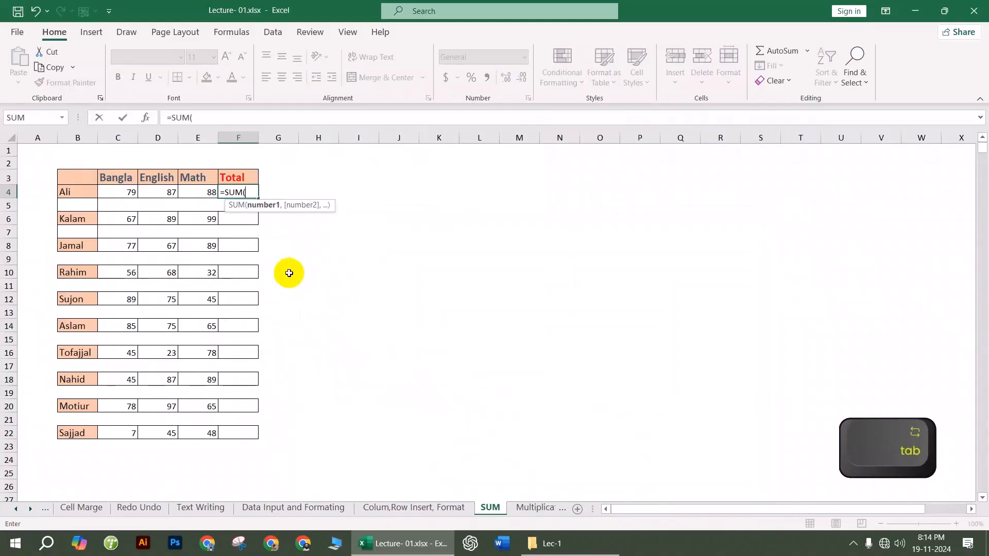
{"action": "left_click_drag", "start_coordinate": [126, 190], "coordinate": [201, 189]}
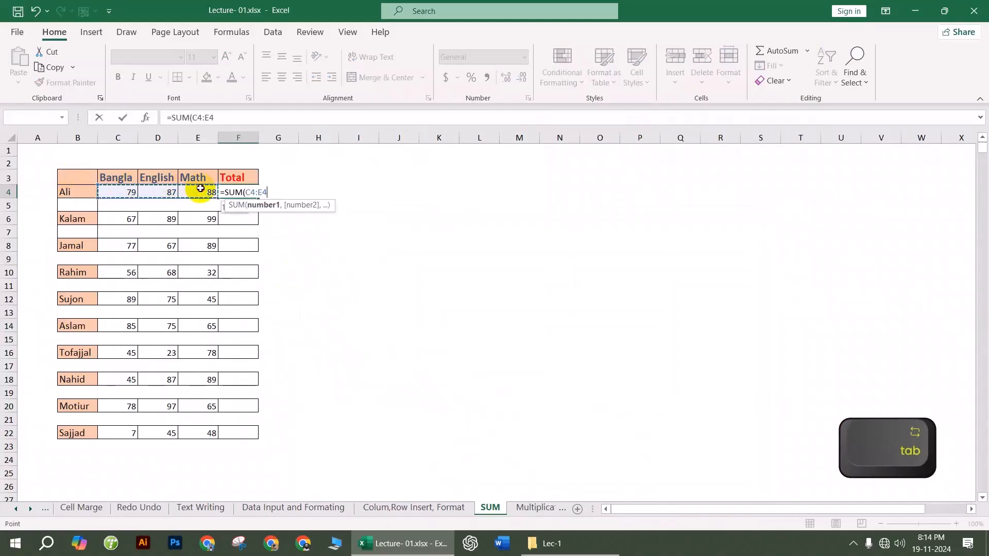
{"action": "key", "text": "Return"}
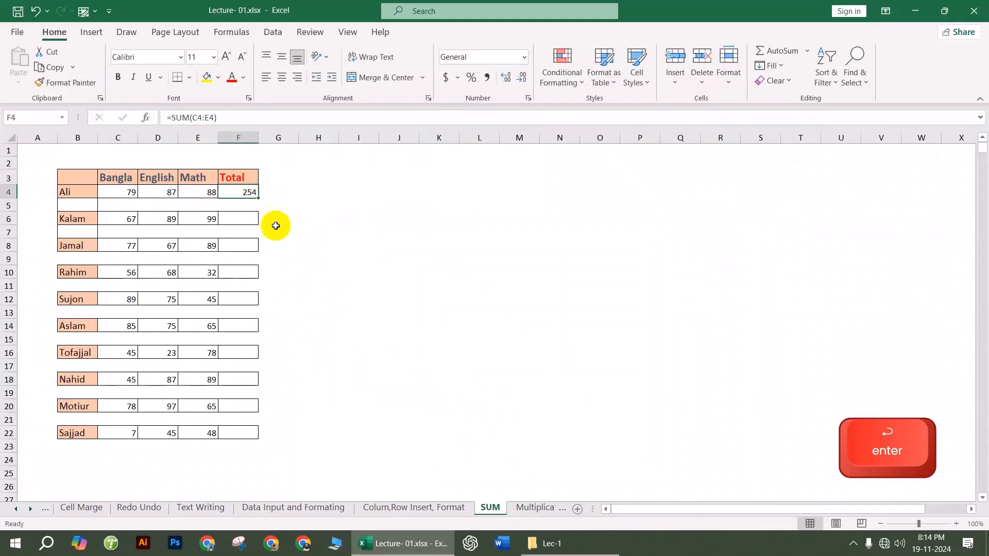
Step: Copy the F4 total formula down the Total column to F22, redoing an incorrect fill
{"action": "scroll", "coordinate": [236, 209], "scroll_direction": "up", "scroll_amount": 3}
{"action": "left_click_drag", "start_coordinate": [664, 509], "coordinate": [618, 509]}
{"action": "scroll", "coordinate": [357, 282], "scroll_direction": "up", "scroll_amount": 1}
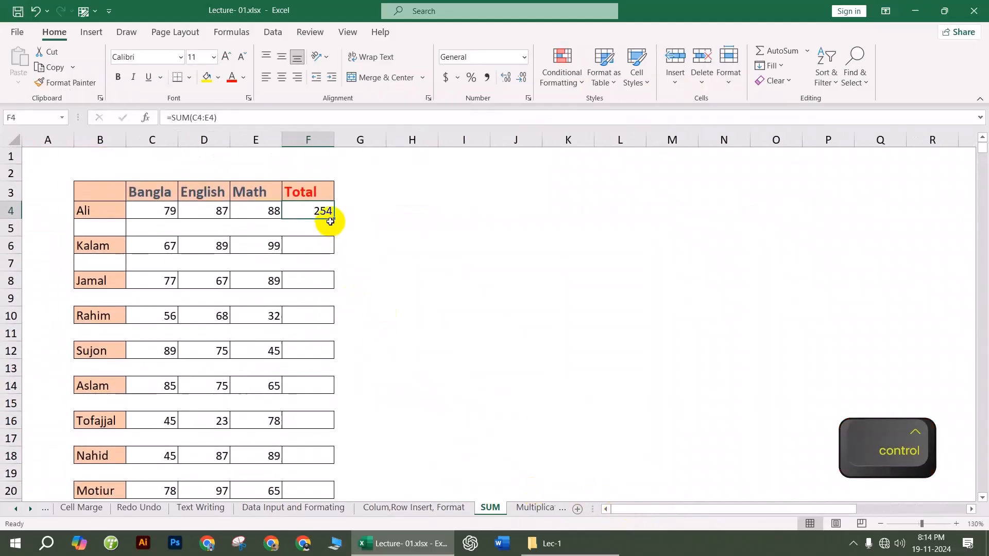
{"action": "left_click_drag", "start_coordinate": [332, 219], "coordinate": [320, 356]}
{"action": "scroll", "coordinate": [410, 324], "scroll_direction": "up", "scroll_amount": 3}
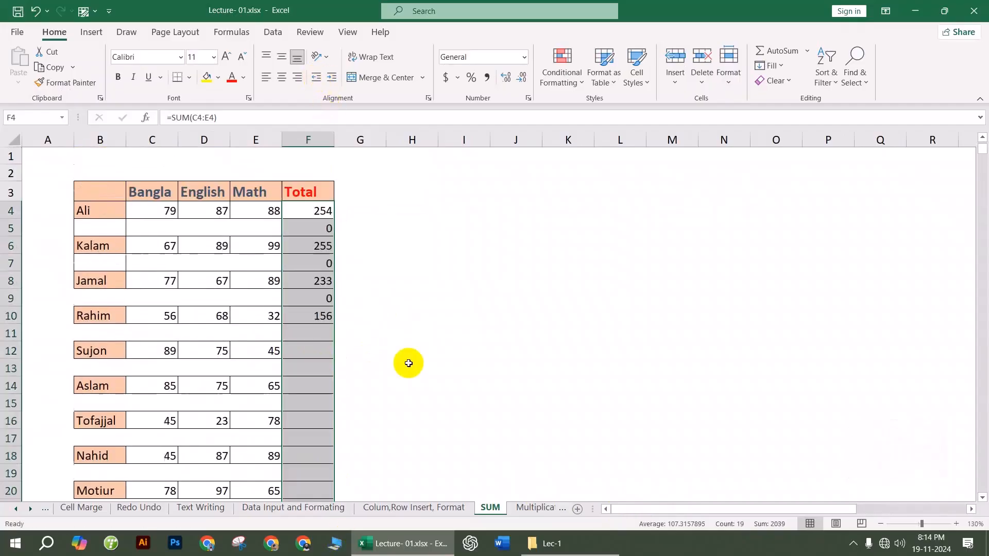
{"action": "left_click", "coordinate": [411, 289]}
{"action": "key", "text": "ctrl+z"}
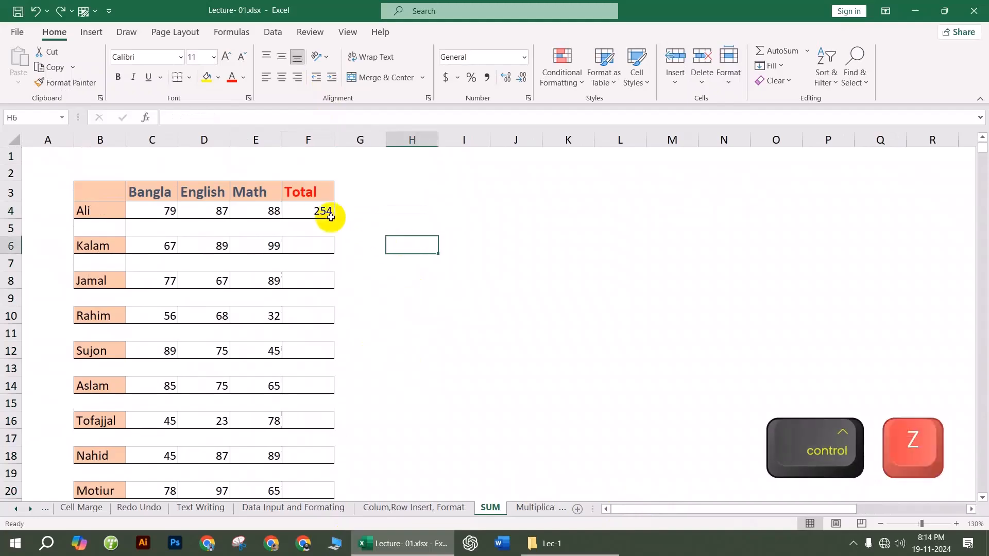
{"action": "mouse_move", "coordinate": [320, 215]}
{"action": "left_mouse_down"}
{"action": "mouse_move", "coordinate": [336, 540]}
{"action": "mouse_move", "coordinate": [319, 242]}
{"action": "mouse_move", "coordinate": [320, 251]}
{"action": "left_mouse_up"}
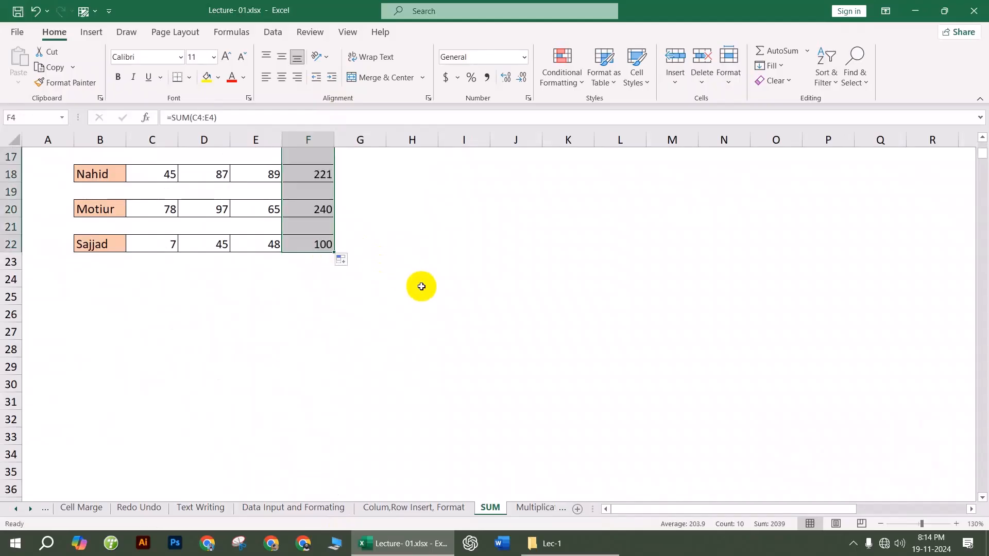
{"action": "left_click", "coordinate": [422, 286]}
{"action": "scroll", "coordinate": [437, 336], "scroll_direction": "up", "scroll_amount": 5}
Step: Switch to the Multiplication-Substruction sheet
{"action": "left_click", "coordinate": [319, 214]}
{"action": "left_click", "coordinate": [412, 281]}
{"action": "left_click", "coordinate": [536, 507]}
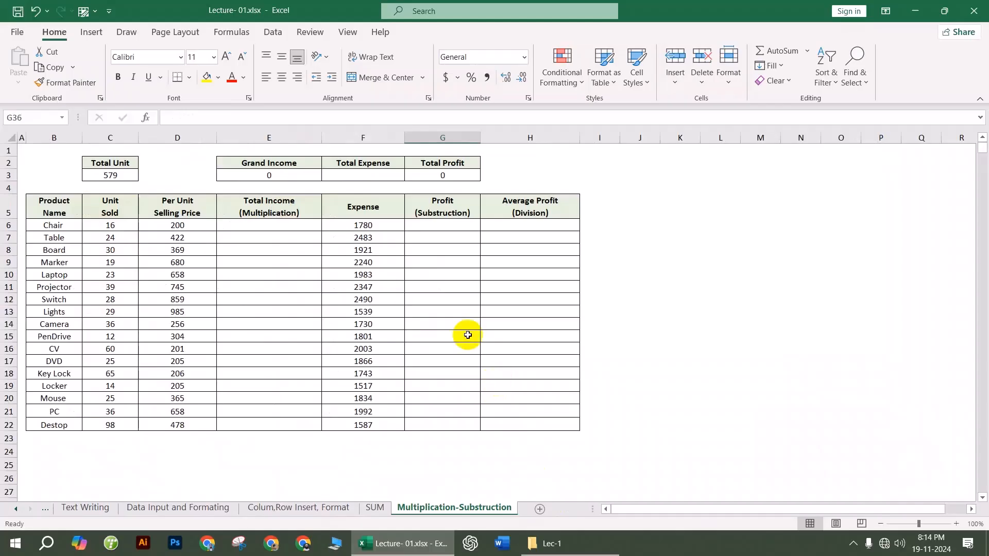
Step: Enter =C6*D6 in E6 and fill it down the Total Income column
{"action": "left_click", "coordinate": [266, 227]}
{"action": "scroll", "coordinate": [294, 277], "scroll_direction": "up", "scroll_amount": 3}
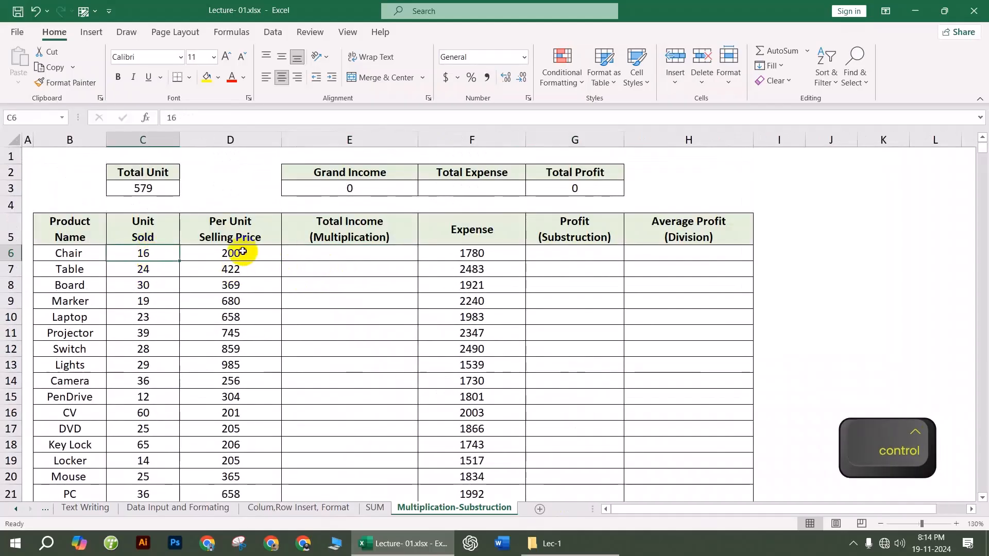
{"action": "type", "text": "="}
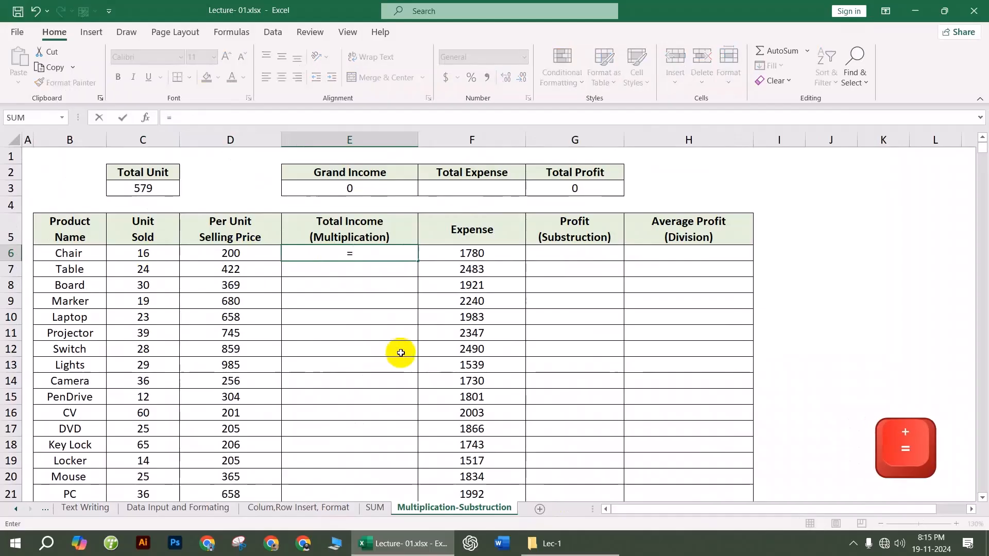
{"action": "left_click", "coordinate": [142, 254]}
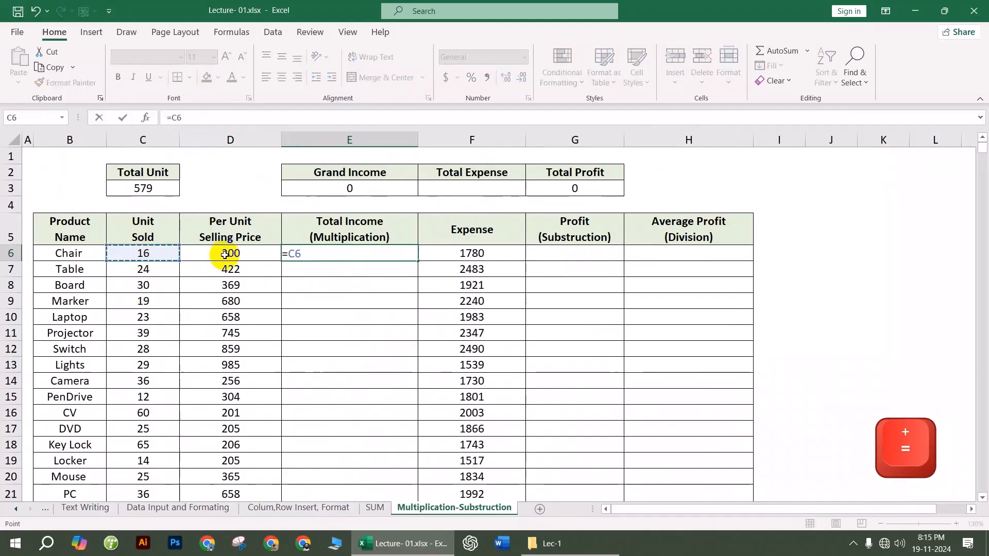
{"action": "type", "text": "*"}
{"action": "left_click", "coordinate": [250, 252]}
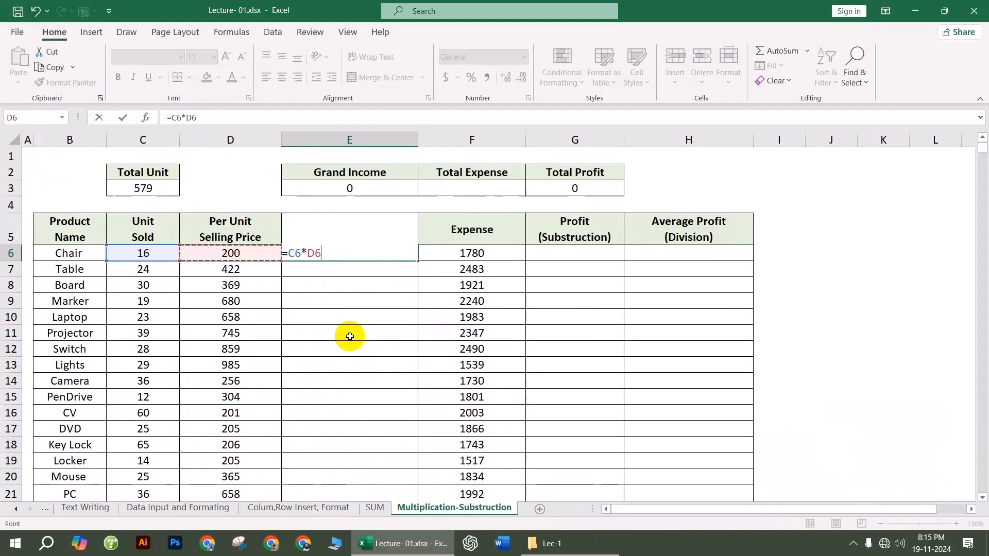
{"action": "key", "text": "Return"}
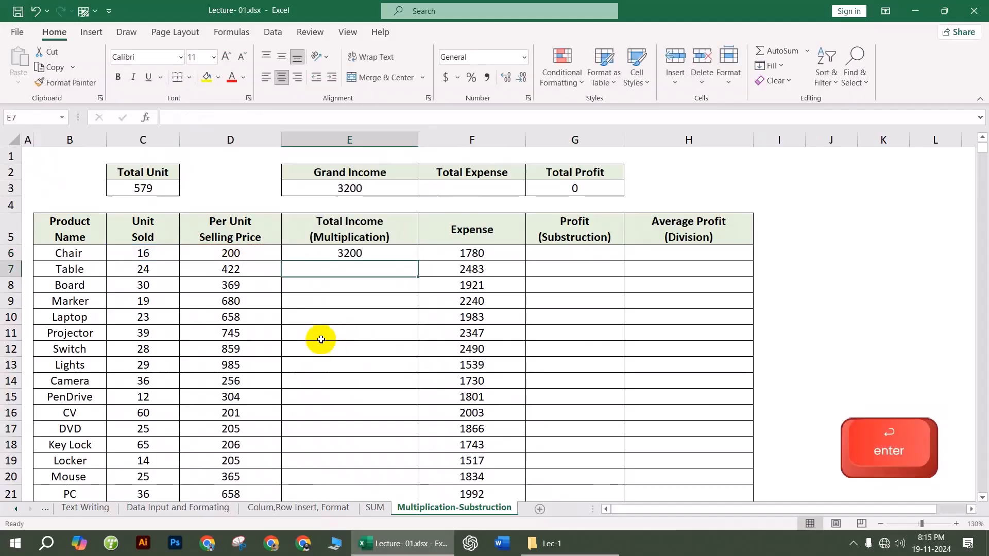
{"action": "left_click", "coordinate": [393, 254]}
{"action": "double_click", "coordinate": [414, 264]}
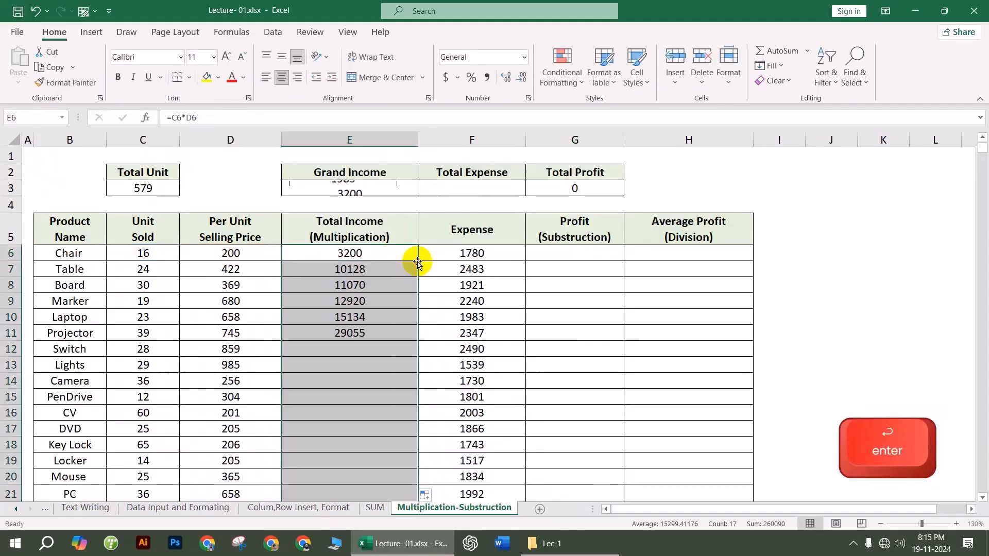
Step: Check the Grand Income formula in E3 shows 260090, then start a formula in G6
{"action": "left_click", "coordinate": [382, 256]}
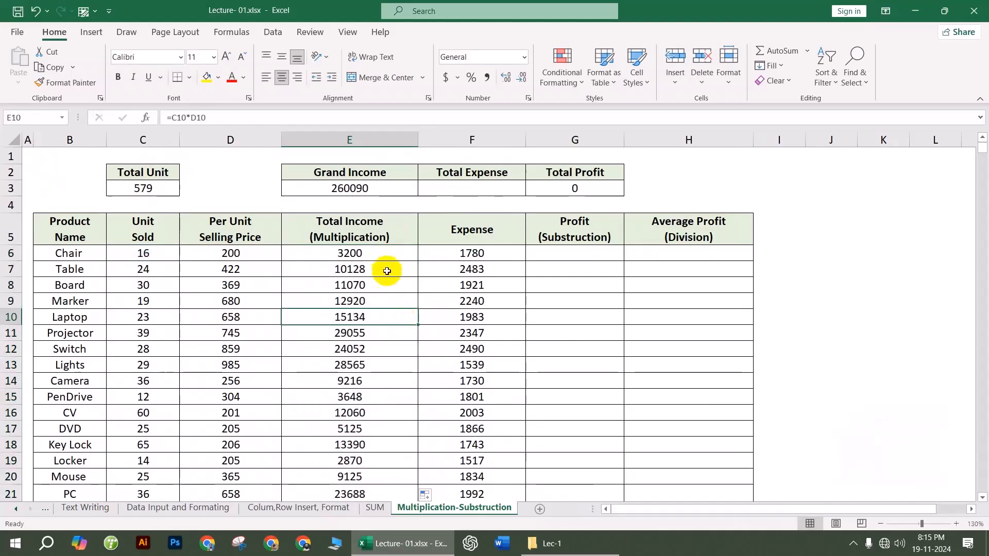
{"action": "left_click", "coordinate": [355, 189]}
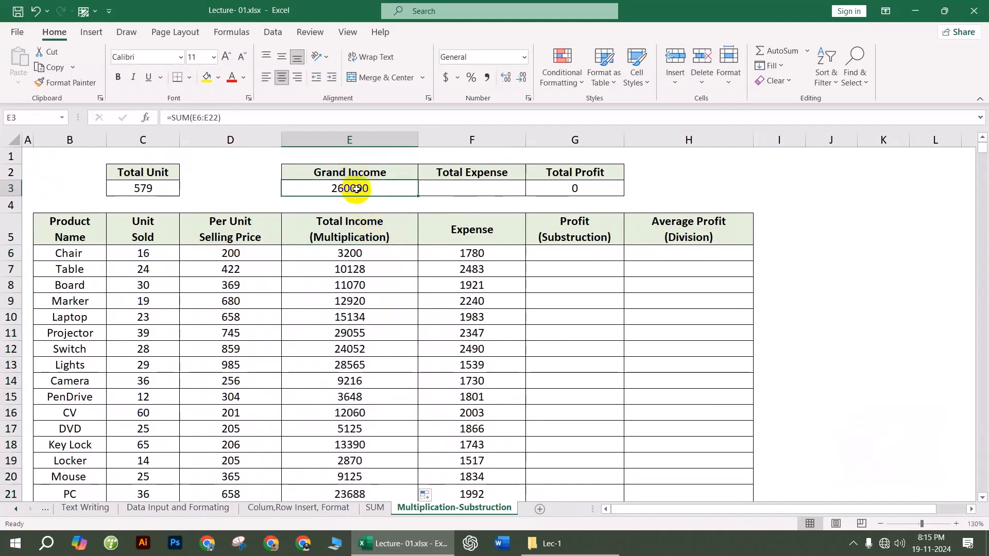
{"action": "double_click", "coordinate": [356, 188]}
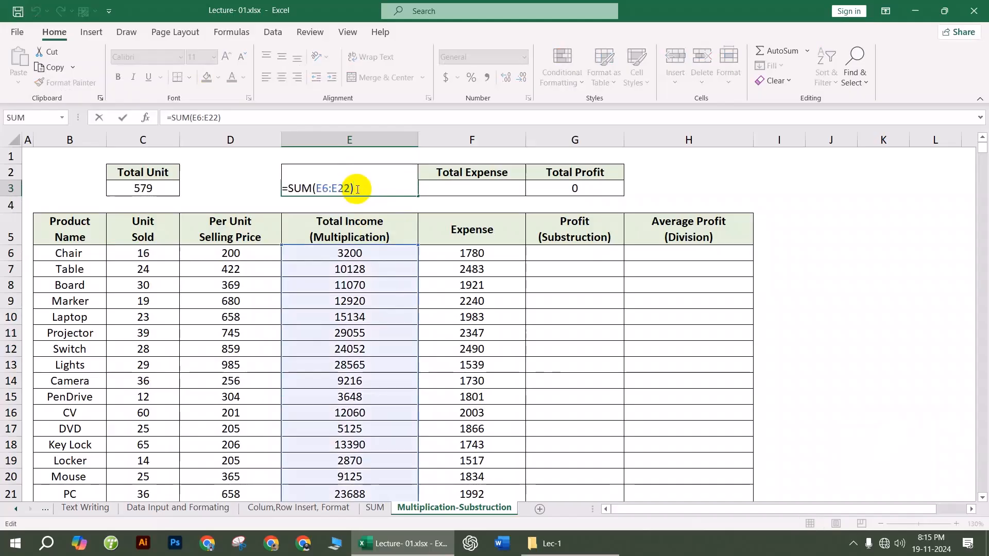
{"action": "key", "text": "Return"}
{"action": "left_click", "coordinate": [558, 349]}
{"action": "left_click", "coordinate": [575, 258]}
{"action": "type", "text": "="}
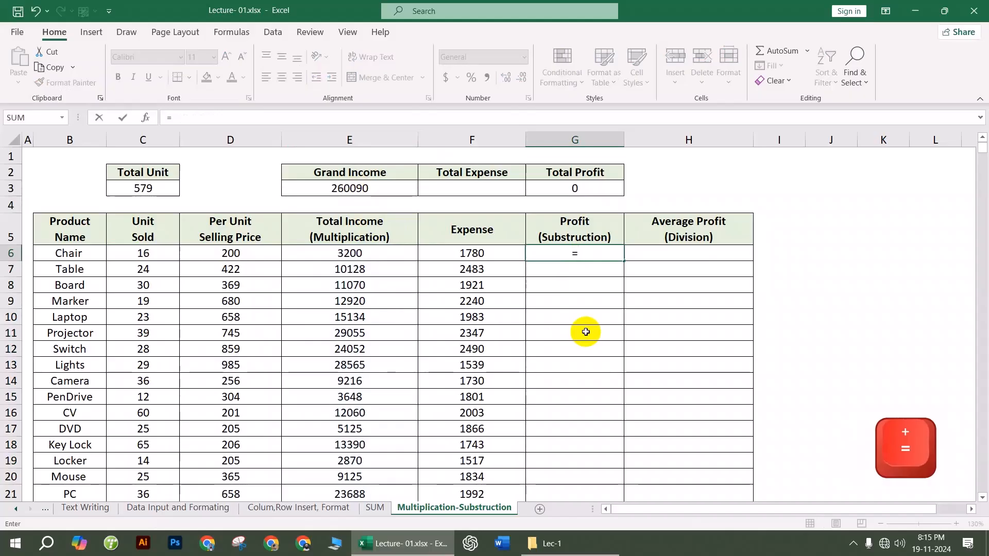
Step: Enter =E6-F6 in G6 and fill it down the Profit column
{"action": "left_click", "coordinate": [371, 252]}
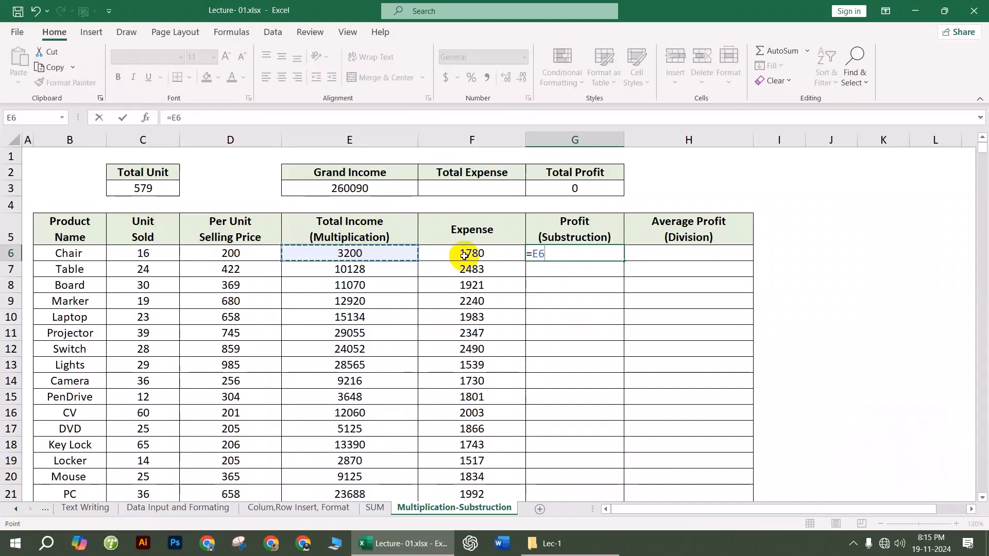
{"action": "type", "text": "-"}
{"action": "left_click", "coordinate": [467, 256]}
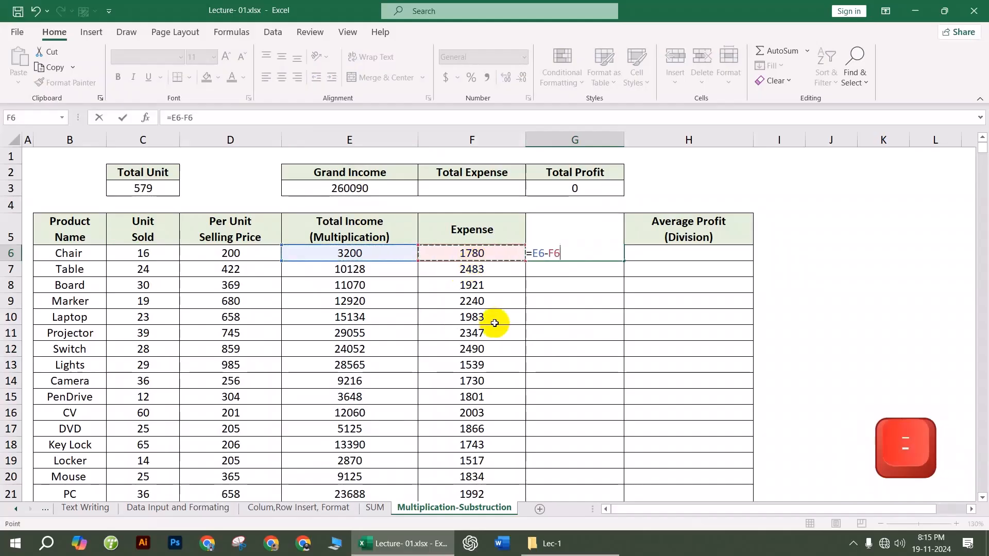
{"action": "key", "text": "Return"}
{"action": "left_click", "coordinate": [605, 254]}
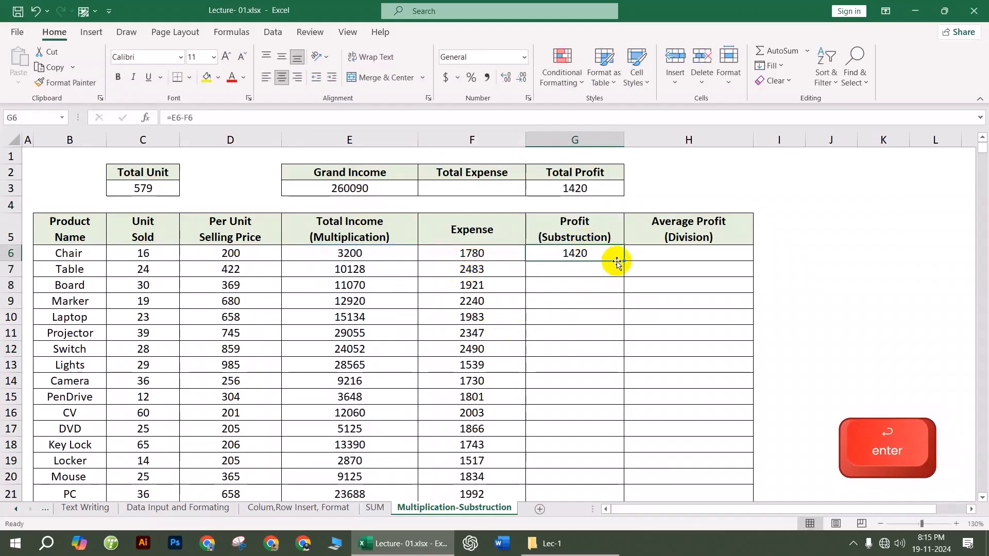
{"action": "double_click", "coordinate": [622, 261]}
Step: Enter =G6/C6 in H6 and fill it down the Average Profit column
{"action": "left_click", "coordinate": [702, 252]}
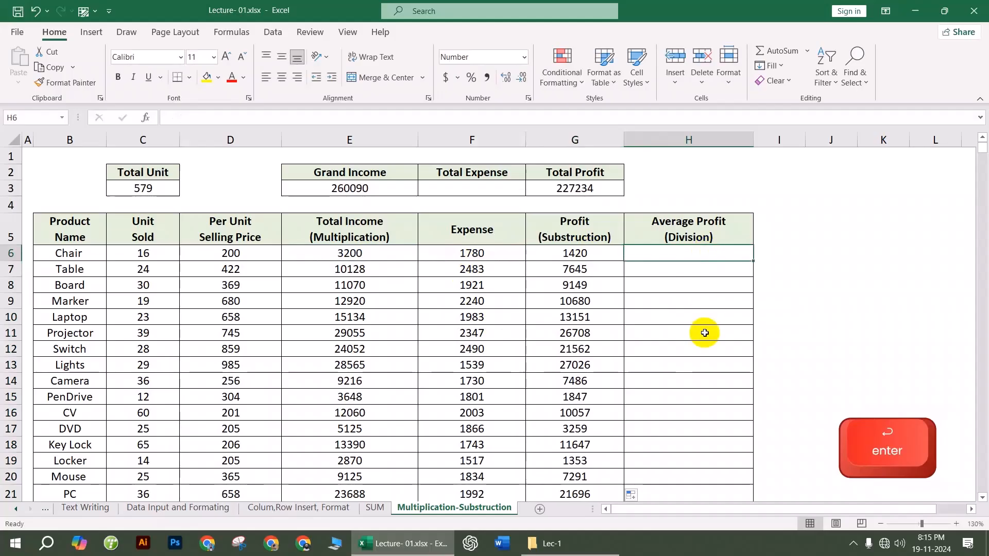
{"action": "type", "text": "="}
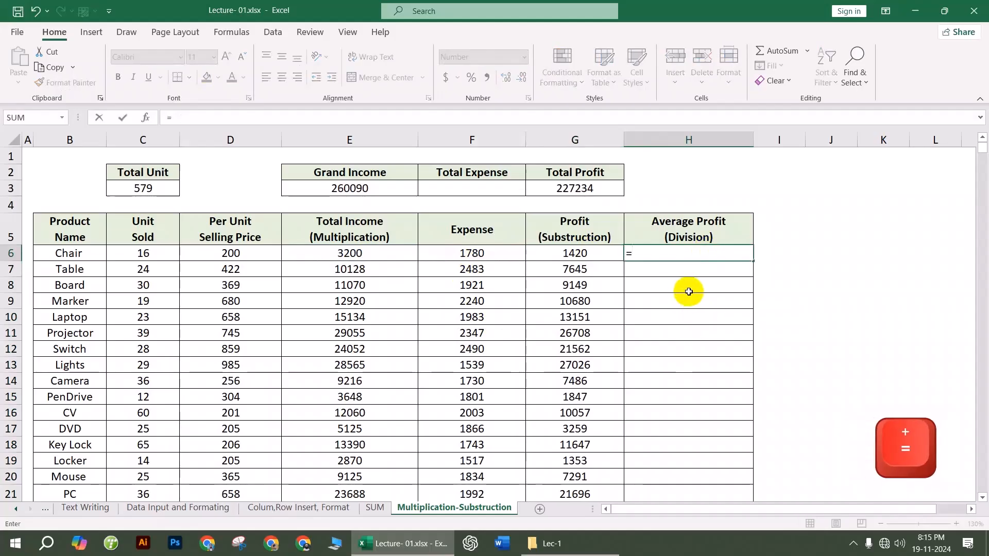
{"action": "left_click", "coordinate": [581, 260]}
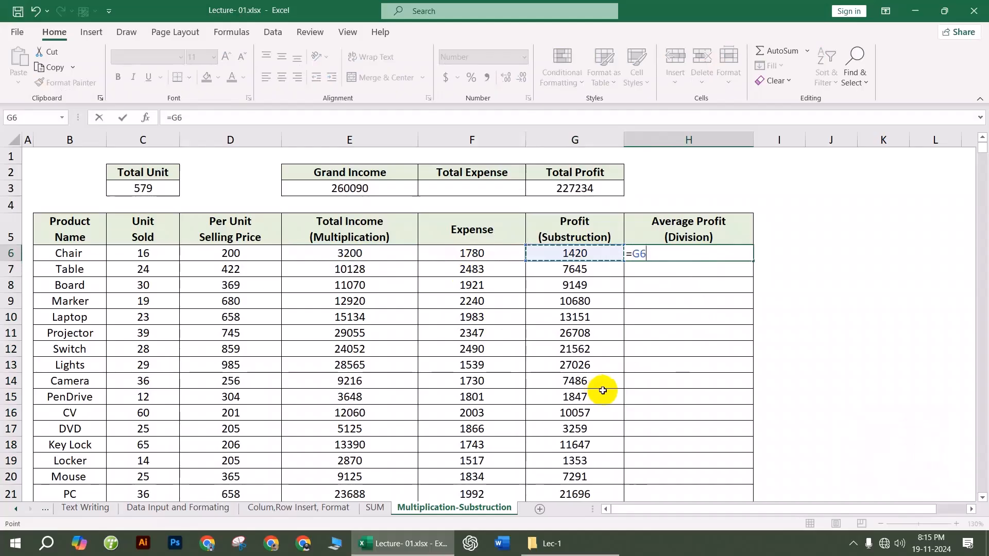
{"action": "type", "text": "/"}
{"action": "left_click", "coordinate": [147, 253]}
{"action": "key", "text": "Return"}
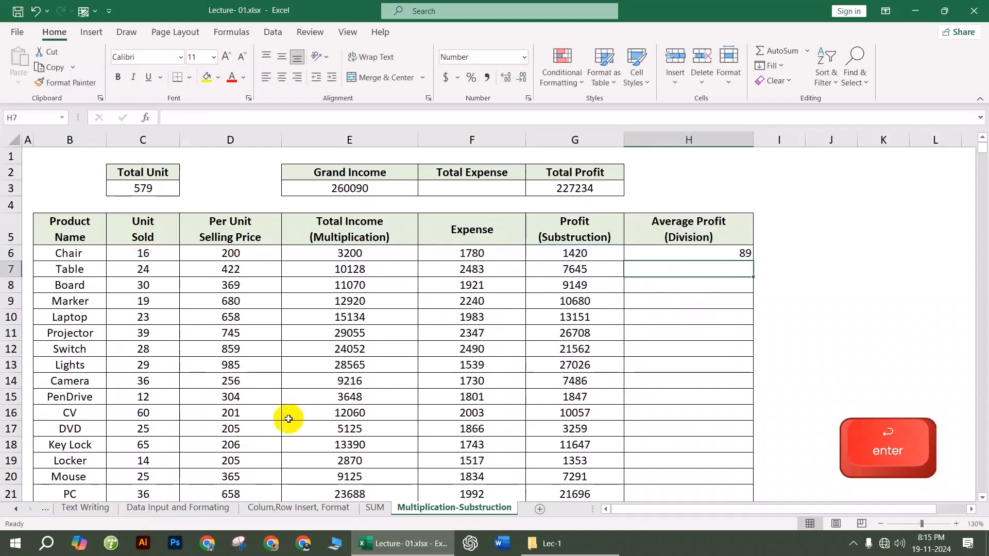
{"action": "left_click", "coordinate": [678, 256]}
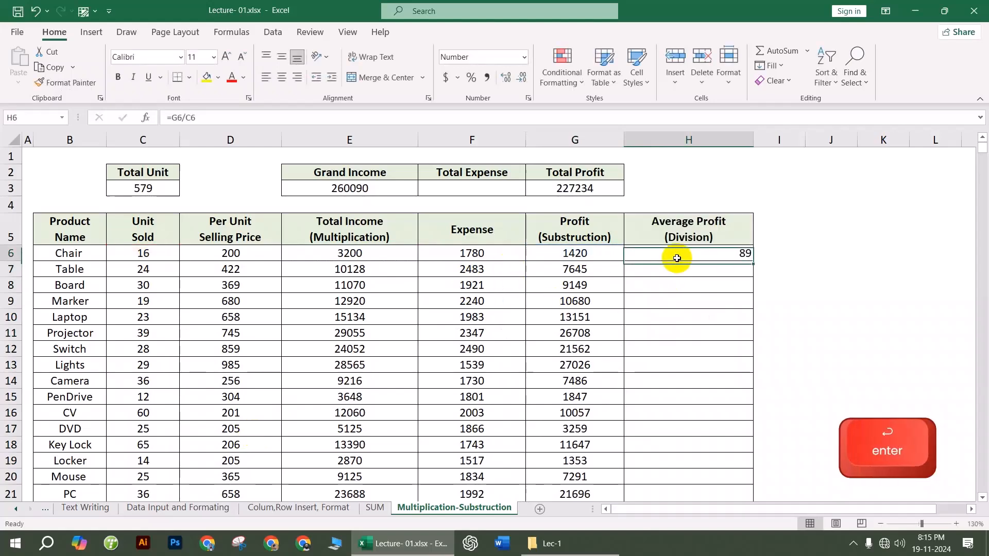
{"action": "double_click", "coordinate": [752, 261]}
{"action": "left_click", "coordinate": [812, 315]}
{"action": "scroll", "coordinate": [691, 375], "scroll_direction": "down", "scroll_amount": 4}
{"action": "scroll", "coordinate": [690, 375], "scroll_direction": "up", "scroll_amount": 4}
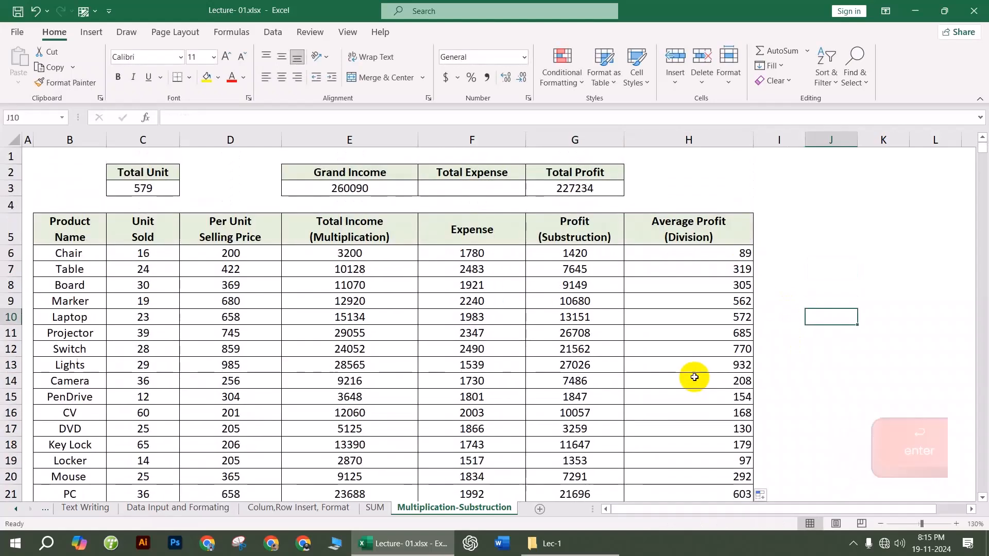
Step: Close Lecture- 01.xlsx without saving and open Lecture- 02.xlsx from the Lec-2 folder
{"action": "left_click", "coordinate": [151, 16]}
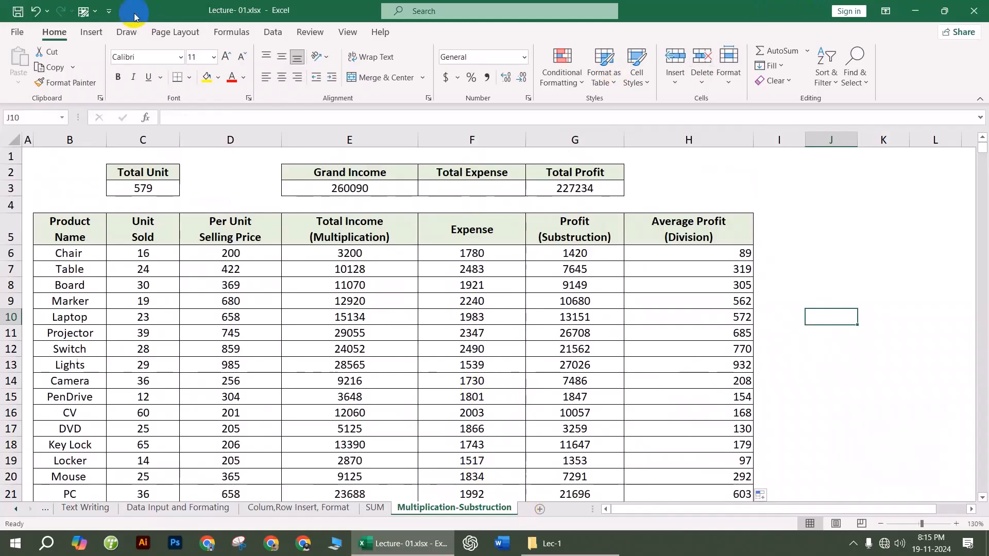
{"action": "left_click", "coordinate": [973, 11]}
{"action": "left_click", "coordinate": [494, 287]}
{"action": "left_click", "coordinate": [12, 99]}
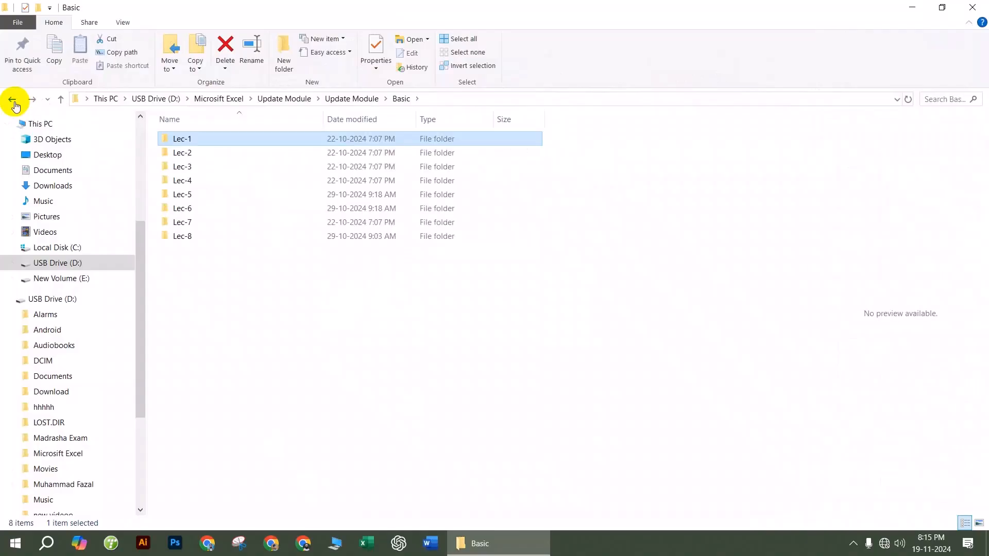
{"action": "double_click", "coordinate": [228, 153]}
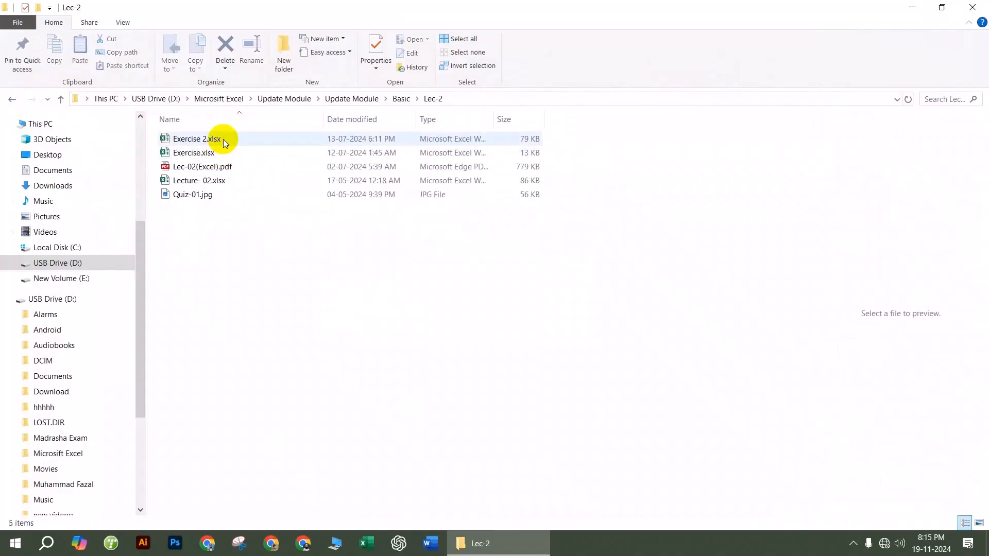
{"action": "double_click", "coordinate": [218, 180]}
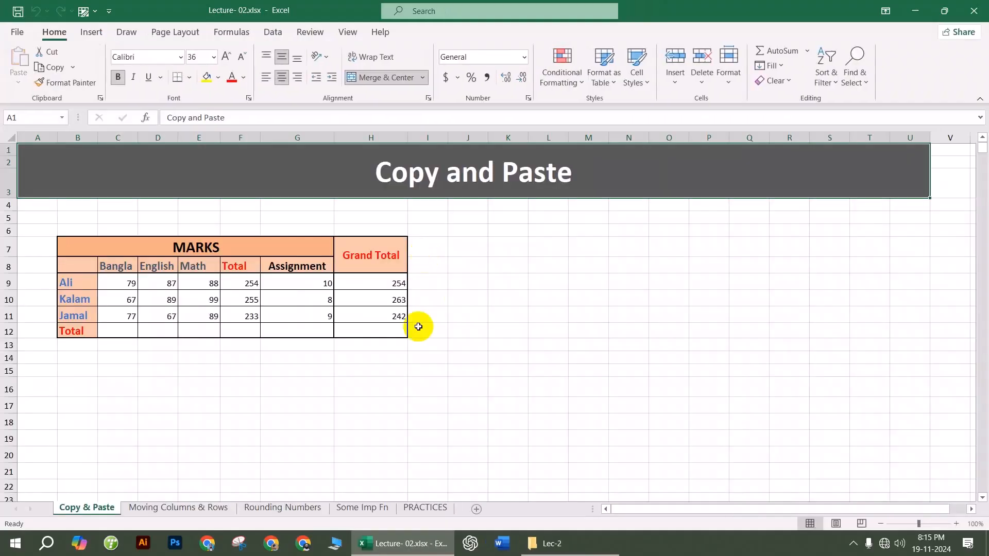
Step: Copy the MARKS table and paste it at B16 with full formatting, undoing a values-only paste first
{"action": "left_click", "coordinate": [378, 397]}
{"action": "left_click_drag", "start_coordinate": [80, 230], "coordinate": [320, 287]}
{"action": "left_click", "coordinate": [508, 297]}
{"action": "left_click_drag", "start_coordinate": [92, 243], "coordinate": [375, 331]}
{"action": "key", "text": "ctrl+c"}
{"action": "scroll", "coordinate": [306, 355], "scroll_direction": "down", "scroll_amount": 3}
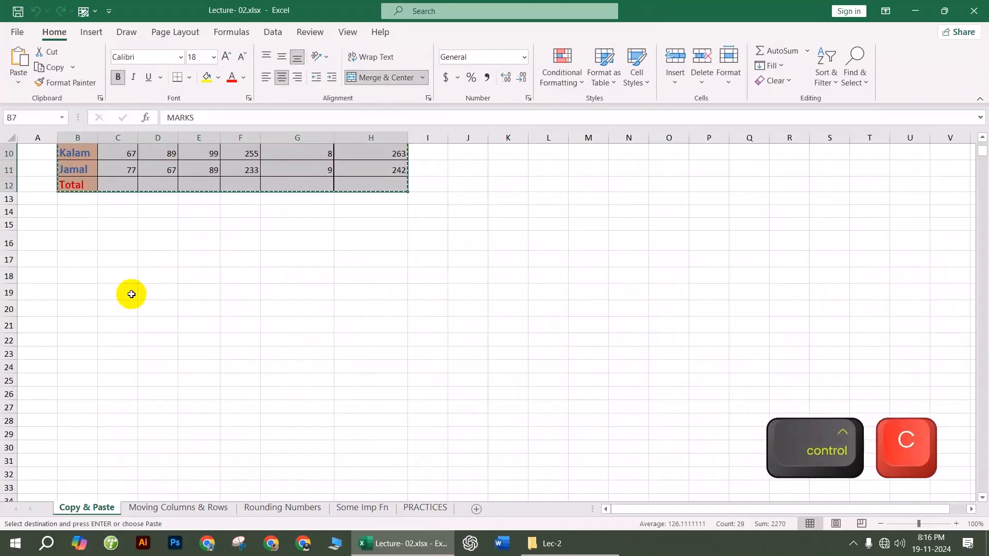
{"action": "right_click", "coordinate": [79, 243]}
{"action": "left_click", "coordinate": [136, 249]}
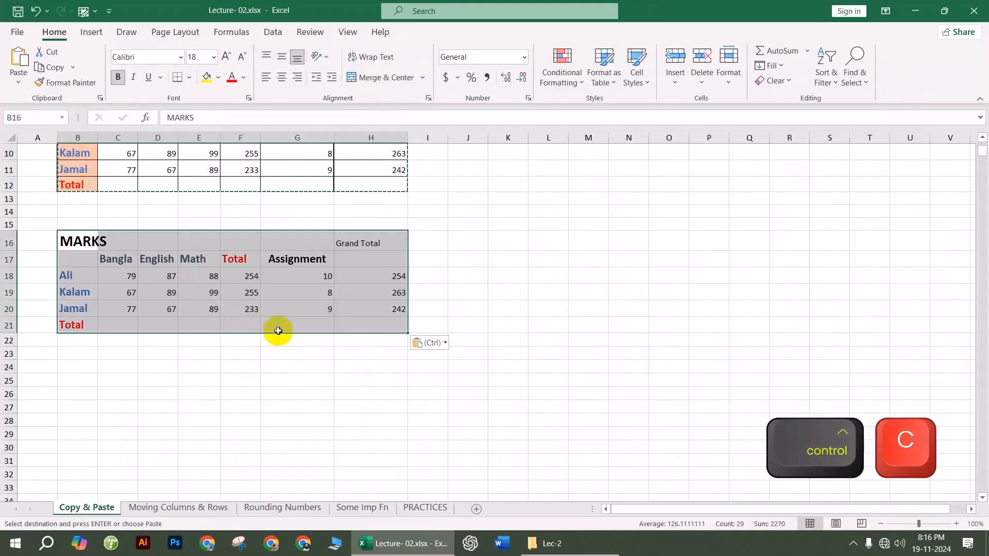
{"action": "key", "text": "ctrl+z"}
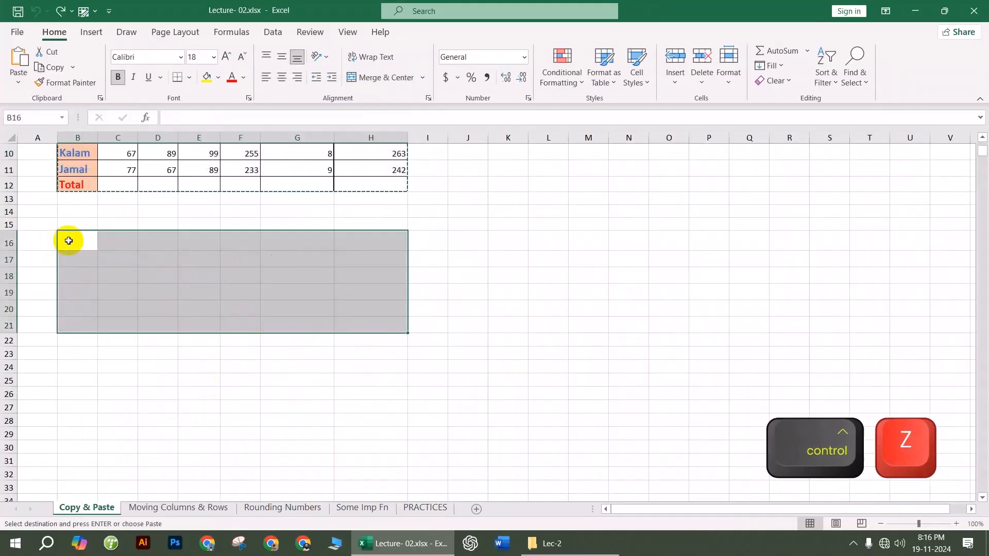
{"action": "right_click", "coordinate": [84, 249]}
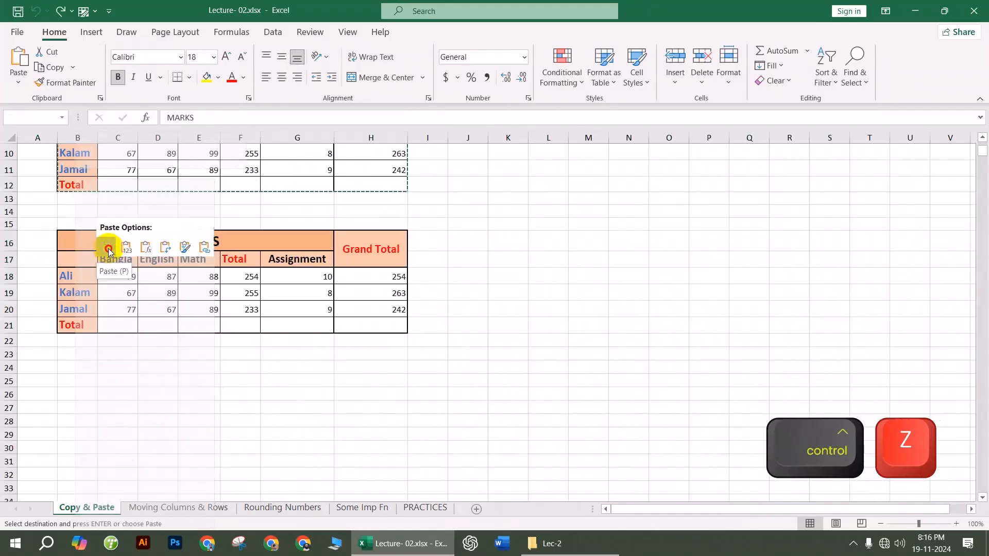
{"action": "left_click", "coordinate": [108, 251]}
Step: Paste another formatted copy of the MARKS table at B24
{"action": "left_click", "coordinate": [75, 369]}
{"action": "key", "text": "ctrl+v"}
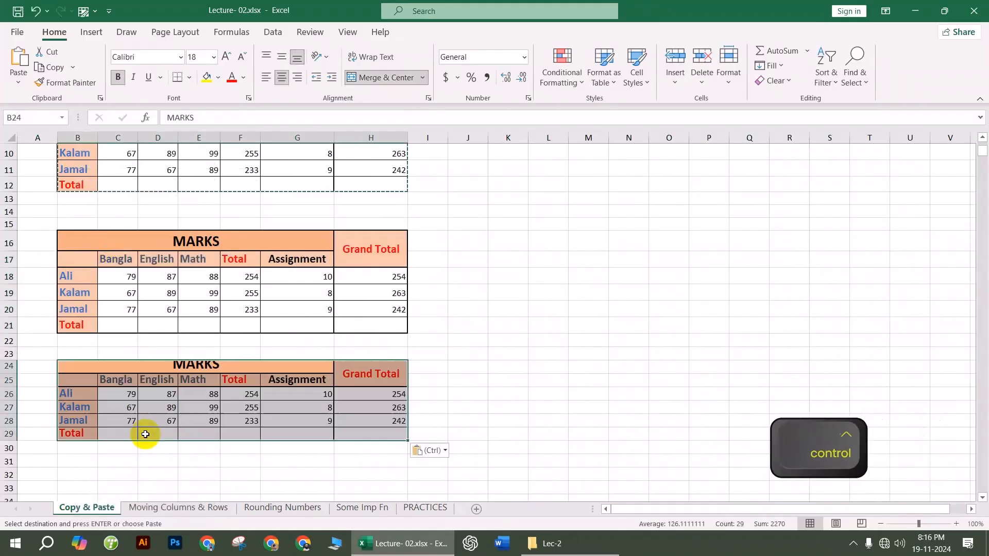
{"action": "scroll", "coordinate": [188, 397], "scroll_direction": "down", "scroll_amount": 2}
{"action": "scroll", "coordinate": [201, 399], "scroll_direction": "up", "scroll_amount": 4}
{"action": "scroll", "coordinate": [165, 430], "scroll_direction": "down", "scroll_amount": 1}
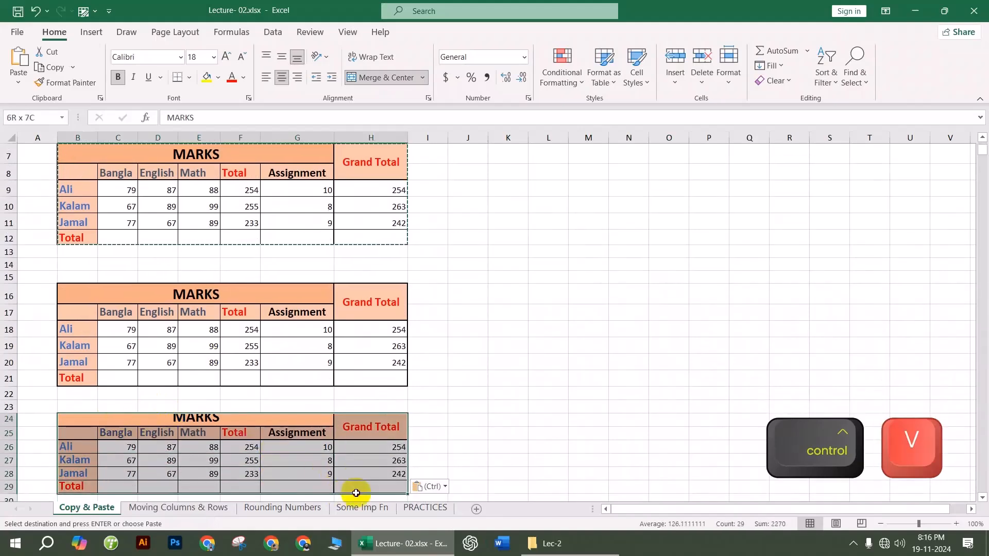
{"action": "scroll", "coordinate": [61, 401], "scroll_direction": "down", "scroll_amount": 1}
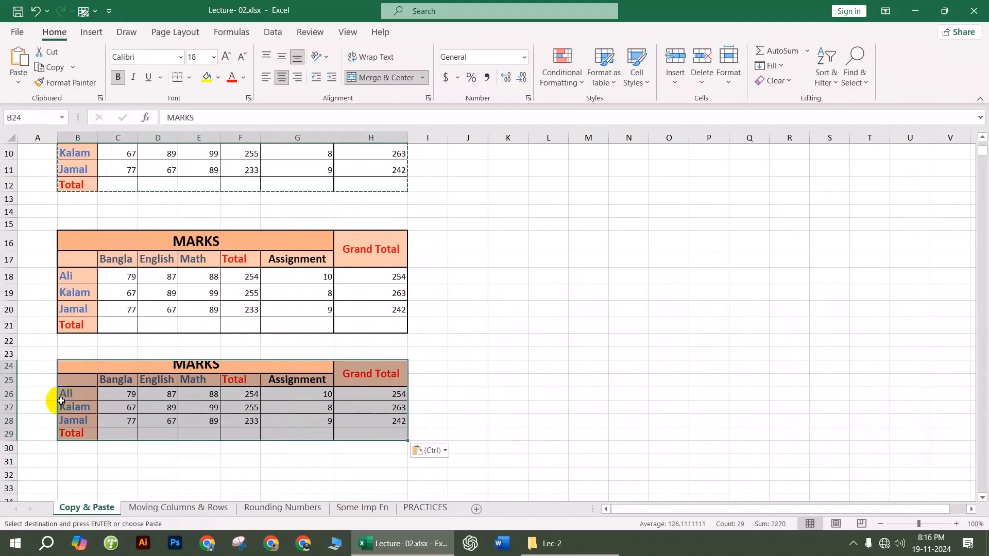
{"action": "left_click", "coordinate": [170, 394]}
{"action": "scroll", "coordinate": [179, 394], "scroll_direction": "up", "scroll_amount": 2}
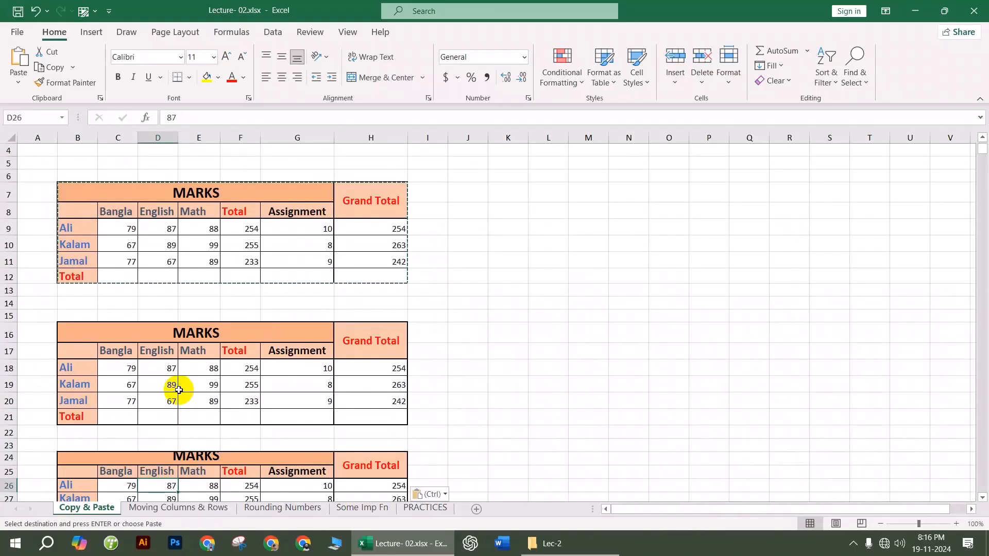
{"action": "scroll", "coordinate": [185, 386], "scroll_direction": "down", "scroll_amount": 1}
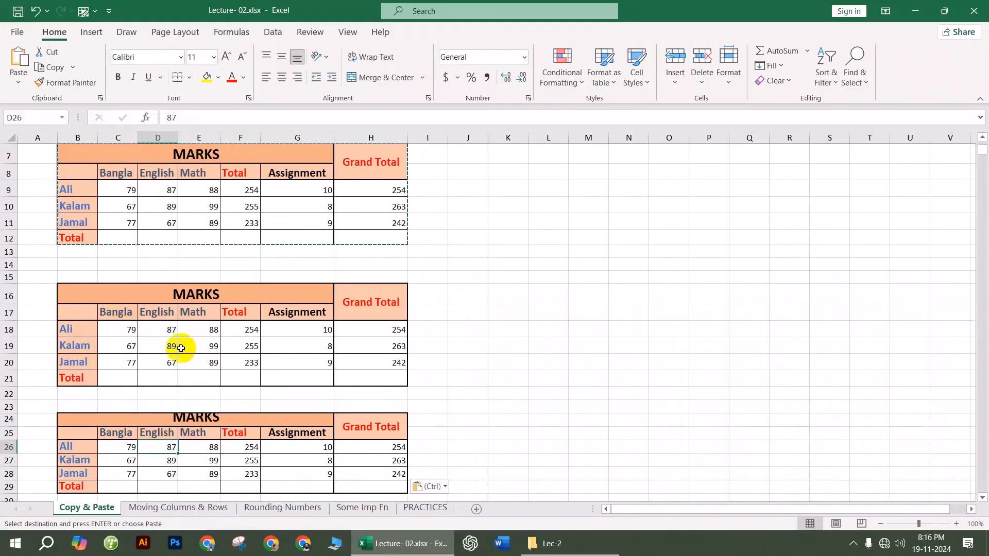
{"action": "scroll", "coordinate": [181, 348], "scroll_direction": "up", "scroll_amount": 1}
Step: Paste the MARKS table at M7 beside the original and compare its title, Math and Total cells
{"action": "left_click", "coordinate": [572, 187]}
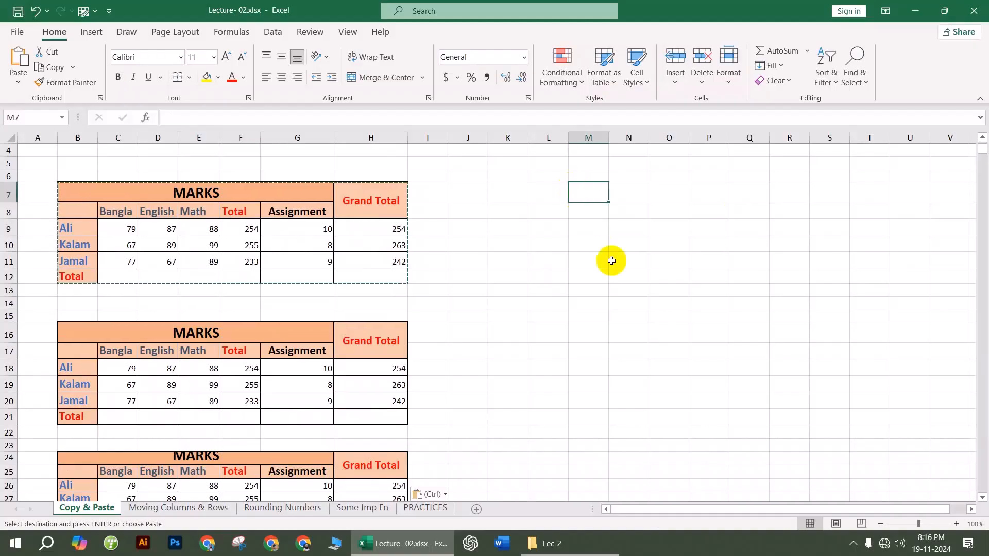
{"action": "key", "text": "ctrl+v"}
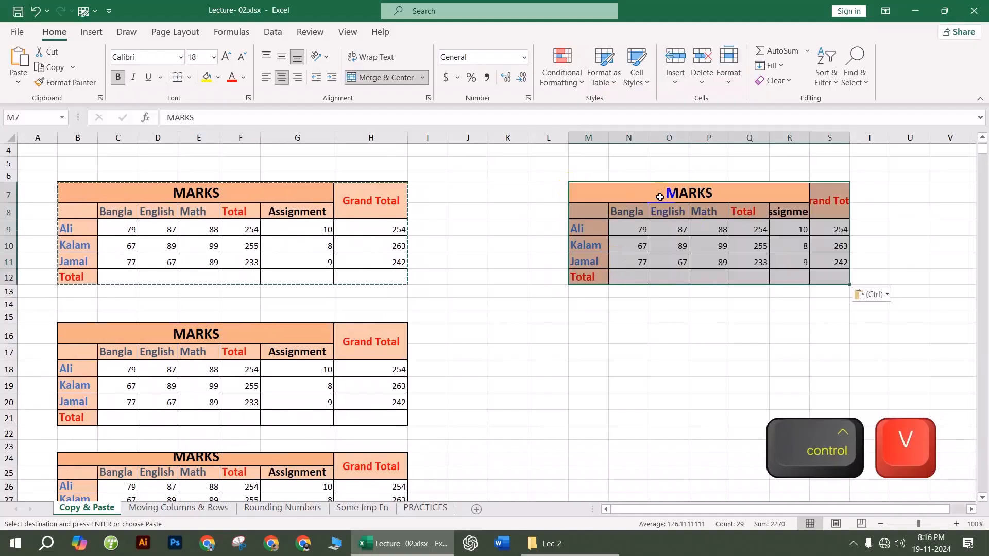
{"action": "left_click", "coordinate": [659, 197]}
{"action": "left_click", "coordinate": [152, 193]}
{"action": "left_click", "coordinate": [192, 216]}
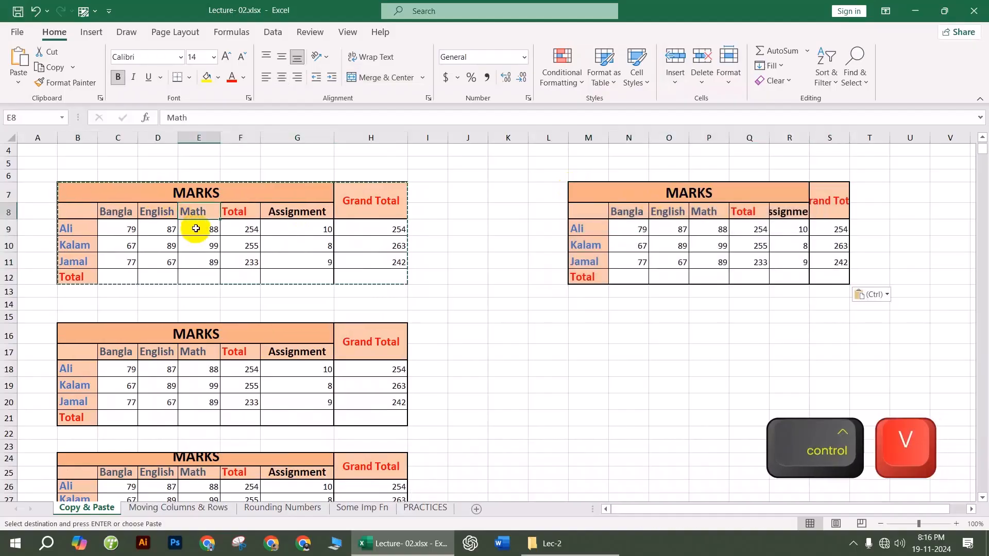
{"action": "left_click", "coordinate": [198, 258]}
{"action": "left_click", "coordinate": [202, 275]}
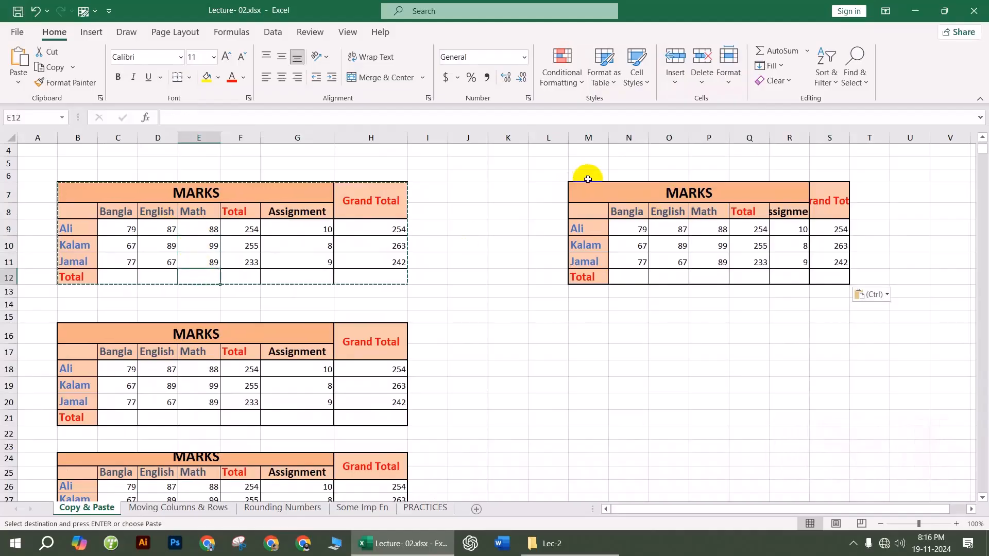
Step: Undo the table pasted at M7 and select entire rows 7–12 holding the original table
{"action": "left_click", "coordinate": [588, 137]}
{"action": "left_click", "coordinate": [628, 137]}
{"action": "left_click", "coordinate": [710, 138]}
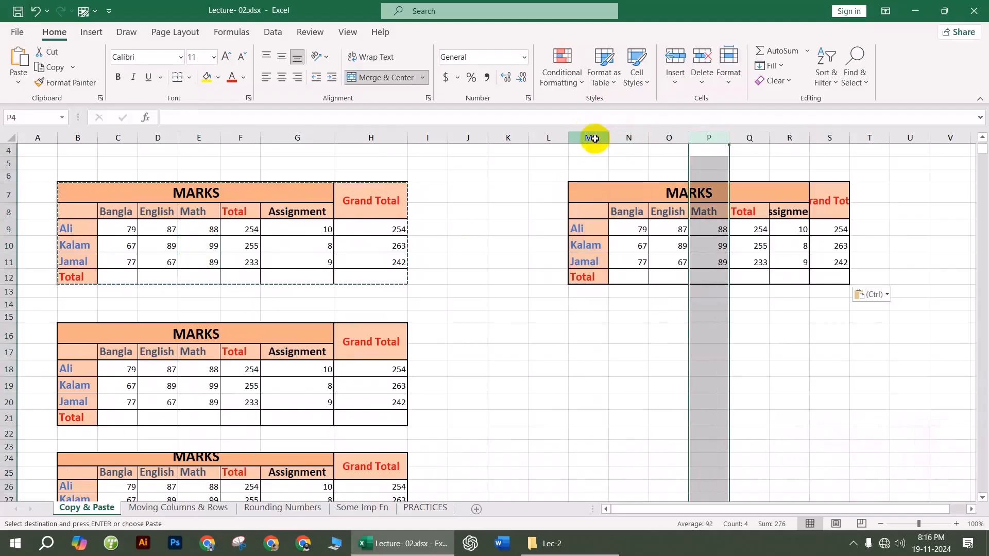
{"action": "left_click_drag", "start_coordinate": [594, 137], "coordinate": [829, 137]}
{"action": "left_click", "coordinate": [467, 292]}
{"action": "scroll", "coordinate": [100, 439], "scroll_direction": "down", "scroll_amount": 3}
{"action": "left_click_drag", "start_coordinate": [73, 426], "coordinate": [403, 483]}
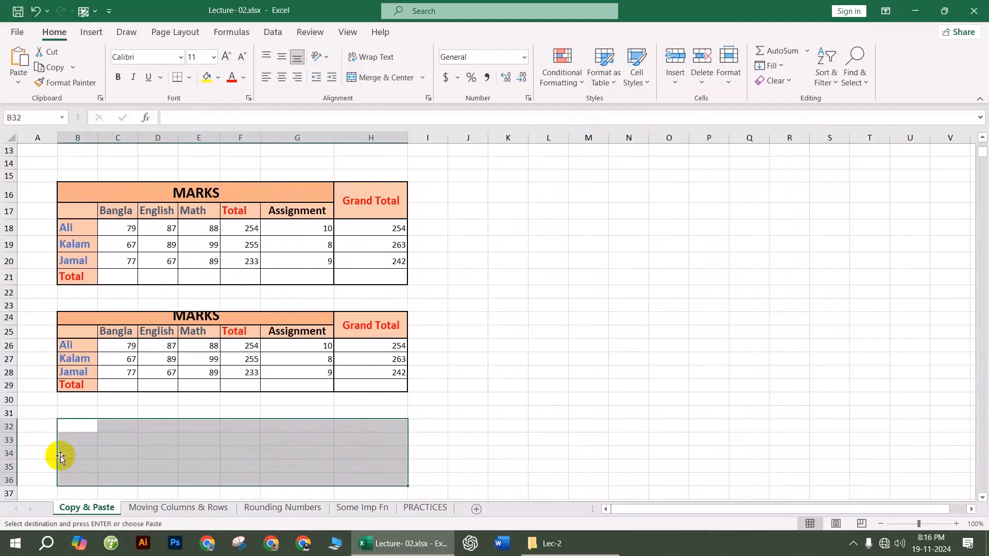
{"action": "left_click", "coordinate": [201, 450]}
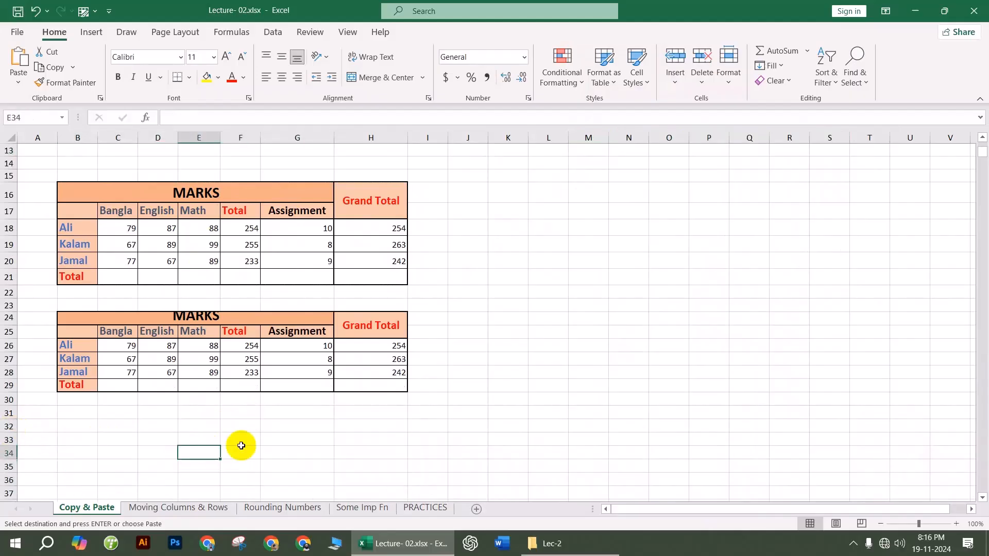
{"action": "scroll", "coordinate": [257, 437], "scroll_direction": "up", "scroll_amount": 4}
{"action": "scroll", "coordinate": [320, 427], "scroll_direction": "down", "scroll_amount": 2}
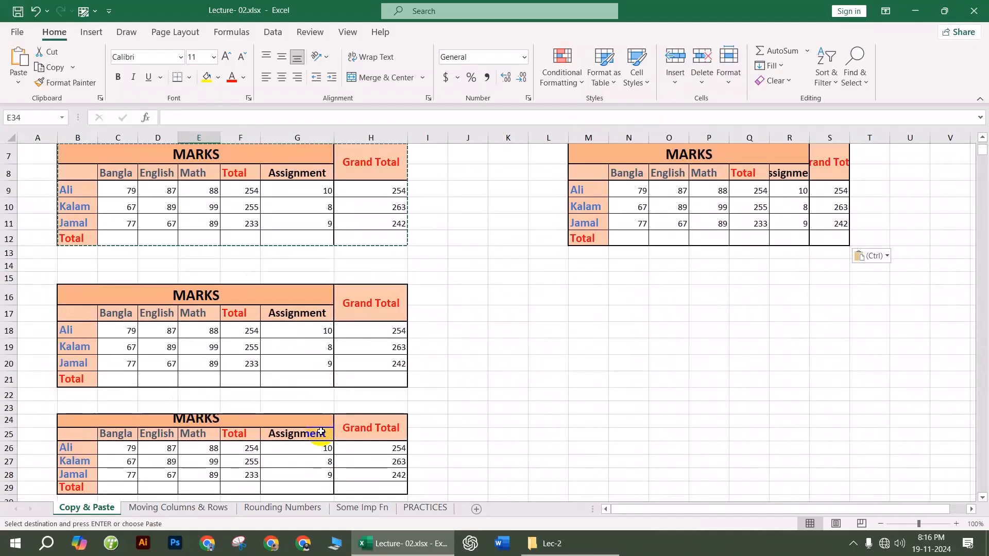
{"action": "scroll", "coordinate": [321, 433], "scroll_direction": "up", "scroll_amount": 1}
{"action": "scroll", "coordinate": [548, 331], "scroll_direction": "down", "scroll_amount": 1}
{"action": "key", "text": "ctrl+z"}
{"action": "key", "text": "ctrl+z"}
{"action": "scroll", "coordinate": [560, 365], "scroll_direction": "up", "scroll_amount": 2}
{"action": "left_click_drag", "start_coordinate": [8, 250], "coordinate": [11, 326]}
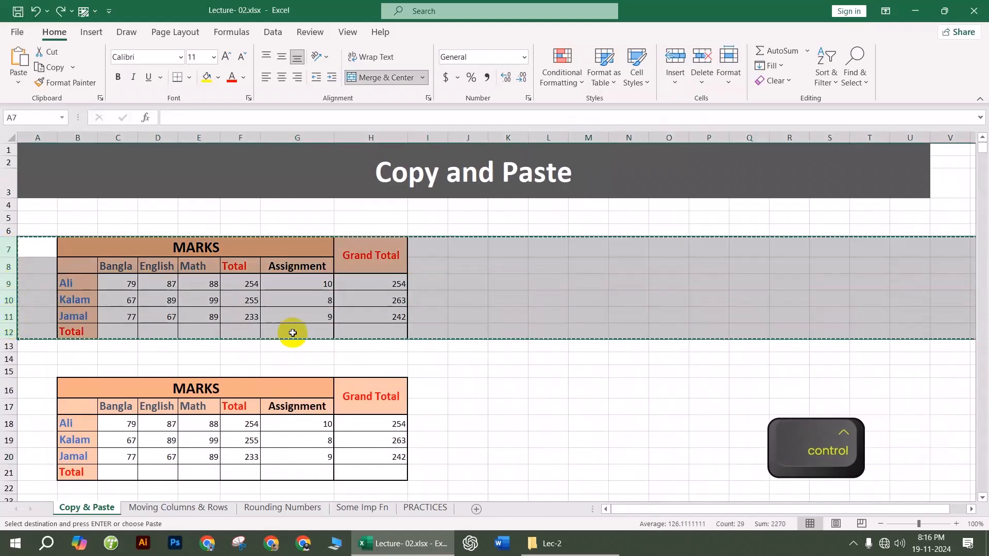
Step: Copy rows 7–12 and try pasting at C37, dismissing the paste-size warning
{"action": "key", "text": "ctrl+c"}
{"action": "scroll", "coordinate": [288, 339], "scroll_direction": "down", "scroll_amount": 4}
{"action": "scroll", "coordinate": [288, 339], "scroll_direction": "down", "scroll_amount": 3}
{"action": "left_click", "coordinate": [9, 338]}
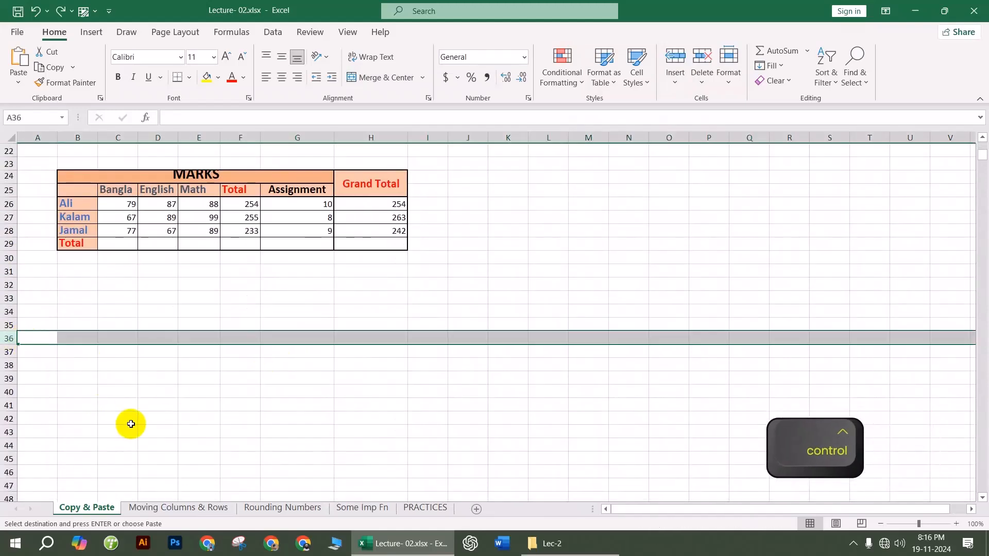
{"action": "left_click", "coordinate": [56, 343]}
{"action": "left_click", "coordinate": [111, 350]}
{"action": "key", "text": "ctrl+v"}
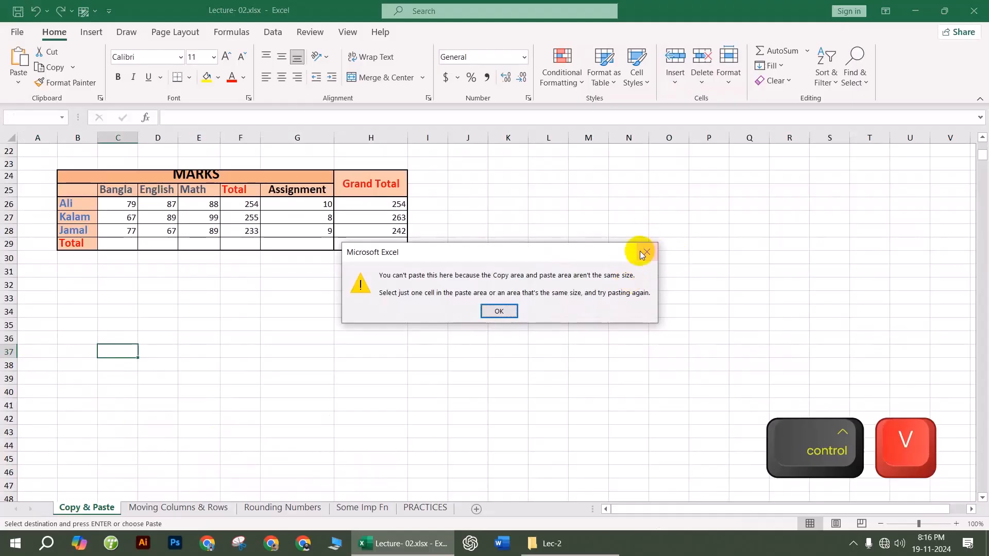
{"action": "left_click", "coordinate": [646, 252]}
Step: Paste the copied rows at row 33, creating a fourth MARKS table in rows 33–38
{"action": "scroll", "coordinate": [169, 380], "scroll_direction": "up", "scroll_amount": 7}
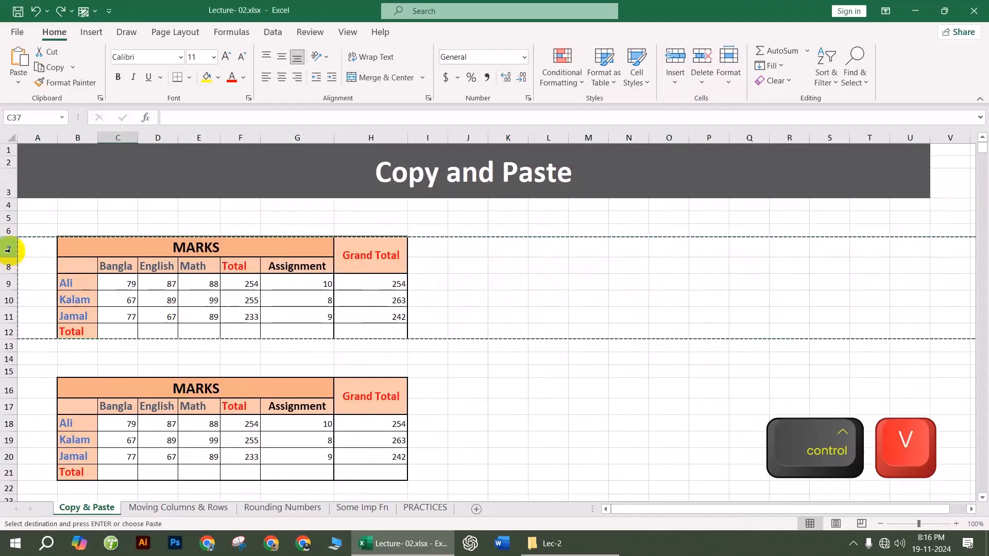
{"action": "scroll", "coordinate": [15, 330], "scroll_direction": "down", "scroll_amount": 3}
{"action": "scroll", "coordinate": [60, 342], "scroll_direction": "down", "scroll_amount": 3}
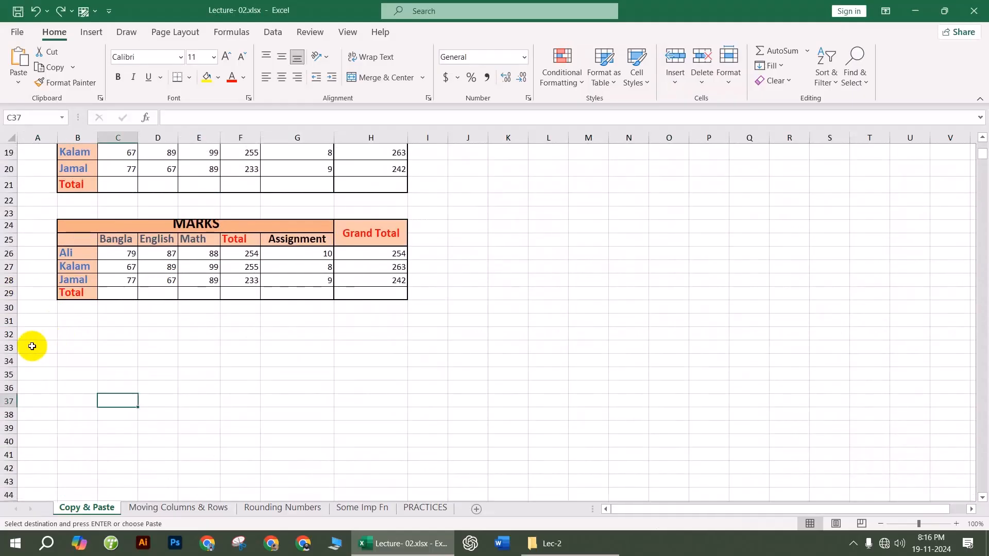
{"action": "left_click", "coordinate": [9, 348]}
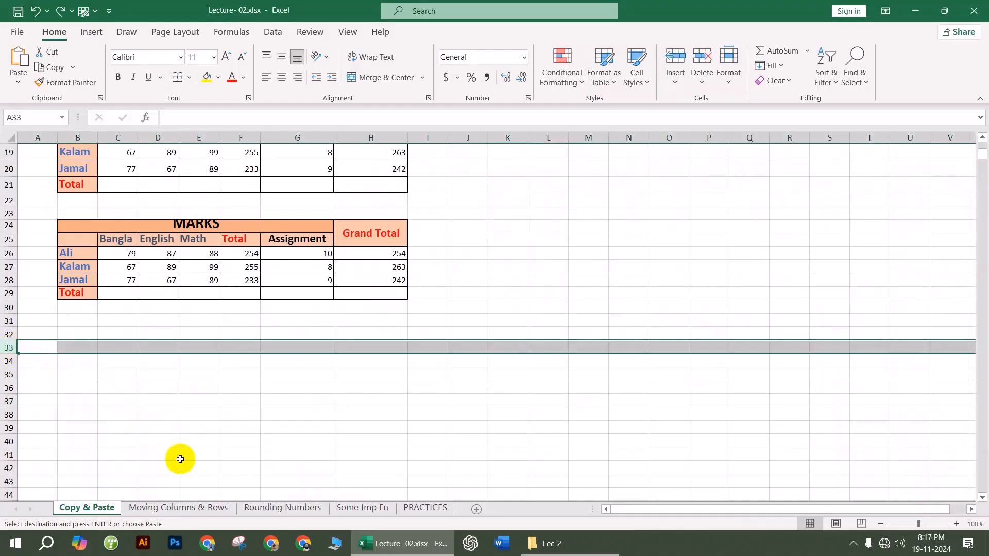
{"action": "key", "text": "ctrl+v"}
{"action": "left_click", "coordinate": [508, 385]}
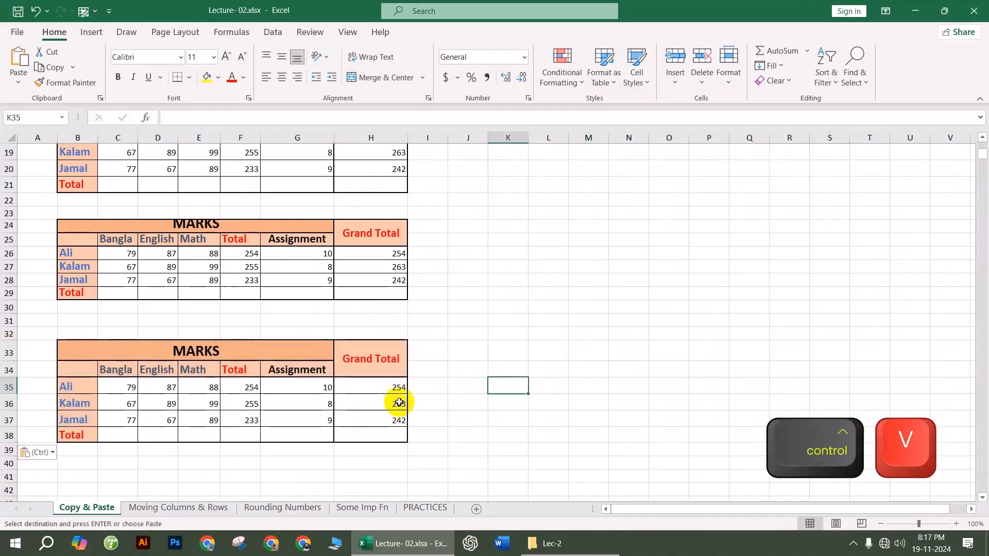
{"action": "scroll", "coordinate": [446, 287], "scroll_direction": "up", "scroll_amount": 6}
Step: Type filler text into K8 (chbfgh), S9 (gfhfgh), U8 (gfhfg) and V11 (gh)
{"action": "left_click", "coordinate": [503, 263]}
{"action": "type", "text": "chbfg"}
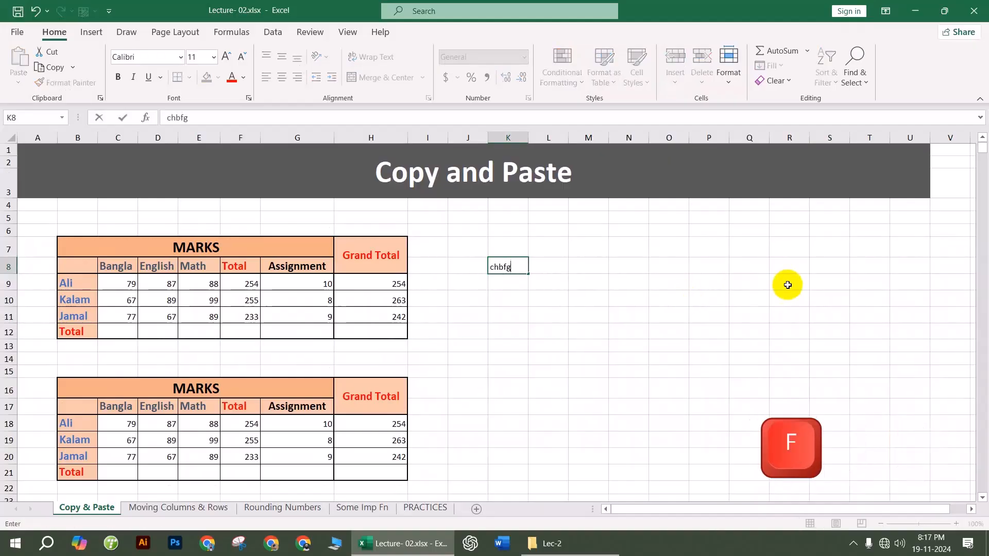
{"action": "type", "text": "h"}
{"action": "left_click", "coordinate": [821, 284]}
{"action": "type", "text": "gfhfgh"}
{"action": "left_click", "coordinate": [913, 268]}
{"action": "type", "text": "gfhfg"}
{"action": "left_click", "coordinate": [943, 316]}
{"action": "type", "text": "gh"}
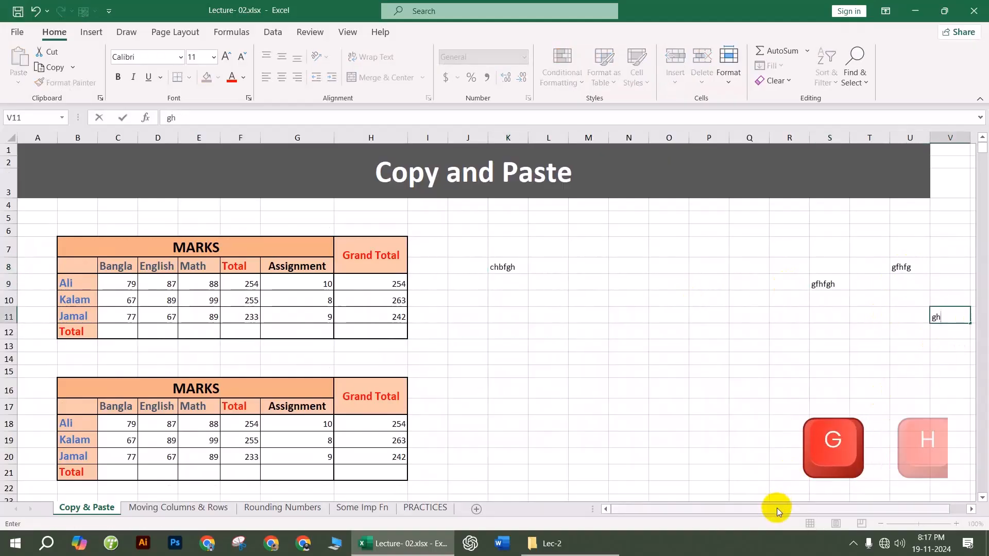
{"action": "left_click_drag", "start_coordinate": [773, 510], "coordinate": [937, 493]}
Step: Fill row 10 from W10 through AD10 with filler text such as gfhg, hfgh and fghfg
{"action": "left_click", "coordinate": [958, 295]}
{"action": "type", "text": "gfhg"}
{"action": "left_click", "coordinate": [920, 344]}
{"action": "left_click", "coordinate": [957, 300]}
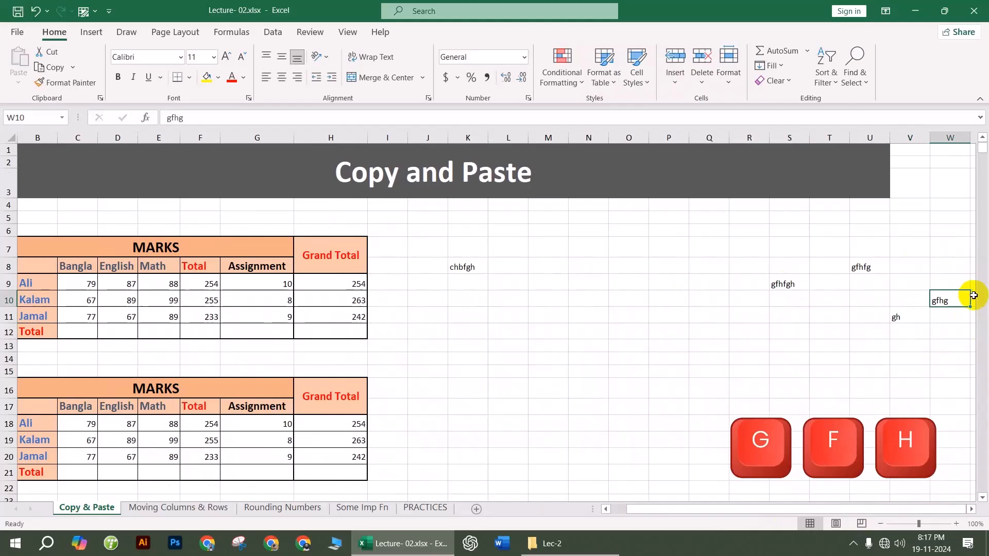
{"action": "left_click", "coordinate": [973, 298]}
{"action": "mouse_move", "coordinate": [919, 510]}
{"action": "left_mouse_down"}
{"action": "mouse_move", "coordinate": [805, 518]}
{"action": "mouse_move", "coordinate": [918, 508]}
{"action": "left_mouse_up"}
{"action": "type", "text": "hfgh"}
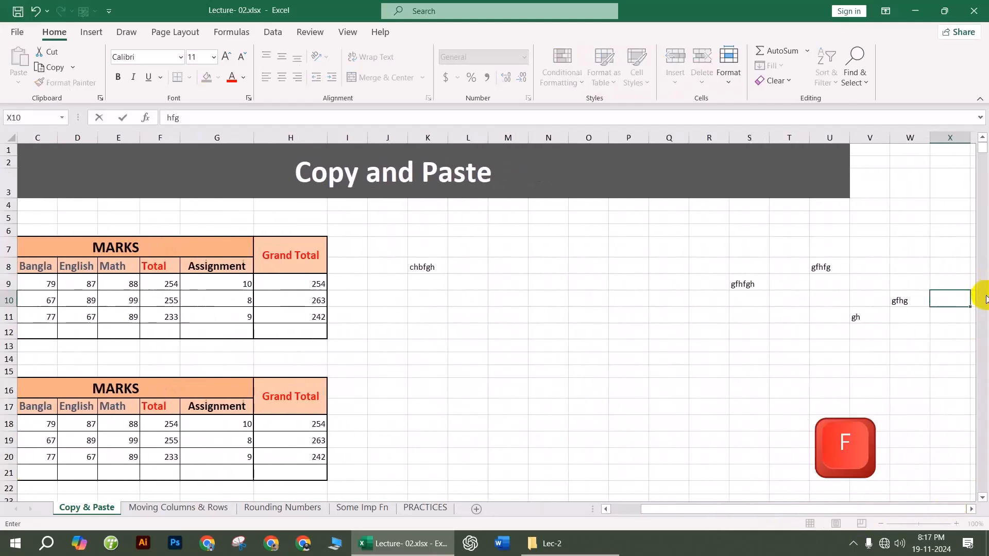
{"action": "left_click", "coordinate": [928, 342]}
{"action": "left_click", "coordinate": [967, 300]}
{"action": "type", "text": "gfhgf"}
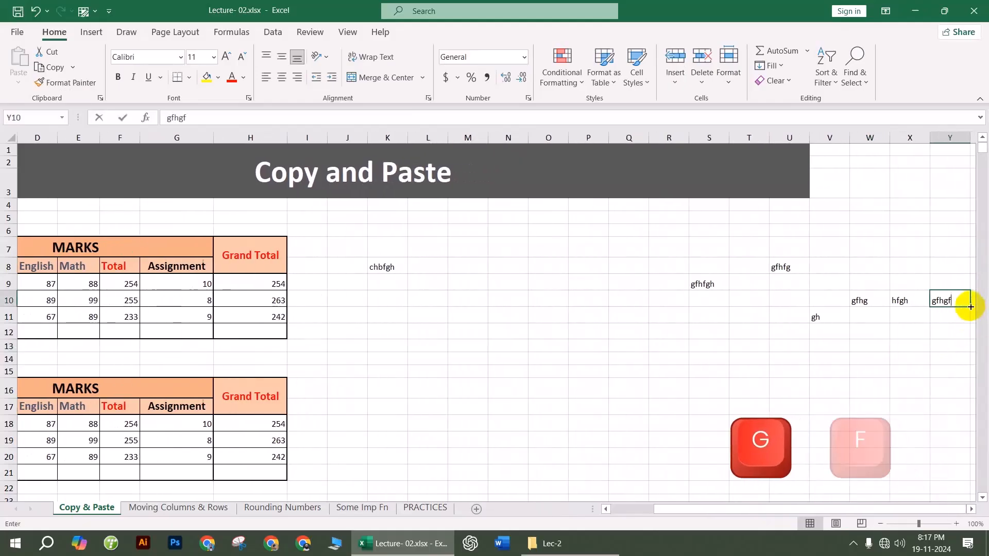
{"action": "left_click", "coordinate": [968, 304]}
{"action": "type", "text": "gfhfg"}
{"action": "left_click", "coordinate": [972, 298]}
{"action": "type", "text": "fghfg"}
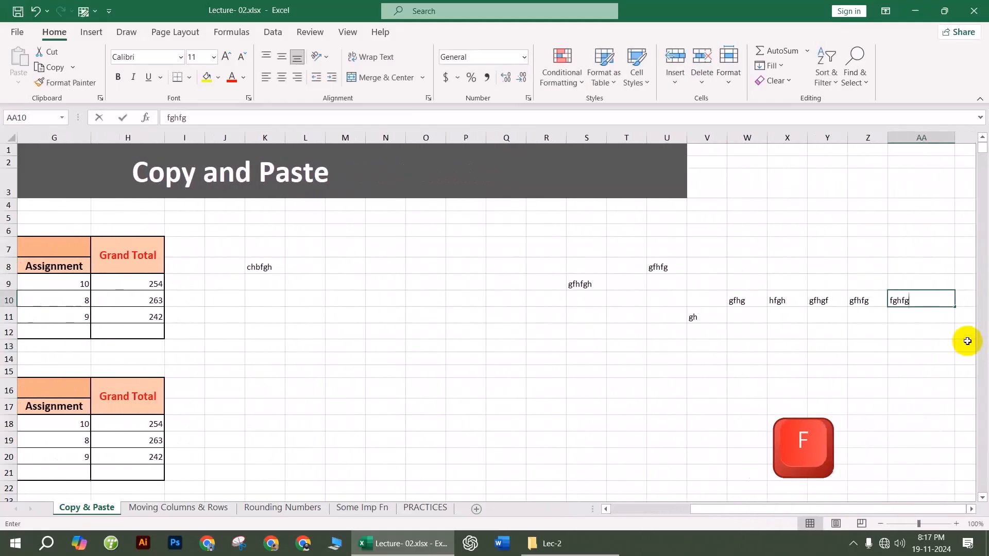
{"action": "left_click", "coordinate": [965, 299]}
{"action": "type", "text": "fghgf"}
{"action": "left_click", "coordinate": [965, 302]}
{"action": "type", "text": "fghg"}
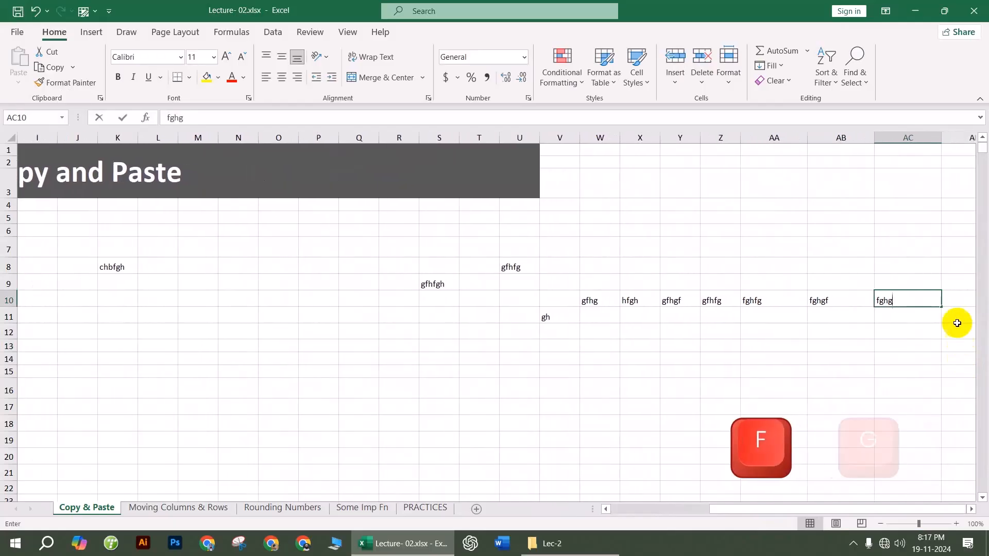
{"action": "left_click", "coordinate": [963, 301]}
{"action": "type", "text": "fghfg"}
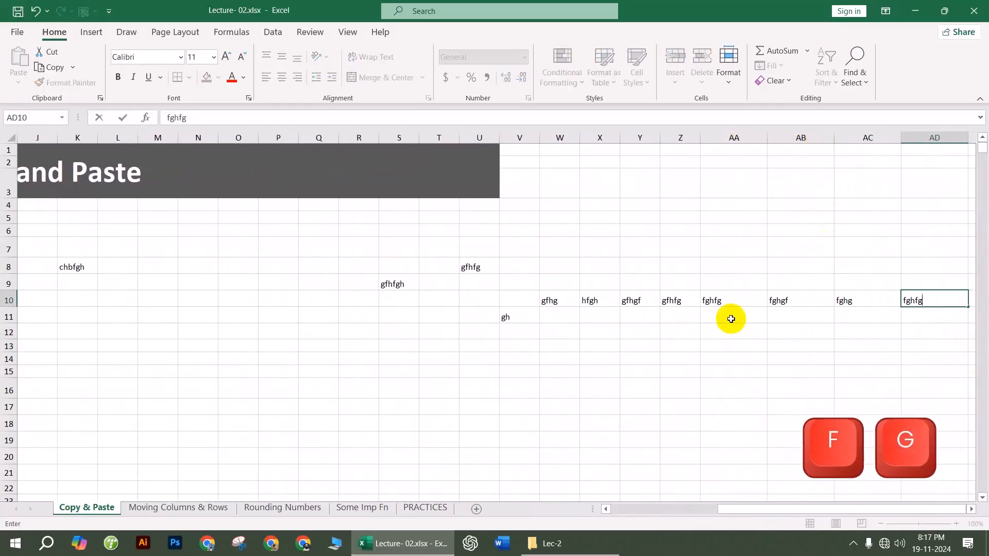
{"action": "left_click", "coordinate": [679, 389]}
{"action": "left_click_drag", "start_coordinate": [738, 507], "coordinate": [505, 509]}
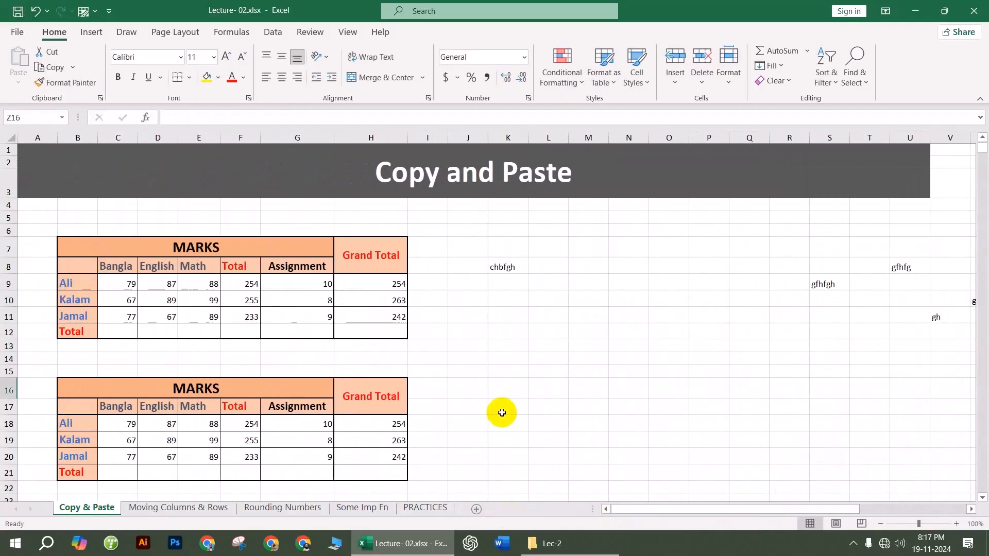
Step: Copy entire rows 7–12 and paste them starting at row 45
{"action": "left_click", "coordinate": [8, 250]}
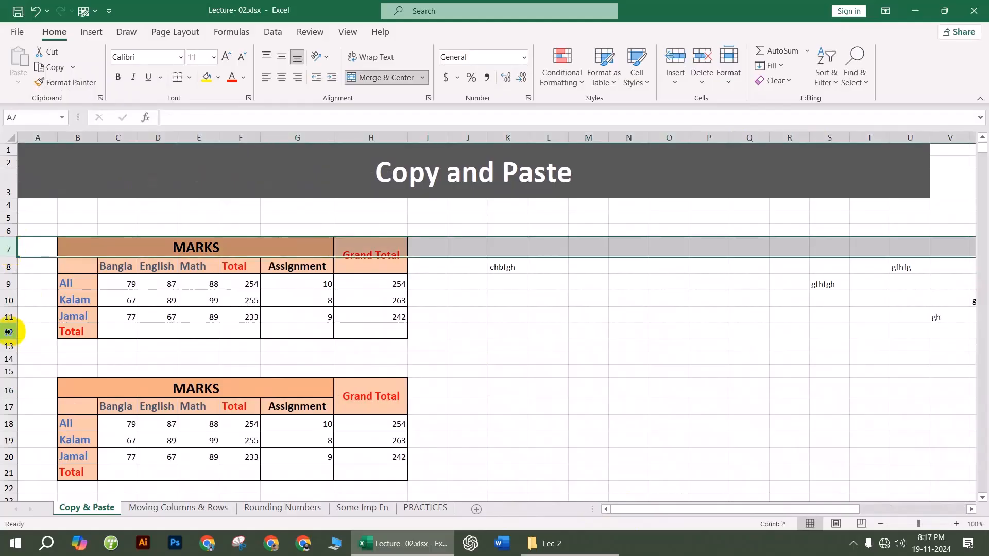
{"action": "left_click", "coordinate": [8, 332], "text": "shift"}
{"action": "left_click", "coordinate": [11, 250]}
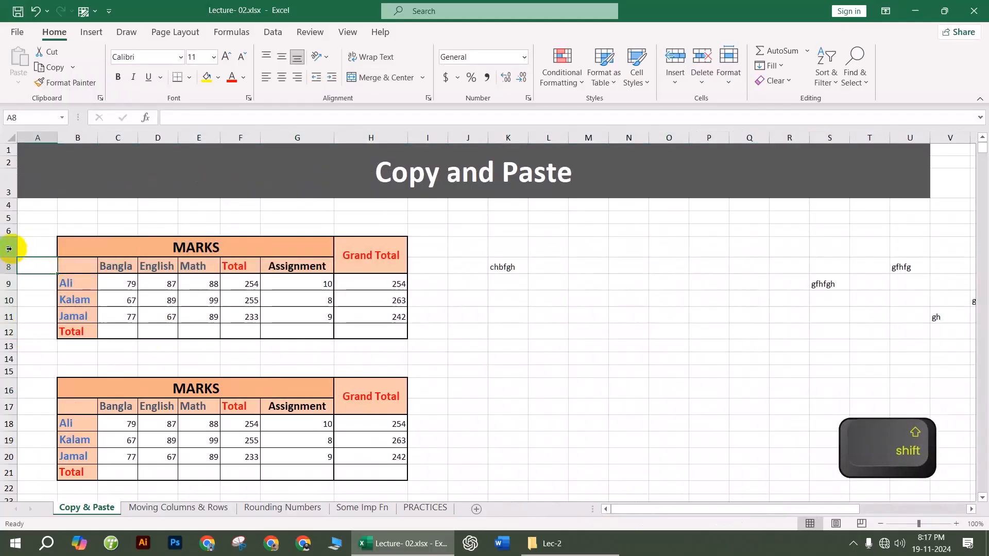
{"action": "left_click", "coordinate": [6, 332], "text": "shift"}
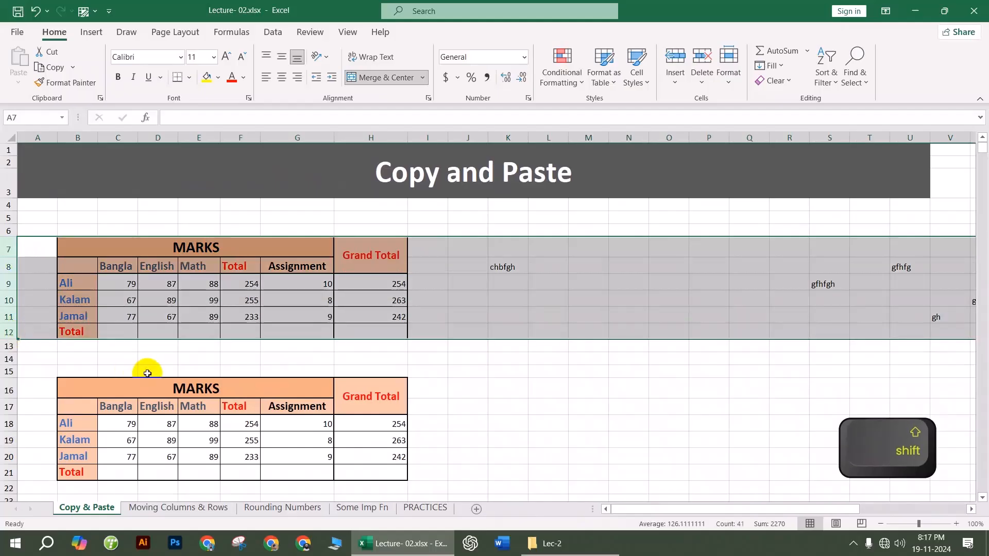
{"action": "key", "text": "ctrl+c"}
{"action": "scroll", "coordinate": [147, 374], "scroll_direction": "down", "scroll_amount": 9}
{"action": "scroll", "coordinate": [147, 373], "scroll_direction": "down", "scroll_amount": 3}
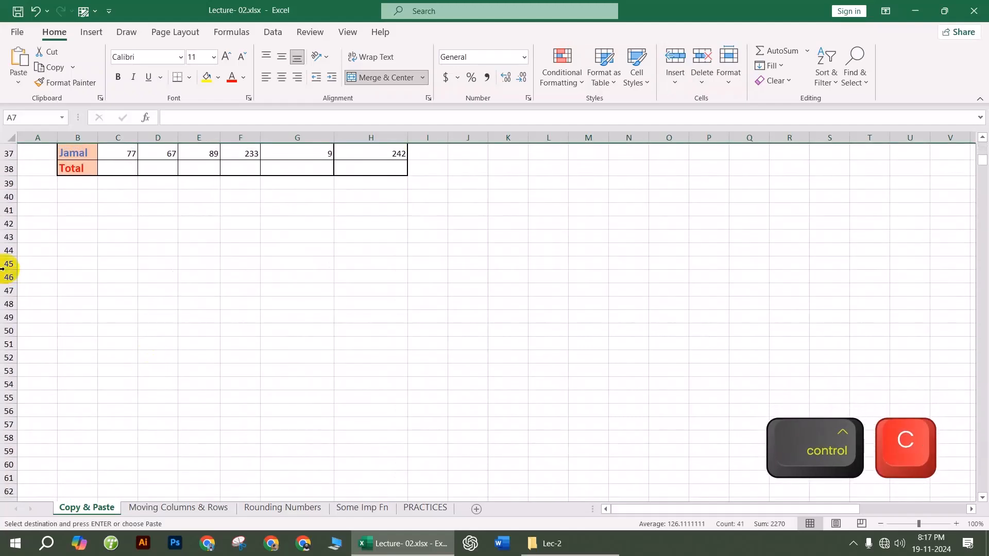
{"action": "left_click", "coordinate": [4, 265]}
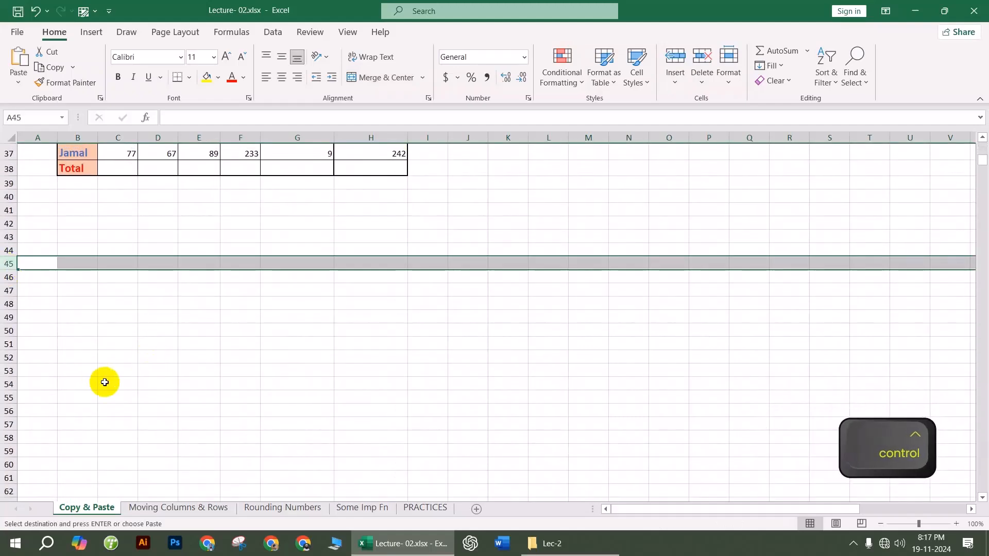
{"action": "key", "text": "ctrl+v"}
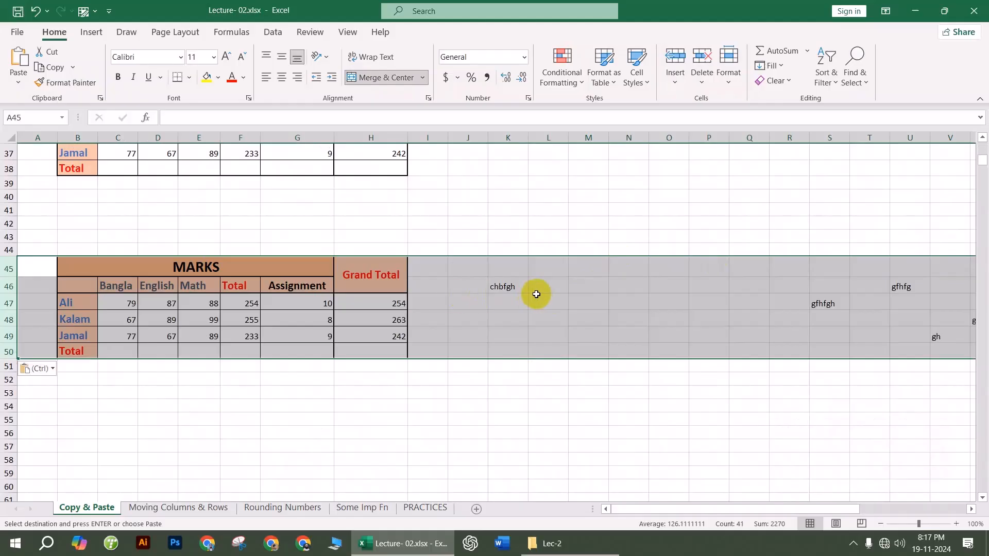
{"action": "left_click_drag", "start_coordinate": [684, 508], "coordinate": [586, 509]}
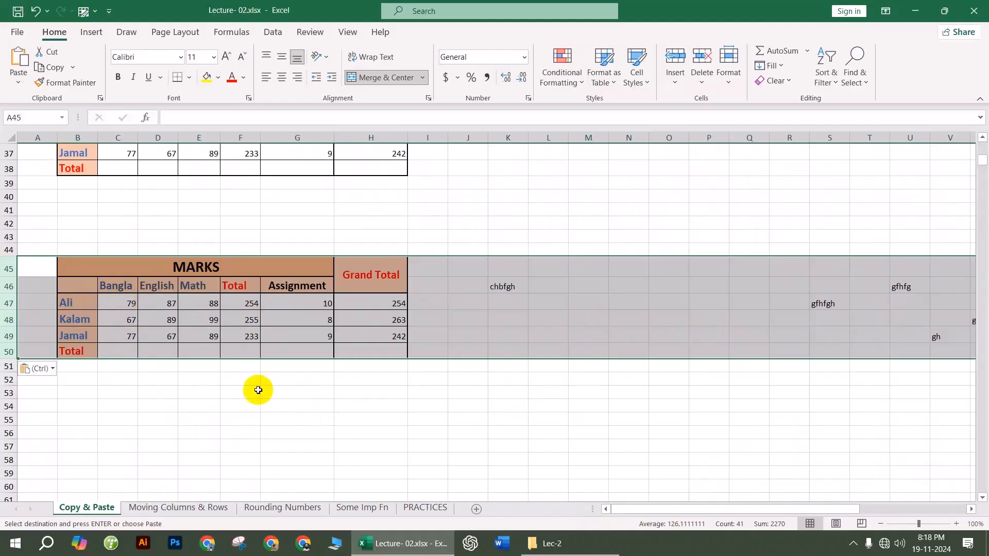
Step: Delete the filler text in rows 45–50 while keeping the B45:H50 table, then select B45:H50
{"action": "left_click", "coordinate": [607, 438]}
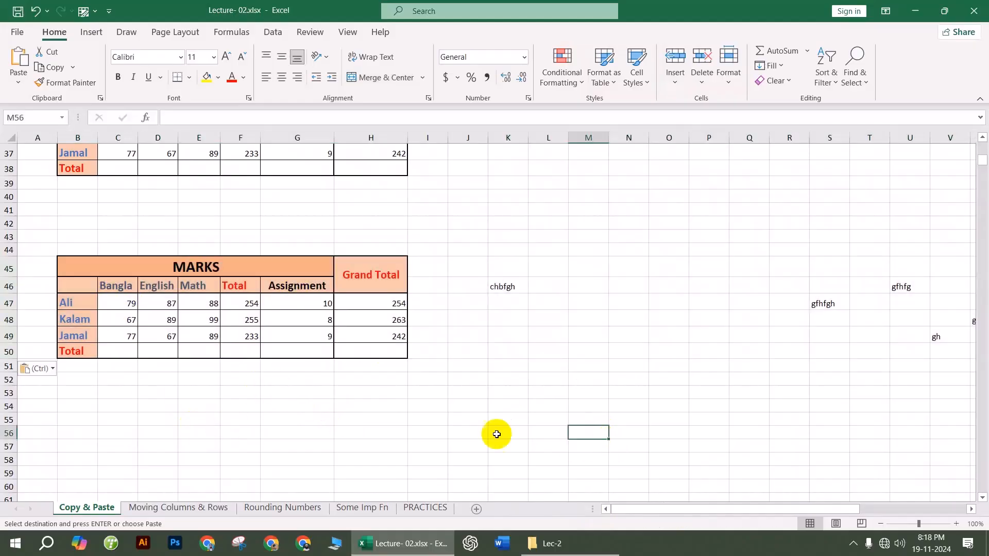
{"action": "left_click_drag", "start_coordinate": [9, 267], "coordinate": [9, 350]}
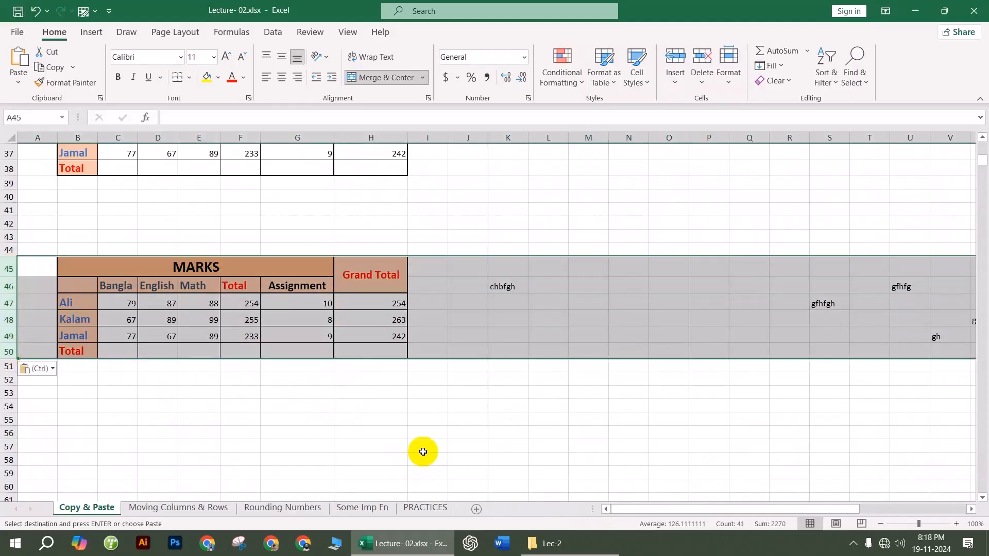
{"action": "key", "text": "ctrl"}
{"action": "left_click_drag", "start_coordinate": [77, 262], "coordinate": [395, 351]}
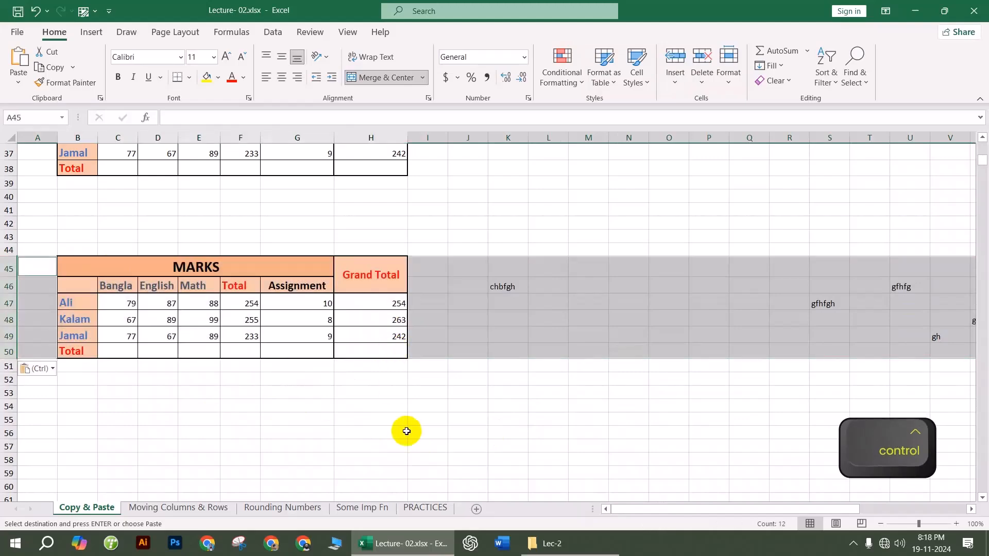
{"action": "key", "text": "Delete"}
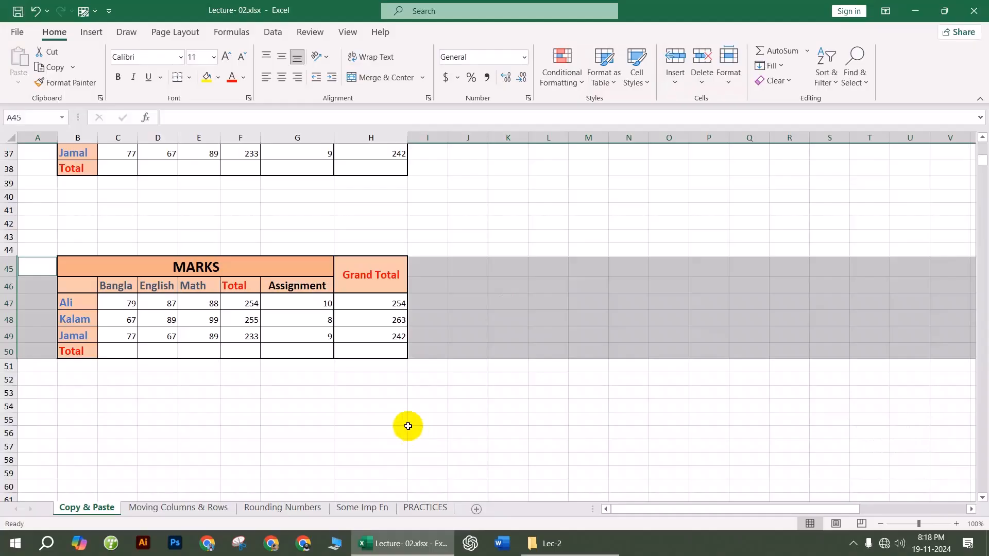
{"action": "left_click", "coordinate": [392, 433]}
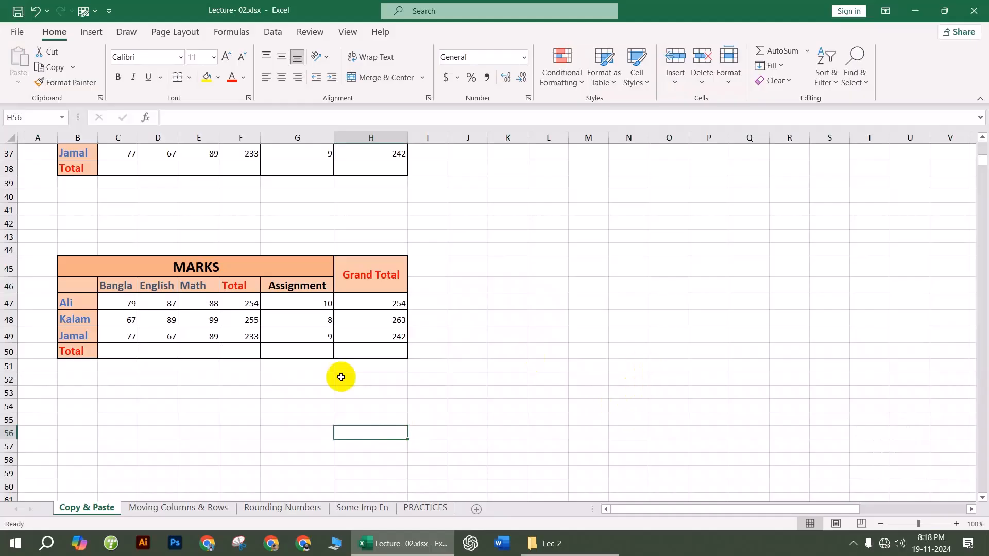
{"action": "scroll", "coordinate": [272, 404], "scroll_direction": "up", "scroll_amount": 1}
{"action": "scroll", "coordinate": [272, 404], "scroll_direction": "down", "scroll_amount": 1}
{"action": "left_click_drag", "start_coordinate": [84, 262], "coordinate": [379, 350]}
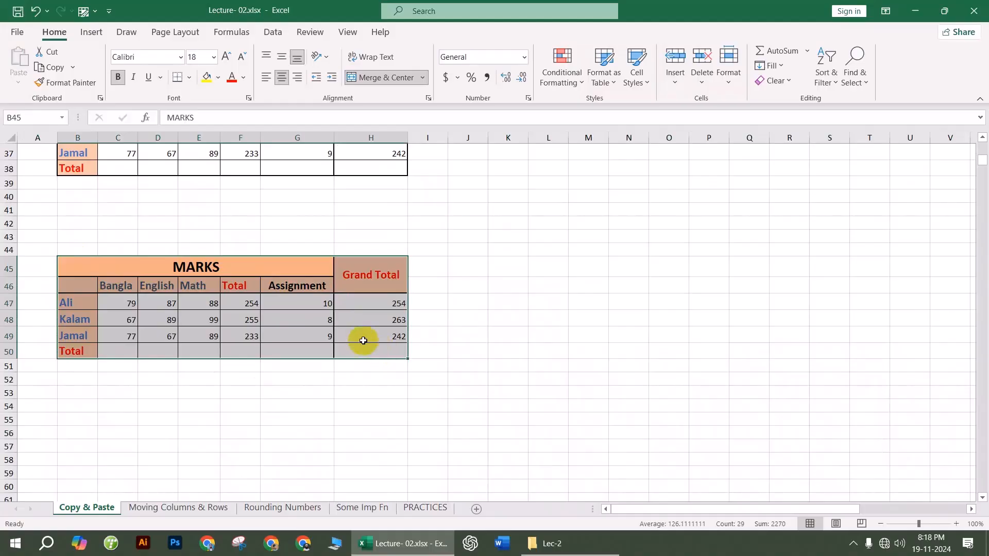
Step: Copy the MARKS table B45:H50 and paste only its values at B54
{"action": "key", "text": "ctrl+c"}
{"action": "scroll", "coordinate": [329, 350], "scroll_direction": "down", "scroll_amount": 2}
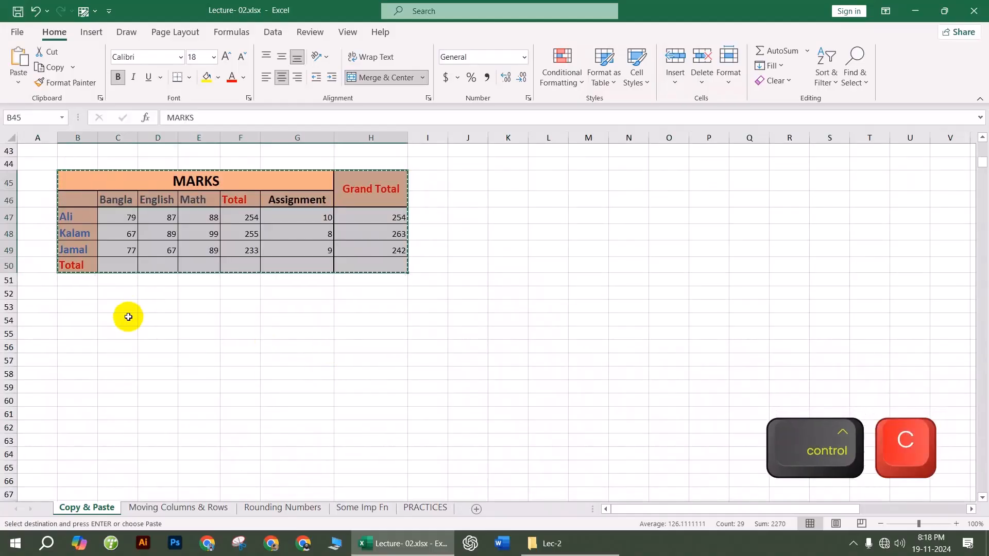
{"action": "left_click", "coordinate": [82, 320]}
{"action": "right_click", "coordinate": [82, 320]}
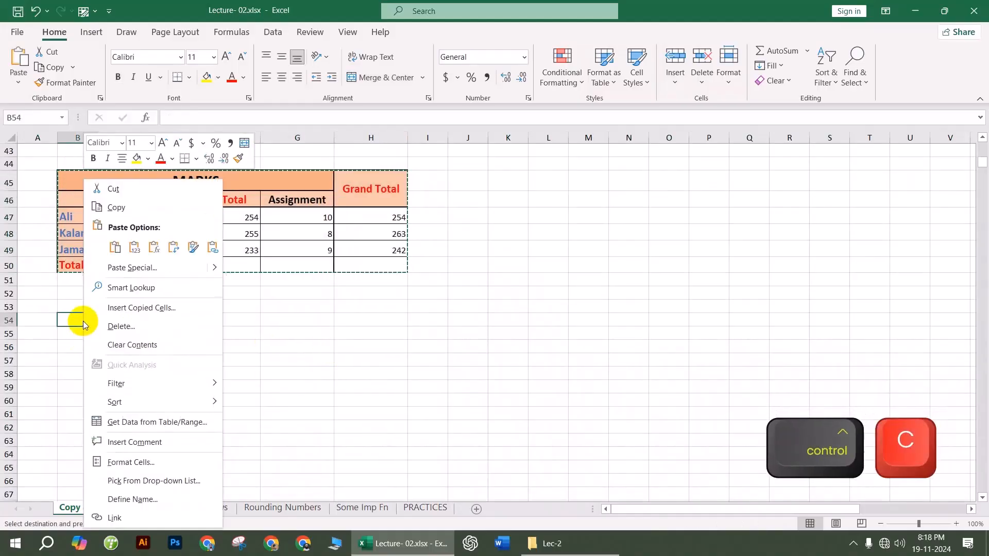
{"action": "left_click", "coordinate": [135, 248]}
{"action": "left_click", "coordinate": [221, 415]}
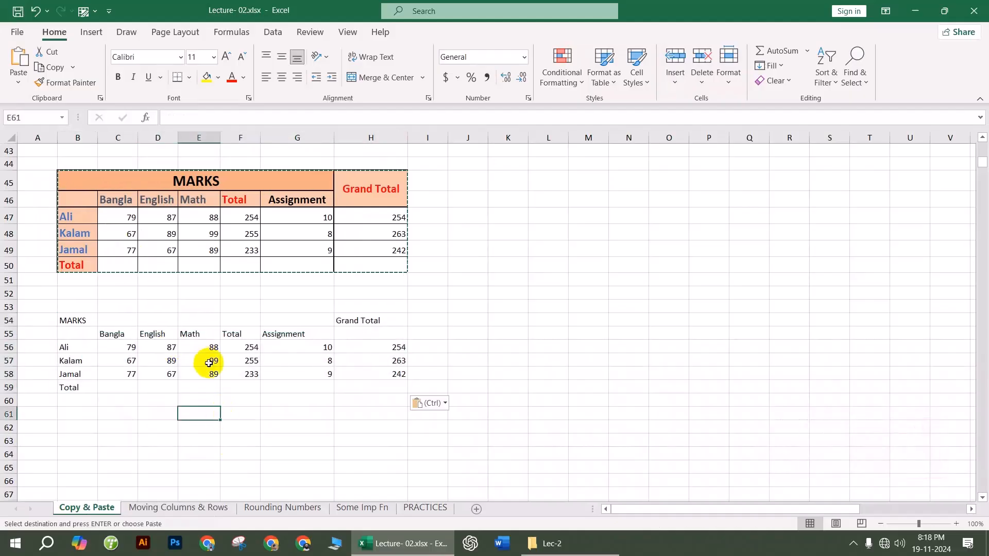
Step: Review the values-only copy, try selections in the empty area below, and end copy mode at E64
{"action": "scroll", "coordinate": [208, 363], "scroll_direction": "down", "scroll_amount": 1}
{"action": "scroll", "coordinate": [208, 365], "scroll_direction": "down", "scroll_amount": 1}
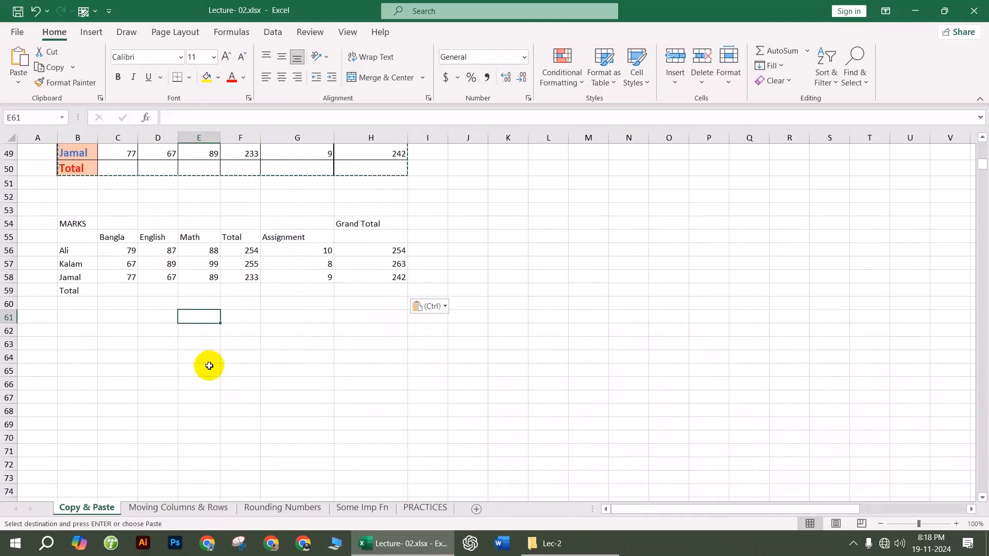
{"action": "scroll", "coordinate": [210, 366], "scroll_direction": "up", "scroll_amount": 1}
{"action": "left_click_drag", "start_coordinate": [69, 277], "coordinate": [401, 343]}
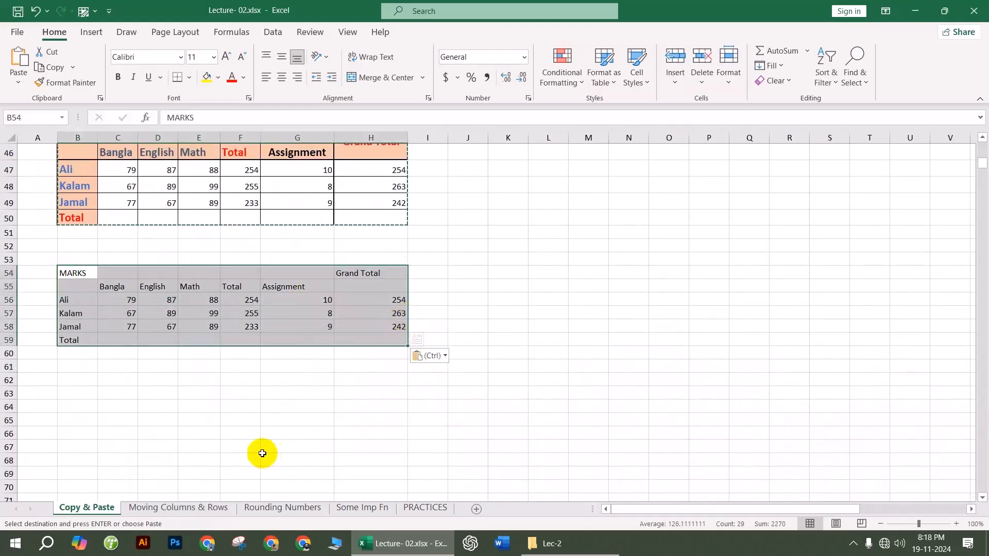
{"action": "left_click", "coordinate": [259, 449]}
{"action": "scroll", "coordinate": [205, 315], "scroll_direction": "down", "scroll_amount": 1}
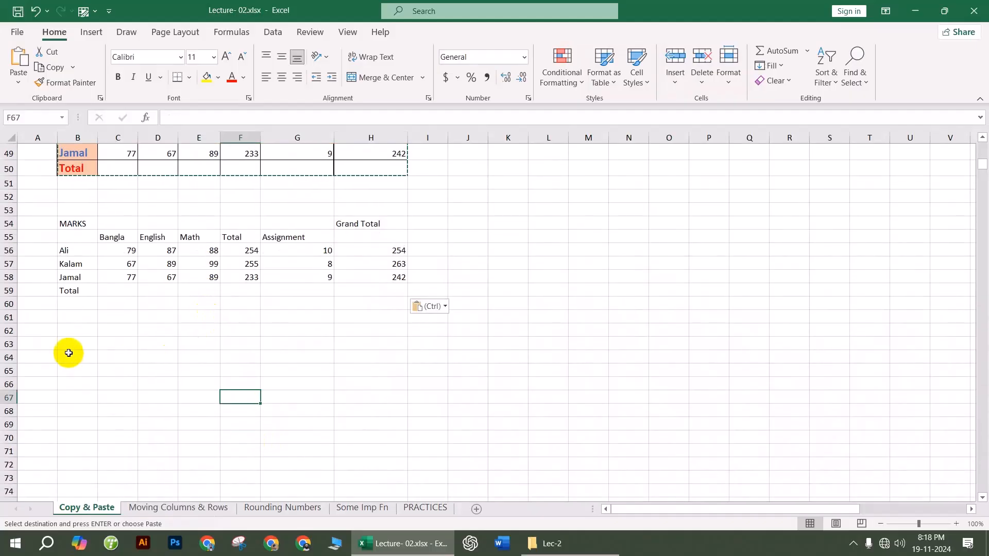
{"action": "left_click_drag", "start_coordinate": [73, 325], "coordinate": [402, 437]}
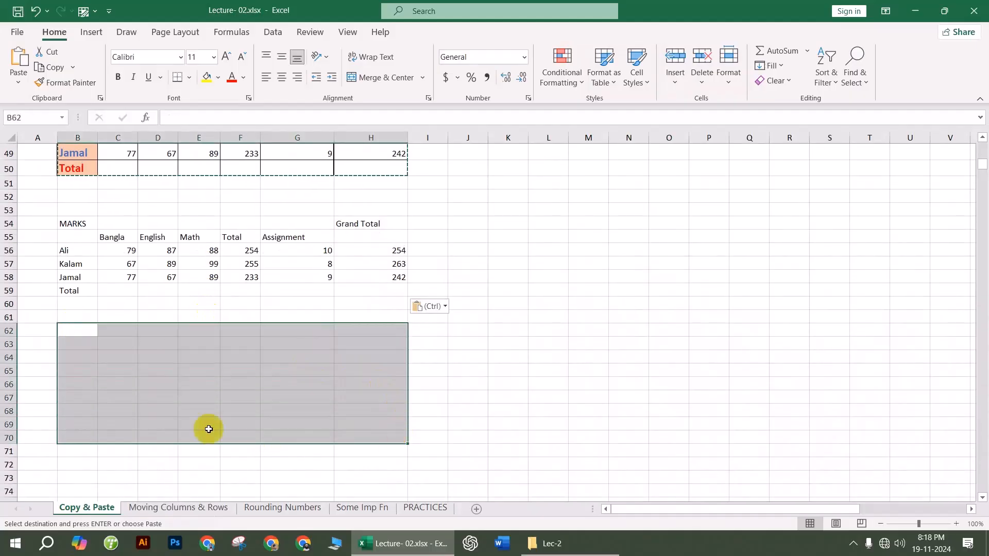
{"action": "key", "text": "Down"}
{"action": "left_click_drag", "start_coordinate": [69, 317], "coordinate": [432, 426]}
{"action": "key", "text": "Escape"}
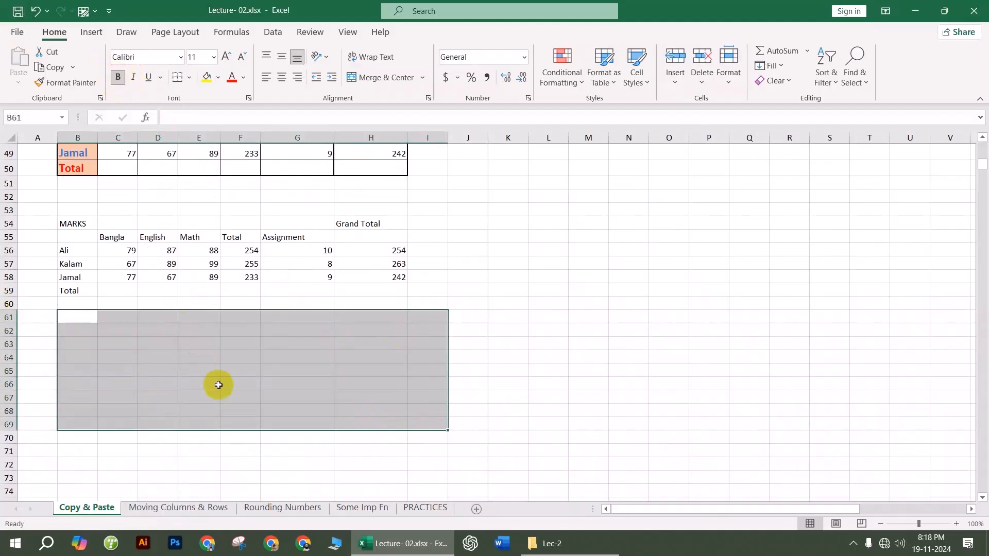
{"action": "left_click", "coordinate": [203, 357]}
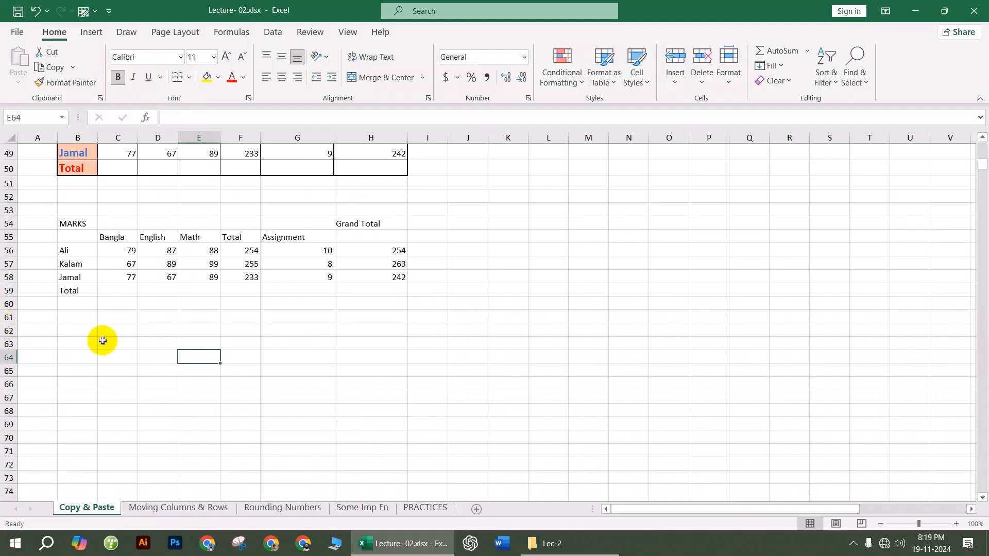
Step: Enter the test text 'ghjg' in E64, then delete it
{"action": "type", "text": "ghjg"}
{"action": "left_click", "coordinate": [394, 398]}
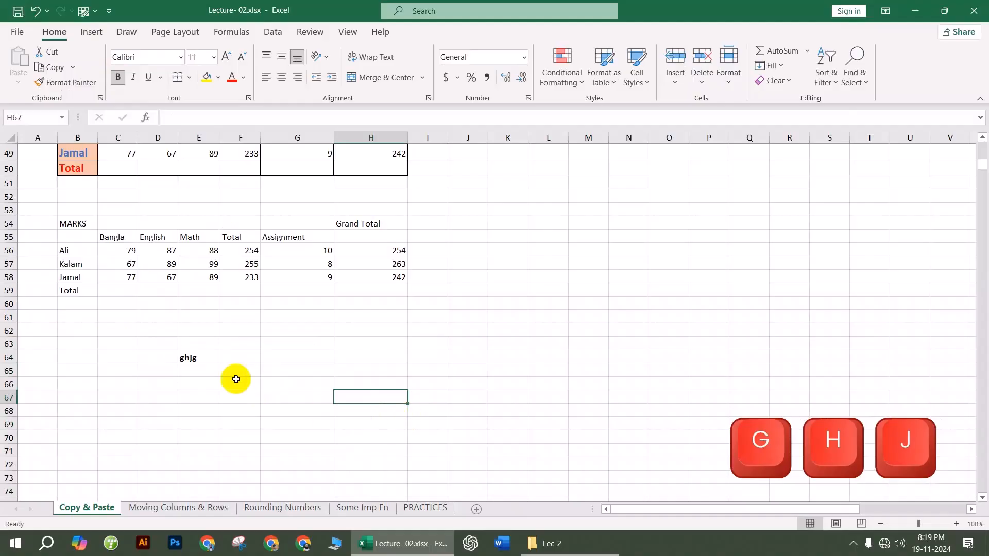
{"action": "left_click", "coordinate": [194, 357]}
{"action": "key", "text": "Delete"}
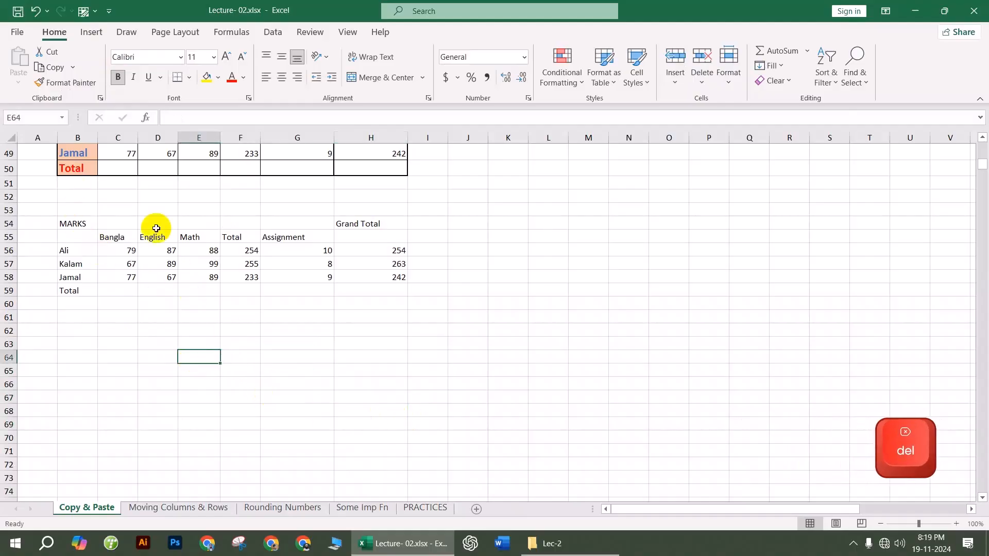
Step: Copy the formatted MARKS table B45:H50 and select B62 as the destination
{"action": "scroll", "coordinate": [88, 195], "scroll_direction": "up", "scroll_amount": 3}
{"action": "left_click_drag", "start_coordinate": [70, 214], "coordinate": [375, 299]}
{"action": "scroll", "coordinate": [374, 299], "scroll_direction": "down", "scroll_amount": 3}
{"action": "key", "text": "ctrl+c"}
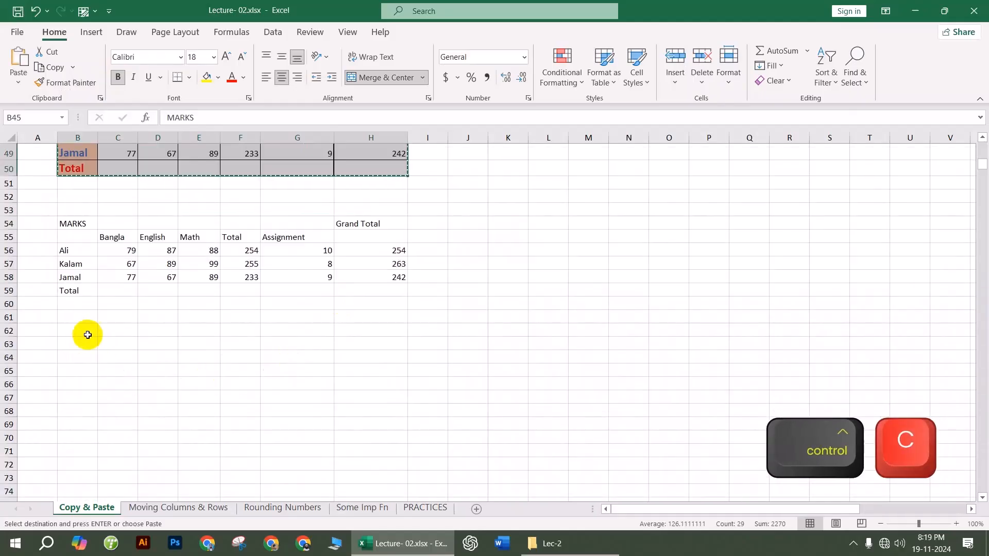
{"action": "left_click", "coordinate": [79, 329]}
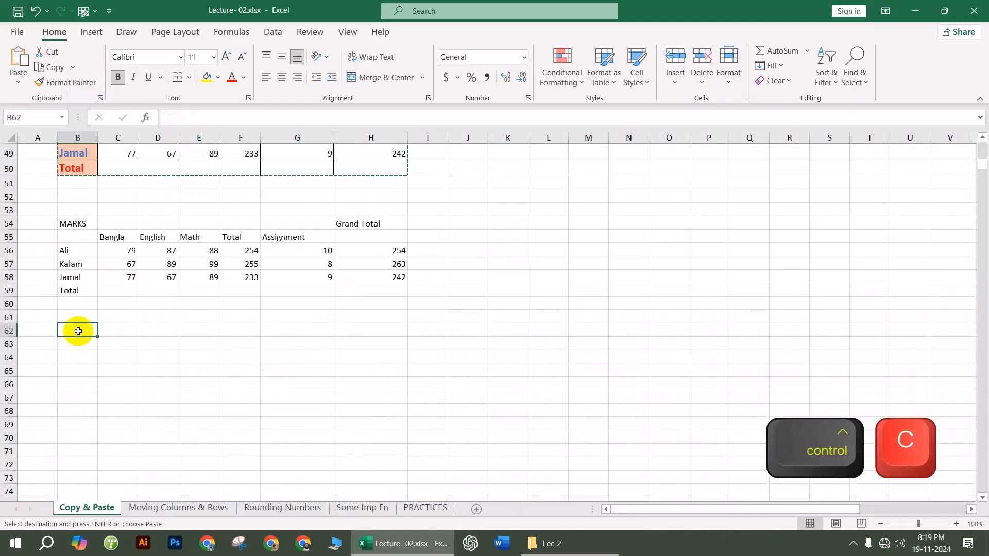
Step: Paste the copied MARKS table at B62 and check the values in G66 and D64
{"action": "right_click", "coordinate": [77, 329]}
{"action": "left_click", "coordinate": [120, 243]}
{"action": "left_click", "coordinate": [588, 411]}
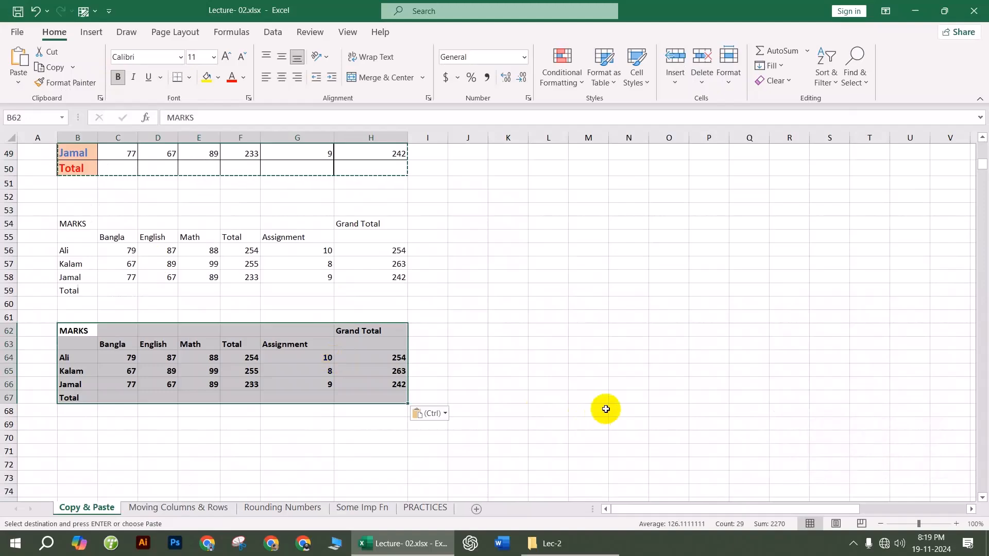
{"action": "left_click", "coordinate": [273, 386]}
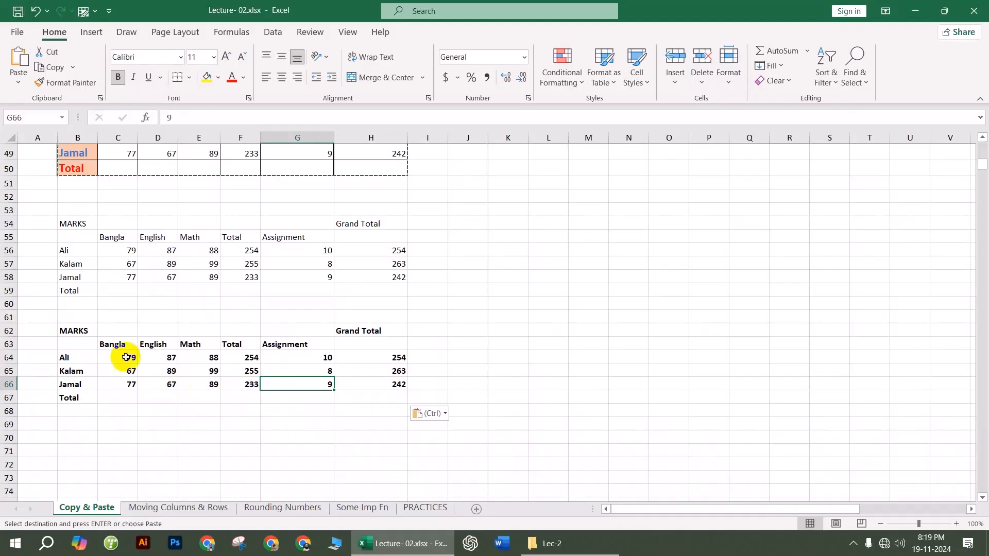
{"action": "left_click", "coordinate": [174, 358]}
Step: Make the empty block L58:V73 bold
{"action": "scroll", "coordinate": [178, 367], "scroll_direction": "down", "scroll_amount": 2}
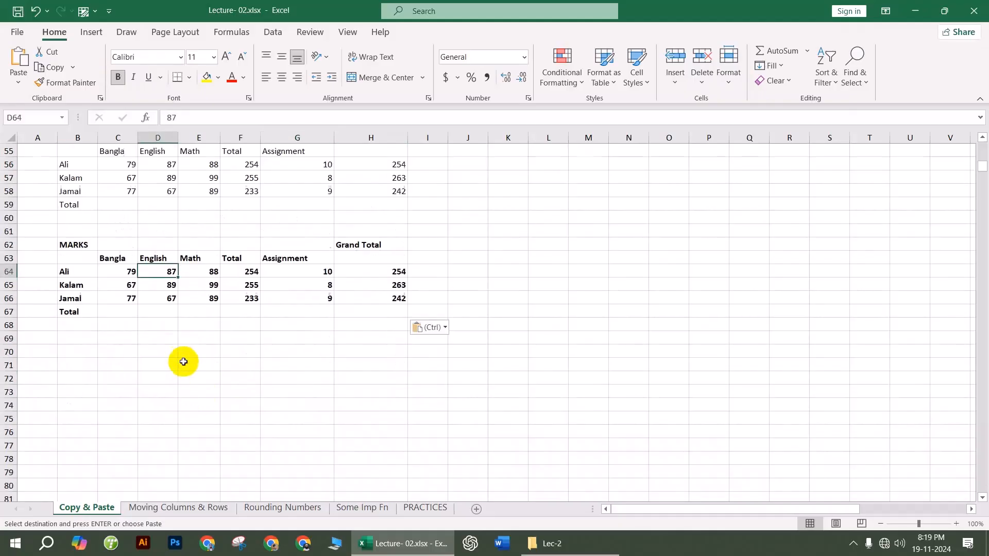
{"action": "left_click_drag", "start_coordinate": [547, 191], "coordinate": [936, 393]}
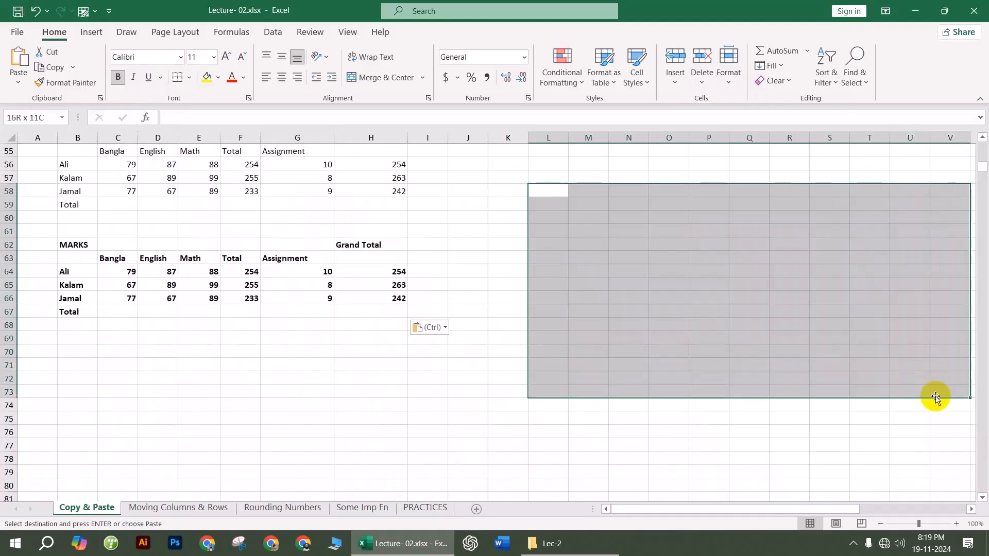
{"action": "left_click", "coordinate": [119, 82]}
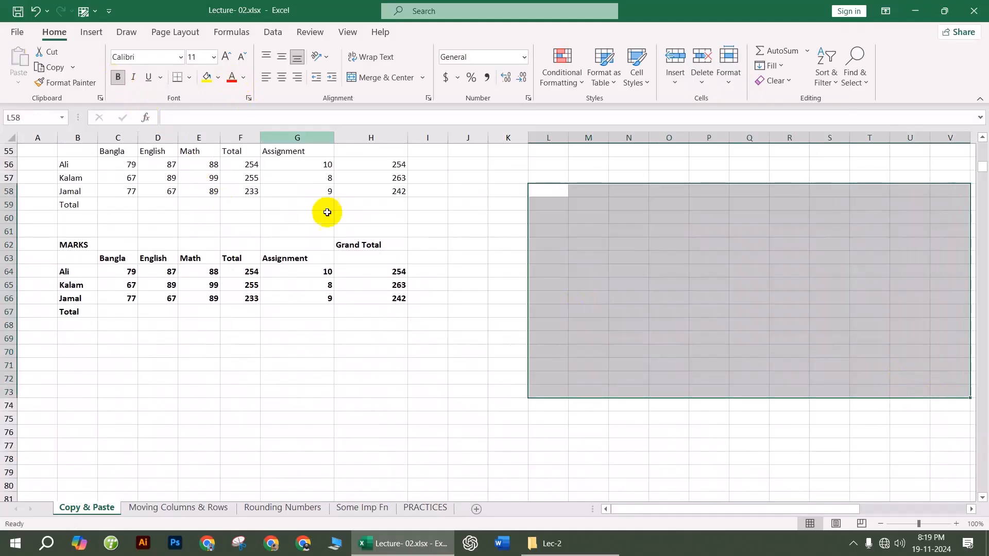
{"action": "left_click", "coordinate": [446, 403]}
Step: Copy the MARKS table B45:H50 again
{"action": "scroll", "coordinate": [357, 347], "scroll_direction": "up", "scroll_amount": 3}
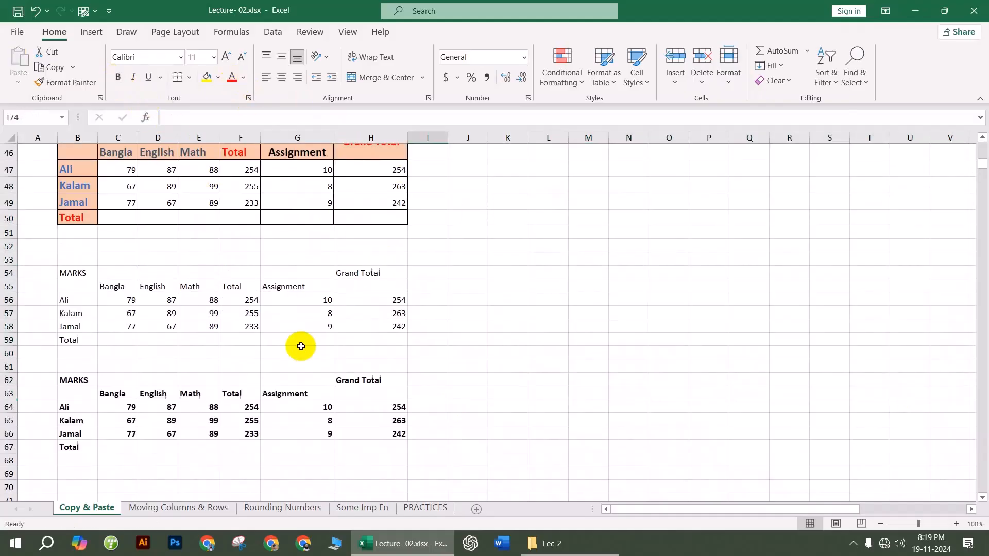
{"action": "scroll", "coordinate": [117, 188], "scroll_direction": "up", "scroll_amount": 1}
{"action": "left_click_drag", "start_coordinate": [84, 183], "coordinate": [362, 264]}
{"action": "key", "text": "ctrl+c"}
Step: Try pasting the MARKS table at O62 and at O66, undoing each paste
{"action": "scroll", "coordinate": [697, 358], "scroll_direction": "down", "scroll_amount": 2}
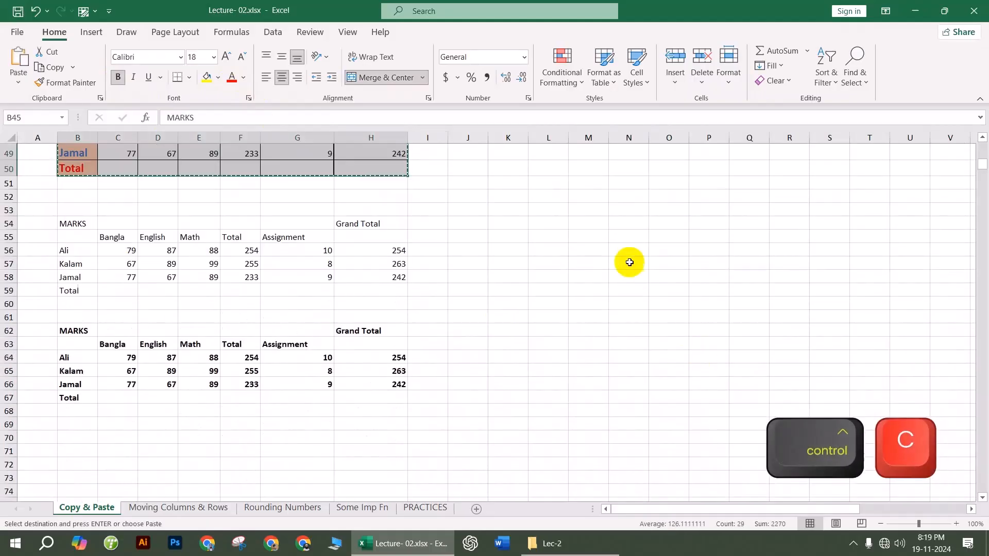
{"action": "right_click", "coordinate": [633, 263]}
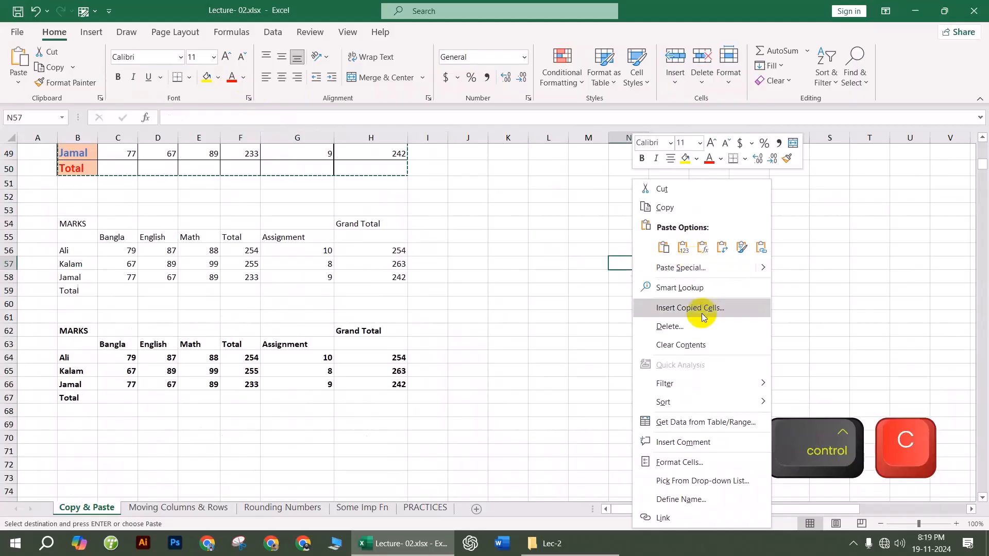
{"action": "key", "text": "Escape"}
{"action": "left_click", "coordinate": [657, 329]}
{"action": "right_click", "coordinate": [657, 329]}
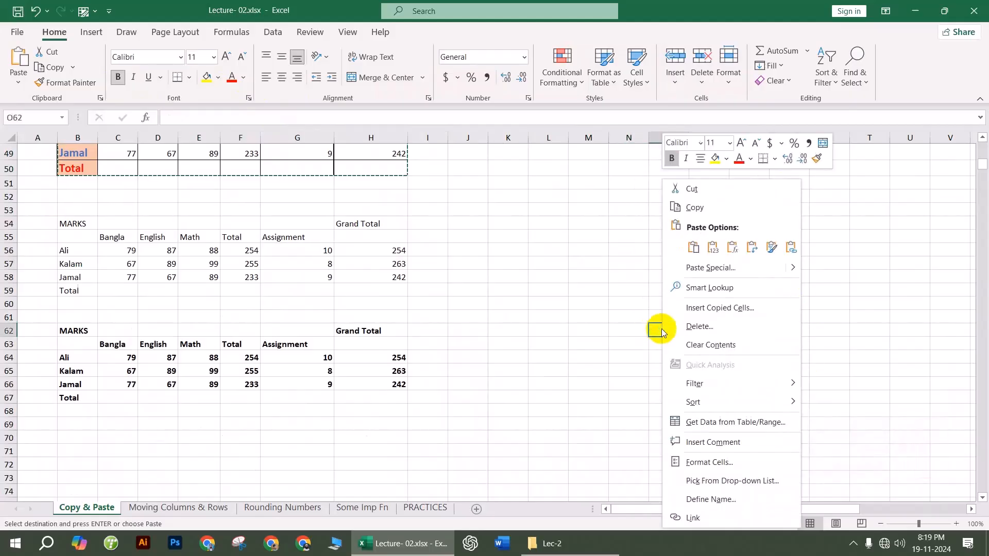
{"action": "left_click", "coordinate": [692, 247]}
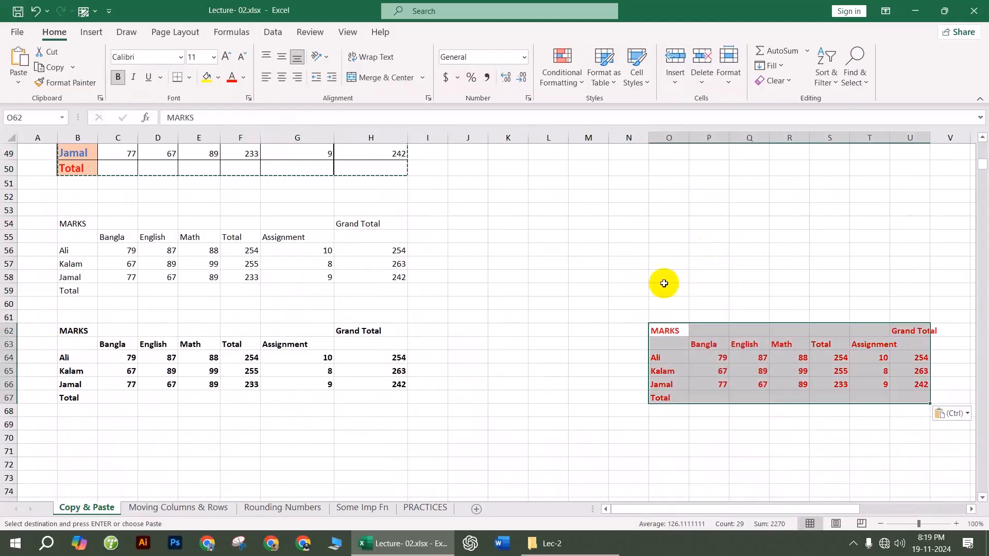
{"action": "key", "text": "ctrl+z"}
{"action": "left_click", "coordinate": [674, 386]}
{"action": "right_click", "coordinate": [675, 388]}
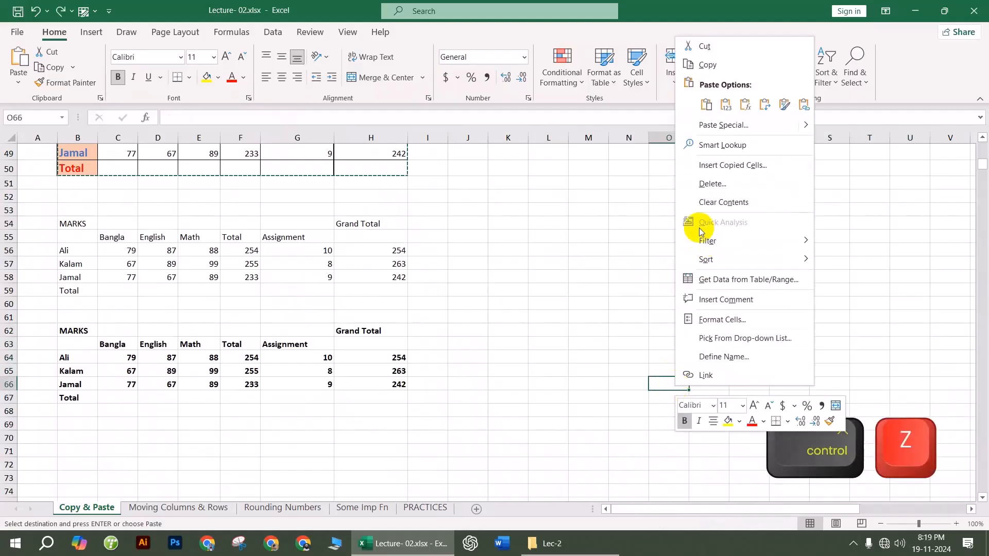
{"action": "left_click", "coordinate": [707, 105]}
{"action": "scroll", "coordinate": [684, 239], "scroll_direction": "down", "scroll_amount": 3}
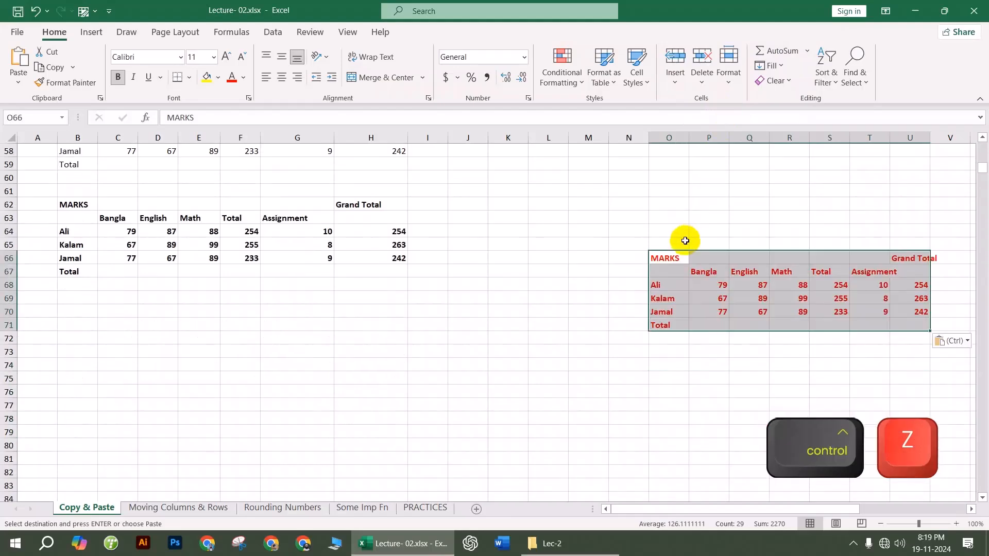
{"action": "key", "text": "ctrl+z"}
Step: Paste only the MARKS table's values at O70 and review its heading, student and Total rows
{"action": "left_click", "coordinate": [658, 310]}
{"action": "right_click", "coordinate": [658, 310]}
{"action": "left_click", "coordinate": [714, 250]}
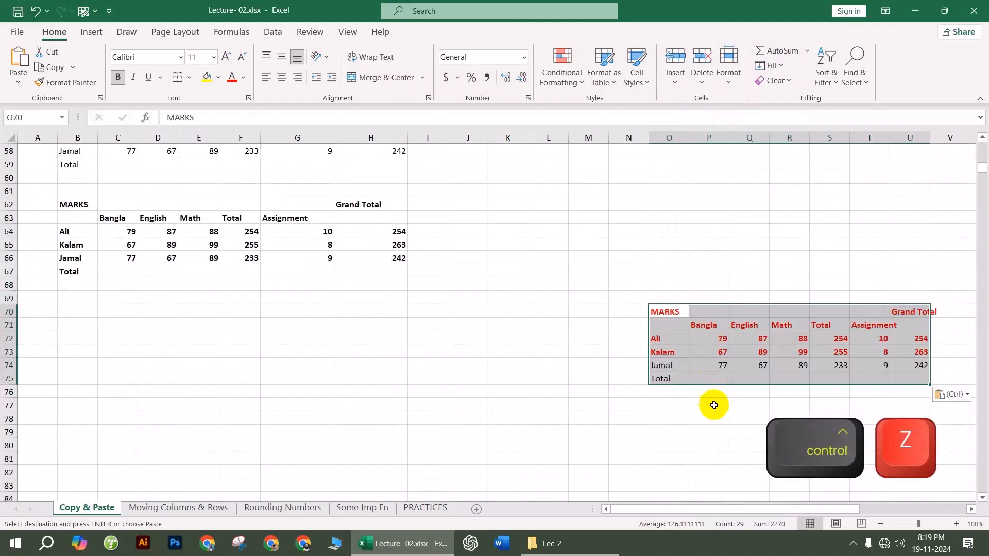
{"action": "left_click", "coordinate": [708, 417]}
{"action": "left_click_drag", "start_coordinate": [664, 352], "coordinate": [893, 271]}
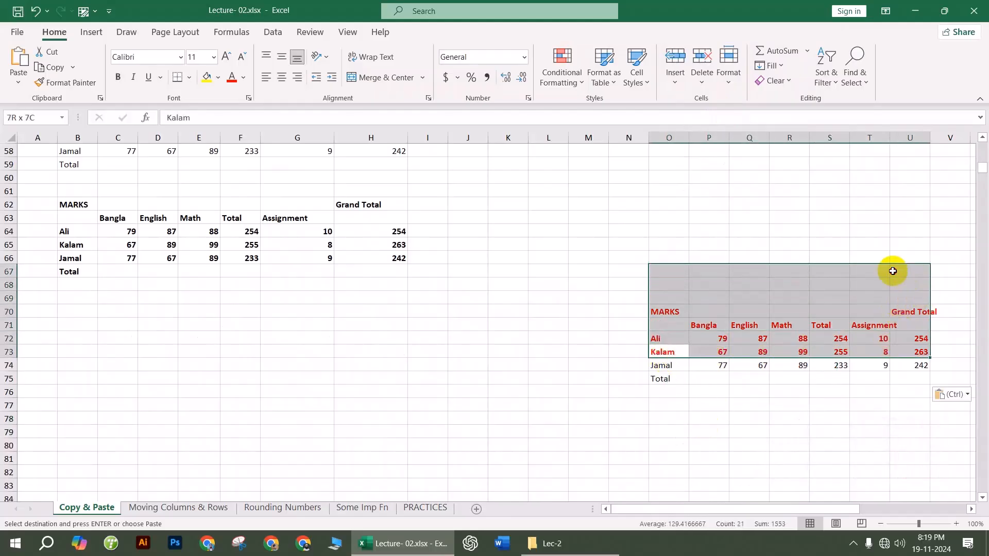
{"action": "left_click", "coordinate": [802, 432]}
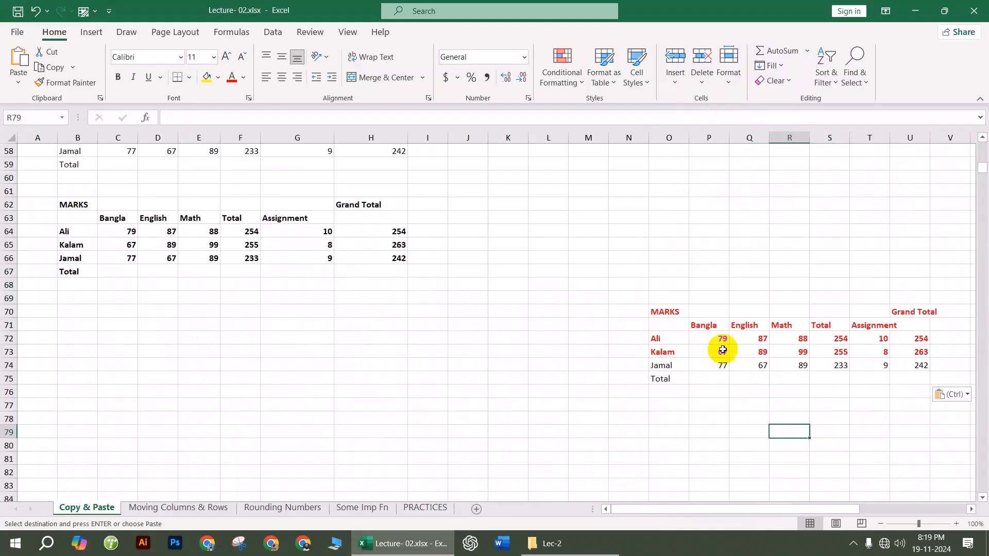
{"action": "left_click_drag", "start_coordinate": [665, 308], "coordinate": [923, 354]}
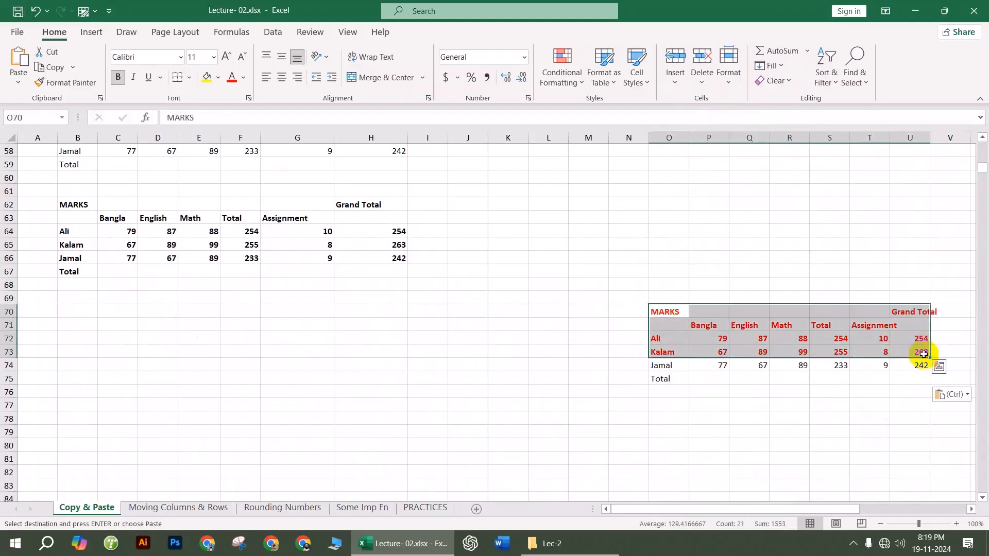
{"action": "left_click", "coordinate": [876, 406]}
{"action": "left_click_drag", "start_coordinate": [665, 365], "coordinate": [939, 380]}
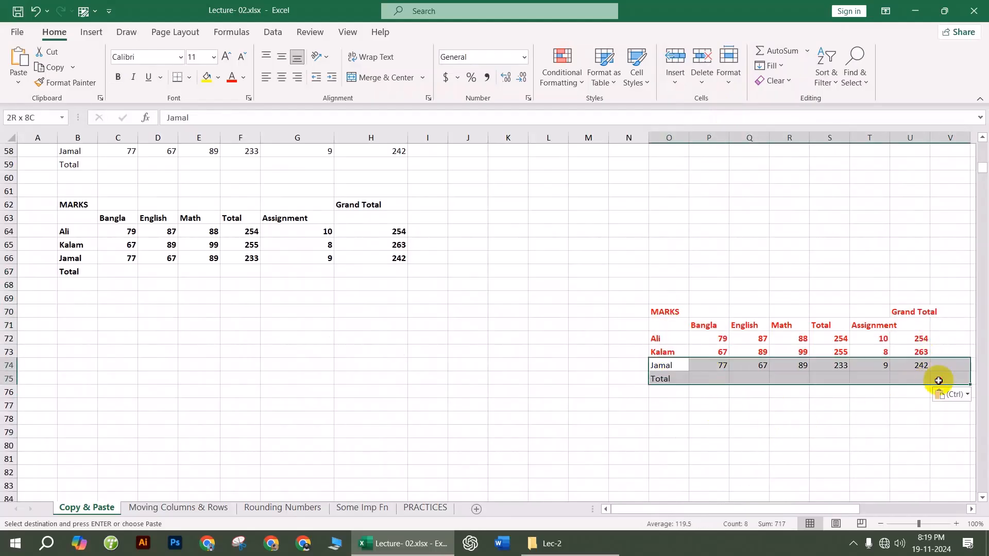
{"action": "left_click", "coordinate": [618, 471]}
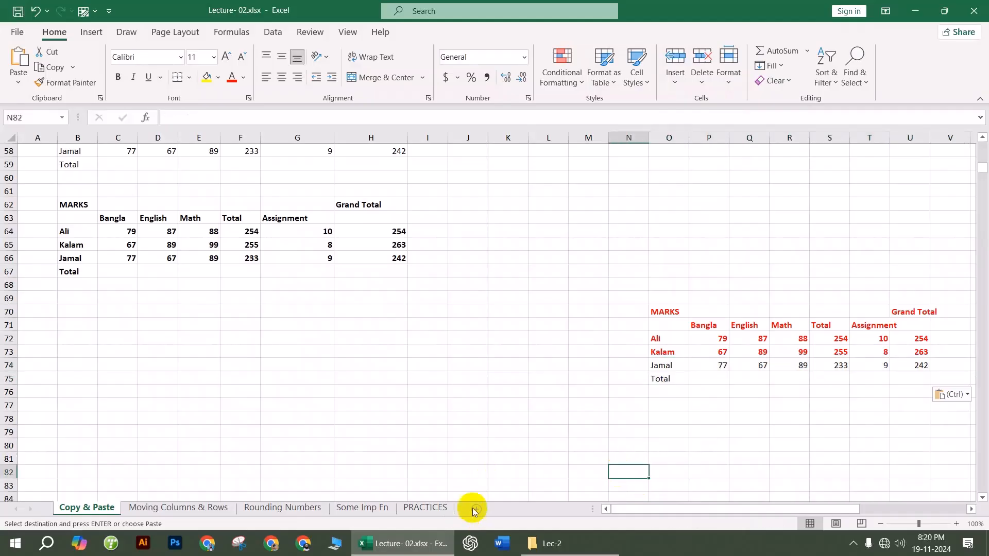
{"action": "scroll", "coordinate": [360, 304], "scroll_direction": "up", "scroll_amount": 4}
Step: Paste only the MARKS table's formulas at B81 and check F83's =SUM(C83:E83) formula
{"action": "scroll", "coordinate": [359, 303], "scroll_direction": "down", "scroll_amount": 3}
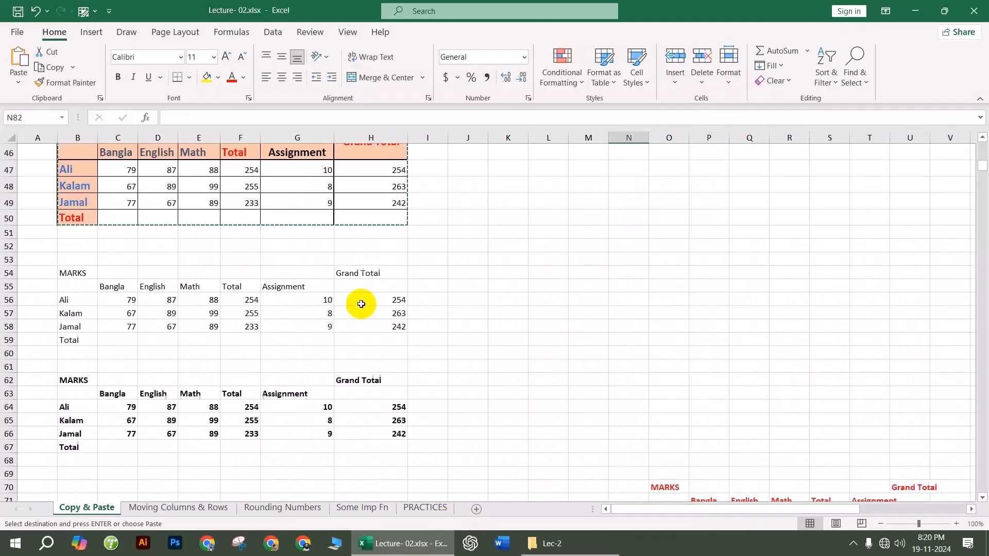
{"action": "scroll", "coordinate": [319, 305], "scroll_direction": "up", "scroll_amount": 3}
{"action": "scroll", "coordinate": [267, 268], "scroll_direction": "down", "scroll_amount": 3}
{"action": "scroll", "coordinate": [242, 242], "scroll_direction": "down", "scroll_amount": 4}
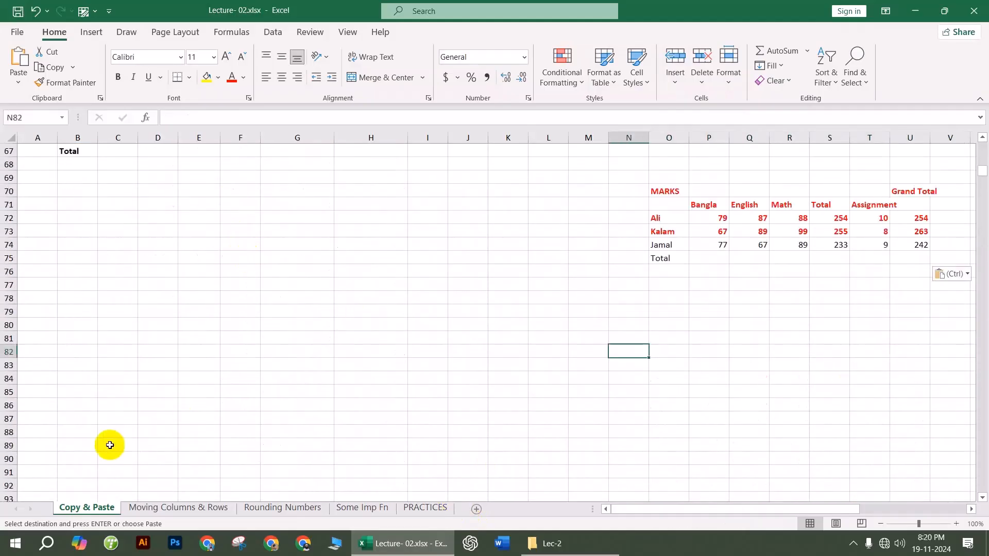
{"action": "right_click", "coordinate": [77, 337]}
{"action": "left_click", "coordinate": [161, 255]}
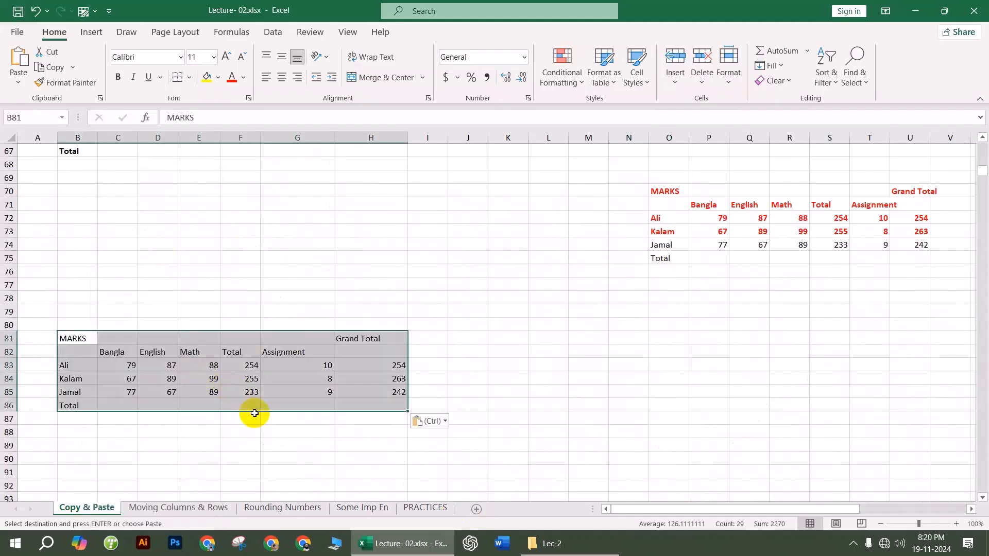
{"action": "left_click", "coordinate": [244, 371]}
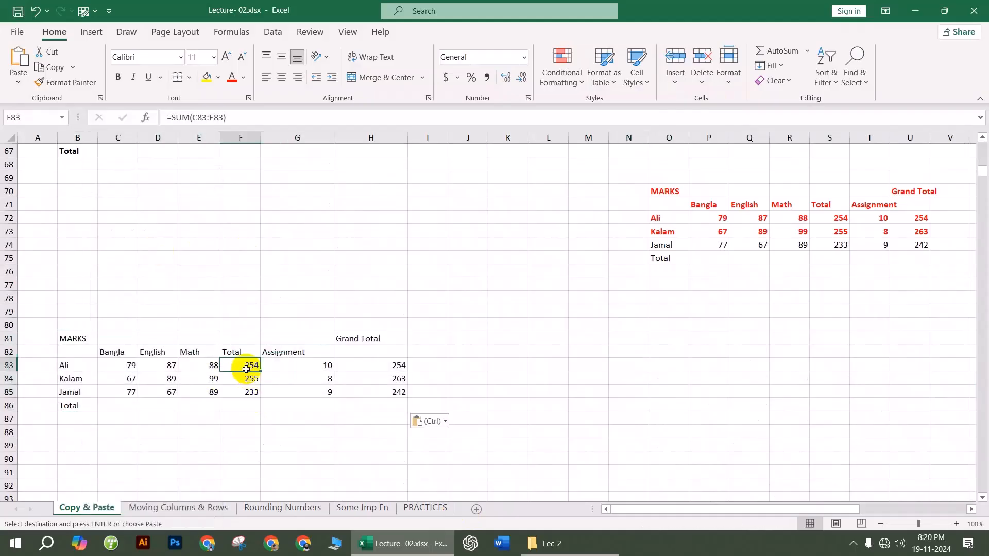
{"action": "double_click", "coordinate": [246, 368]}
{"action": "key", "text": "Return"}
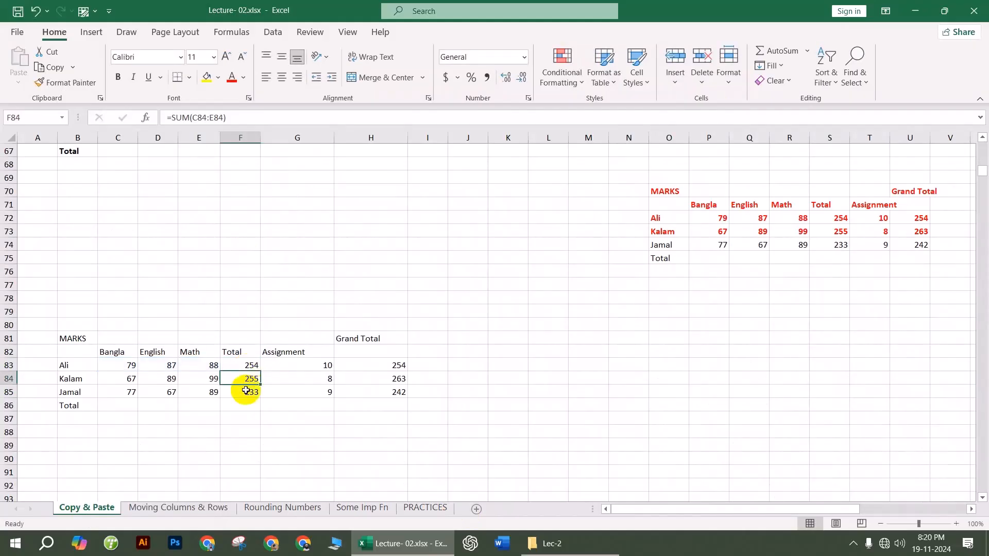
{"action": "left_click", "coordinate": [252, 459]}
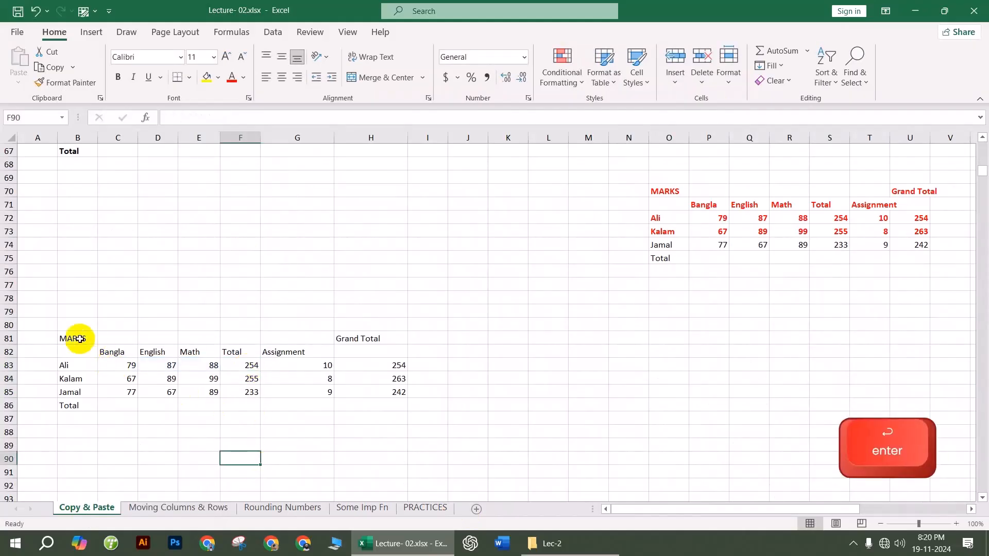
Step: Select the pasted copy B81:H86 and review the Total values for Ali, Kalam and Jamal
{"action": "left_click_drag", "start_coordinate": [76, 338], "coordinate": [400, 409]}
{"action": "left_click", "coordinate": [248, 366]}
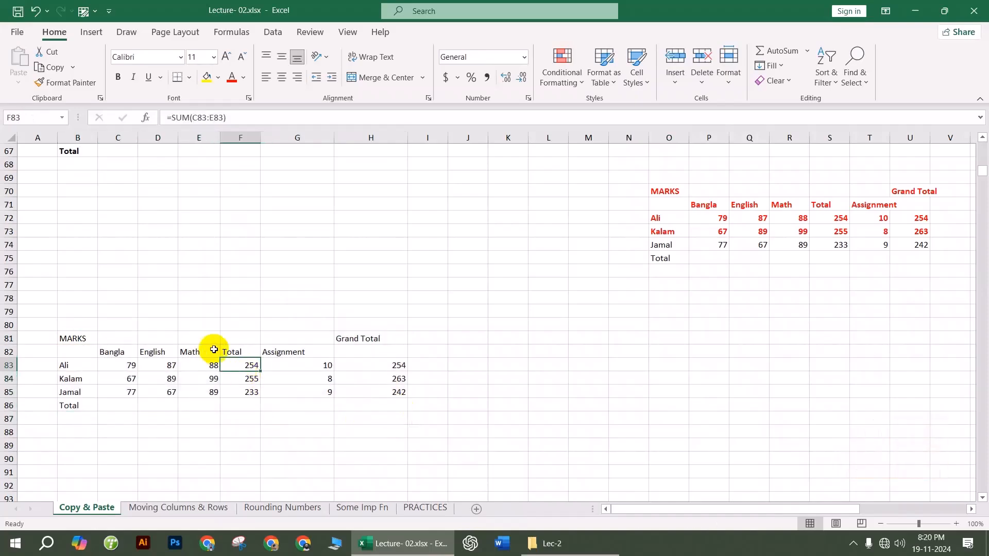
{"action": "left_click_drag", "start_coordinate": [77, 245], "coordinate": [427, 325]}
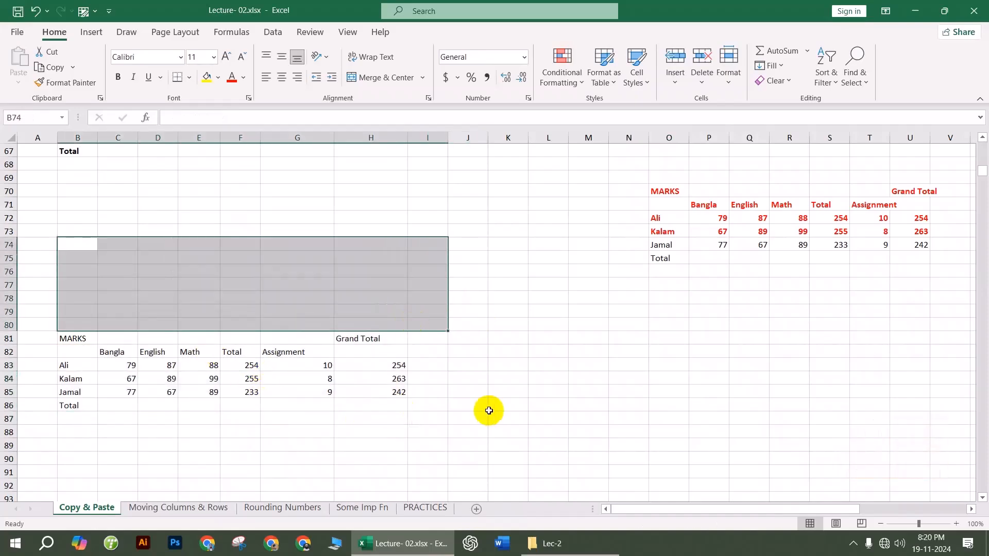
{"action": "left_click", "coordinate": [421, 446]}
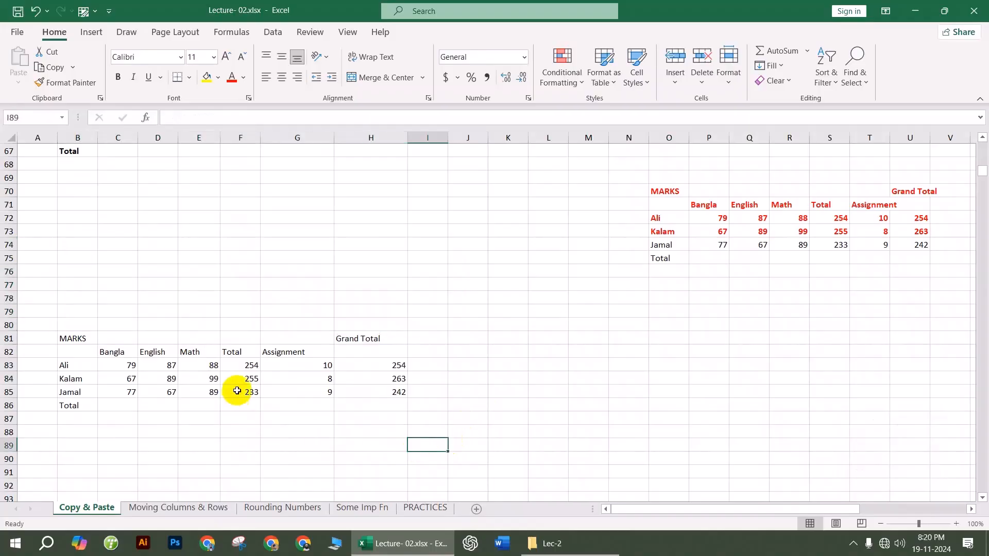
{"action": "left_click_drag", "start_coordinate": [249, 371], "coordinate": [245, 395]}
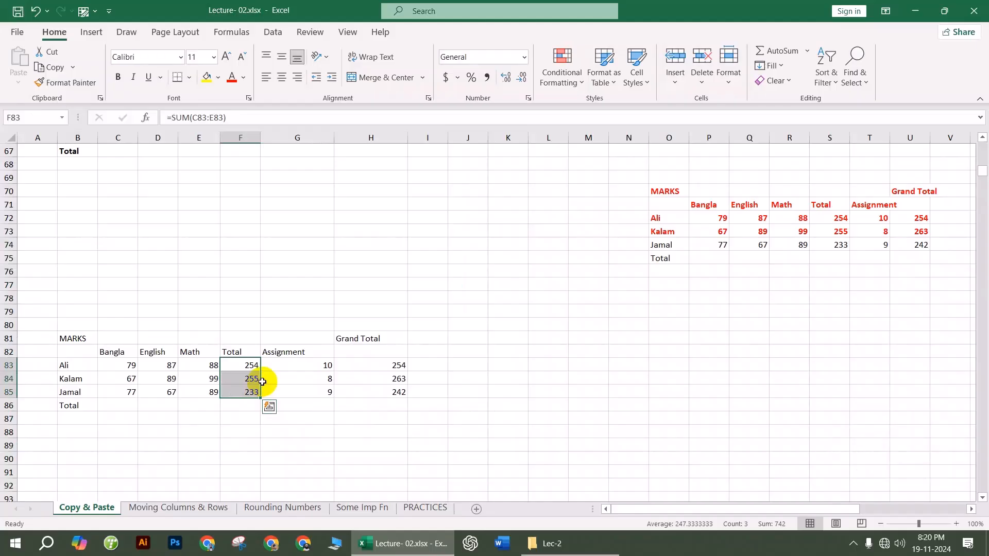
Step: Consider B90 as a paste spot but close its cell options without pasting
{"action": "left_click", "coordinate": [250, 285]}
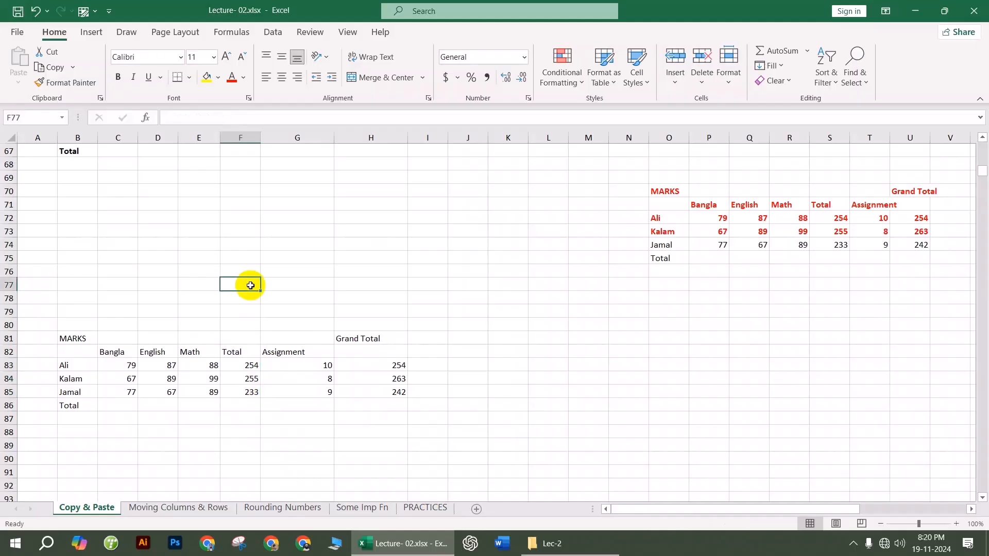
{"action": "scroll", "coordinate": [254, 296], "scroll_direction": "down", "scroll_amount": 3}
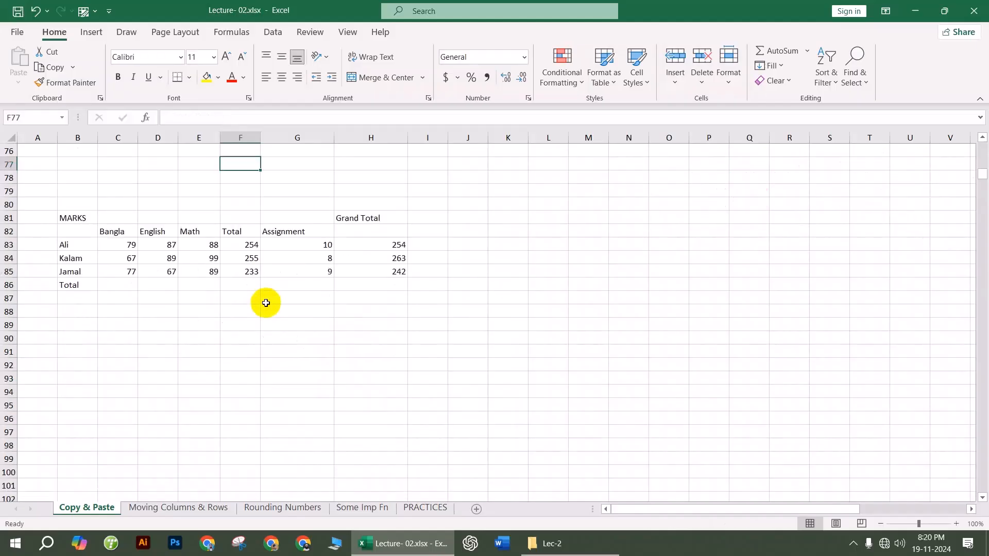
{"action": "left_click", "coordinate": [77, 334]}
{"action": "right_click", "coordinate": [96, 337]}
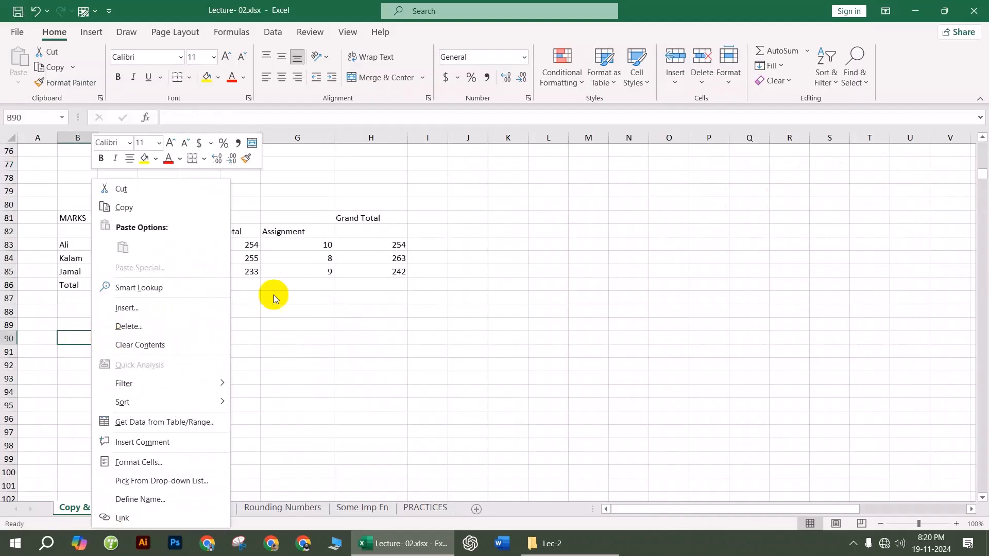
{"action": "key", "text": "Escape"}
Step: Copy the formatted MARKS table B45:H50 and bring up the paste choices at B92
{"action": "scroll", "coordinate": [206, 252], "scroll_direction": "up", "scroll_amount": 11}
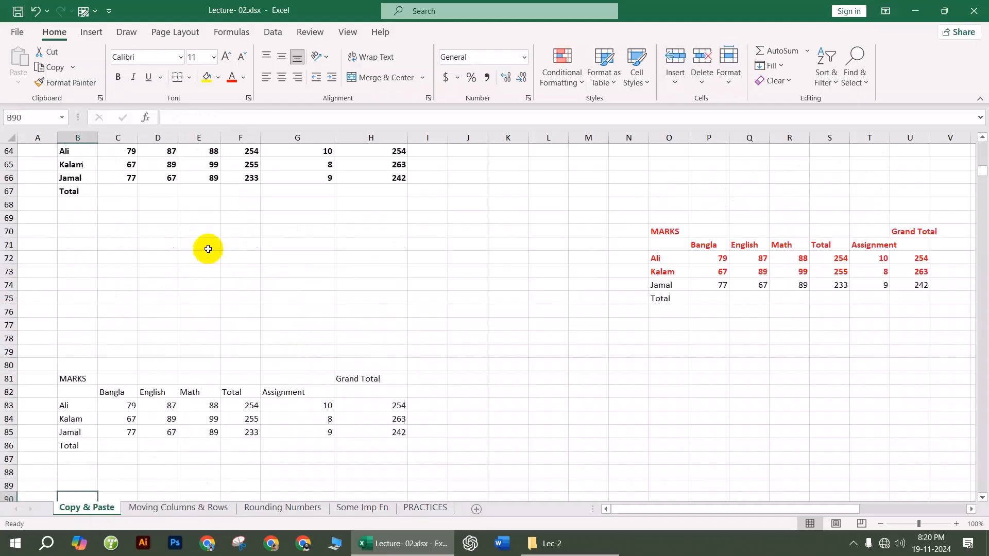
{"action": "left_click_drag", "start_coordinate": [79, 177], "coordinate": [370, 264]}
{"action": "key", "text": "ctrl+c"}
{"action": "scroll", "coordinate": [370, 278], "scroll_direction": "down", "scroll_amount": 15}
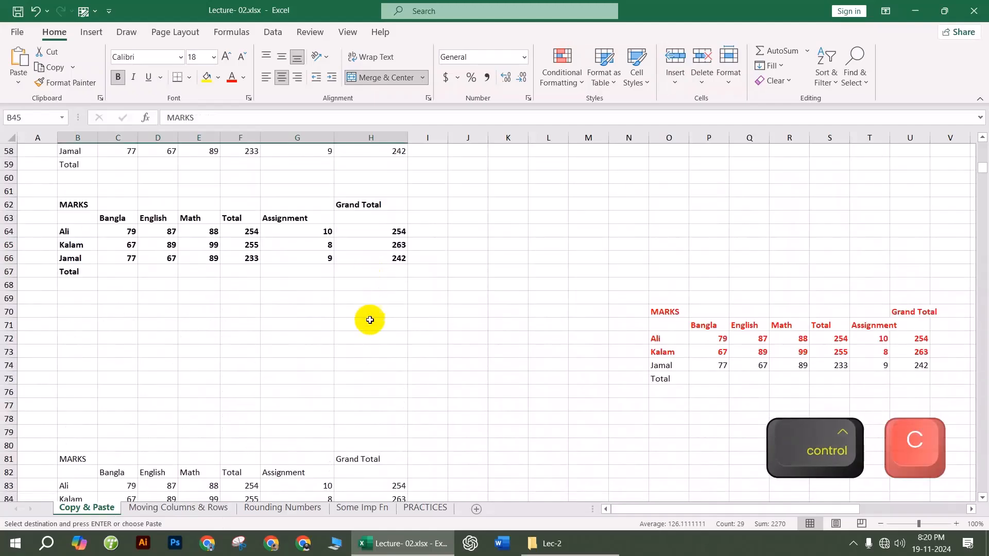
{"action": "left_click", "coordinate": [77, 204]}
{"action": "right_click", "coordinate": [78, 204]}
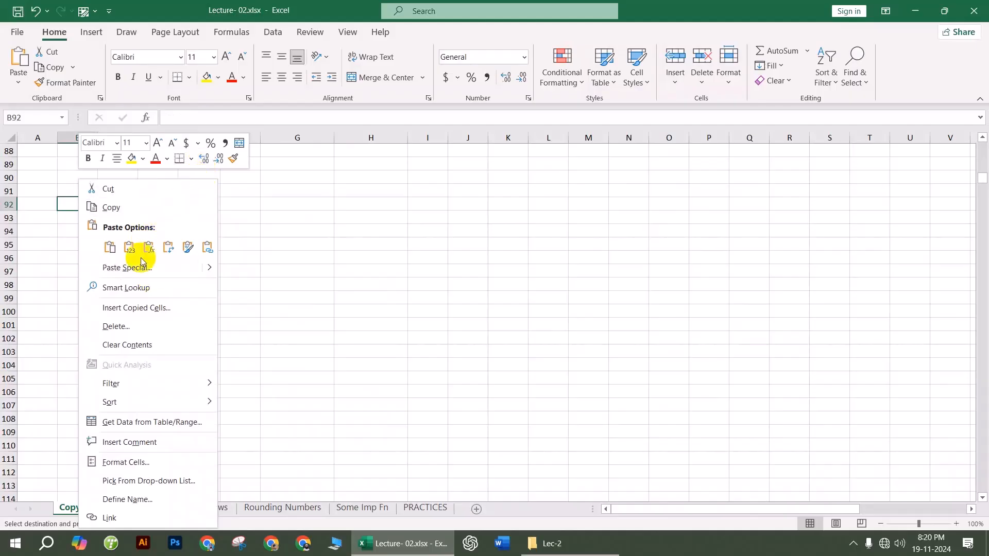
Step: Paste formatting only at B92, a linked copy at B100, and the formatted table at N100
{"action": "left_click", "coordinate": [187, 248]}
{"action": "left_click", "coordinate": [77, 311]}
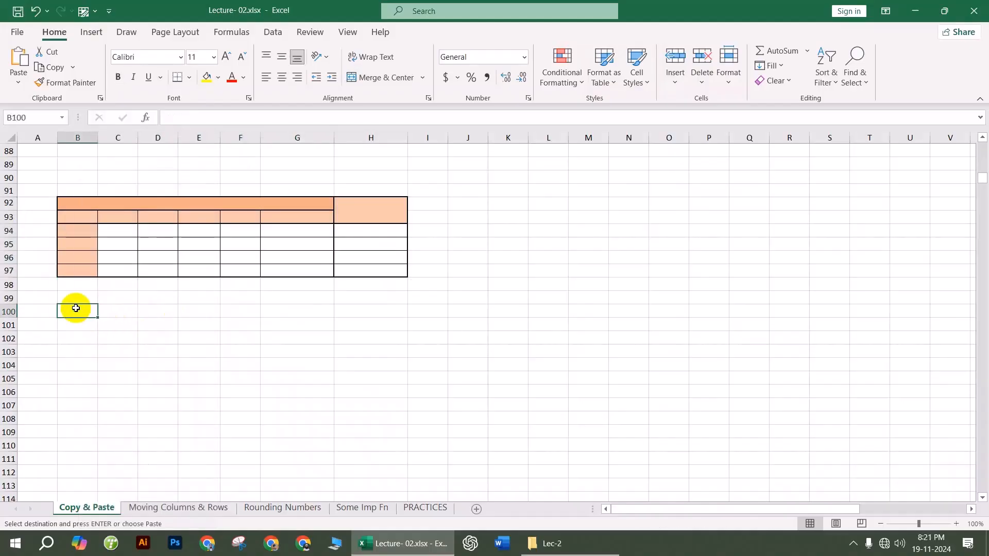
{"action": "right_click", "coordinate": [78, 311]}
{"action": "left_click", "coordinate": [205, 247]}
{"action": "scroll", "coordinate": [117, 381], "scroll_direction": "down", "scroll_amount": 2}
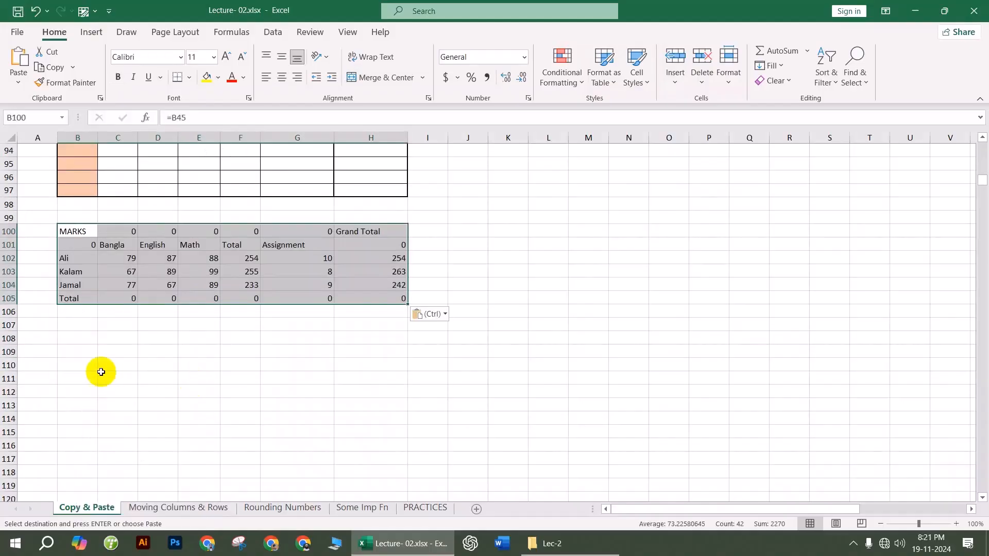
{"action": "left_click", "coordinate": [634, 230]}
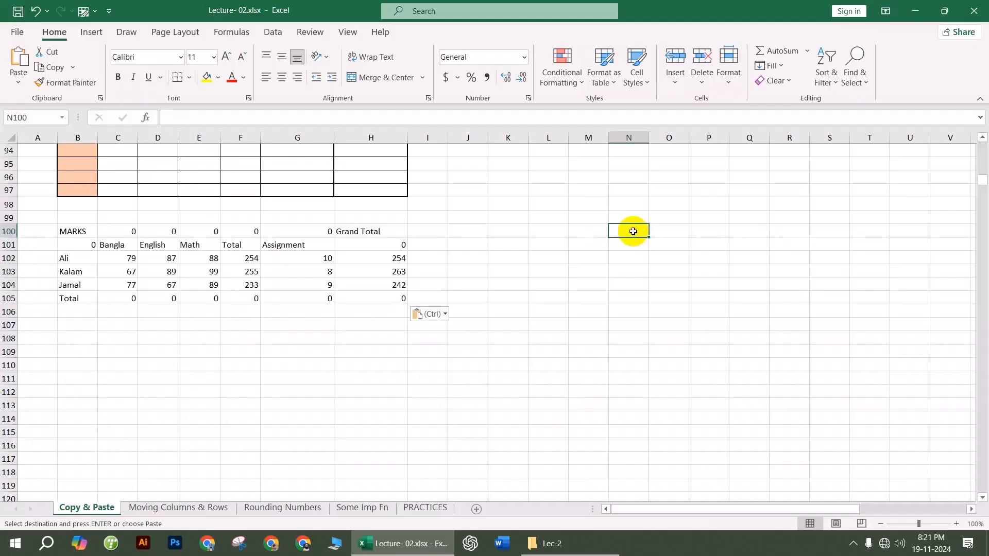
{"action": "right_click", "coordinate": [633, 230]}
{"action": "left_click", "coordinate": [666, 248]}
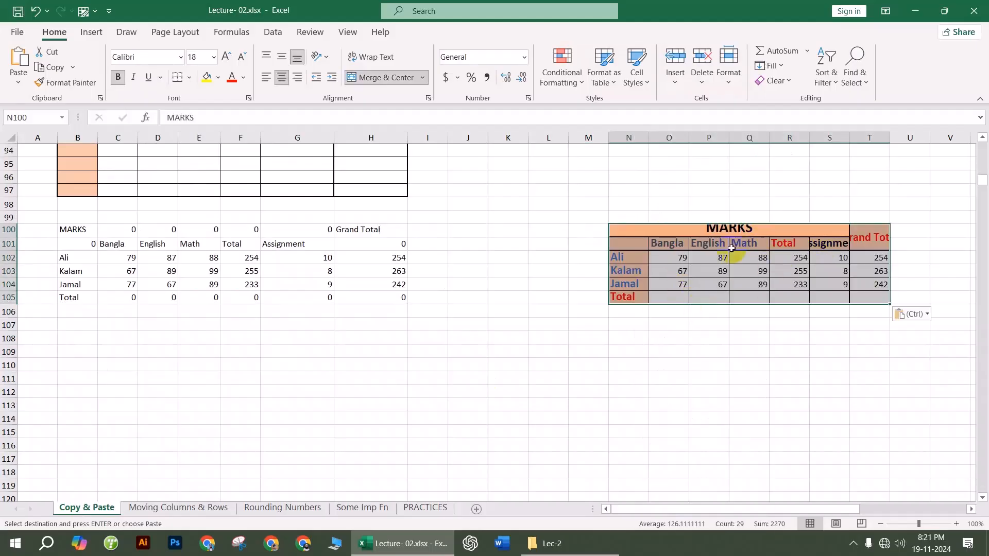
Step: Paste the table at N110 keeping source column widths, then go to the Moving Columns & Rows sheet
{"action": "scroll", "coordinate": [734, 265], "scroll_direction": "down", "scroll_amount": 2}
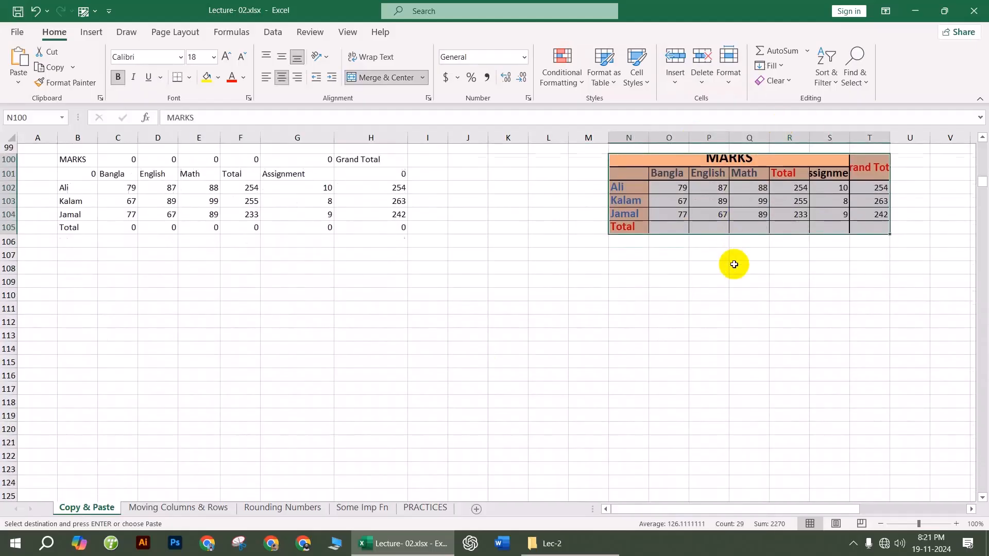
{"action": "scroll", "coordinate": [757, 232], "scroll_direction": "up", "scroll_amount": 1}
{"action": "scroll", "coordinate": [666, 346], "scroll_direction": "down", "scroll_amount": 1}
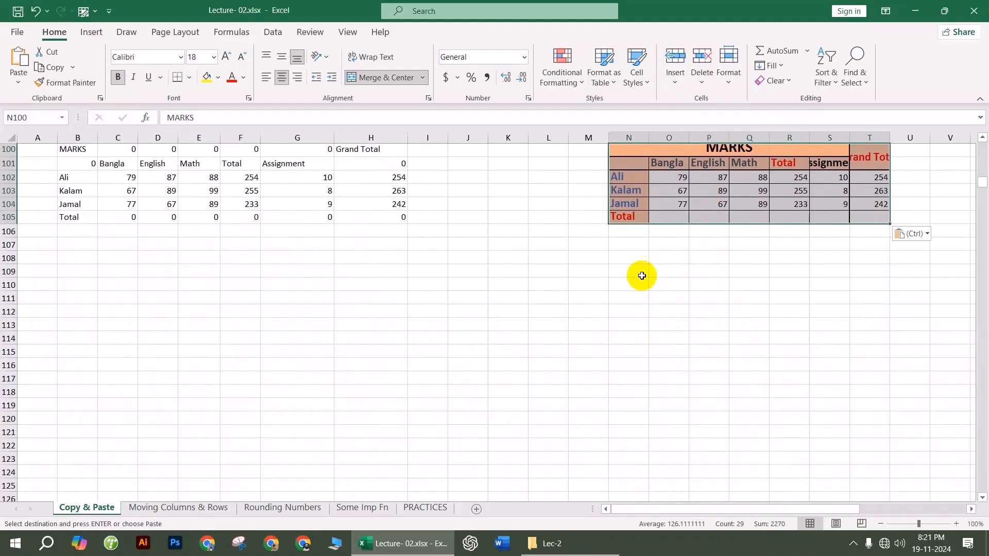
{"action": "right_click", "coordinate": [633, 286]}
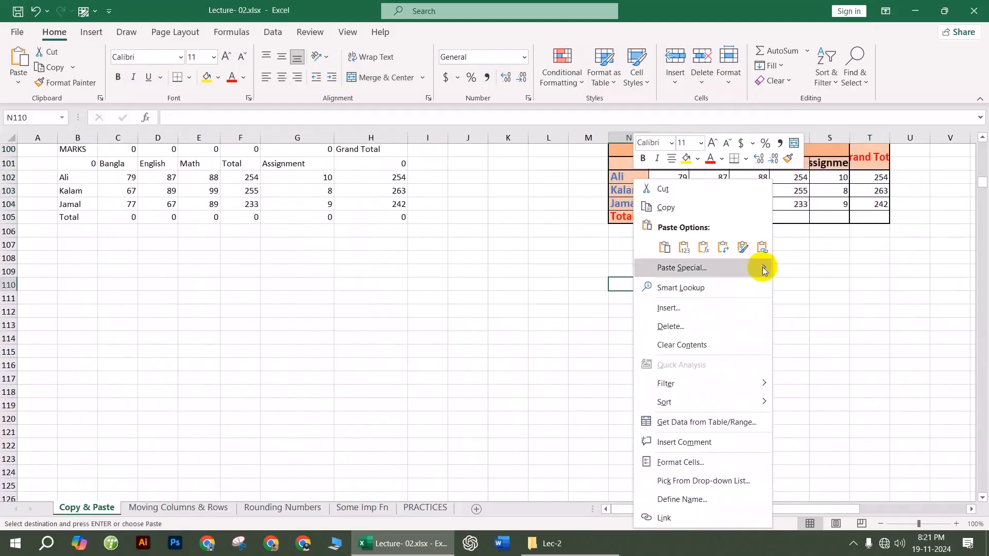
{"action": "mouse_move", "coordinate": [764, 267]}
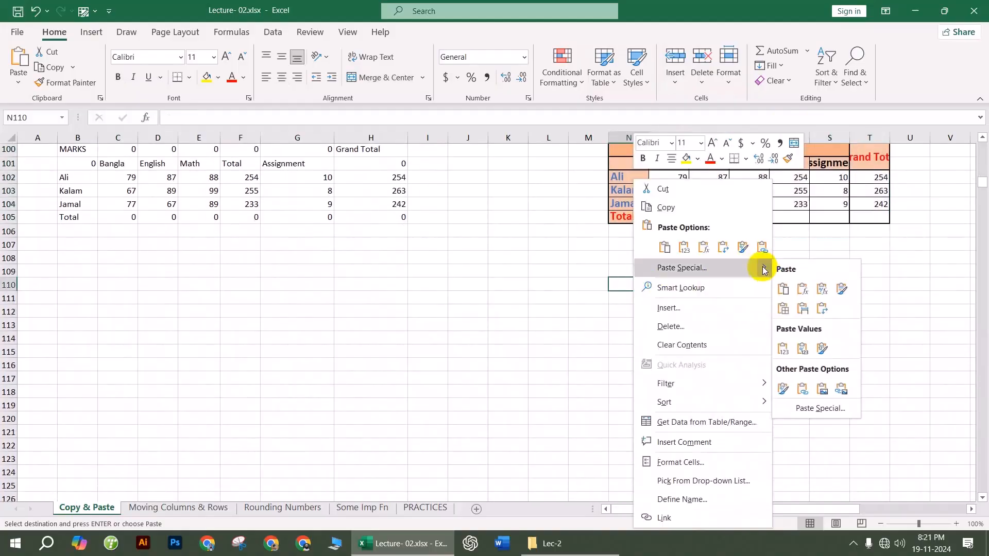
{"action": "left_click", "coordinate": [803, 312]}
{"action": "left_click_drag", "start_coordinate": [629, 138], "coordinate": [949, 137]}
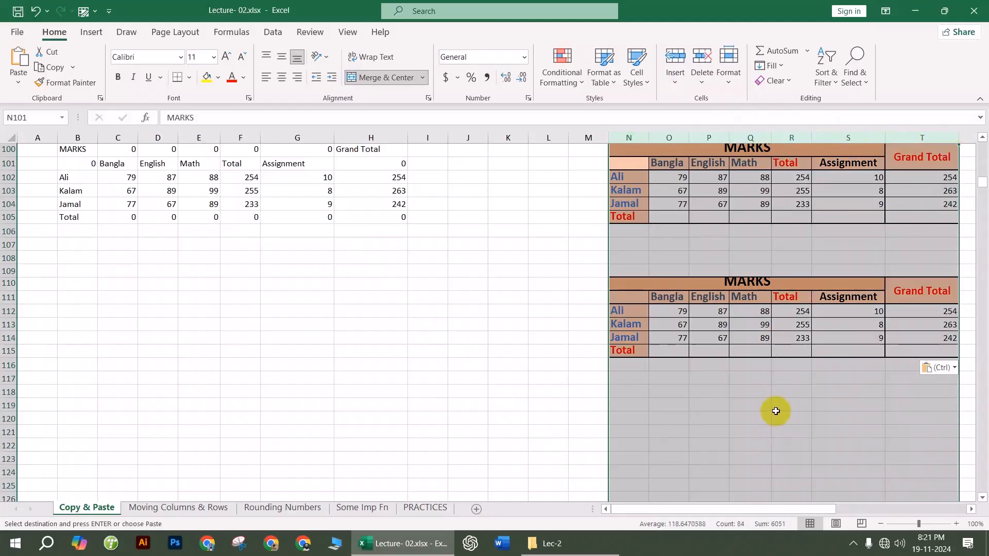
{"action": "left_click", "coordinate": [530, 444]}
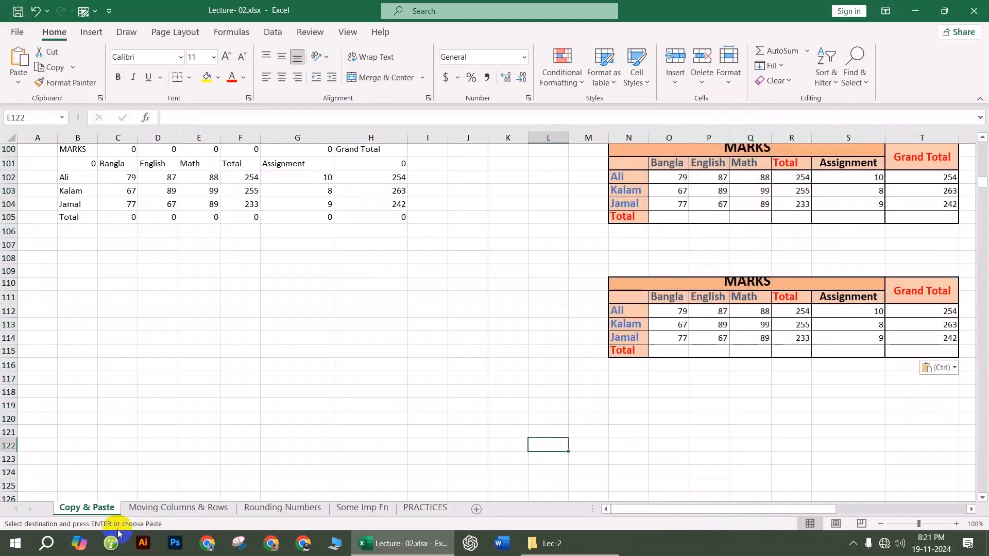
{"action": "left_click", "coordinate": [157, 508]}
{"action": "left_click", "coordinate": [332, 317]}
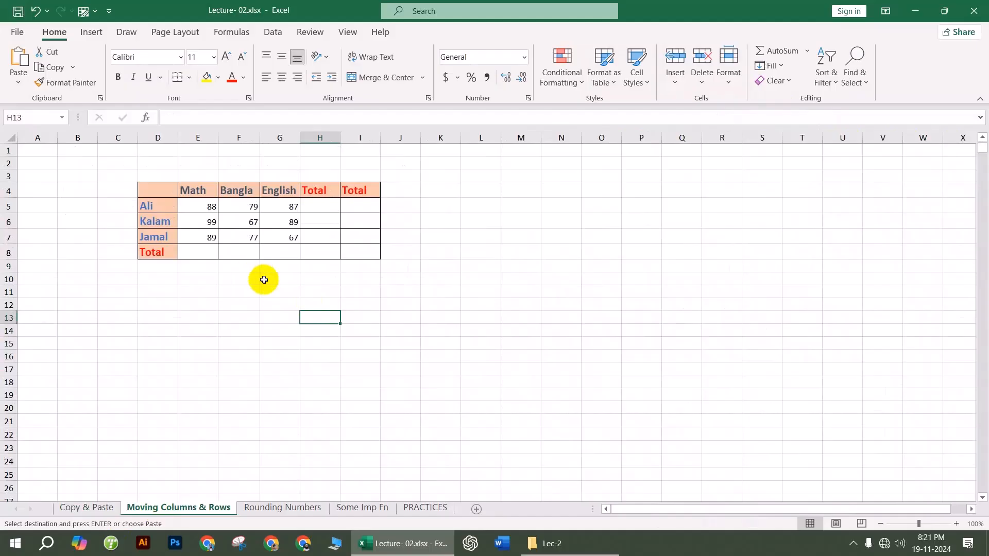
{"action": "left_click", "coordinate": [239, 138]}
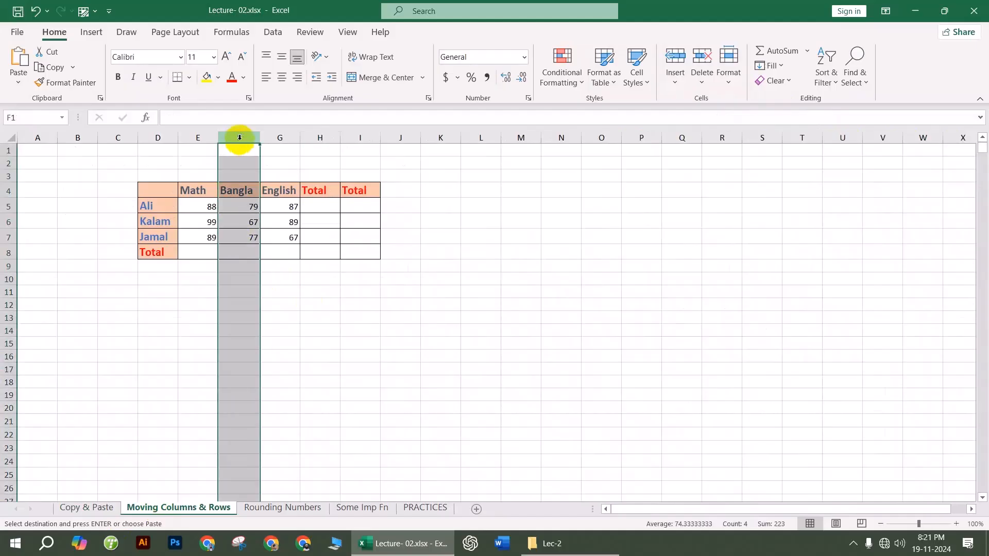
{"action": "scroll", "coordinate": [249, 155], "scroll_direction": "up", "scroll_amount": 3}
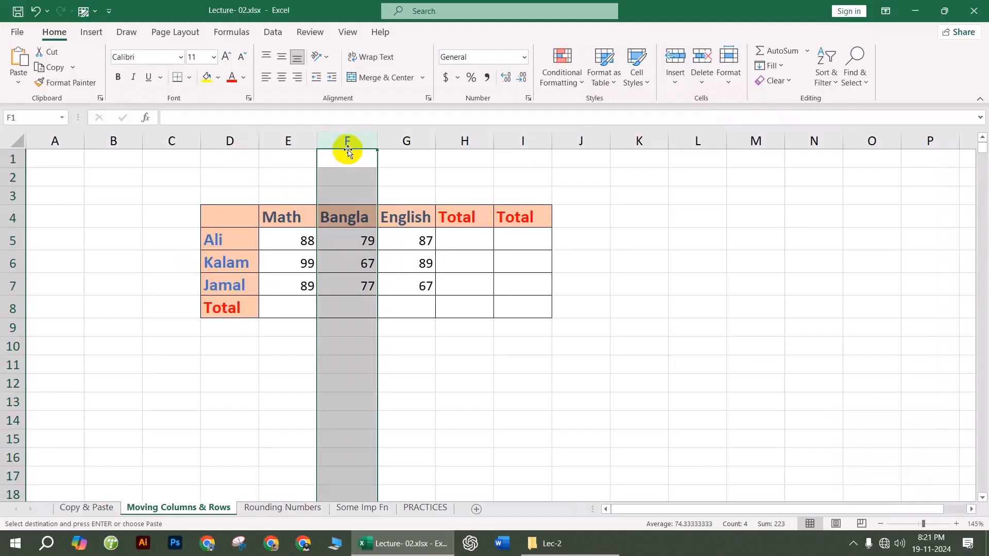
{"action": "left_click_drag", "start_coordinate": [348, 152], "coordinate": [743, 158]}
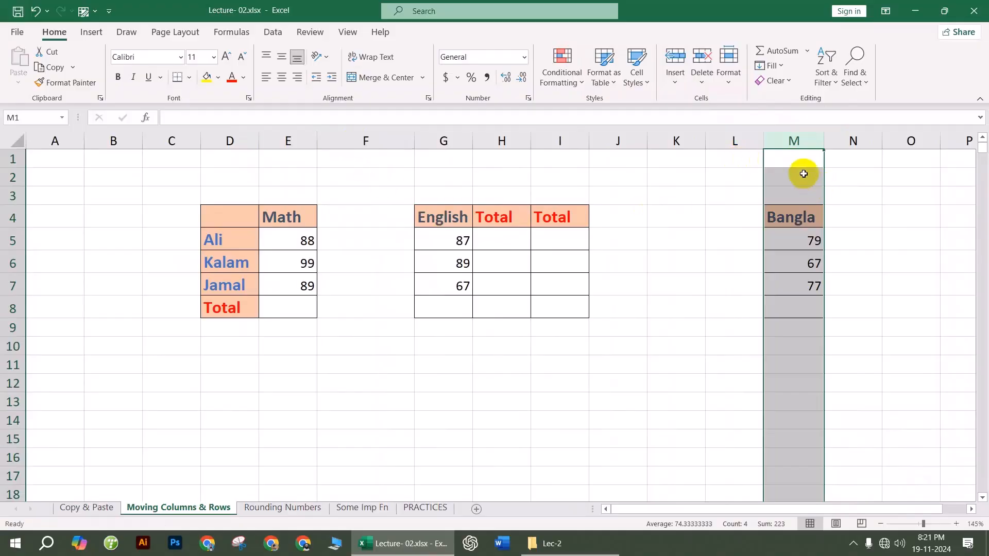
{"action": "left_click", "coordinate": [806, 176]}
{"action": "left_click", "coordinate": [362, 238]}
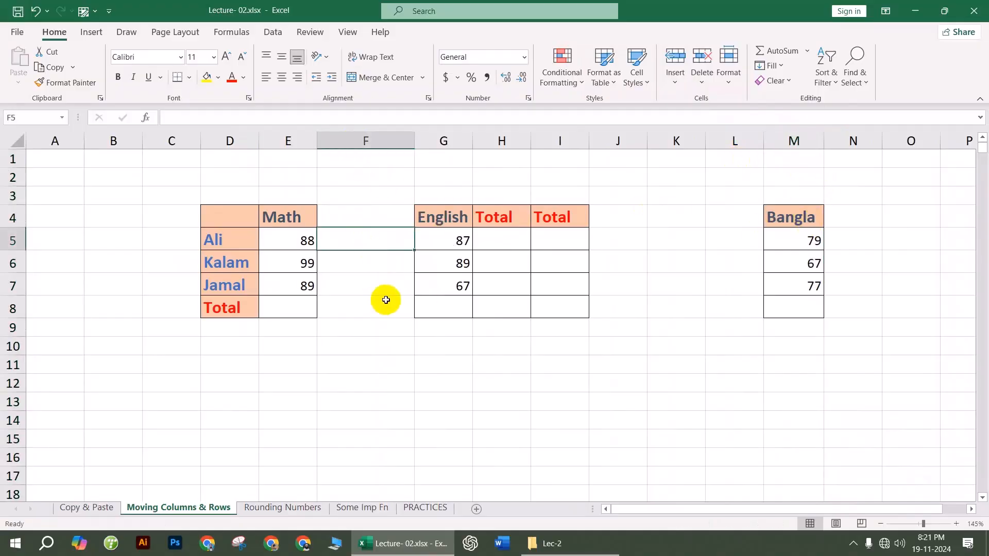
{"action": "left_click", "coordinate": [393, 344]}
{"action": "left_click", "coordinate": [778, 155]}
{"action": "left_click", "coordinate": [350, 198]}
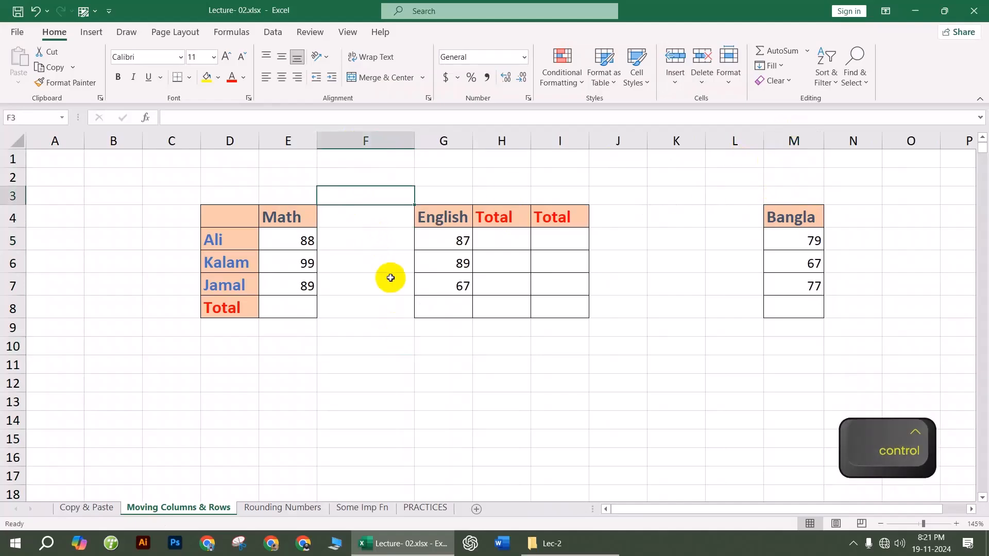
{"action": "left_click_drag", "start_coordinate": [388, 327], "coordinate": [389, 338]}
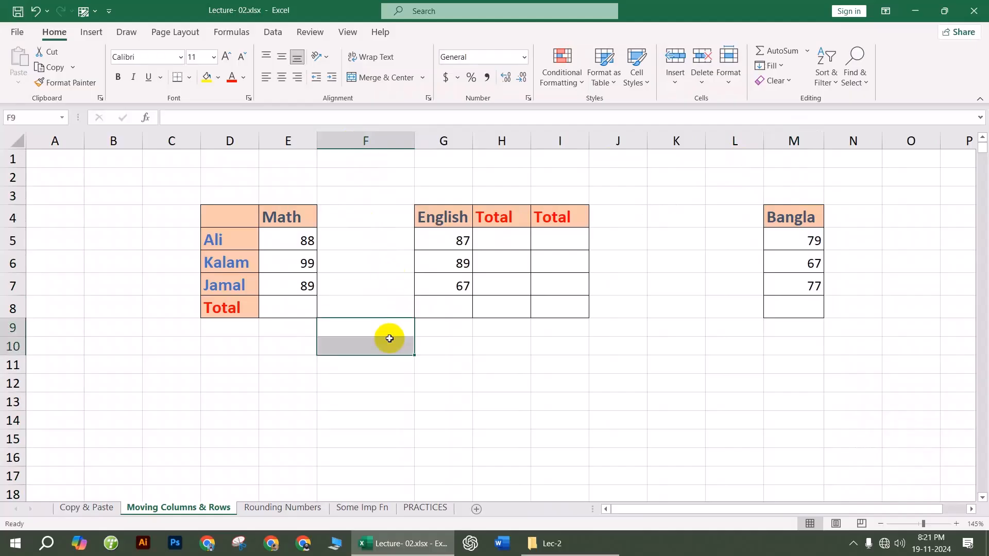
{"action": "key", "text": "ctrl+z"}
{"action": "key", "text": "ctrl+z"}
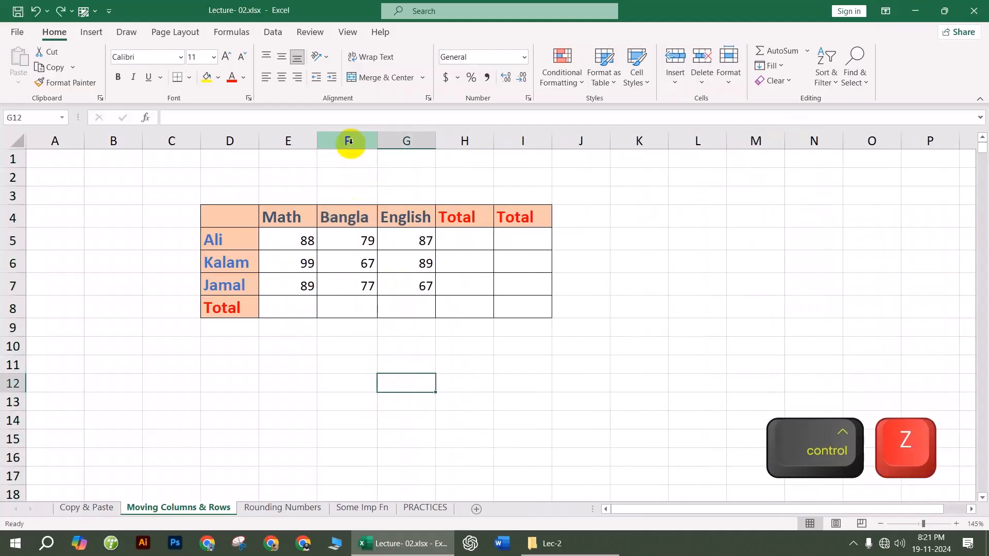
Step: Cut the Bangla column F, insert it at column M, then undo the insert
{"action": "left_click", "coordinate": [349, 141]}
{"action": "right_click", "coordinate": [349, 141]}
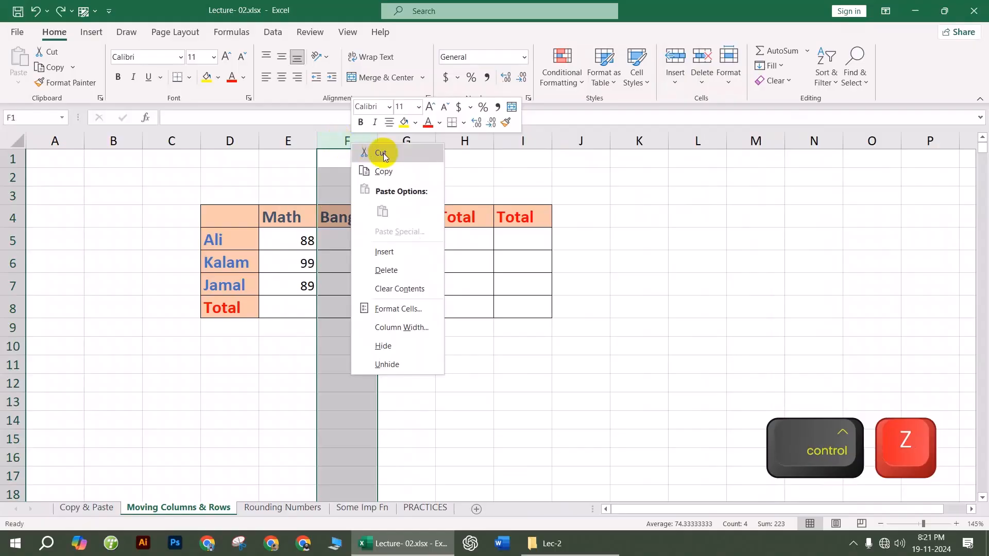
{"action": "key", "text": "Escape"}
{"action": "key", "text": "ctrl+x"}
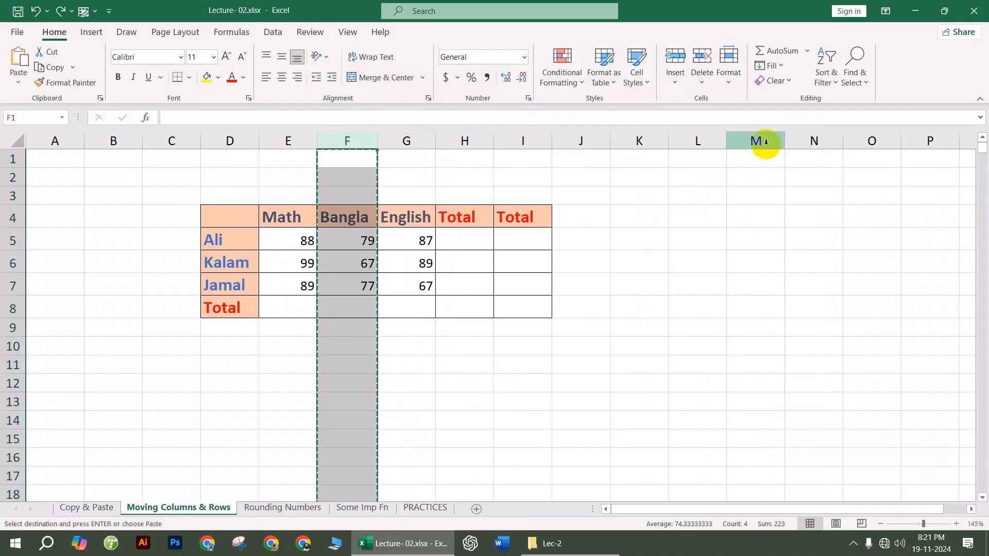
{"action": "left_click", "coordinate": [765, 141]}
{"action": "right_click", "coordinate": [766, 142]}
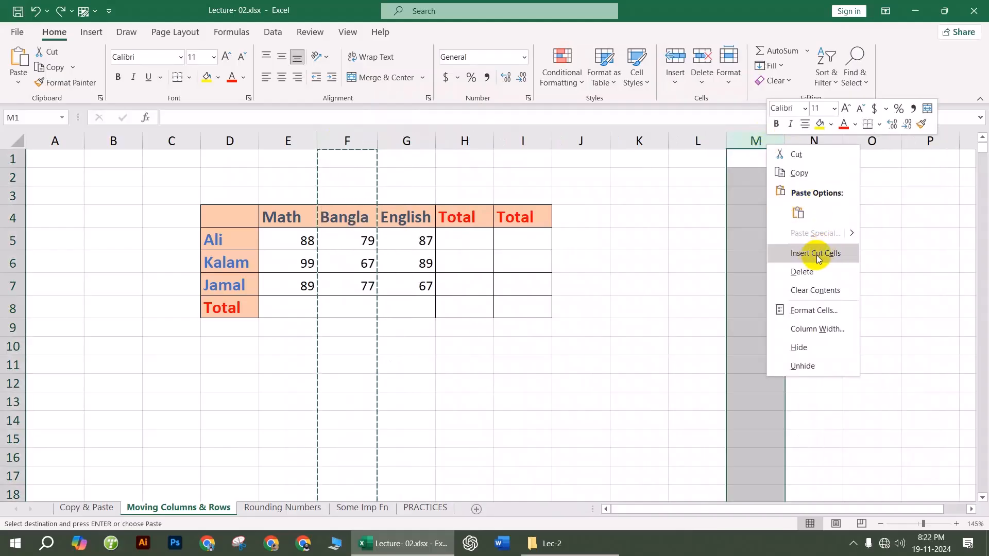
{"action": "left_click", "coordinate": [819, 256]}
{"action": "left_click", "coordinate": [696, 216]}
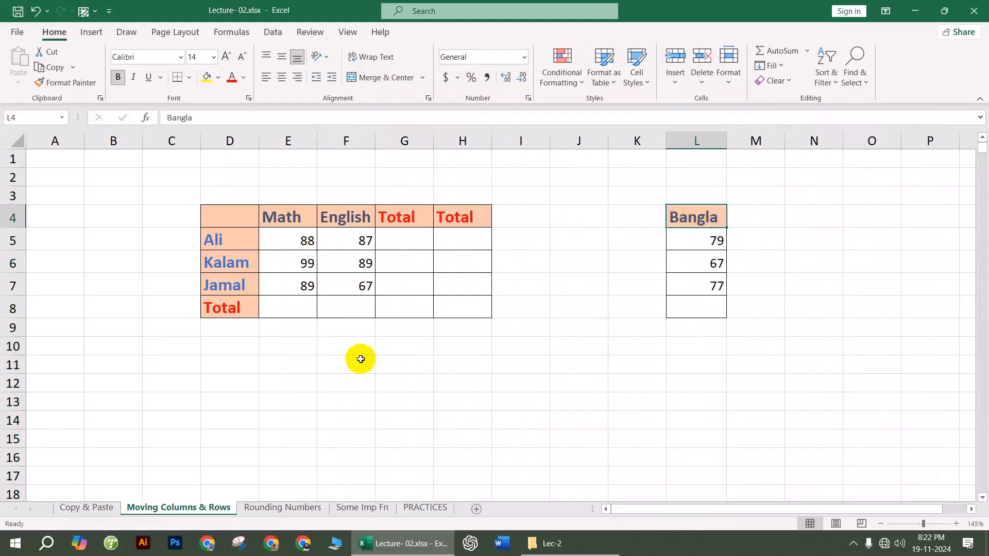
{"action": "key", "text": "ctrl+z"}
Step: Drag the Bangla column from F over to column M
{"action": "left_click", "coordinate": [420, 379]}
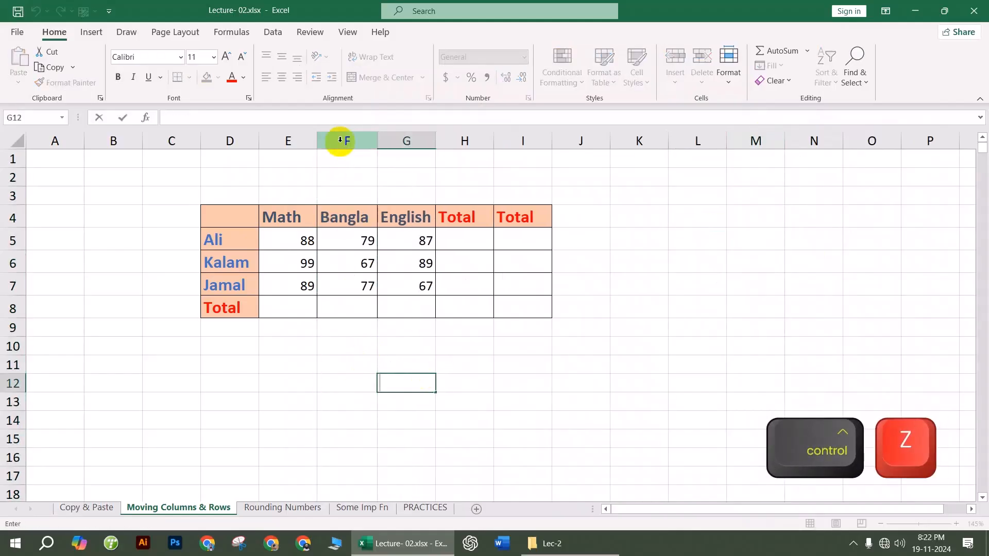
{"action": "left_click", "coordinate": [345, 141]}
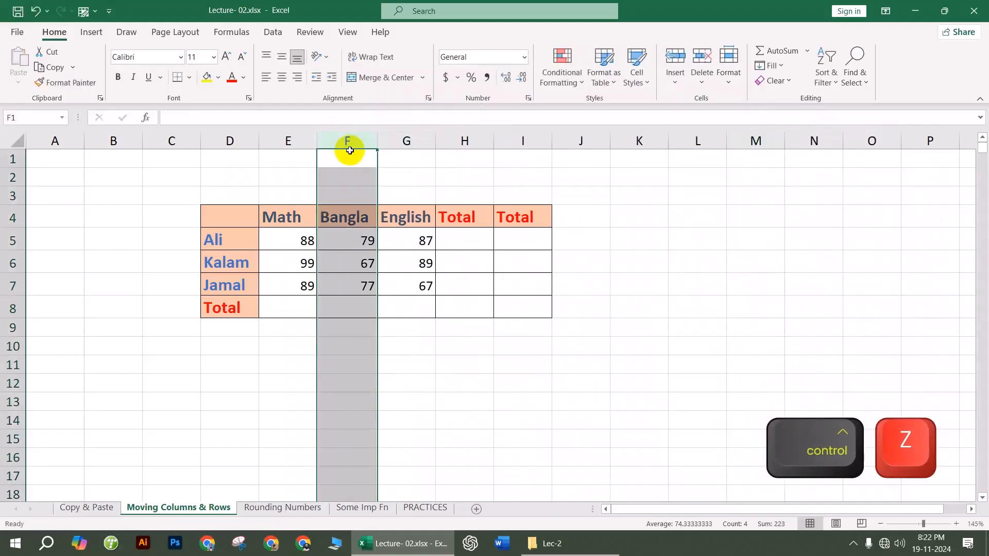
{"action": "left_click_drag", "start_coordinate": [349, 151], "coordinate": [733, 159]}
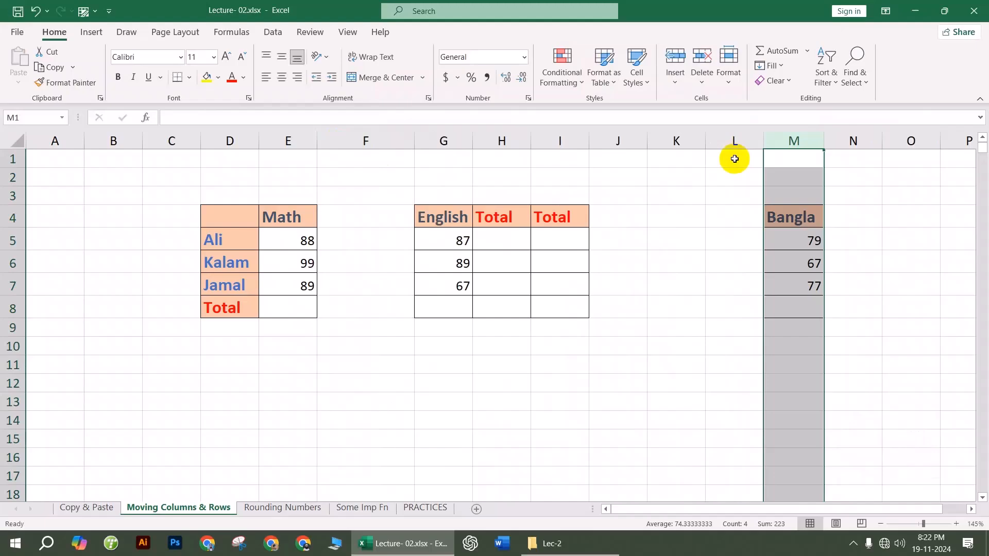
{"action": "left_click", "coordinate": [746, 243]}
{"action": "left_click", "coordinate": [798, 139]}
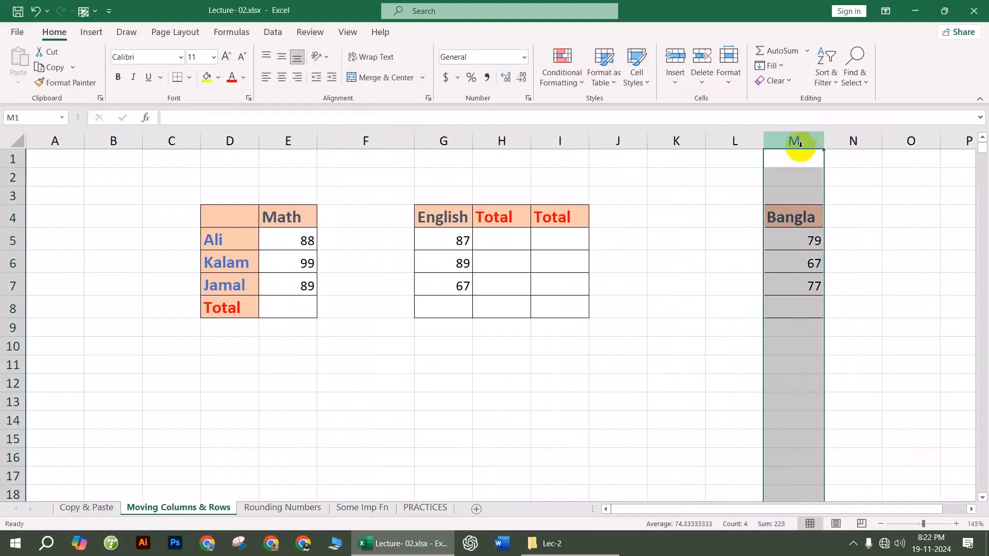
{"action": "left_click_drag", "start_coordinate": [799, 151], "coordinate": [372, 167]}
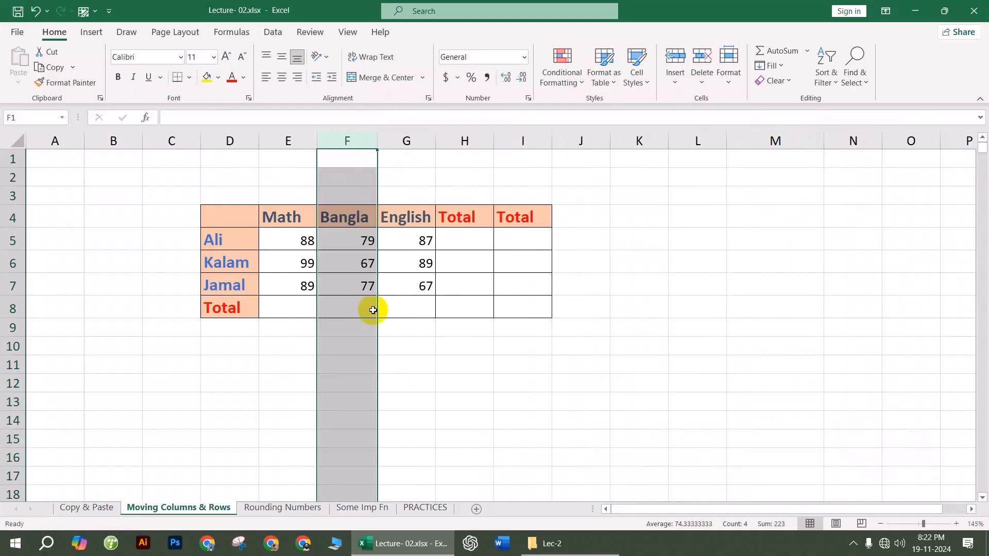
{"action": "key", "text": "ctrl+z"}
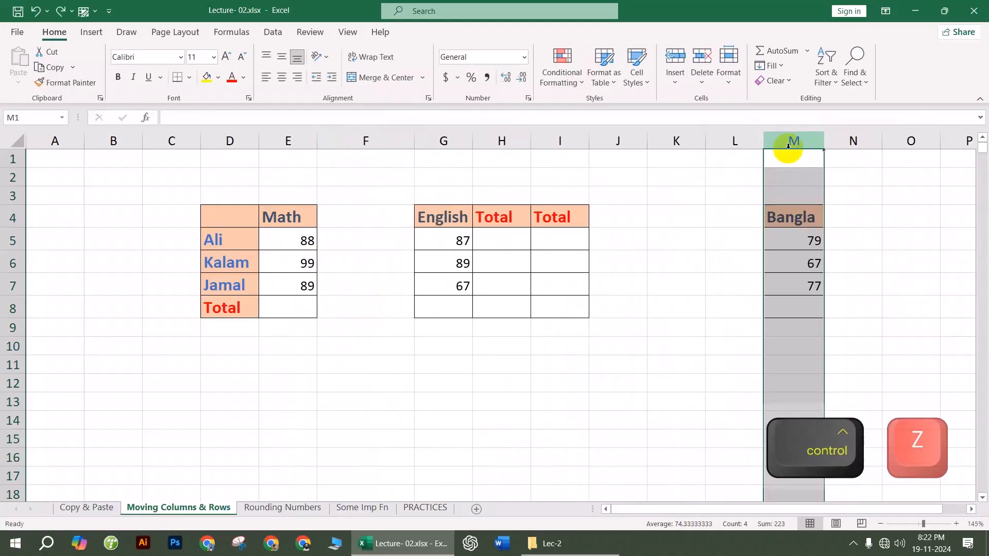
{"action": "left_click_drag", "start_coordinate": [795, 152], "coordinate": [491, 163]}
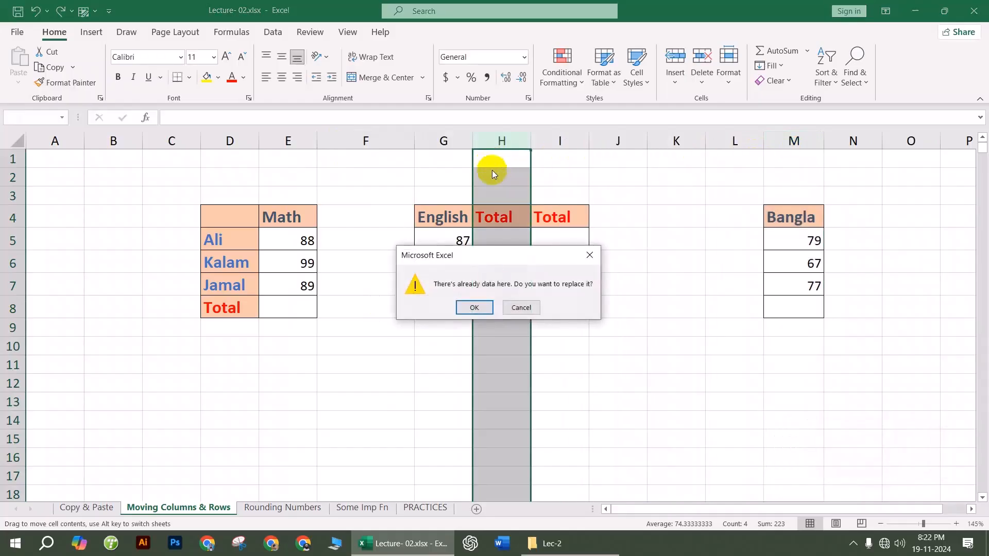
{"action": "left_click", "coordinate": [474, 308]}
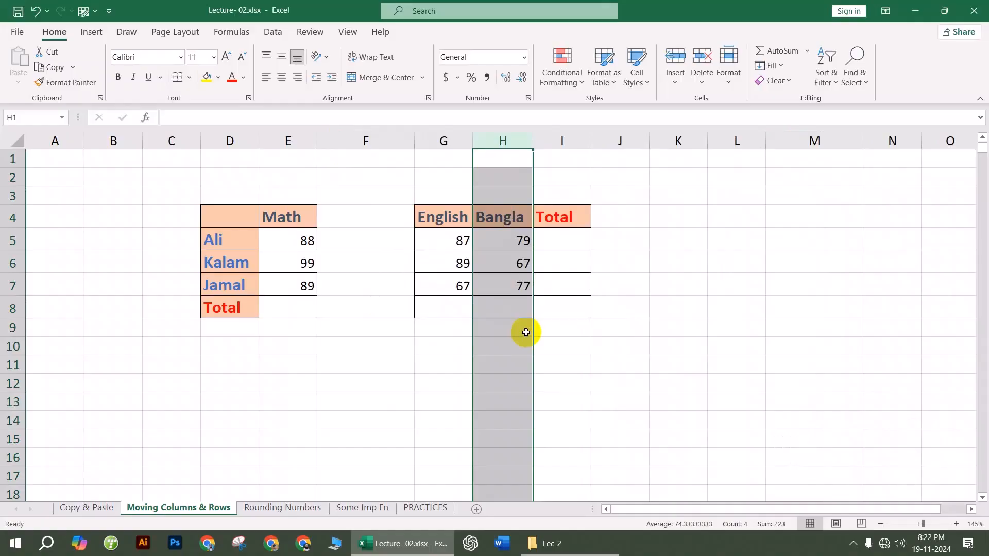
{"action": "key", "text": "ctrl+z"}
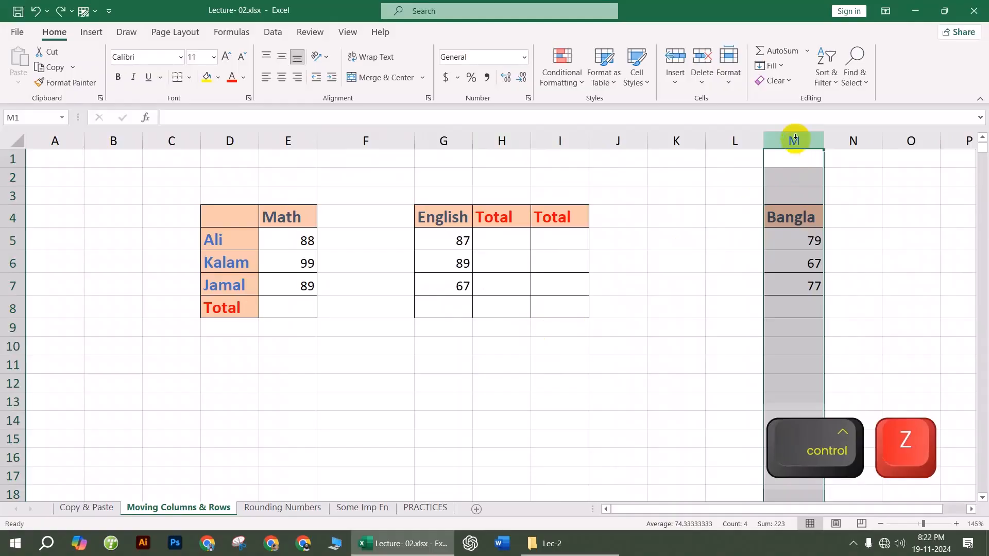
Step: Cut the Bangla column from M and insert it at column H
{"action": "right_click", "coordinate": [795, 138]}
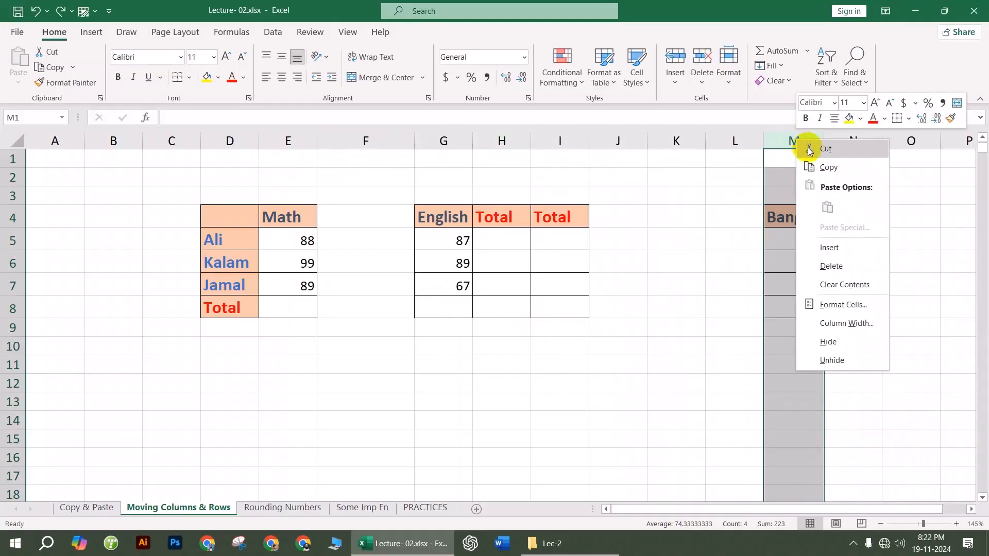
{"action": "left_click", "coordinate": [806, 148]}
{"action": "left_click", "coordinate": [503, 140]}
{"action": "right_click", "coordinate": [510, 141]}
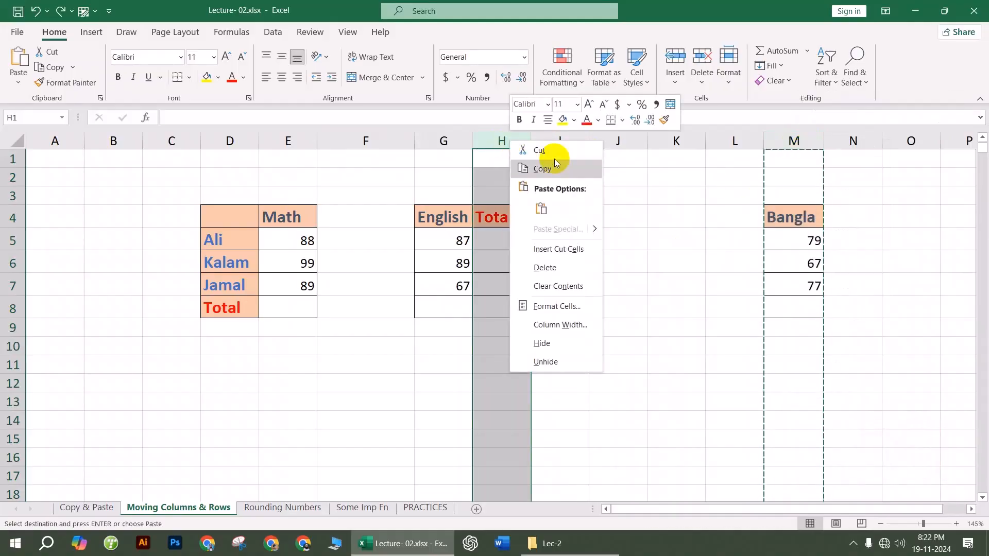
{"action": "left_click", "coordinate": [565, 253]}
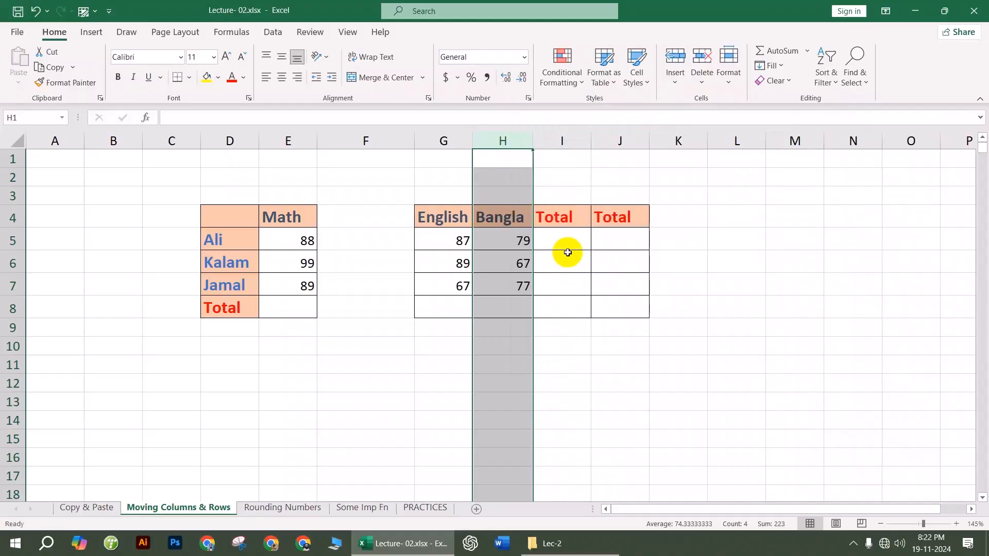
{"action": "left_click", "coordinate": [502, 217]}
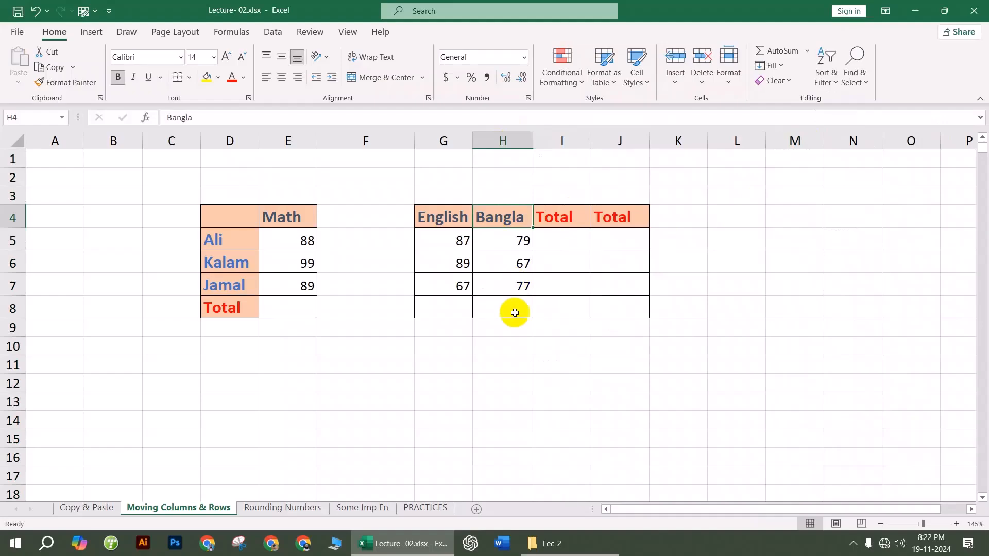
{"action": "left_click", "coordinate": [499, 140]}
Step: Try dragging Bangla to F and undo, then cut it and insert it at column F beside Math
{"action": "left_click_drag", "start_coordinate": [503, 150], "coordinate": [379, 159]}
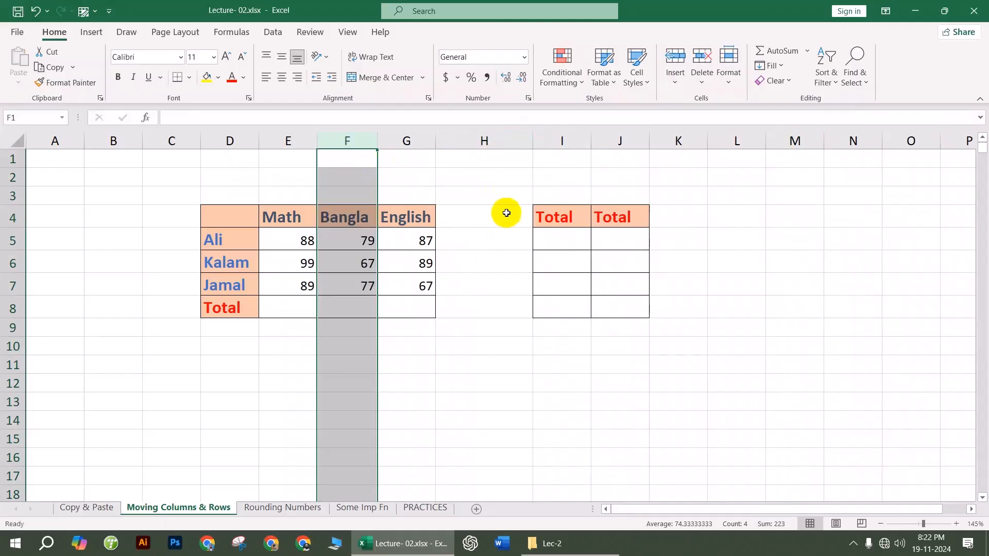
{"action": "key", "text": "ctrl+z"}
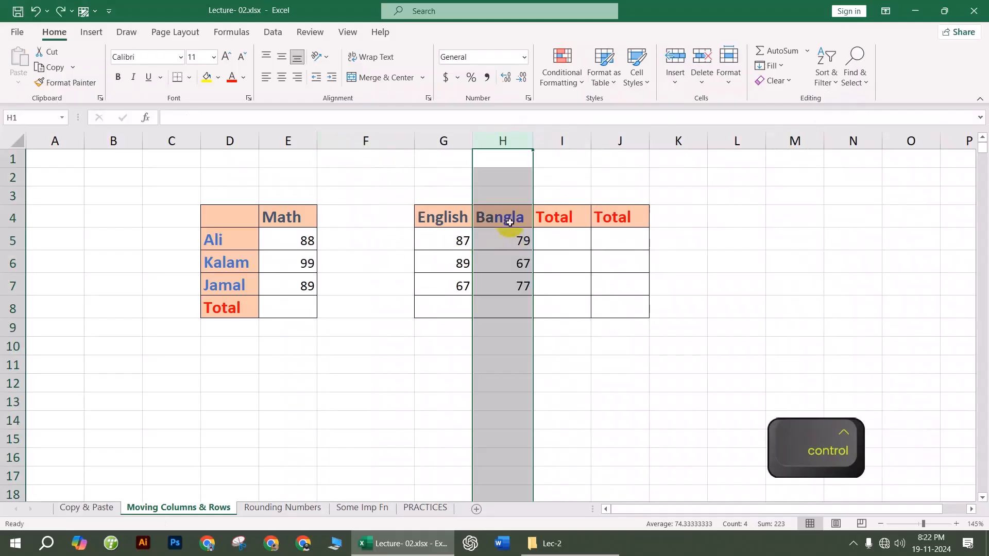
{"action": "right_click", "coordinate": [509, 149]}
{"action": "left_click", "coordinate": [546, 159]}
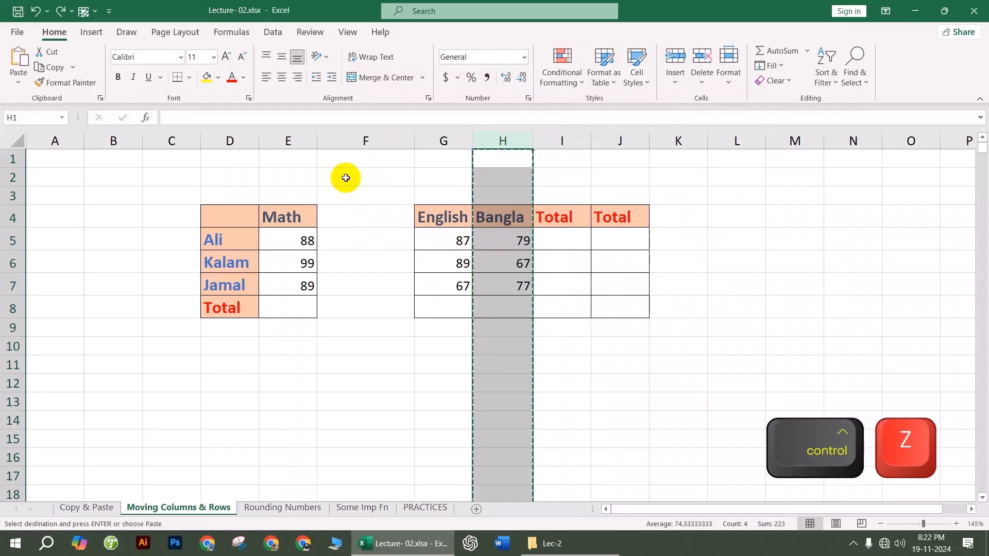
{"action": "left_click", "coordinate": [366, 140]}
{"action": "right_click", "coordinate": [367, 142]}
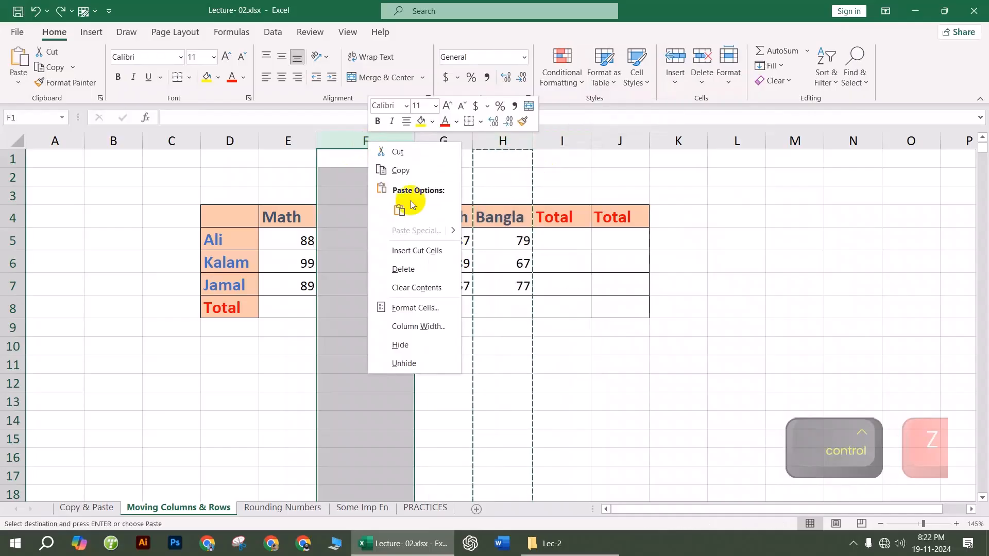
{"action": "left_click", "coordinate": [415, 252]}
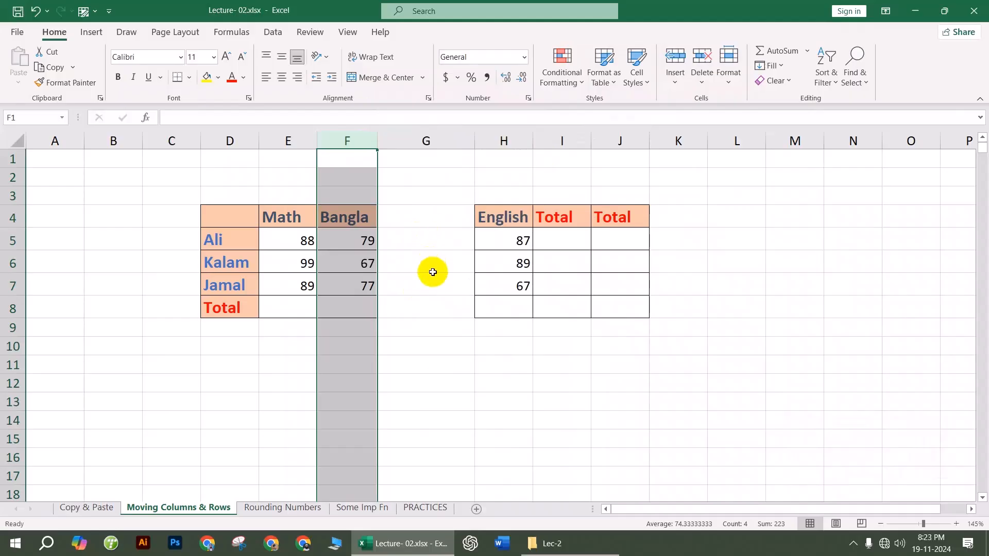
Step: Undo the Bangla column insertion at F and cancel the pending cut
{"action": "key", "text": "ctrl+z"}
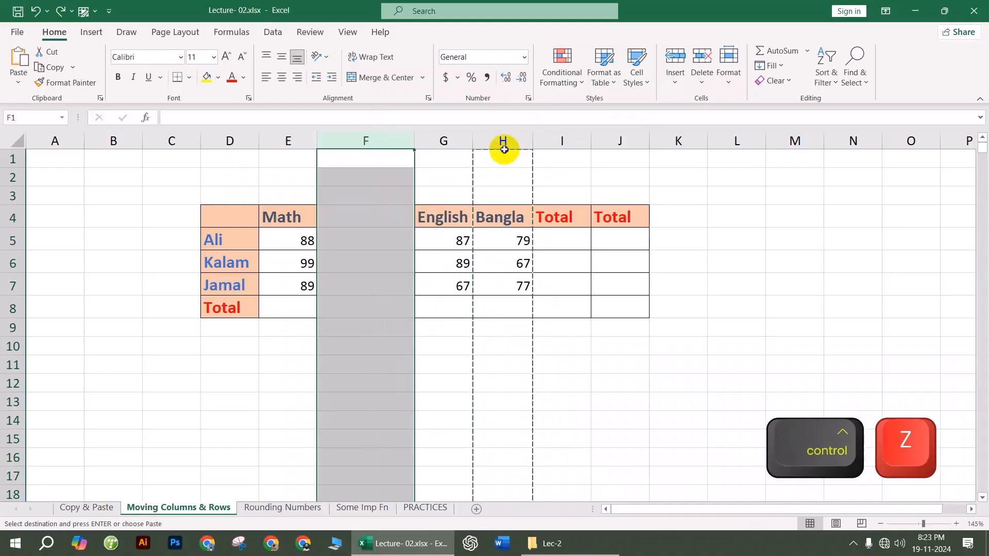
{"action": "left_click", "coordinate": [504, 149]}
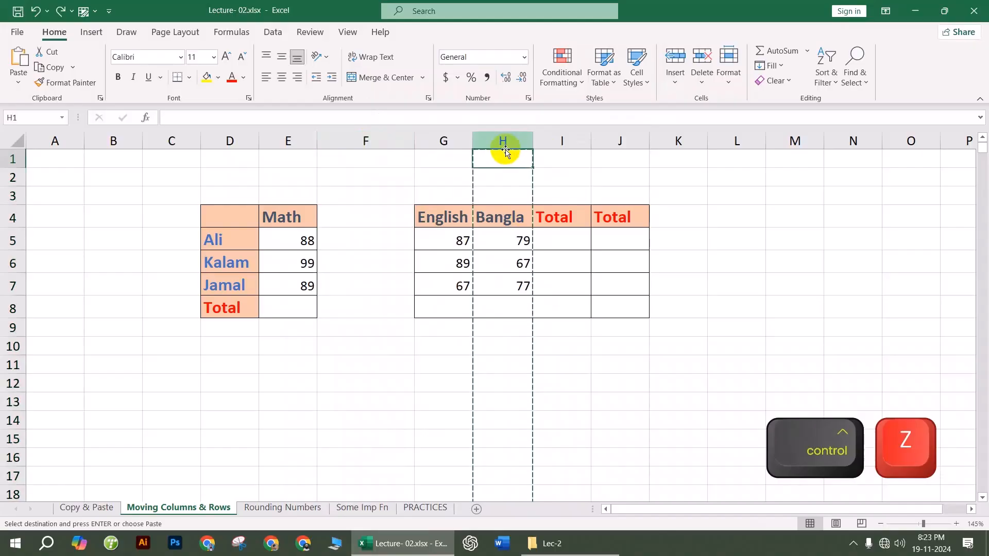
{"action": "left_click", "coordinate": [381, 157]}
{"action": "key", "text": "Escape"}
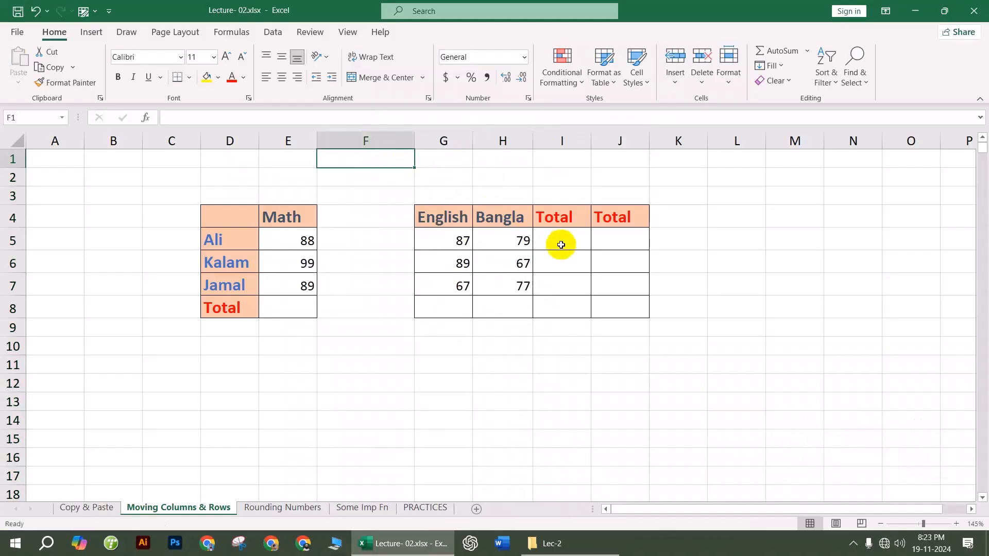
{"action": "left_click", "coordinate": [602, 366]}
Step: Move the Bangla column before English and delete the empty column H
{"action": "left_click", "coordinate": [507, 149]}
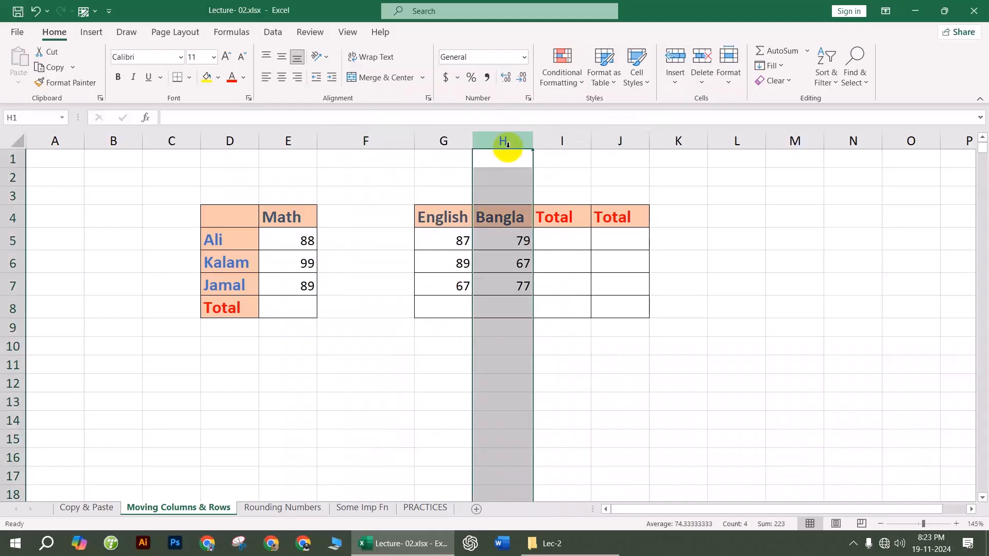
{"action": "left_click_drag", "start_coordinate": [504, 151], "coordinate": [376, 150]}
{"action": "left_click", "coordinate": [479, 139]}
{"action": "right_click", "coordinate": [479, 139]}
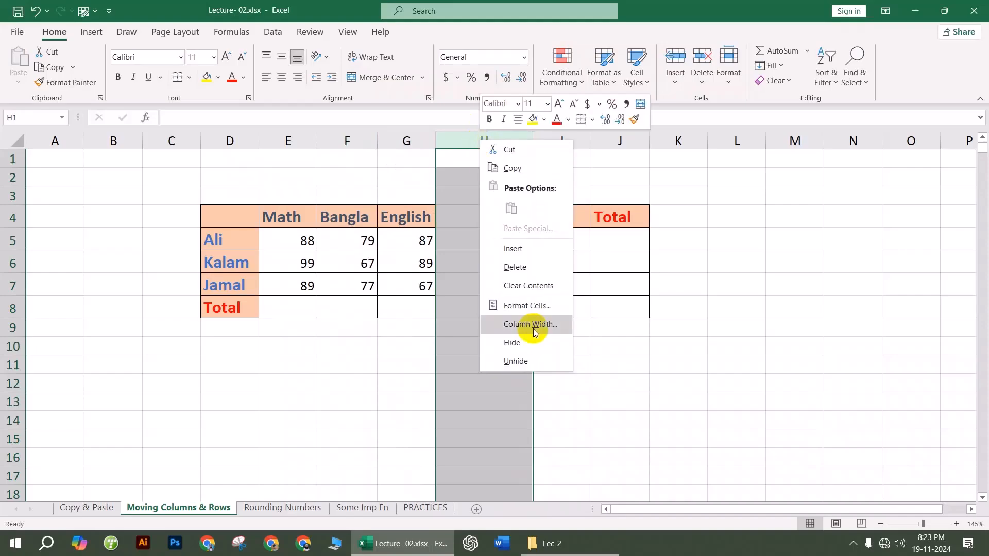
{"action": "left_click", "coordinate": [529, 267]}
{"action": "left_click", "coordinate": [733, 307]}
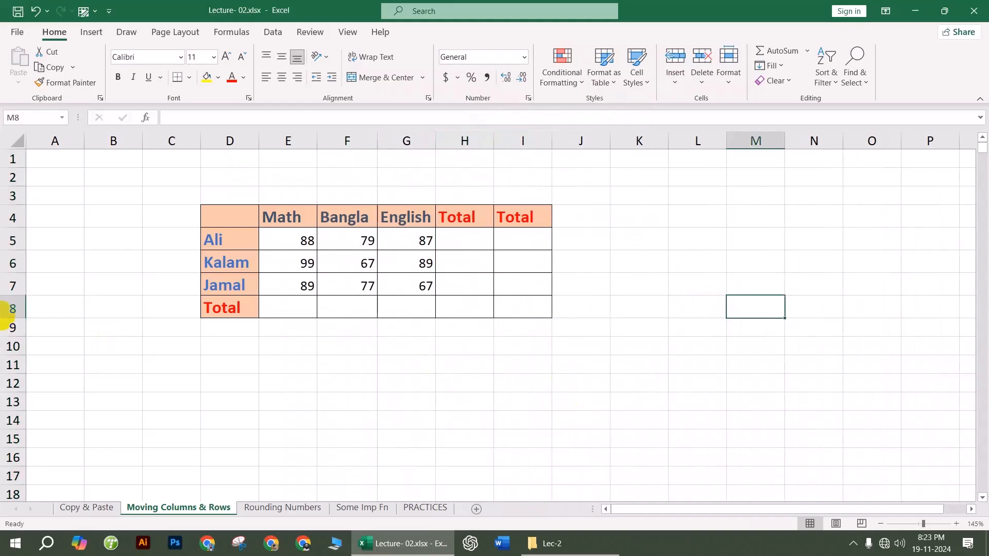
{"action": "left_click", "coordinate": [13, 264]}
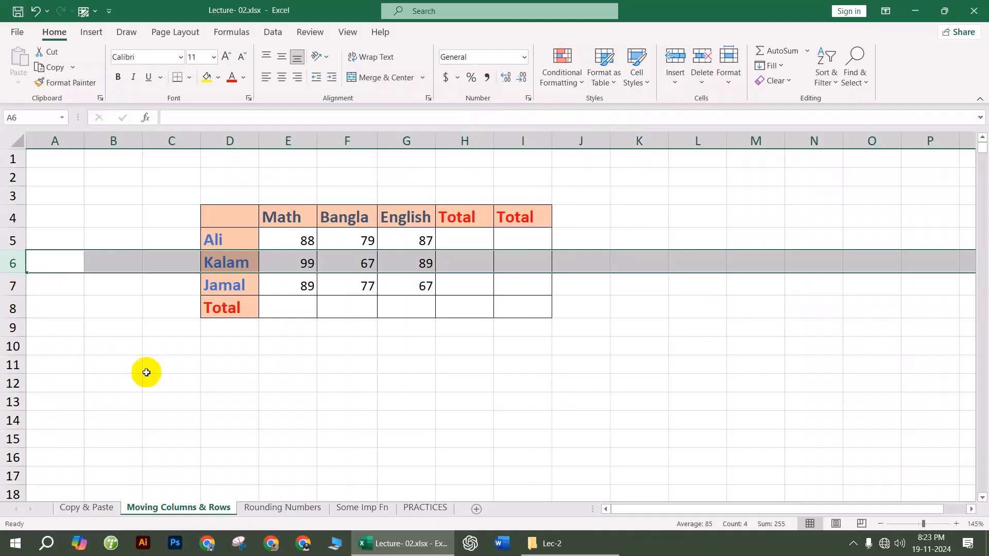
{"action": "left_click", "coordinate": [263, 419]}
Step: On the Rounding Numbers sheet, enter =AVERAGE(H8:J8) in L8
{"action": "left_click", "coordinate": [289, 510]}
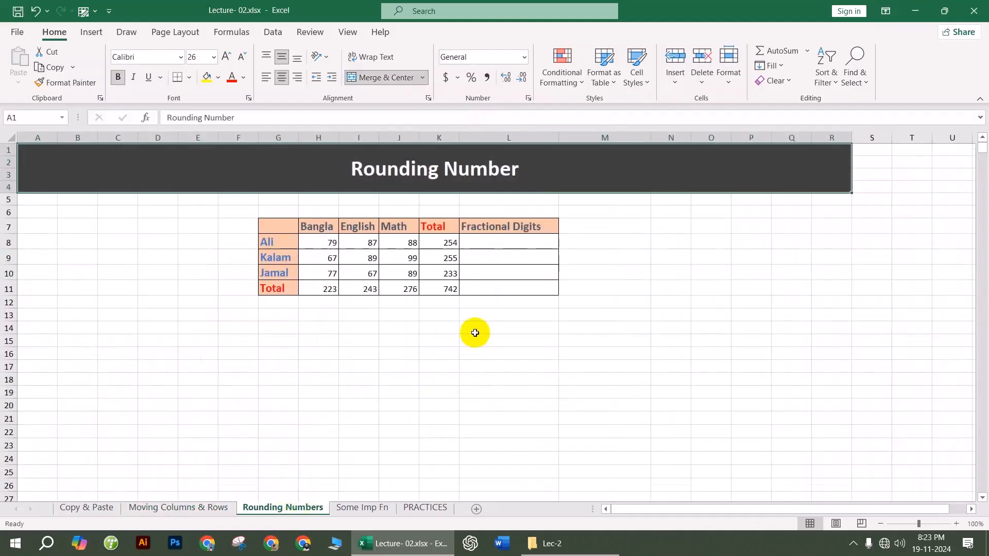
{"action": "scroll", "coordinate": [494, 237], "scroll_direction": "up", "scroll_amount": 3}
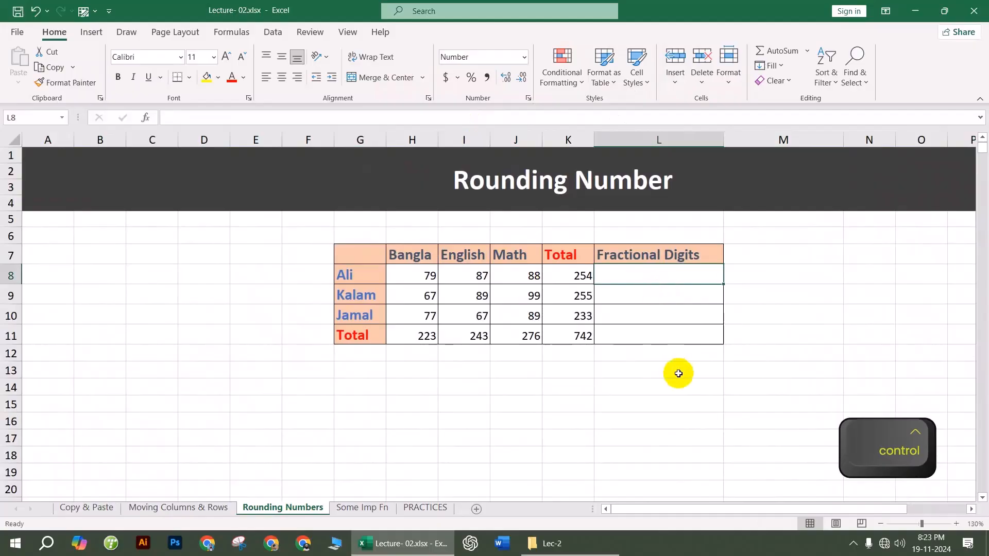
{"action": "type", "text": "=avera"}
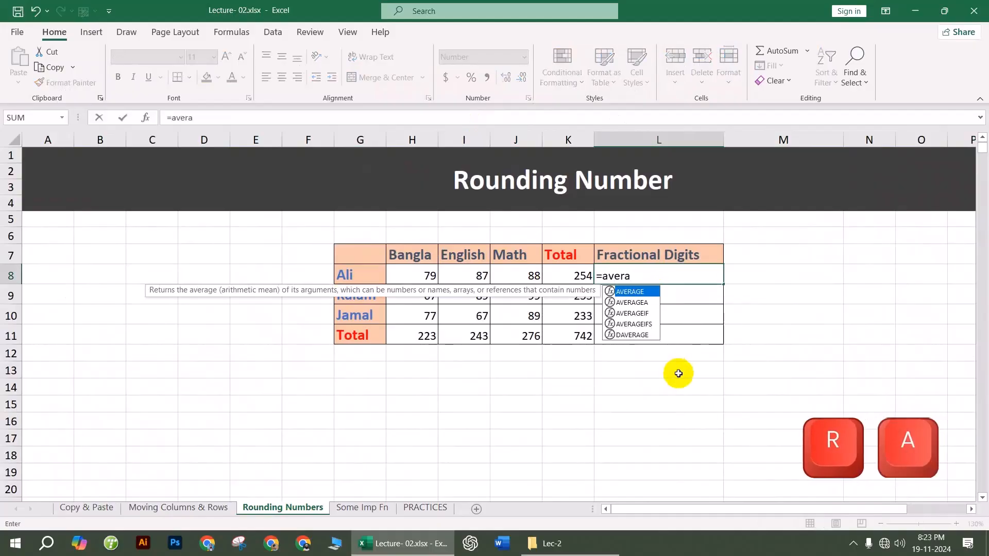
{"action": "key", "text": "Tab"}
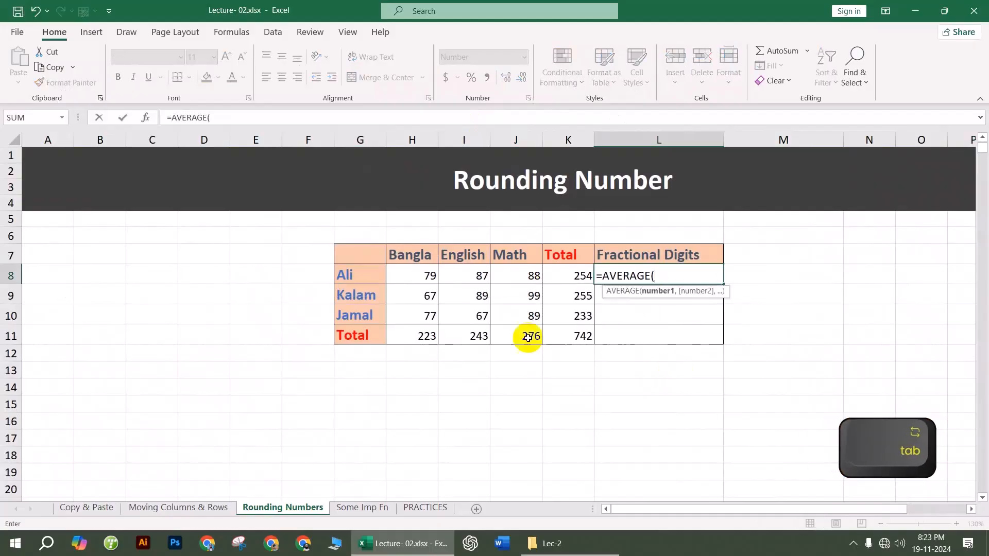
{"action": "left_click_drag", "start_coordinate": [430, 275], "coordinate": [516, 272]}
{"action": "key", "text": "Return"}
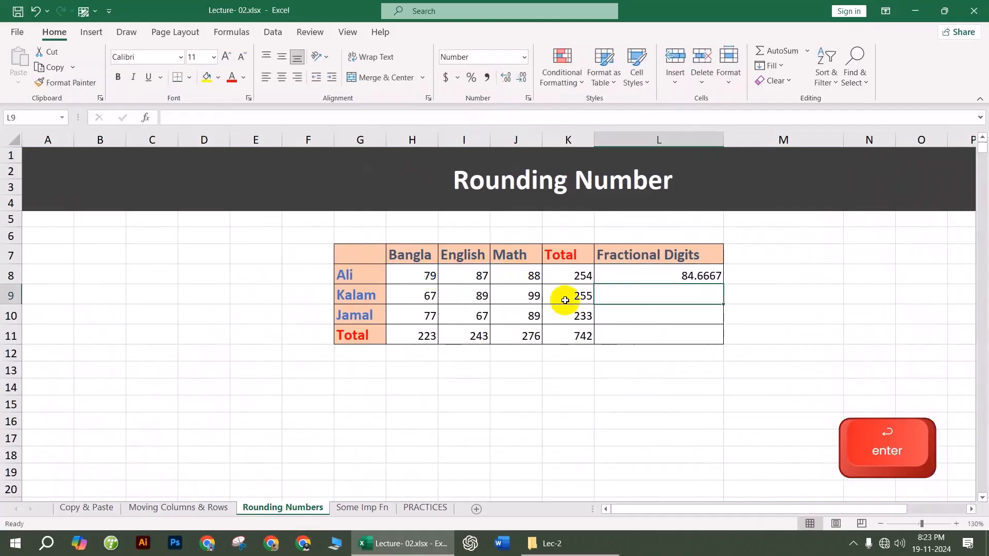
Step: Fill the average formula down from L8 to L11
{"action": "left_click", "coordinate": [716, 281]}
{"action": "left_click_drag", "start_coordinate": [723, 285], "coordinate": [730, 337]}
{"action": "left_click", "coordinate": [777, 315]}
{"action": "left_click", "coordinate": [697, 275]}
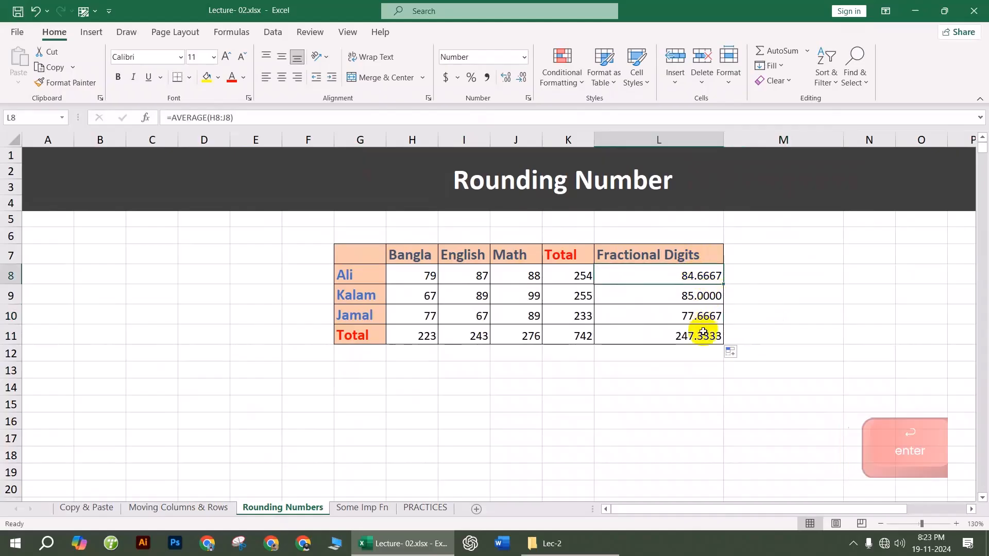
{"action": "left_click", "coordinate": [698, 332]}
Step: Show the averages in L8:L11 with two decimal places
{"action": "left_click_drag", "start_coordinate": [698, 278], "coordinate": [697, 337]}
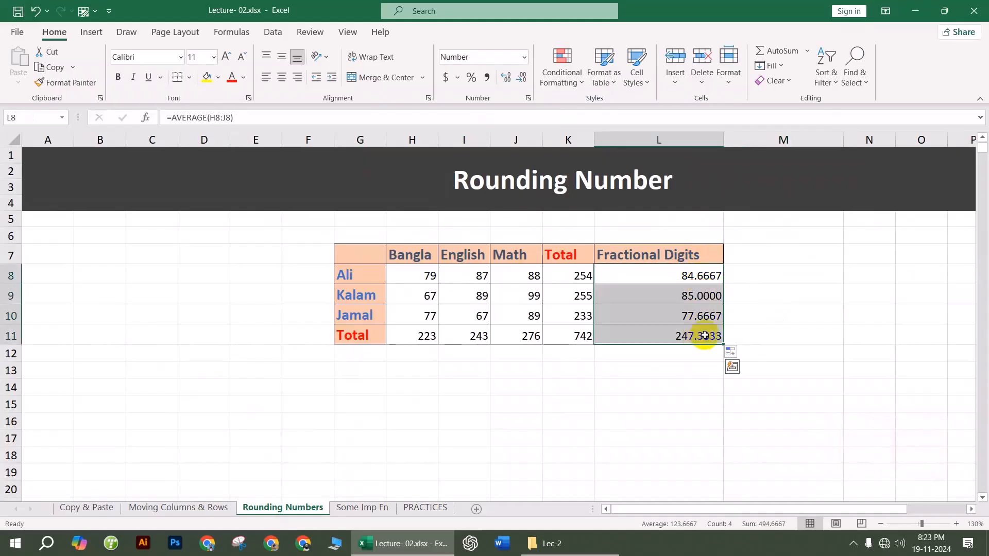
{"action": "left_click", "coordinate": [506, 79]}
{"action": "left_click", "coordinate": [506, 80]}
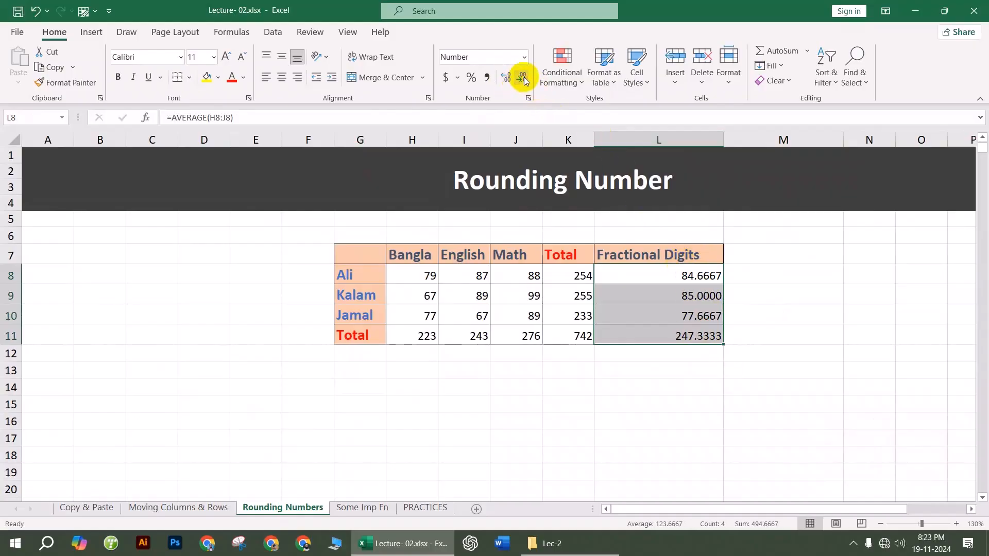
{"action": "left_click", "coordinate": [675, 280]}
{"action": "left_click", "coordinate": [682, 379]}
{"action": "left_click_drag", "start_coordinate": [680, 276], "coordinate": [685, 337]}
{"action": "left_click", "coordinate": [684, 391]}
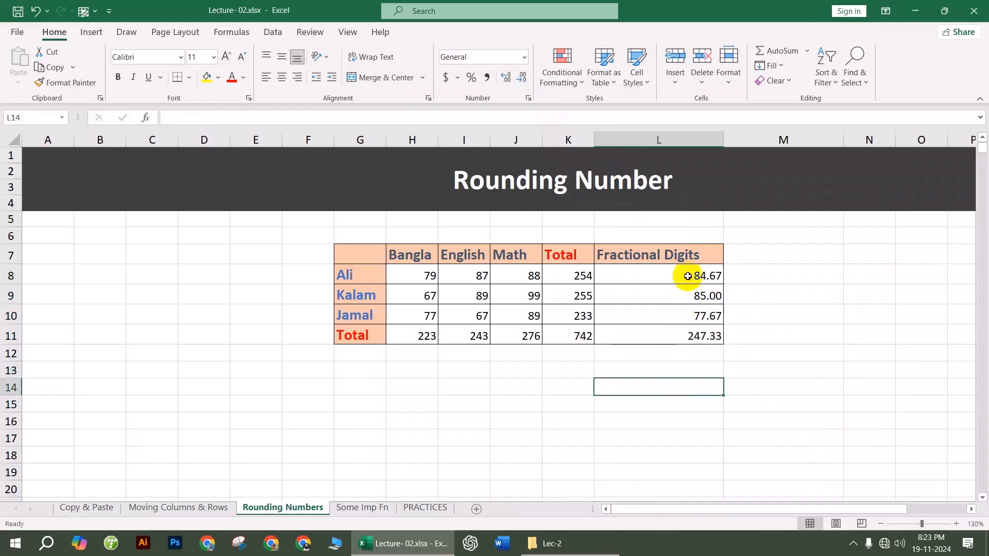
{"action": "left_click_drag", "start_coordinate": [692, 275], "coordinate": [686, 342]}
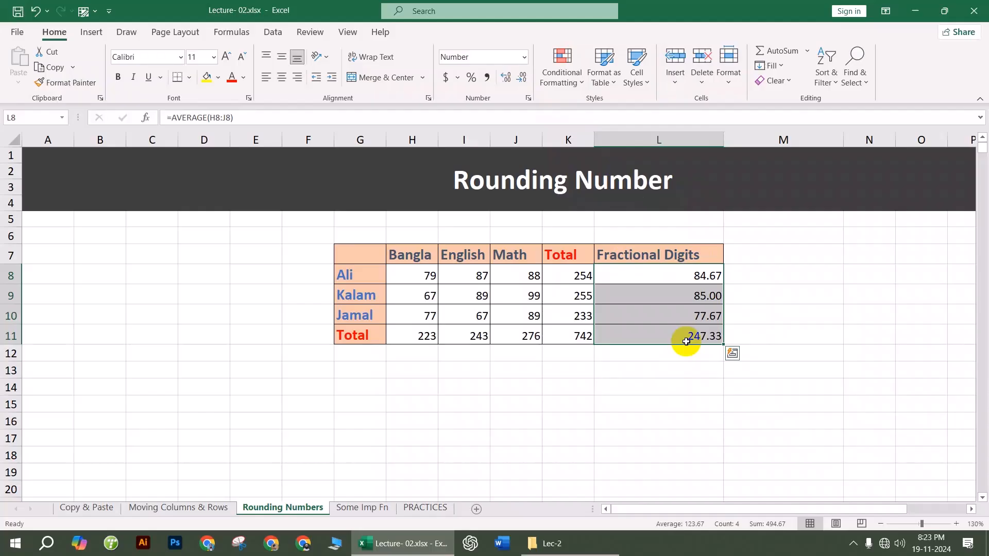
Step: Reselect the two-decimal averages in L8:L11 on the Rounding Numbers sheet
{"action": "left_click", "coordinate": [662, 441]}
{"action": "left_click_drag", "start_coordinate": [675, 283], "coordinate": [674, 328]}
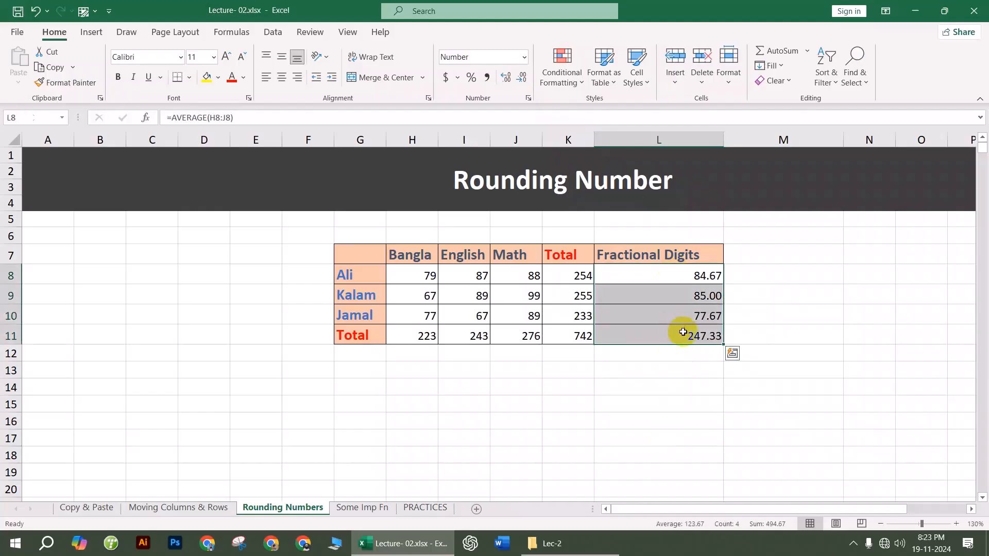
{"action": "left_click", "coordinate": [757, 419]}
{"action": "left_click_drag", "start_coordinate": [689, 269], "coordinate": [700, 335]}
{"action": "left_click", "coordinate": [752, 320]}
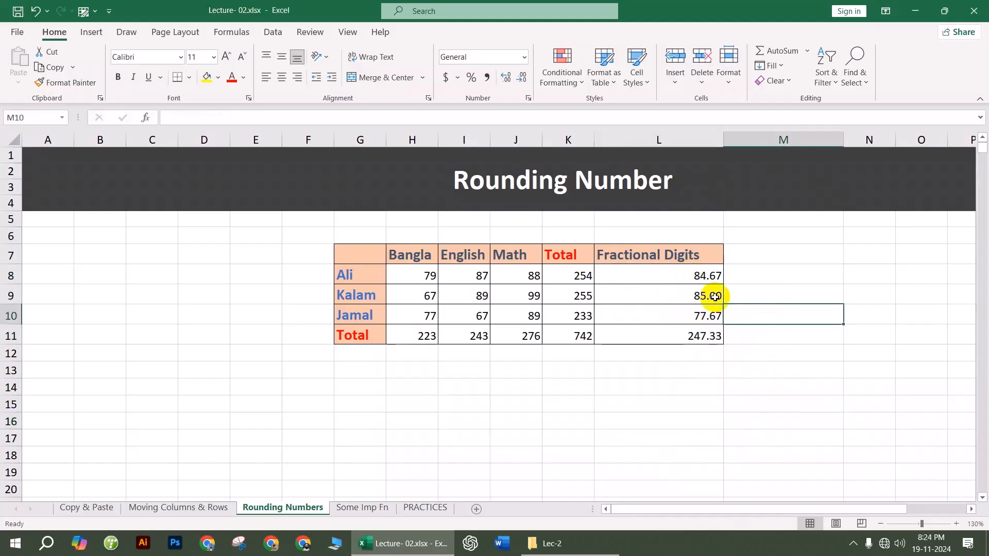
{"action": "left_click_drag", "start_coordinate": [702, 276], "coordinate": [697, 335]}
Step: Go to the Some Imp Fn sheet and zoom in on the production table
{"action": "left_click", "coordinate": [363, 507]}
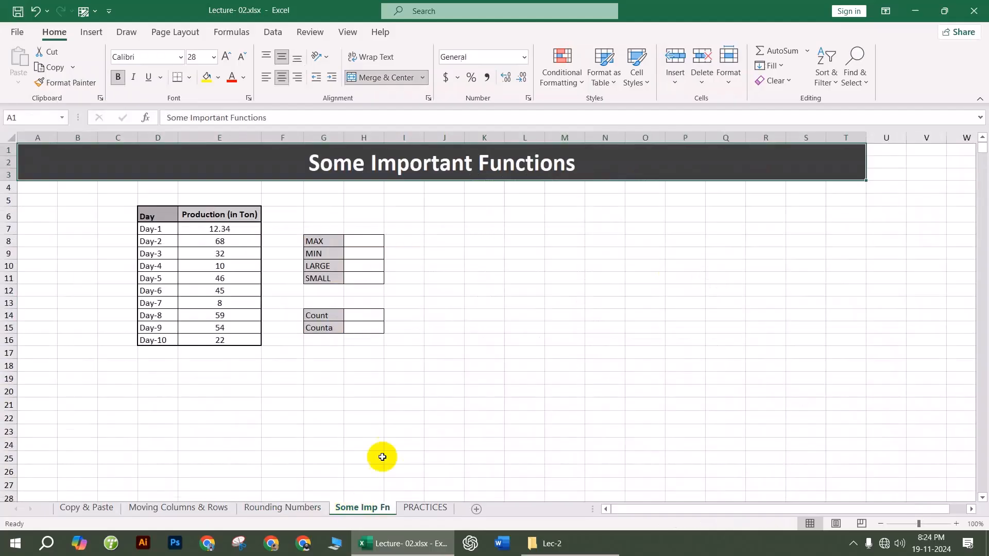
{"action": "left_click", "coordinate": [368, 387]}
{"action": "scroll", "coordinate": [342, 264], "scroll_direction": "up", "scroll_amount": 3}
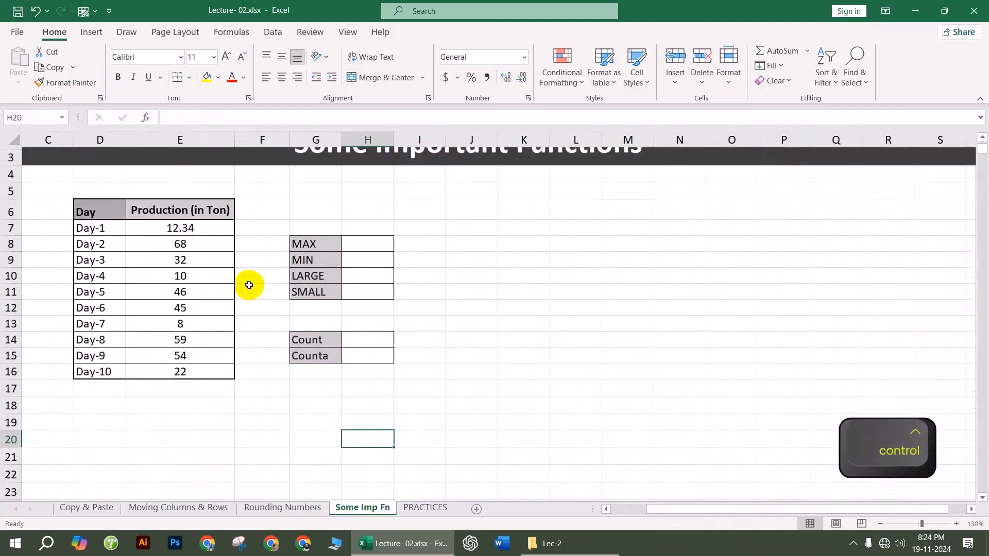
{"action": "scroll", "coordinate": [252, 284], "scroll_direction": "up", "scroll_amount": 1}
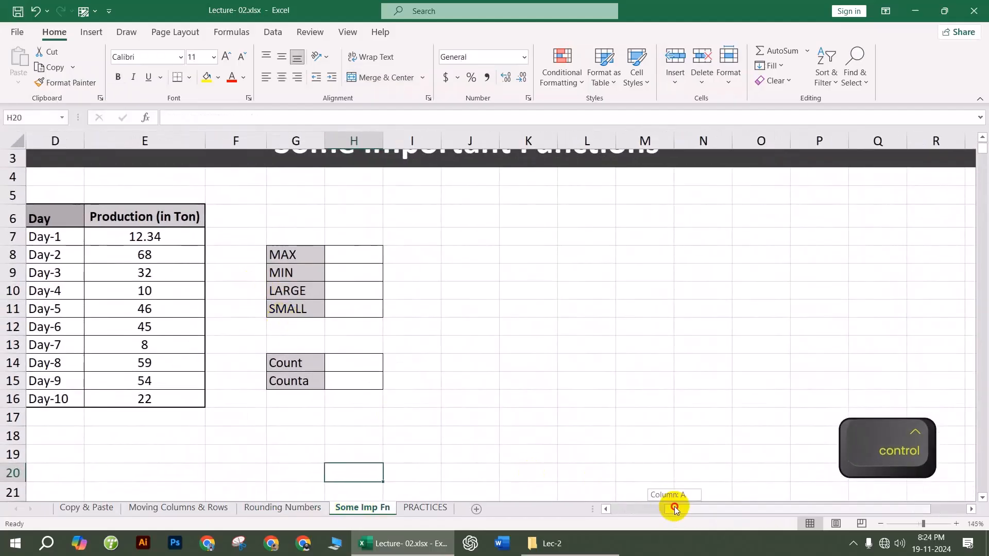
{"action": "left_click_drag", "start_coordinate": [673, 505], "coordinate": [598, 502]}
Step: Enter =MAX(E7:E16) in H8 to get the highest production, 68
{"action": "left_click", "coordinate": [515, 254]}
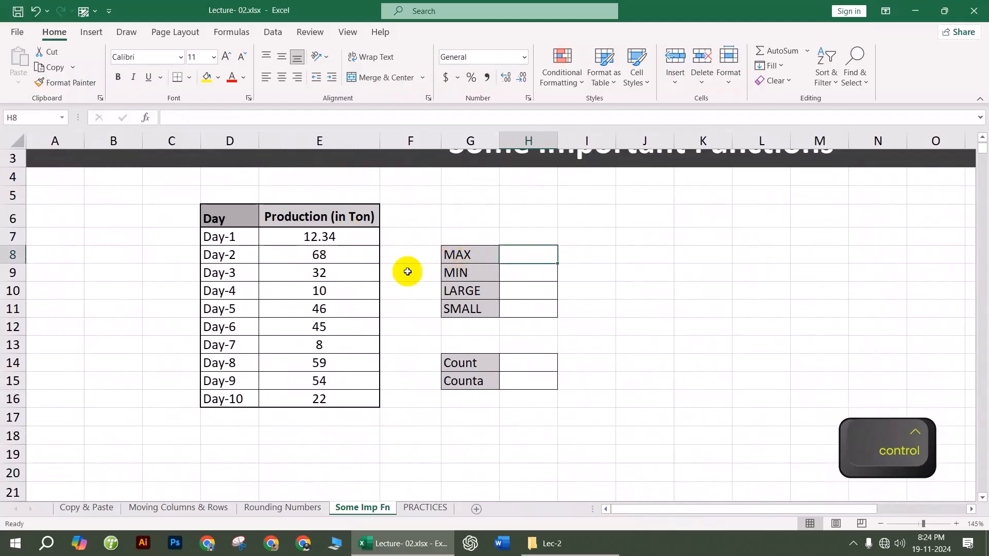
{"action": "left_click_drag", "start_coordinate": [336, 235], "coordinate": [341, 397]}
{"action": "left_click", "coordinate": [515, 256]}
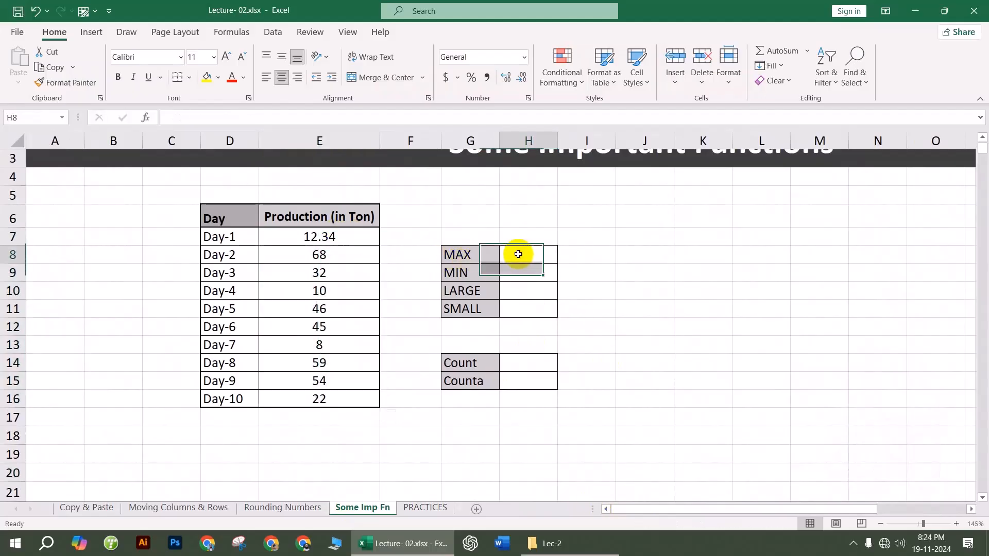
{"action": "type", "text": "=max"}
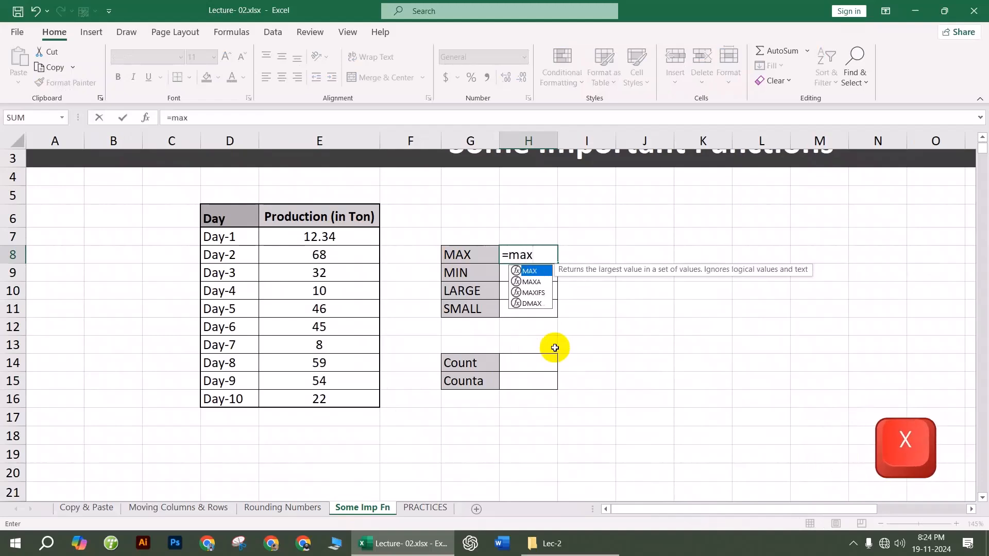
{"action": "key", "text": "Tab"}
{"action": "left_click", "coordinate": [340, 236]}
{"action": "left_click_drag", "start_coordinate": [340, 235], "coordinate": [342, 396]}
{"action": "key", "text": "Return"}
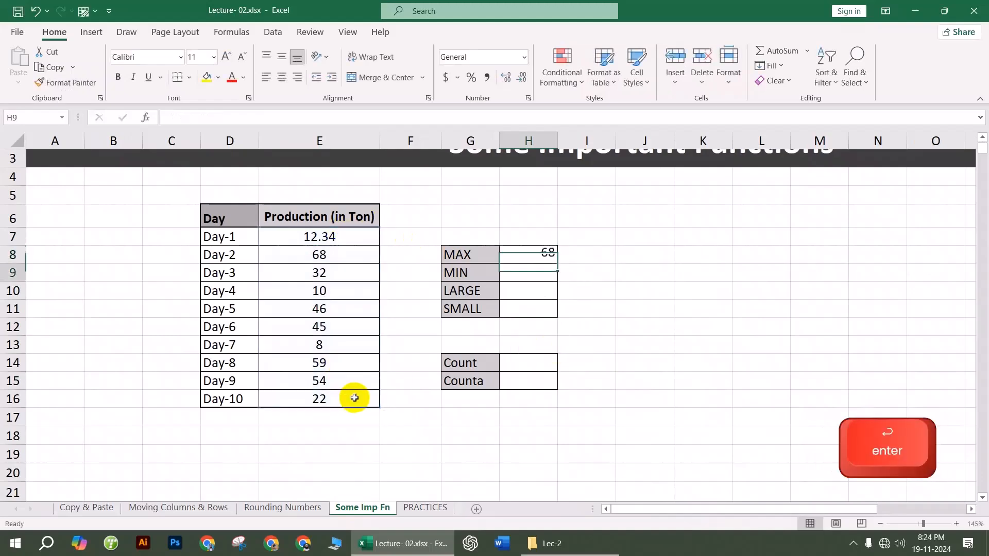
Step: Enter =MIN(E7:E16) in H9 to get the lowest production, 8
{"action": "type", "text": "="}
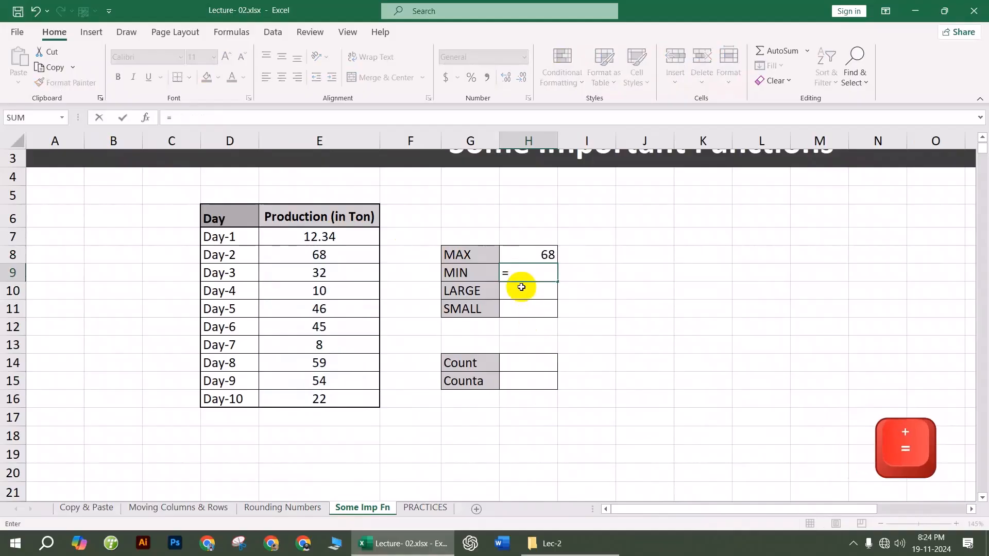
{"action": "type", "text": "min"}
{"action": "key", "text": "Tab"}
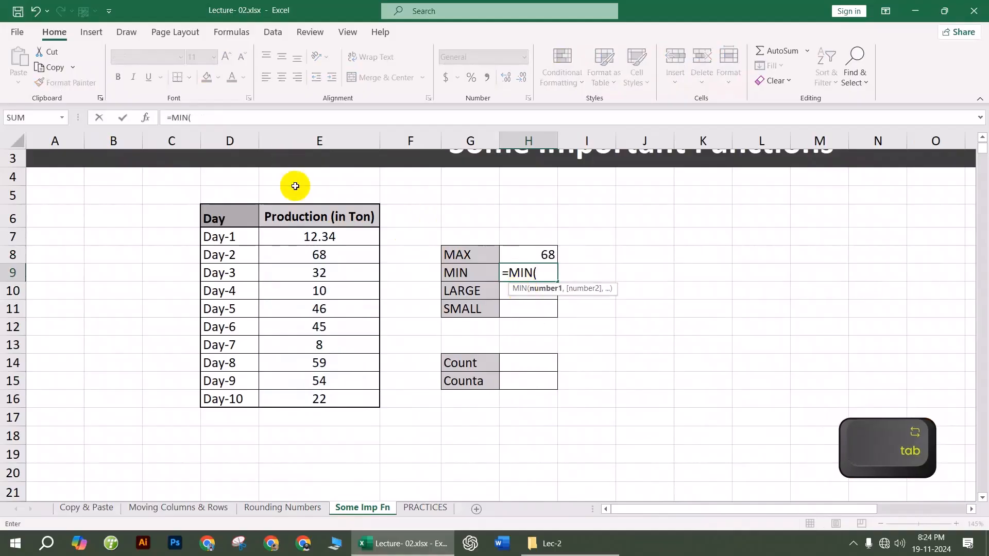
{"action": "left_click", "coordinate": [322, 237]}
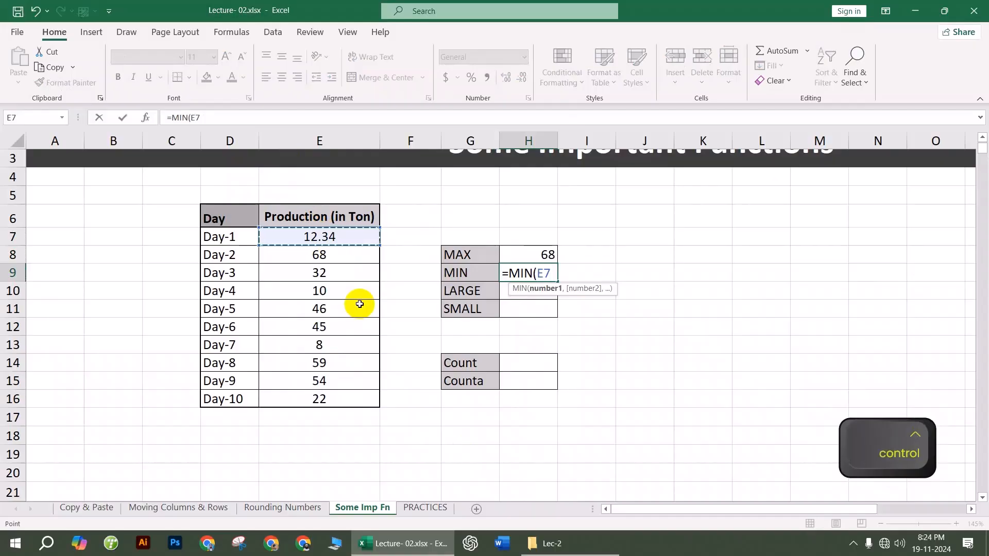
{"action": "key", "text": "ctrl+shift+Down"}
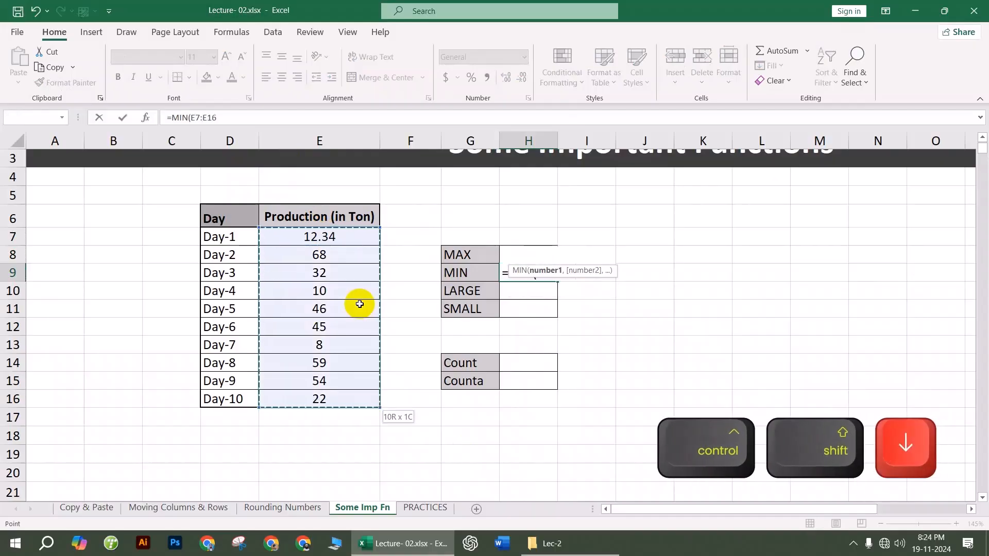
{"action": "key", "text": "Return"}
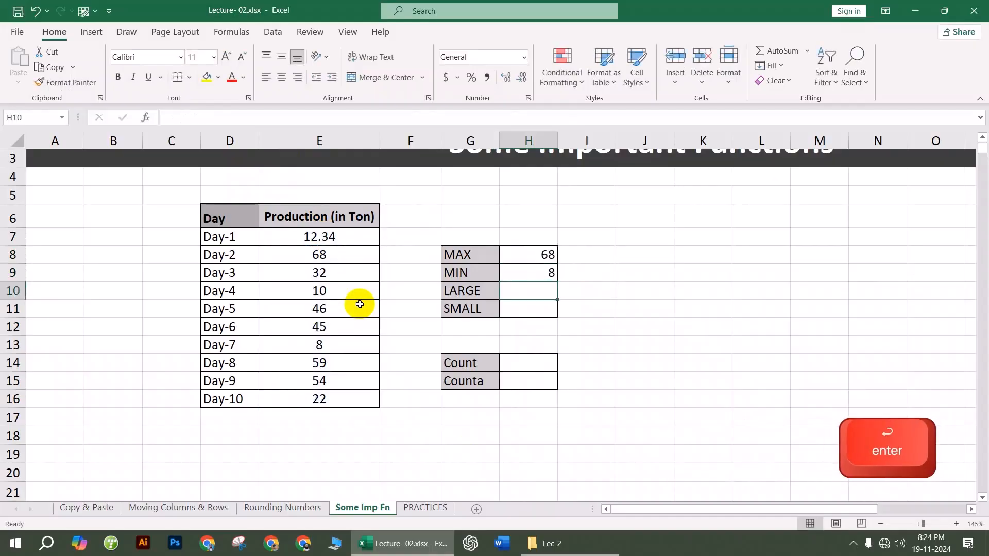
Step: Enter =LARGE(E7:E16,3) in H10 to get the third-largest value, 54
{"action": "type", "text": "="}
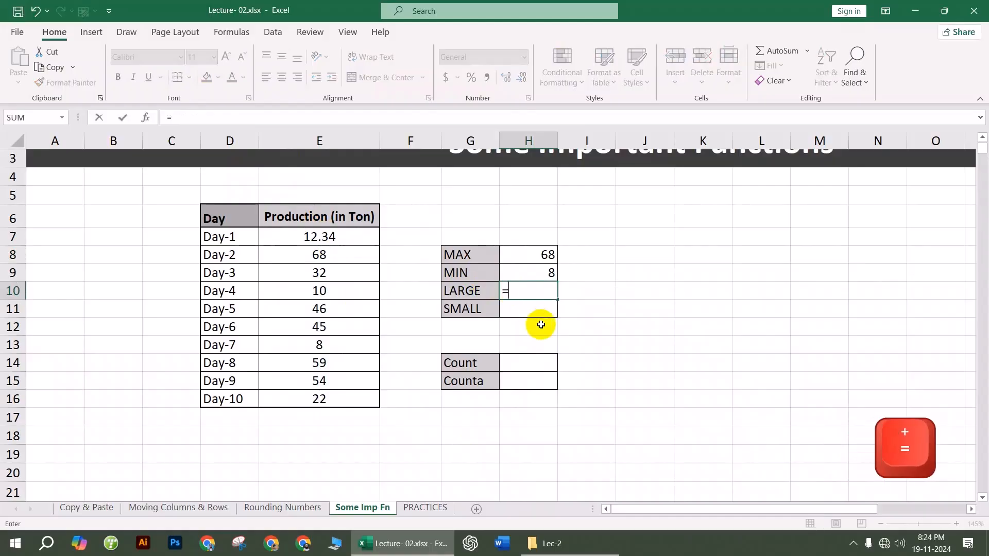
{"action": "type", "text": "larg"}
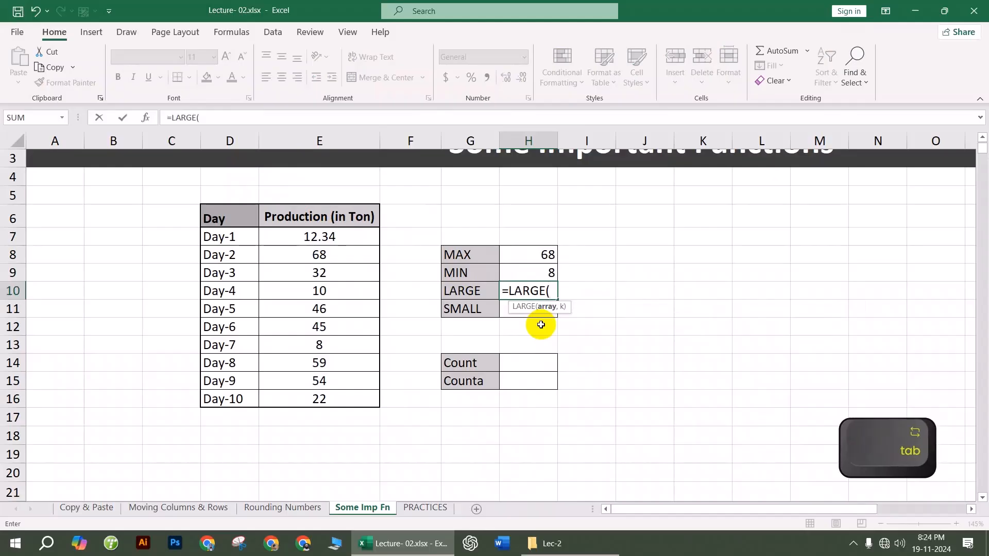
{"action": "left_click_drag", "start_coordinate": [334, 236], "coordinate": [353, 397]}
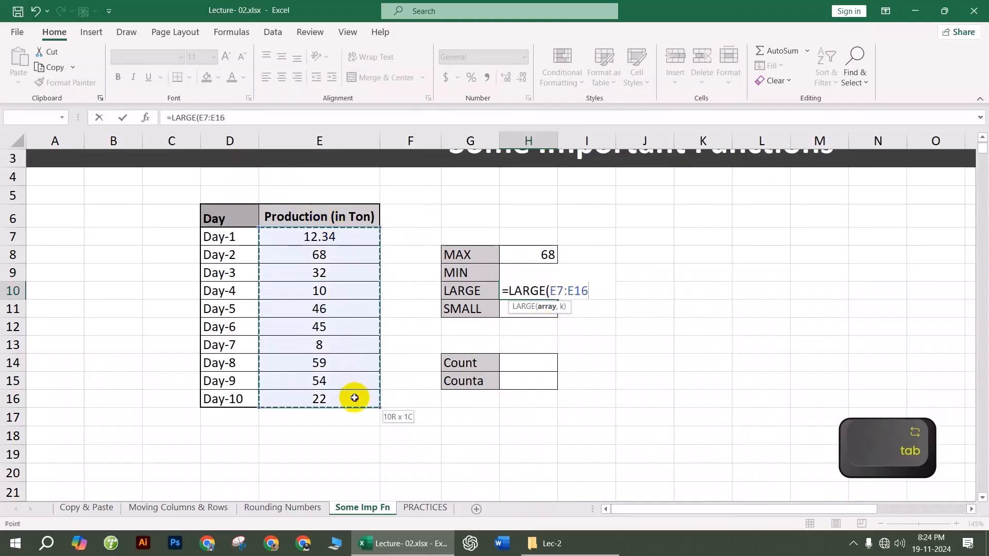
{"action": "type", "text": ","}
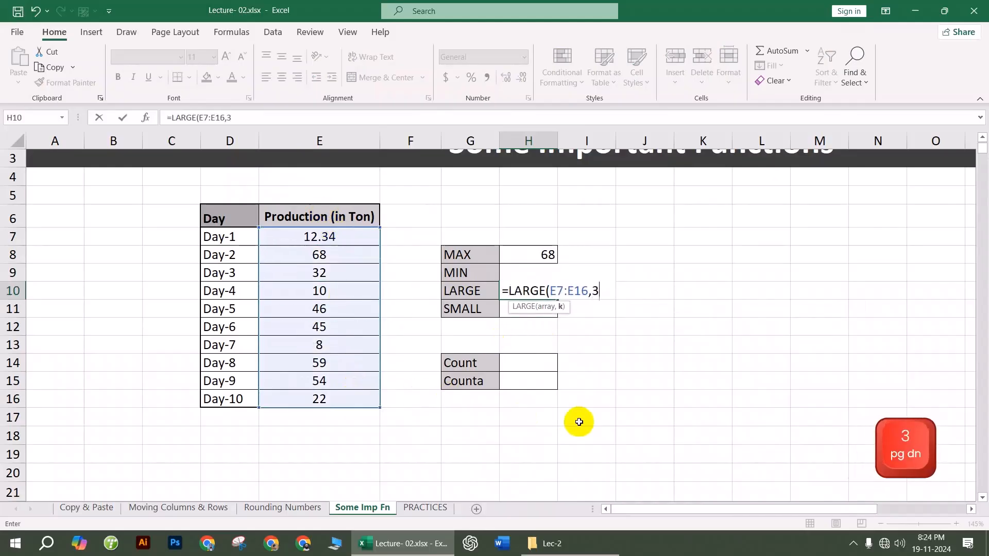
{"action": "type", "text": "3"}
{"action": "key", "text": "Return"}
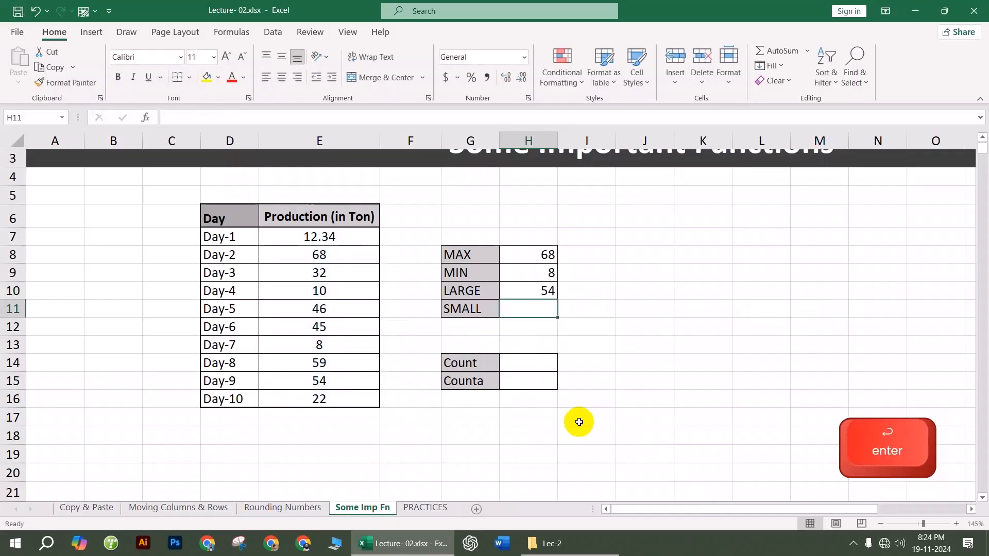
Step: After checking the top values 68, 59 and 54, enter =SMALL(E7:E16,2) in H11
{"action": "left_click", "coordinate": [339, 257]}
{"action": "left_click", "coordinate": [338, 361]}
{"action": "left_click", "coordinate": [332, 379]}
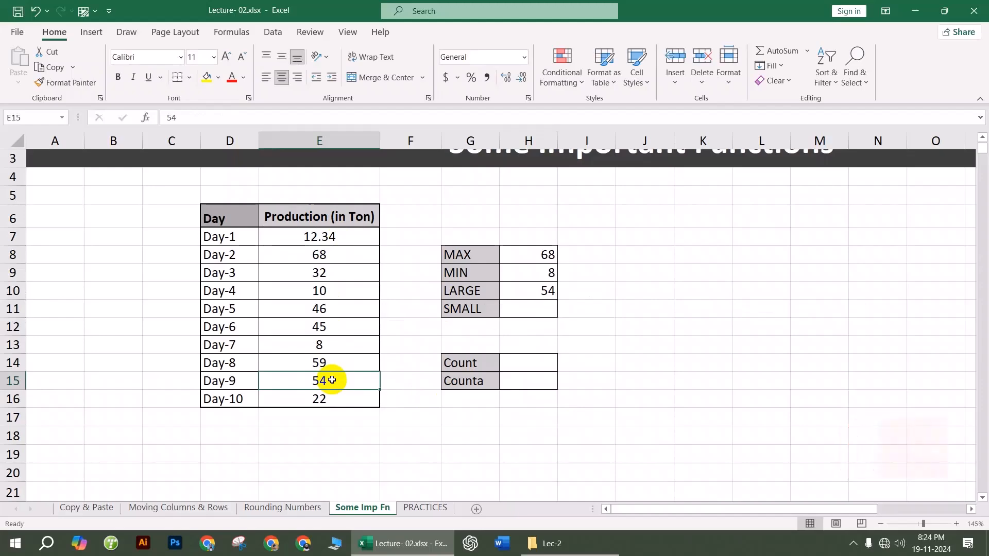
{"action": "left_click", "coordinate": [521, 307]}
{"action": "type", "text": "="}
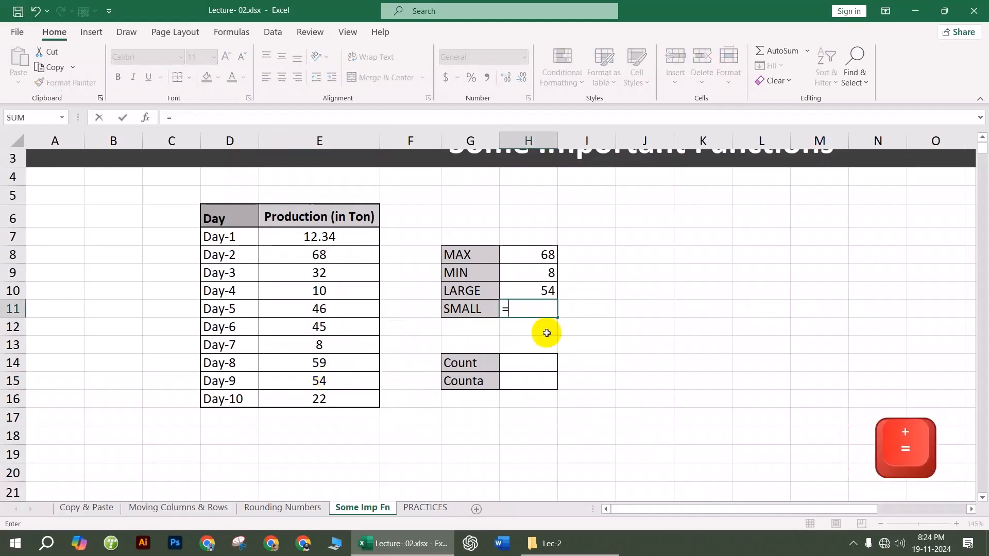
{"action": "type", "text": "sma"}
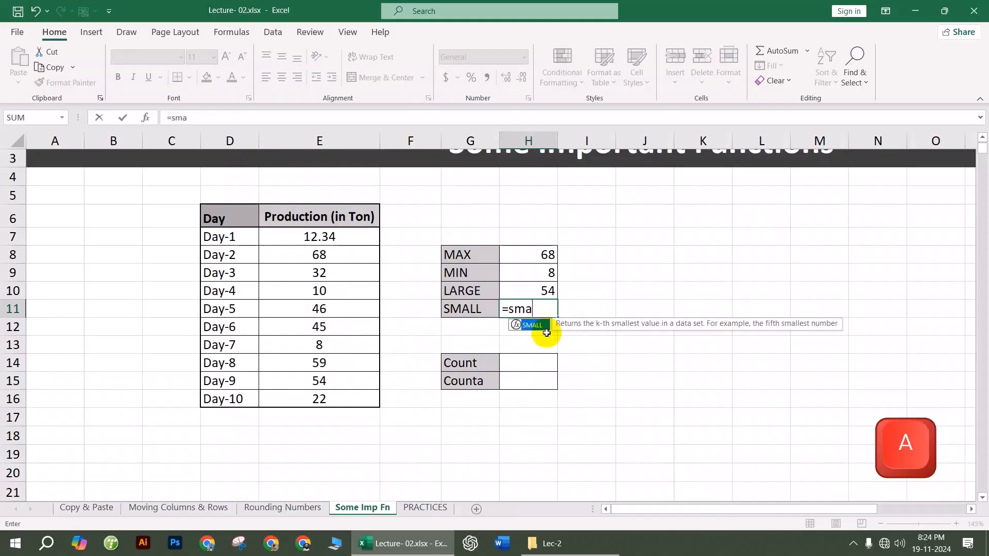
{"action": "type", "text": "l"}
{"action": "key", "text": "Tab"}
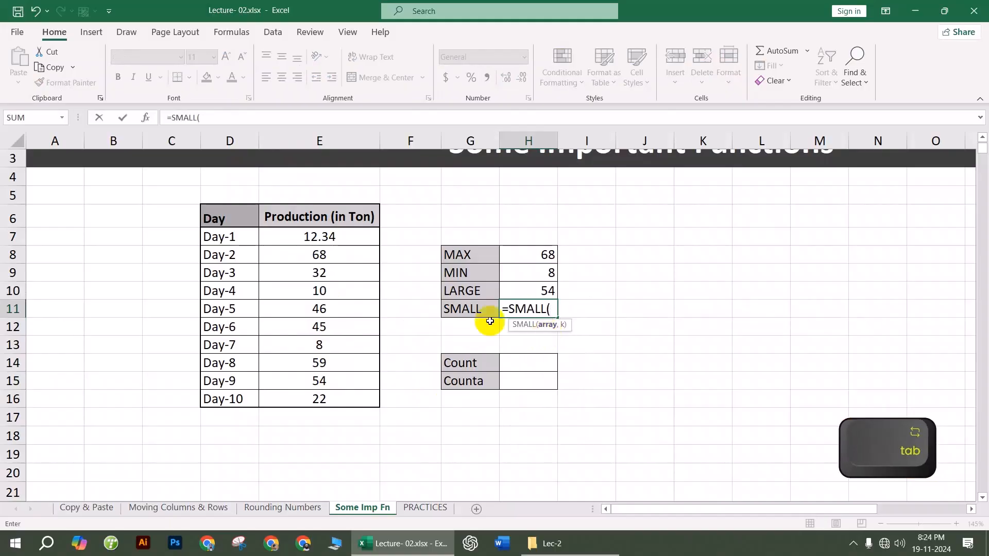
{"action": "left_click", "coordinate": [311, 238]}
{"action": "left_click_drag", "start_coordinate": [311, 238], "coordinate": [334, 394]}
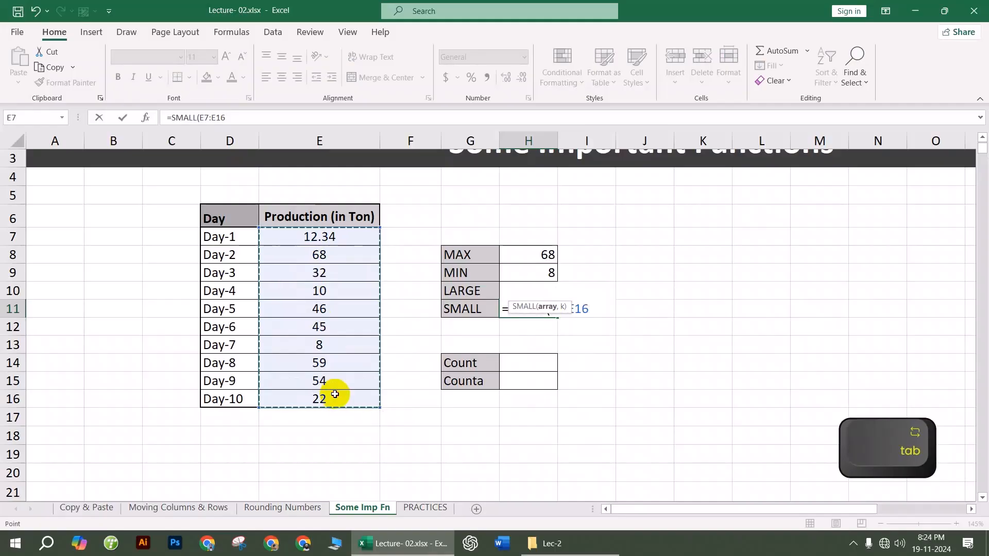
{"action": "type", "text": ","}
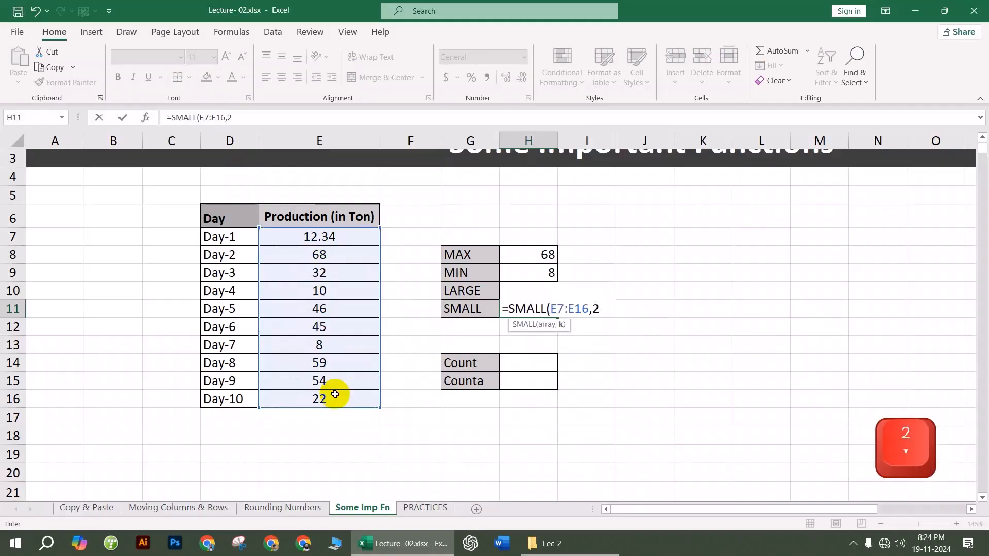
{"action": "type", "text": "2"}
{"action": "key", "text": "Return"}
Step: Confirm 8 and 10 as the two smallest production values, then select H14
{"action": "left_click", "coordinate": [315, 342]}
{"action": "left_click", "coordinate": [334, 293]}
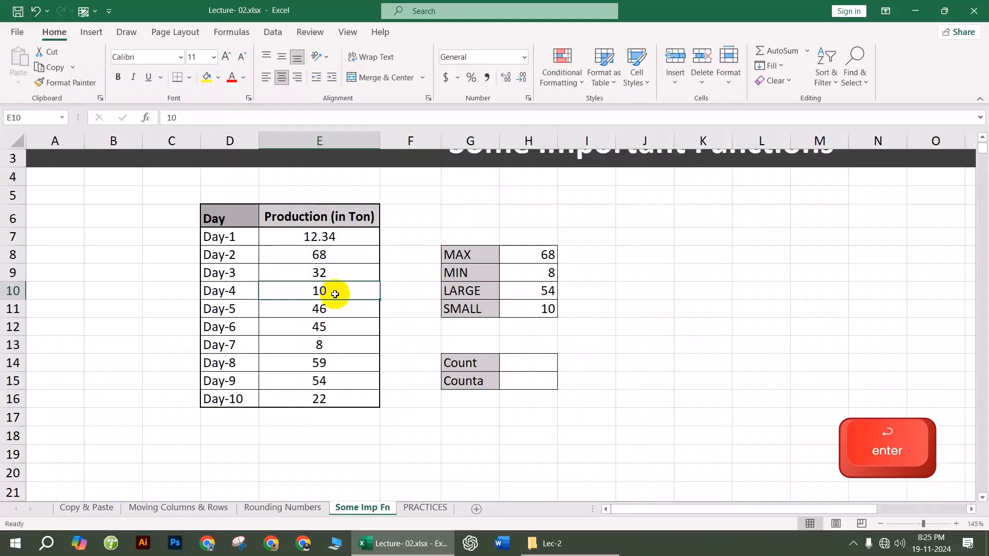
{"action": "left_click", "coordinate": [619, 326]}
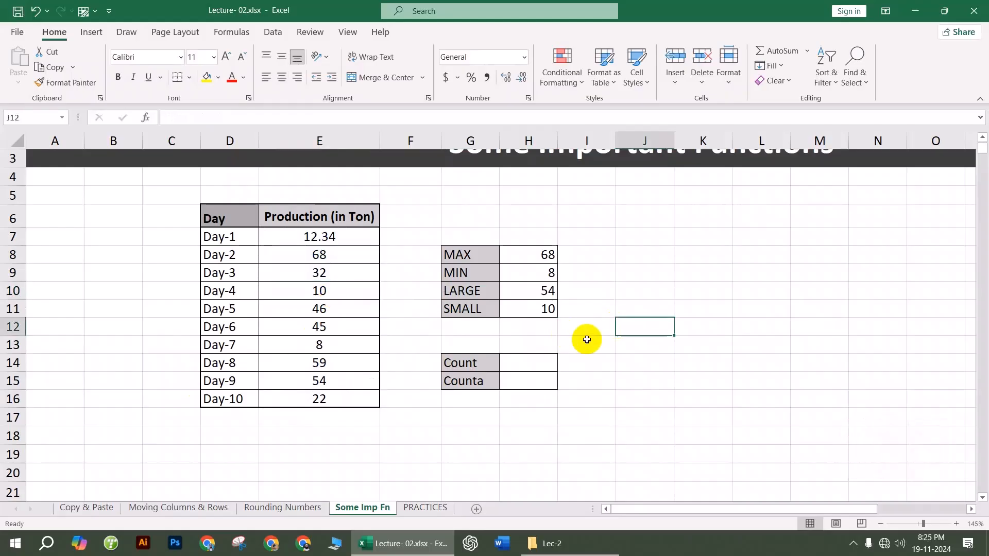
{"action": "left_click", "coordinate": [514, 362]}
Step: Enter =COUNT(E7:E16) in H14 to count the ten Production values
{"action": "type", "text": "=count"}
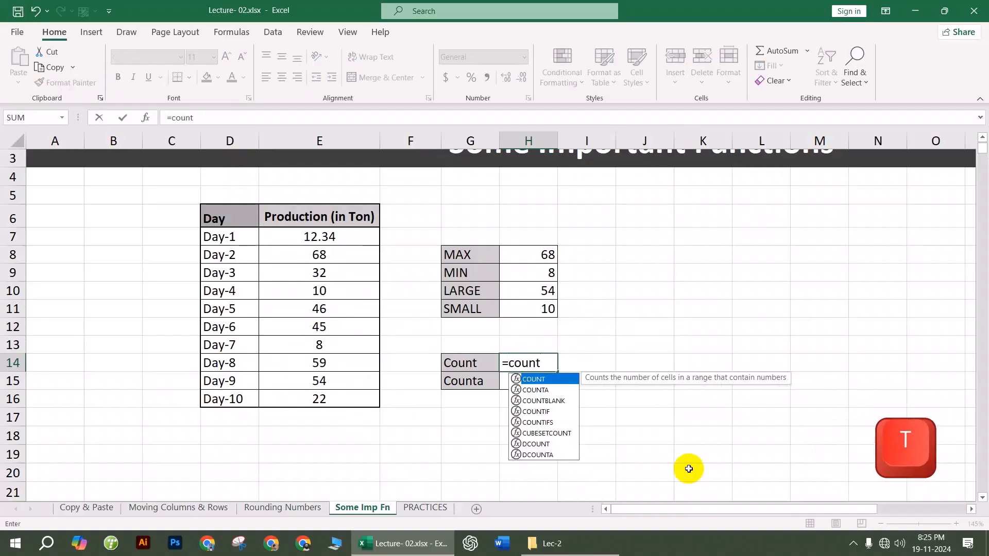
{"action": "key", "text": "Tab"}
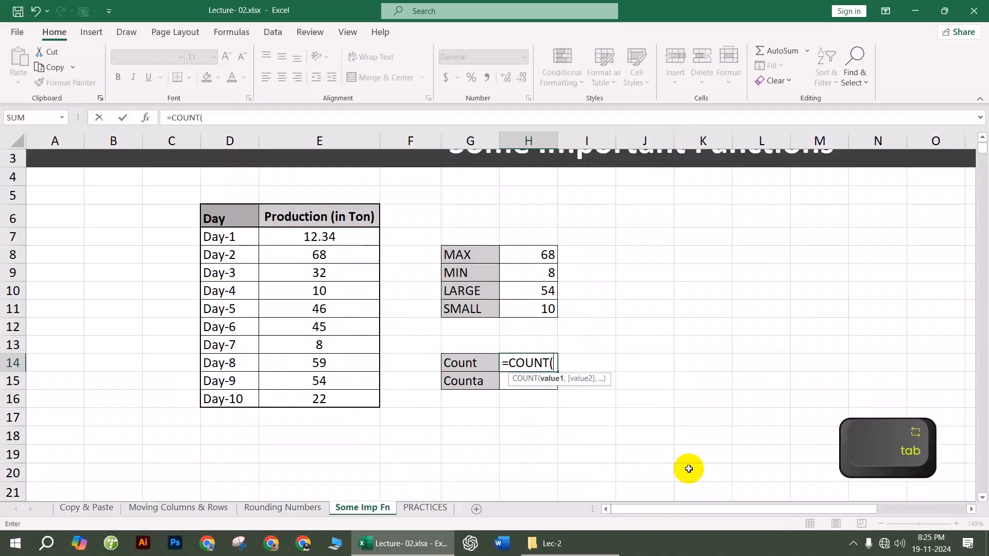
{"action": "left_click_drag", "start_coordinate": [320, 235], "coordinate": [342, 393]}
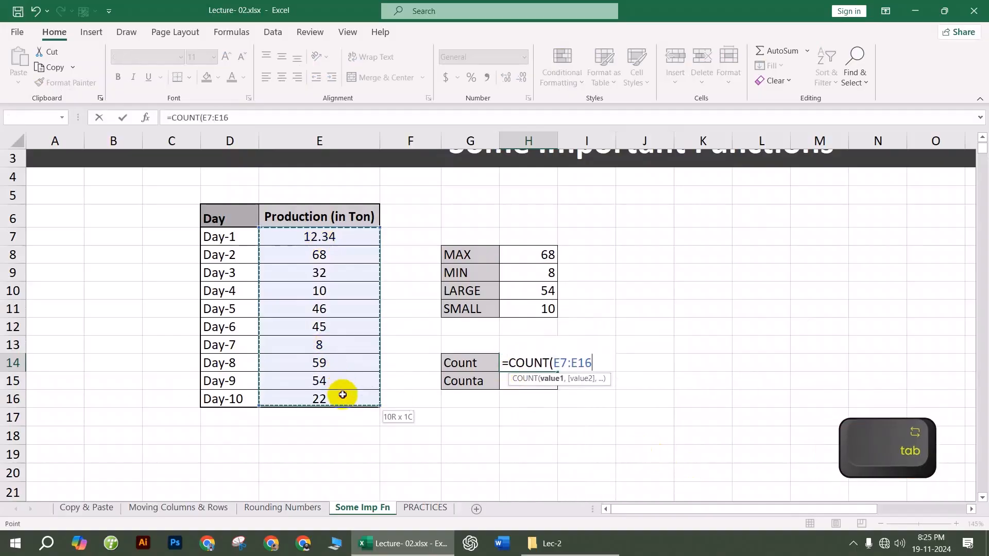
{"action": "key", "text": "Return"}
{"action": "left_click", "coordinate": [621, 416]}
{"action": "left_click", "coordinate": [547, 362]}
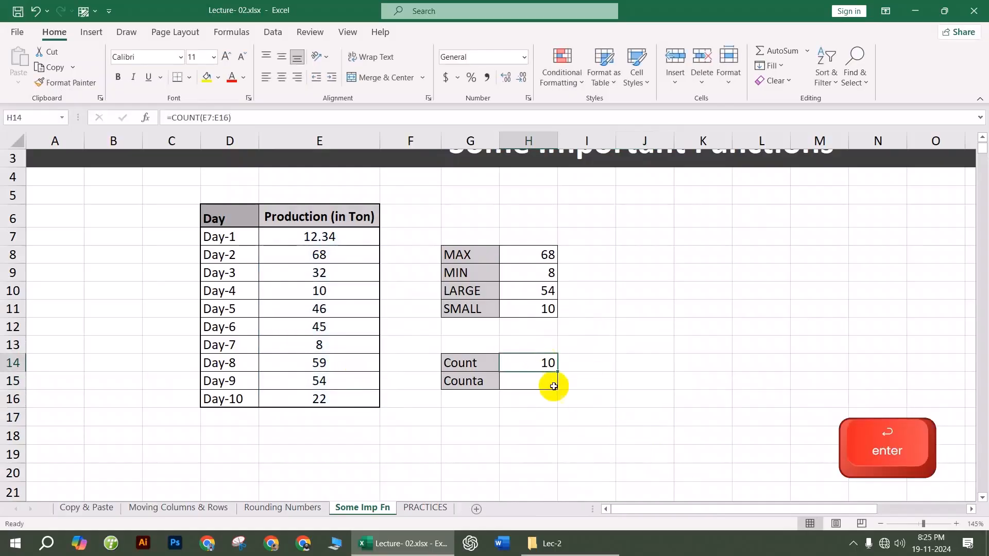
{"action": "left_click_drag", "start_coordinate": [353, 238], "coordinate": [358, 398]}
Step: Overwrite E14 with the text 'kjsdfkjdskf' and check the recalculated Count
{"action": "left_click", "coordinate": [335, 363]}
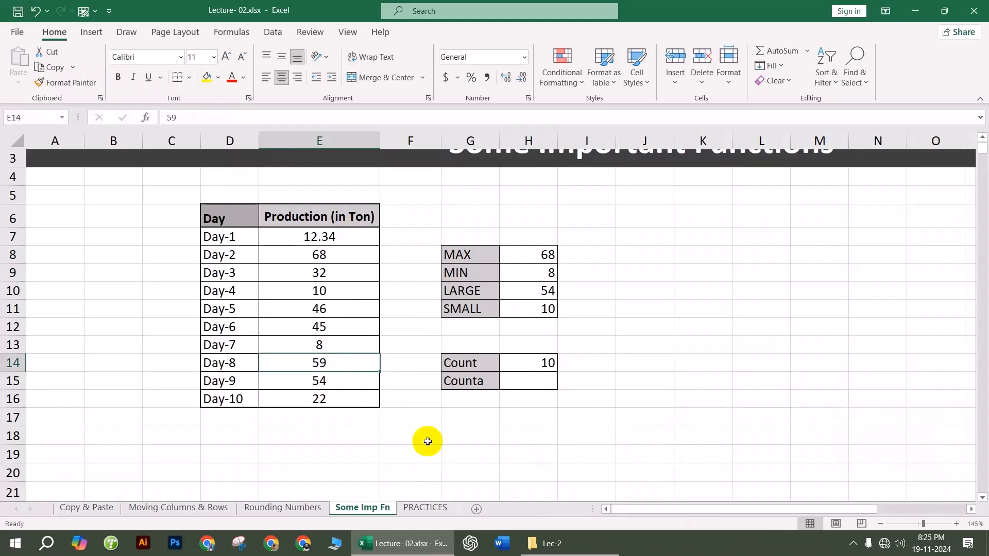
{"action": "type", "text": "kjsdfkjdskf"}
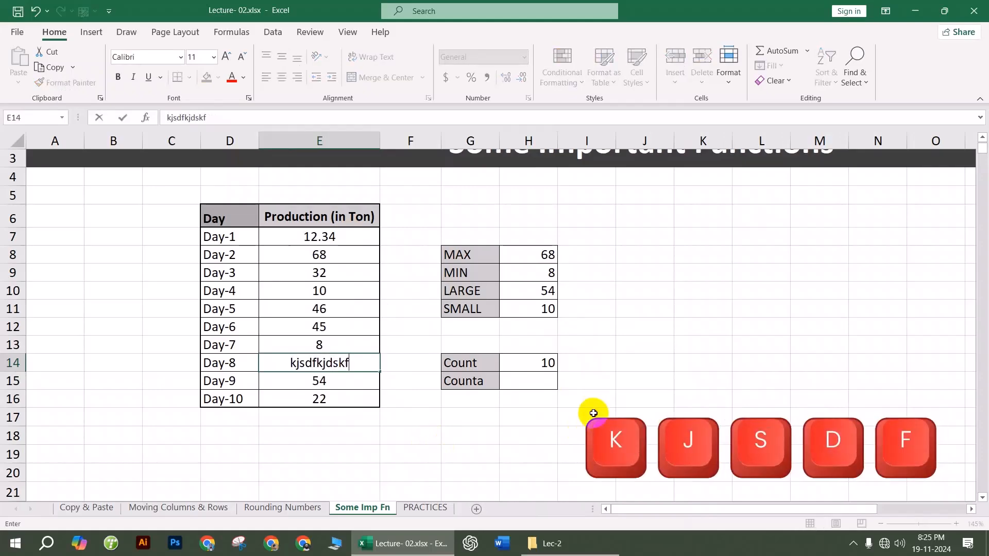
{"action": "left_click", "coordinate": [593, 413]}
{"action": "left_click", "coordinate": [551, 368]}
Step: Enter =COUNTA(E7:E16) in H15 for the Counta result
{"action": "left_click", "coordinate": [551, 380]}
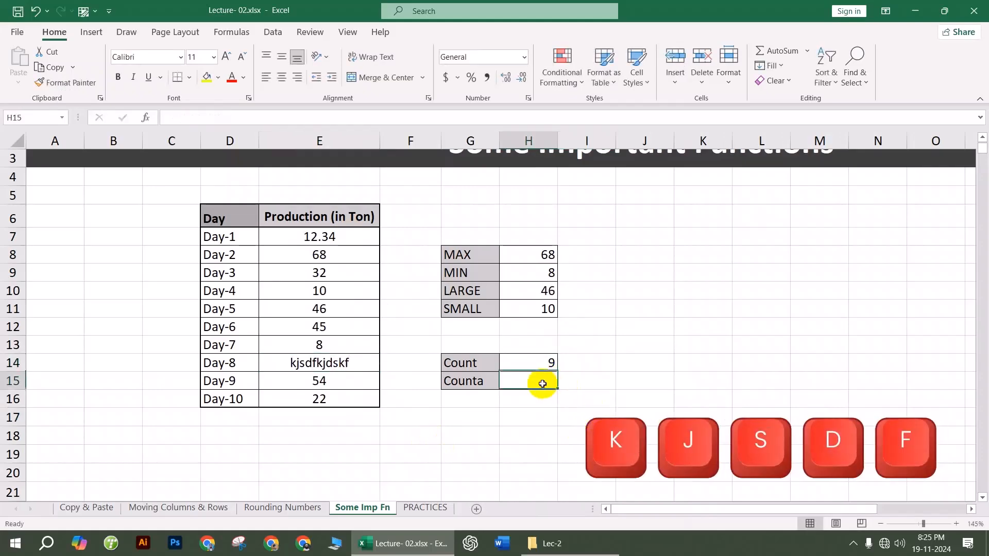
{"action": "type", "text": "=counta"}
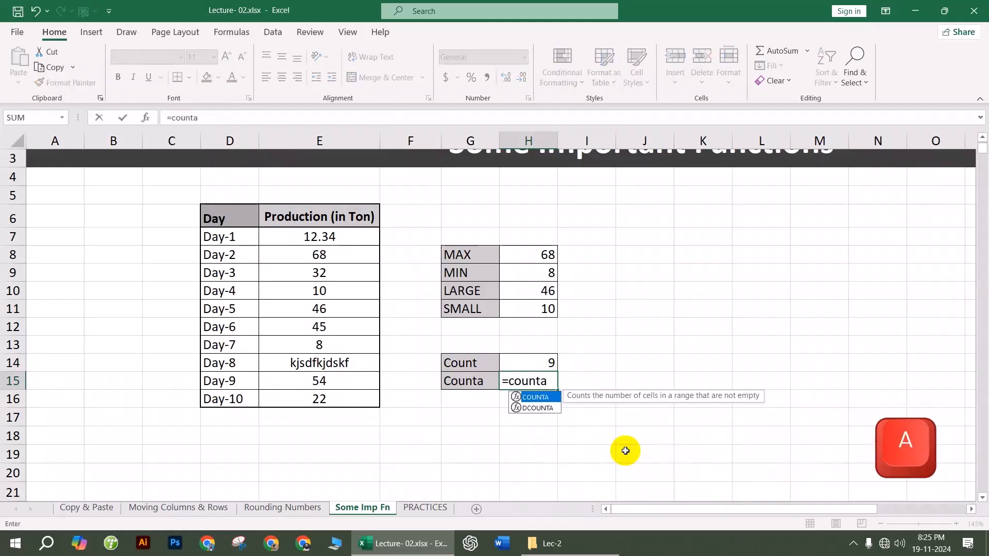
{"action": "key", "text": "Tab"}
{"action": "left_click", "coordinate": [333, 238]}
{"action": "left_click_drag", "start_coordinate": [332, 237], "coordinate": [347, 397]}
{"action": "key", "text": "Return"}
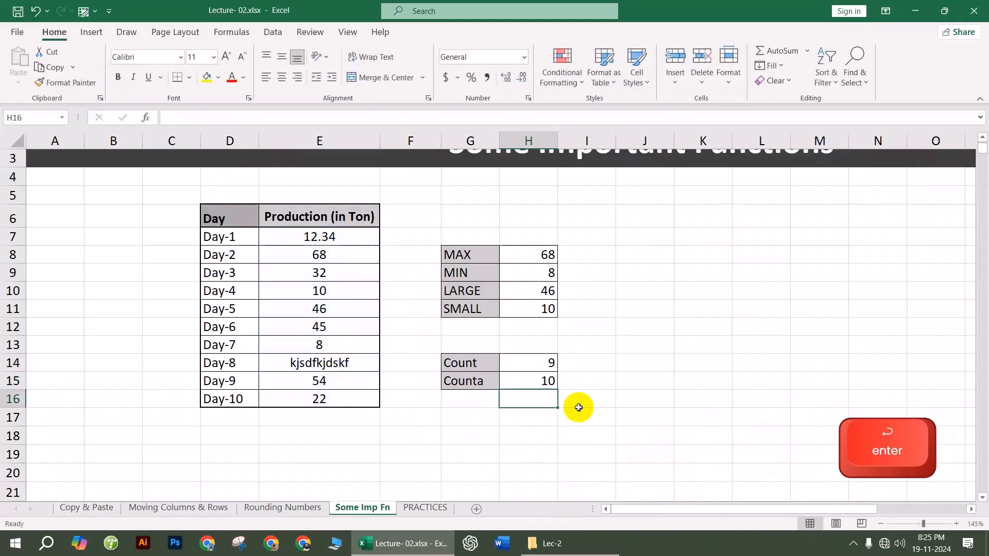
{"action": "left_click", "coordinate": [513, 381]}
Step: Overwrite E10 with 'dfghdfg' and compare Count (8) with the unchanged Counta (10)
{"action": "left_click", "coordinate": [320, 292]}
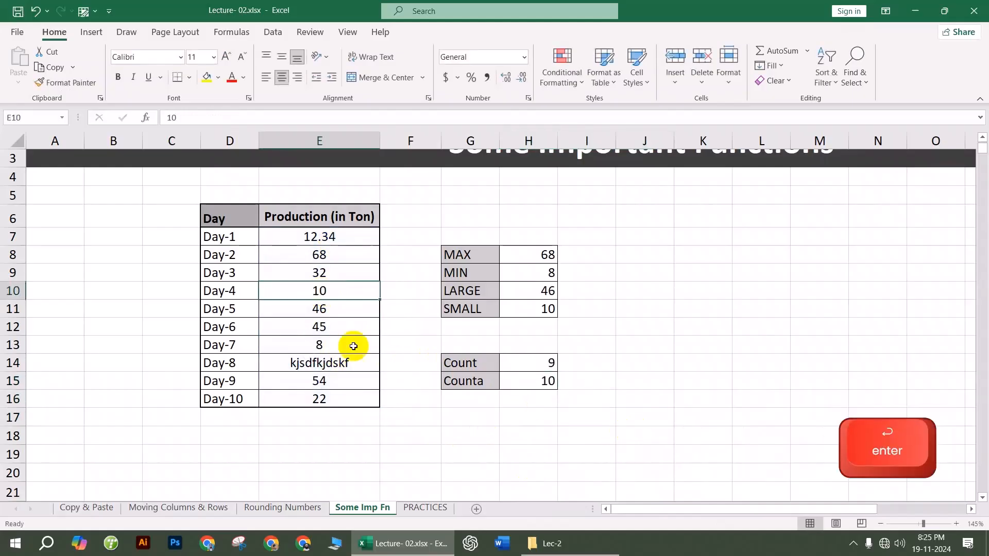
{"action": "type", "text": "dfghdfg"}
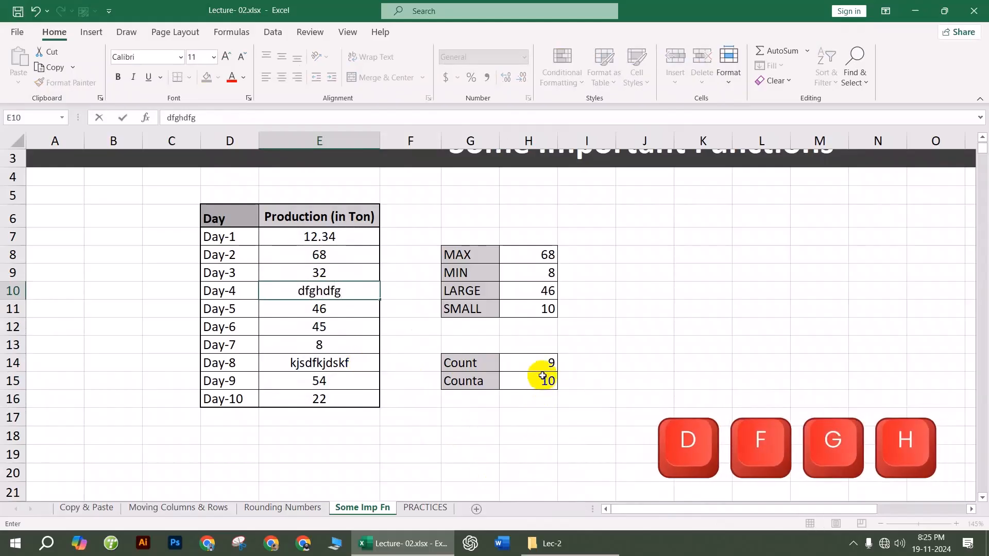
{"action": "left_click", "coordinate": [621, 363]}
{"action": "left_click", "coordinate": [547, 363]}
{"action": "left_click", "coordinate": [545, 386]}
{"action": "left_click", "coordinate": [522, 445]}
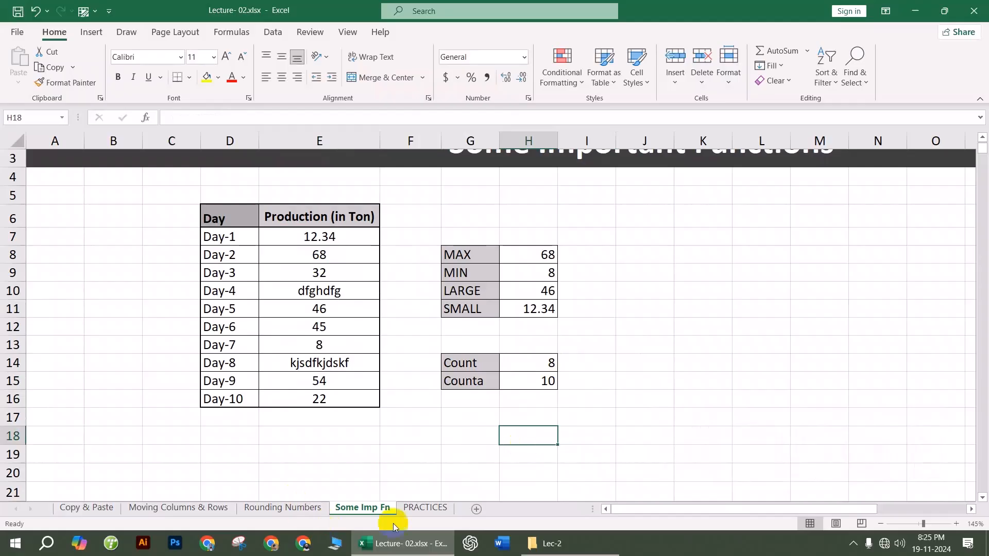
Step: Go to the PRACTICES sheet and scroll to Table-2
{"action": "left_click", "coordinate": [424, 507]}
{"action": "scroll", "coordinate": [461, 376], "scroll_direction": "down", "scroll_amount": 10}
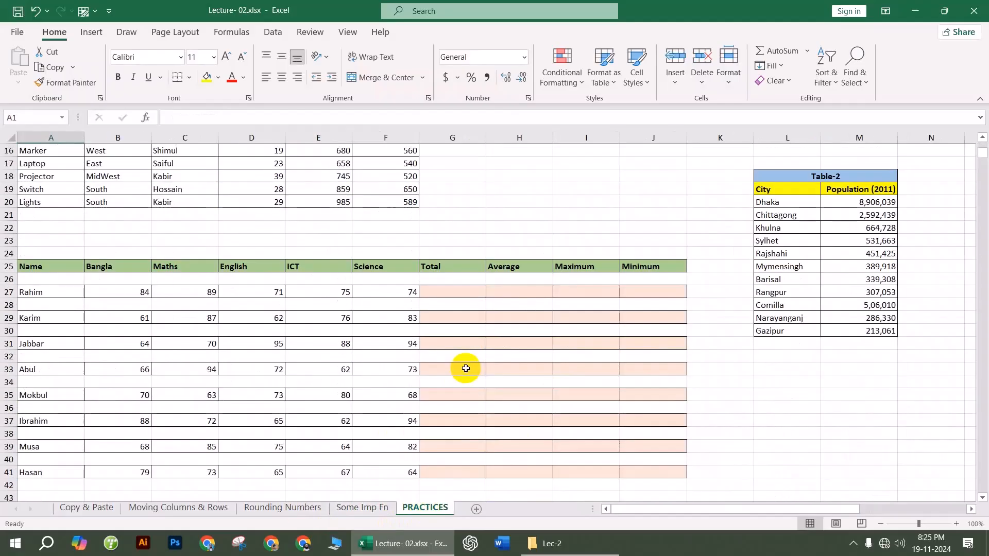
{"action": "scroll", "coordinate": [462, 382], "scroll_direction": "up", "scroll_amount": 6}
{"action": "scroll", "coordinate": [461, 386], "scroll_direction": "down", "scroll_amount": 11}
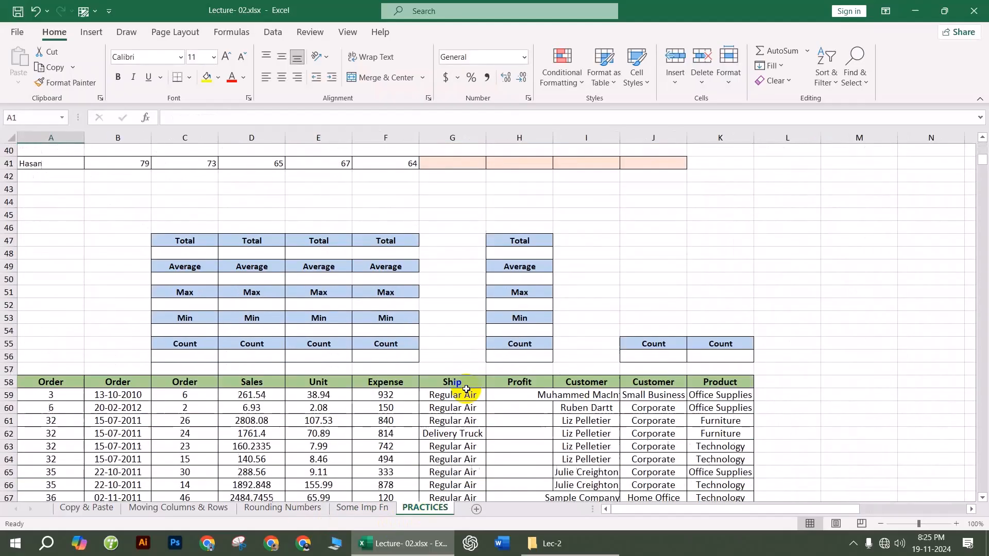
{"action": "scroll", "coordinate": [387, 420], "scroll_direction": "up", "scroll_amount": 6}
{"action": "scroll", "coordinate": [437, 391], "scroll_direction": "up", "scroll_amount": 5}
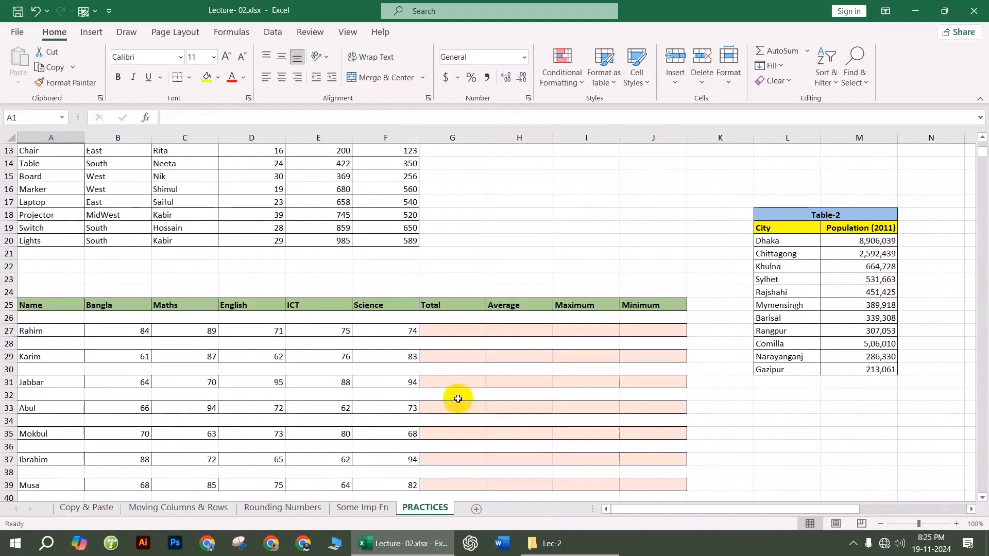
{"action": "scroll", "coordinate": [460, 350], "scroll_direction": "up", "scroll_amount": 4}
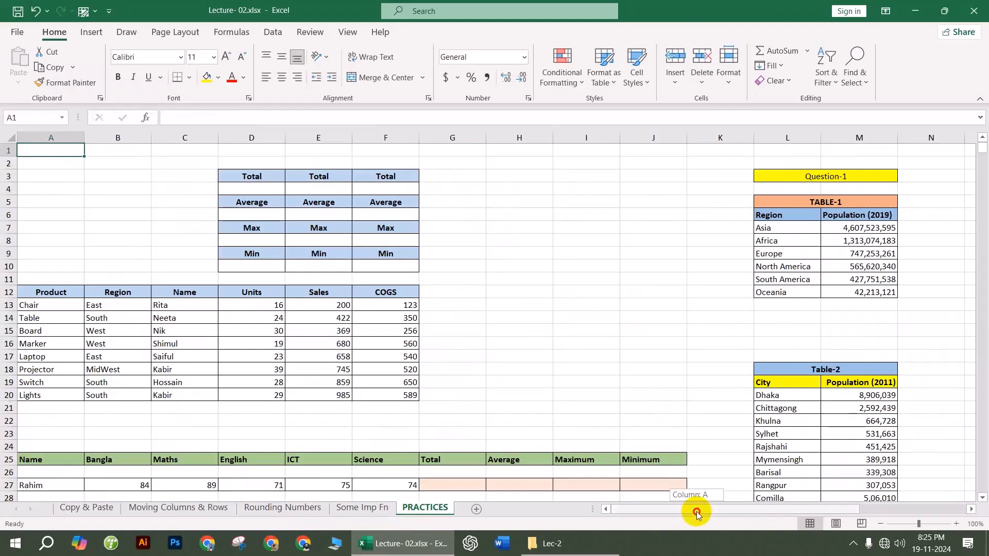
{"action": "left_click_drag", "start_coordinate": [691, 512], "coordinate": [834, 510]}
{"action": "scroll", "coordinate": [731, 332], "scroll_direction": "down", "scroll_amount": 2}
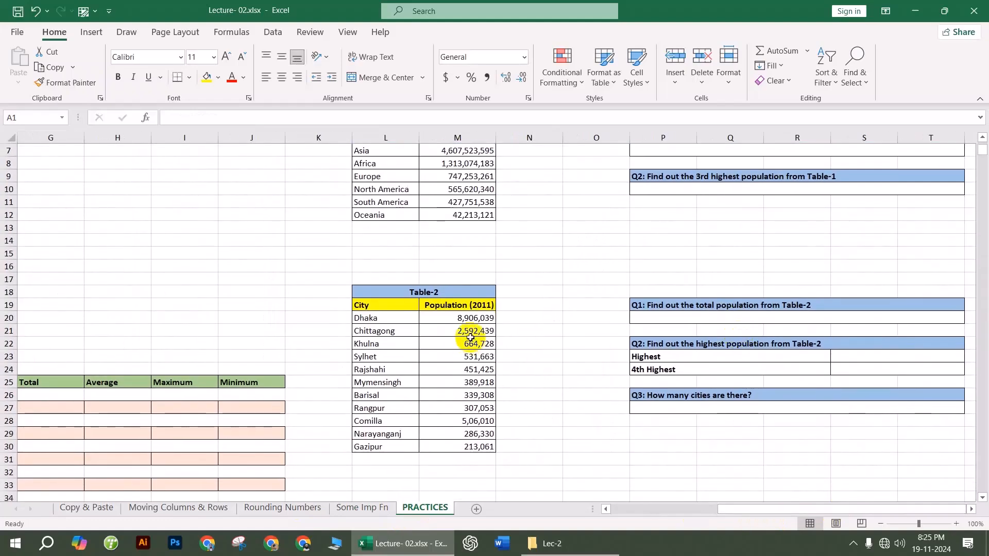
Step: Enter =SUM(M20:M30) in P20 so Q1 shows the total population, 14,681,964
{"action": "left_click", "coordinate": [746, 320]}
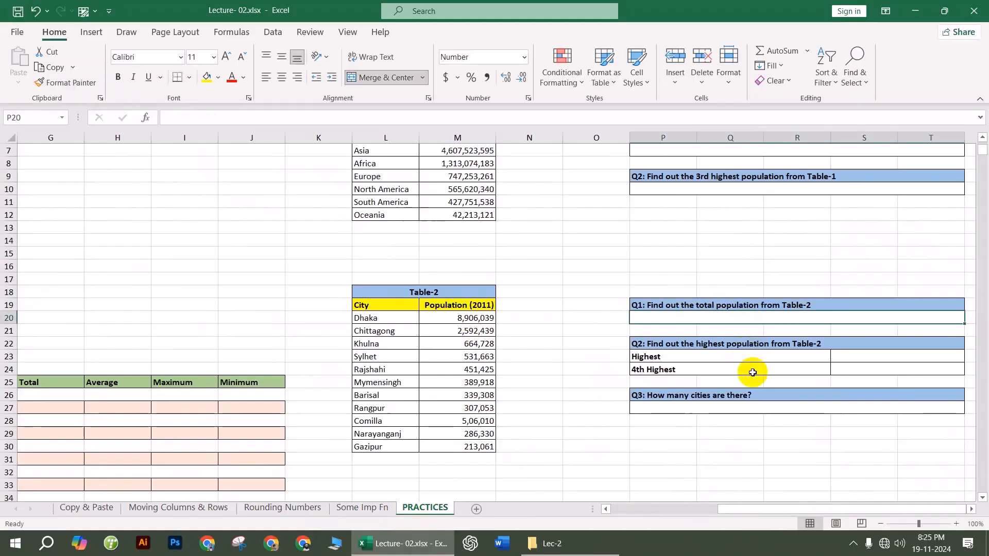
{"action": "type", "text": "="}
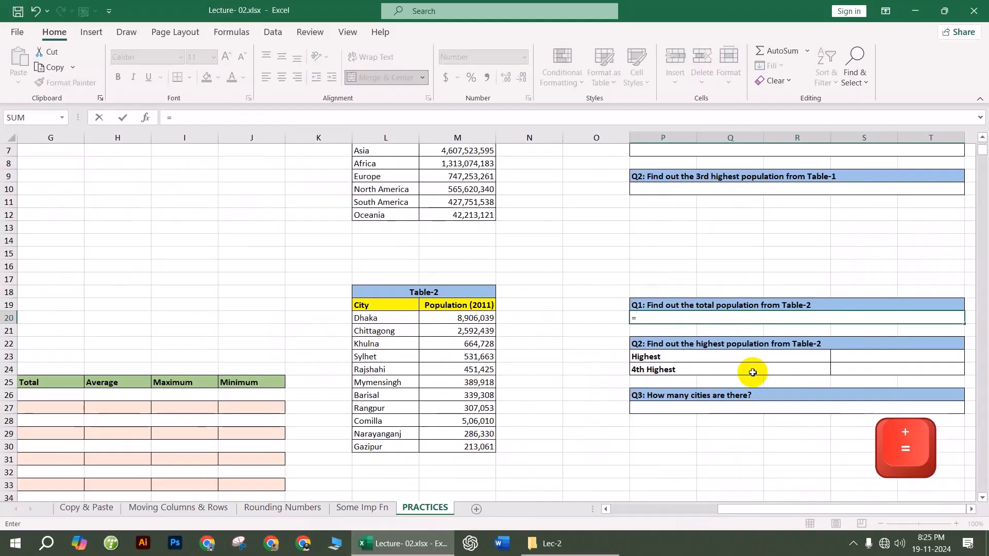
{"action": "type", "text": "SUM"}
{"action": "key", "text": "Tab"}
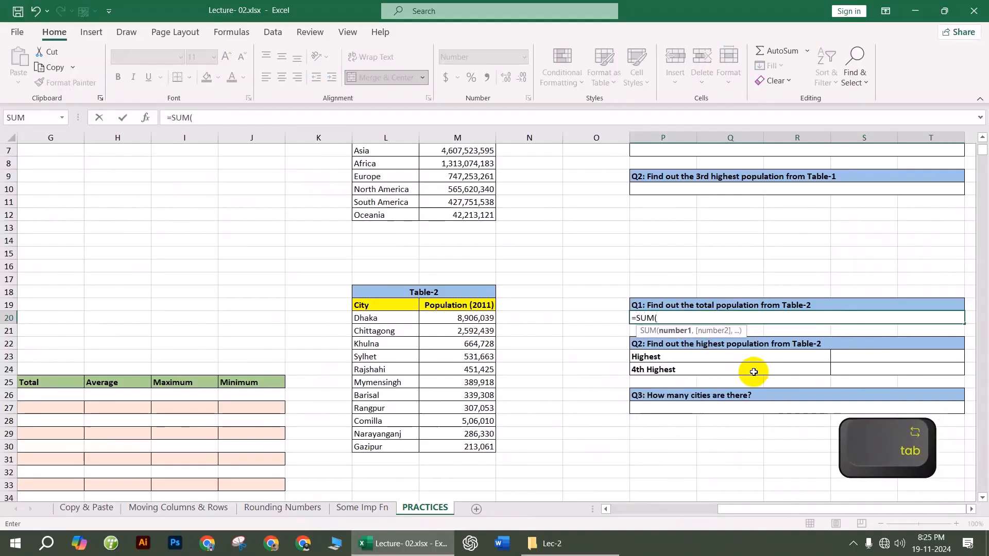
{"action": "left_click_drag", "start_coordinate": [465, 317], "coordinate": [480, 446]}
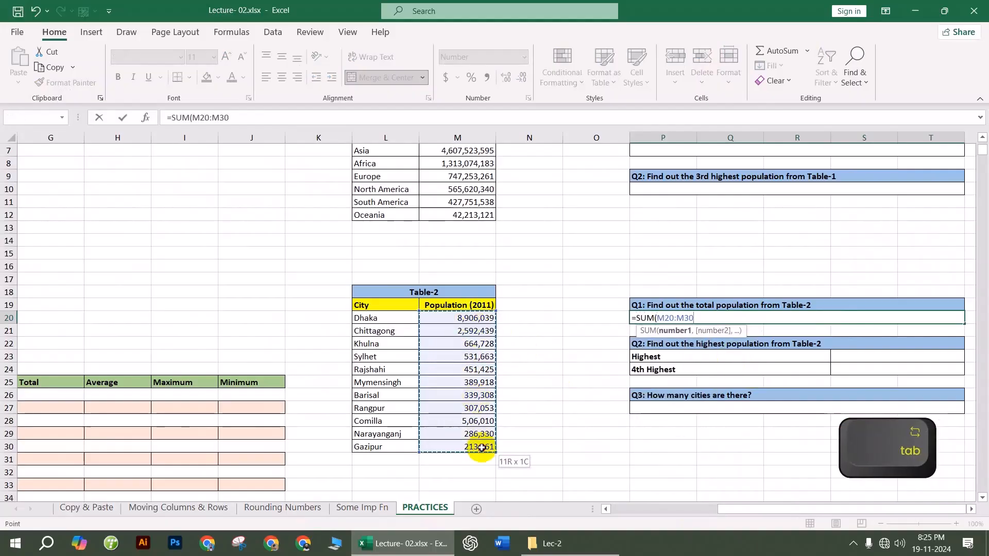
{"action": "key", "text": "Return"}
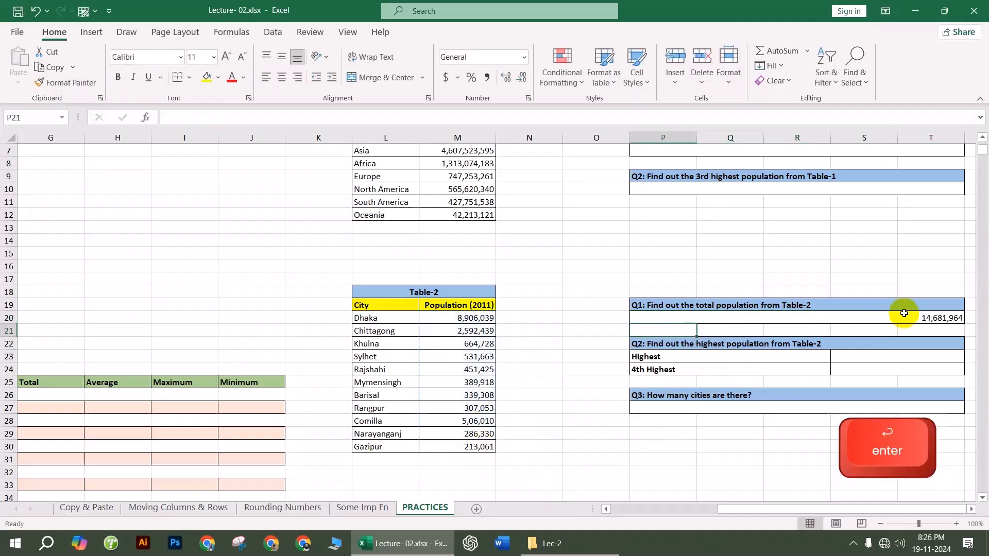
{"action": "left_click", "coordinate": [916, 318]}
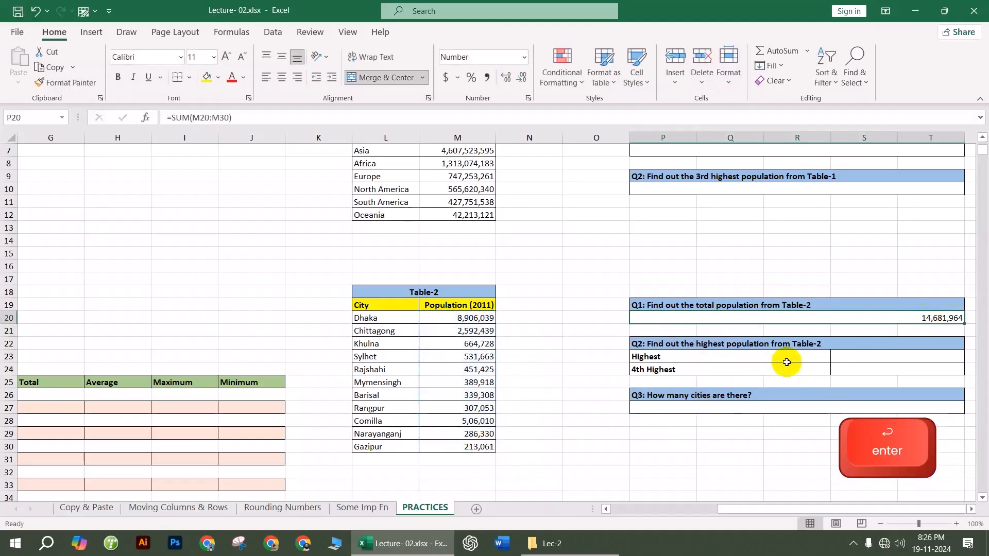
{"action": "left_click", "coordinate": [855, 355]}
Step: Enter =MAX(M20:M30) in S23 for the highest population, 8,906,039
{"action": "type", "text": "=mx"}
{"action": "key", "text": "BackSpace"}
{"action": "type", "text": "ax"}
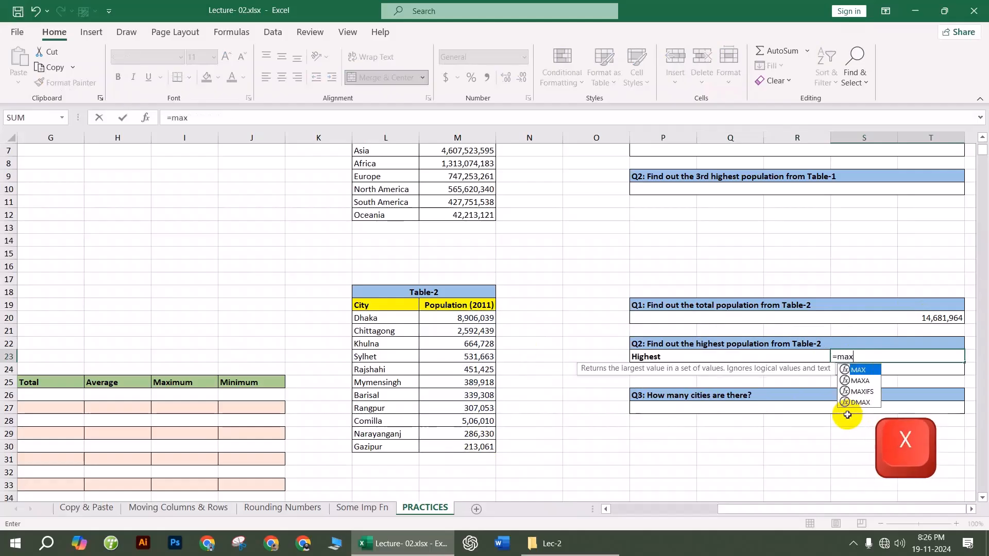
{"action": "key", "text": "Tab"}
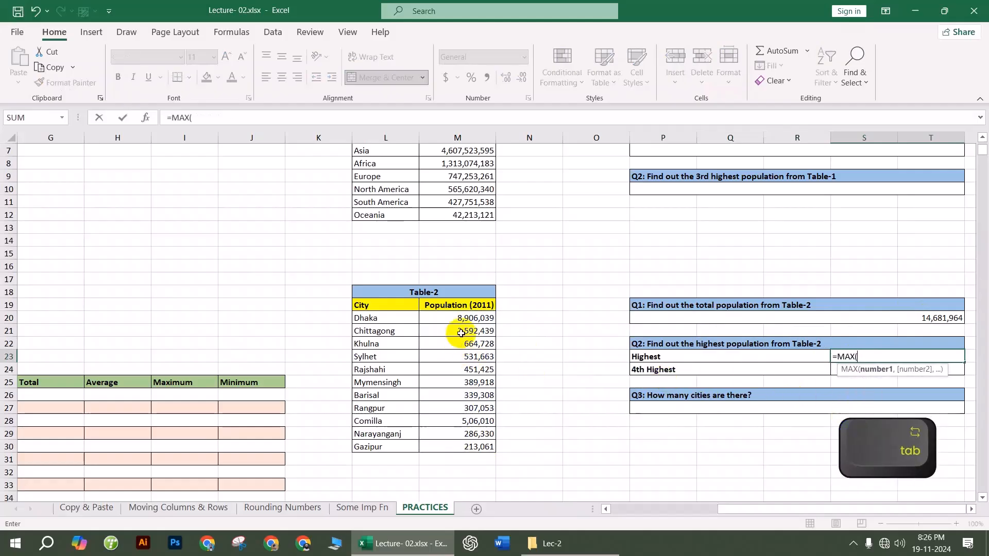
{"action": "left_click_drag", "start_coordinate": [463, 319], "coordinate": [477, 444]}
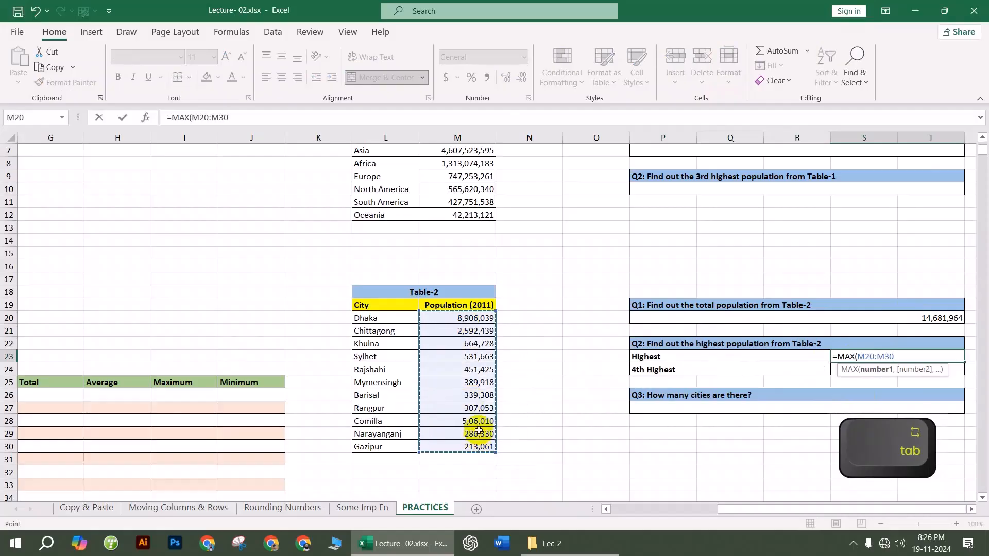
{"action": "key", "text": "Return"}
Step: Enter =LARGE(M20:M26,4) in S24 for the 4th highest population, 531663
{"action": "type", "text": "=large"}
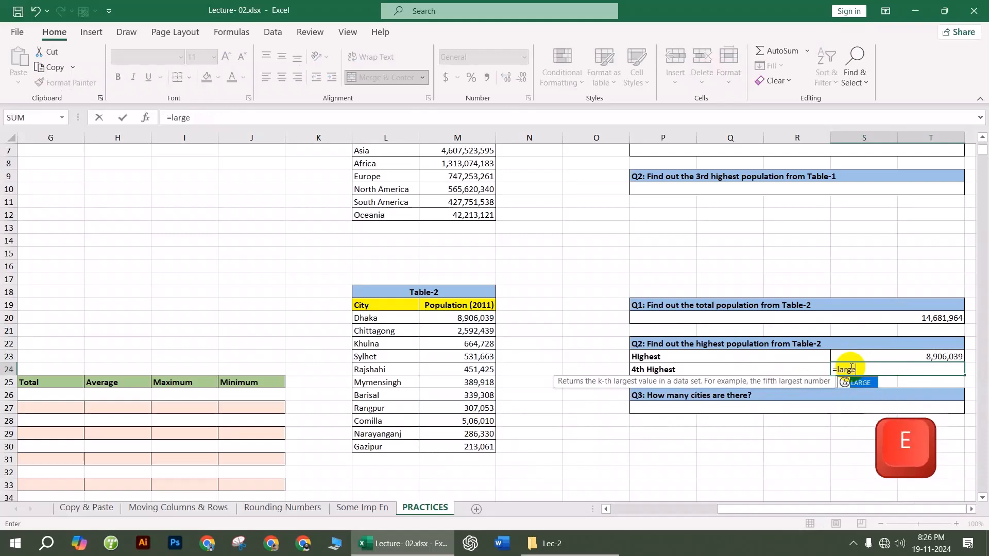
{"action": "key", "text": "Tab"}
{"action": "left_click_drag", "start_coordinate": [478, 322], "coordinate": [484, 443]}
{"action": "type", "text": ",4"}
{"action": "key", "text": "Return"}
{"action": "left_click", "coordinate": [672, 471]}
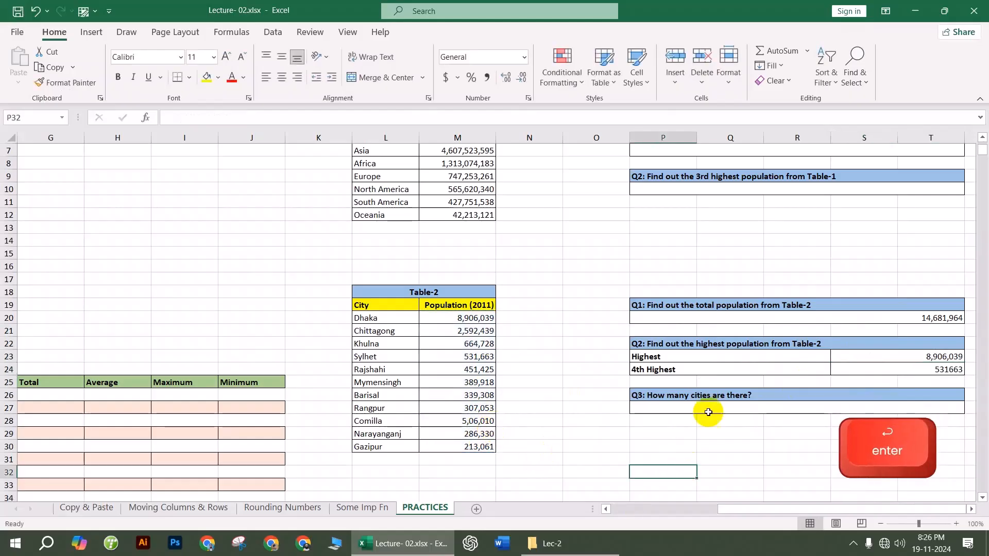
{"action": "left_click", "coordinate": [672, 410]}
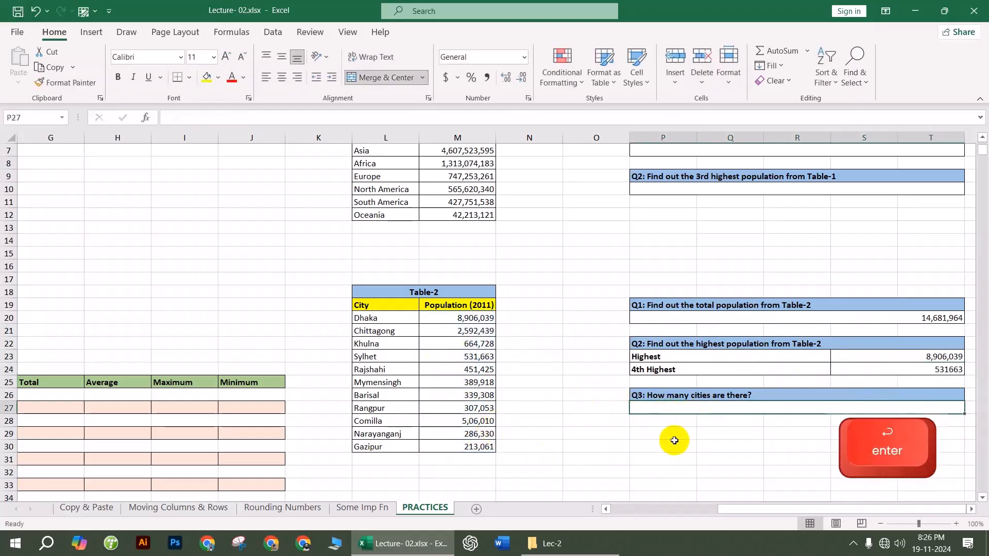
Step: Enter =COUNTA(L20:L30) for Q3 to count Table-2's 11 cities
{"action": "type", "text": "="}
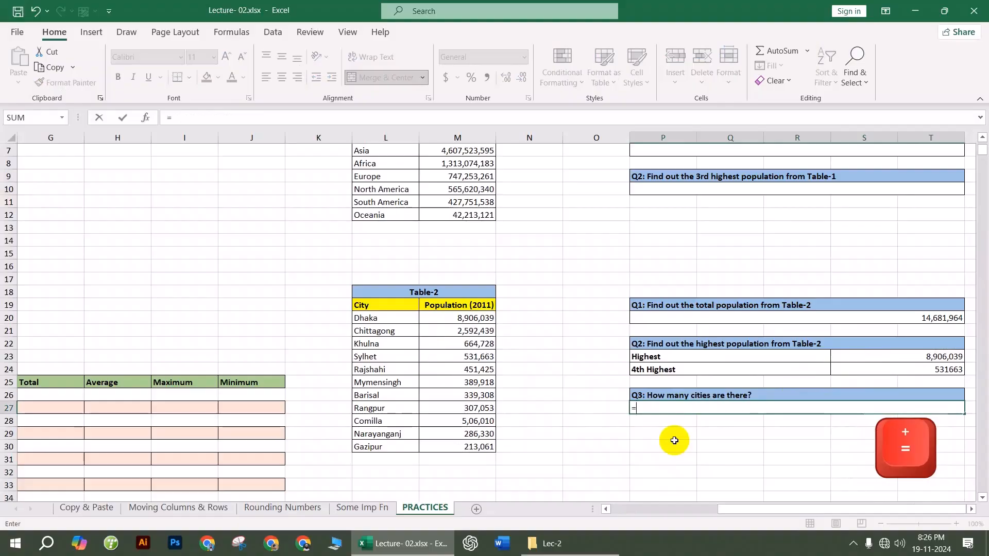
{"action": "type", "text": "c"}
{"action": "key", "text": "BackSpace"}
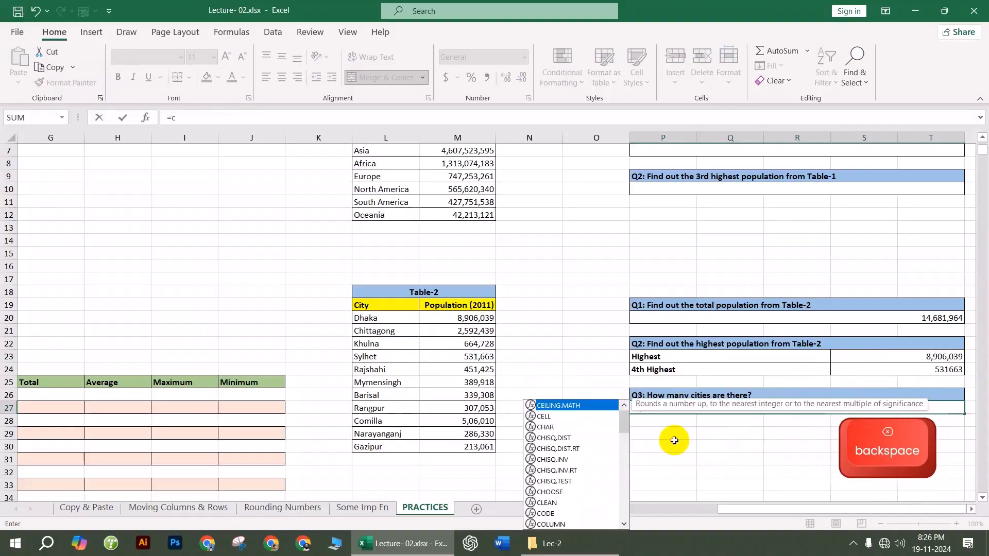
{"action": "type", "text": "ou"}
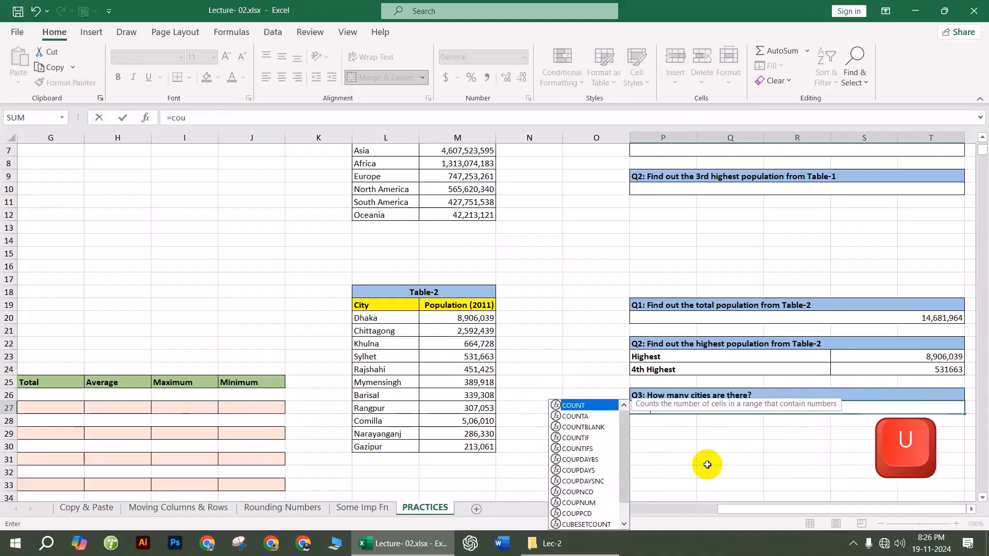
{"action": "key", "text": "Down"}
{"action": "key", "text": "Tab"}
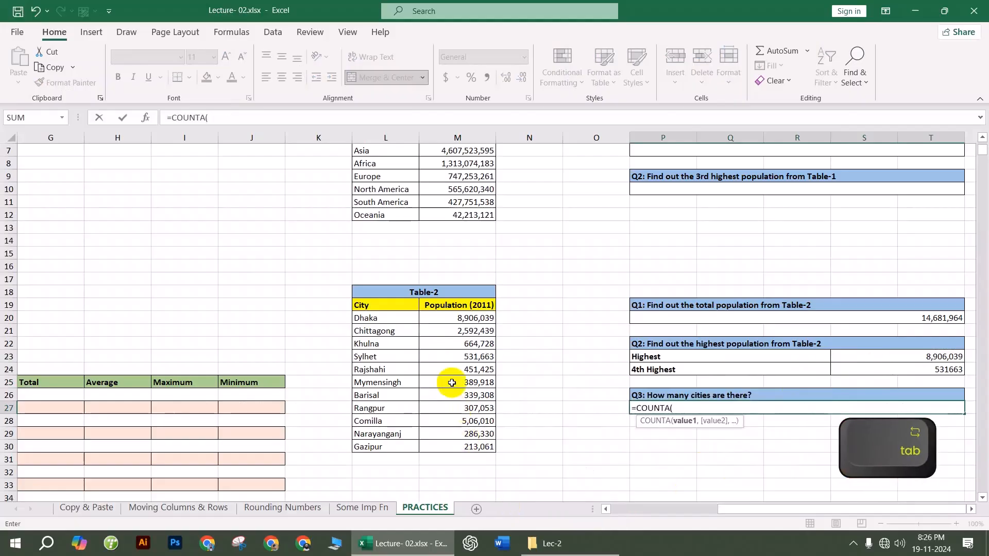
{"action": "left_click_drag", "start_coordinate": [386, 318], "coordinate": [384, 444]}
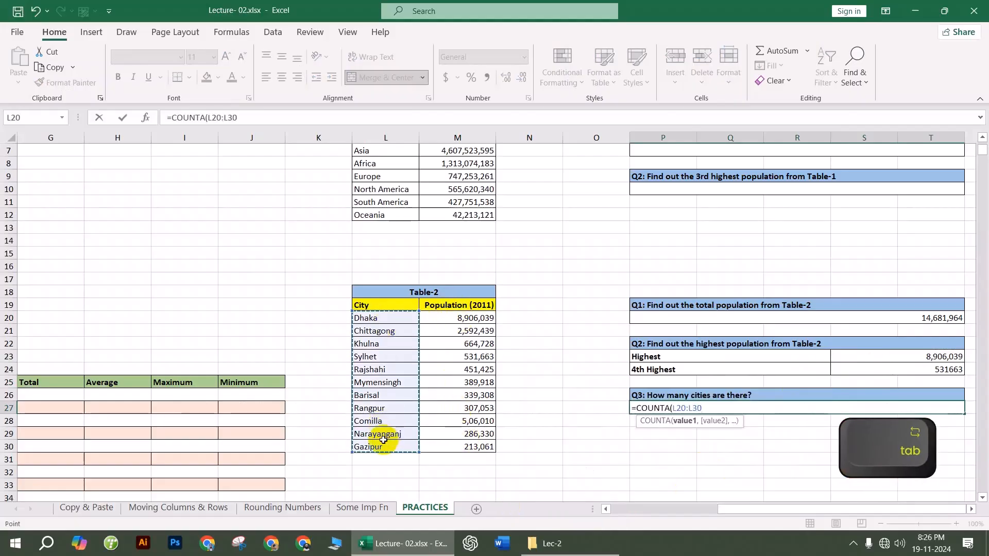
{"action": "key", "text": "Return"}
Step: Left-align the Q1–Q3 answer cells and close the workbook
{"action": "left_click_drag", "start_coordinate": [934, 317], "coordinate": [951, 407]}
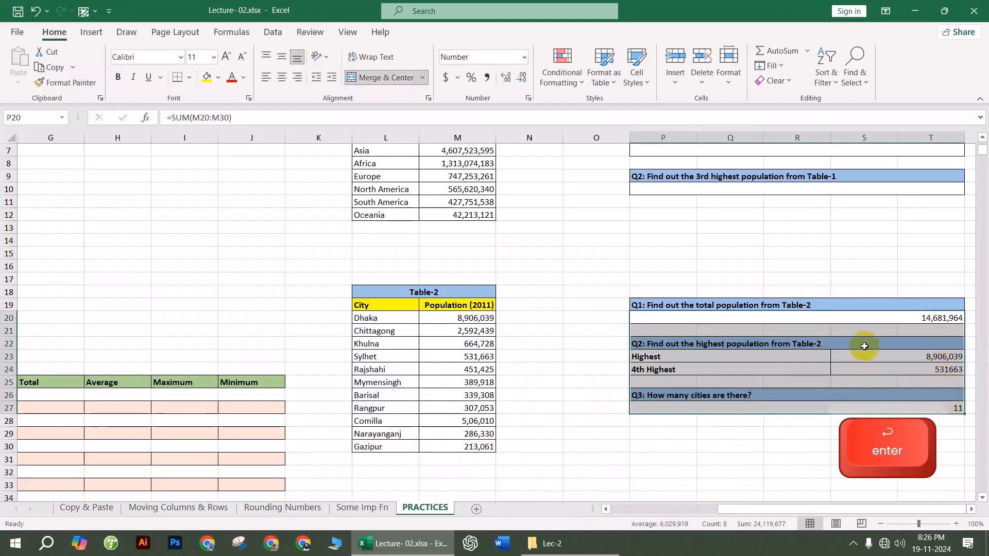
{"action": "left_click", "coordinate": [266, 78]}
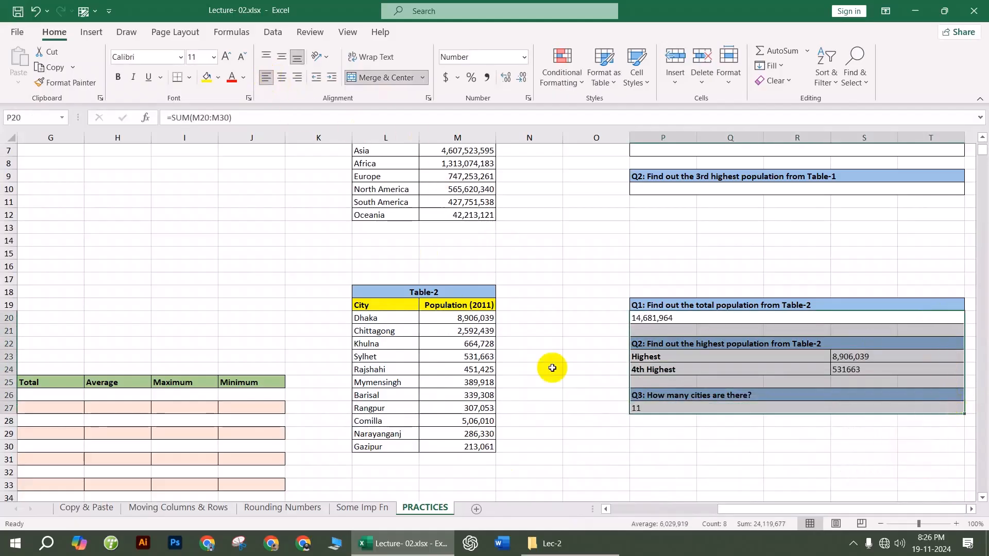
{"action": "left_click", "coordinate": [730, 432]}
{"action": "left_click", "coordinate": [570, 446]}
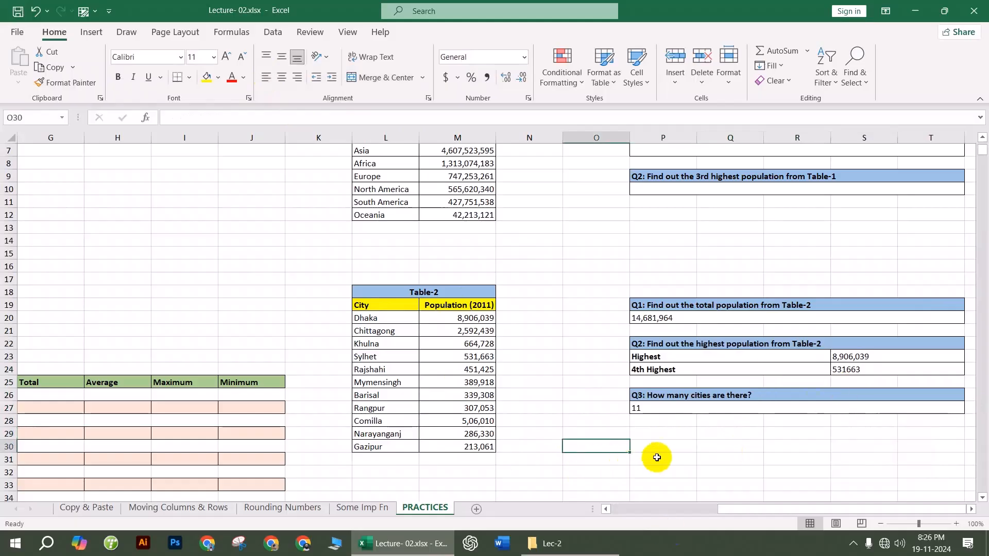
{"action": "scroll", "coordinate": [642, 430], "scroll_direction": "down", "scroll_amount": 3}
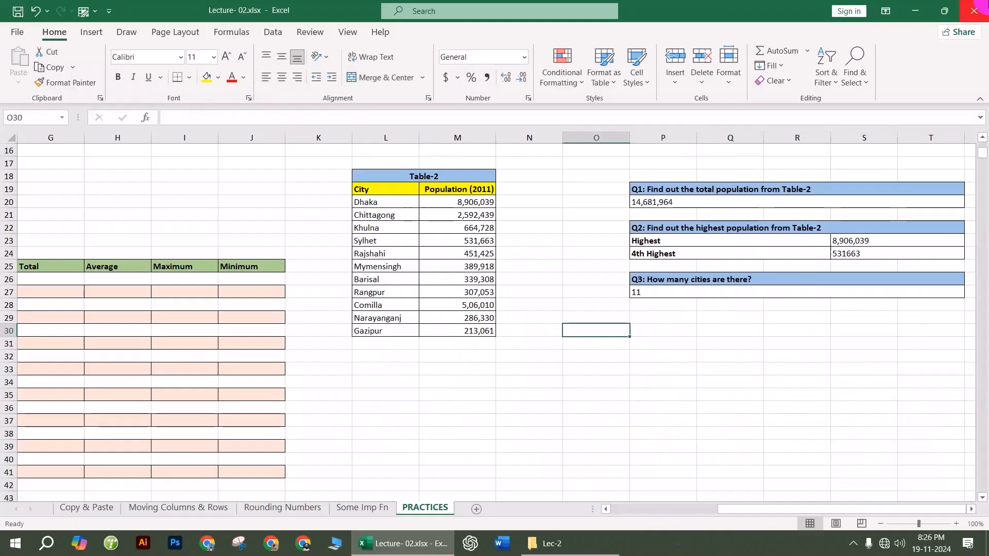
{"action": "left_click", "coordinate": [974, 11]}
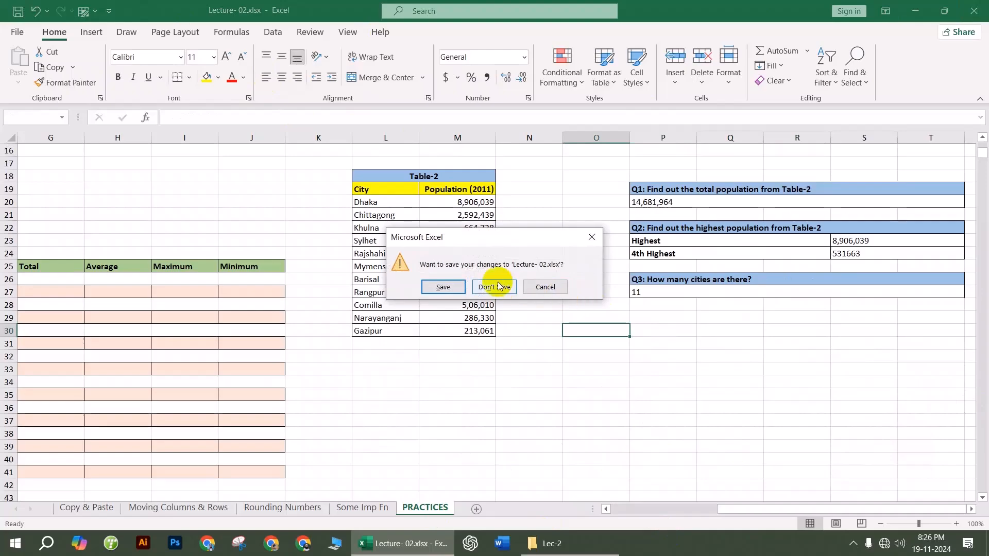
Step: Discard the Lecture-02 changes and open Lecture-03.xlsx from the Lec-3 folder
{"action": "left_click", "coordinate": [496, 285]}
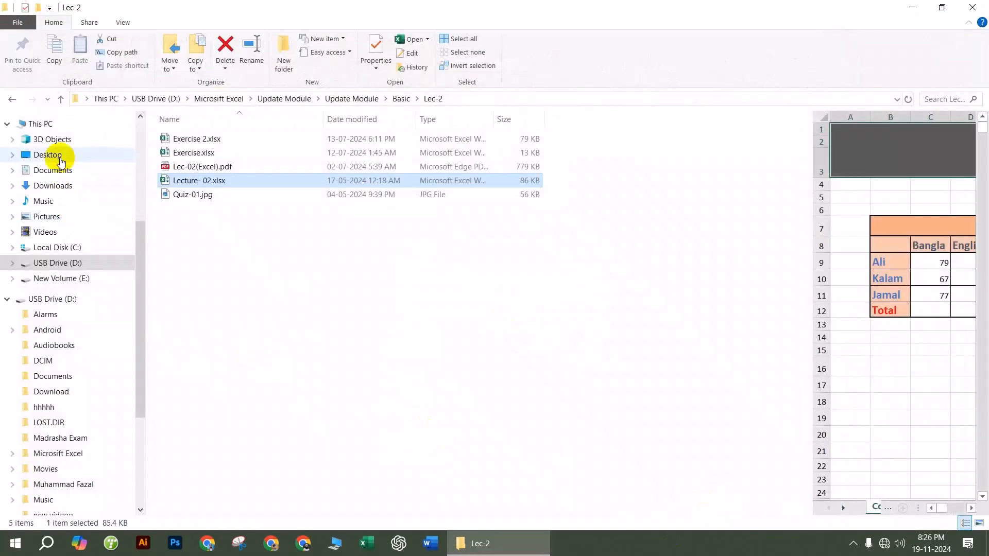
{"action": "left_click", "coordinate": [20, 103]}
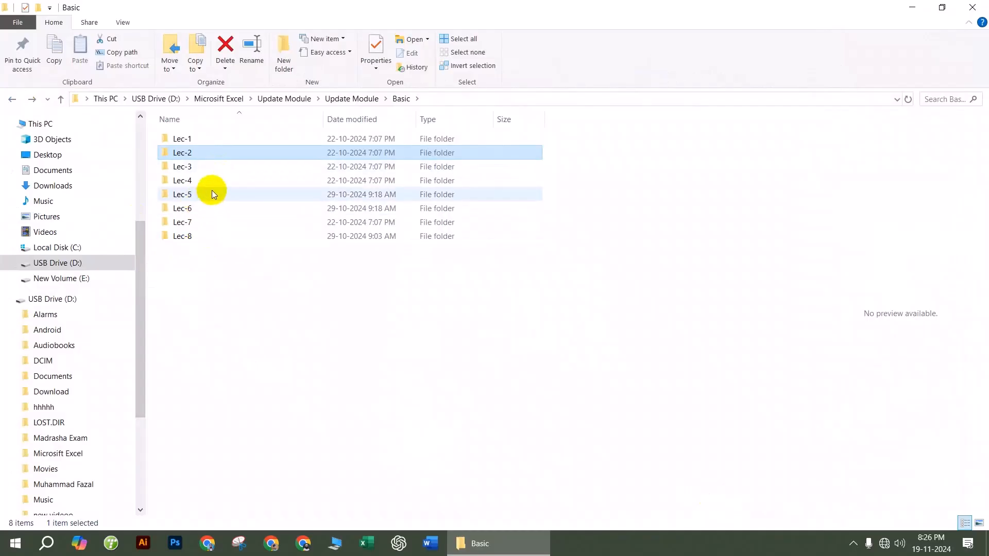
{"action": "double_click", "coordinate": [203, 167]}
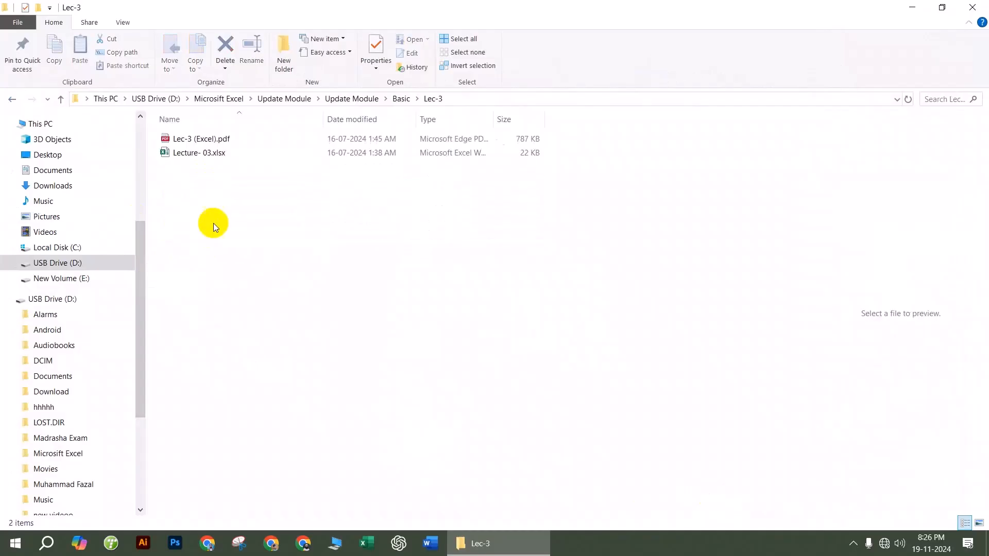
{"action": "left_click", "coordinate": [204, 153]}
{"action": "double_click", "coordinate": [204, 153]}
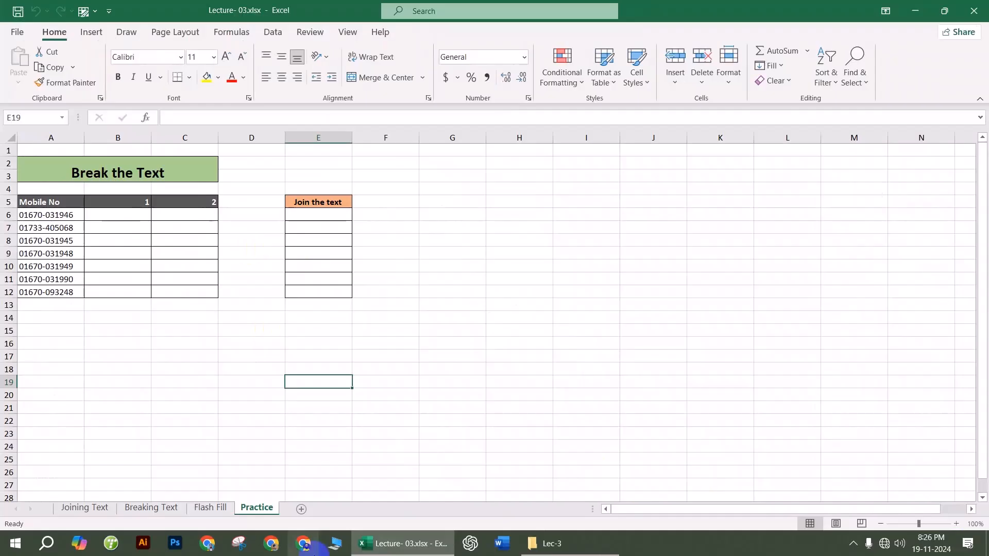
Step: On the Joining Text sheet, start a CONCATENATE formula in E9
{"action": "left_click", "coordinate": [78, 507]}
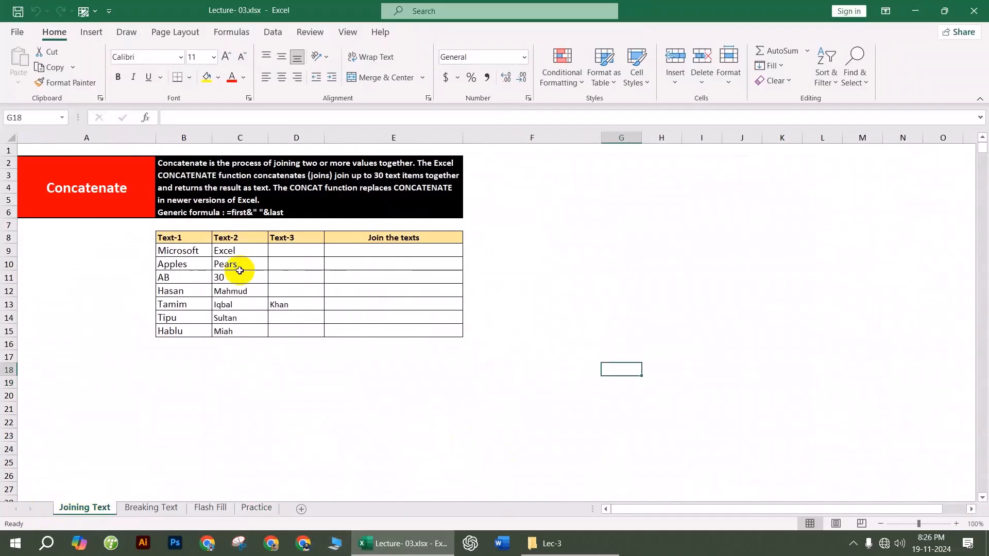
{"action": "left_click", "coordinate": [399, 251]}
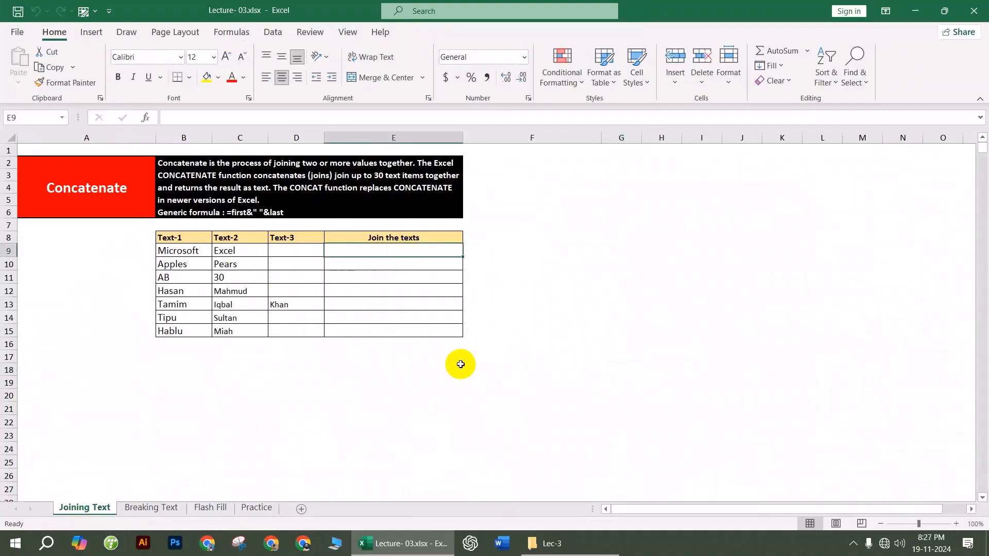
{"action": "type", "text": "="}
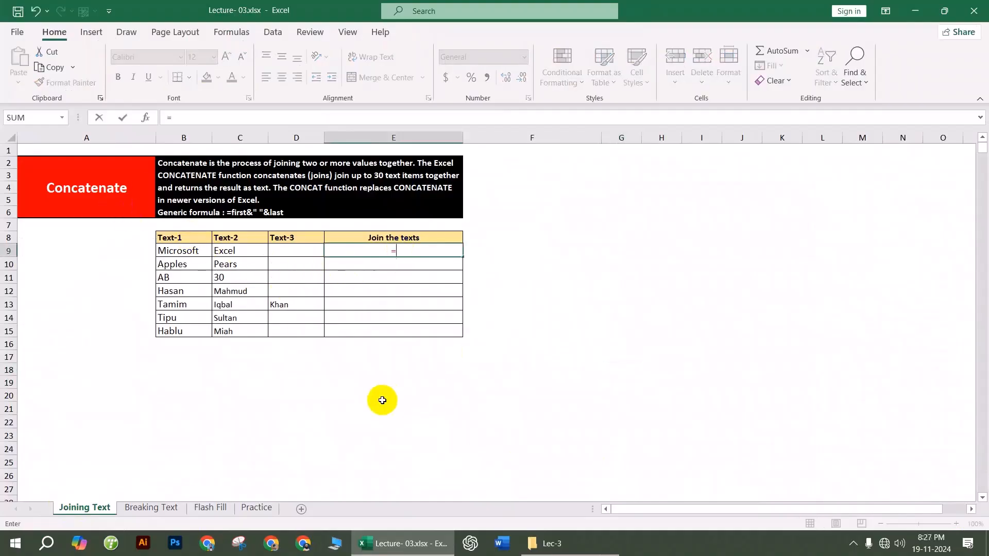
{"action": "type", "text": "count"}
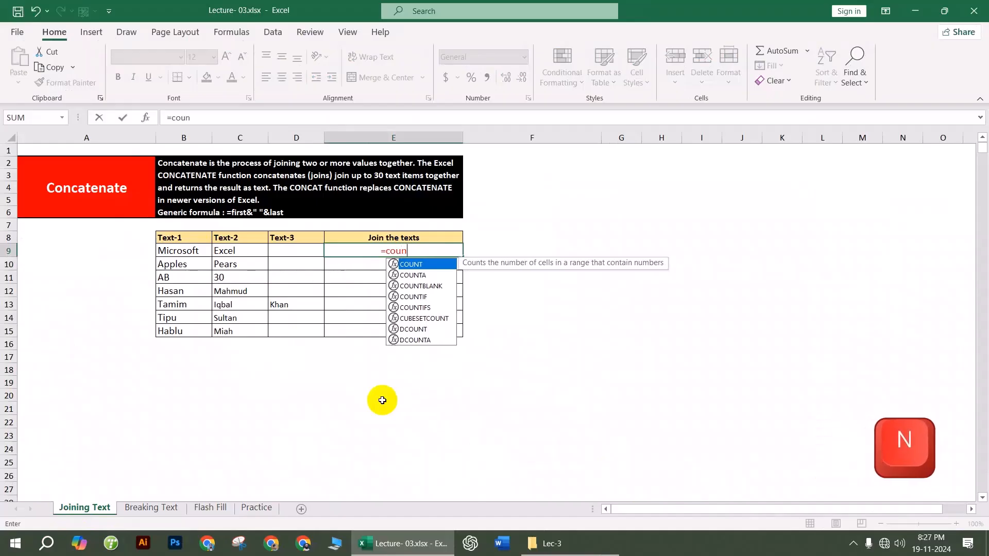
{"action": "key", "text": "BackSpace"}
{"action": "type", "text": "ca"}
{"action": "key", "text": "BackSpace"}
{"action": "key", "text": "BackSpace"}
{"action": "key", "text": "BackSpace"}
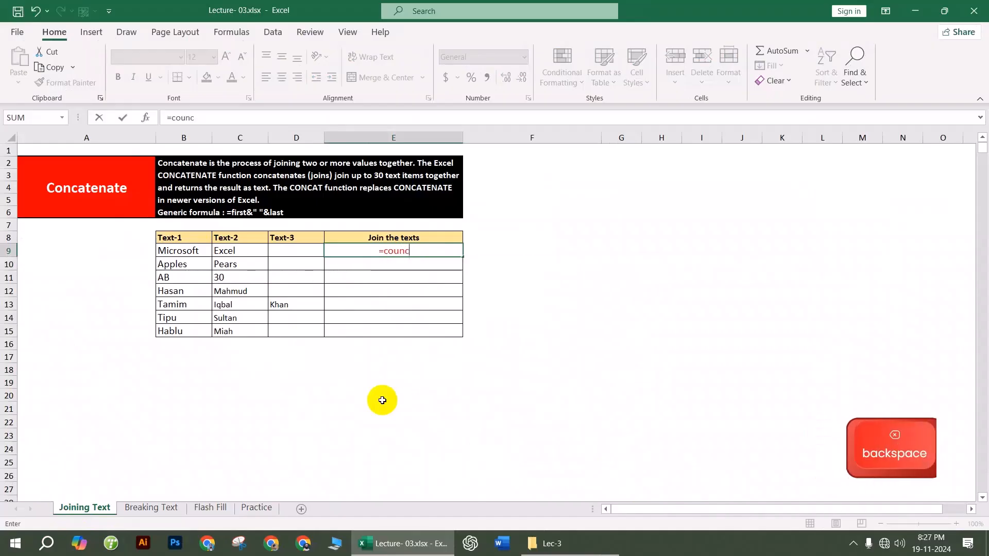
{"action": "type", "text": "nc"}
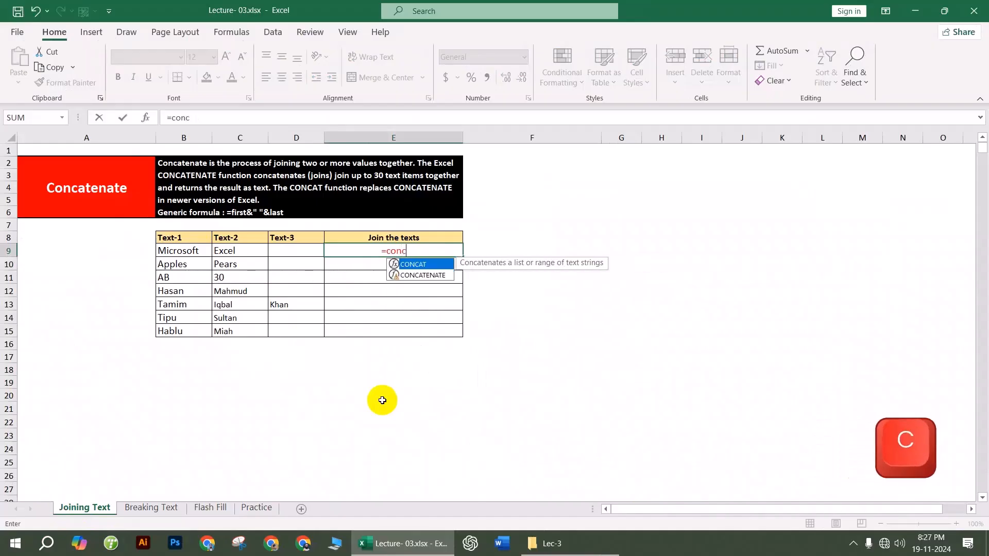
{"action": "key", "text": "Down"}
{"action": "key", "text": "Tab"}
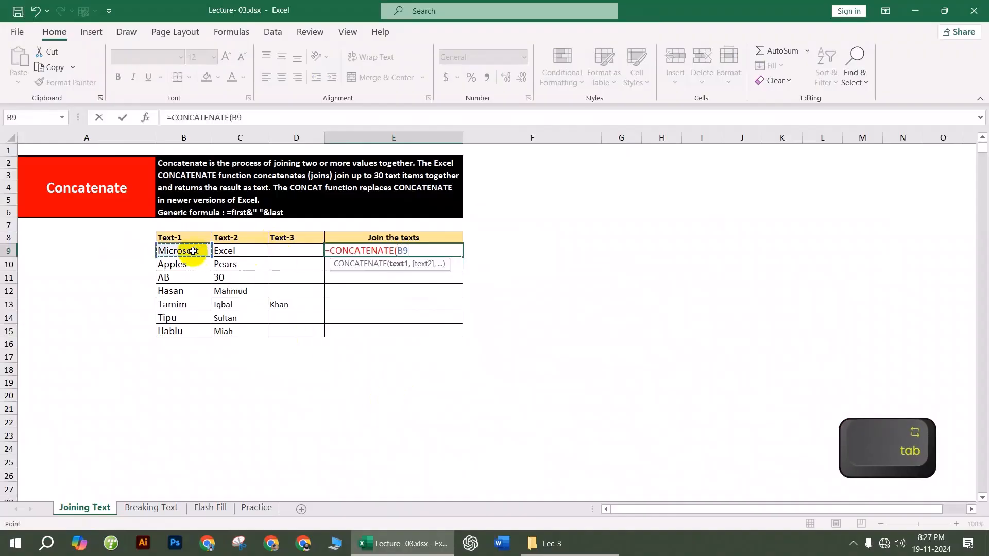
Step: Complete =CONCATENATE(B9," ",C9," ",D9) in E9 to join the words with spaces
{"action": "type", "text": ","}
{"action": "key", "text": "shift"}
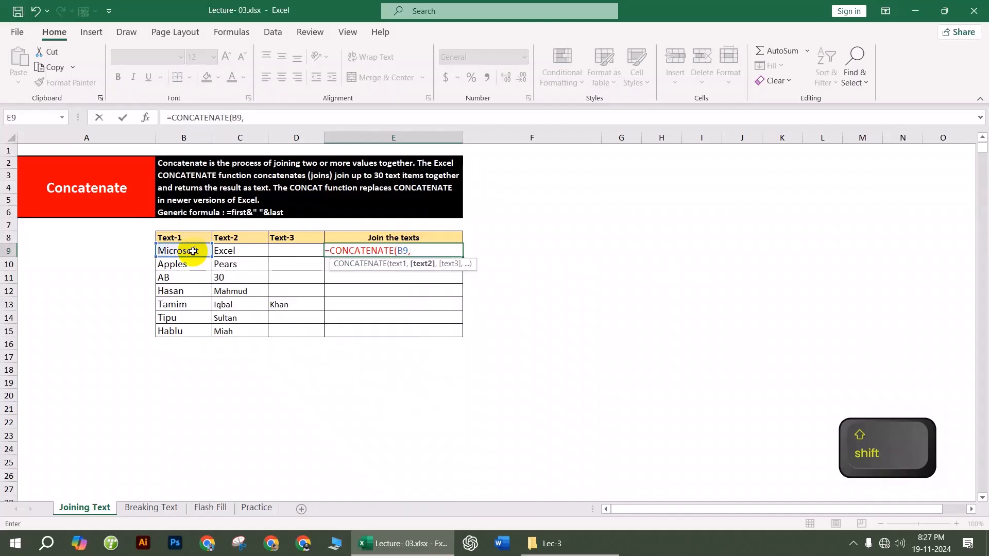
{"action": "type", "text": "\" \","}
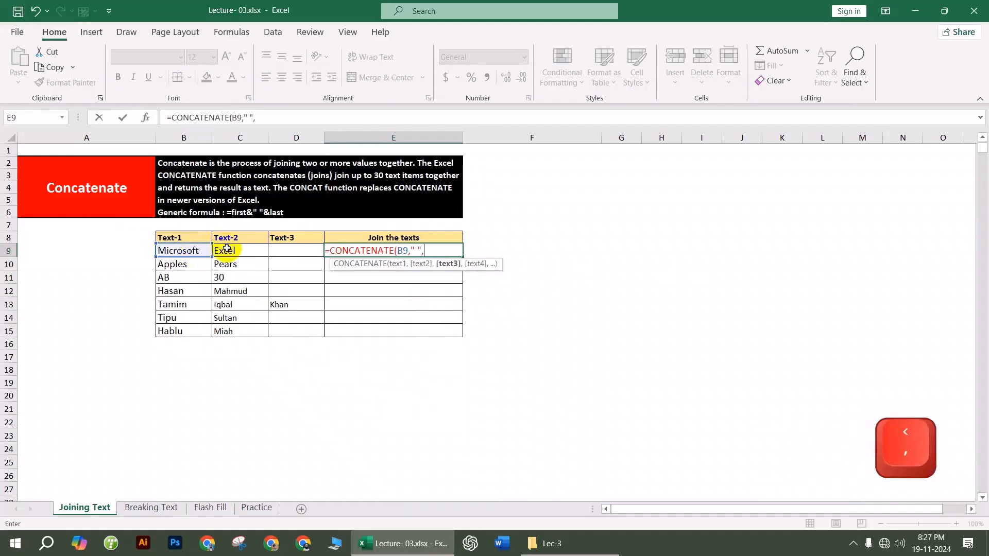
{"action": "left_click", "coordinate": [227, 250]}
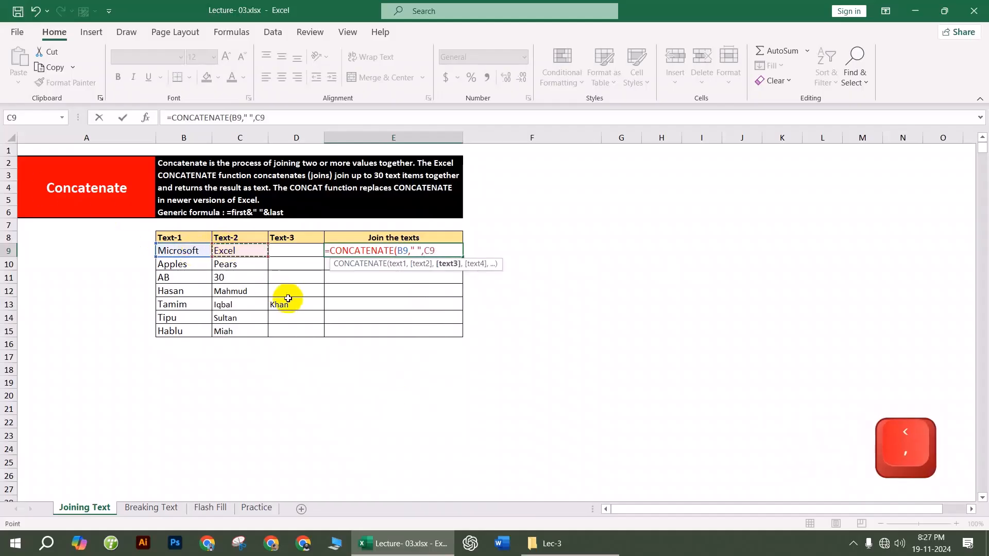
{"action": "type", "text": ",\" \",C9"}
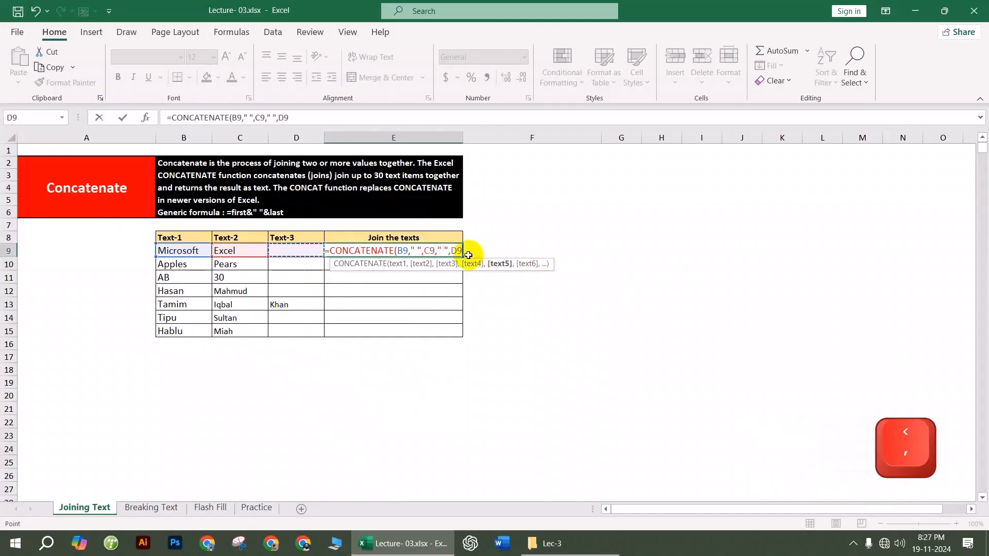
{"action": "type", "text": ","}
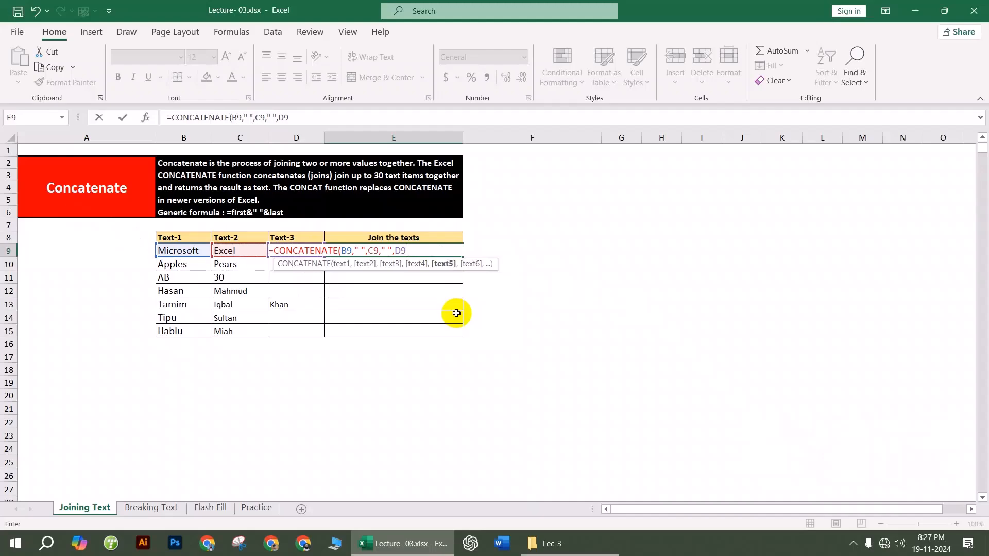
{"action": "key", "text": "Return"}
Step: Check E9's formula and fill it down to E15
{"action": "left_click", "coordinate": [416, 255]}
{"action": "double_click", "coordinate": [408, 258]}
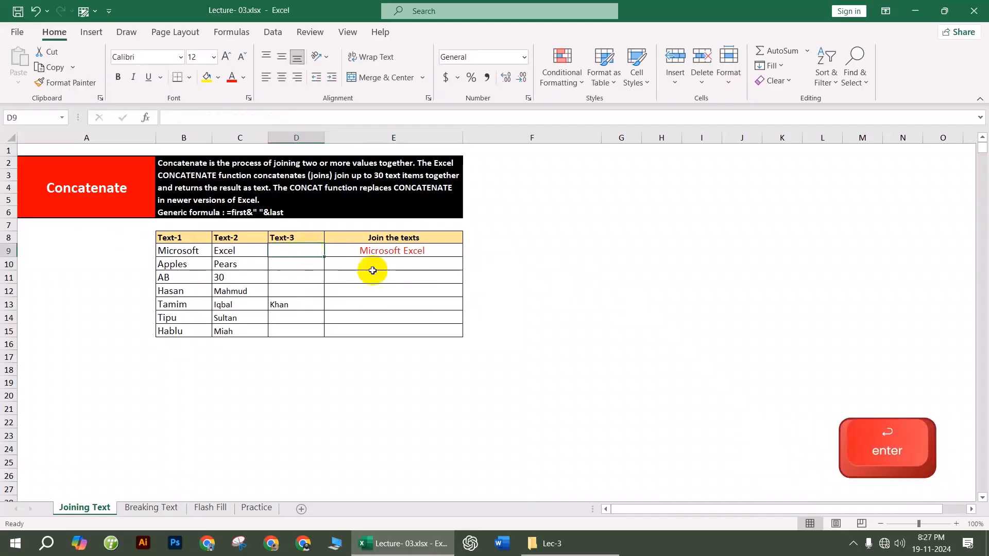
{"action": "left_click", "coordinate": [434, 253]}
{"action": "left_click_drag", "start_coordinate": [461, 257], "coordinate": [470, 324]}
Step: Switch to the Breaking Text sheet and select the full names in A8:A14
{"action": "left_click", "coordinate": [589, 320]}
{"action": "left_click", "coordinate": [419, 304]}
{"action": "left_click", "coordinate": [135, 510]}
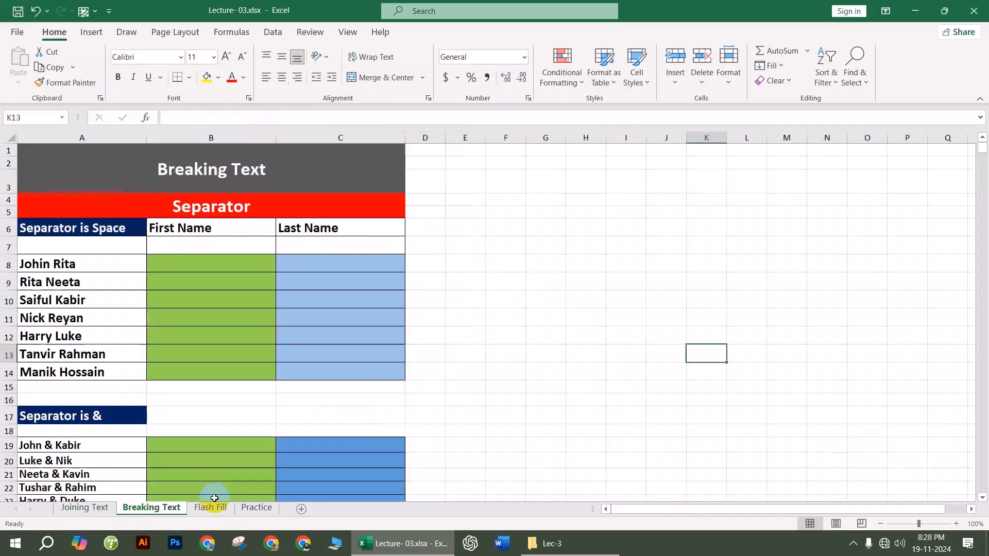
{"action": "left_click", "coordinate": [172, 282]}
{"action": "left_click", "coordinate": [189, 273]}
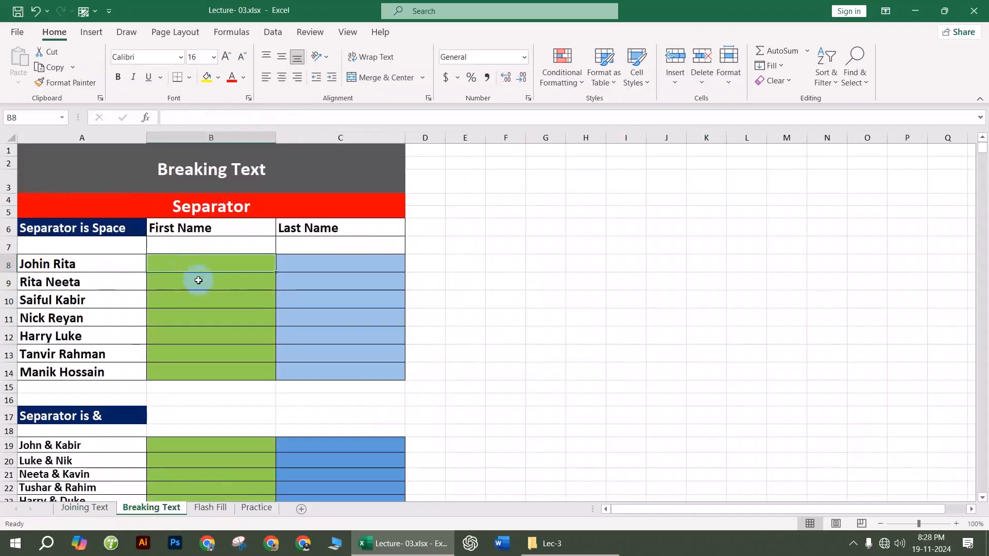
{"action": "left_click_drag", "start_coordinate": [97, 265], "coordinate": [103, 375]}
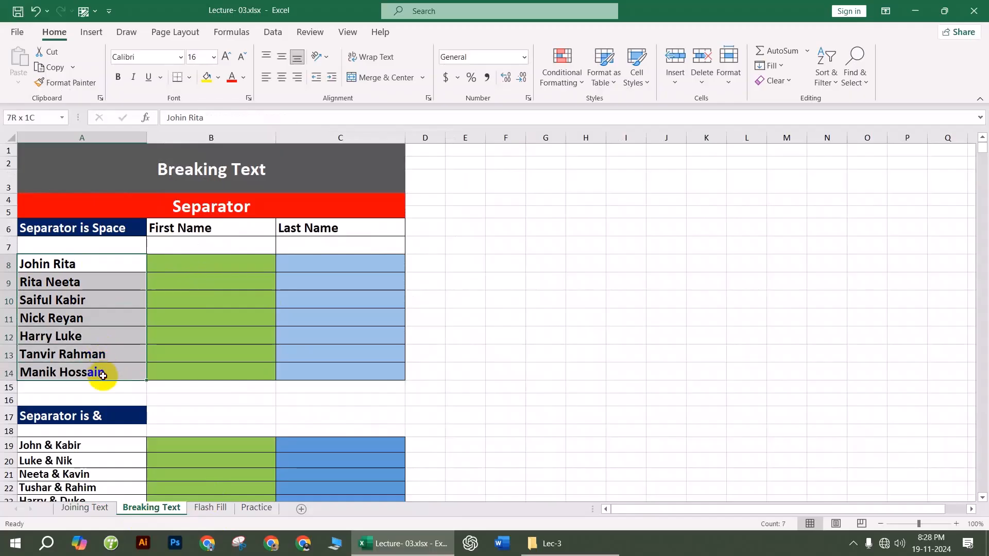
Step: Split the names at spaces with Text to Columns into B8, replacing the existing cells
{"action": "left_click", "coordinate": [273, 32]}
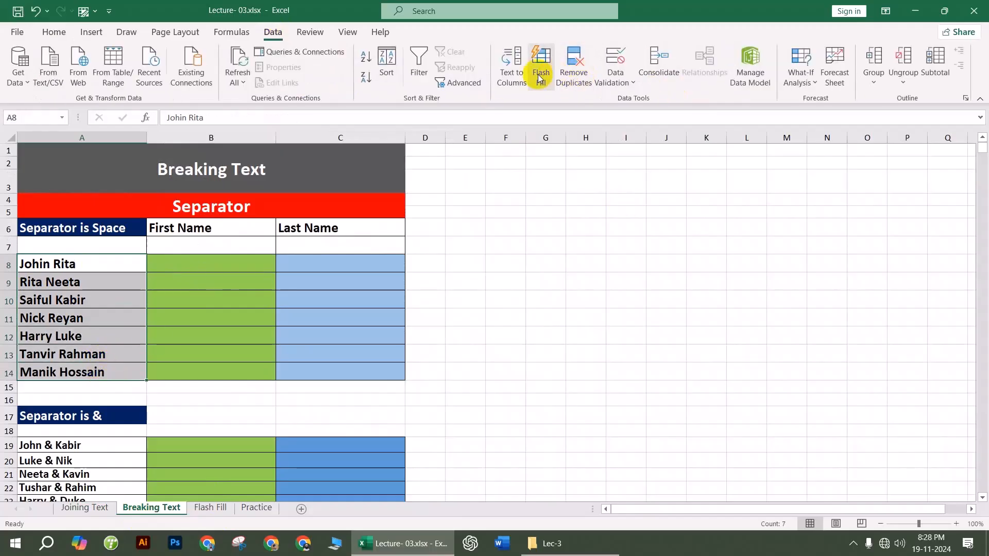
{"action": "left_click", "coordinate": [525, 77]}
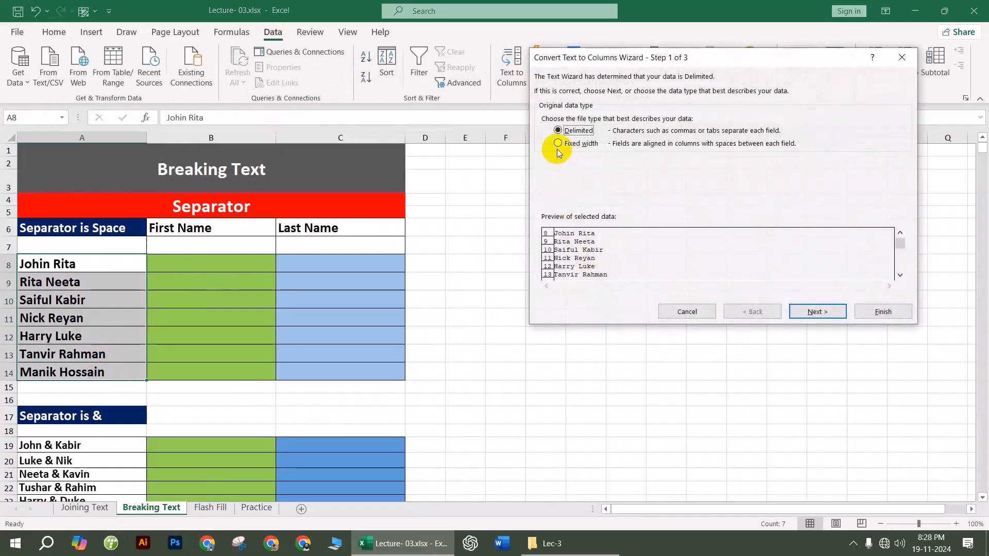
{"action": "left_click", "coordinate": [801, 310]}
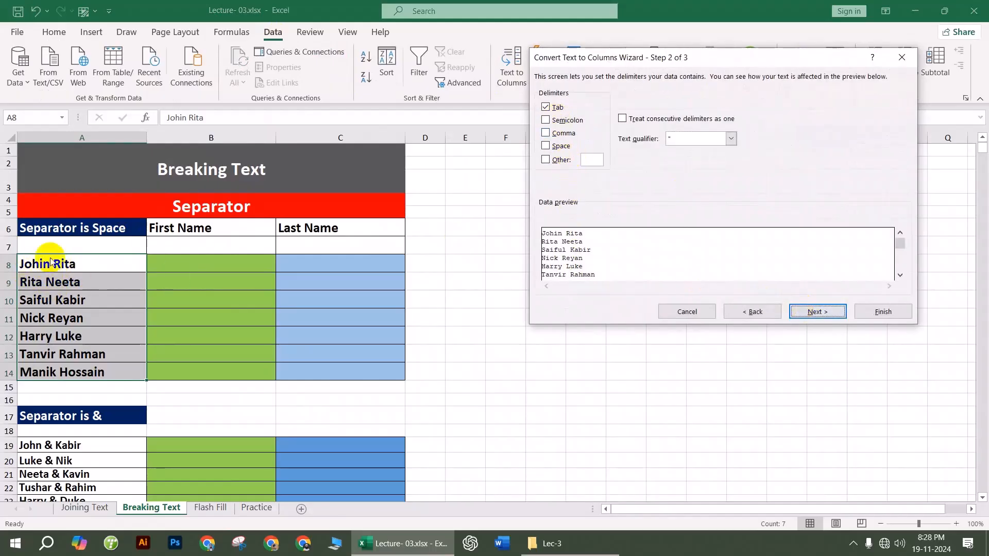
{"action": "left_click", "coordinate": [546, 149]}
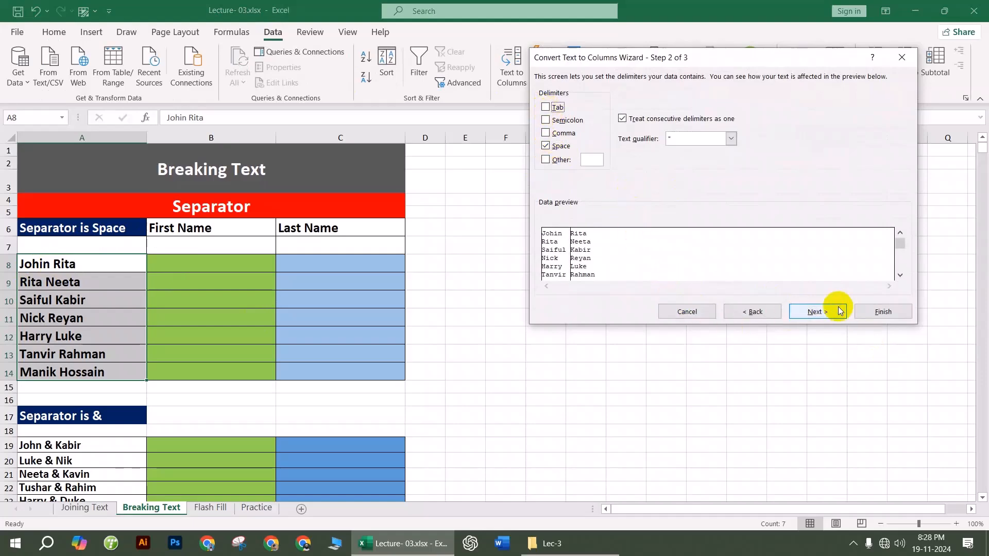
{"action": "left_click", "coordinate": [817, 312]}
{"action": "left_click", "coordinate": [587, 169]}
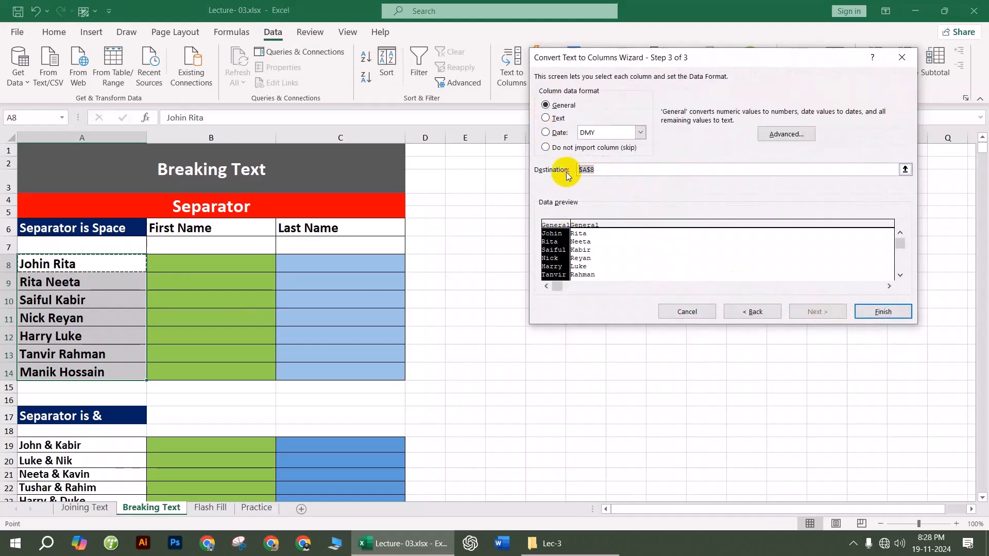
{"action": "left_click", "coordinate": [196, 263]}
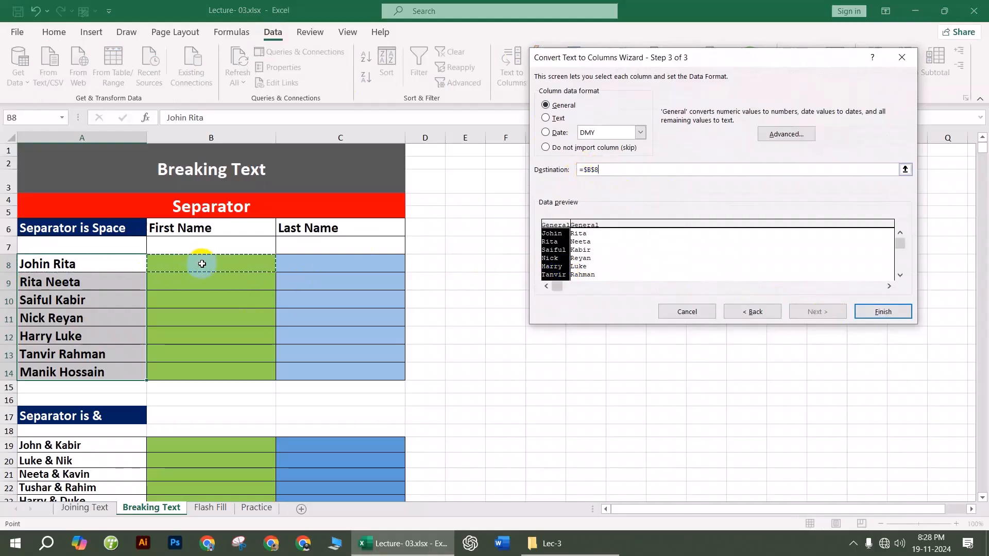
{"action": "left_click", "coordinate": [883, 312]}
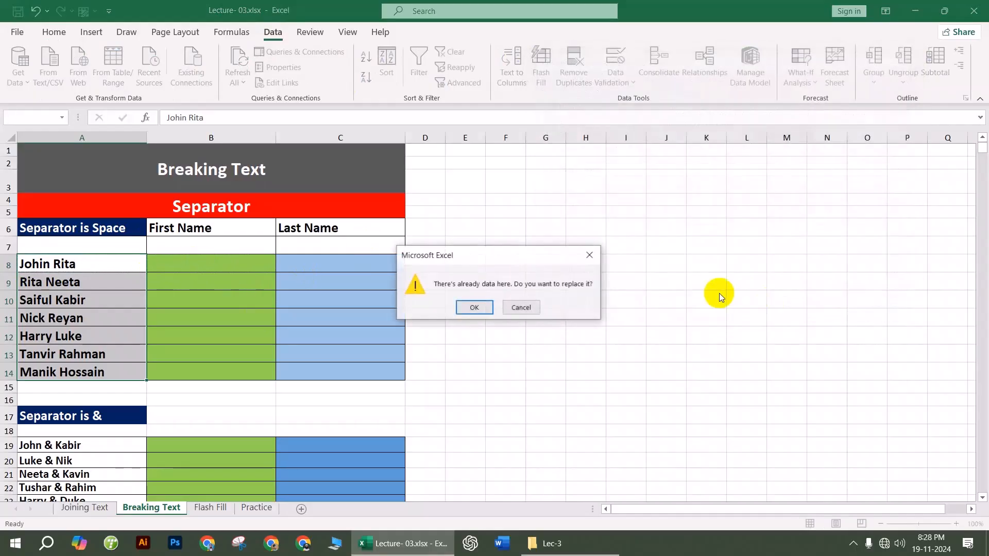
{"action": "left_click", "coordinate": [480, 308]}
{"action": "left_click", "coordinate": [540, 300]}
{"action": "scroll", "coordinate": [170, 319], "scroll_direction": "down", "scroll_amount": 3}
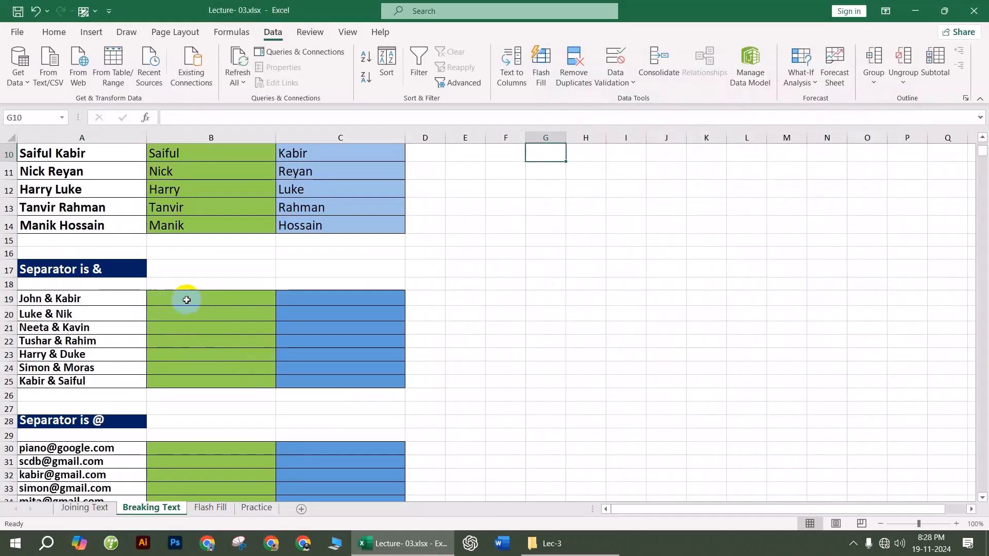
Step: Select A19:A25 and set Text to Columns to split on '&' instead of spaces
{"action": "left_click_drag", "start_coordinate": [45, 298], "coordinate": [77, 381]}
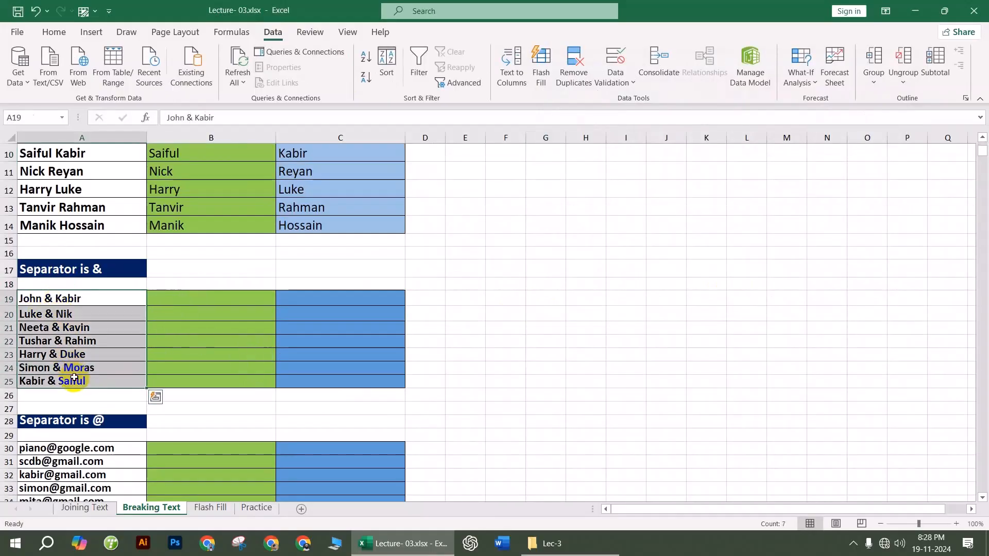
{"action": "left_click", "coordinate": [511, 63]}
{"action": "left_click", "coordinate": [817, 311]}
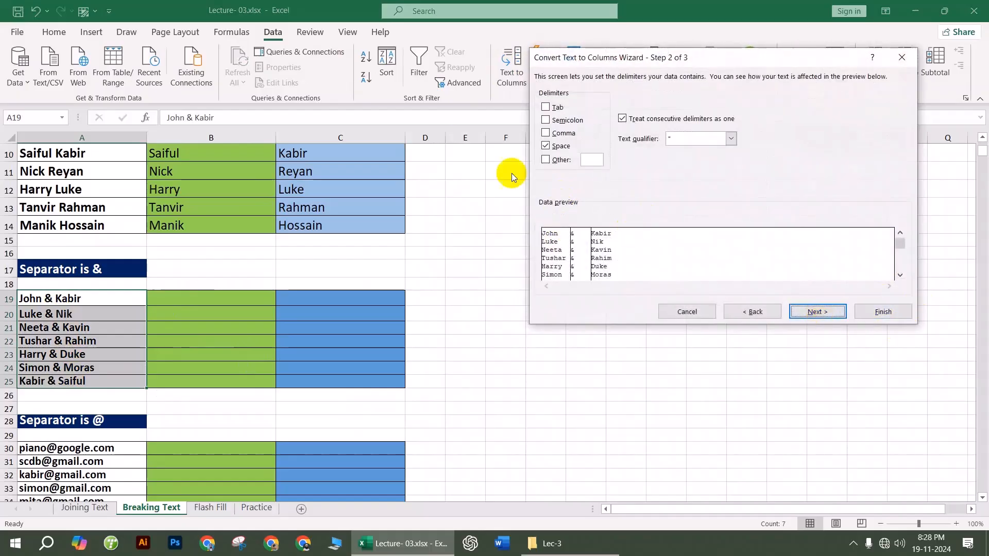
{"action": "left_click", "coordinate": [546, 146]}
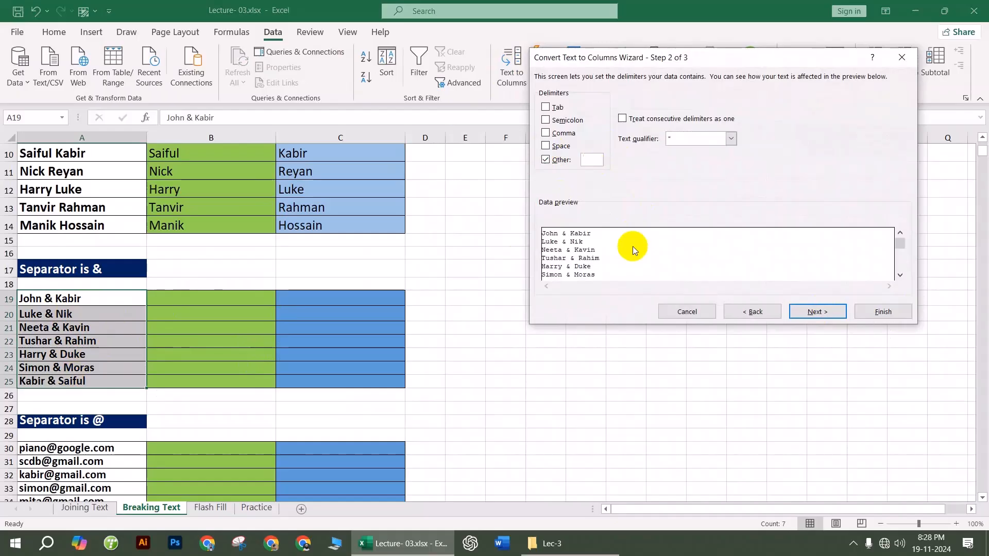
{"action": "key", "text": "shift"}
{"action": "type", "text": "&"}
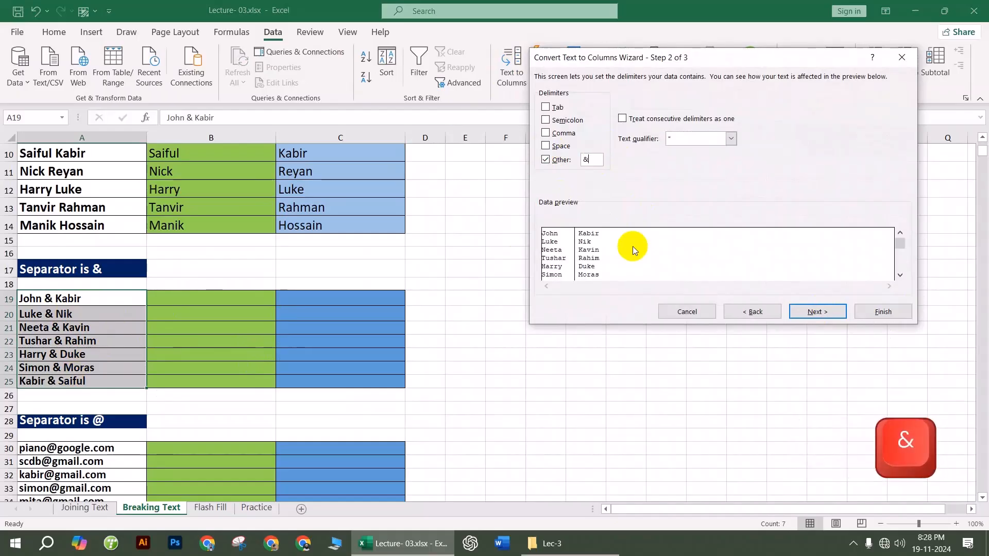
Step: Send the split name pairs to B19 and confirm replacing the existing cells
{"action": "left_click", "coordinate": [814, 311]}
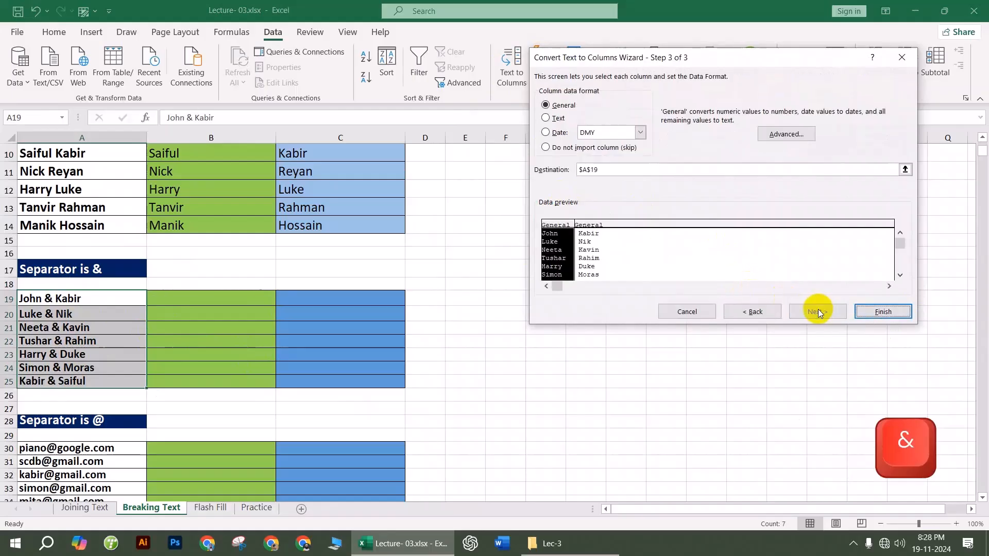
{"action": "left_click_drag", "start_coordinate": [597, 169], "coordinate": [534, 172]}
{"action": "left_click", "coordinate": [223, 302]}
{"action": "left_click", "coordinate": [881, 311]}
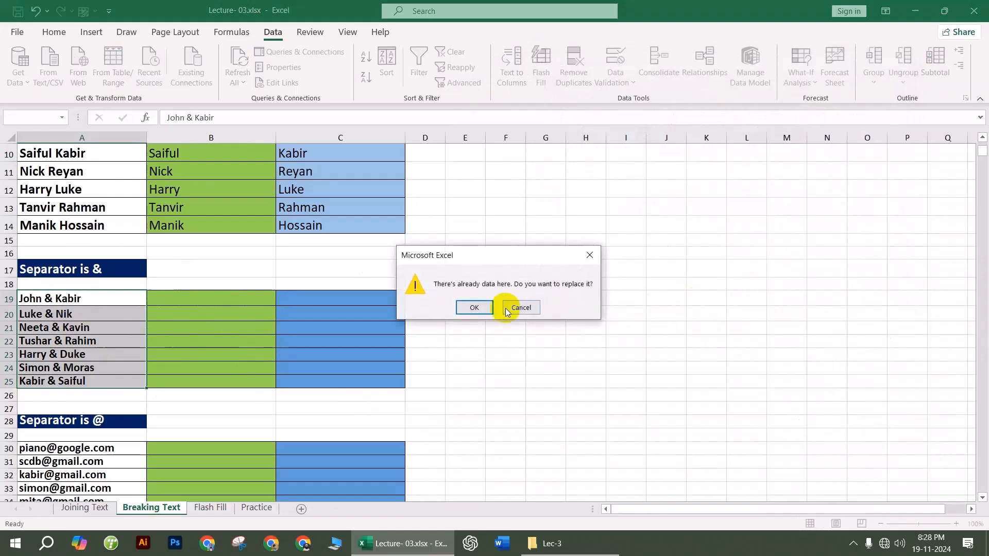
{"action": "left_click", "coordinate": [474, 307]}
{"action": "left_click", "coordinate": [585, 285]}
{"action": "scroll", "coordinate": [331, 411], "scroll_direction": "down", "scroll_amount": 3}
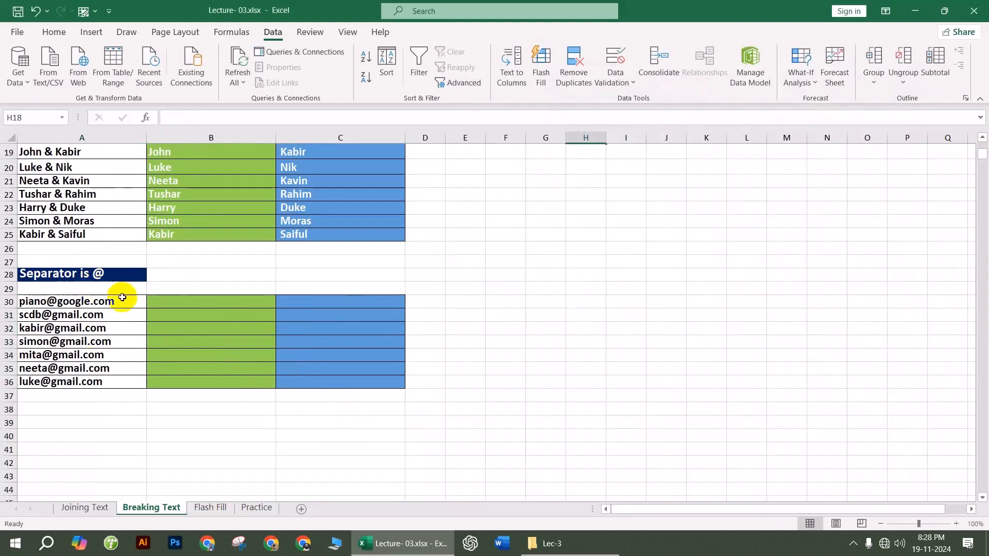
Step: On the Flash Fill sheet, enter the example first name 'john' in C6
{"action": "left_click", "coordinate": [210, 508]}
{"action": "left_click", "coordinate": [177, 214]}
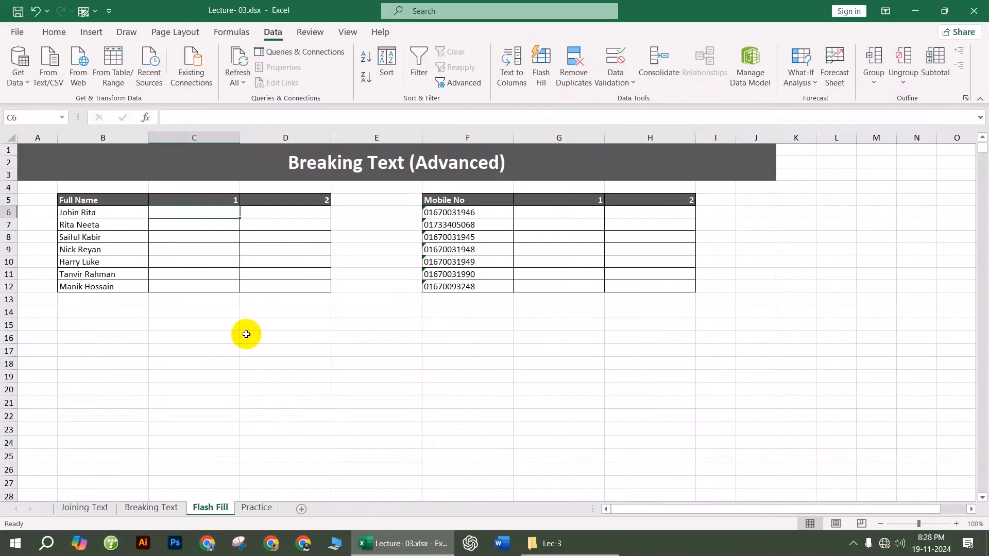
{"action": "type", "text": "joh"}
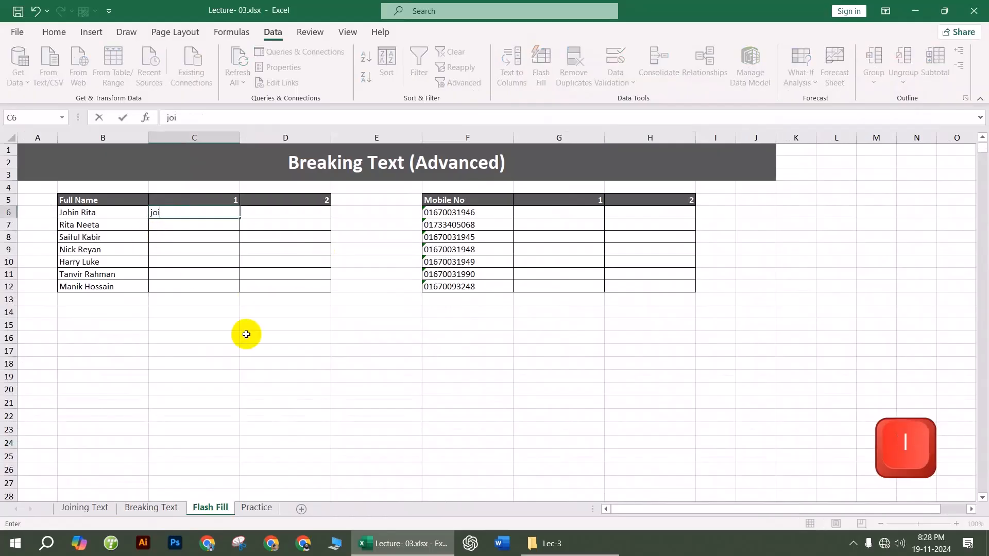
{"action": "type", "text": "in"}
{"action": "key", "text": "BackSpace"}
{"action": "key", "text": "BackSpace"}
{"action": "type", "text": "hinb"}
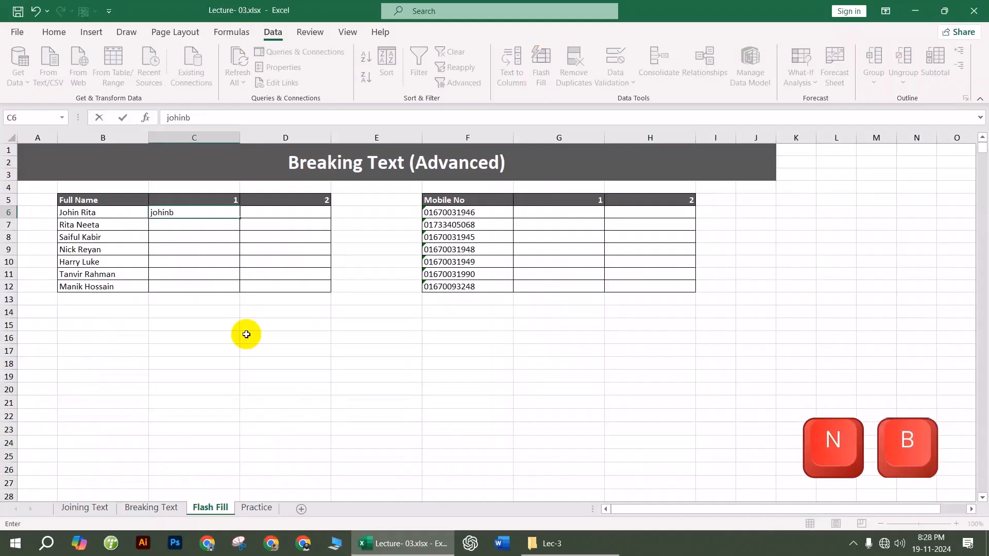
{"action": "key", "text": "BackSpace"}
{"action": "left_click_drag", "start_coordinate": [230, 329], "coordinate": [230, 337]}
Step: Flash Fill C7:C12 with lowercase first names down to manik and review them
{"action": "left_click", "coordinate": [171, 213]}
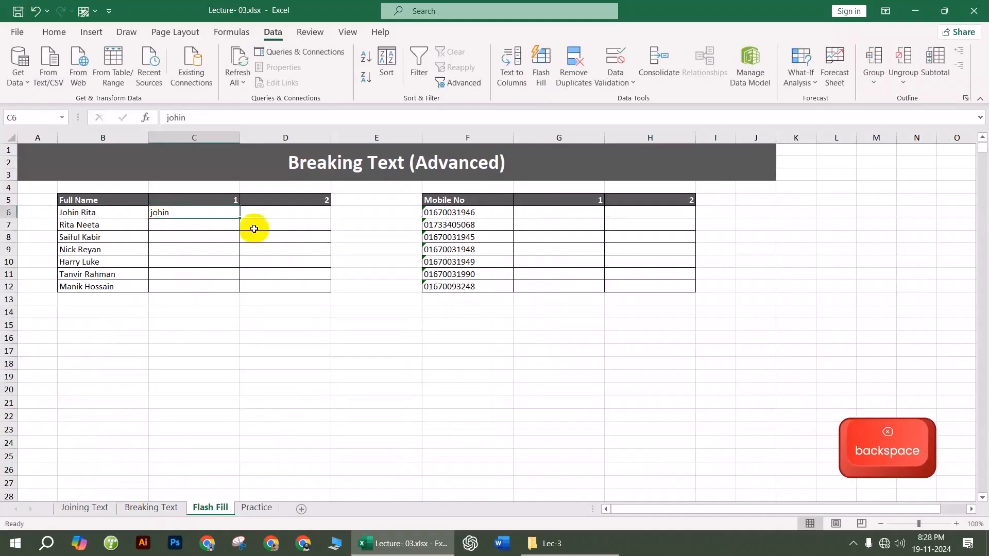
{"action": "left_click", "coordinate": [539, 67]}
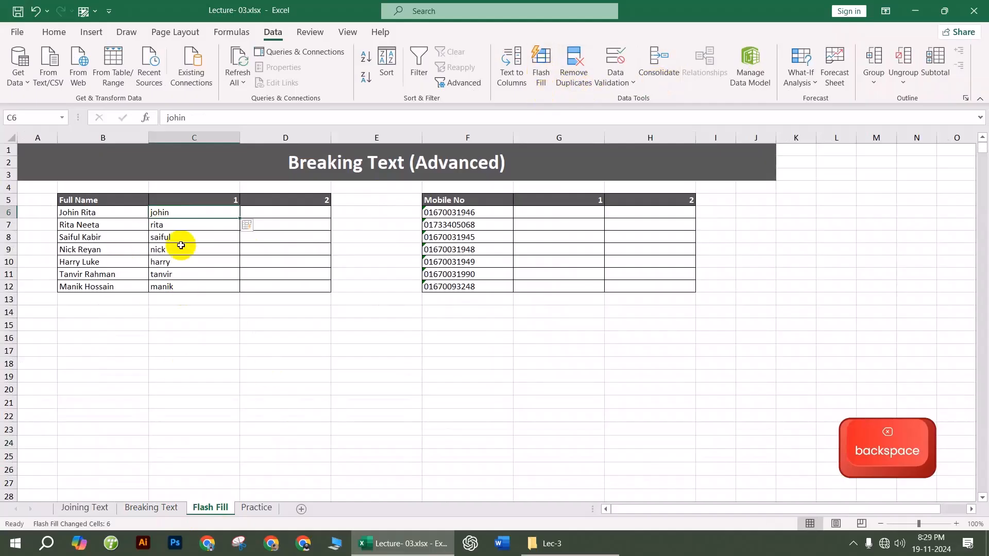
{"action": "left_click", "coordinate": [170, 225]}
{"action": "left_click", "coordinate": [166, 213]}
{"action": "left_click_drag", "start_coordinate": [166, 213], "coordinate": [175, 282]}
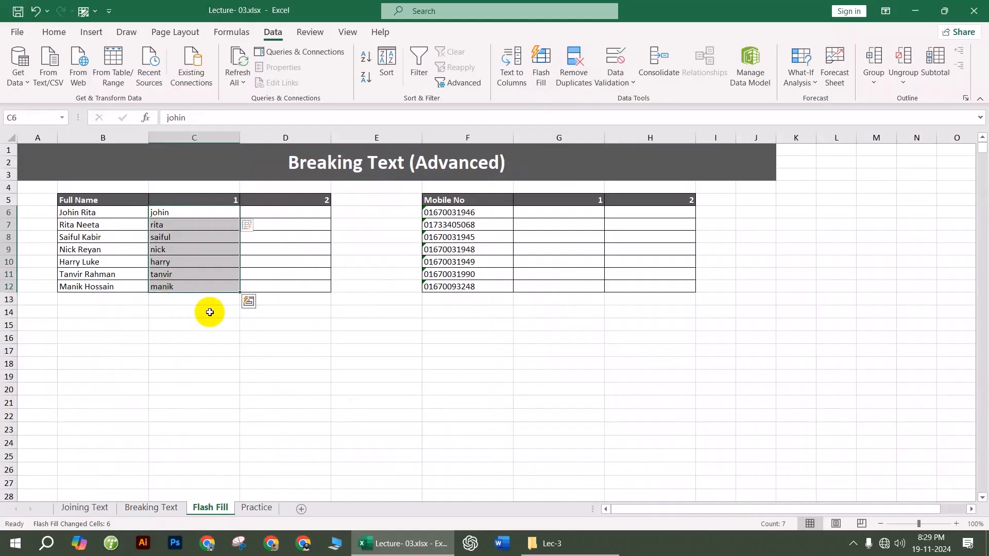
{"action": "left_click", "coordinate": [264, 401]}
{"action": "scroll", "coordinate": [188, 242], "scroll_direction": "up", "scroll_amount": 4}
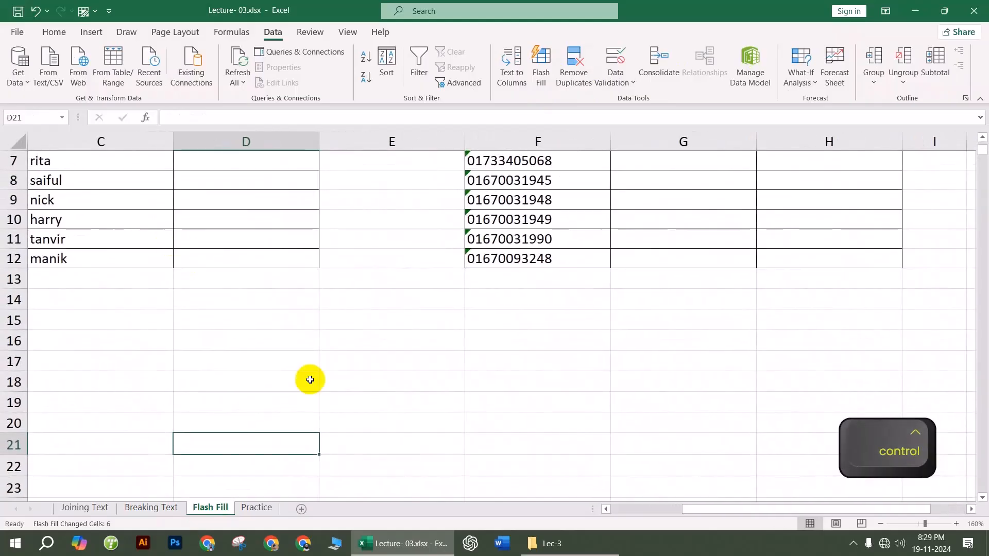
{"action": "left_click_drag", "start_coordinate": [700, 514], "coordinate": [656, 507]}
{"action": "scroll", "coordinate": [410, 315], "scroll_direction": "up", "scroll_amount": 3}
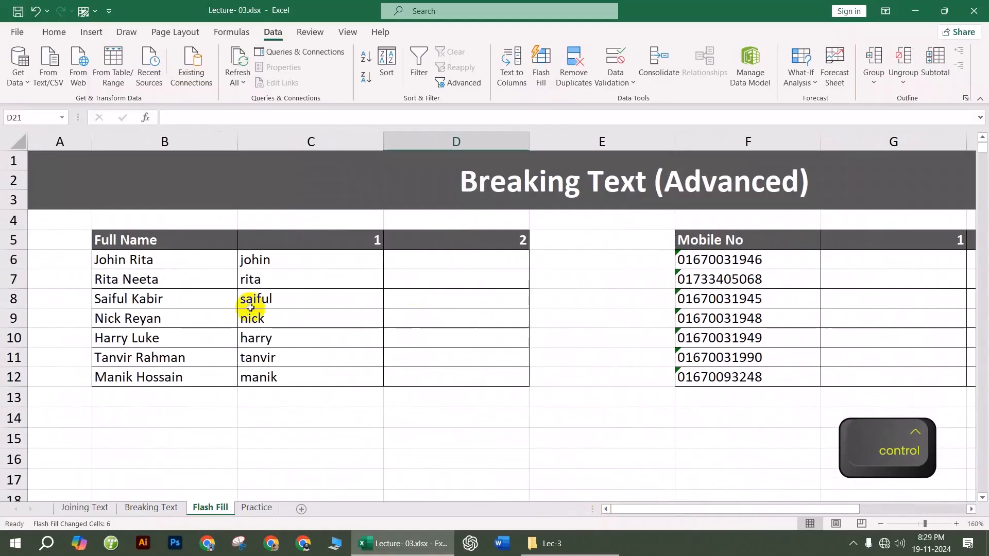
{"action": "left_click", "coordinate": [262, 263]}
Step: Clear the lowercase flash-filled first names from C6:C12
{"action": "left_click_drag", "start_coordinate": [263, 262], "coordinate": [308, 379]}
{"action": "key", "text": "Delete"}
{"action": "left_click", "coordinate": [283, 260]}
{"action": "type", "text": "J"}
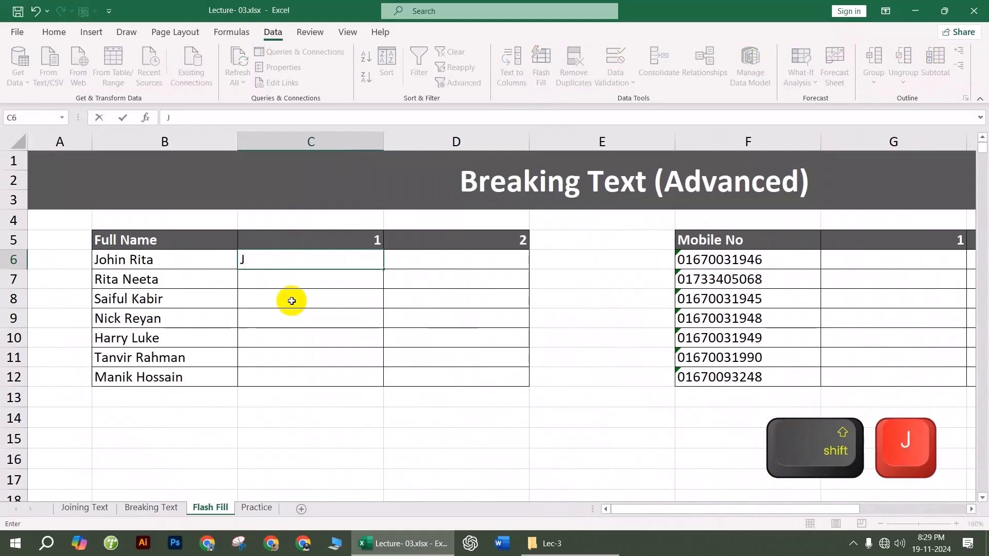
{"action": "type", "text": "oi"}
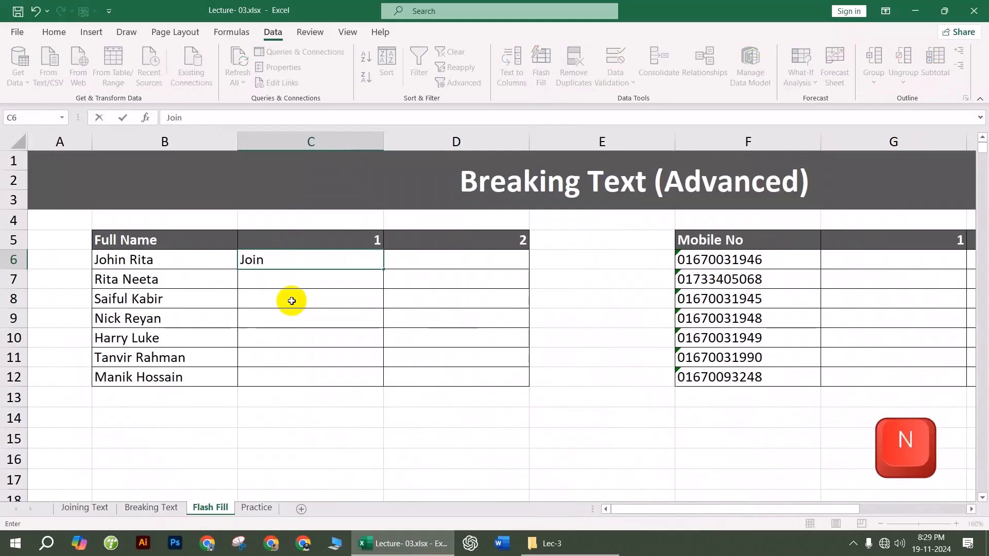
{"action": "type", "text": "n"}
{"action": "key", "text": "BackSpace"}
{"action": "type", "text": "hin"}
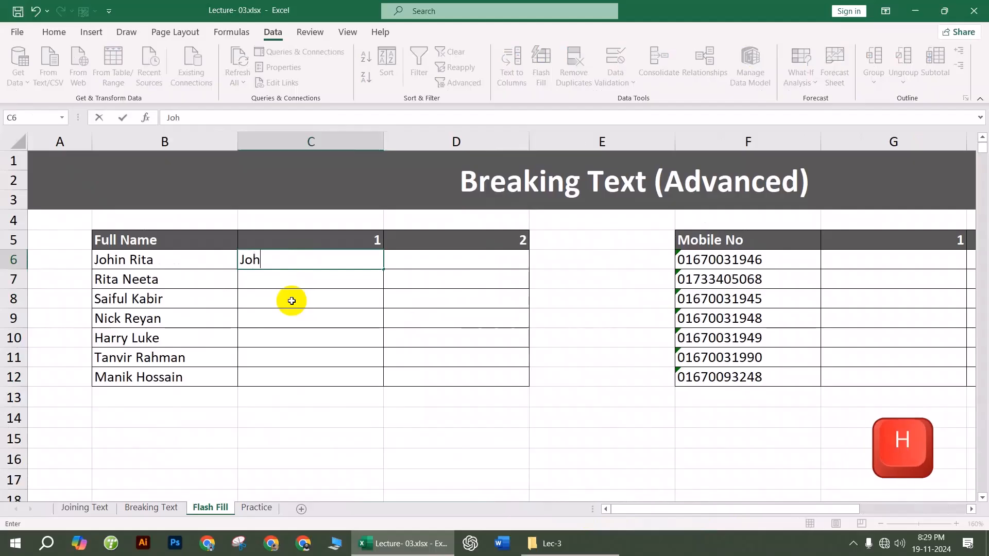
{"action": "key", "text": "BackSpace"}
{"action": "key", "text": "BackSpace"}
{"action": "key", "text": "BackSpace"}
{"action": "key", "text": "BackSpace"}
{"action": "key", "text": "BackSpace"}
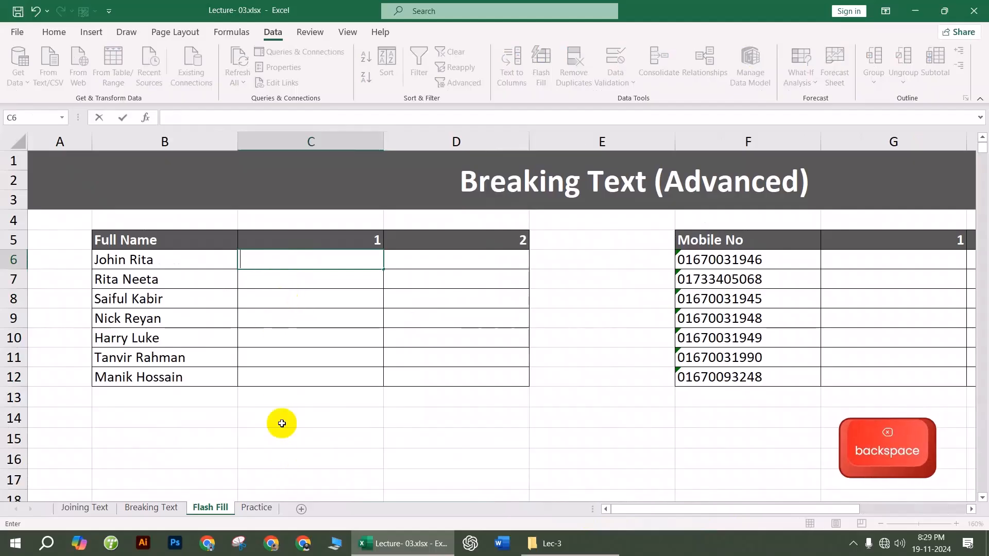
{"action": "left_click", "coordinate": [281, 424]}
Step: Enter the example first name 'Johin' in C6 and Flash Fill C7:C12
{"action": "left_click", "coordinate": [94, 255]}
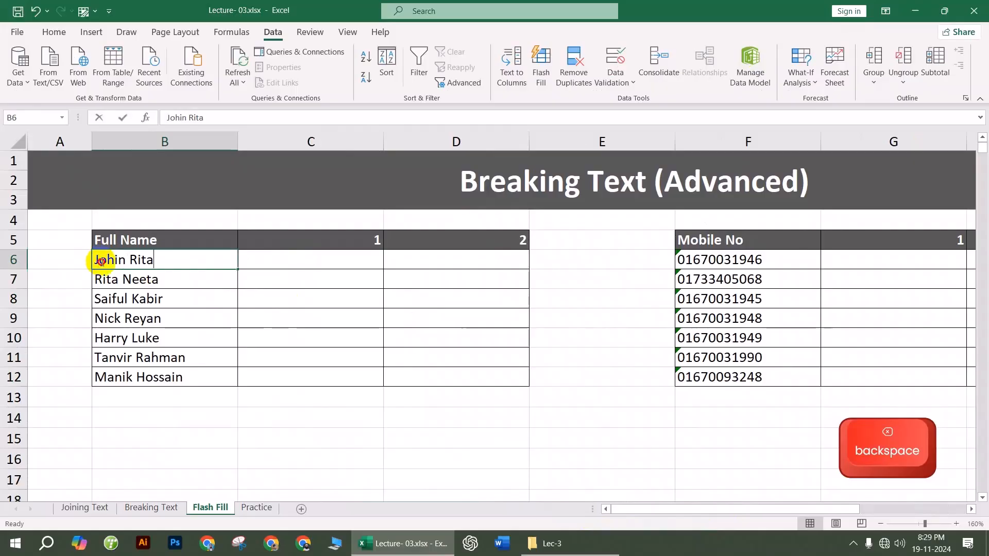
{"action": "double_click", "coordinate": [101, 260]}
{"action": "type", "text": "j"}
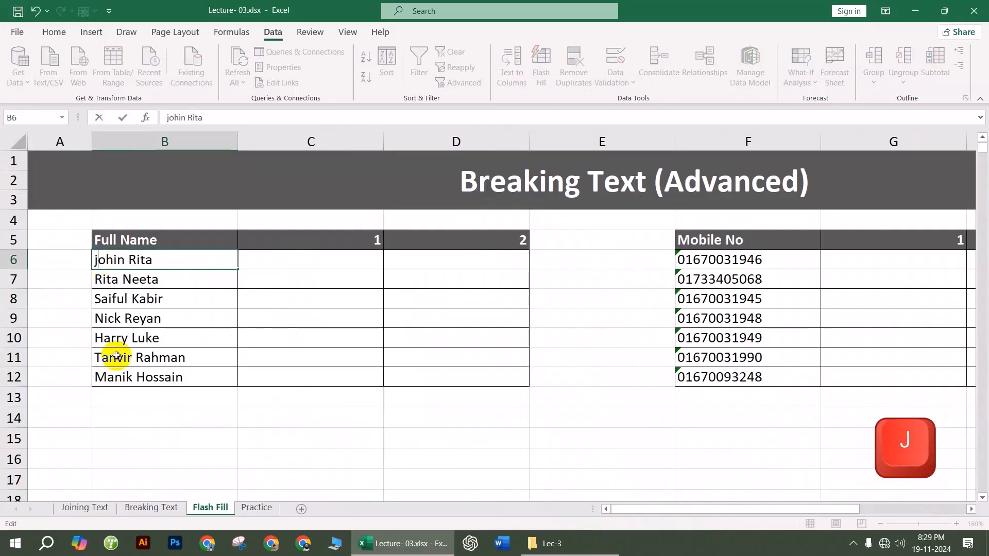
{"action": "left_click", "coordinate": [311, 262]}
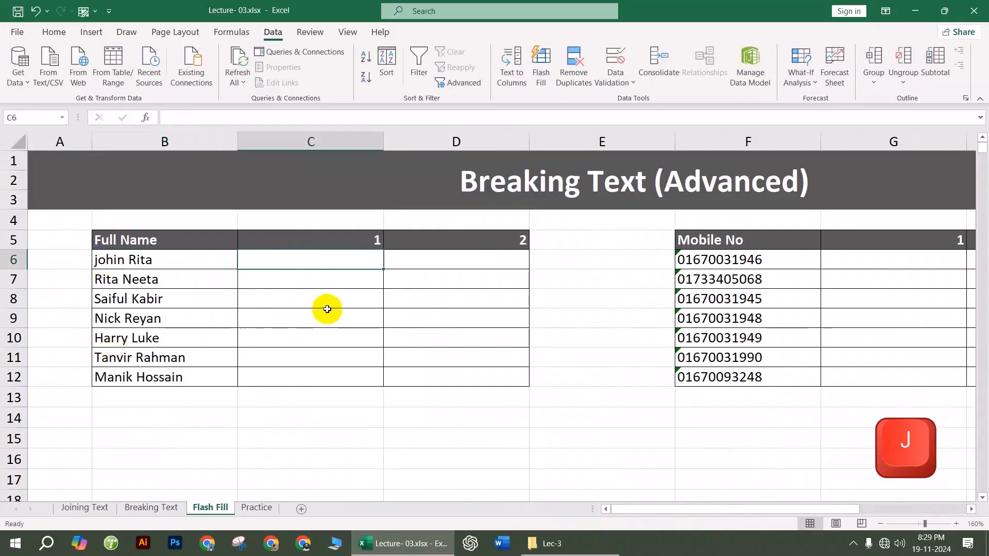
{"action": "type", "text": "Johin"}
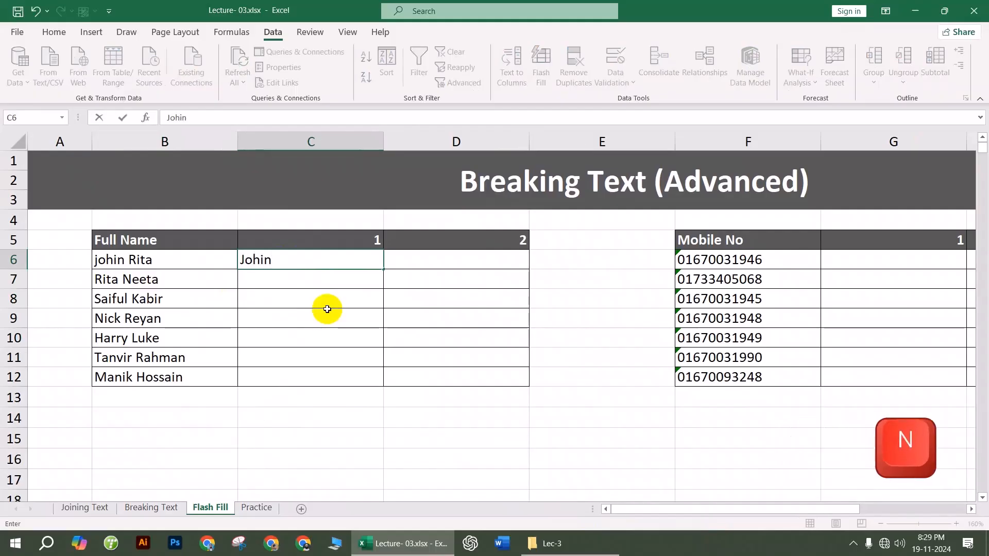
{"action": "left_click", "coordinate": [327, 309]}
{"action": "left_click", "coordinate": [308, 262]}
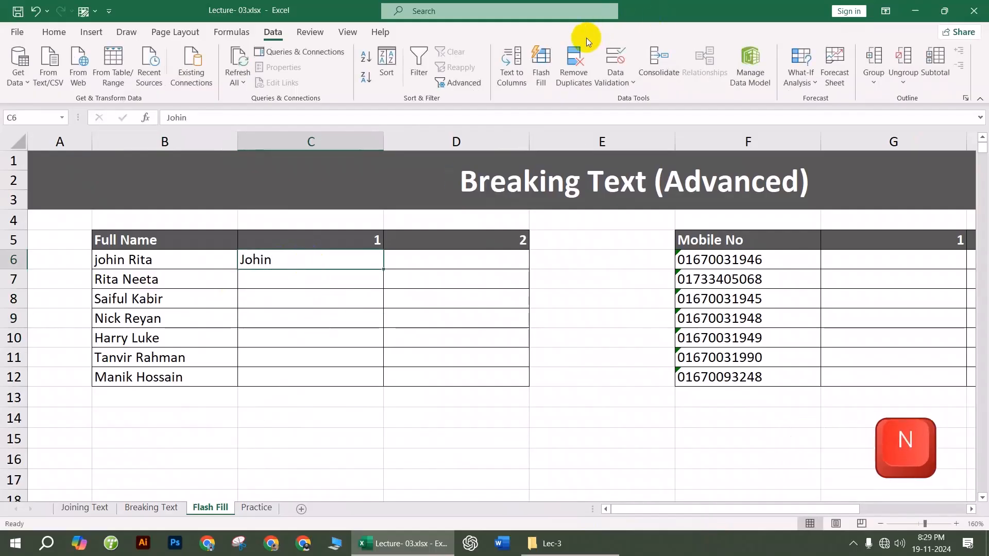
{"action": "left_click", "coordinate": [541, 62]}
{"action": "left_click", "coordinate": [326, 337]}
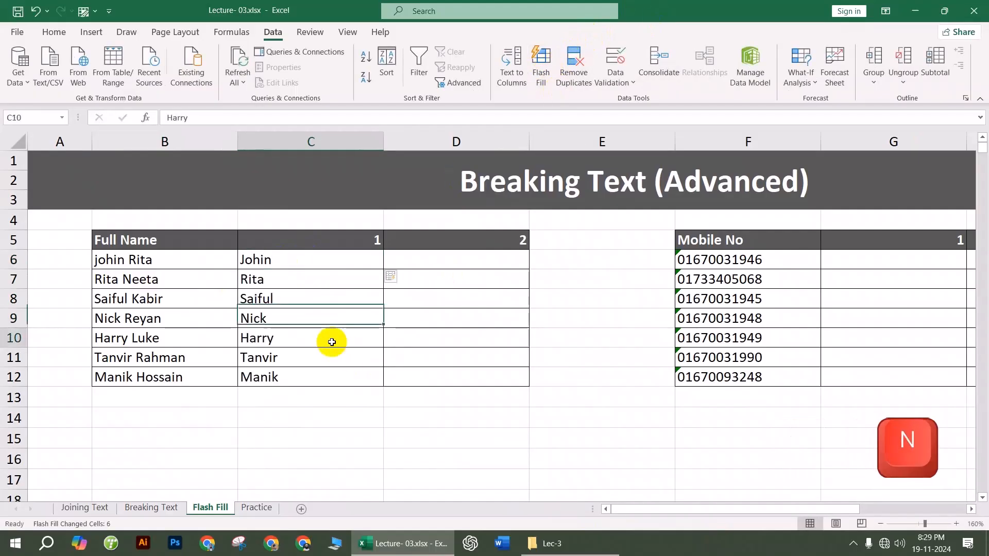
Step: Enter the surname 'Rita' in D6 and Flash Fill surnames through Hossain in D7:D12
{"action": "left_click", "coordinate": [444, 264]}
{"action": "type", "text": "Rit"}
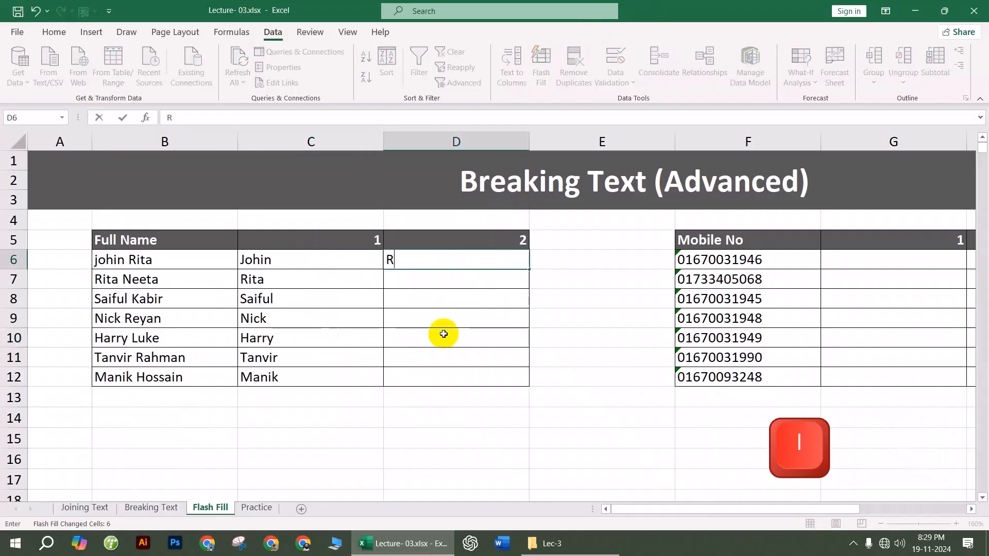
{"action": "left_click", "coordinate": [419, 258]}
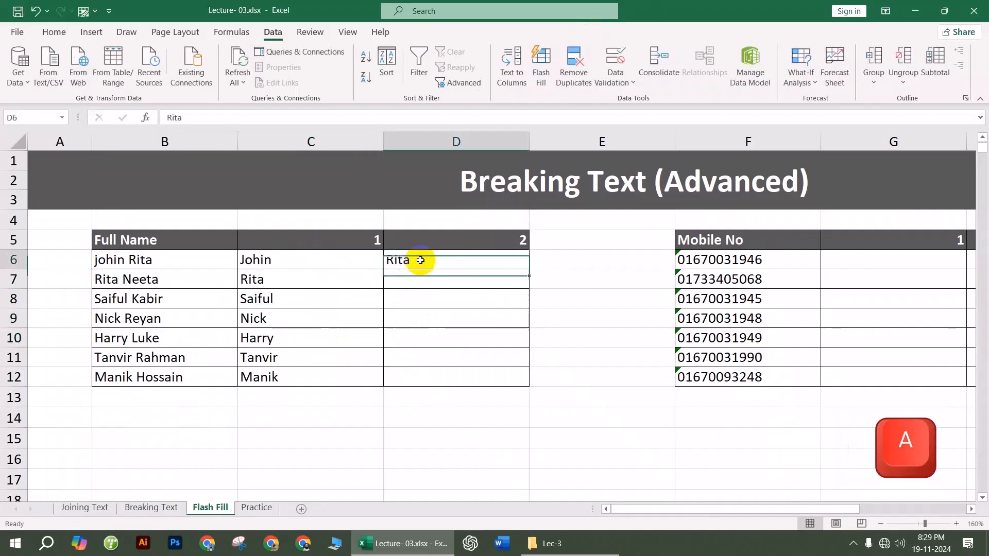
{"action": "left_click", "coordinate": [541, 64]}
{"action": "left_click", "coordinate": [584, 316]}
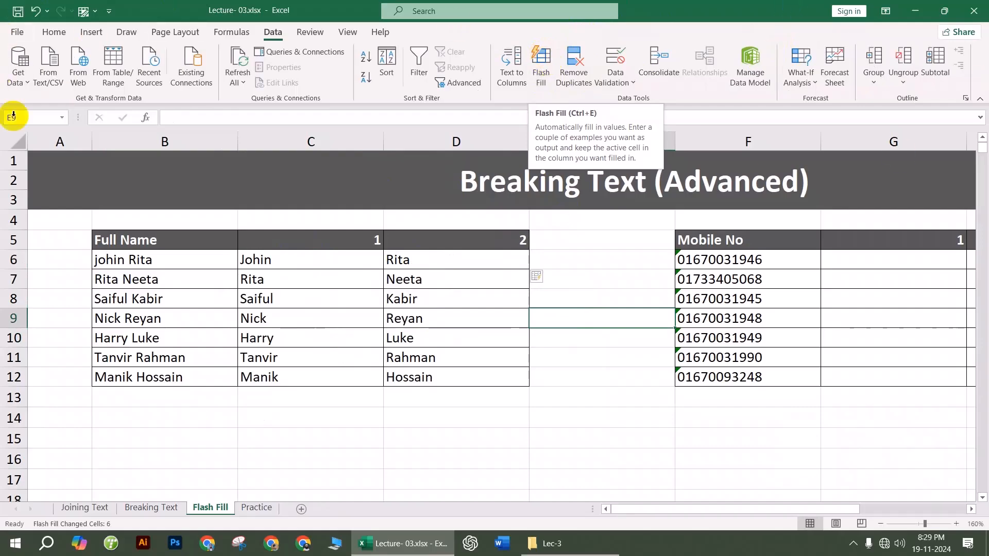
Step: Review the mobile numbers in F6:F12 and try a first entry in G6
{"action": "left_click", "coordinate": [653, 394]}
{"action": "left_click_drag", "start_coordinate": [635, 512], "coordinate": [721, 512]}
{"action": "left_click", "coordinate": [591, 437]}
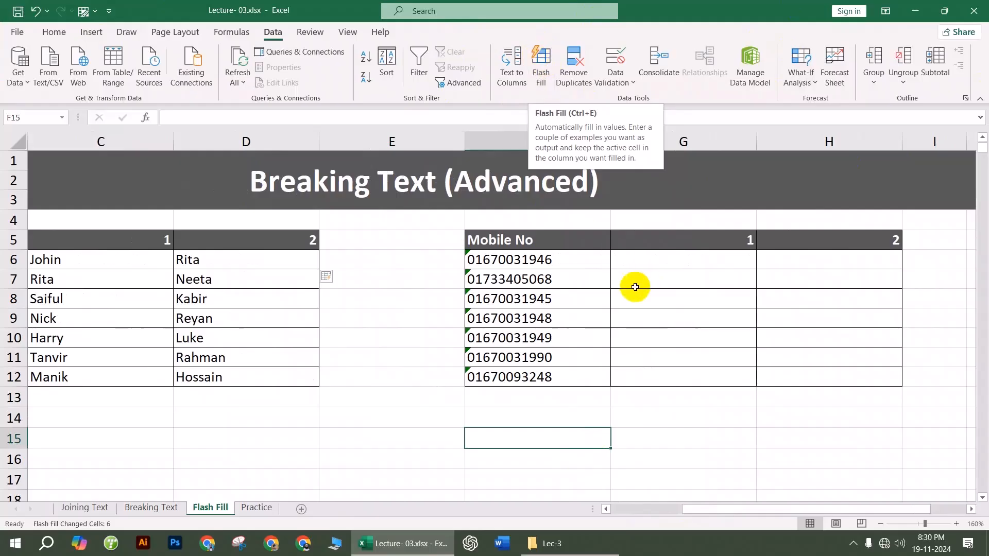
{"action": "left_click", "coordinate": [528, 263]}
{"action": "left_click_drag", "start_coordinate": [527, 262], "coordinate": [536, 376]}
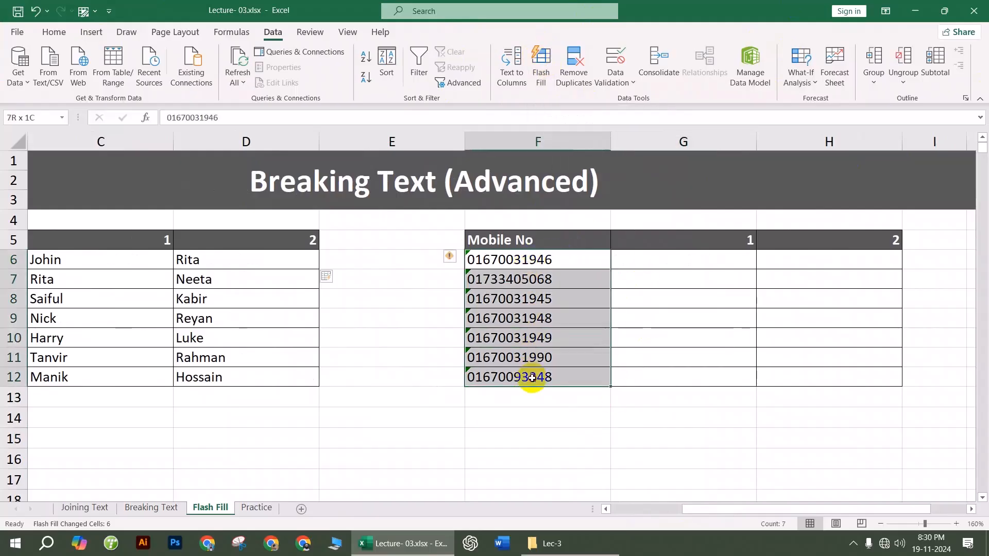
{"action": "left_click", "coordinate": [648, 341]}
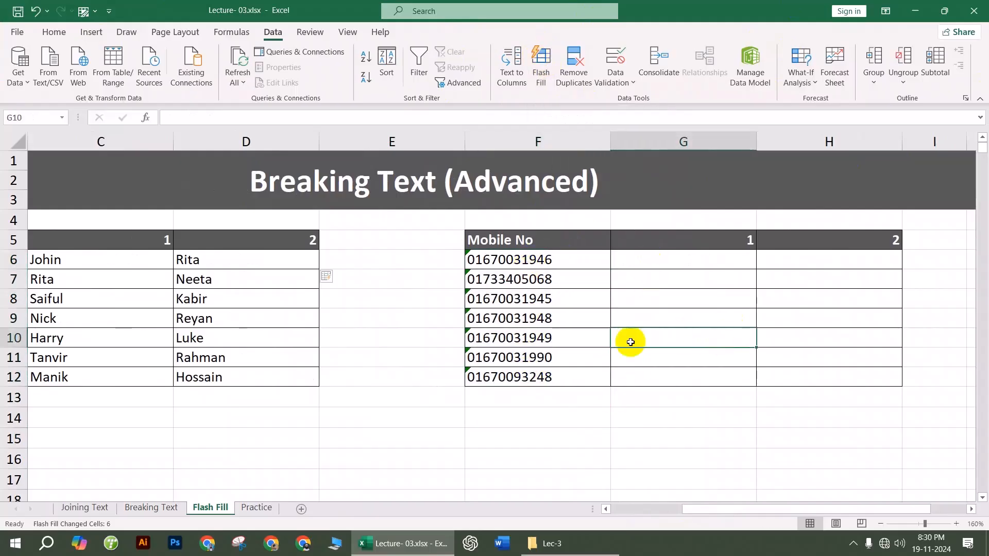
{"action": "left_click", "coordinate": [648, 257]}
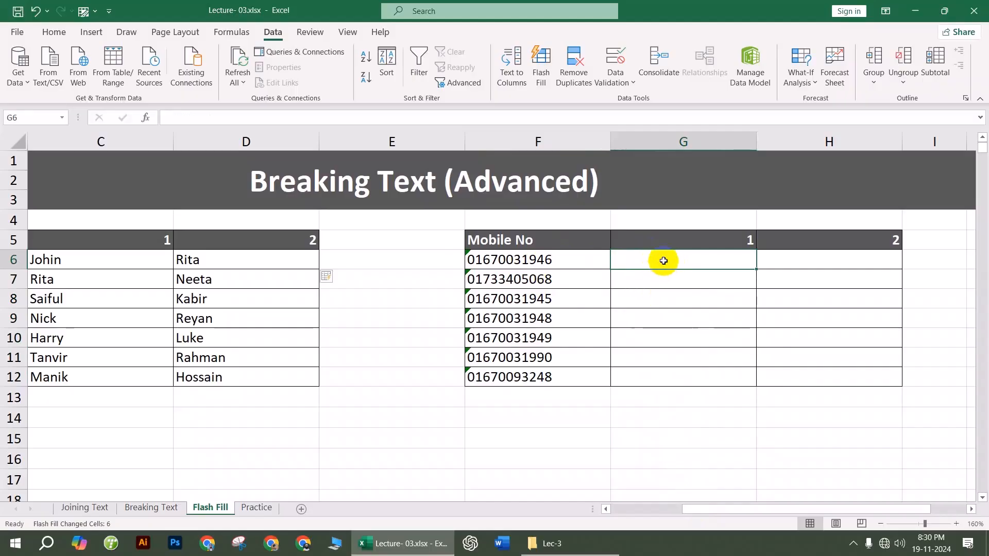
{"action": "type", "text": "0"}
{"action": "left_click", "coordinate": [703, 334]}
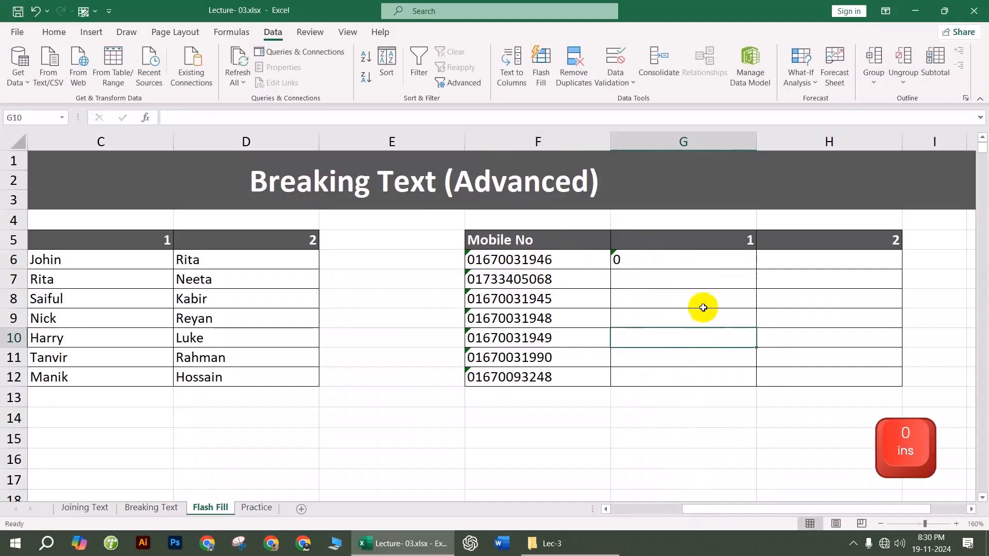
{"action": "left_click", "coordinate": [665, 260]}
Step: Format G6:H12 as Text so leading zeros are kept
{"action": "left_click_drag", "start_coordinate": [666, 259], "coordinate": [798, 374]}
{"action": "right_click", "coordinate": [799, 376]}
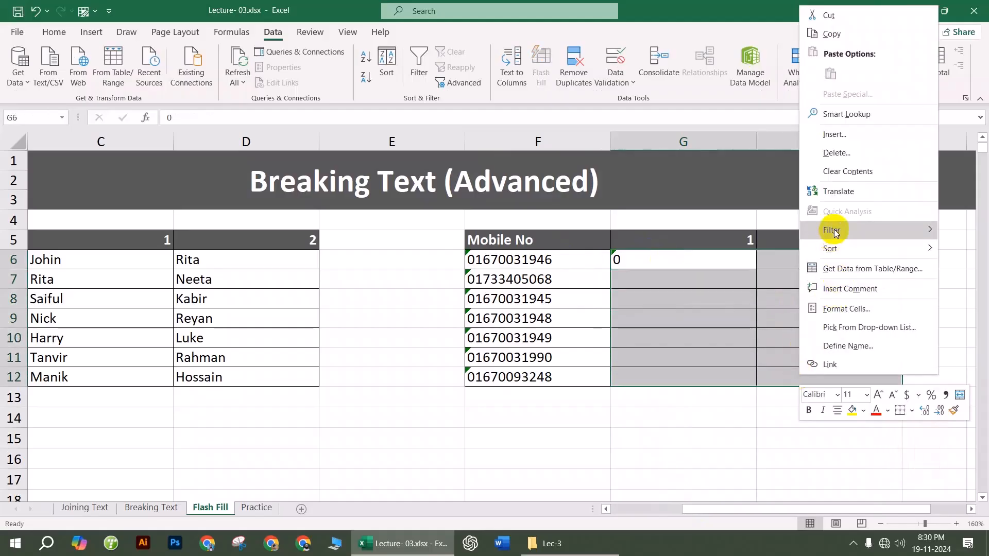
{"action": "key", "text": "Escape"}
{"action": "key", "text": "ctrl+1"}
{"action": "left_click", "coordinate": [661, 281]}
{"action": "left_click", "coordinate": [881, 446]}
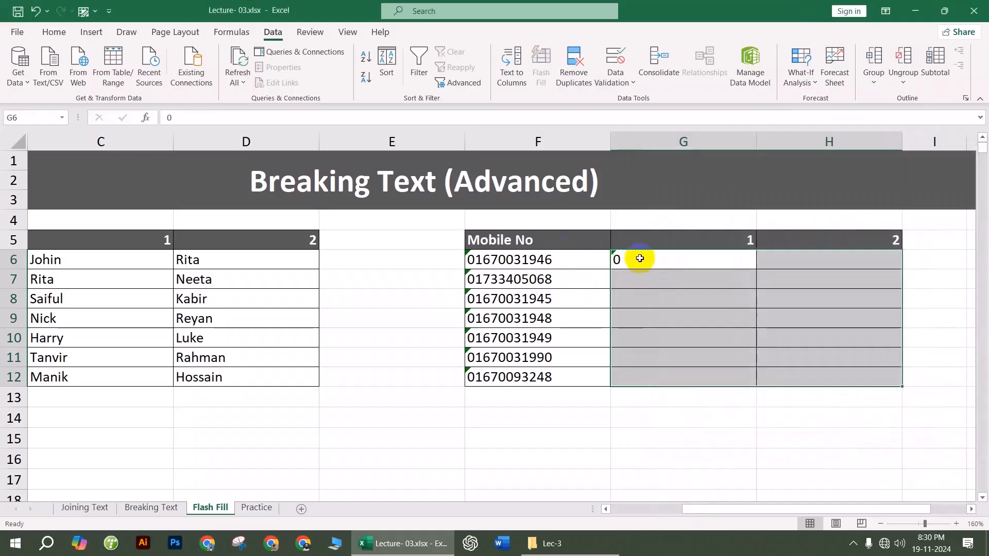
Step: Enter 01670 in G6 and Flash Fill the 5-digit prefixes into G7:G12
{"action": "left_click", "coordinate": [635, 260]}
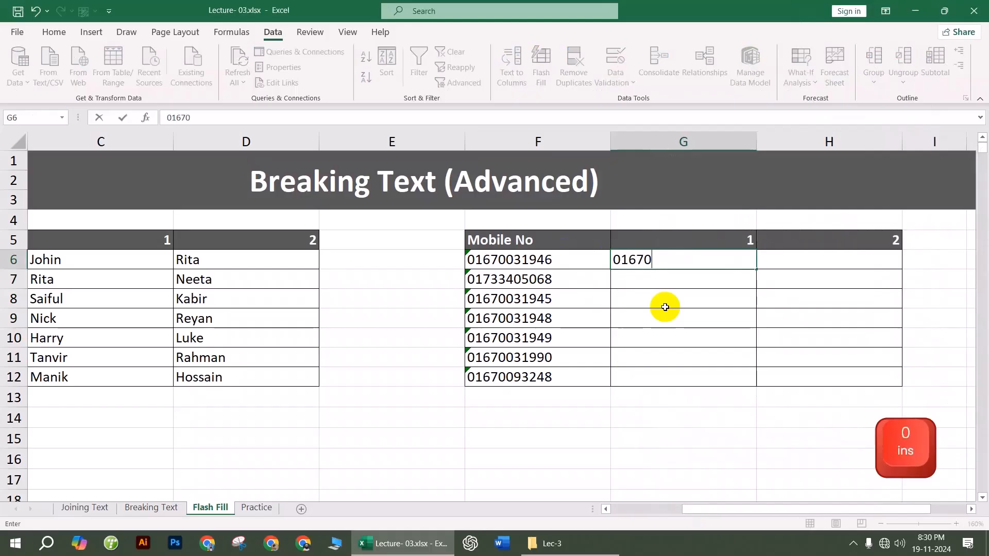
{"action": "left_click", "coordinate": [673, 261]}
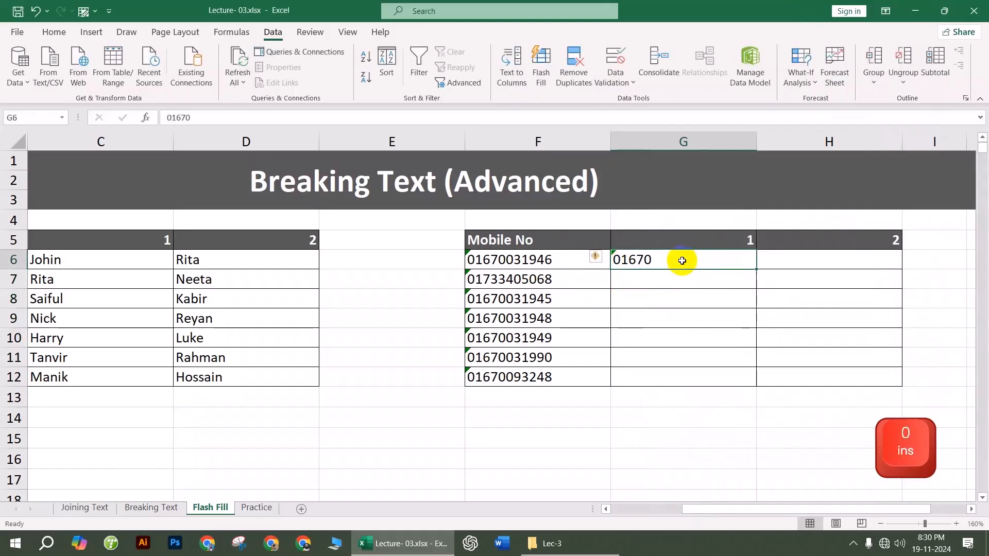
{"action": "left_click", "coordinate": [542, 69]}
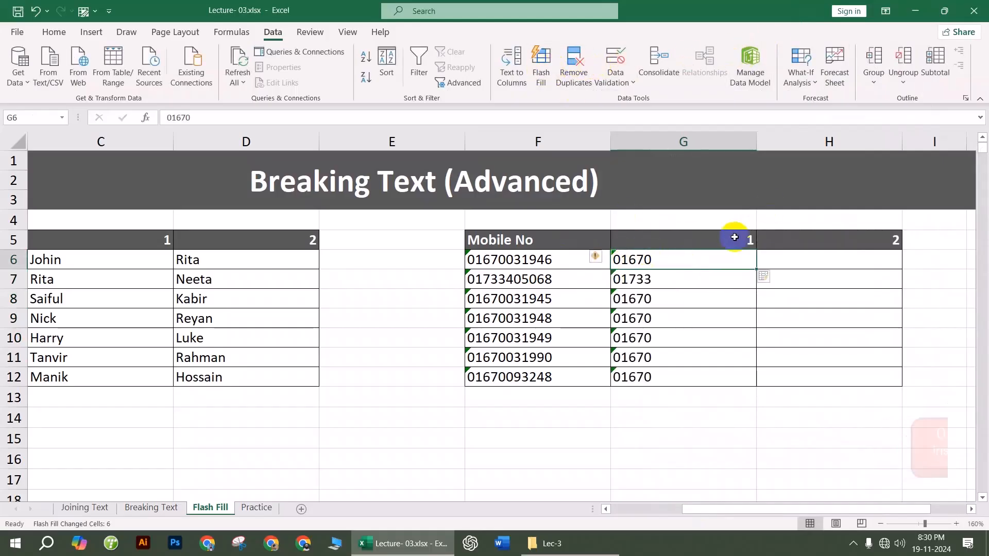
Step: Enter 031946 in H6, Flash Fill the remaining digits, and go to the Practice sheet
{"action": "left_click", "coordinate": [805, 257]}
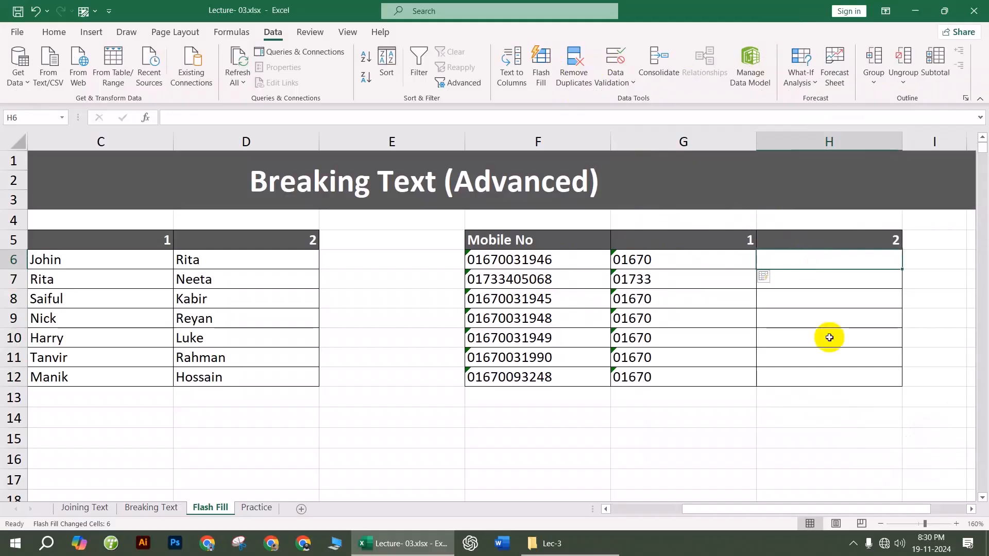
{"action": "type", "text": "031946"}
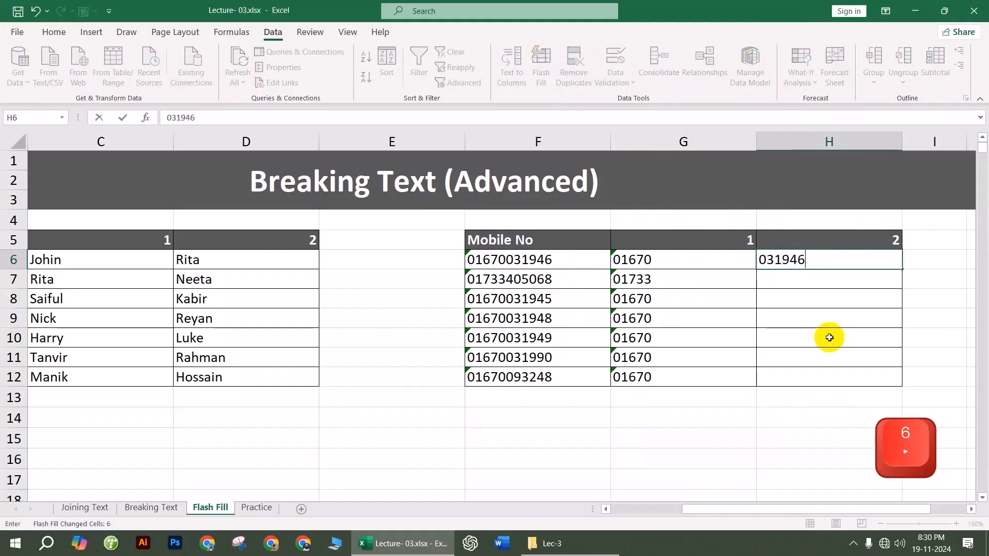
{"action": "left_click", "coordinate": [829, 338]}
{"action": "left_click", "coordinate": [817, 255]}
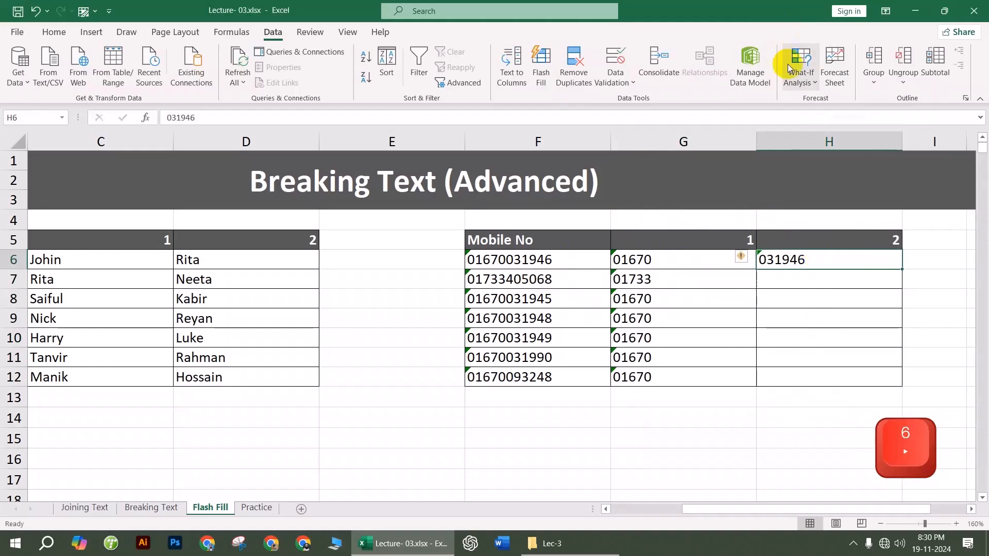
{"action": "left_click", "coordinate": [541, 69]}
{"action": "left_click", "coordinate": [678, 420]}
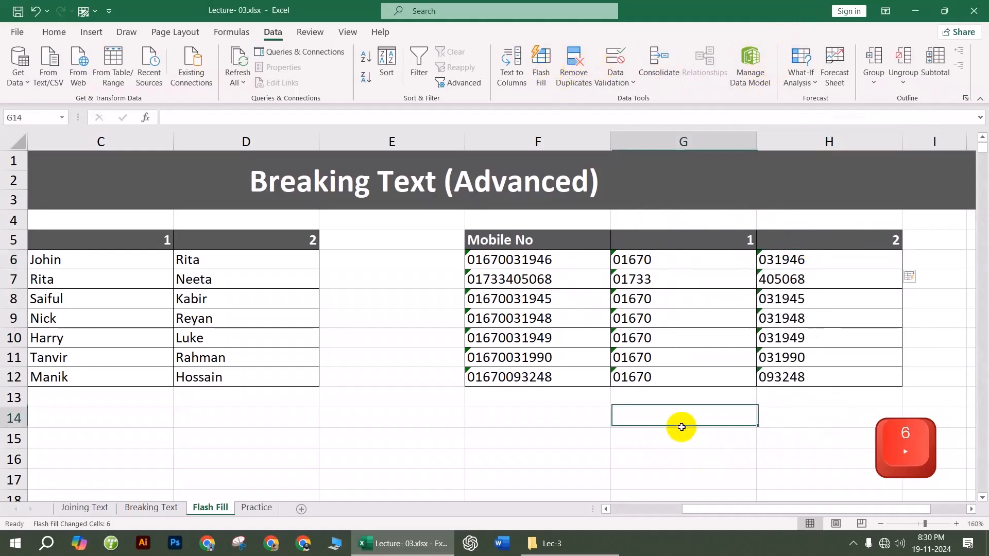
{"action": "left_click", "coordinate": [256, 507]}
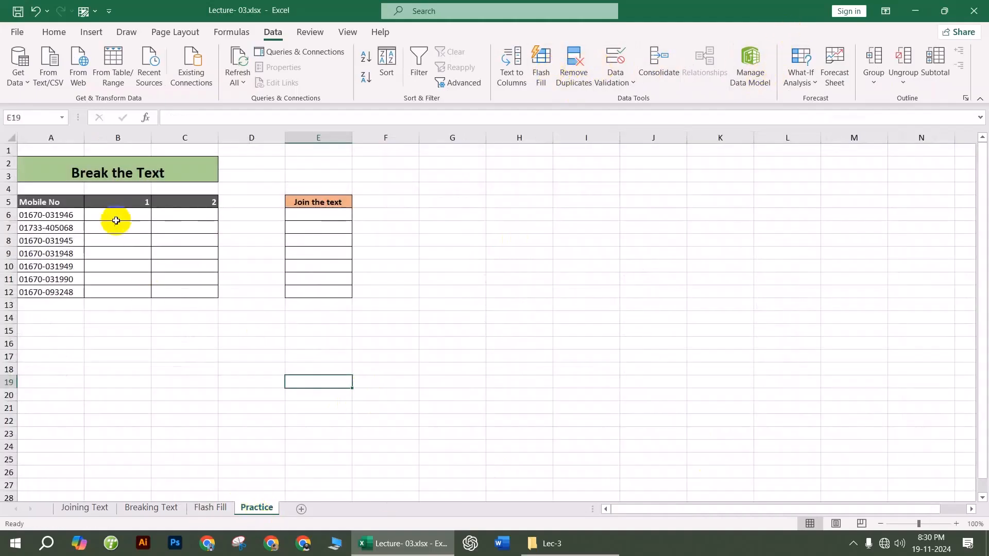
Step: Inspect the hyphenated mobile numbers in column A of the Practice sheet
{"action": "left_click", "coordinate": [116, 215]}
{"action": "left_click", "coordinate": [79, 254]}
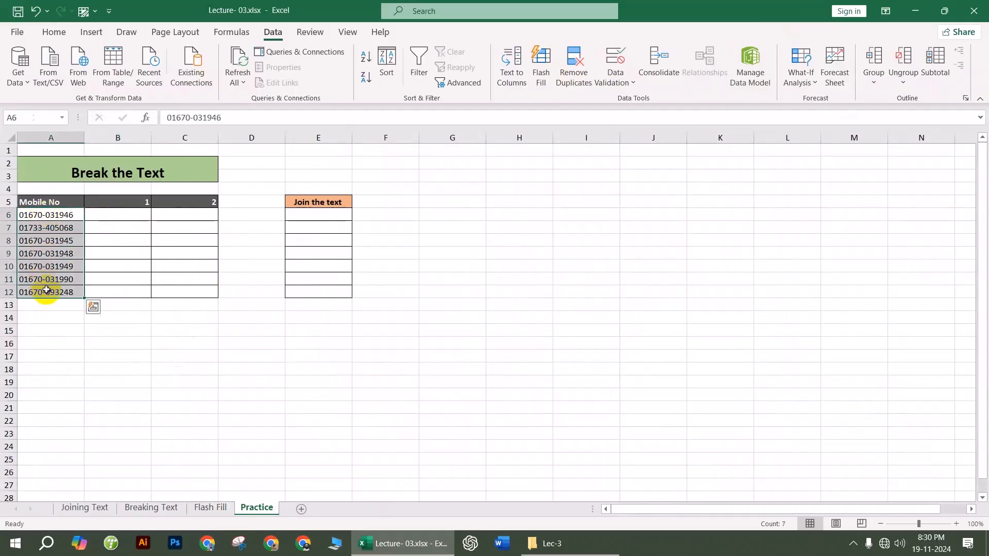
{"action": "left_click", "coordinate": [223, 368]}
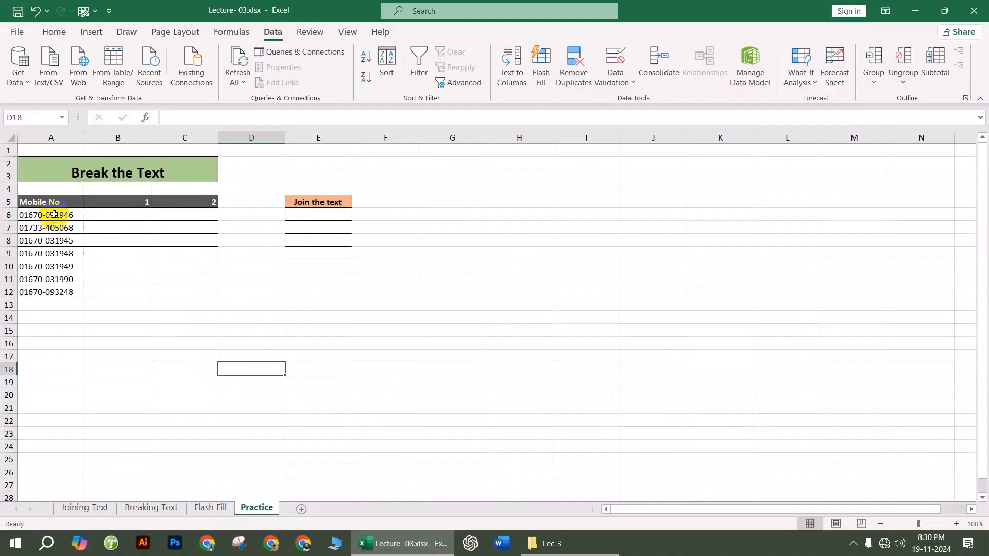
{"action": "left_click", "coordinate": [253, 241]}
{"action": "left_click", "coordinate": [293, 476]}
Step: Close the workbook without saving and open the Lec-4 folder under Basic
{"action": "left_click", "coordinate": [973, 10]}
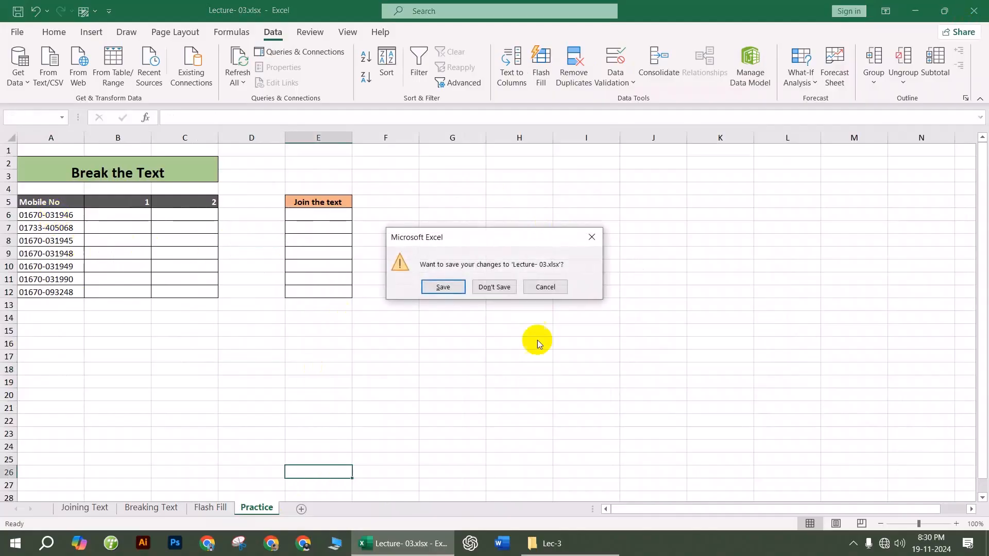
{"action": "left_click", "coordinate": [499, 287]}
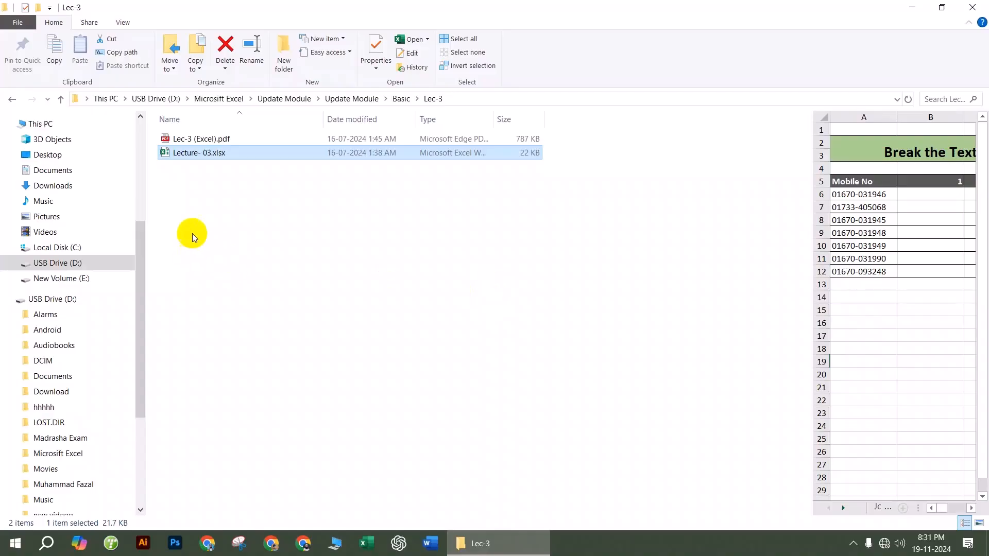
{"action": "left_click", "coordinate": [12, 99]}
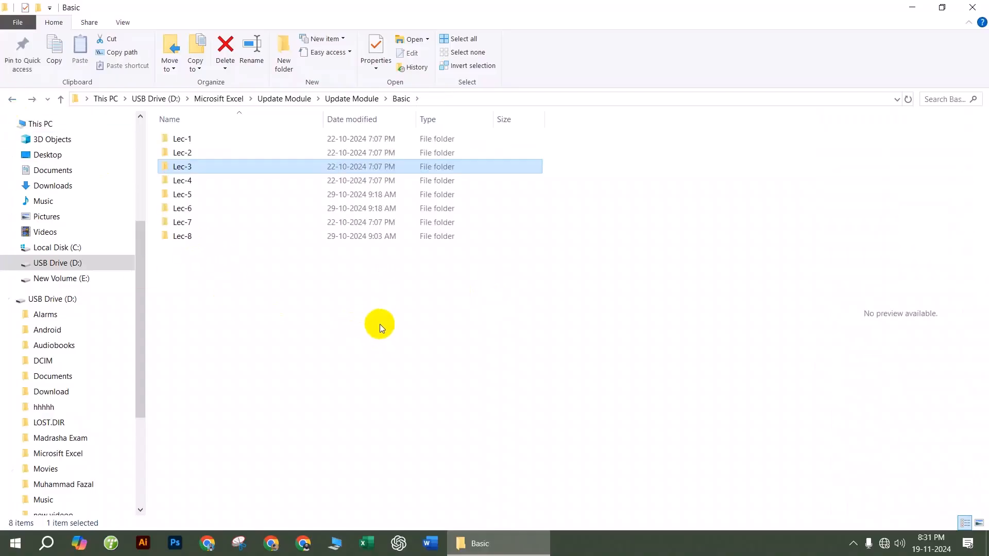
{"action": "double_click", "coordinate": [209, 181]}
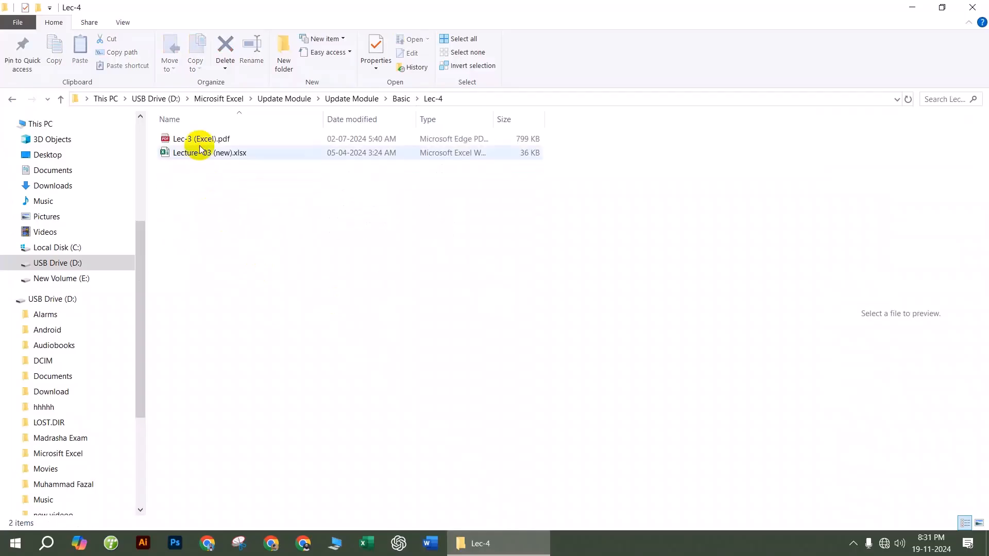
Step: Open Lecture- 03 (new).xlsx and fill C2:E2 with AVERAGE of Units, Sales and COGS
{"action": "double_click", "coordinate": [214, 156]}
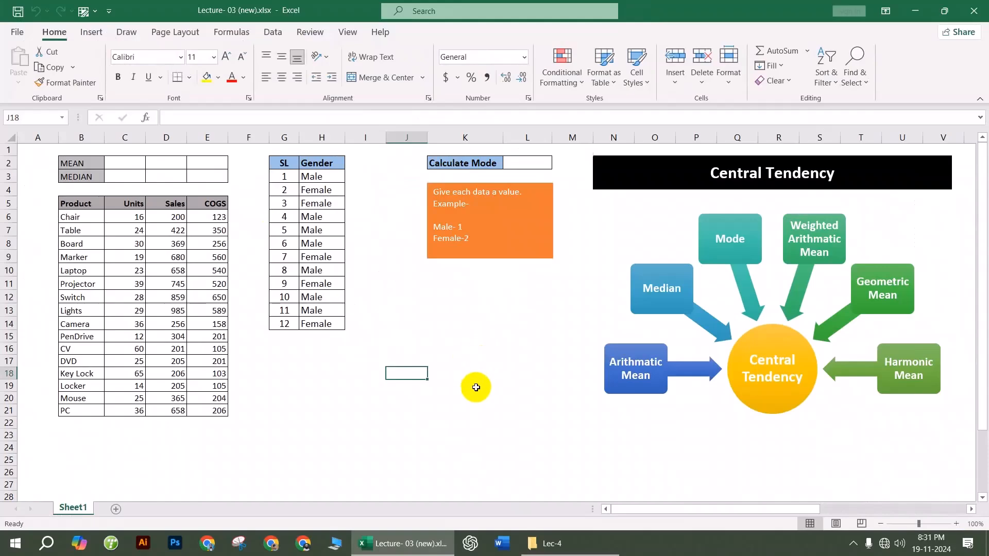
{"action": "left_click", "coordinate": [128, 165]}
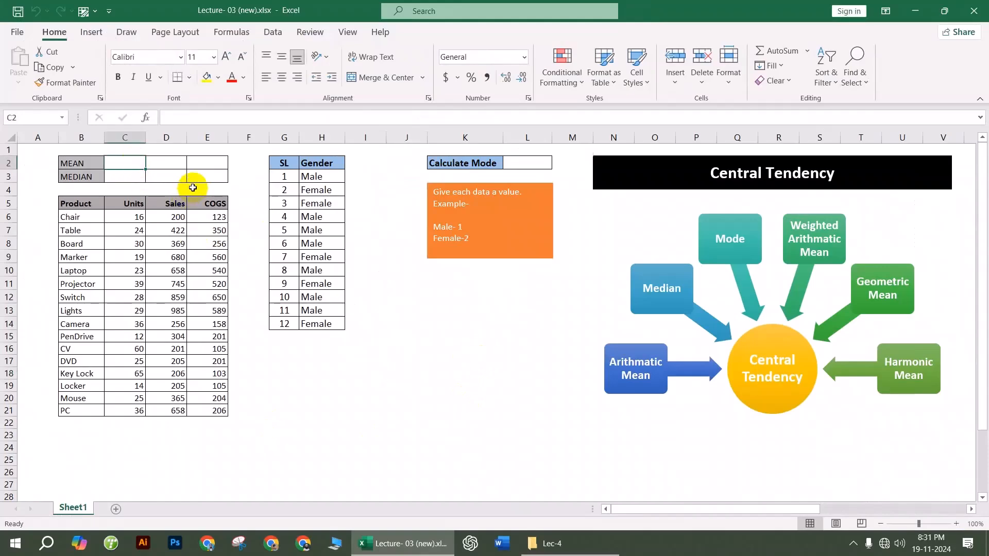
{"action": "type", "text": "=aver"}
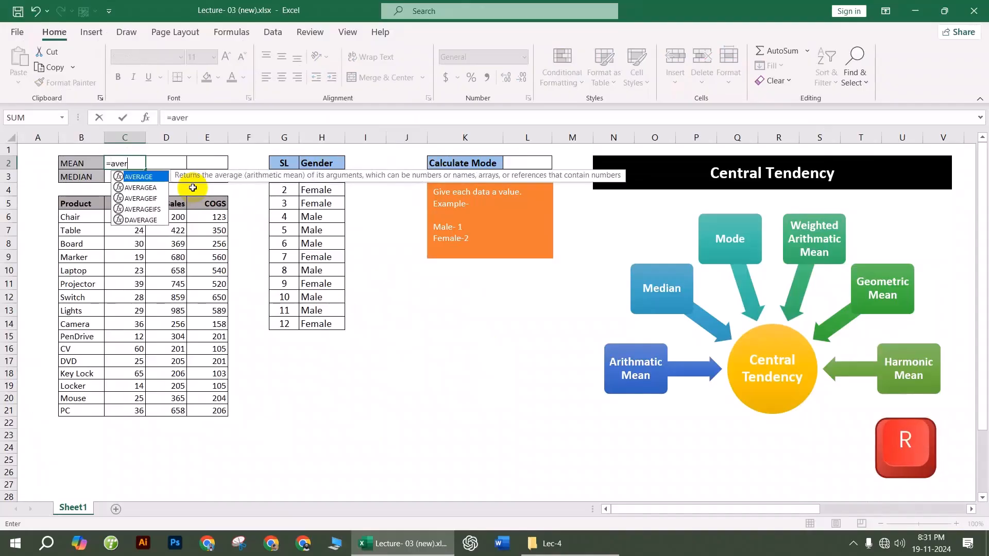
{"action": "key", "text": "Tab"}
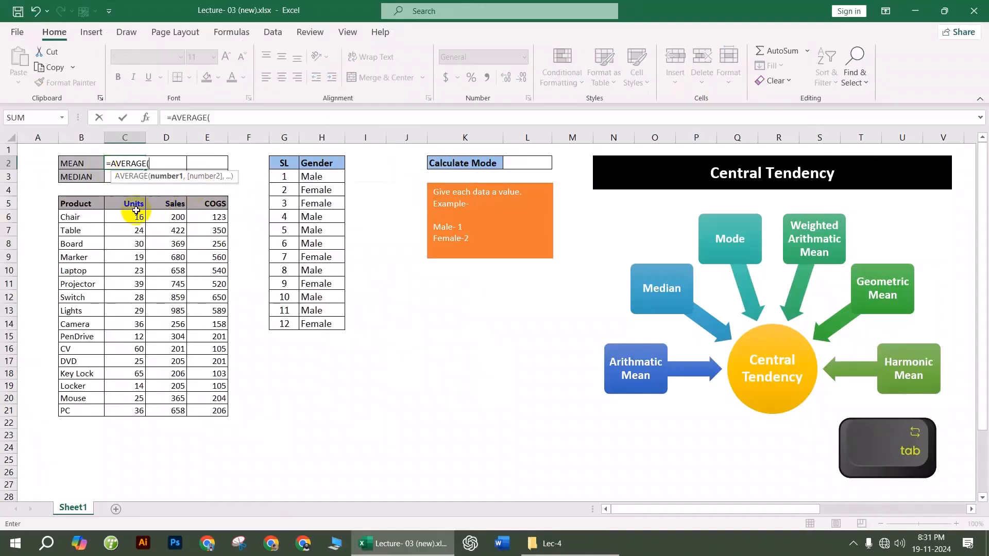
{"action": "left_click", "coordinate": [135, 218]}
{"action": "key", "text": "ctrl+shift+Down"}
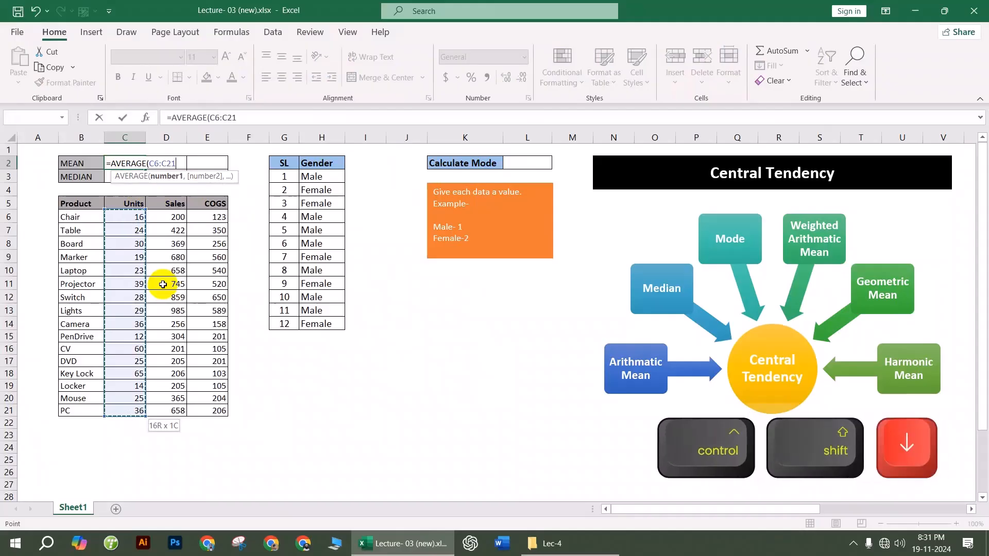
{"action": "key", "text": "Return"}
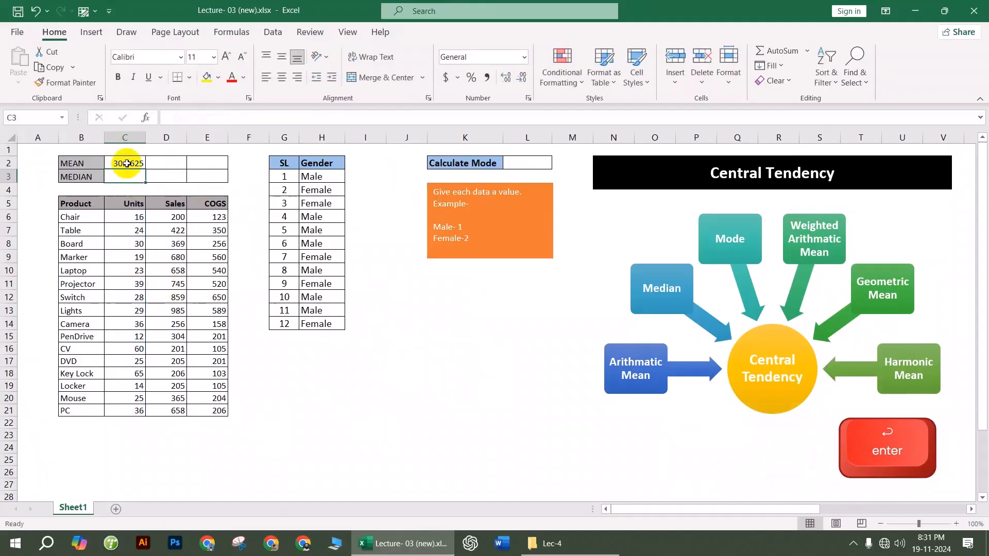
{"action": "left_click", "coordinate": [127, 163]}
{"action": "left_click_drag", "start_coordinate": [145, 167], "coordinate": [208, 163]}
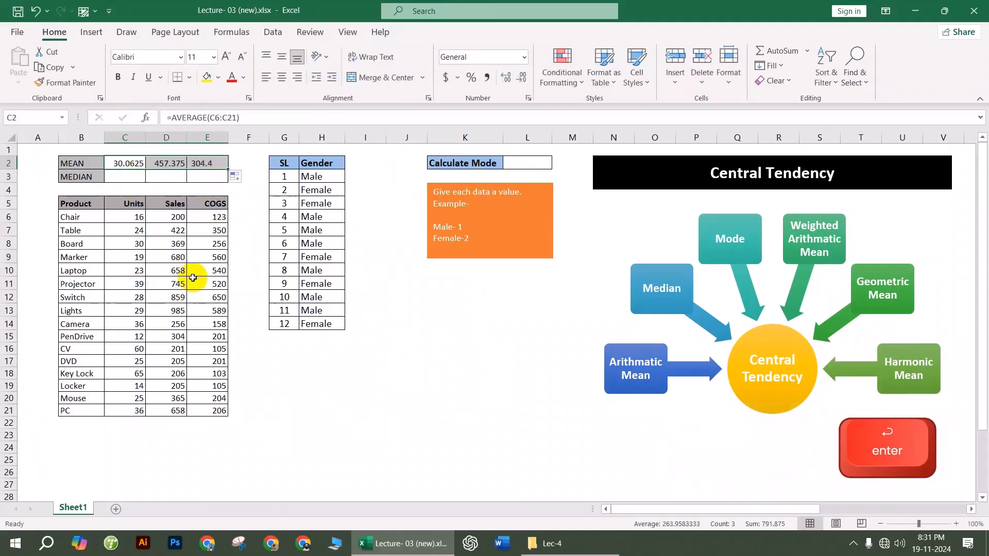
Step: Change the Lights COGS value in E13 to 5454589
{"action": "left_click", "coordinate": [206, 284]}
{"action": "left_click", "coordinate": [125, 177]}
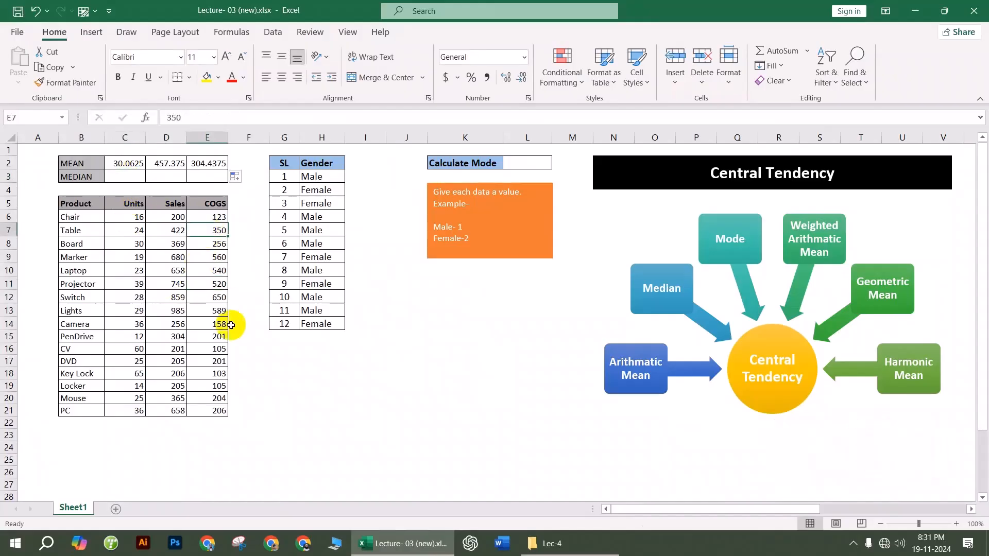
{"action": "double_click", "coordinate": [220, 312]}
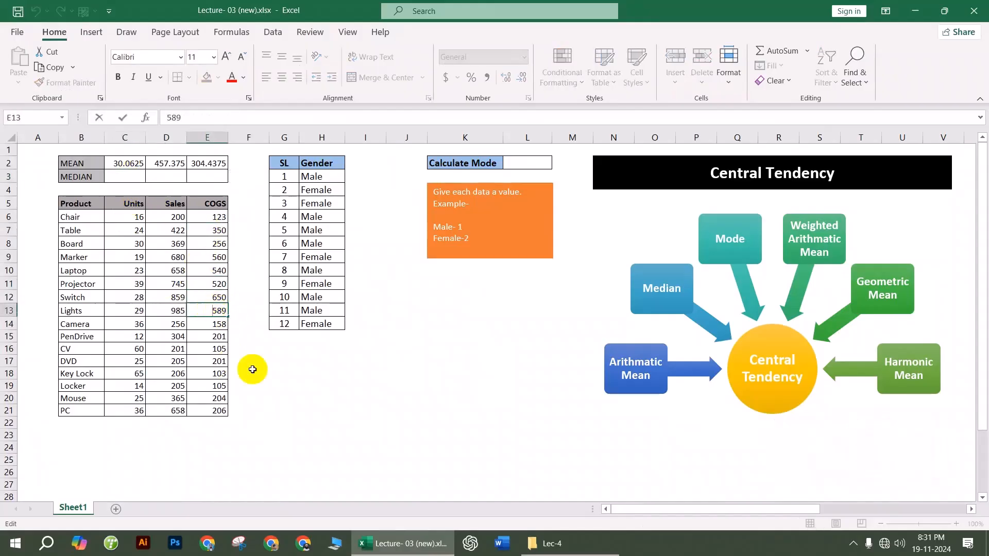
{"action": "type", "text": "5454"}
{"action": "left_click", "coordinate": [252, 369]}
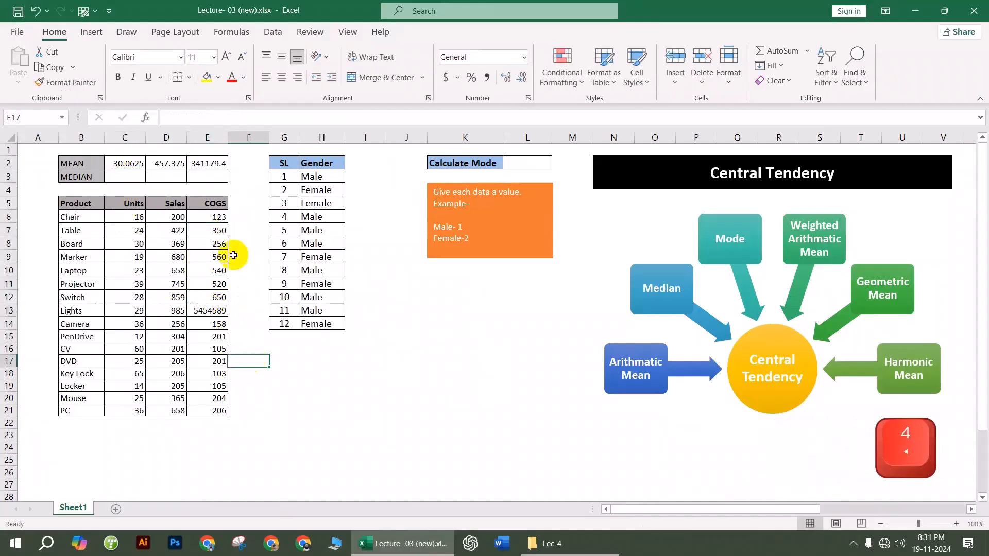
{"action": "left_click", "coordinate": [221, 168]}
Step: Enter a MEDIAN of the COGS values in E3, giving 205
{"action": "left_click", "coordinate": [219, 177]}
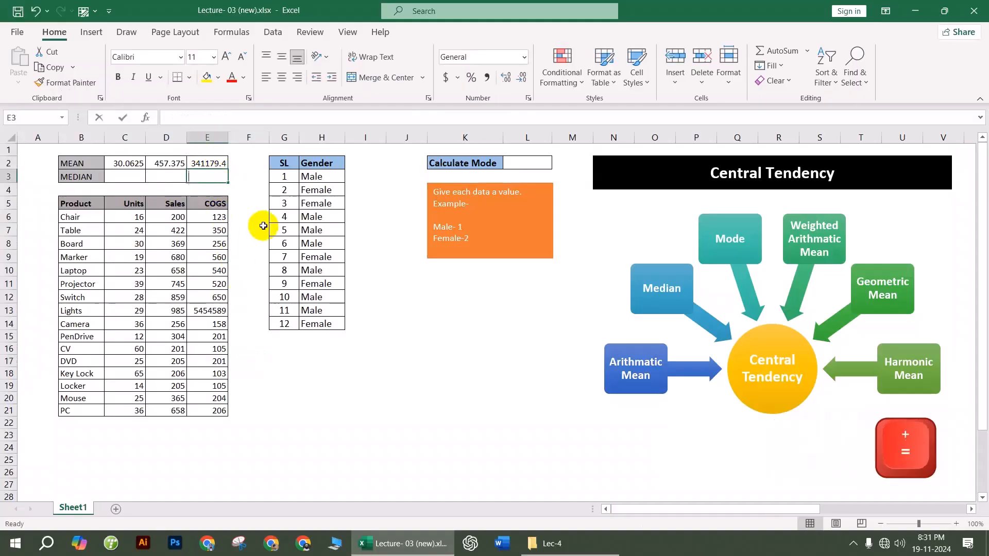
{"action": "type", "text": "=me"}
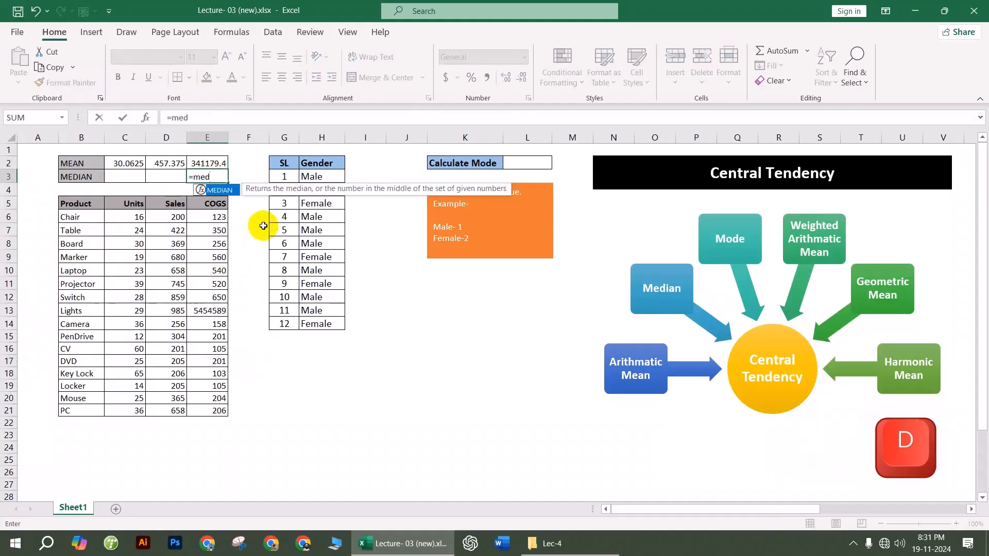
{"action": "type", "text": "d"}
{"action": "key", "text": "Tab"}
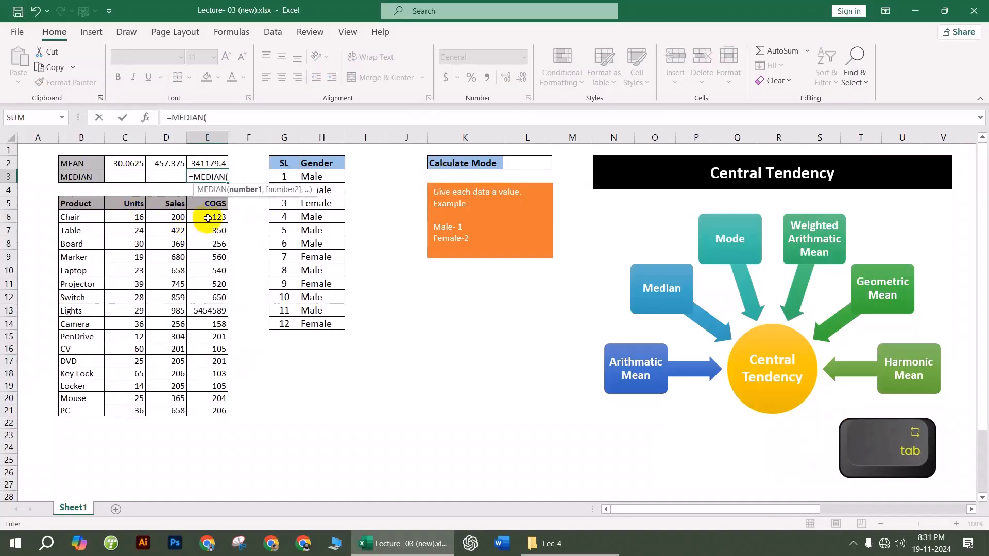
{"action": "left_click_drag", "start_coordinate": [209, 217], "coordinate": [210, 397]}
{"action": "key", "text": "Return"}
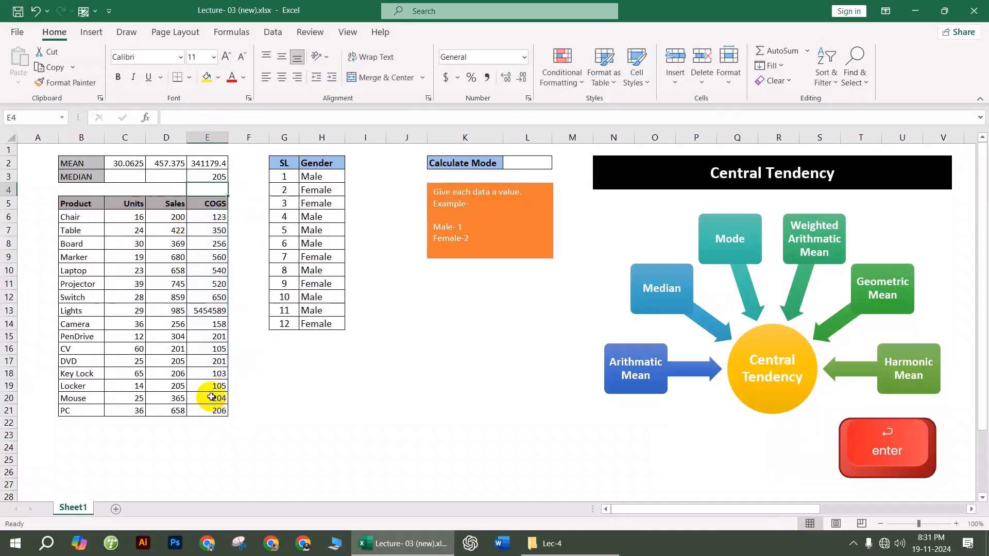
{"action": "left_click", "coordinate": [423, 387]}
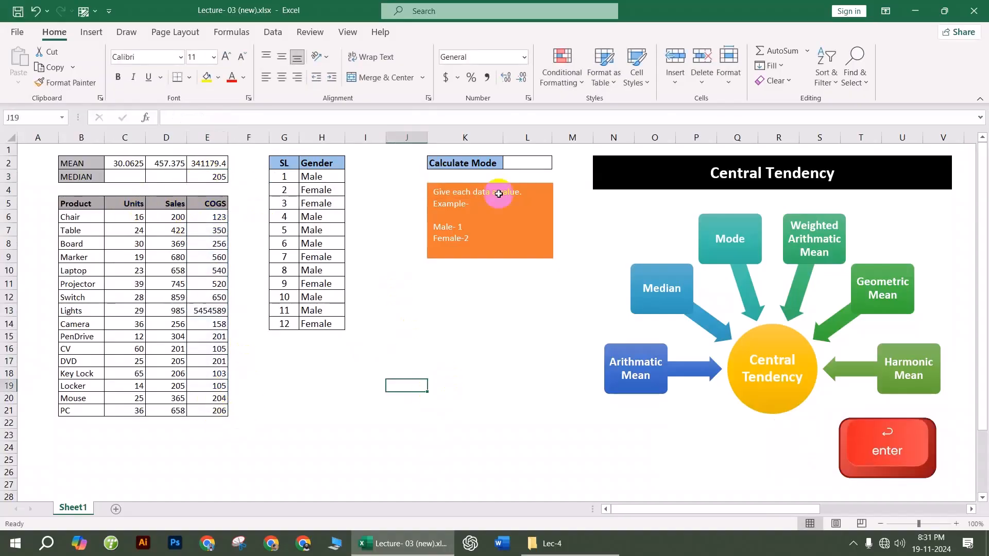
Step: Enter gender codes 1,2,2,1,1,1,2,1,2,1,1,2 into I3:I14 beside the Gender list
{"action": "left_click", "coordinate": [524, 163]}
{"action": "left_click", "coordinate": [329, 177]}
{"action": "mouse_move", "coordinate": [317, 189]}
{"action": "left_mouse_down"}
{"action": "mouse_move", "coordinate": [327, 328]}
{"action": "mouse_move", "coordinate": [322, 192]}
{"action": "left_mouse_up"}
{"action": "left_click", "coordinate": [366, 190]}
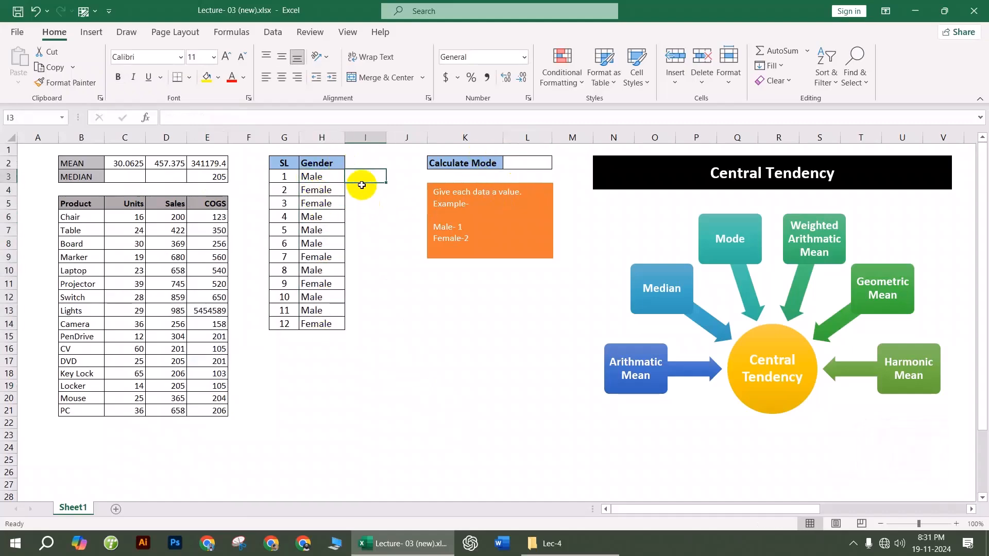
{"action": "left_click", "coordinate": [376, 176]}
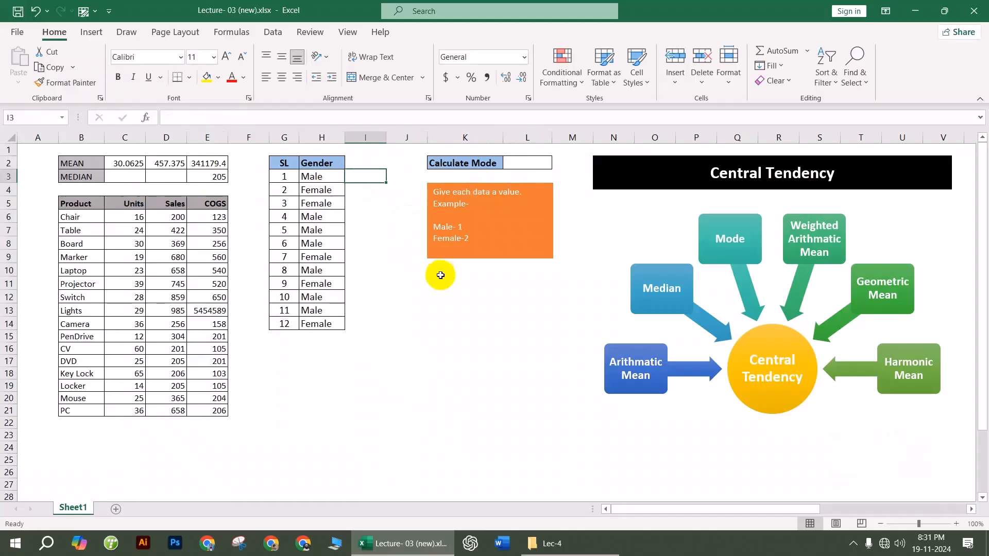
{"action": "type", "text": "1"}
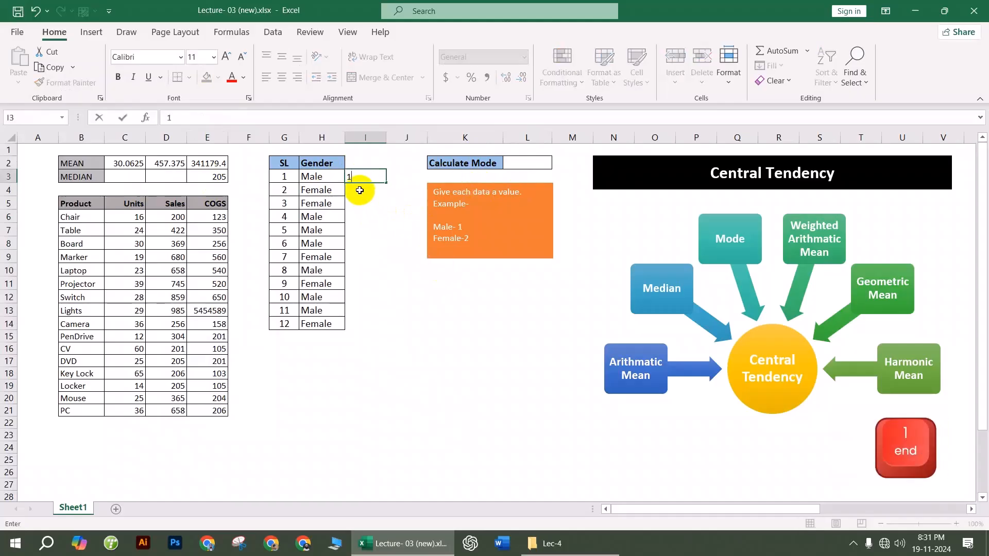
{"action": "left_click", "coordinate": [359, 190]}
{"action": "type", "text": "2"}
{"action": "key", "text": "Down"}
{"action": "type", "text": "2"}
{"action": "key", "text": "Down"}
{"action": "type", "text": "1"}
{"action": "left_click", "coordinate": [368, 230]}
{"action": "type", "text": "1"}
{"action": "left_click", "coordinate": [367, 244]}
{"action": "type", "text": "1"}
{"action": "left_click", "coordinate": [367, 260]}
{"action": "type", "text": "2"}
{"action": "left_click", "coordinate": [371, 275]}
{"action": "type", "text": "1"}
{"action": "left_click", "coordinate": [375, 281]}
{"action": "type", "text": "2"}
{"action": "left_click", "coordinate": [371, 296]}
{"action": "type", "text": "1"}
{"action": "left_click", "coordinate": [370, 309]}
{"action": "type", "text": "1"}
{"action": "left_click", "coordinate": [379, 324]}
{"action": "type", "text": "2"}
{"action": "left_click", "coordinate": [410, 358]}
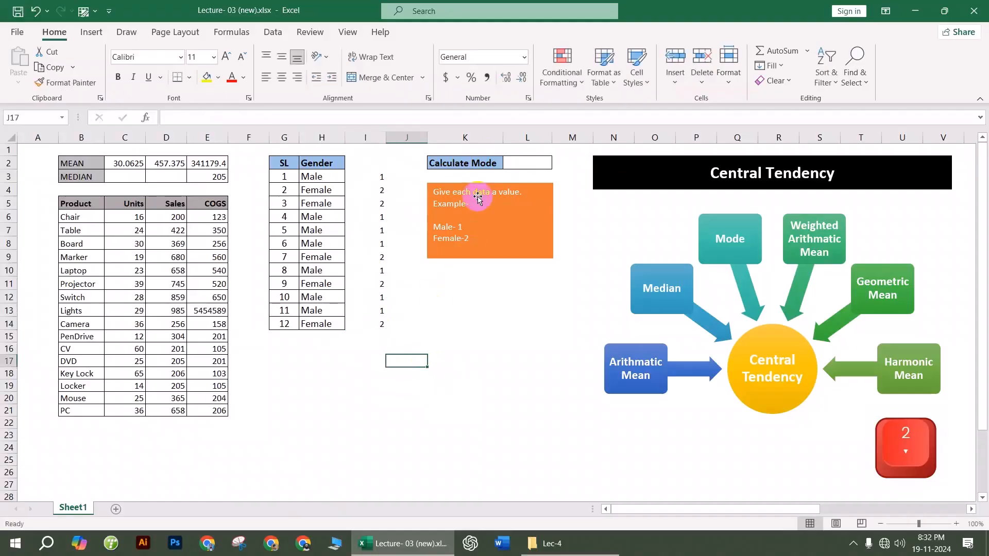
{"action": "left_click", "coordinate": [521, 164]}
Step: Enter =MODE(I3:I14) in L2 to find the most common gender code
{"action": "type", "text": "=mid"}
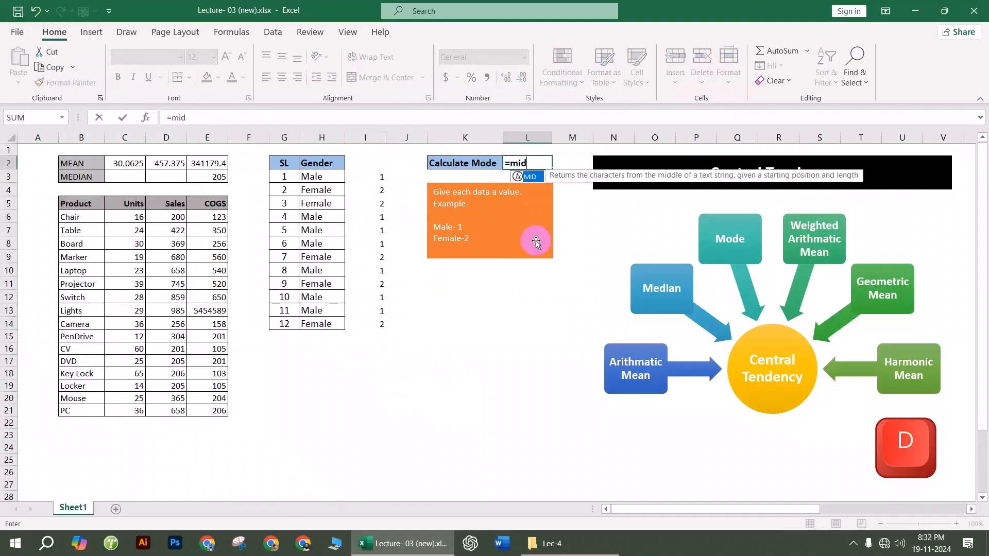
{"action": "key", "text": "BackSpace"}
{"action": "key", "text": "BackSpace"}
{"action": "type", "text": "ode"}
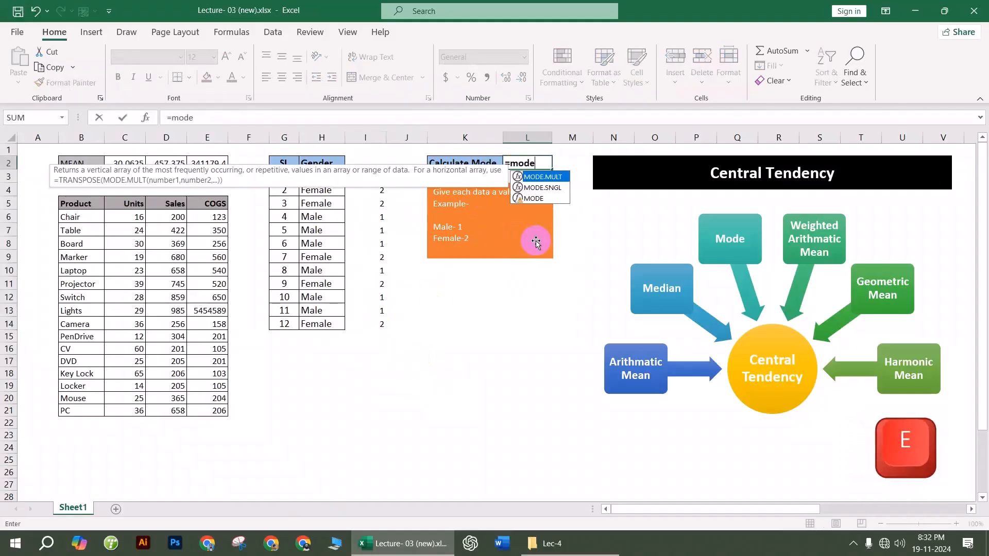
{"action": "double_click", "coordinate": [533, 199]}
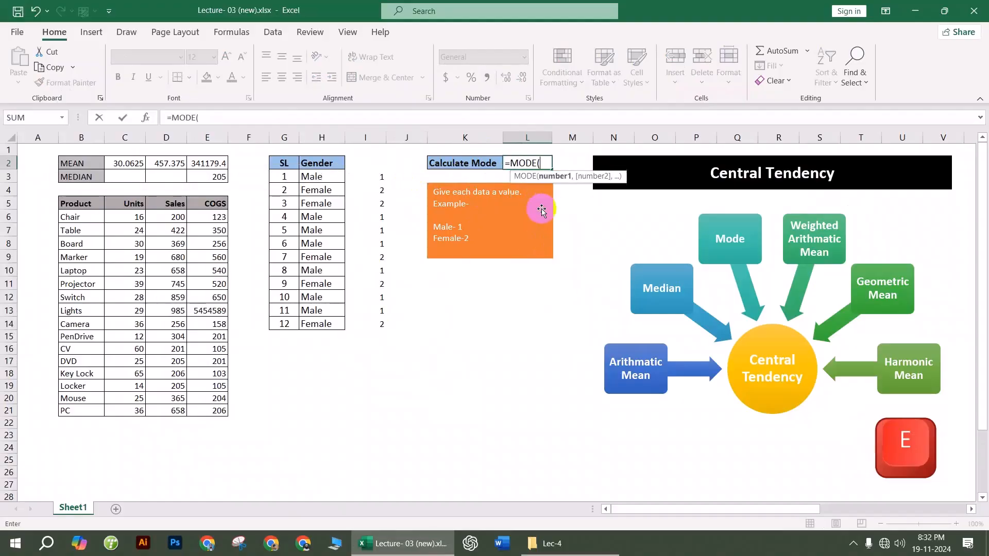
{"action": "left_click_drag", "start_coordinate": [380, 177], "coordinate": [380, 330]}
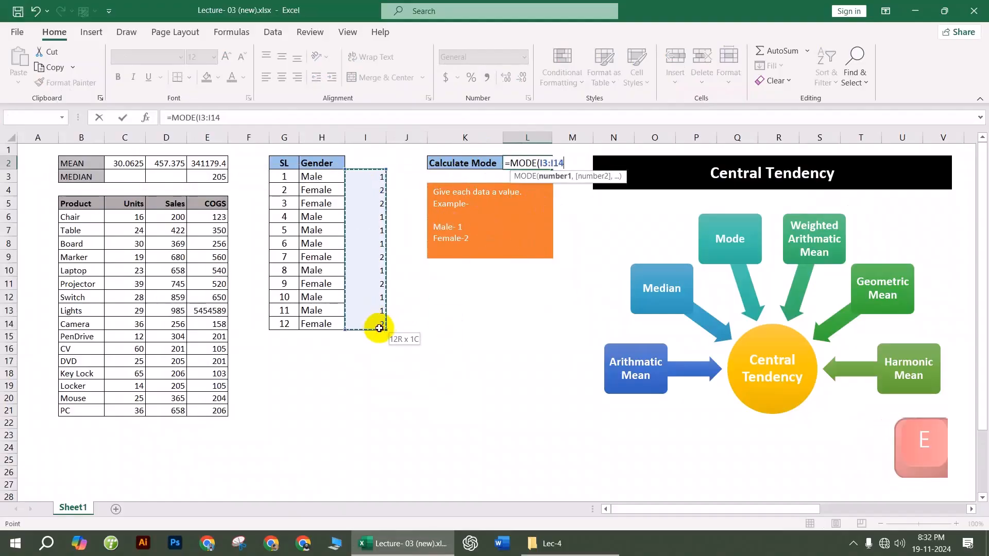
{"action": "key", "text": "Return"}
{"action": "key", "text": "Up"}
Step: Highlight the Gender entries and codes I3:I14 to compare them with the mode result
{"action": "left_click", "coordinate": [312, 177]}
{"action": "left_click", "coordinate": [496, 166]}
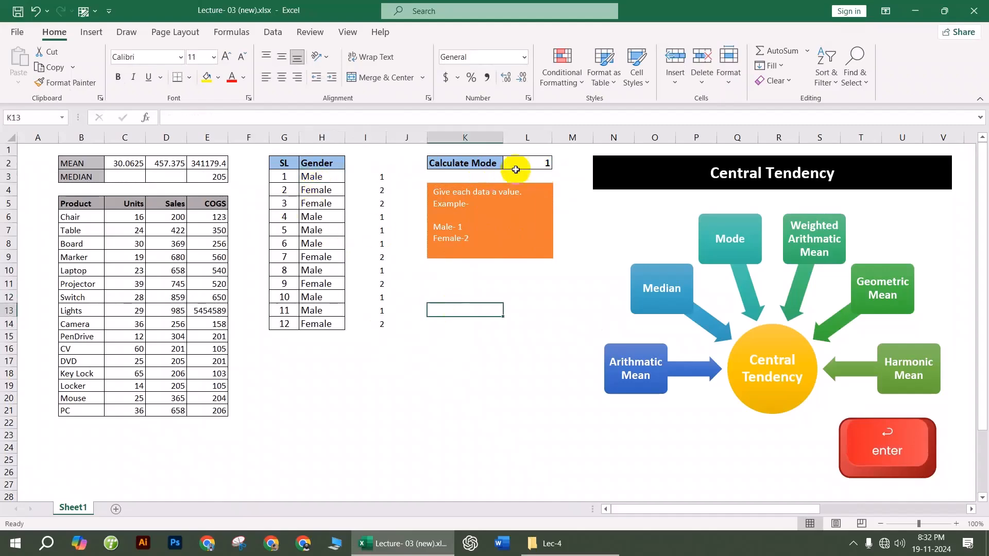
{"action": "left_click", "coordinate": [534, 163]}
{"action": "left_click_drag", "start_coordinate": [316, 177], "coordinate": [329, 408]}
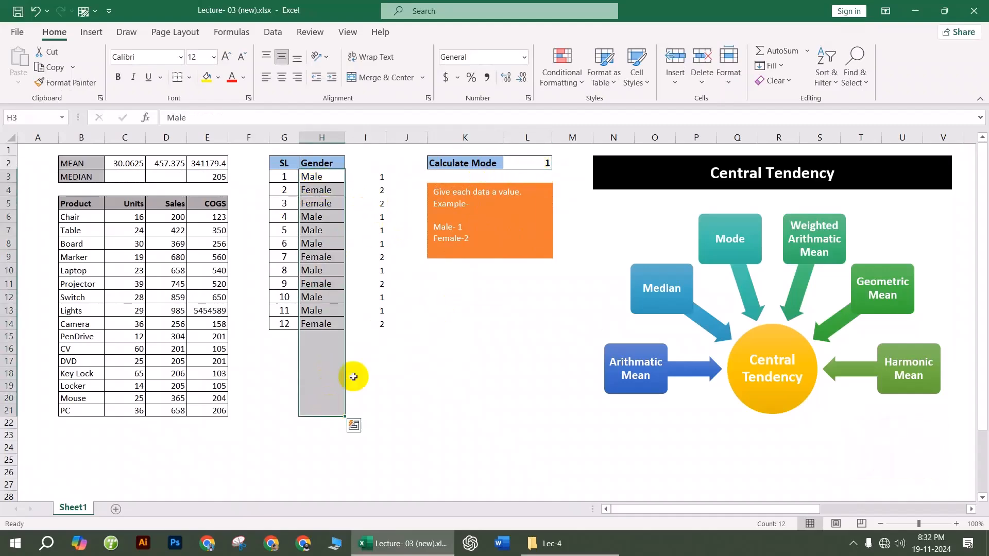
{"action": "left_click_drag", "start_coordinate": [379, 180], "coordinate": [384, 337]}
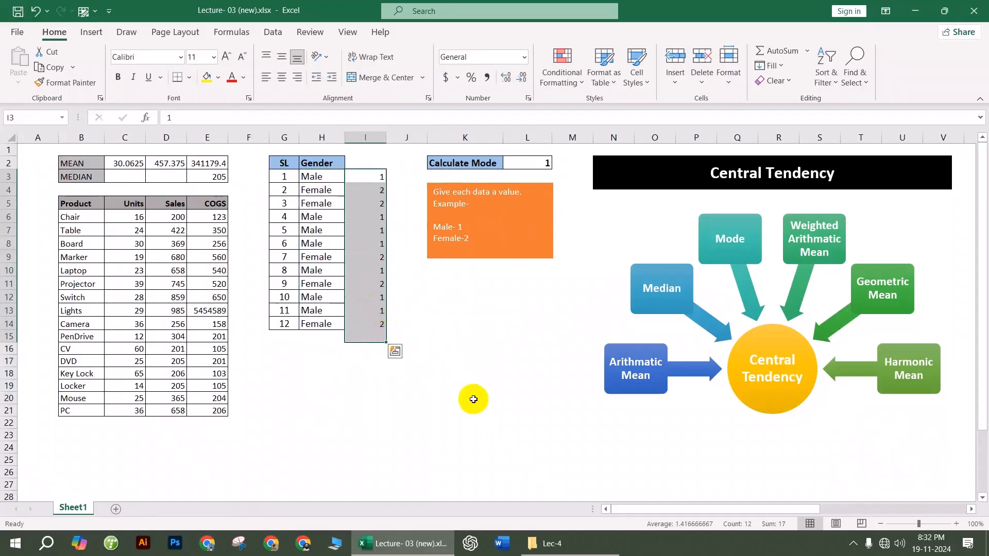
{"action": "left_click", "coordinate": [469, 399]}
{"action": "left_click_drag", "start_coordinate": [377, 176], "coordinate": [385, 320]}
{"action": "left_click", "coordinate": [540, 162]}
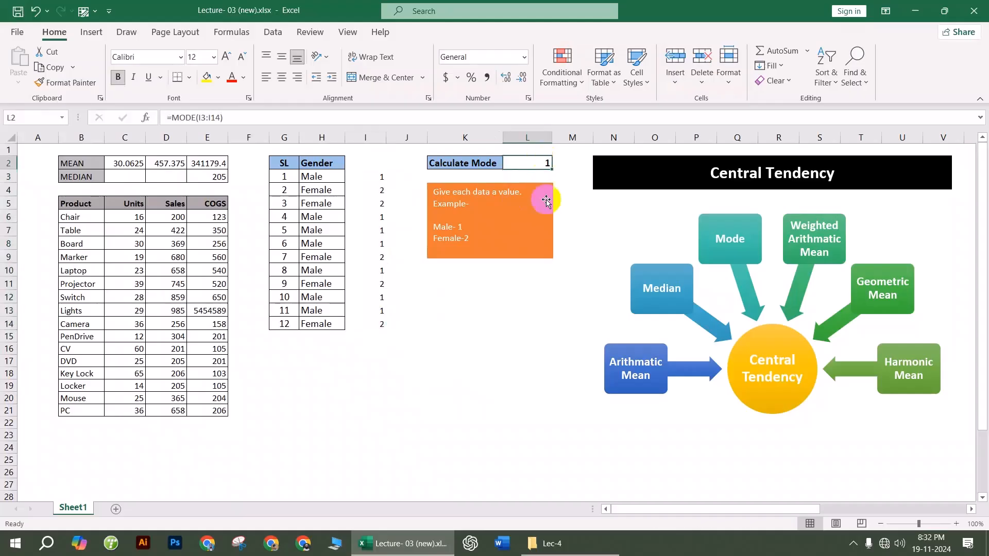
{"action": "left_click_drag", "start_coordinate": [381, 177], "coordinate": [384, 325]}
{"action": "left_click", "coordinate": [432, 349]}
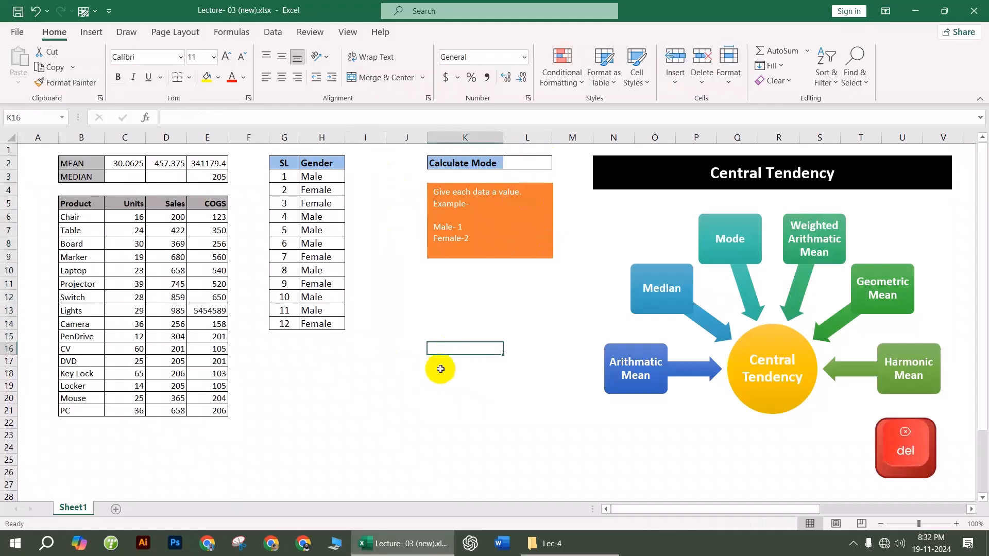
Step: Close Lecture- 03 without saving and open Lecture- 05 (1).xlsx from the Lec-5 folder
{"action": "left_click", "coordinate": [985, 6]}
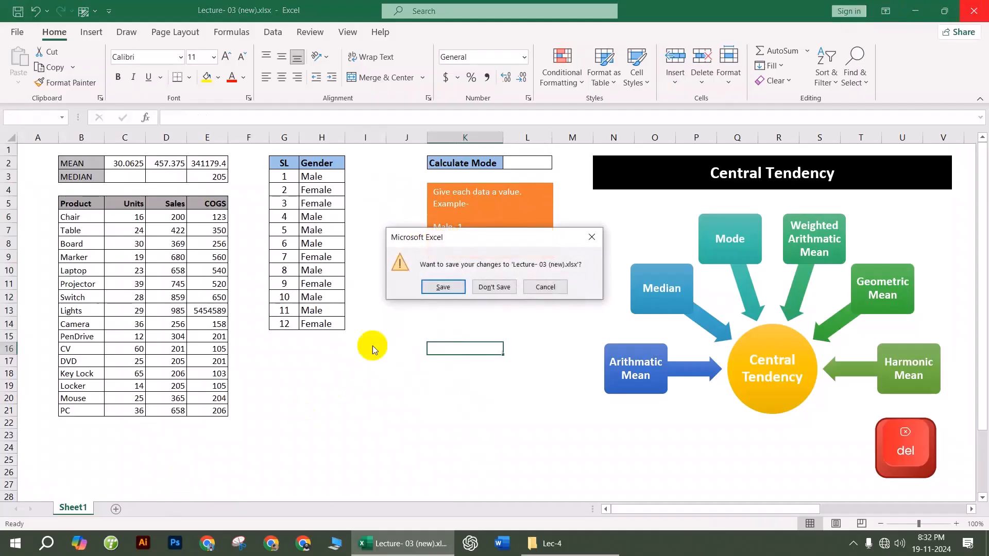
{"action": "left_click", "coordinate": [493, 288]}
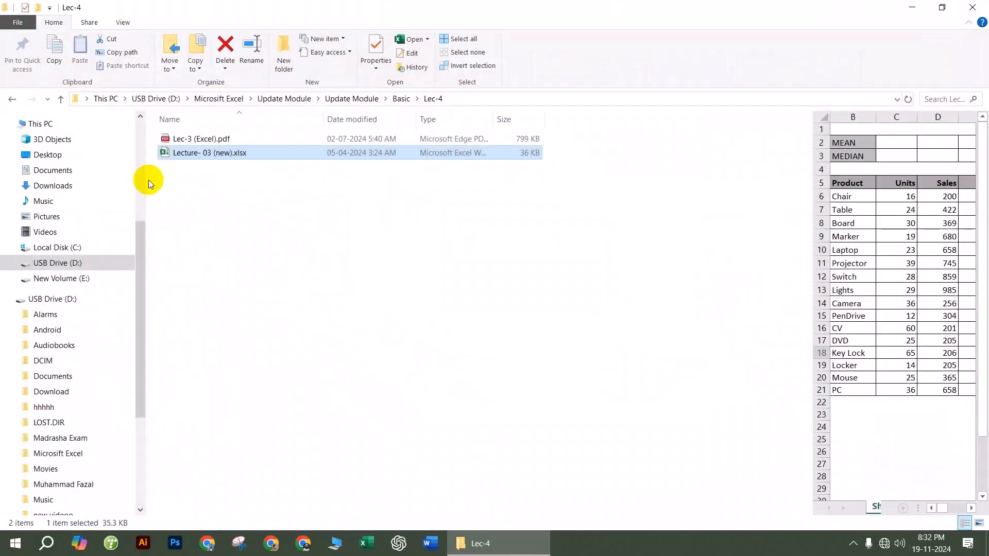
{"action": "key", "text": "alt+Up"}
{"action": "double_click", "coordinate": [177, 193]}
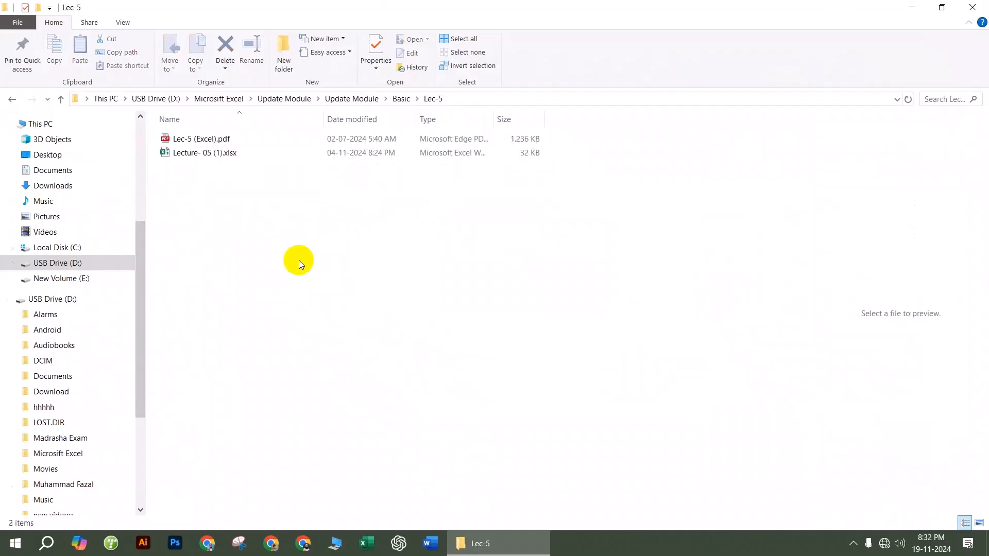
{"action": "double_click", "coordinate": [212, 155]}
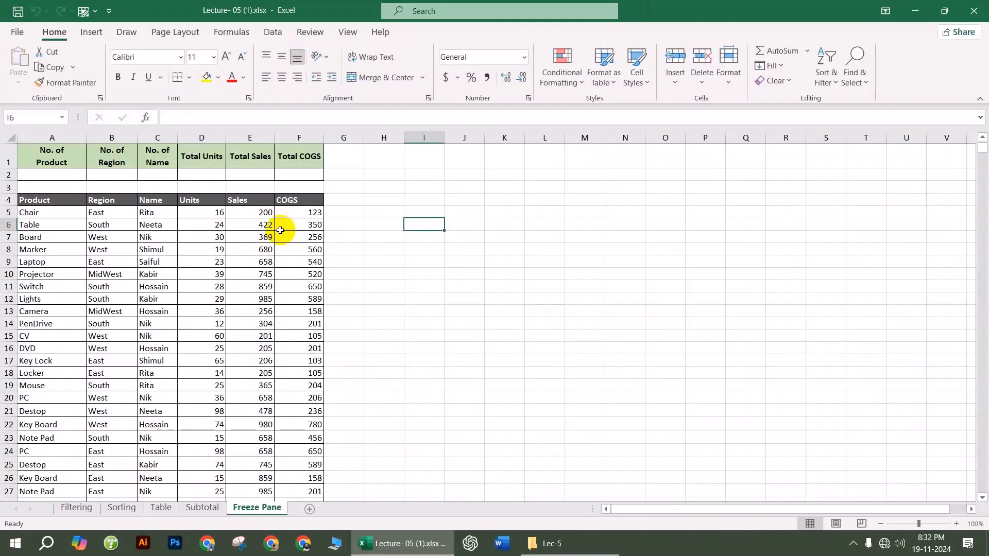
Step: On the Filtering sheet, turn on filters for the header row C5:H5
{"action": "left_click", "coordinate": [80, 507]}
{"action": "scroll", "coordinate": [339, 343], "scroll_direction": "down", "scroll_amount": 3}
{"action": "scroll", "coordinate": [341, 342], "scroll_direction": "up", "scroll_amount": 3}
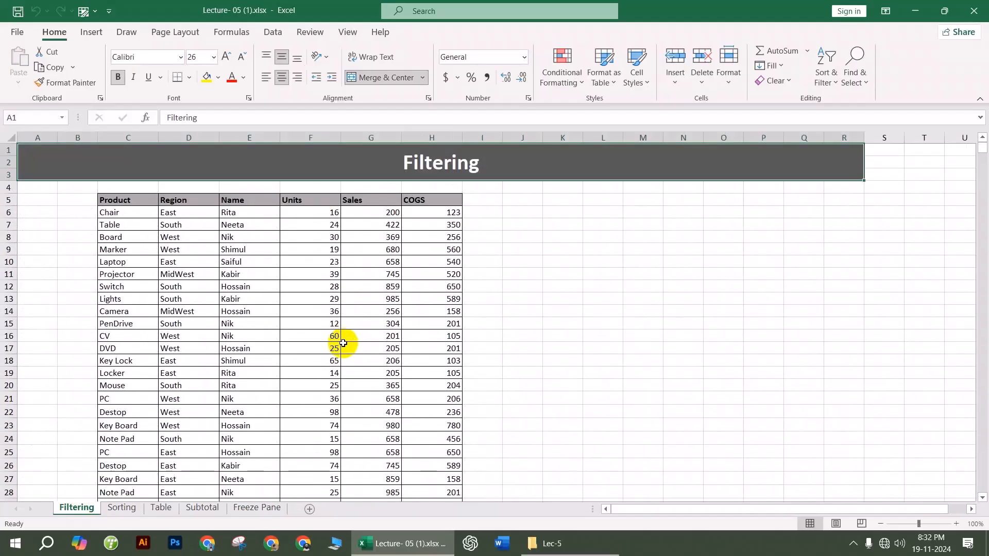
{"action": "left_click_drag", "start_coordinate": [126, 201], "coordinate": [448, 200]}
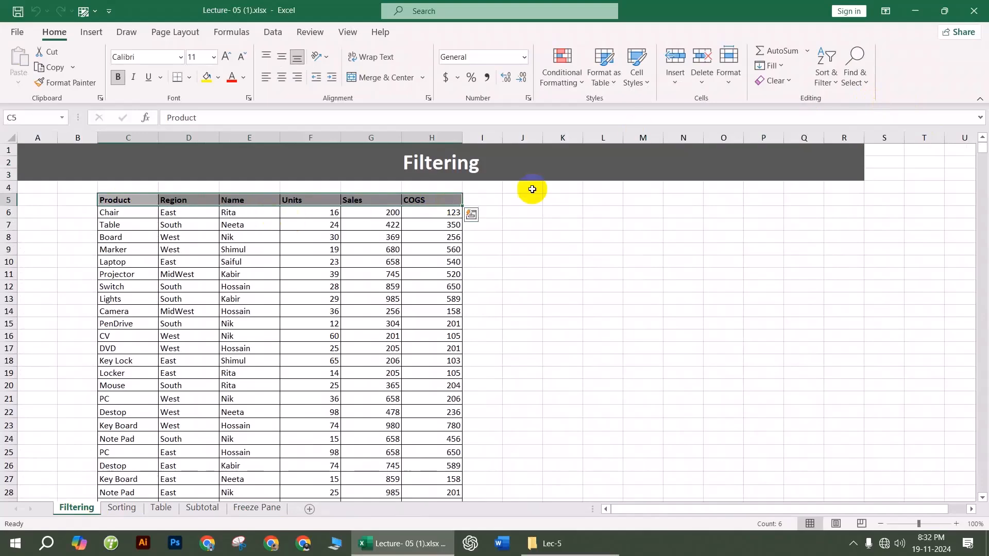
{"action": "left_click", "coordinate": [826, 73]}
{"action": "left_click", "coordinate": [854, 164]}
{"action": "left_click", "coordinate": [616, 335]}
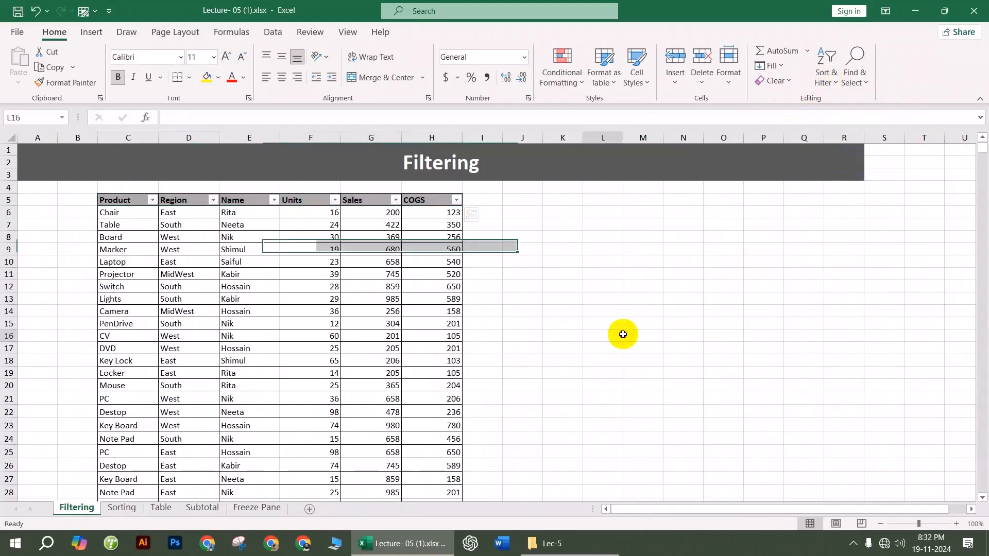
Step: Filter the Product column to Camera, Destop and Key Lock
{"action": "left_click", "coordinate": [152, 202]}
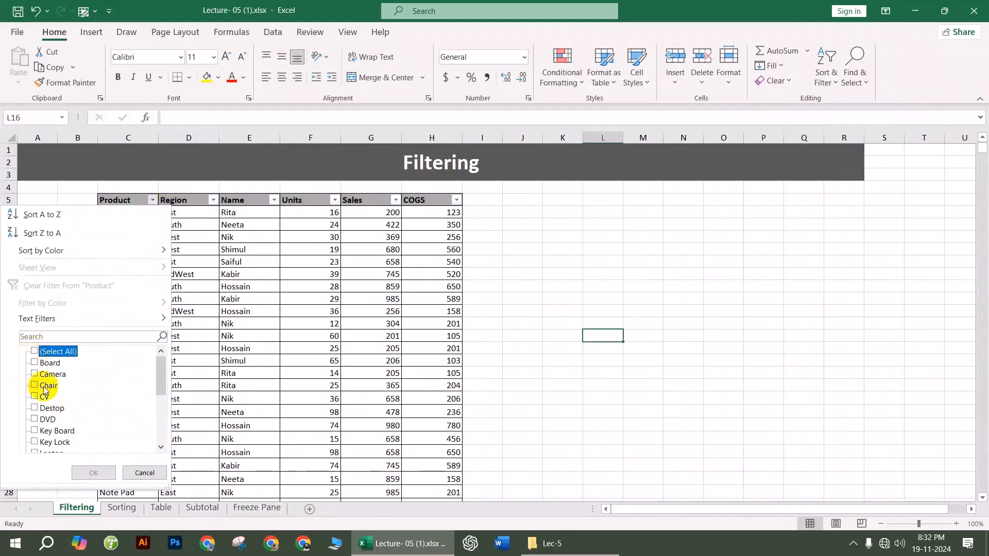
{"action": "left_click", "coordinate": [35, 375]}
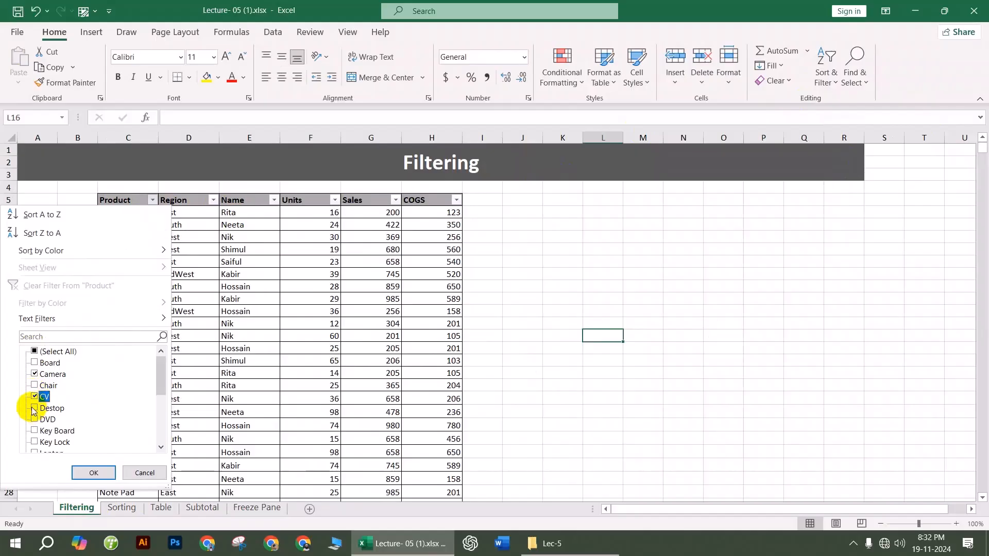
{"action": "left_click", "coordinate": [35, 408]}
{"action": "left_click", "coordinate": [35, 442]}
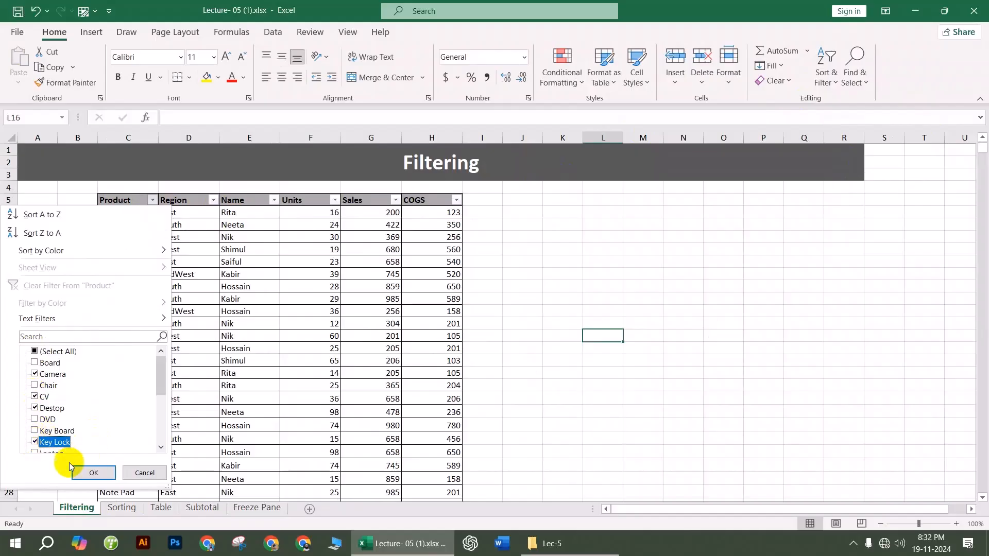
{"action": "left_click", "coordinate": [93, 473]}
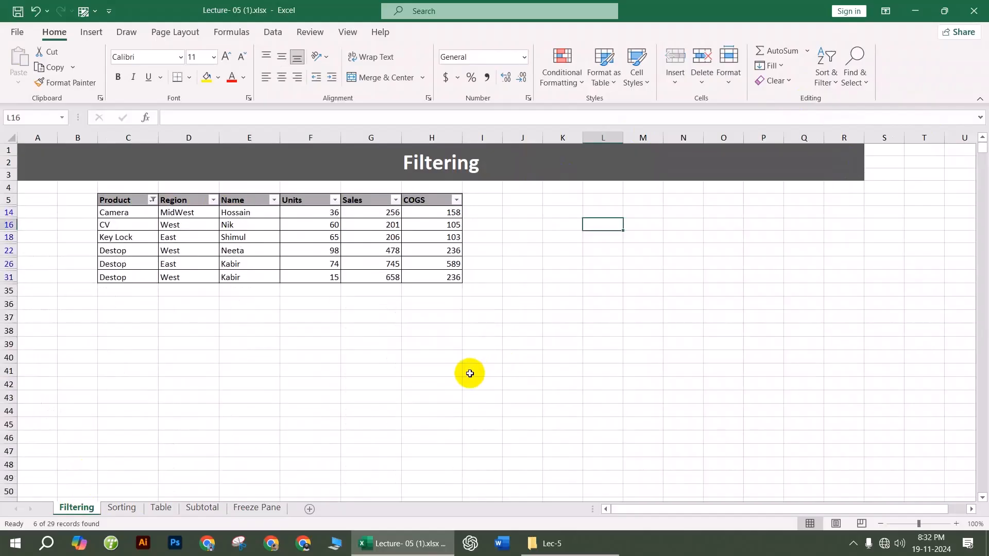
{"action": "left_click", "coordinate": [245, 384]}
{"action": "left_click_drag", "start_coordinate": [132, 215], "coordinate": [463, 280]}
{"action": "left_click", "coordinate": [482, 397]}
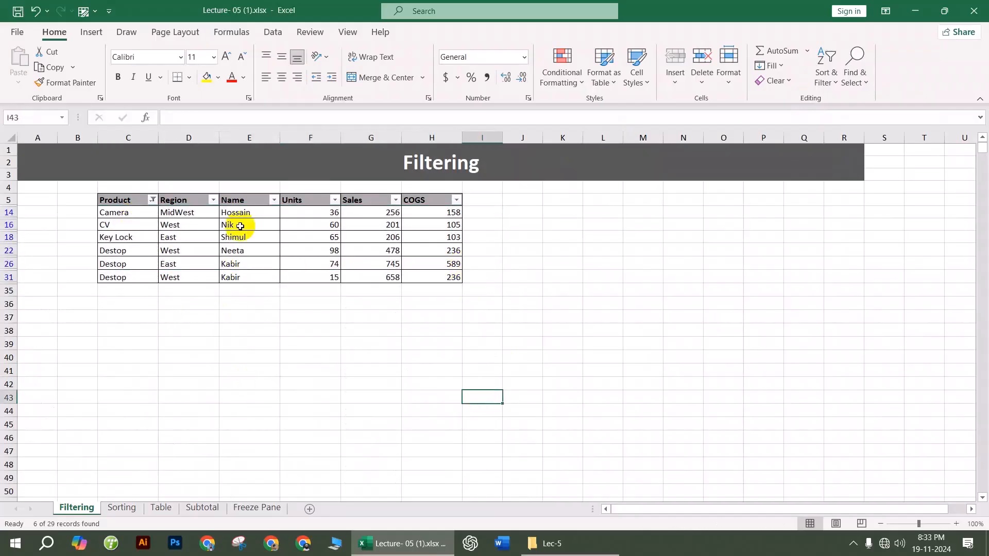
Step: Filter the Region column to show only East
{"action": "left_click", "coordinate": [212, 201]}
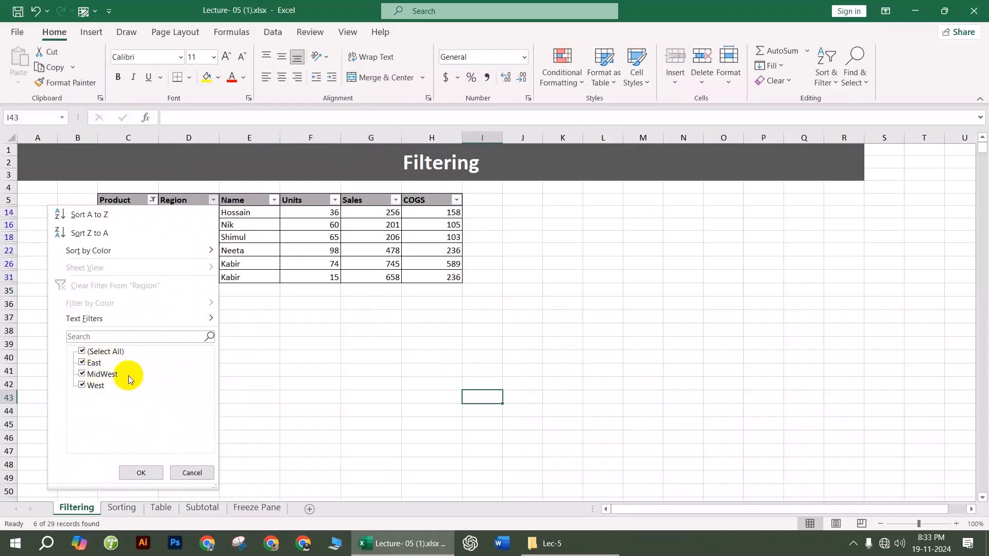
{"action": "left_click", "coordinate": [84, 351]}
{"action": "left_click", "coordinate": [82, 363]}
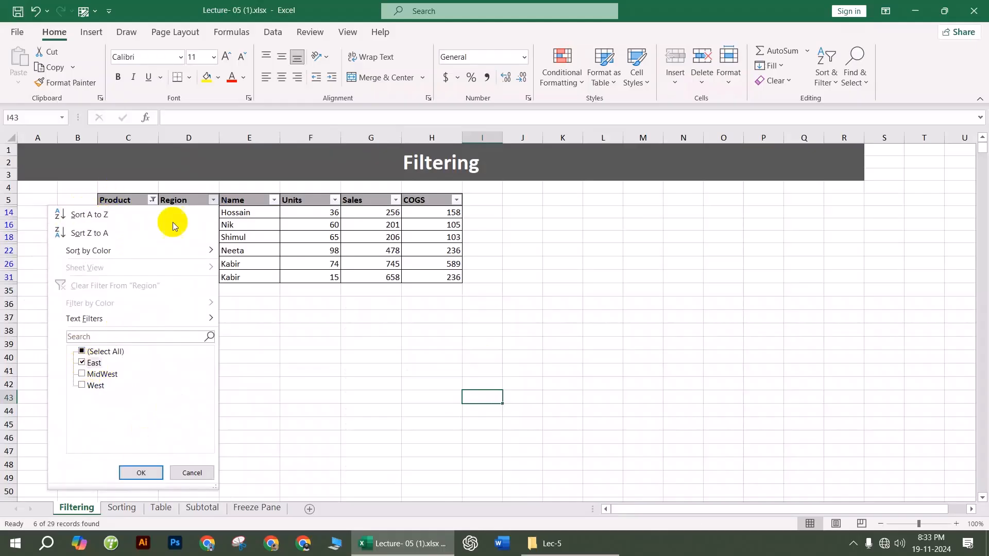
{"action": "left_click", "coordinate": [143, 473]}
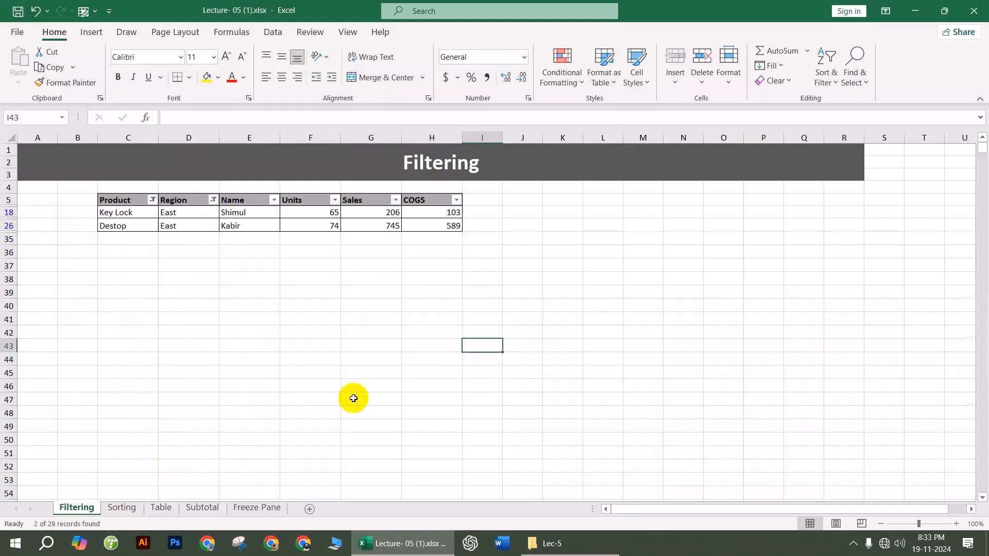
Step: Clear the Region and Product filters so all rows show again
{"action": "left_click", "coordinate": [212, 205]}
{"action": "left_click", "coordinate": [137, 285]}
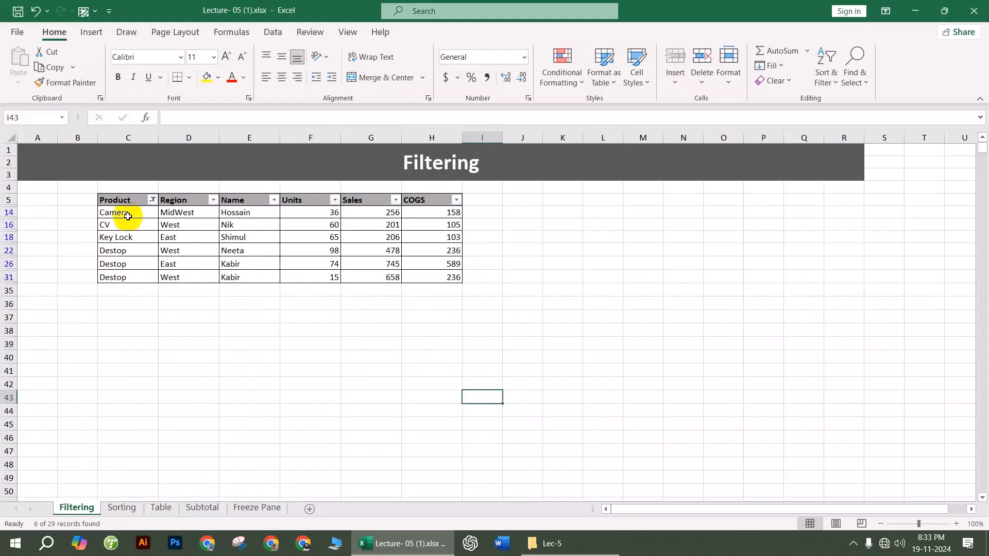
{"action": "left_click", "coordinate": [152, 200]}
{"action": "left_click", "coordinate": [85, 285]}
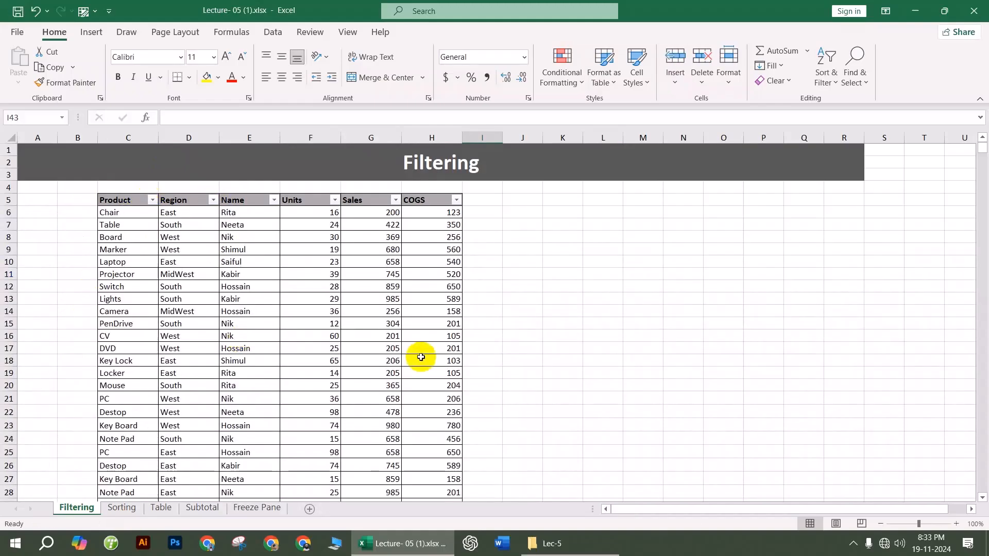
{"action": "left_click", "coordinate": [122, 508]}
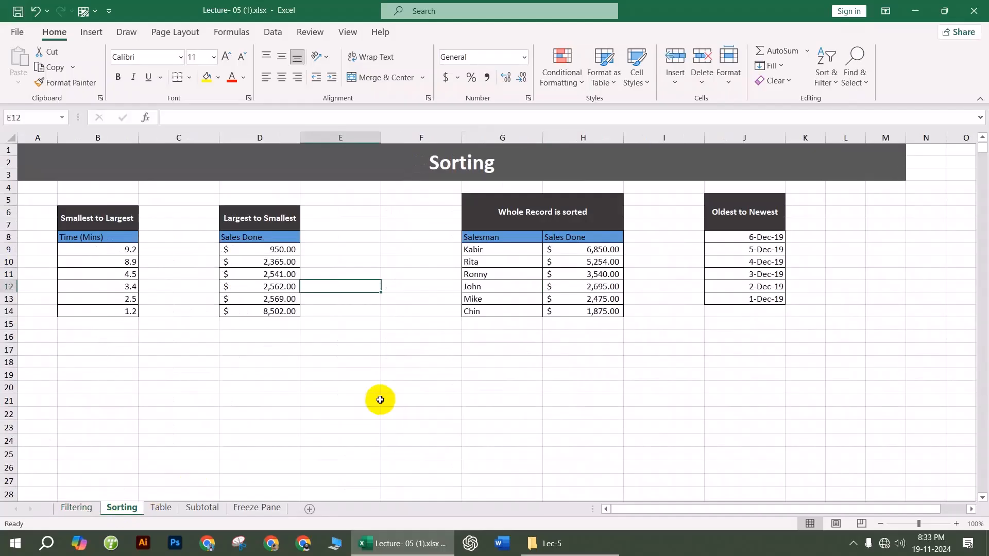
Step: Sort the Time (Mins) values B9:B14 smallest to largest
{"action": "left_click", "coordinate": [380, 399]}
{"action": "left_click_drag", "start_coordinate": [122, 252], "coordinate": [121, 311]}
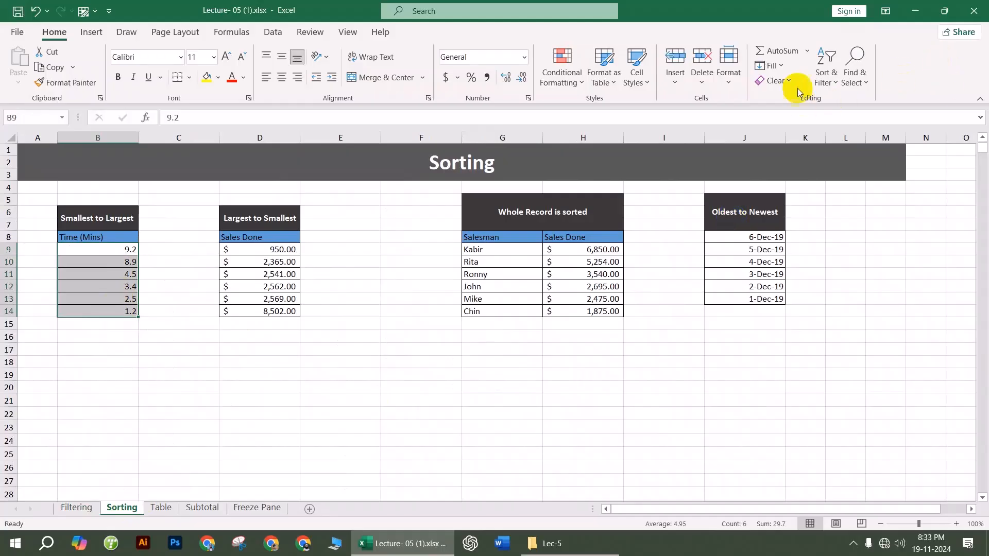
{"action": "left_click", "coordinate": [826, 67]}
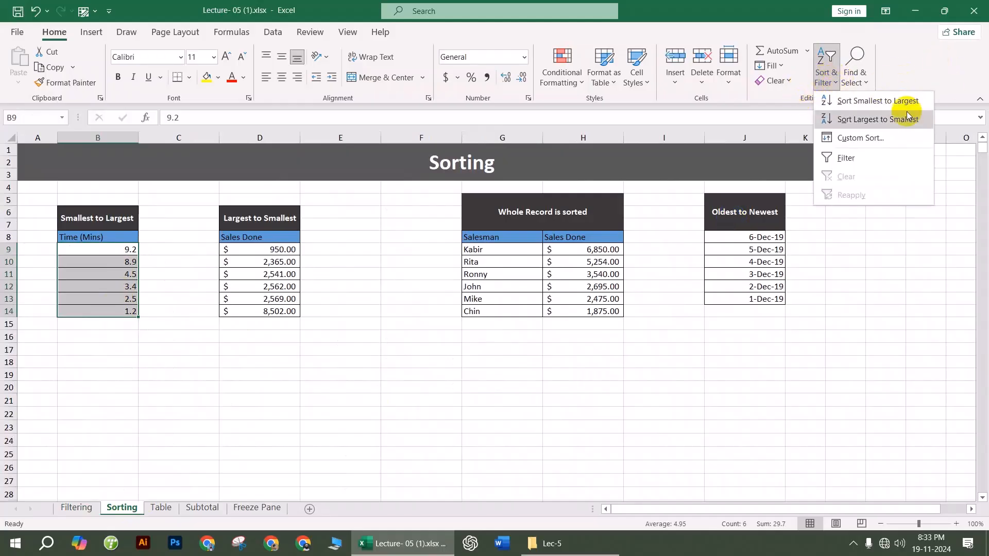
{"action": "left_click", "coordinate": [869, 101]}
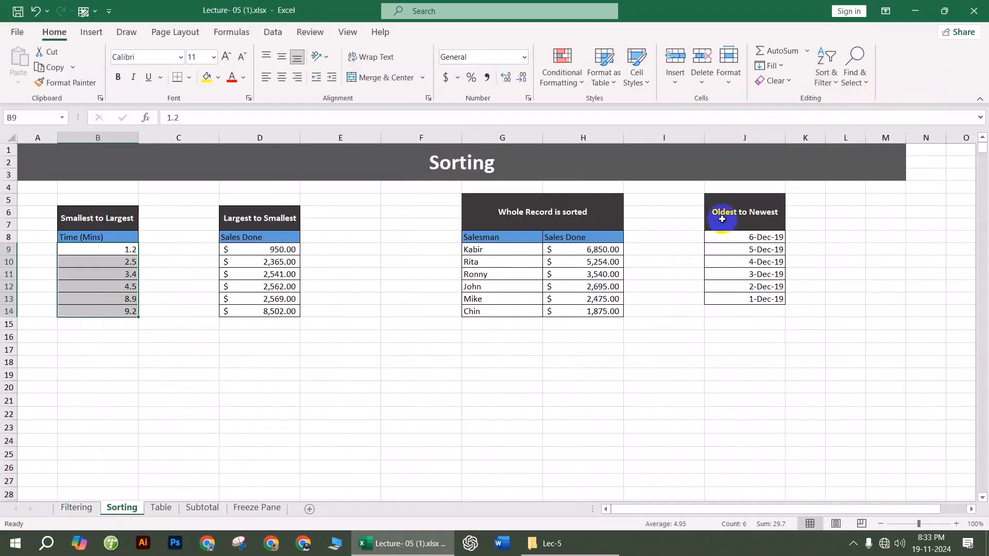
{"action": "left_click", "coordinate": [128, 250]}
{"action": "left_click", "coordinate": [355, 277]}
Step: Sort the sales values D9:D14 largest to smallest
{"action": "left_click_drag", "start_coordinate": [279, 250], "coordinate": [283, 312]}
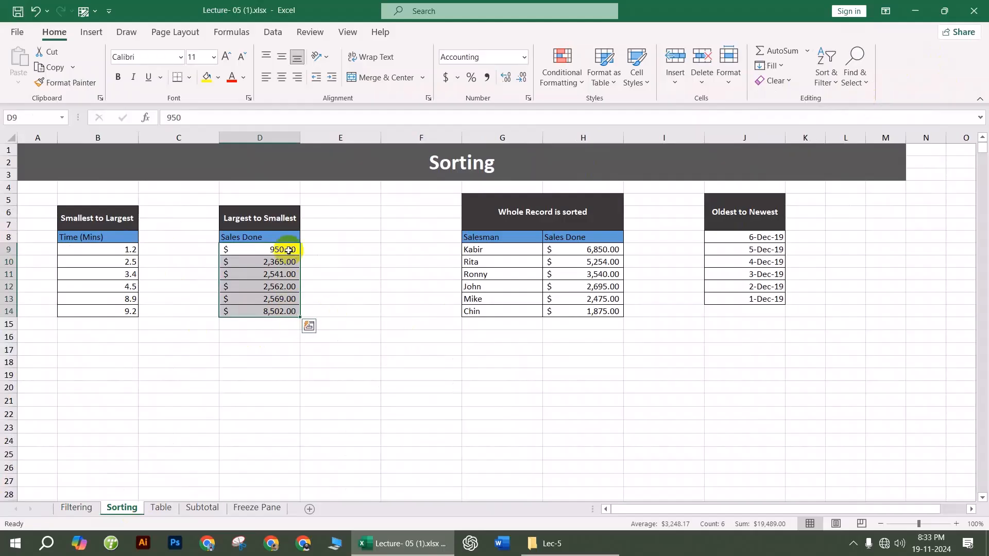
{"action": "left_click", "coordinate": [823, 80]}
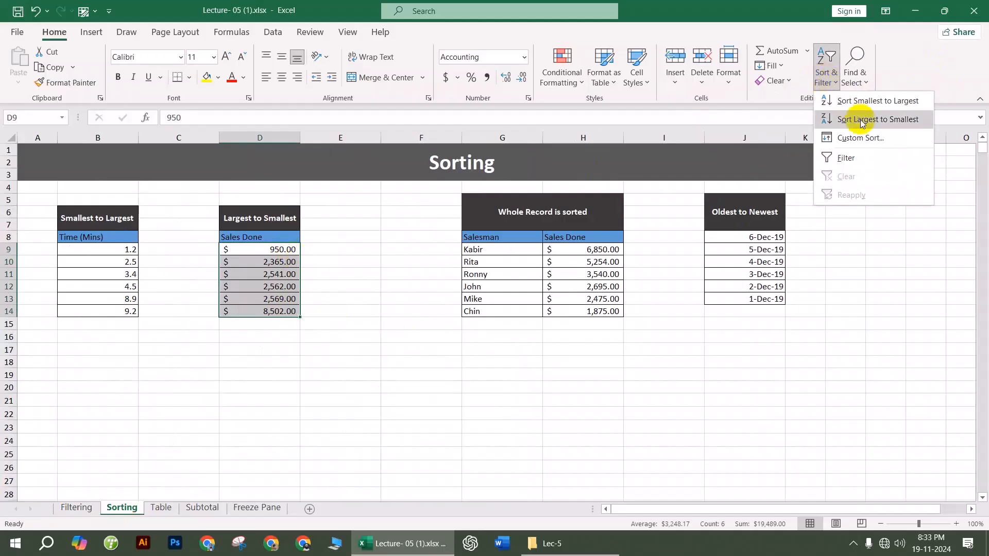
{"action": "left_click", "coordinate": [868, 118]}
{"action": "left_click", "coordinate": [514, 404]}
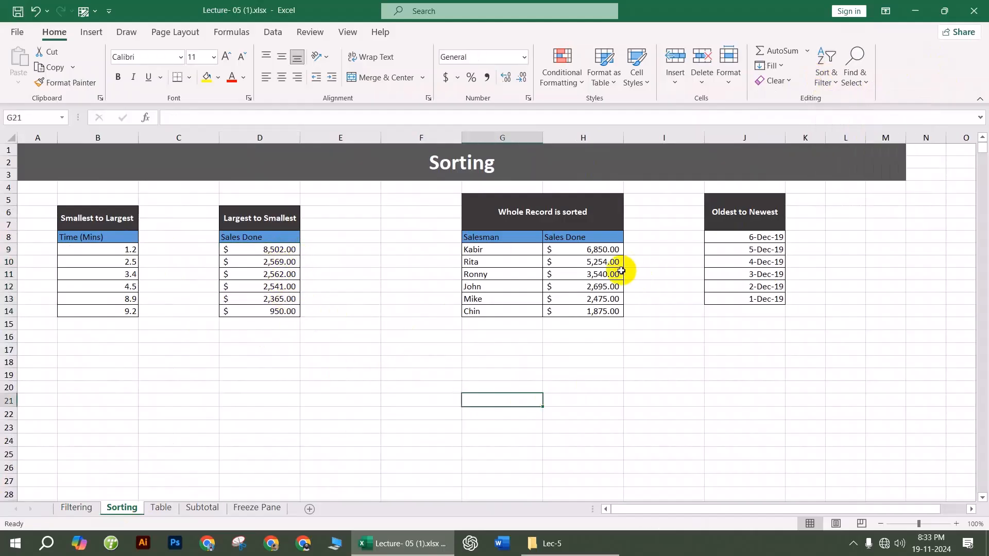
Step: Select the salesman sales values H9:H14 for sorting
{"action": "left_click", "coordinate": [585, 252]}
{"action": "left_click_drag", "start_coordinate": [584, 253], "coordinate": [584, 311]}
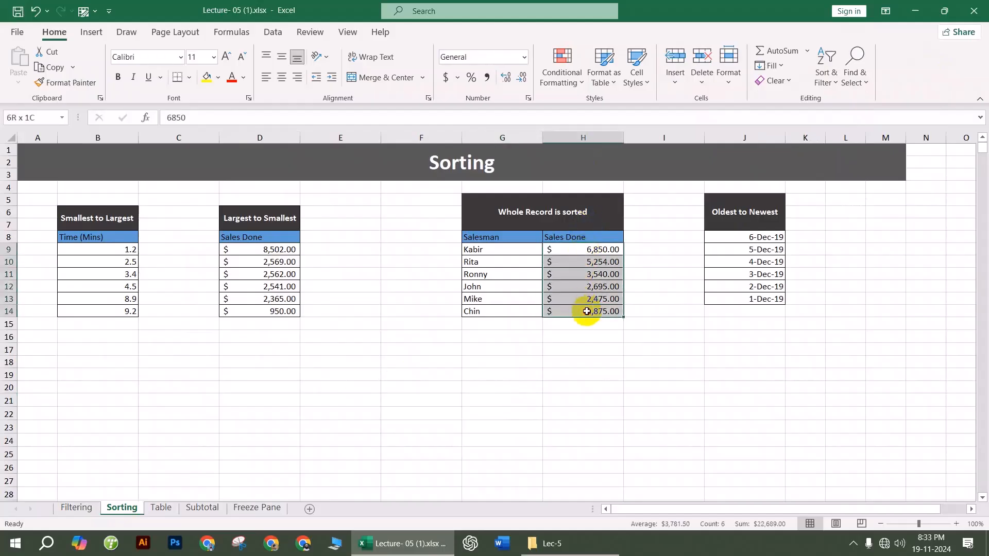
{"action": "left_click", "coordinate": [826, 70]}
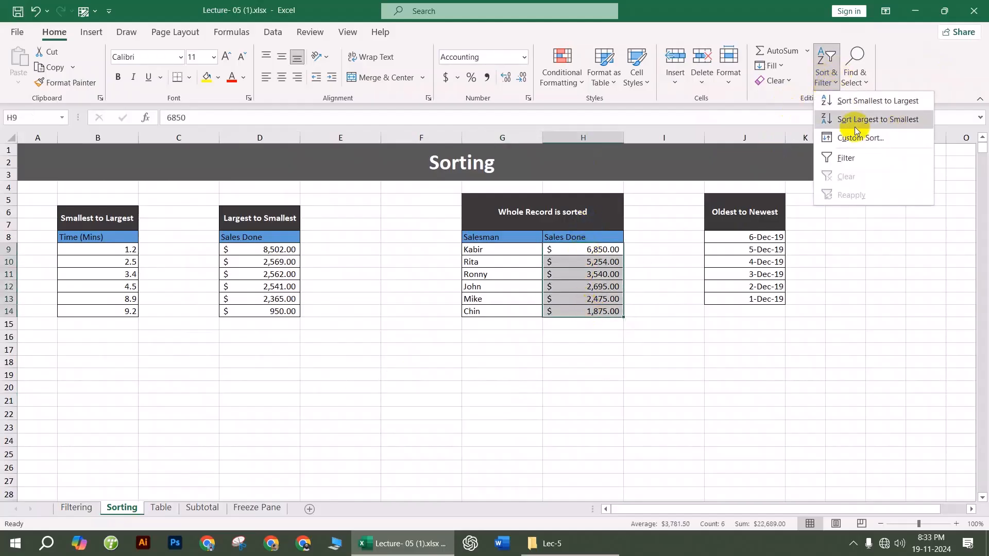
Step: Try sorting H9:H14 smallest to largest with whole records, hitting a merged-cells error
{"action": "left_click", "coordinate": [869, 103]}
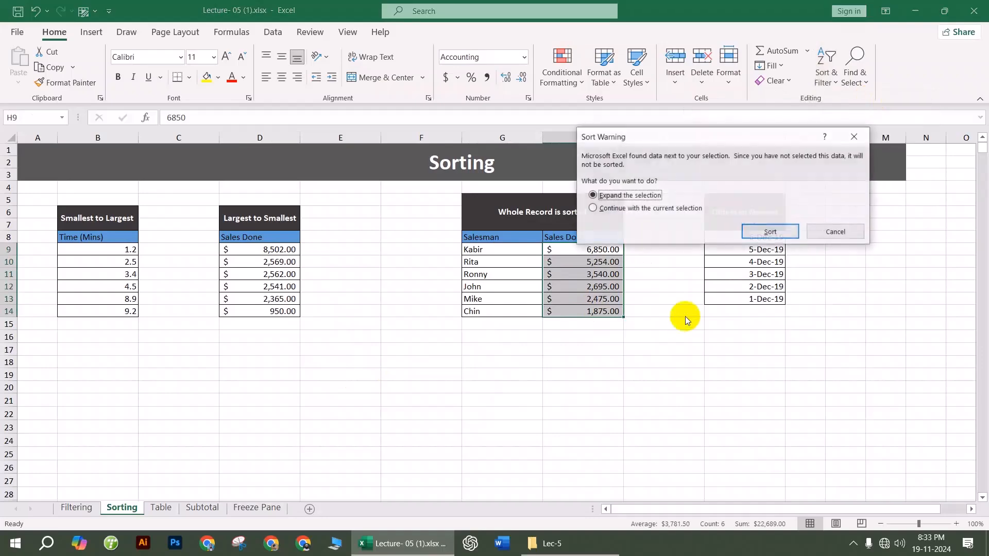
{"action": "left_click_drag", "start_coordinate": [662, 137], "coordinate": [774, 220]}
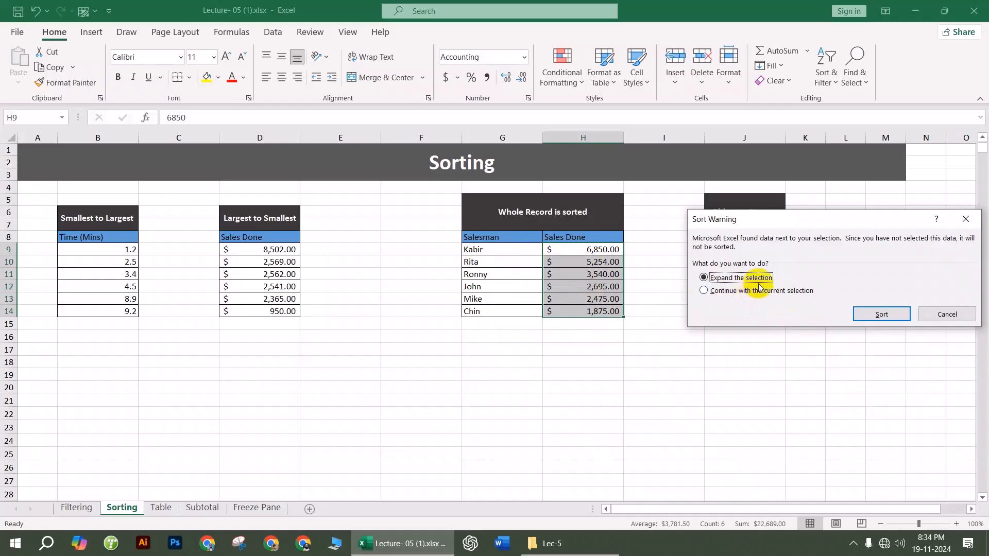
{"action": "left_click", "coordinate": [876, 313]}
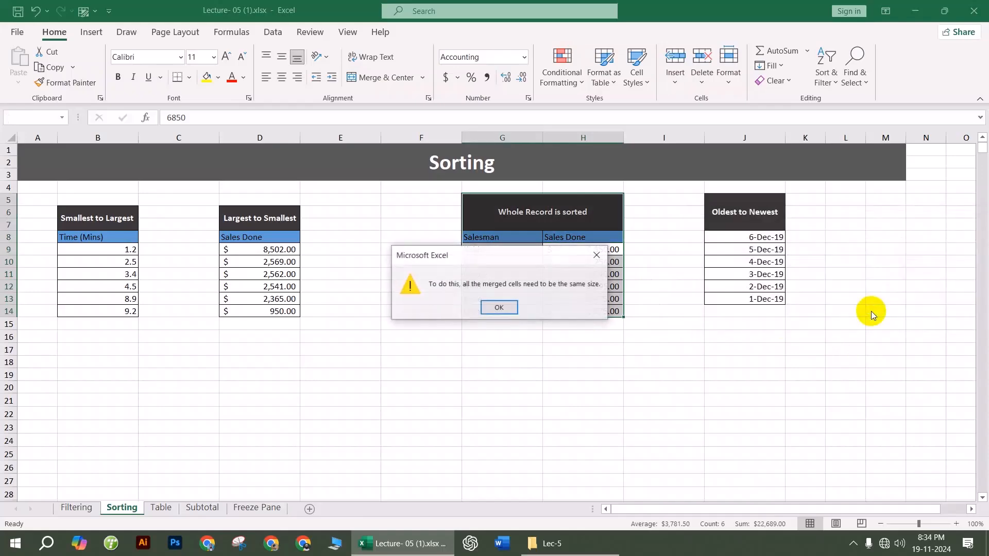
{"action": "left_click", "coordinate": [513, 309]}
Step: Unmerge the 'Whole Record is sorted' heading cells
{"action": "left_click", "coordinate": [573, 386]}
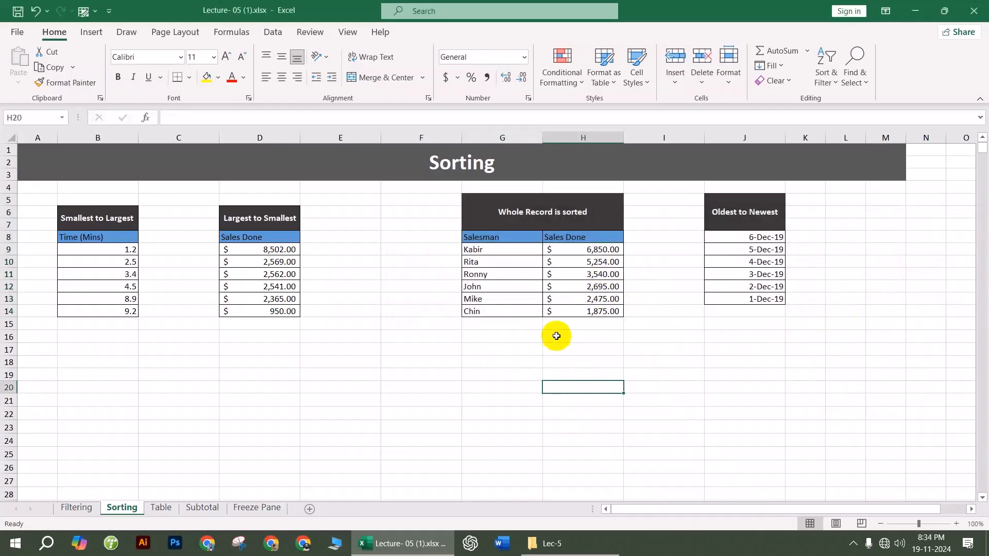
{"action": "left_click", "coordinate": [520, 208]}
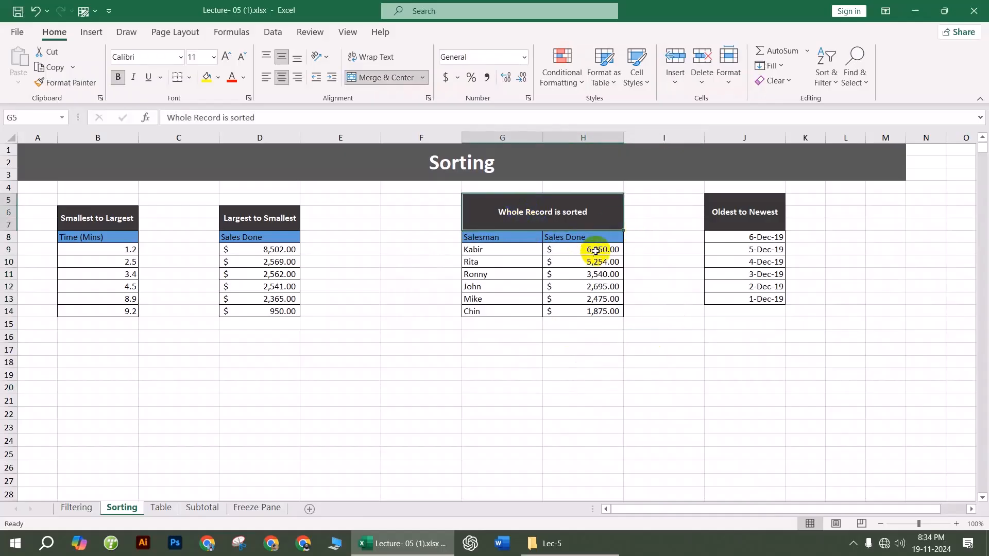
{"action": "left_click", "coordinate": [547, 212]}
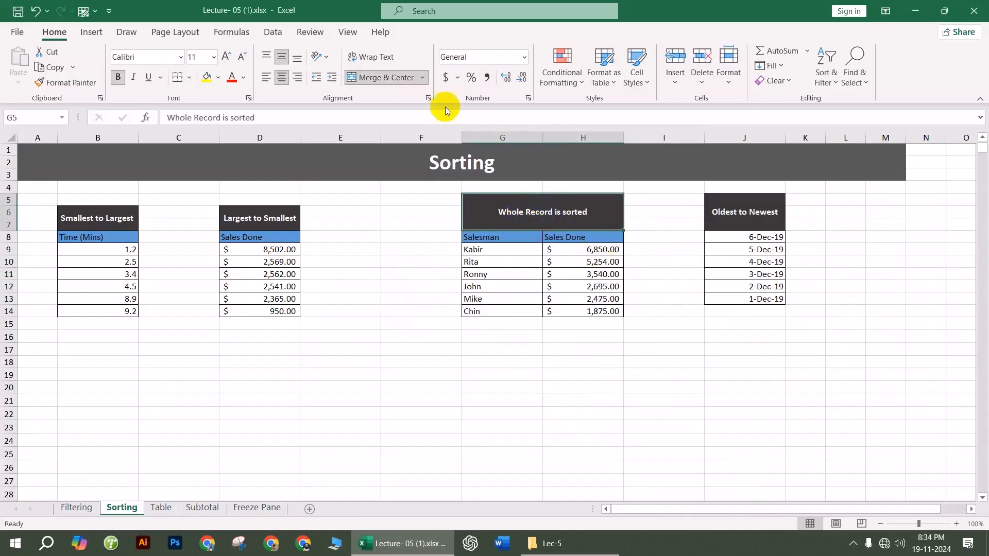
{"action": "left_click", "coordinate": [400, 76]}
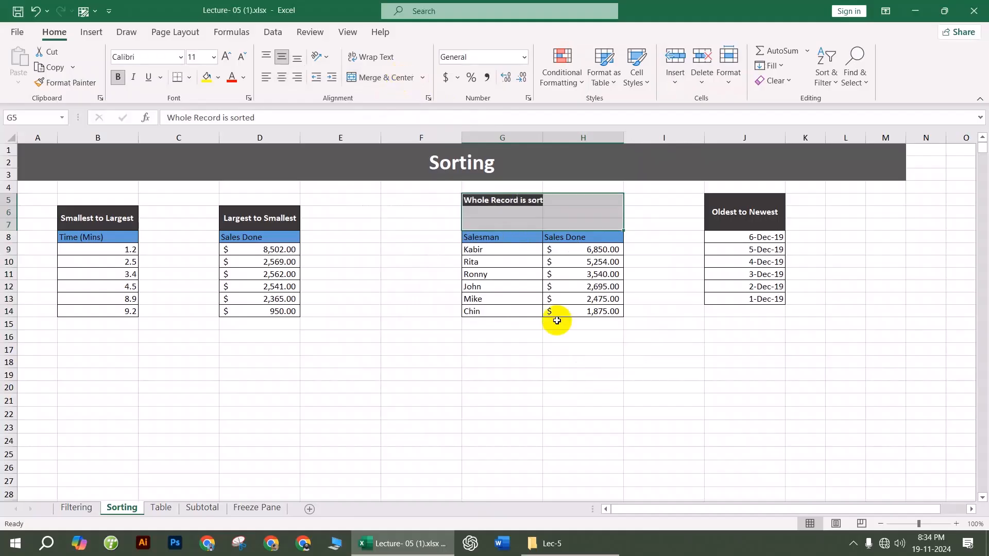
{"action": "left_click", "coordinate": [582, 336]}
Step: Sort Sales Done H9:H14 smallest to largest, expanding so names move with amounts
{"action": "left_click_drag", "start_coordinate": [576, 252], "coordinate": [580, 309]}
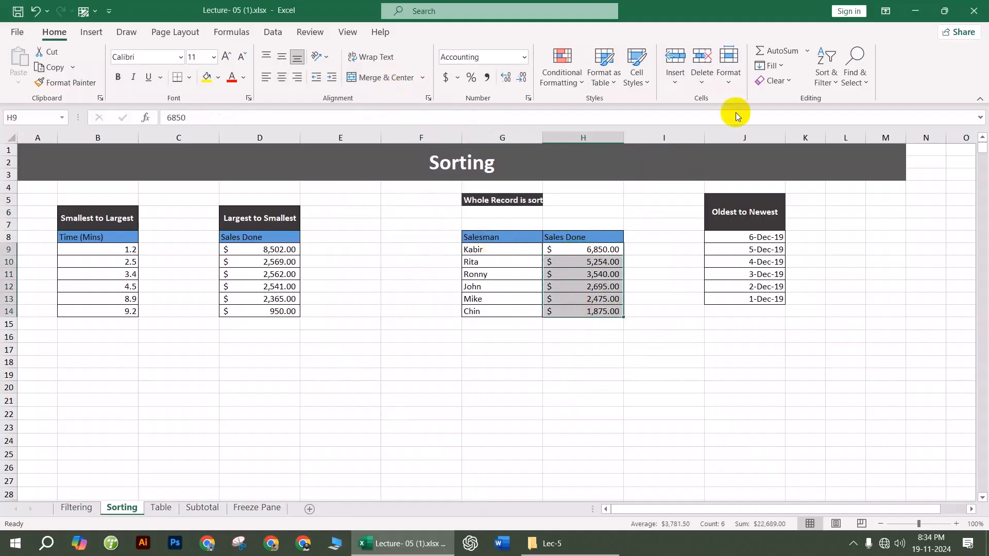
{"action": "left_click", "coordinate": [825, 73]}
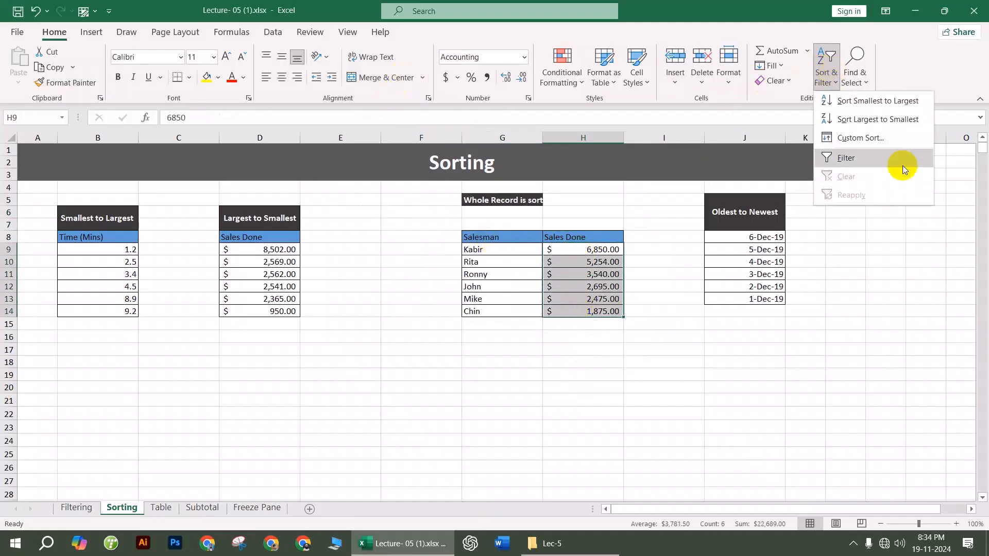
{"action": "left_click", "coordinate": [864, 103]}
{"action": "left_click", "coordinate": [873, 311]}
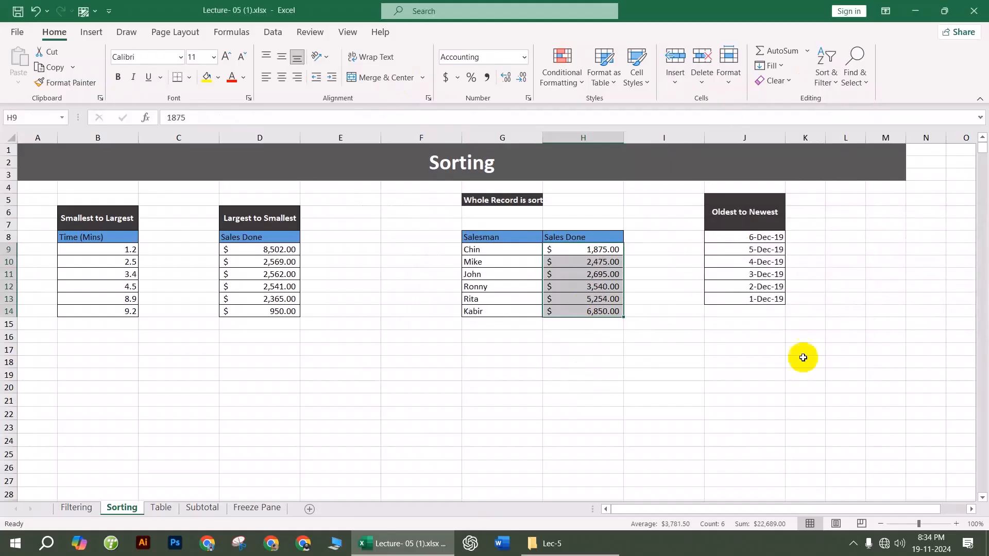
{"action": "left_click", "coordinate": [630, 412]}
{"action": "left_click", "coordinate": [500, 312]}
{"action": "left_click", "coordinate": [610, 363]}
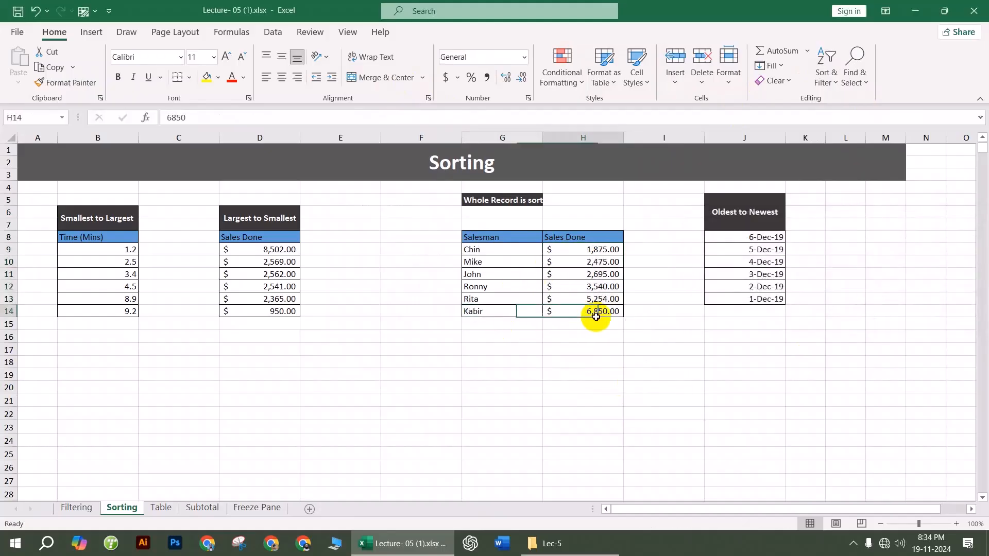
Step: Merge and centre the heading cells G5:H7 again
{"action": "left_click_drag", "start_coordinate": [498, 201], "coordinate": [578, 225]}
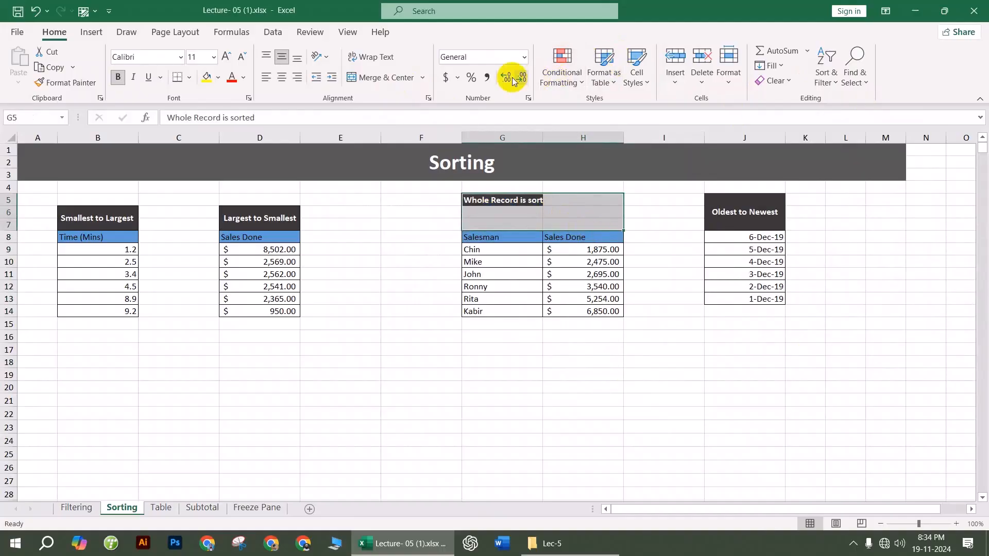
{"action": "left_click", "coordinate": [391, 77]}
{"action": "left_click", "coordinate": [660, 349]}
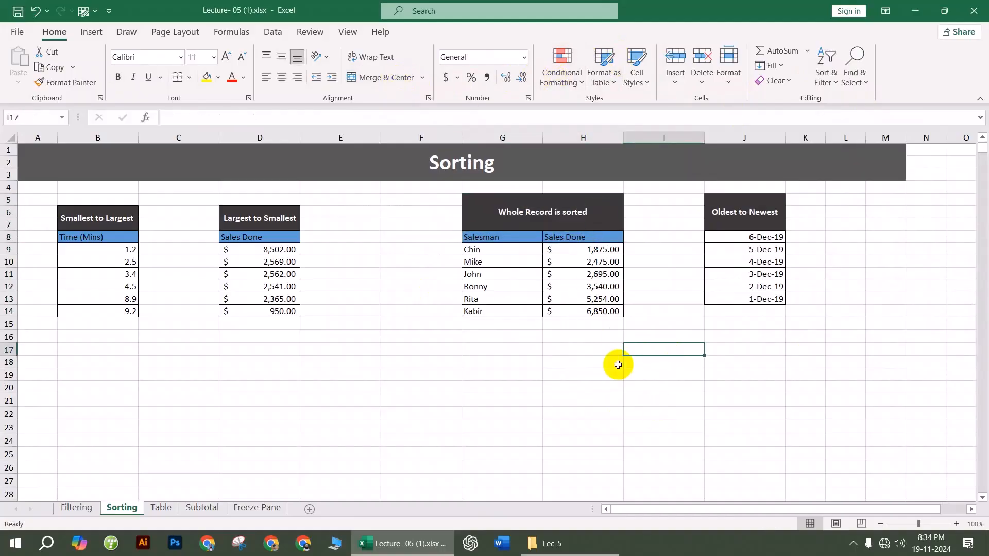
Step: Sort the dates J8:J13 from oldest to newest
{"action": "left_click", "coordinate": [755, 240]}
{"action": "left_click_drag", "start_coordinate": [755, 244], "coordinate": [761, 301]}
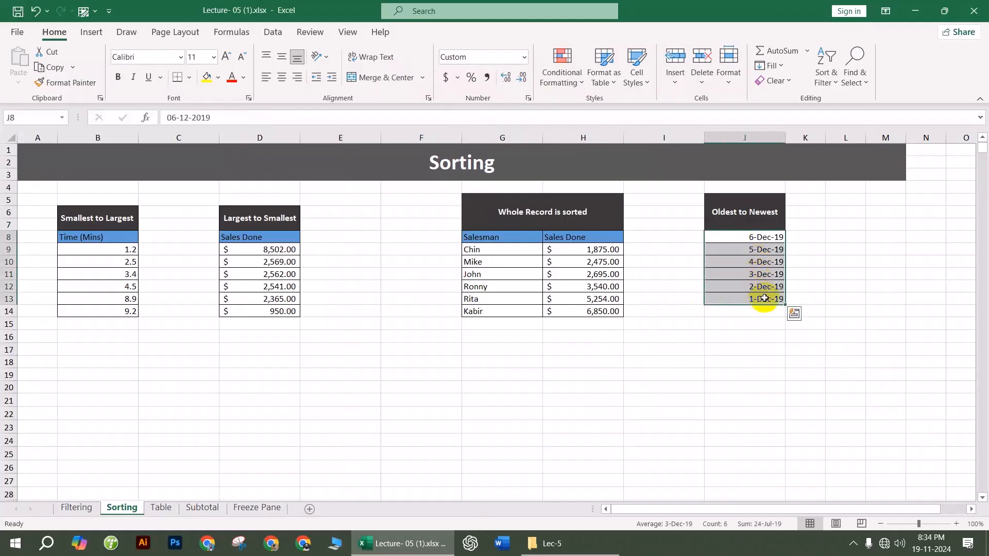
{"action": "left_click", "coordinate": [827, 66]}
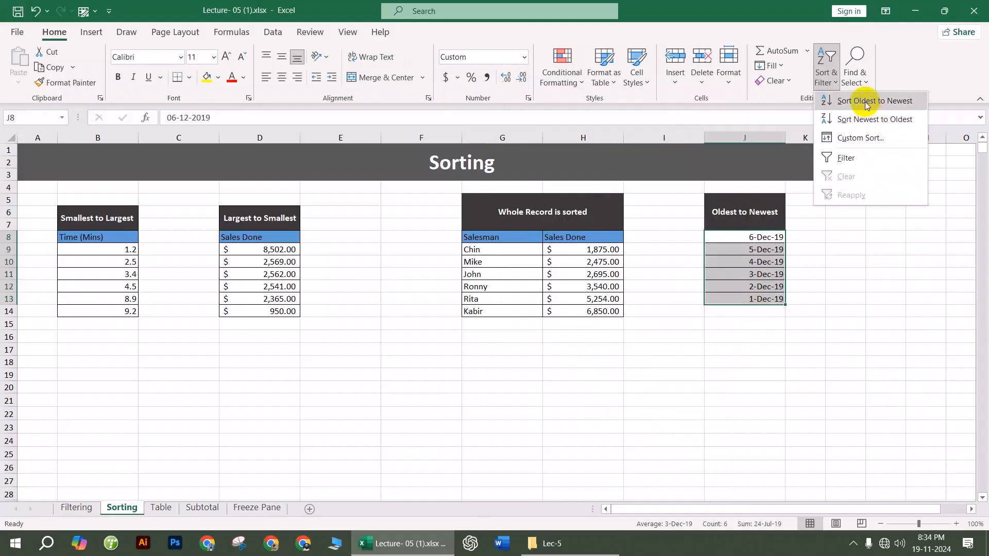
{"action": "left_click", "coordinate": [865, 102]}
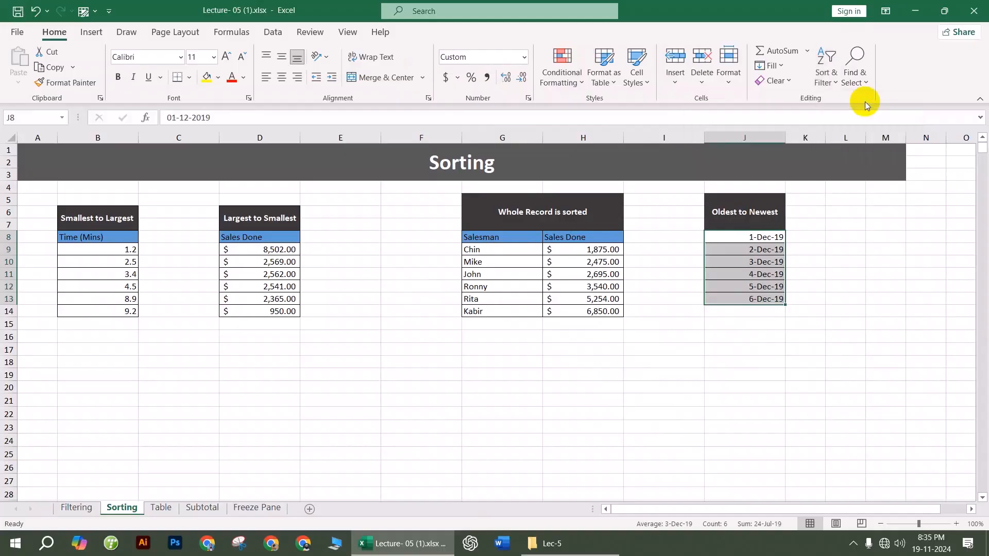
{"action": "left_click", "coordinate": [757, 236]}
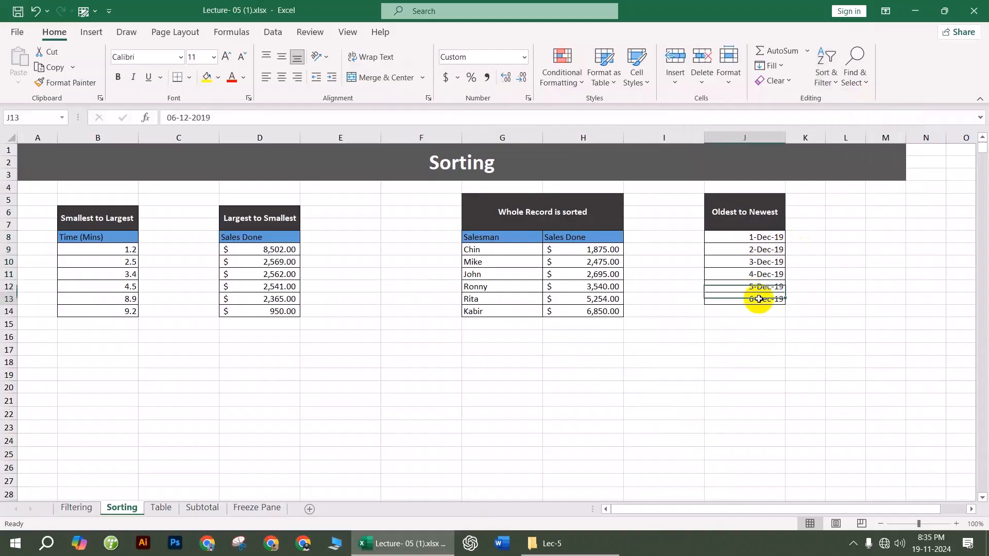
{"action": "left_click", "coordinate": [632, 414]}
Step: On the Table sheet, select the product data starting from the Product header
{"action": "left_click", "coordinate": [161, 509]}
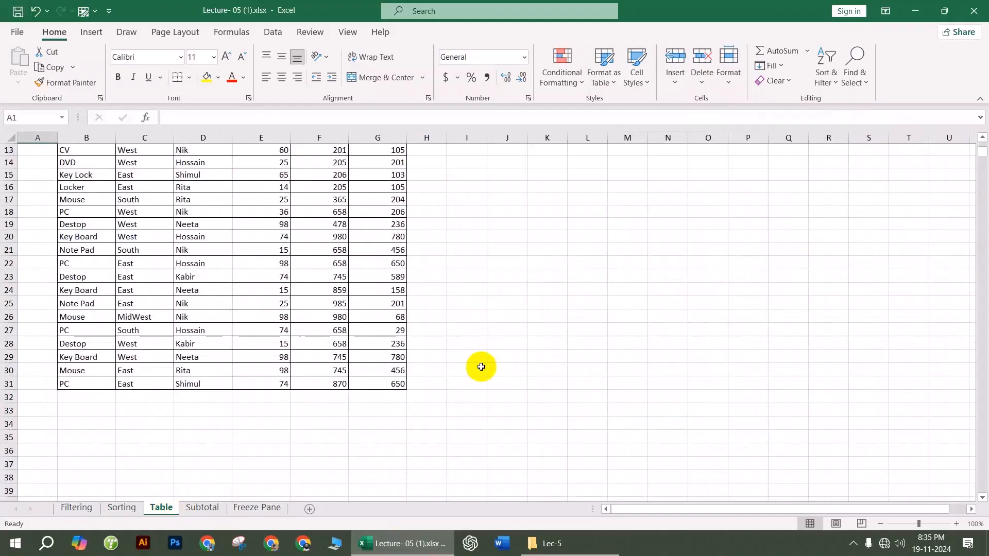
{"action": "scroll", "coordinate": [479, 366], "scroll_direction": "up", "scroll_amount": 4}
{"action": "left_click", "coordinate": [227, 315]}
{"action": "left_click_drag", "start_coordinate": [95, 163], "coordinate": [277, 243]}
{"action": "left_click", "coordinate": [292, 251]}
{"action": "left_click_drag", "start_coordinate": [82, 166], "coordinate": [340, 465]}
Step: Select B2:G31 and insert it as a table with a header row
{"action": "left_click", "coordinate": [286, 376]}
{"action": "left_click_drag", "start_coordinate": [77, 164], "coordinate": [388, 214]}
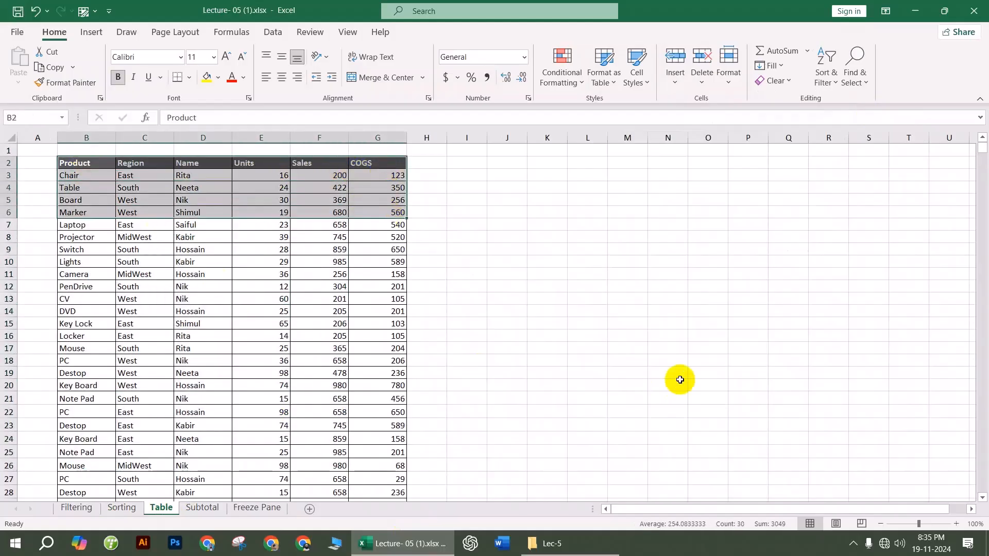
{"action": "key", "text": "ctrl+shift+Down"}
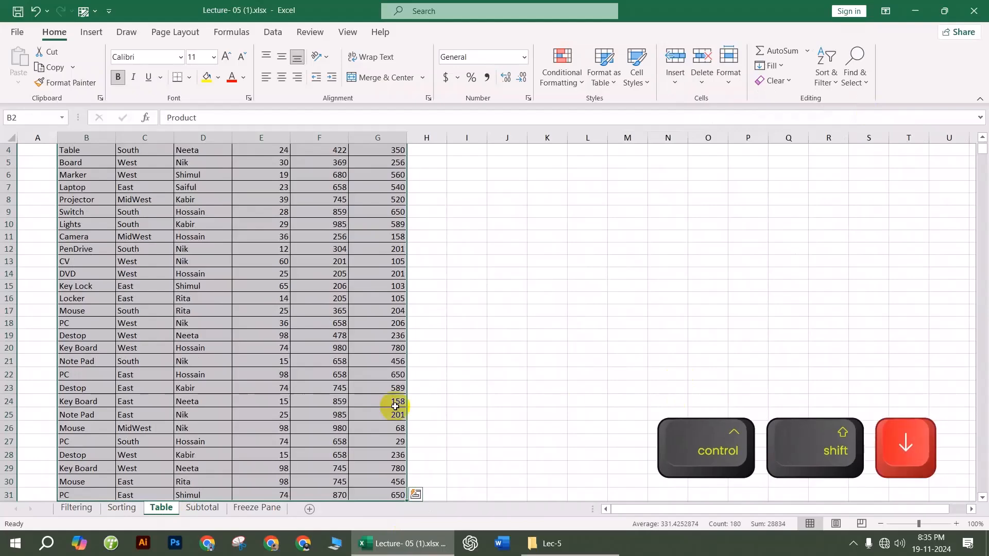
{"action": "scroll", "coordinate": [319, 412], "scroll_direction": "down", "scroll_amount": 2}
{"action": "left_click", "coordinate": [92, 32]}
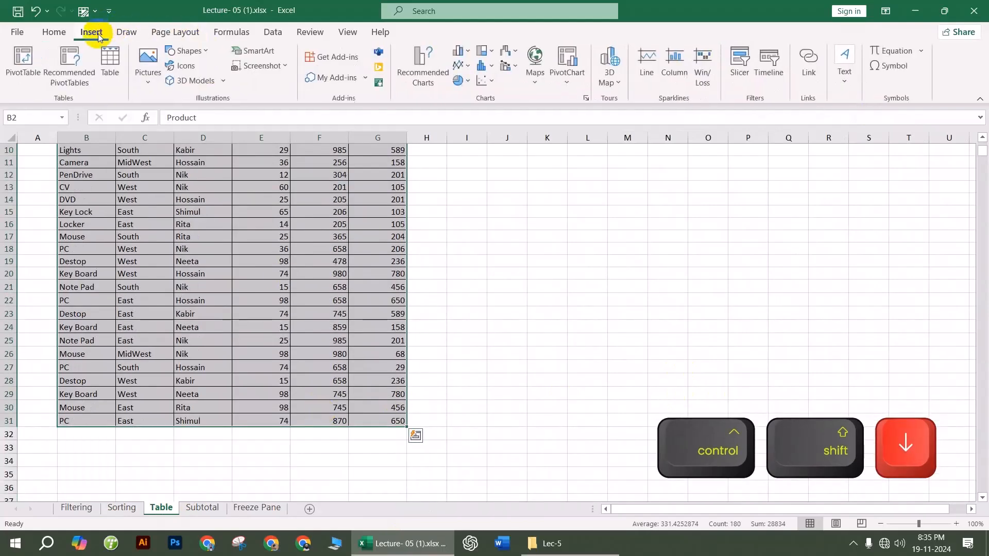
{"action": "left_click", "coordinate": [107, 61]}
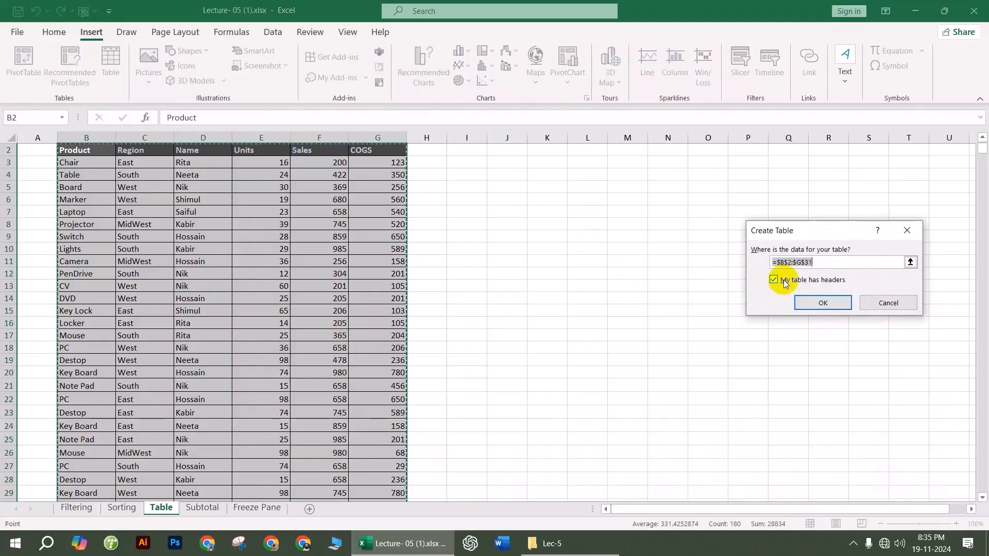
{"action": "left_click", "coordinate": [822, 302]}
Step: Undo the table, then recreate it from inside the data with Ctrl+T
{"action": "key", "text": "ctrl+z"}
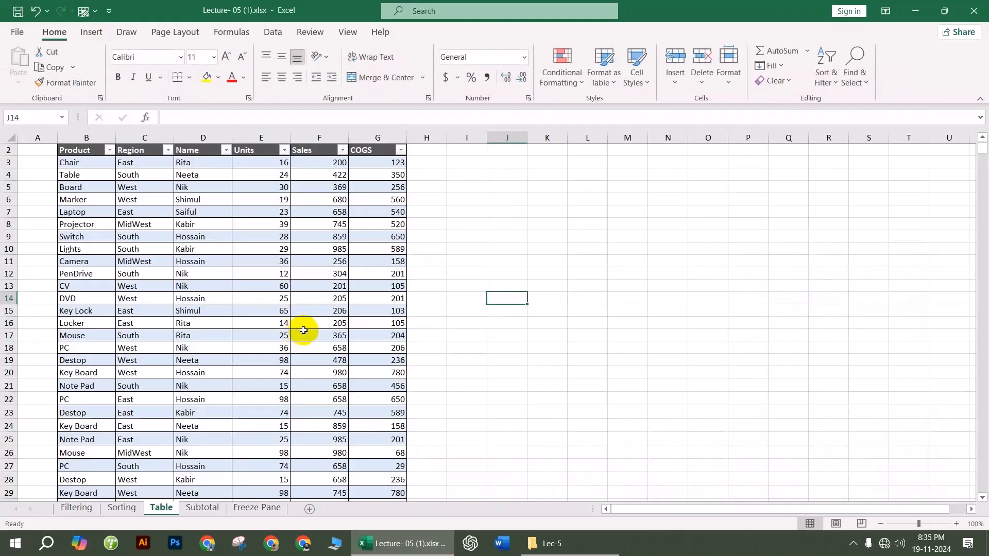
{"action": "key", "text": "ctrl+z"}
{"action": "key", "text": "ctrl+z"}
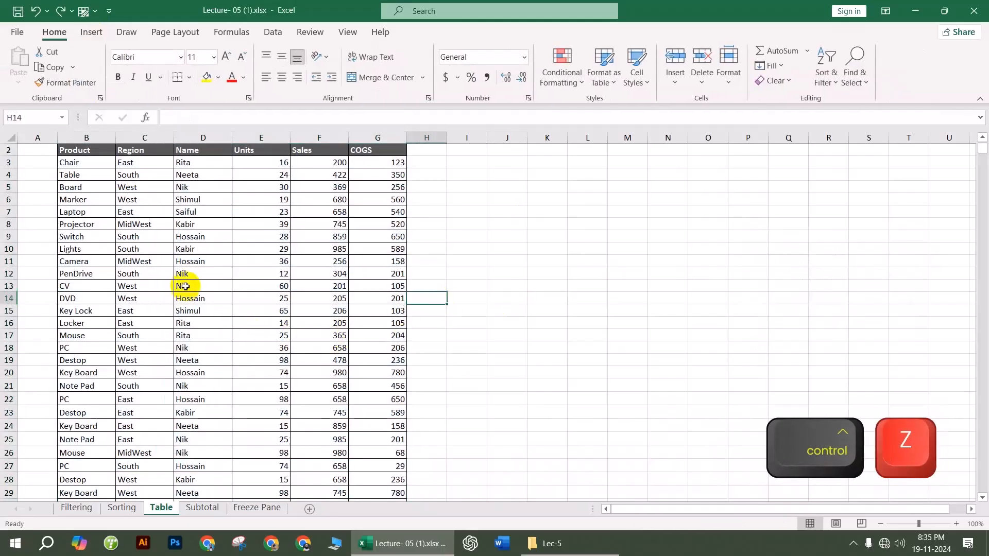
{"action": "left_click", "coordinate": [184, 287]}
{"action": "left_click", "coordinate": [260, 322]}
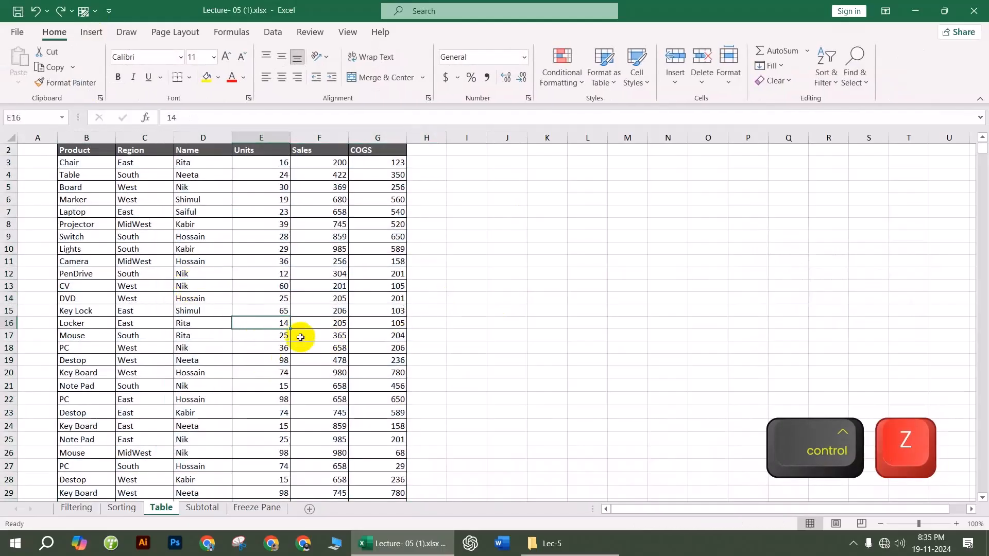
{"action": "key", "text": "ctrl+t"}
{"action": "scroll", "coordinate": [288, 343], "scroll_direction": "down", "scroll_amount": 4}
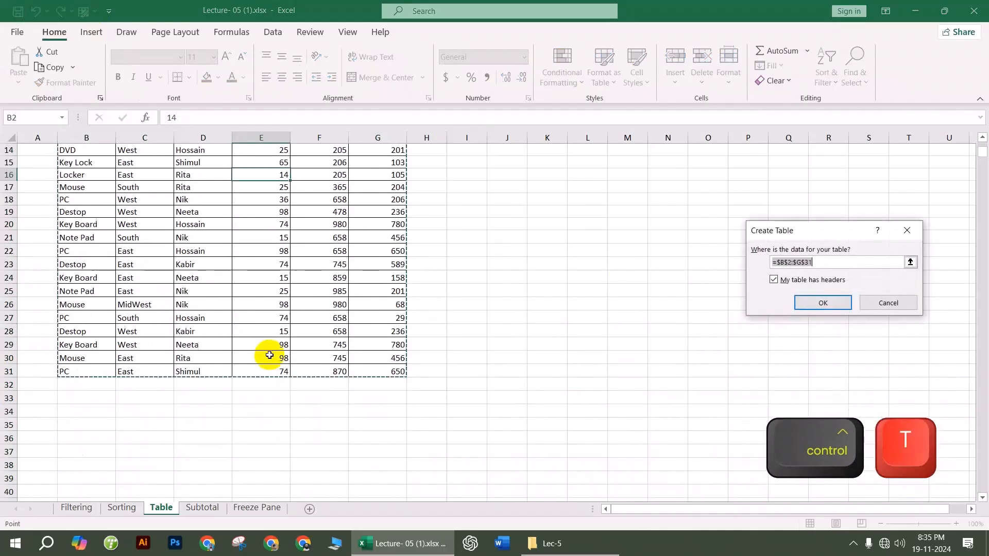
{"action": "left_click", "coordinate": [822, 302]}
{"action": "scroll", "coordinate": [431, 304], "scroll_direction": "up", "scroll_amount": 4}
{"action": "scroll", "coordinate": [431, 304], "scroll_direction": "down", "scroll_amount": 4}
{"action": "left_click", "coordinate": [319, 237]}
{"action": "scroll", "coordinate": [384, 326], "scroll_direction": "up", "scroll_amount": 4}
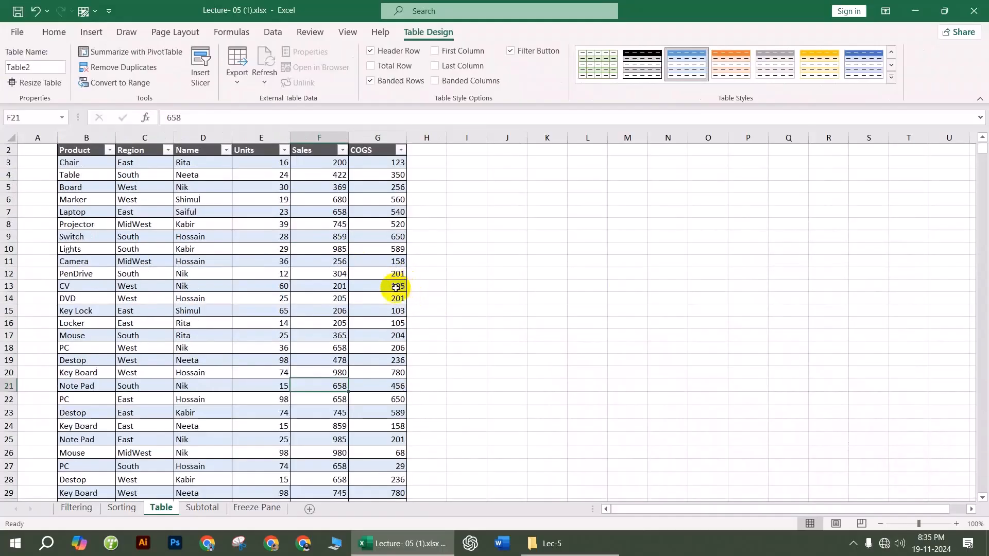
Step: Convert Table2 back to a normal range, undoing once and repeating the conversion
{"action": "right_click", "coordinate": [313, 307]}
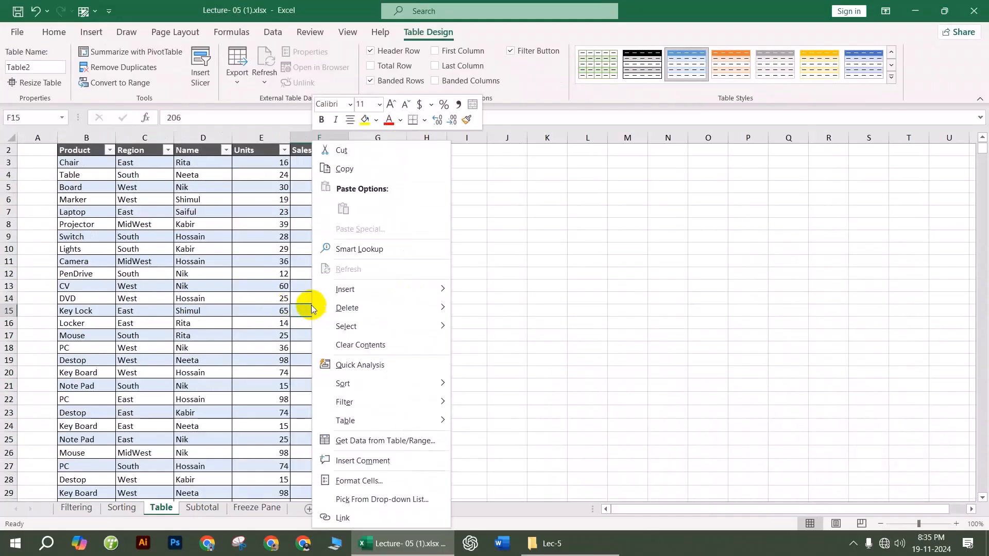
{"action": "mouse_move", "coordinate": [400, 296]}
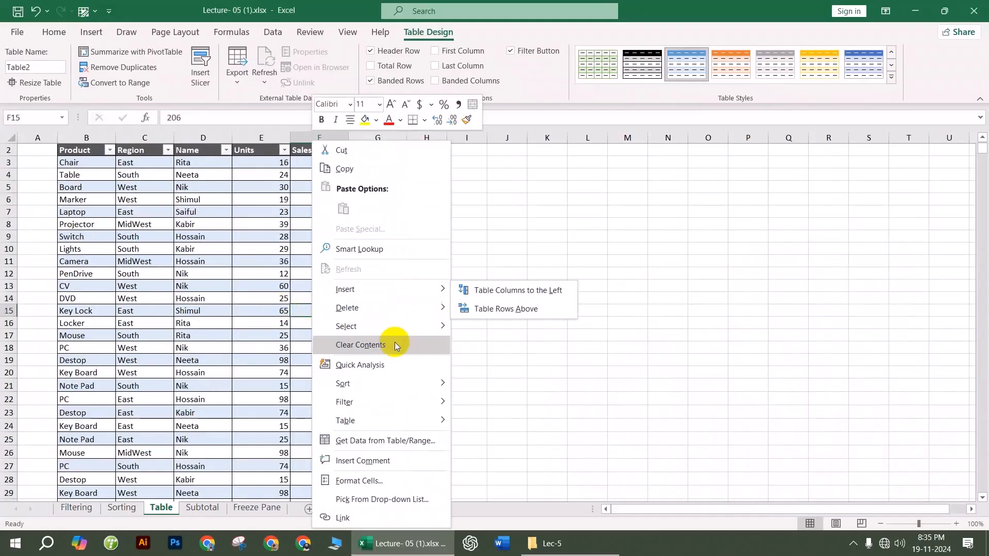
{"action": "mouse_move", "coordinate": [395, 387]}
{"action": "mouse_move", "coordinate": [393, 417]}
{"action": "left_click", "coordinate": [509, 443]}
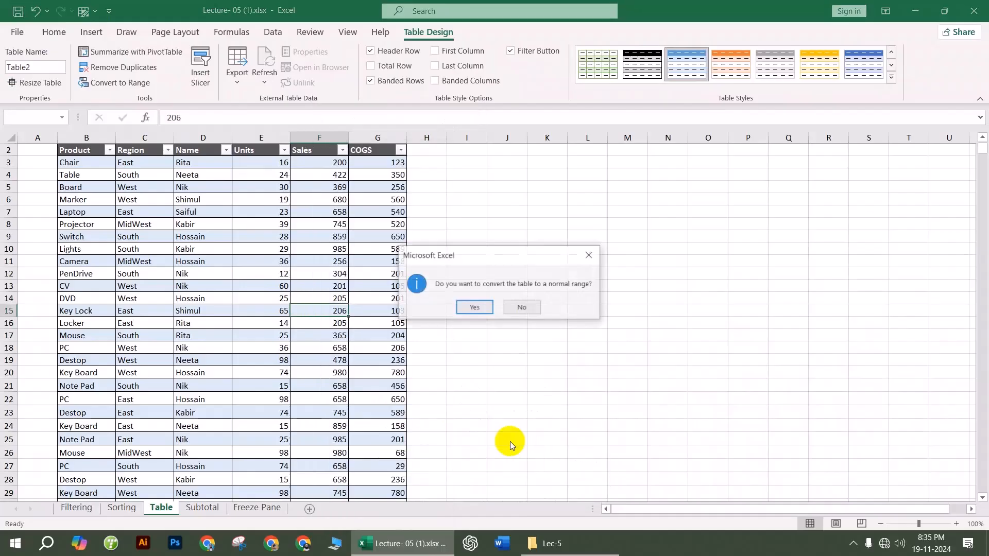
{"action": "left_click", "coordinate": [474, 305]}
{"action": "left_click", "coordinate": [262, 236]}
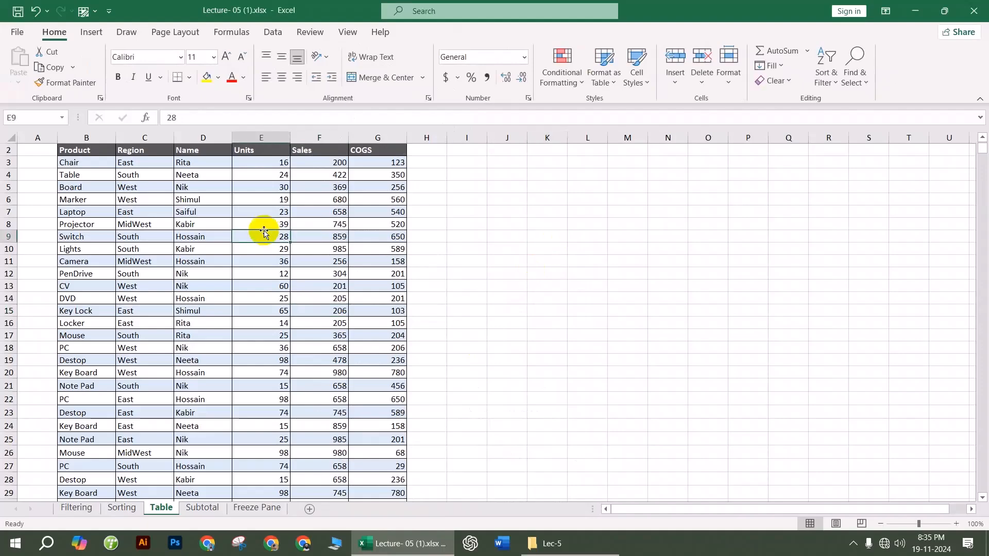
{"action": "key", "text": "ctrl+z"}
{"action": "left_click", "coordinate": [335, 236]}
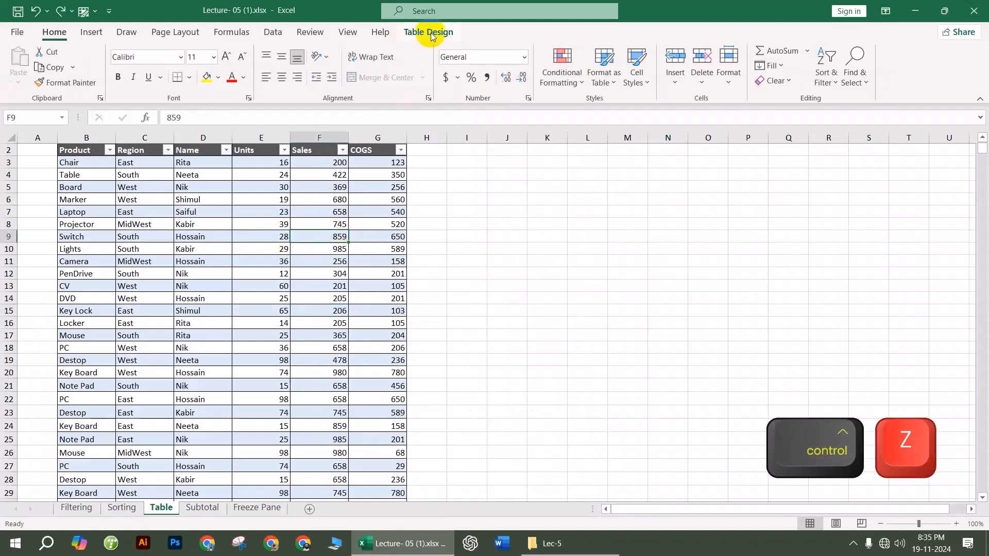
{"action": "right_click", "coordinate": [302, 270]}
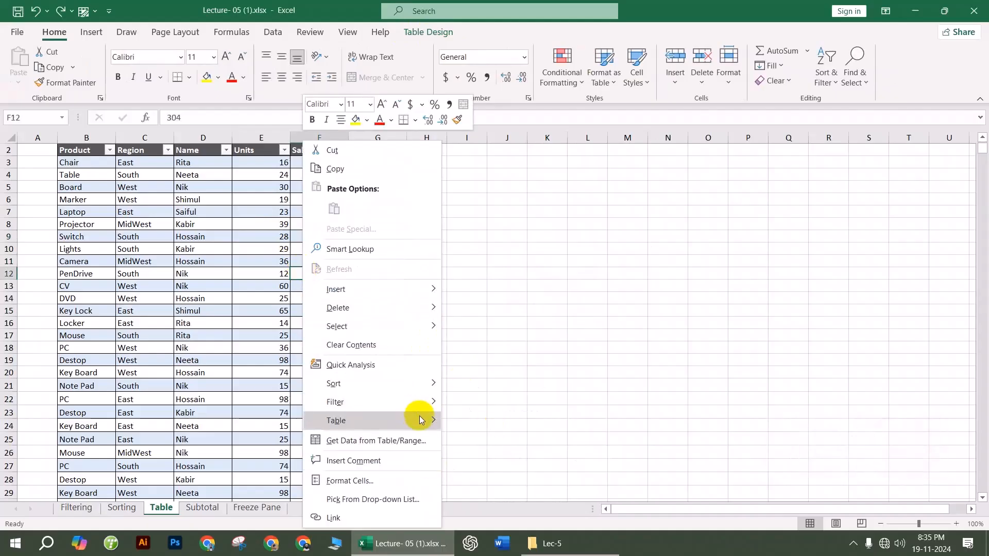
{"action": "left_click", "coordinate": [491, 442]}
{"action": "left_click", "coordinate": [476, 307]}
Step: Fill the Table sheet's header row B2:G2 with dark orange
{"action": "mouse_move", "coordinate": [342, 242]}
{"action": "left_mouse_down"}
{"action": "mouse_move", "coordinate": [133, 215]}
{"action": "mouse_move", "coordinate": [115, 221]}
{"action": "mouse_move", "coordinate": [183, 235]}
{"action": "mouse_move", "coordinate": [359, 442]}
{"action": "mouse_move", "coordinate": [349, 511]}
{"action": "mouse_move", "coordinate": [338, 453]}
{"action": "left_mouse_up"}
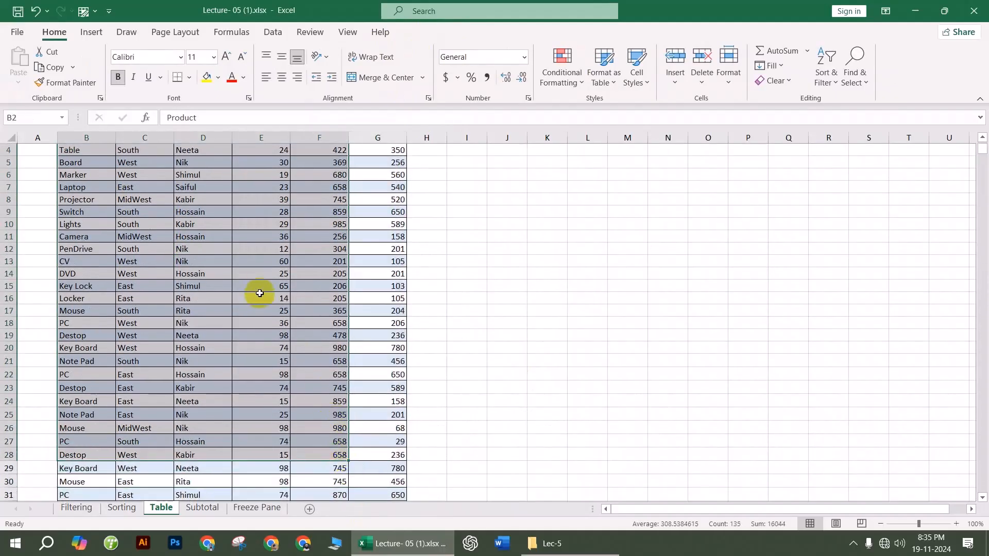
{"action": "left_click", "coordinate": [259, 293]}
{"action": "scroll", "coordinate": [237, 287], "scroll_direction": "up", "scroll_amount": 1}
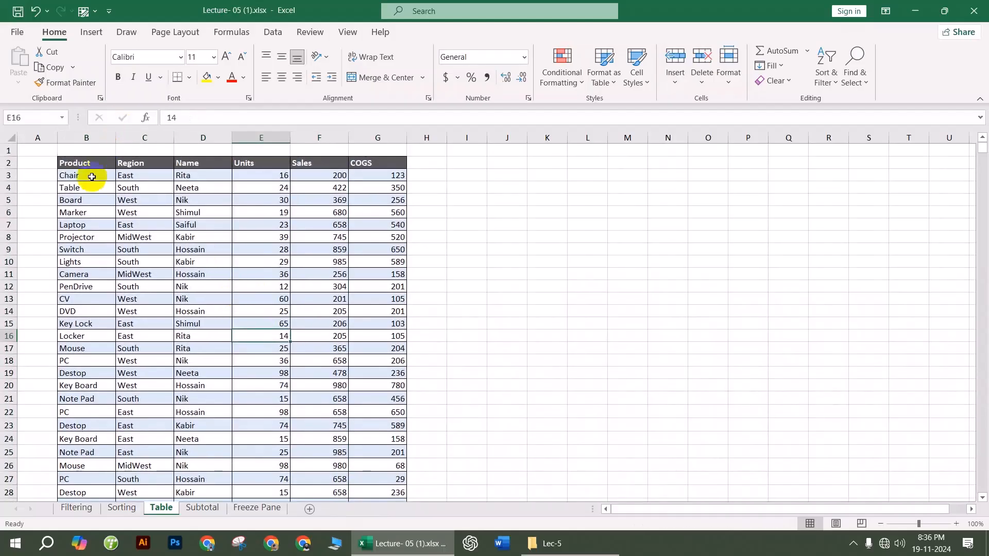
{"action": "left_click_drag", "start_coordinate": [78, 163], "coordinate": [371, 163]}
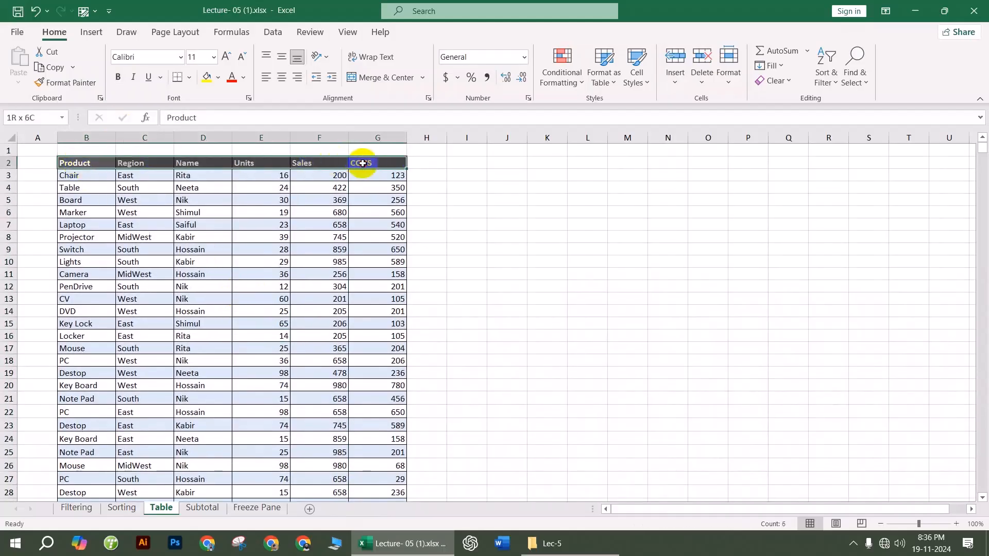
{"action": "left_click", "coordinate": [219, 78]}
{"action": "left_click", "coordinate": [258, 156]}
{"action": "left_click", "coordinate": [269, 275]}
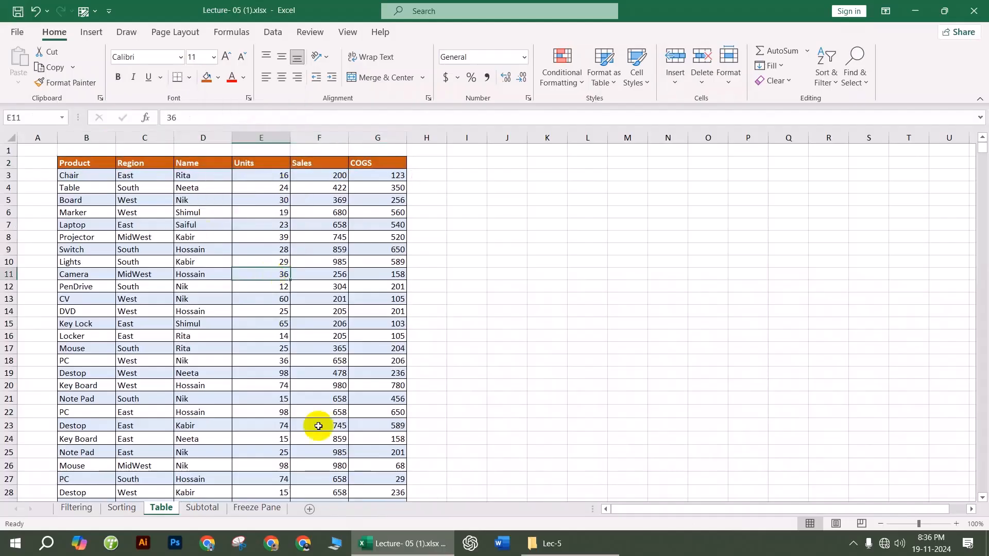
{"action": "left_click", "coordinate": [625, 306]}
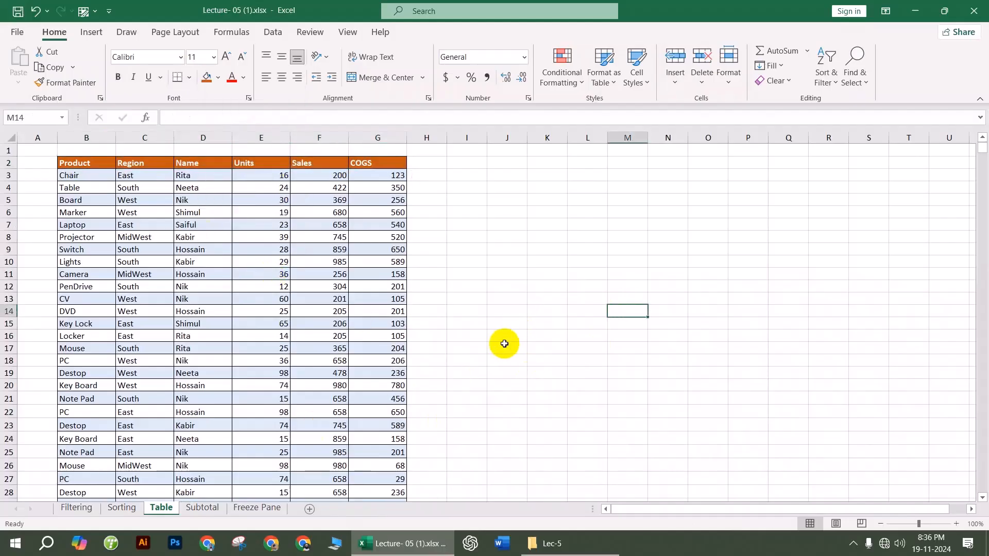
Step: On the Subtotal sheet, enter =COUNTA(B7:B35) in B3, changed from COUNT, returning 29
{"action": "left_click", "coordinate": [216, 507]}
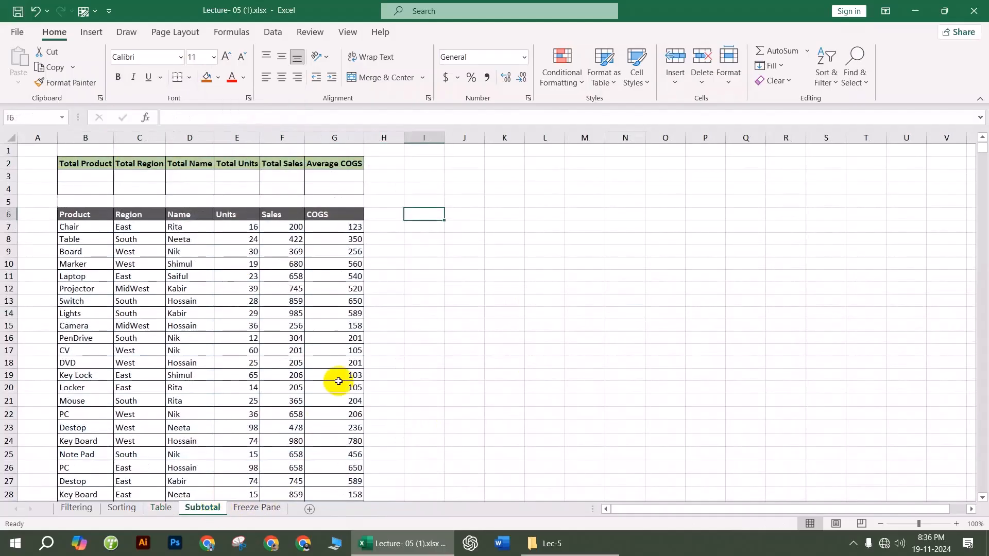
{"action": "scroll", "coordinate": [261, 352], "scroll_direction": "up", "scroll_amount": 3}
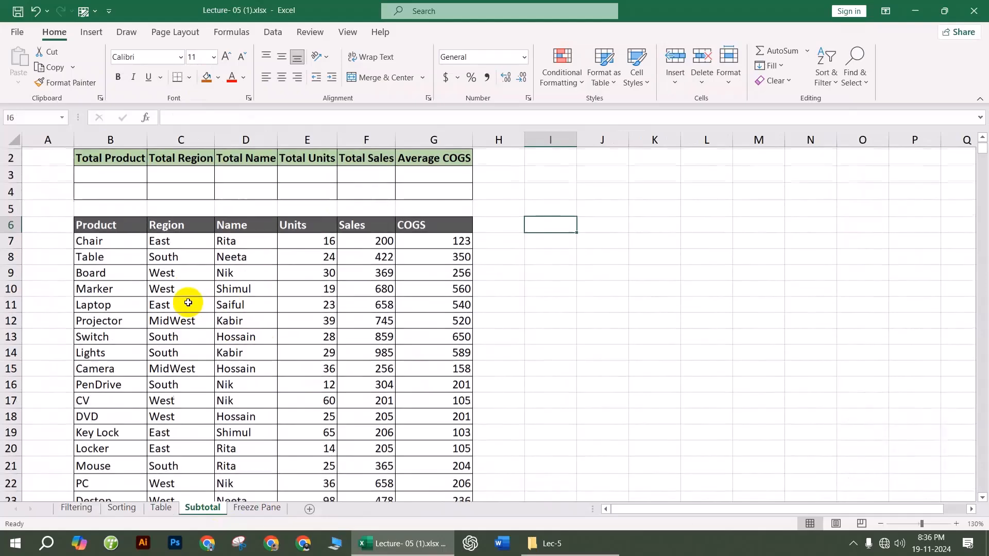
{"action": "left_click", "coordinate": [104, 192]}
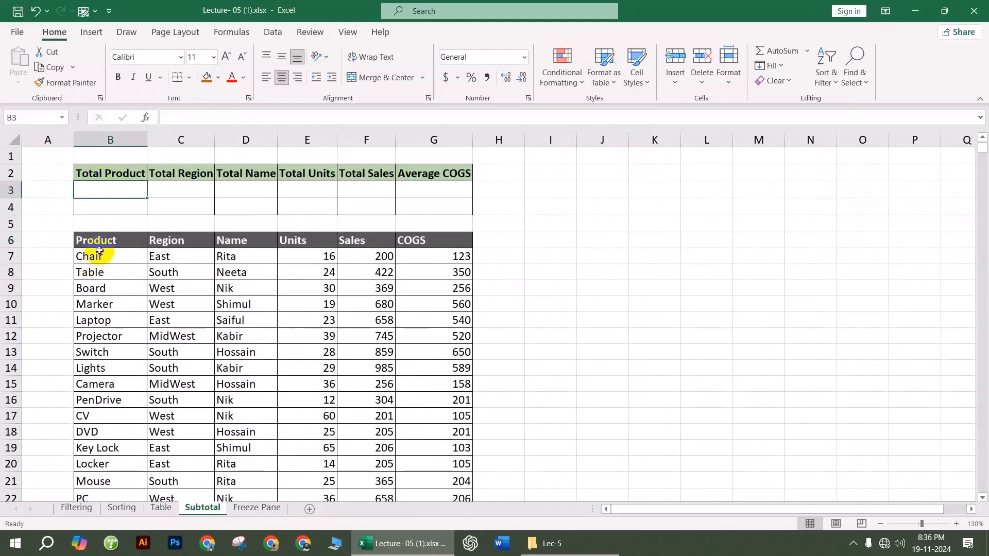
{"action": "type", "text": "=count"}
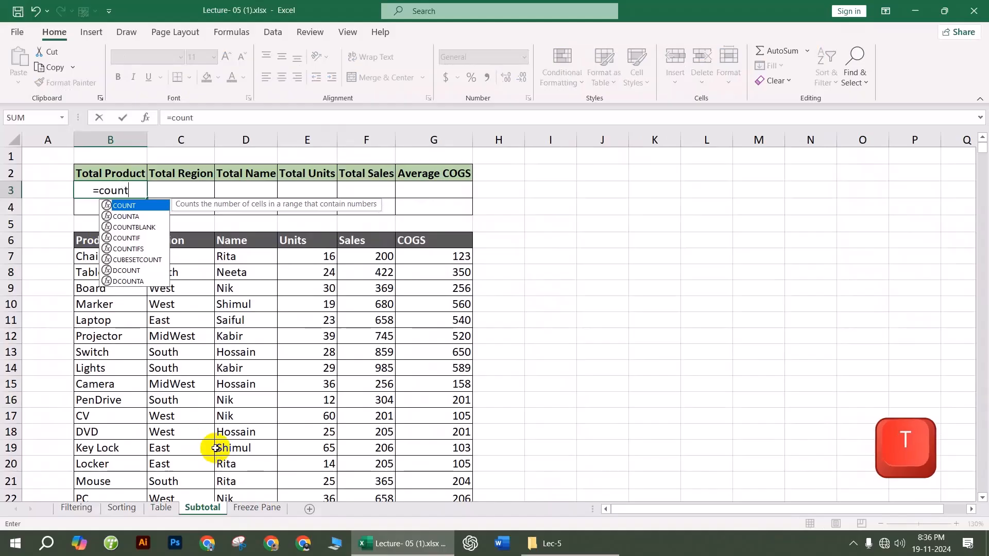
{"action": "key", "text": "Tab"}
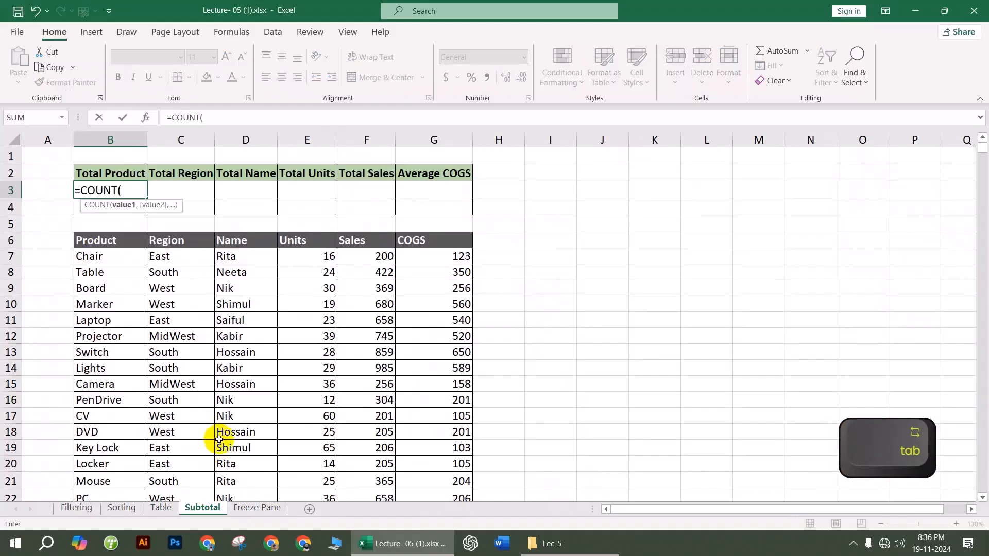
{"action": "left_click_drag", "start_coordinate": [125, 258], "coordinate": [108, 397]}
{"action": "key", "text": "Return"}
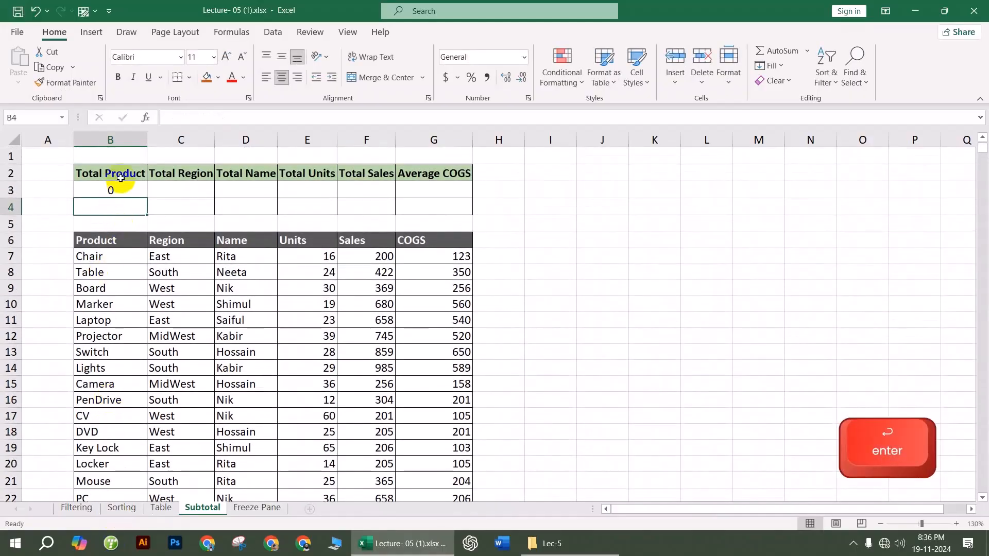
{"action": "double_click", "coordinate": [118, 184]}
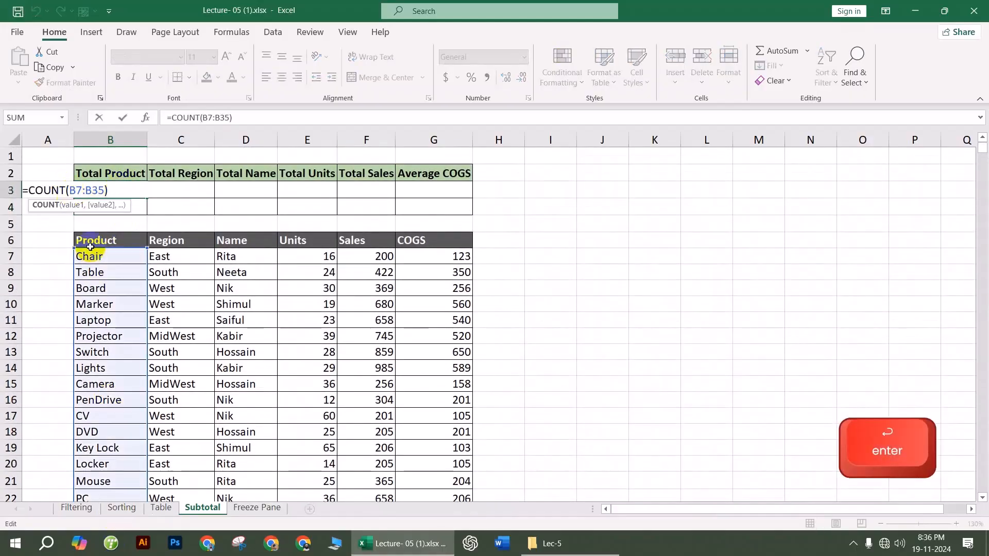
{"action": "type", "text": "a"}
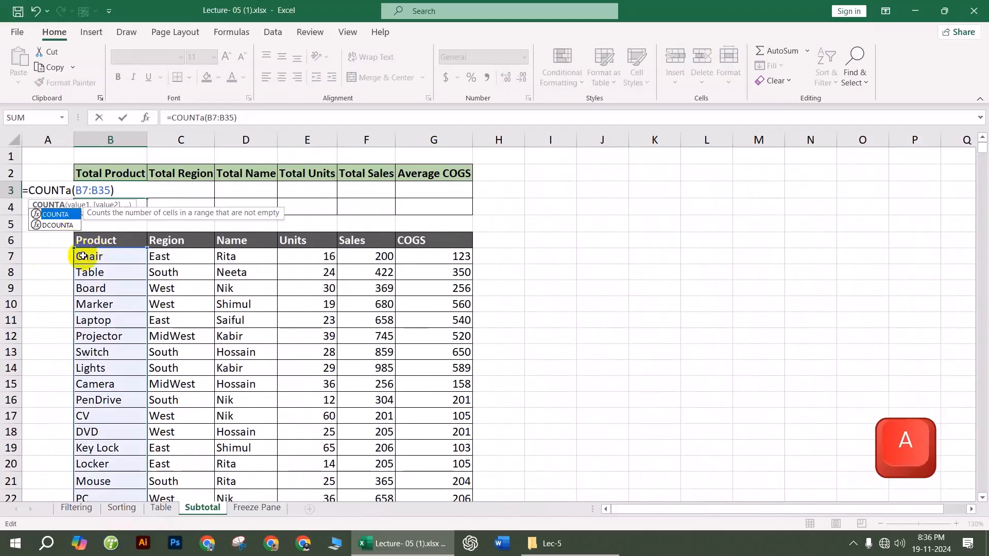
{"action": "key", "text": "Return"}
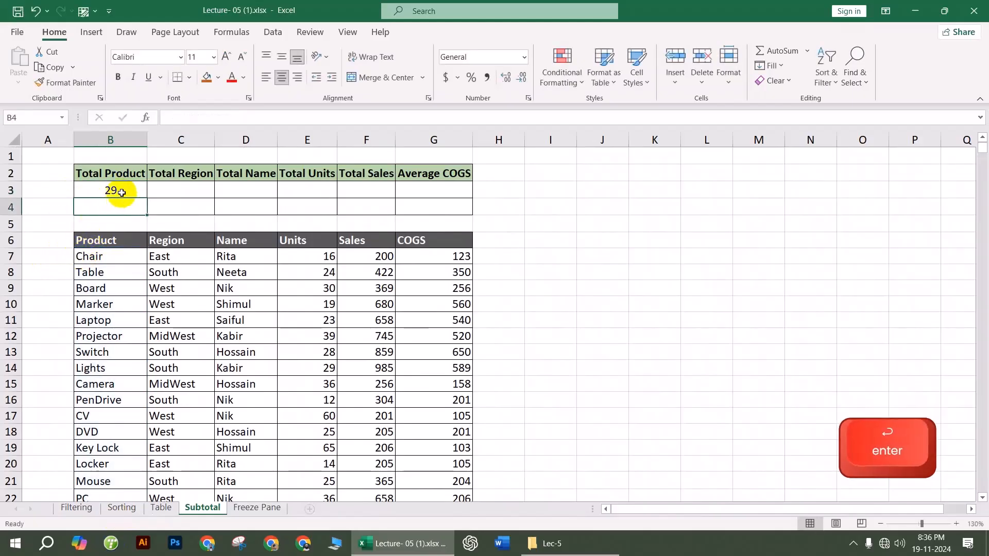
{"action": "left_click", "coordinate": [115, 192]}
Step: Enter =SUBTOTAL(3,B7:B35) in B4, using the COUNTA operation over the Product column
{"action": "left_click", "coordinate": [115, 212]}
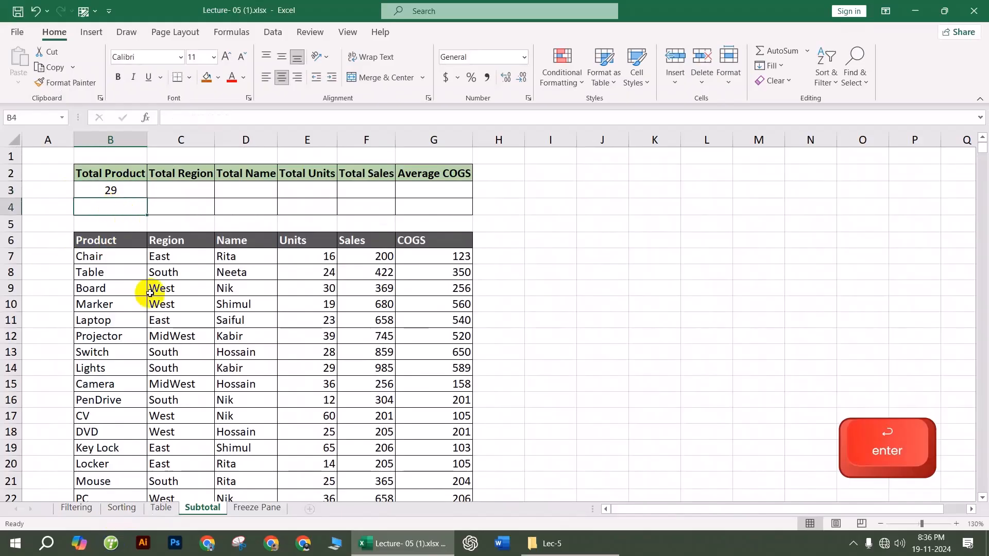
{"action": "type", "text": "=su"}
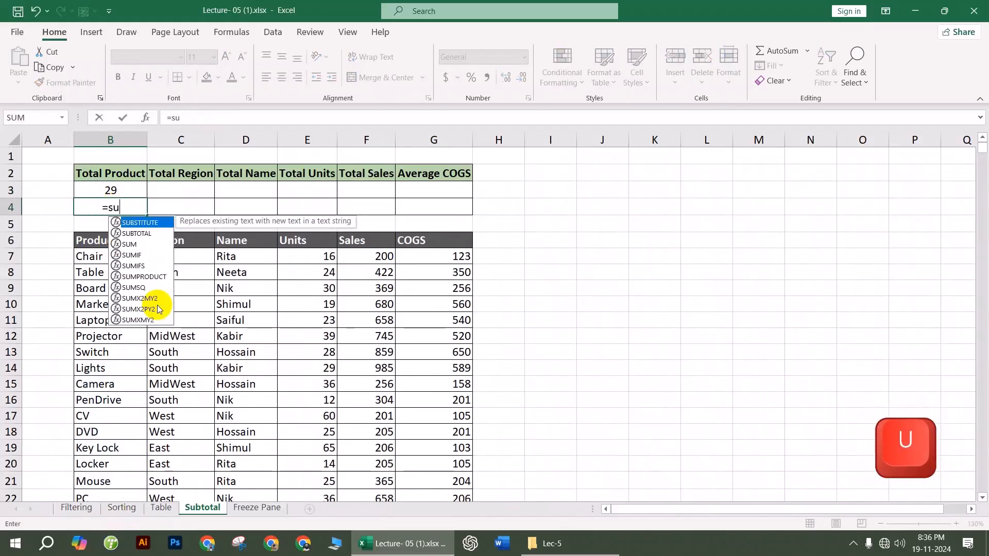
{"action": "type", "text": "bto"}
{"action": "key", "text": "Tab"}
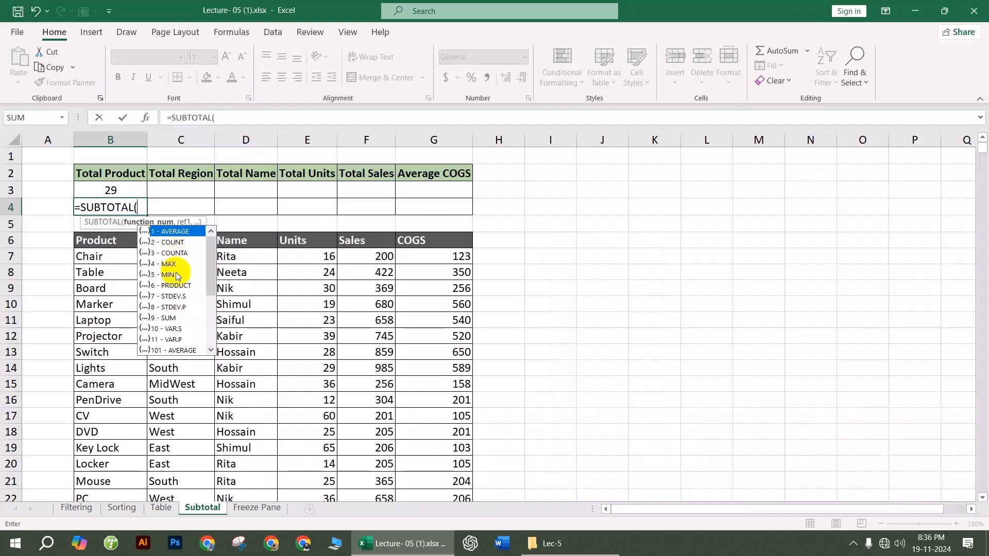
{"action": "scroll", "coordinate": [178, 323], "scroll_direction": "down", "scroll_amount": 3}
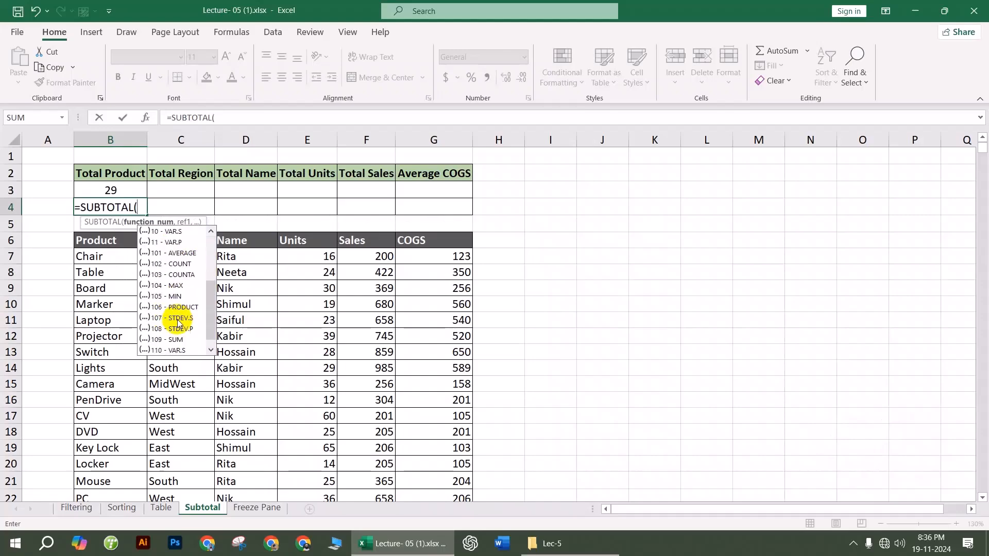
{"action": "scroll", "coordinate": [166, 295], "scroll_direction": "up", "scroll_amount": 2}
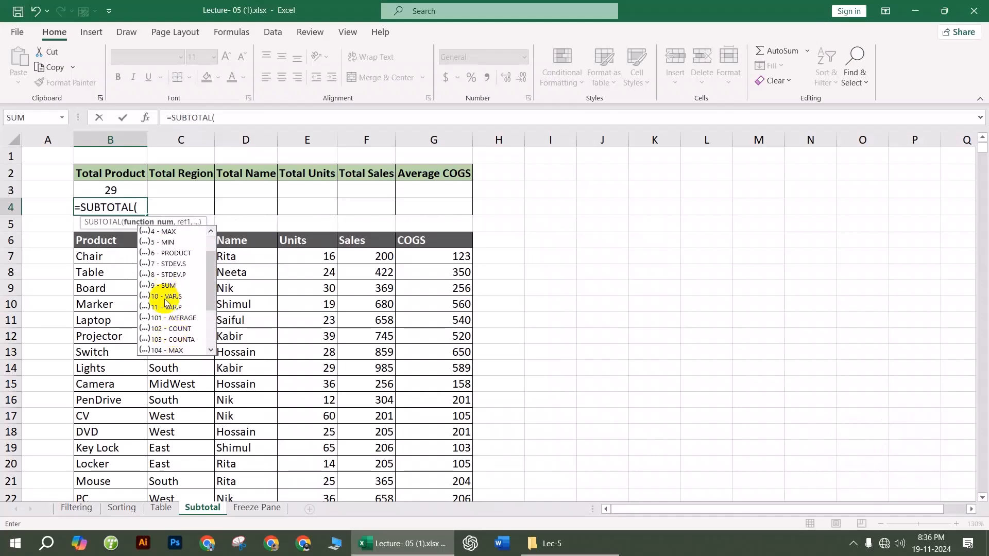
{"action": "scroll", "coordinate": [173, 308], "scroll_direction": "up", "scroll_amount": 1}
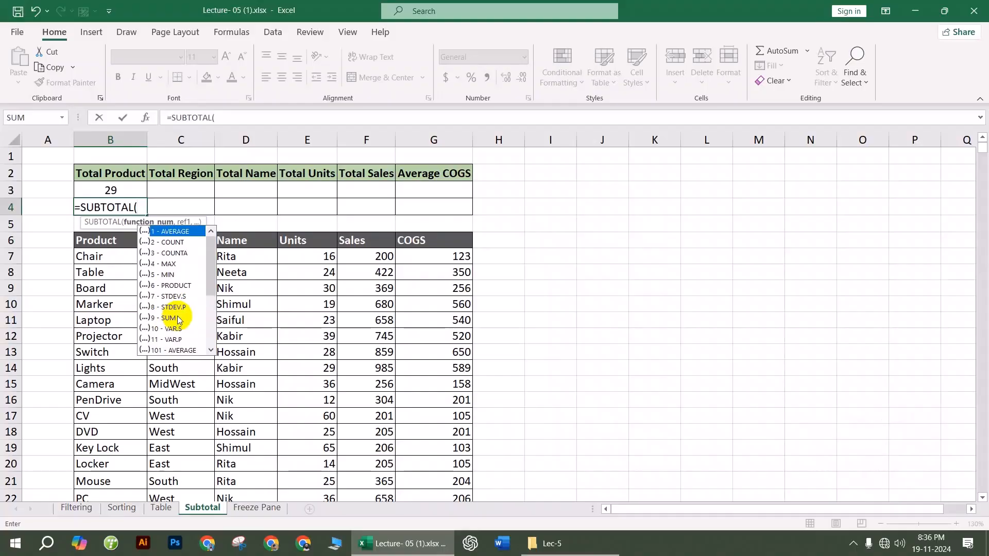
{"action": "double_click", "coordinate": [175, 254]}
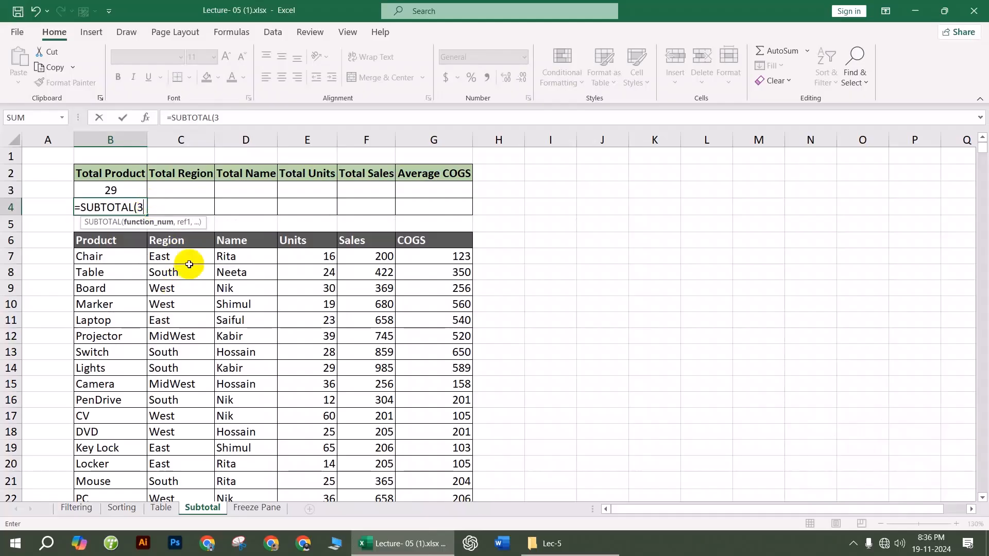
{"action": "type", "text": ","}
{"action": "left_click", "coordinate": [106, 256]}
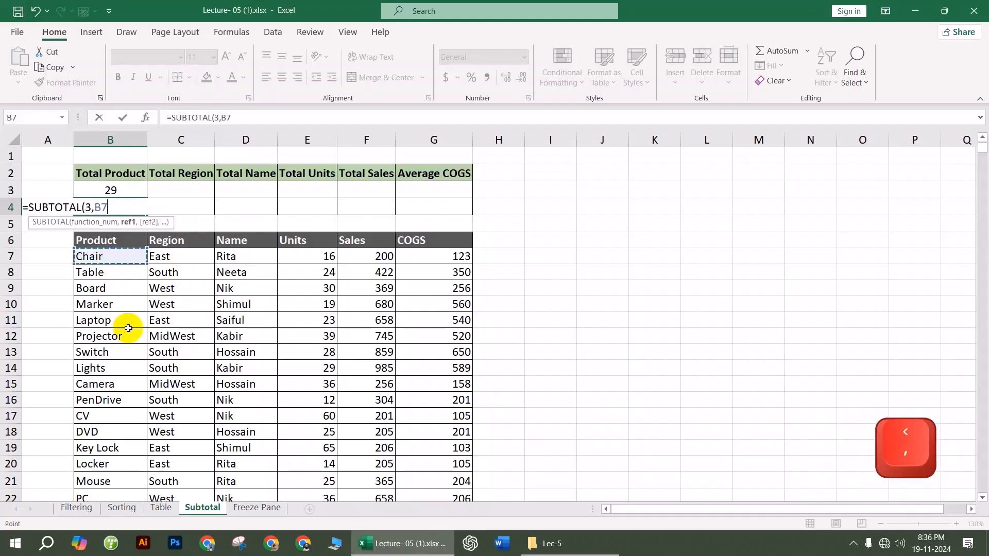
{"action": "key", "text": "ctrl+shift+Down"}
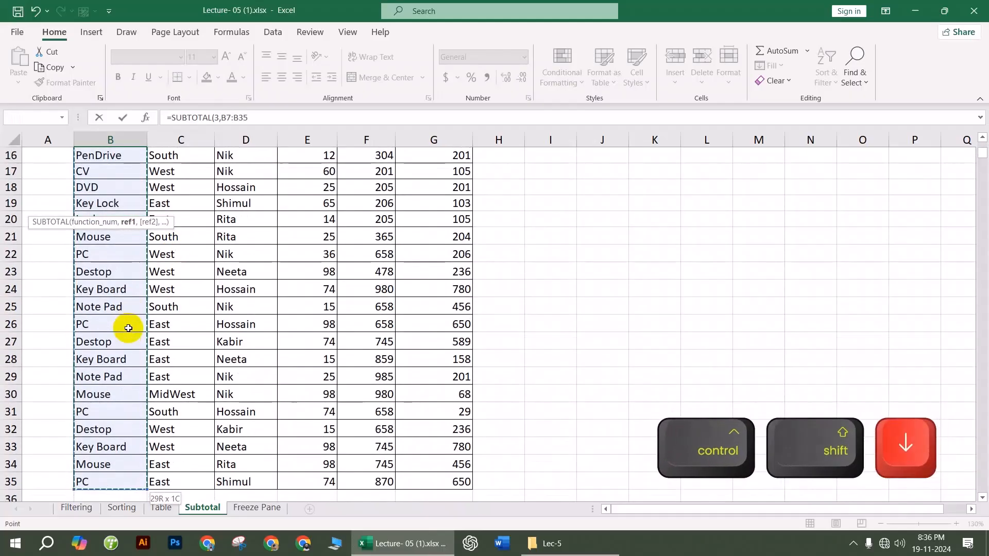
{"action": "key", "text": "Return"}
Step: Check the formulas in B3 and B4, then select the header row B6:G6
{"action": "scroll", "coordinate": [128, 328], "scroll_direction": "up", "scroll_amount": 2}
{"action": "left_click", "coordinate": [109, 193]}
{"action": "left_click", "coordinate": [113, 210]}
{"action": "left_click", "coordinate": [254, 351]}
{"action": "left_click_drag", "start_coordinate": [95, 241], "coordinate": [409, 237]}
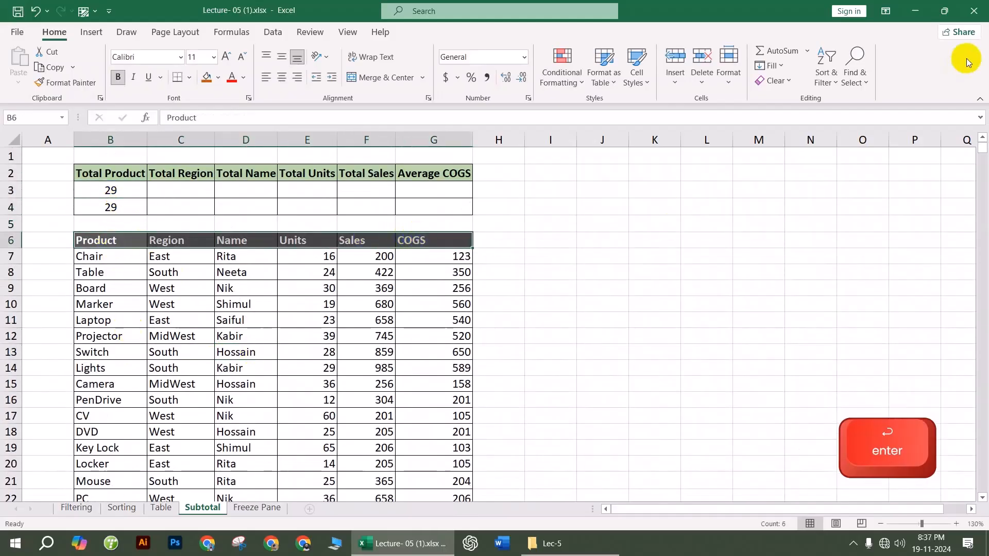
Step: Turn on filtering and limit the Product column to Camera and Key Board
{"action": "left_click", "coordinate": [810, 81]}
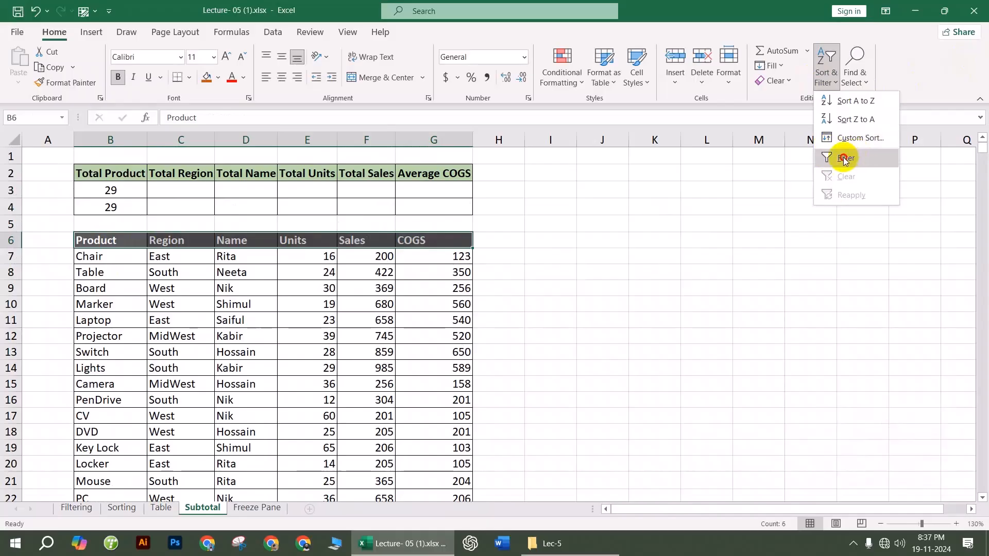
{"action": "left_click", "coordinate": [838, 154]}
{"action": "left_click", "coordinate": [233, 302]}
{"action": "left_click", "coordinate": [140, 242]}
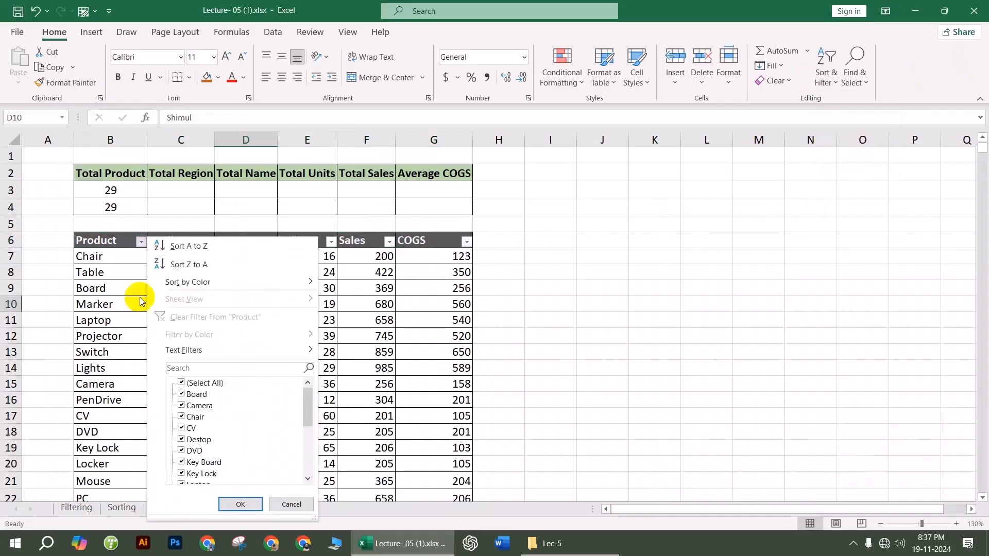
{"action": "left_click", "coordinate": [181, 405]}
{"action": "left_click", "coordinate": [181, 462]}
{"action": "left_click", "coordinate": [236, 504]}
Step: Compare the counts: SUBTOTAL in B4 shows 5 while COUNTA in B3 stays 29
{"action": "left_click_drag", "start_coordinate": [110, 256], "coordinate": [114, 324]}
{"action": "left_click", "coordinate": [116, 205]}
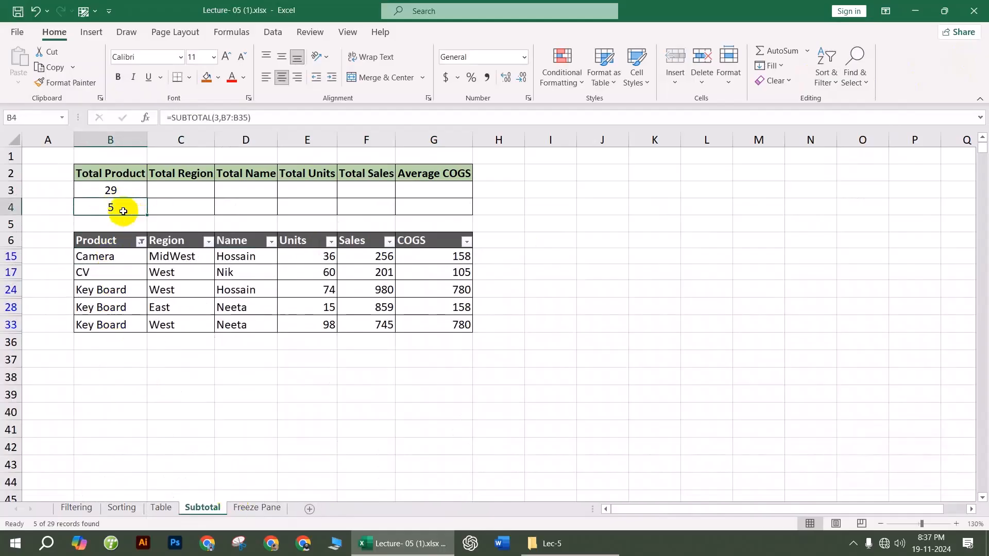
{"action": "left_click", "coordinate": [135, 195]}
{"action": "left_click", "coordinate": [185, 188]}
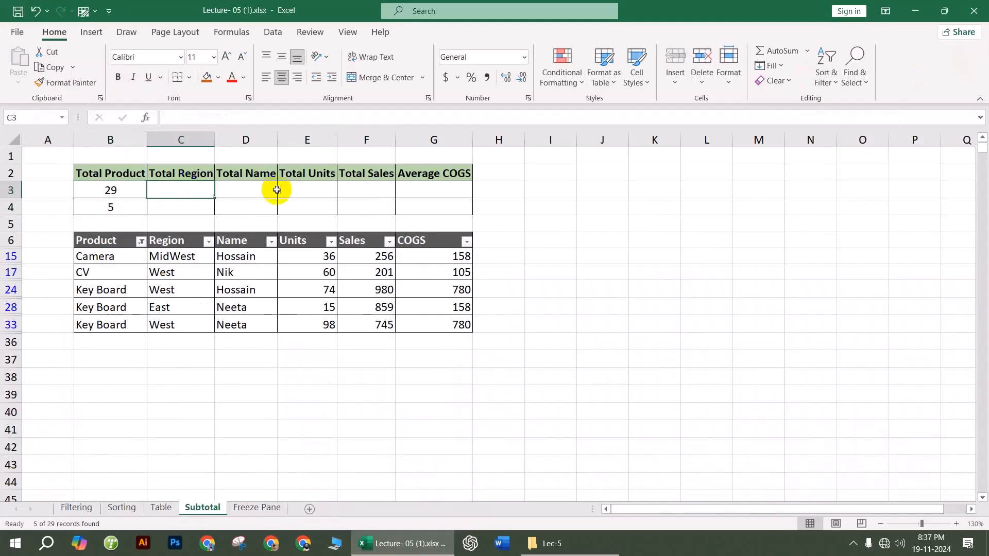
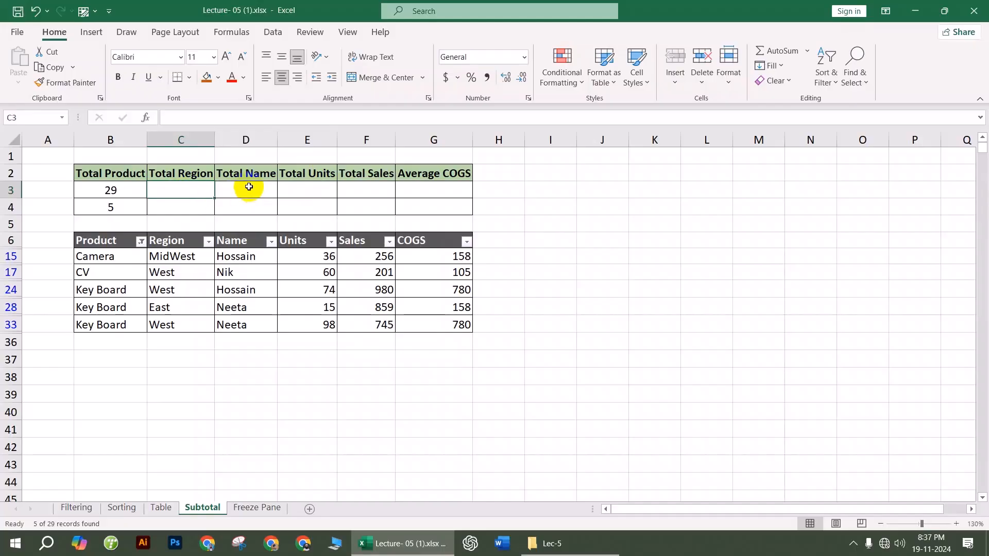
Step: Step across the summary cells in rows 3 and 4 and select G4 under Average COGS
{"action": "left_click", "coordinate": [249, 187]}
{"action": "left_click", "coordinate": [311, 187]}
{"action": "left_click", "coordinate": [365, 187]}
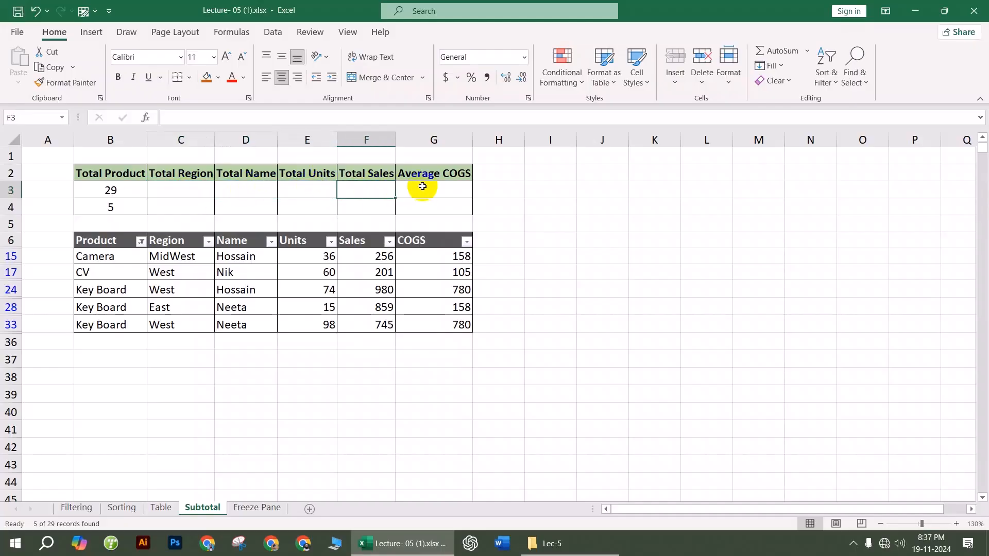
{"action": "left_click", "coordinate": [427, 187]}
{"action": "left_click_drag", "start_coordinate": [197, 209], "coordinate": [435, 205]}
{"action": "left_click", "coordinate": [310, 205]}
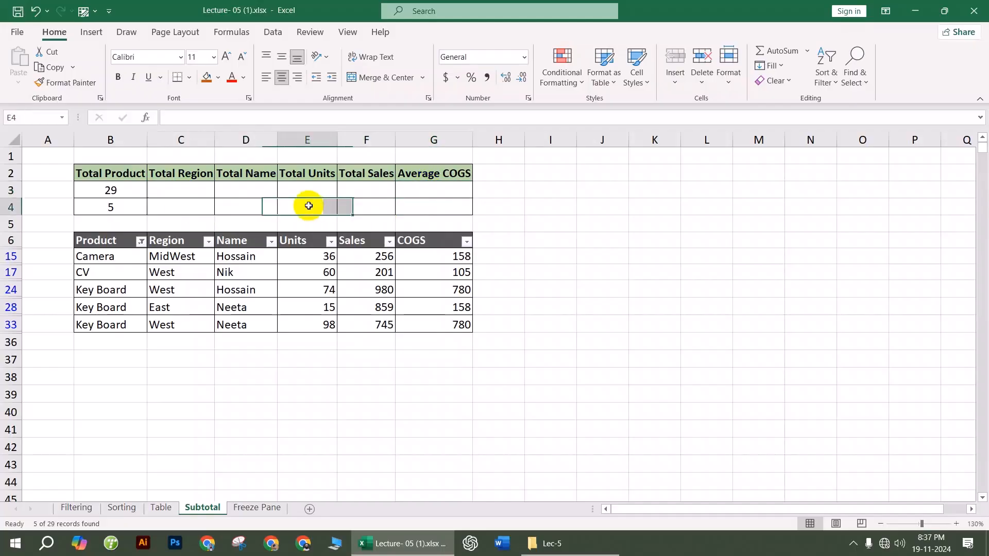
{"action": "left_click", "coordinate": [432, 203]}
Step: Enter =SUBTOTAL(1,G15:G33) in G4 to average the visible COGS values, giving 396.2
{"action": "type", "text": "="}
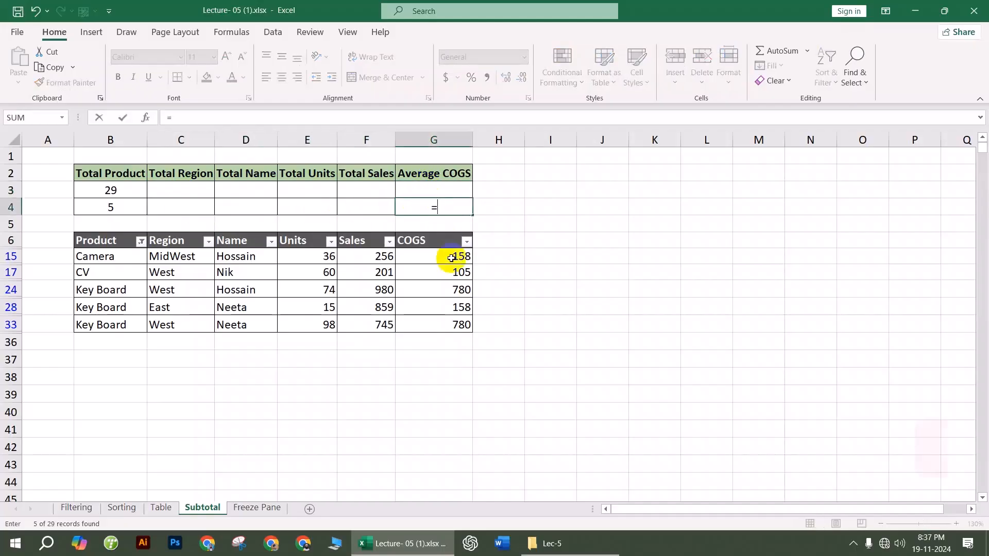
{"action": "type", "text": "subto"}
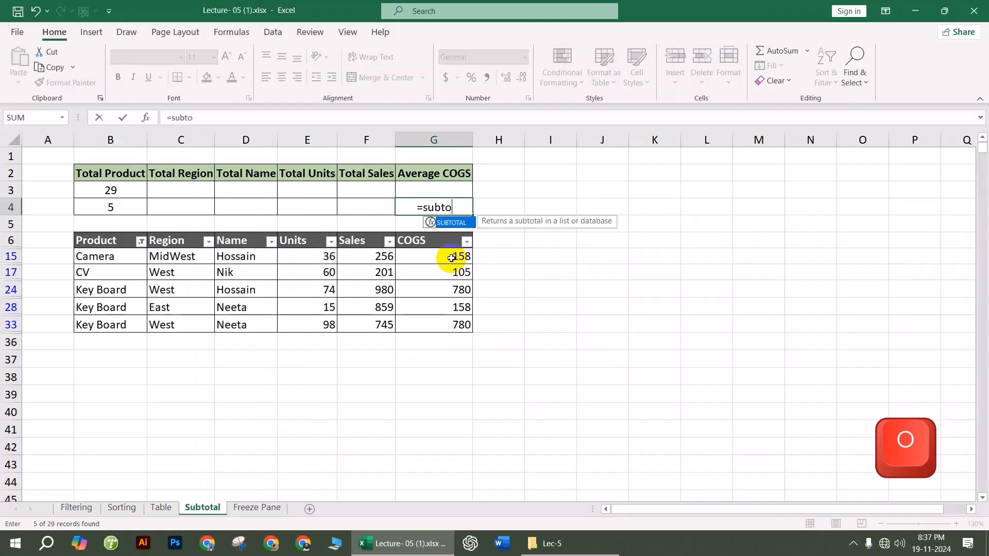
{"action": "key", "text": "Tab"}
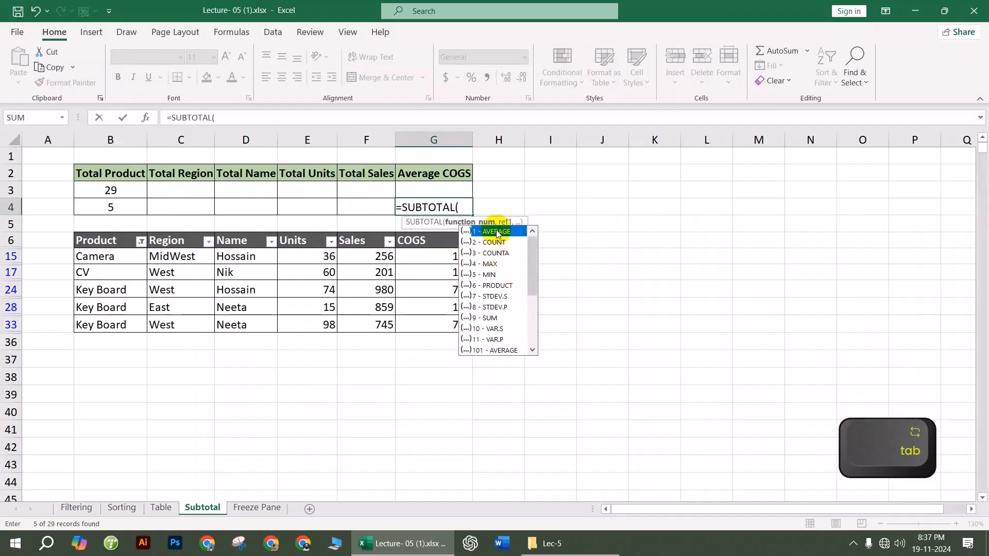
{"action": "double_click", "coordinate": [497, 232]}
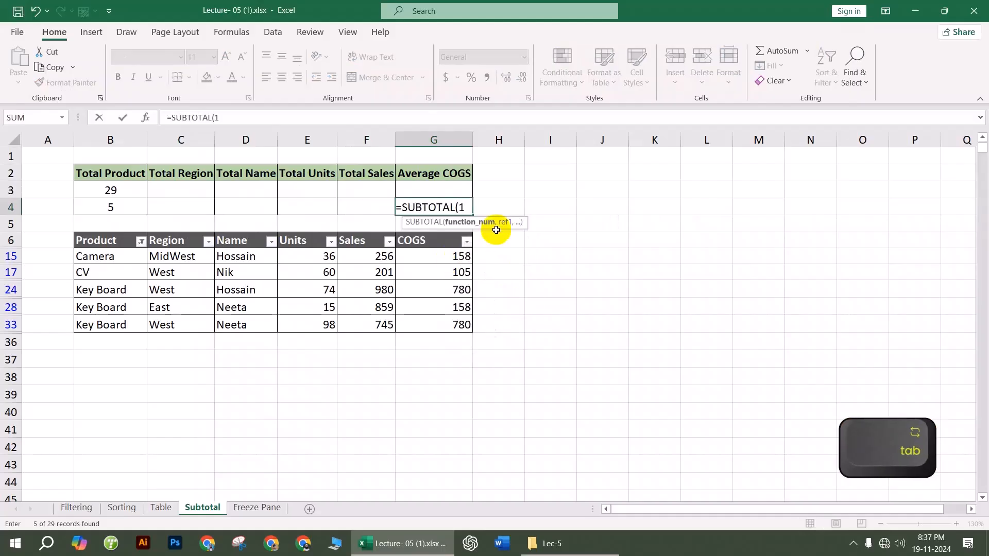
{"action": "type", "text": ","}
{"action": "left_click_drag", "start_coordinate": [460, 256], "coordinate": [454, 329]}
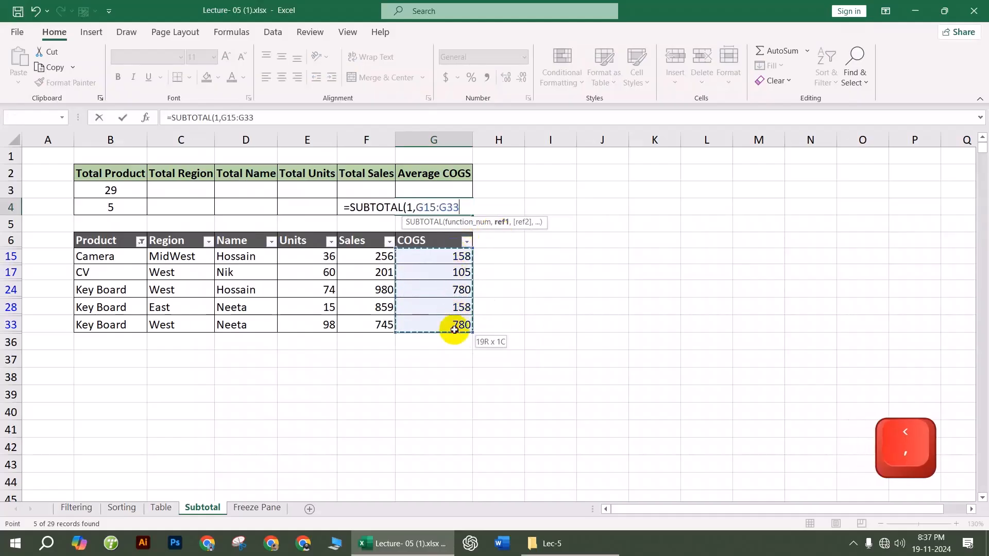
{"action": "key", "text": "Return"}
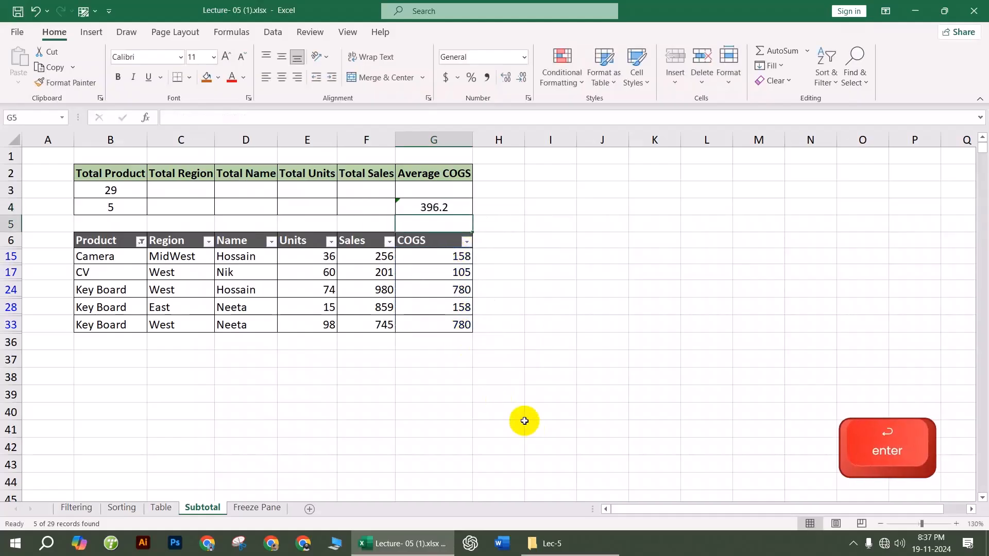
{"action": "left_click", "coordinate": [523, 423]}
Step: Clear the filter from the Product column so every row shows again
{"action": "left_click", "coordinate": [140, 242]}
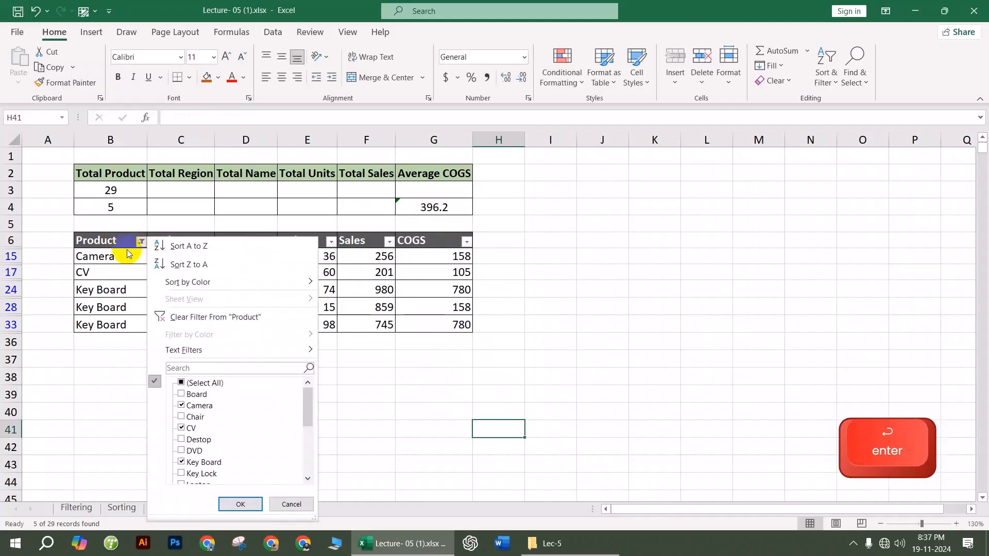
{"action": "left_click", "coordinate": [182, 382]}
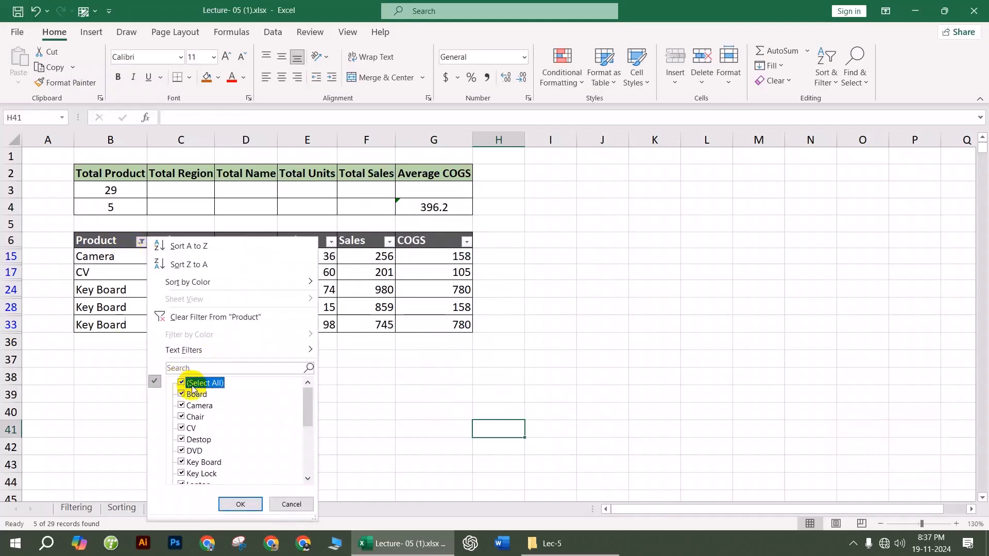
{"action": "left_click", "coordinate": [216, 317]}
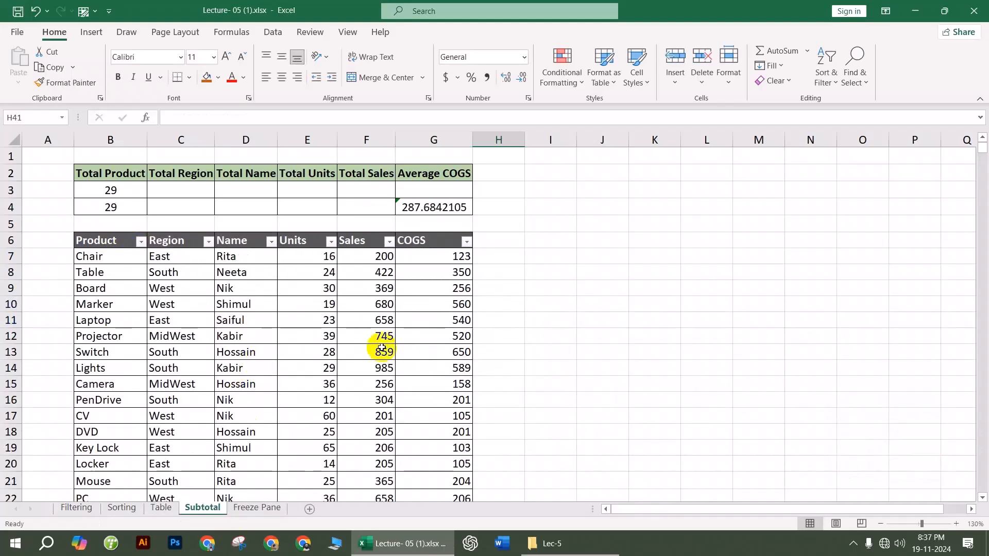
Step: Change the G4 formula's range to G7:G35, averaging all COGS to 350.3448276
{"action": "left_click", "coordinate": [428, 211]}
{"action": "double_click", "coordinate": [429, 209]}
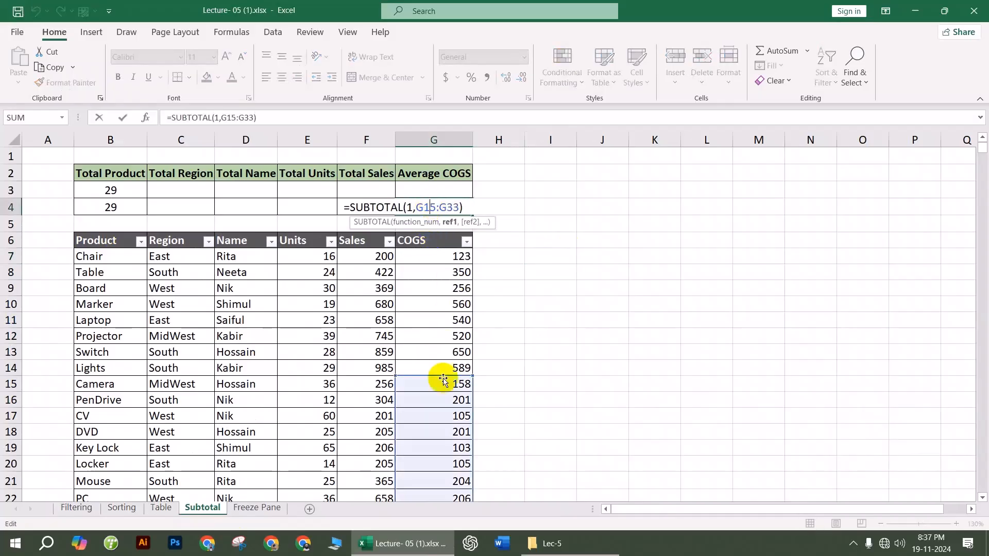
{"action": "scroll", "coordinate": [441, 288], "scroll_direction": "down", "scroll_amount": 6}
{"action": "scroll", "coordinate": [466, 275], "scroll_direction": "up", "scroll_amount": 6}
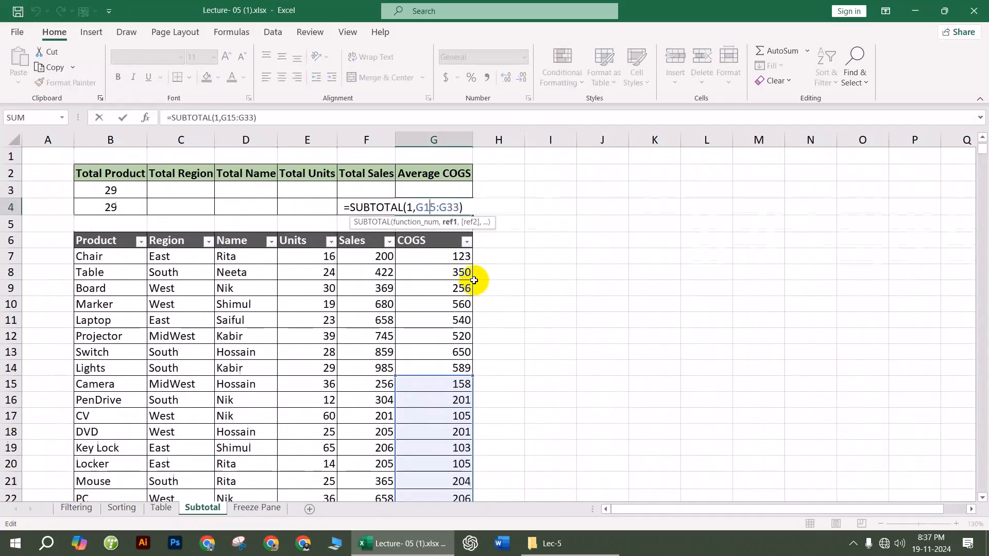
{"action": "left_click_drag", "start_coordinate": [471, 377], "coordinate": [459, 256]}
{"action": "scroll", "coordinate": [427, 370], "scroll_direction": "down", "scroll_amount": 4}
{"action": "scroll", "coordinate": [436, 396], "scroll_direction": "down", "scroll_amount": 4}
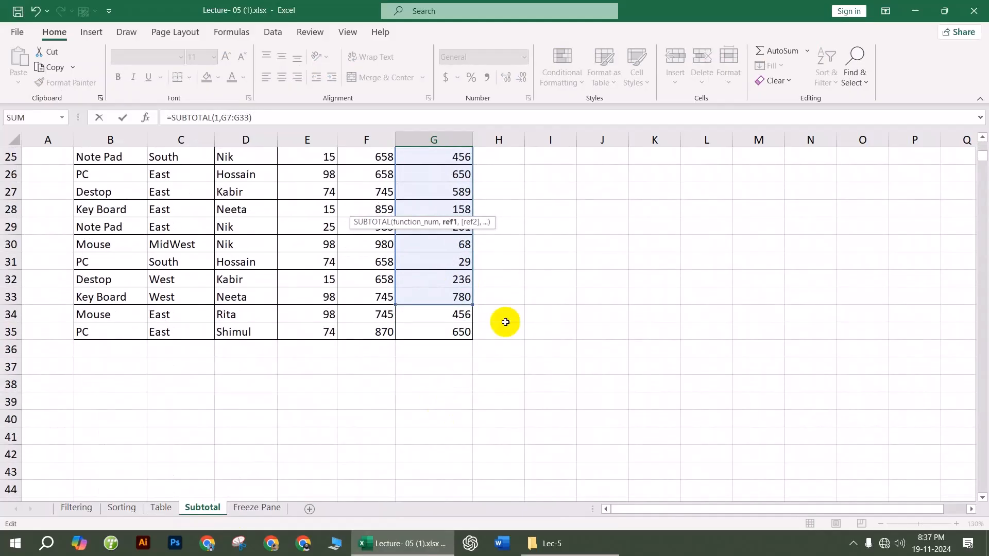
{"action": "left_click_drag", "start_coordinate": [471, 306], "coordinate": [470, 340]}
{"action": "scroll", "coordinate": [567, 391], "scroll_direction": "up", "scroll_amount": 8}
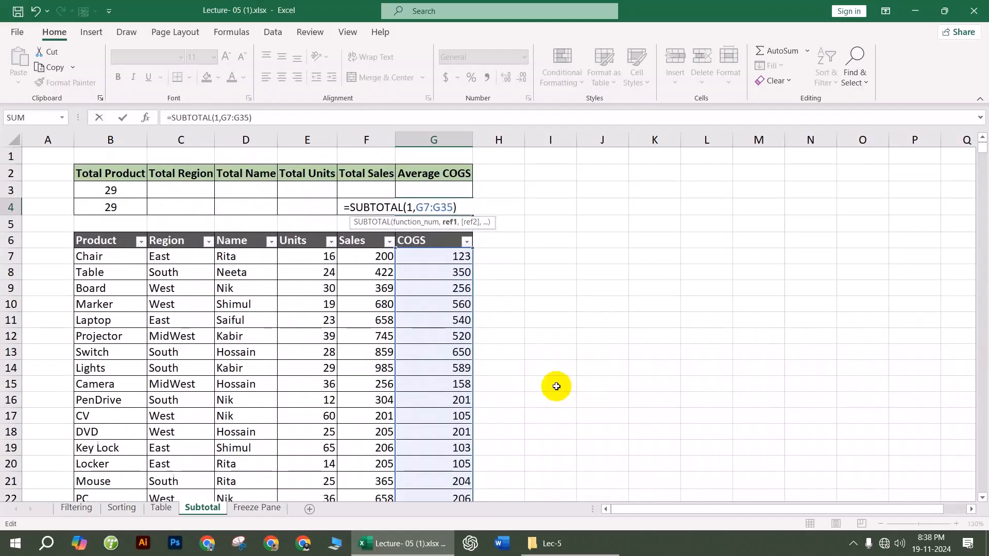
{"action": "key", "text": "Return"}
{"action": "left_click", "coordinate": [556, 386]}
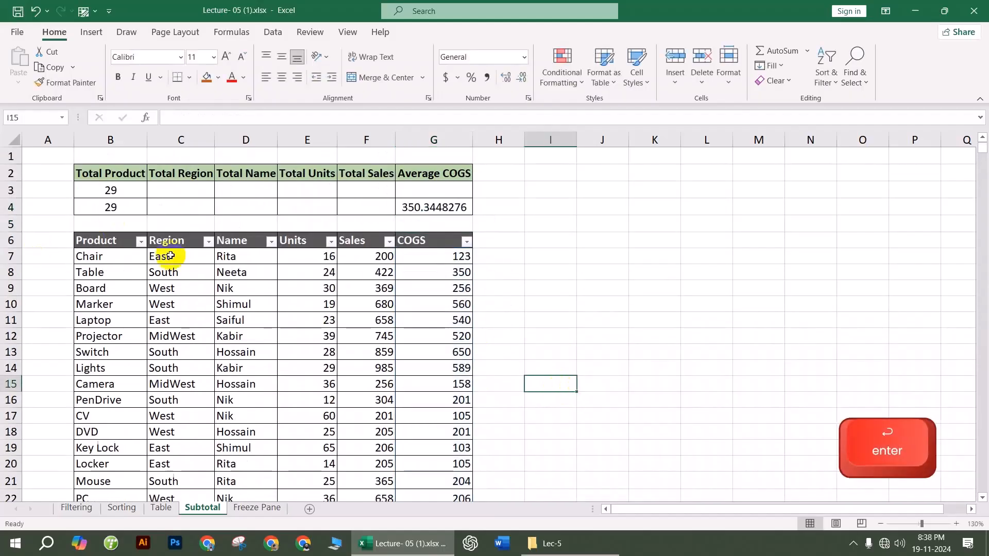
Step: Go to the Freeze Pane sheet and look over its data table and header row 1
{"action": "left_click", "coordinate": [257, 507]}
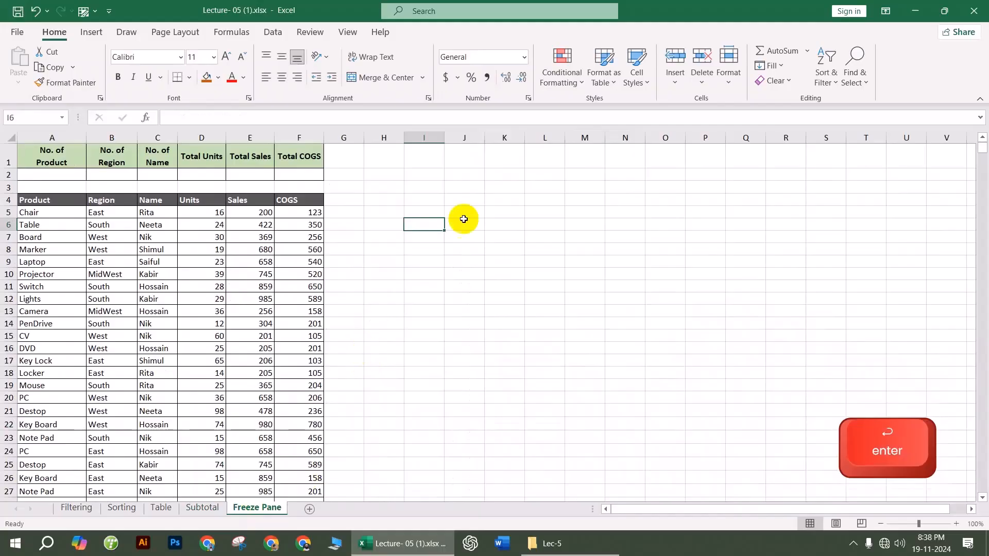
{"action": "key", "text": "Right"}
{"action": "scroll", "coordinate": [184, 288], "scroll_direction": "down", "scroll_amount": 4}
{"action": "scroll", "coordinate": [185, 288], "scroll_direction": "up", "scroll_amount": 4}
{"action": "left_click_drag", "start_coordinate": [5, 157], "coordinate": [5, 201]}
{"action": "scroll", "coordinate": [172, 400], "scroll_direction": "down", "scroll_amount": 4}
{"action": "left_click_drag", "start_coordinate": [293, 237], "coordinate": [203, 258]}
{"action": "left_click", "coordinate": [261, 262]}
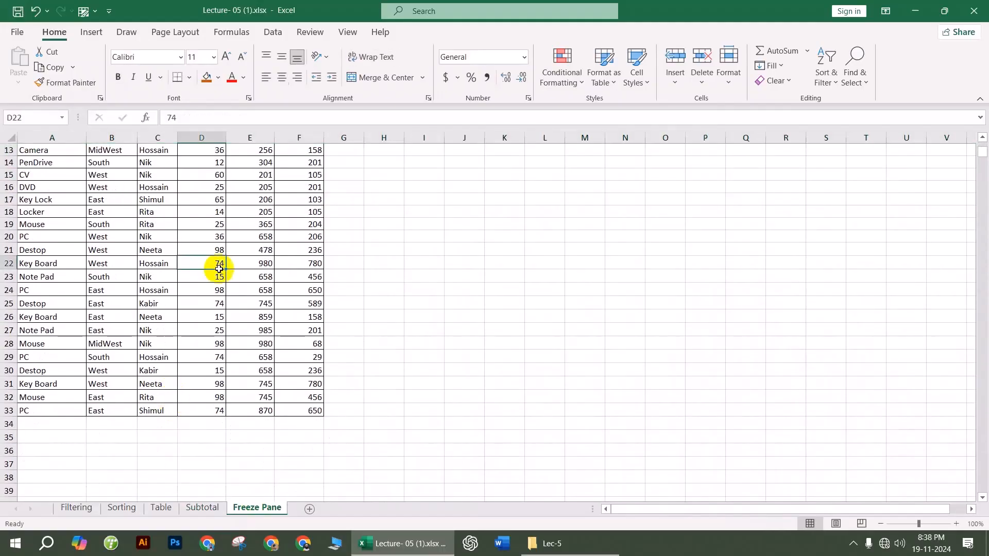
{"action": "left_click", "coordinate": [309, 263]}
{"action": "scroll", "coordinate": [285, 316], "scroll_direction": "up", "scroll_amount": 3}
{"action": "left_click_drag", "start_coordinate": [261, 282], "coordinate": [220, 289]}
{"action": "left_click", "coordinate": [294, 316]}
{"action": "scroll", "coordinate": [260, 380], "scroll_direction": "up", "scroll_amount": 1}
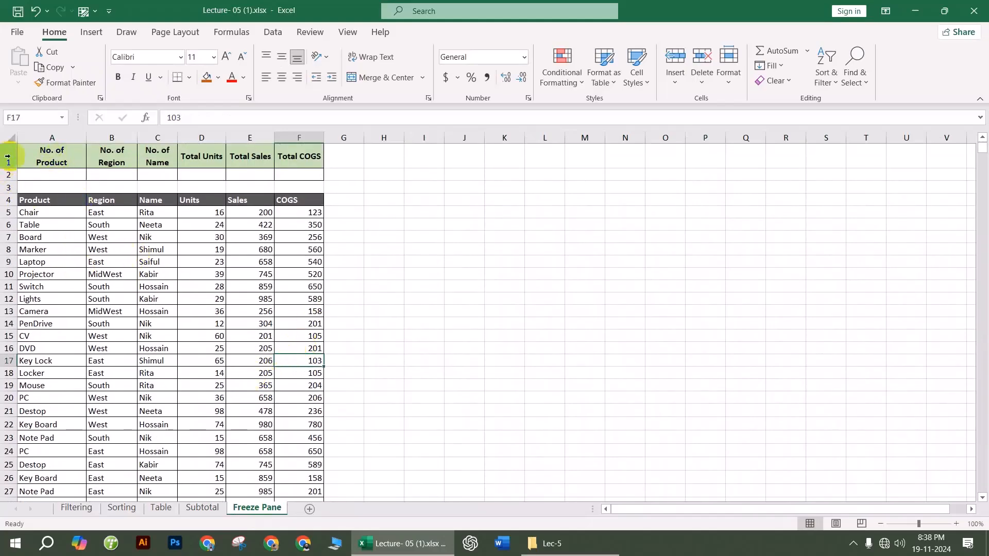
{"action": "left_click", "coordinate": [150, 274]}
{"action": "left_click", "coordinate": [11, 159]}
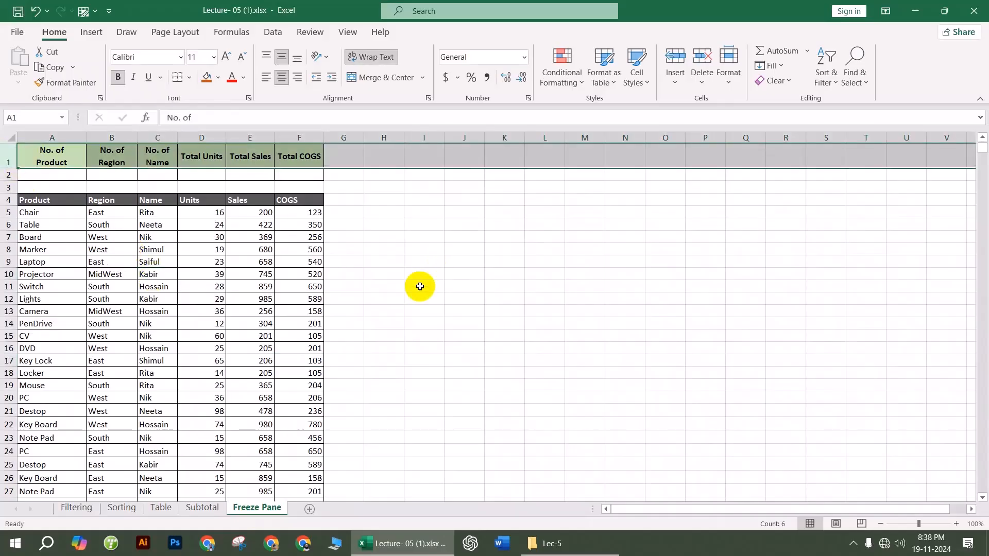
{"action": "left_click", "coordinate": [247, 301]}
Step: Freeze the top row and scroll down to confirm the header stays visible
{"action": "left_click", "coordinate": [347, 33]}
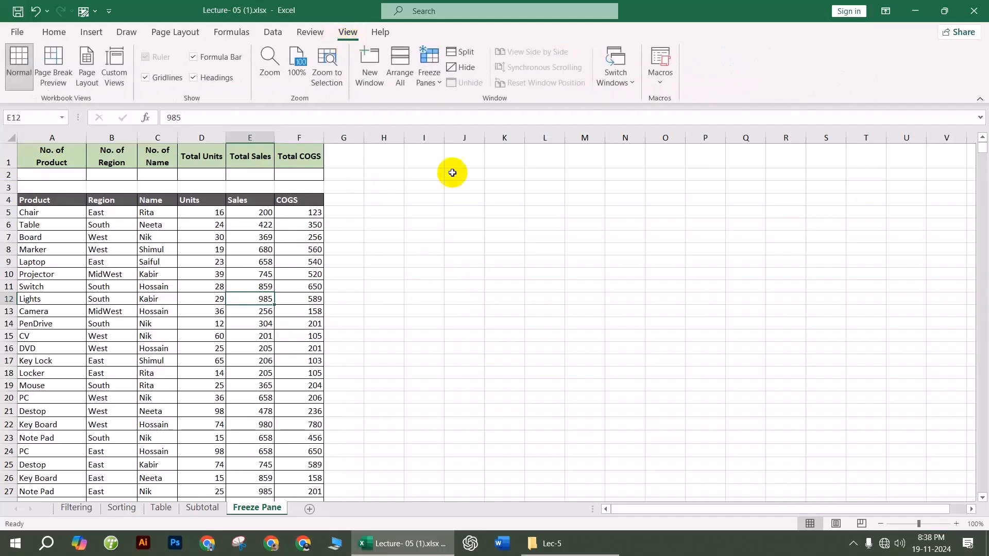
{"action": "left_click", "coordinate": [427, 66]}
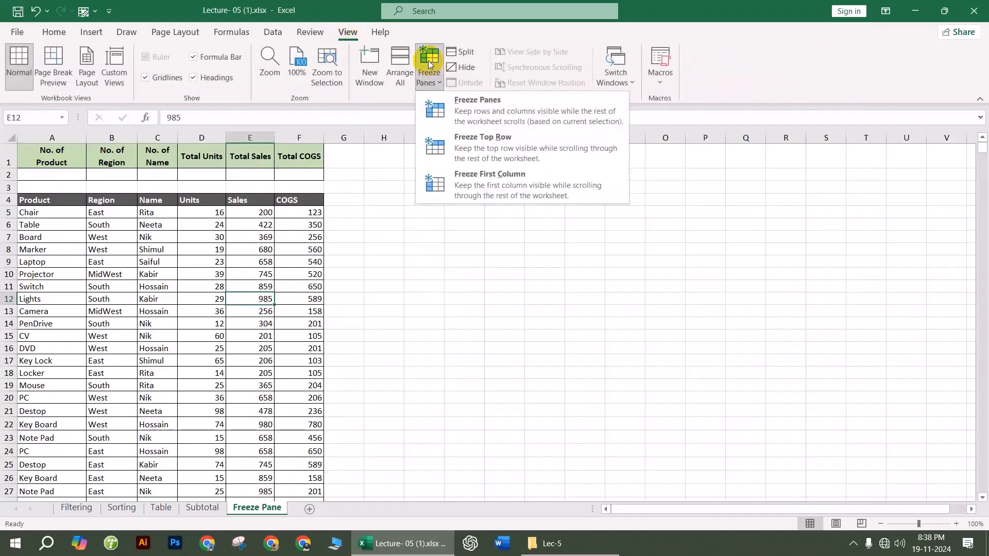
{"action": "left_click", "coordinate": [488, 144]}
{"action": "left_click", "coordinate": [405, 312]}
{"action": "scroll", "coordinate": [299, 221], "scroll_direction": "down", "scroll_amount": 9}
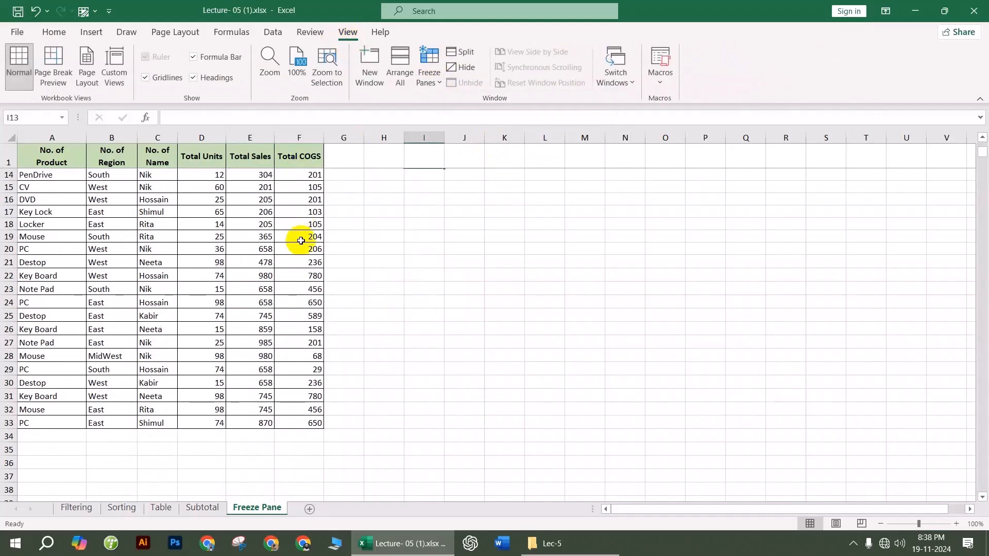
{"action": "scroll", "coordinate": [308, 296], "scroll_direction": "down", "scroll_amount": 16}
{"action": "left_click", "coordinate": [8, 154]}
{"action": "left_click", "coordinate": [288, 309]}
{"action": "scroll", "coordinate": [262, 283], "scroll_direction": "up", "scroll_amount": 20}
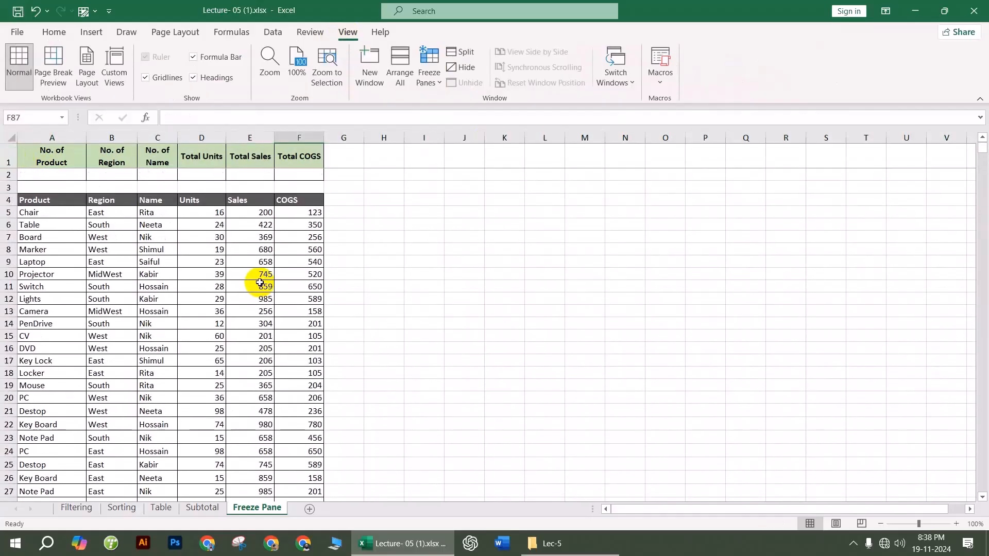
Step: Unfreeze the frozen top row
{"action": "left_click", "coordinate": [436, 81]}
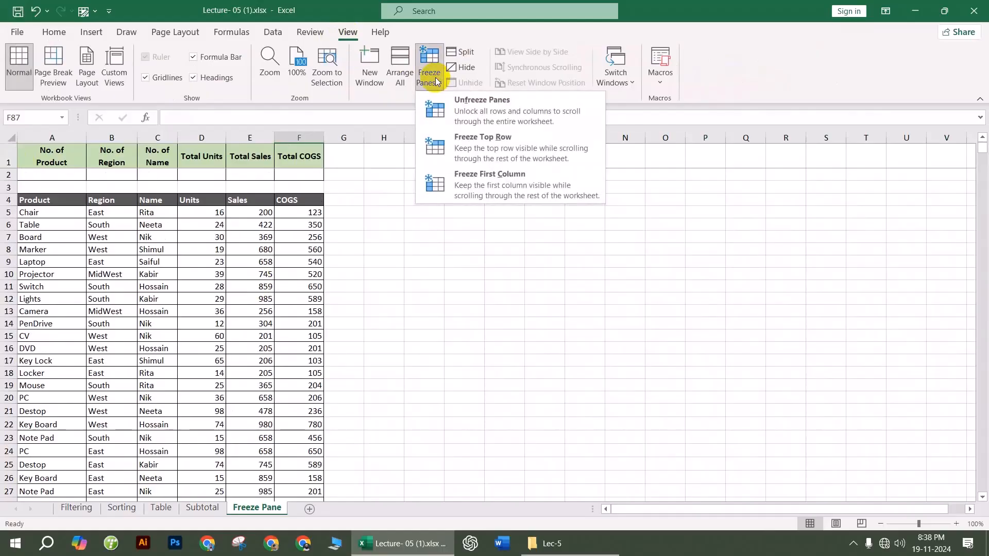
{"action": "left_click", "coordinate": [499, 106]}
{"action": "left_click", "coordinate": [426, 335]}
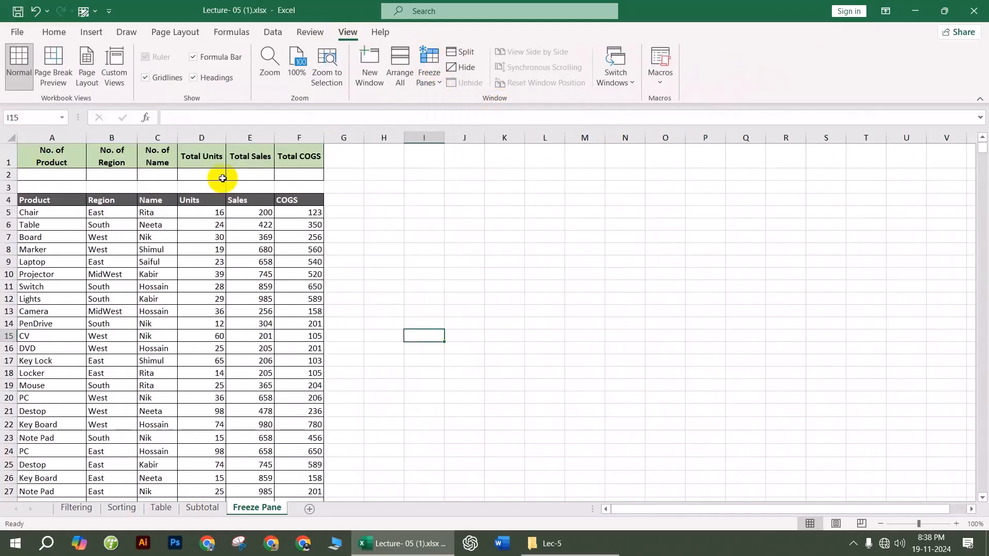
{"action": "left_click", "coordinate": [530, 261]}
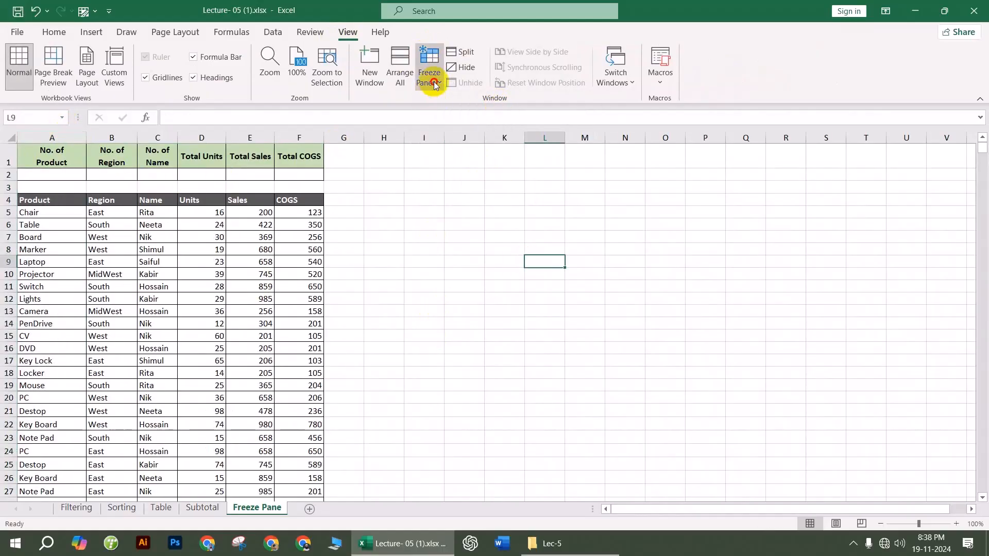
Step: Freeze the first column and scroll sideways to check column A stays fixed
{"action": "left_click", "coordinate": [433, 82]}
{"action": "left_click", "coordinate": [502, 186]}
{"action": "left_click", "coordinate": [425, 299]}
{"action": "scroll", "coordinate": [334, 355], "scroll_direction": "down", "scroll_amount": 7}
{"action": "scroll", "coordinate": [328, 368], "scroll_direction": "down", "scroll_amount": 9}
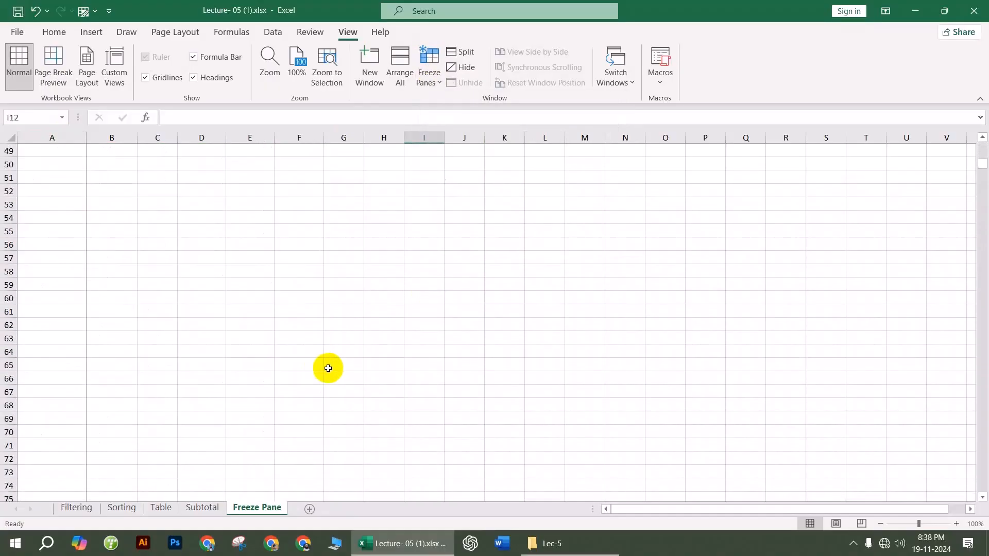
{"action": "scroll", "coordinate": [328, 368], "scroll_direction": "down", "scroll_amount": 5}
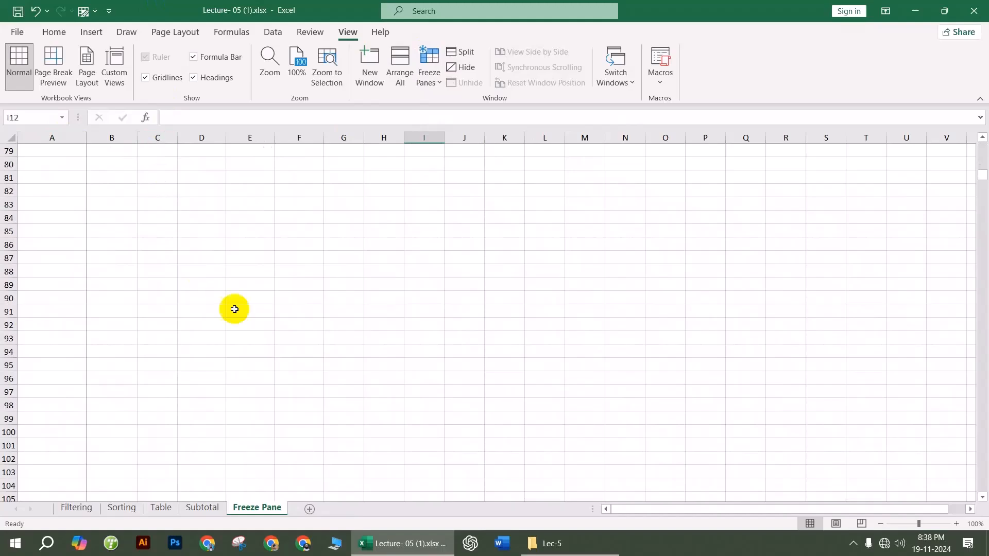
{"action": "scroll", "coordinate": [33, 174], "scroll_direction": "up", "scroll_amount": 5}
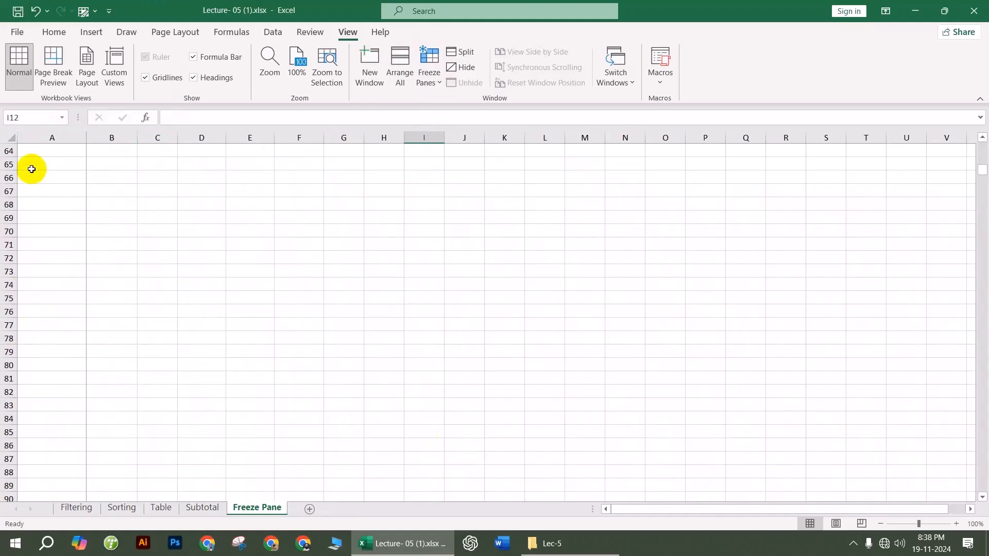
{"action": "mouse_move", "coordinate": [615, 508]}
{"action": "left_mouse_down"}
{"action": "mouse_move", "coordinate": [705, 509]}
{"action": "mouse_move", "coordinate": [604, 514]}
{"action": "mouse_move", "coordinate": [670, 513]}
{"action": "mouse_move", "coordinate": [618, 515]}
{"action": "left_mouse_up"}
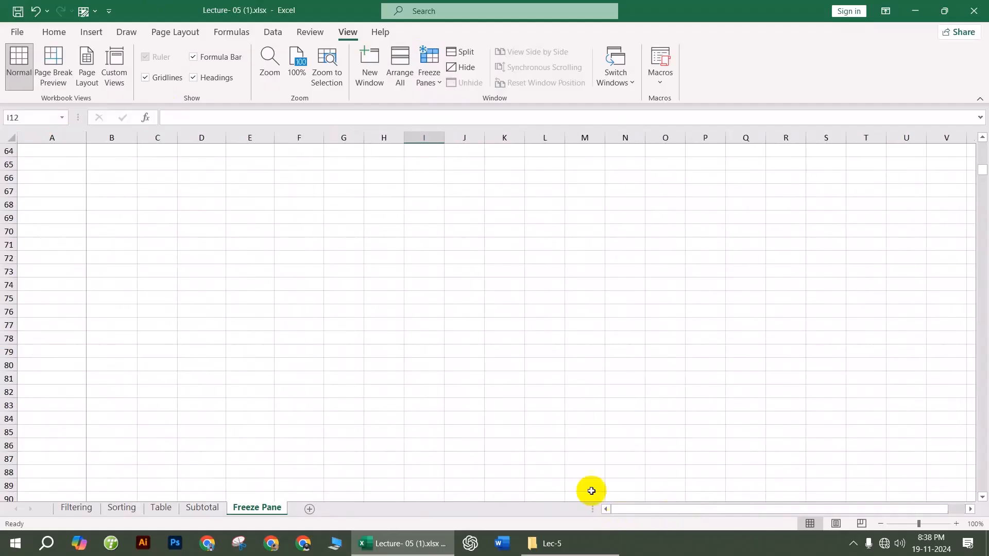
{"action": "scroll", "coordinate": [153, 268], "scroll_direction": "up", "scroll_amount": 5, "text": "ctrl"}
{"action": "left_click_drag", "start_coordinate": [699, 506], "coordinate": [606, 515]}
{"action": "scroll", "coordinate": [110, 267], "scroll_direction": "up", "scroll_amount": 20}
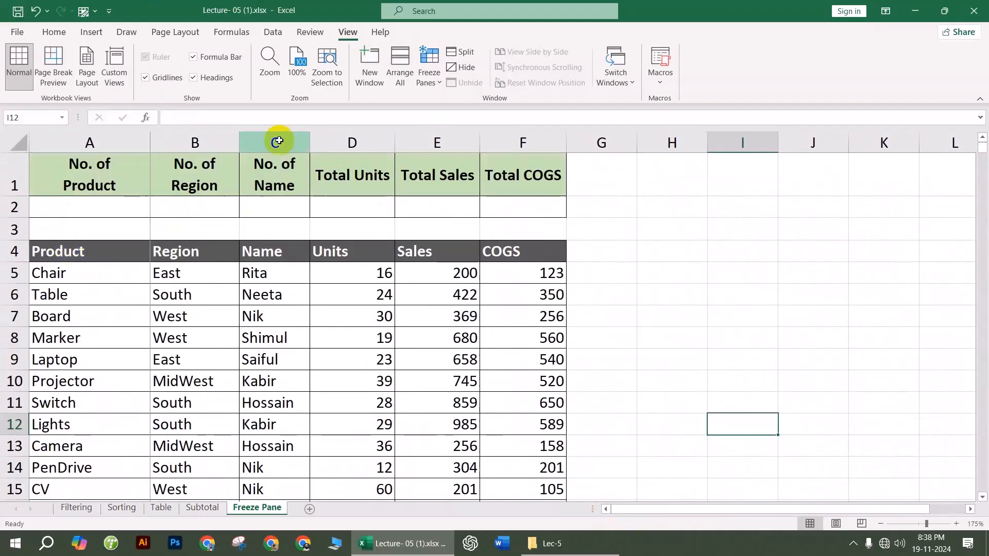
Step: Switch the freeze from column A back to the top row
{"action": "left_click_drag", "start_coordinate": [640, 509], "coordinate": [597, 513]}
{"action": "left_click", "coordinate": [438, 85]}
{"action": "left_click", "coordinate": [514, 130]}
{"action": "left_click", "coordinate": [691, 337]}
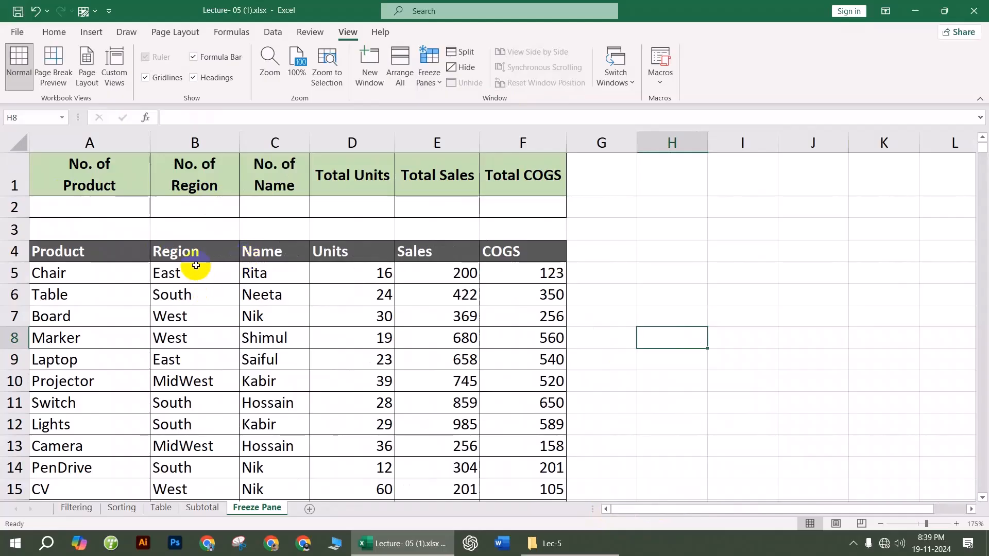
Step: Compare selections of rows 1–4, columns A and B to settle on B5 as the freeze point
{"action": "left_click_drag", "start_coordinate": [7, 253], "coordinate": [7, 170]}
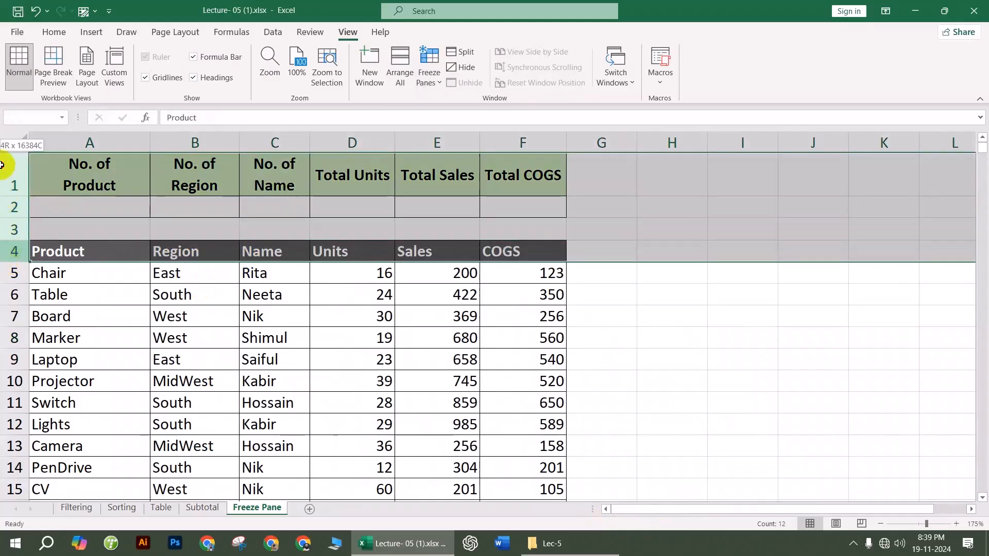
{"action": "left_click", "coordinate": [93, 143]}
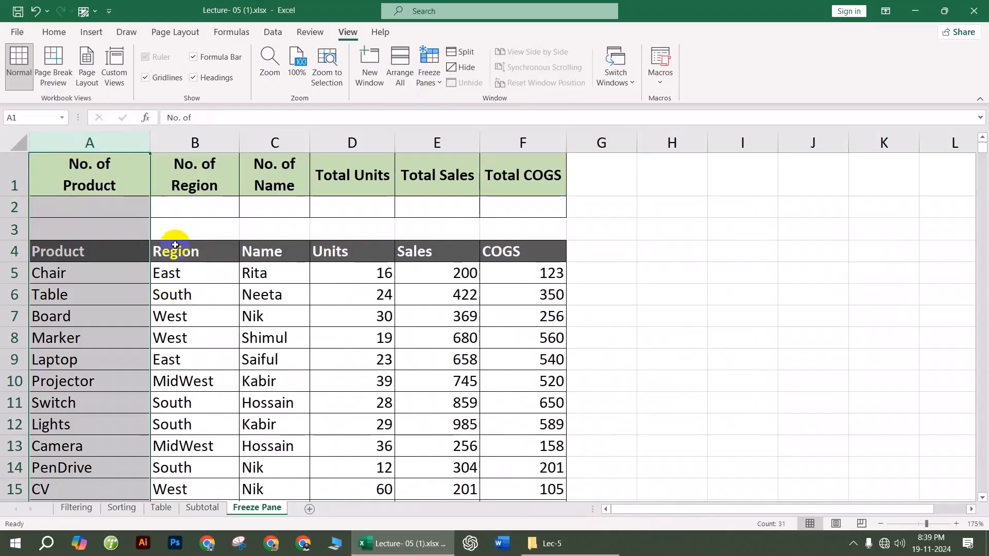
{"action": "left_click", "coordinate": [195, 141]}
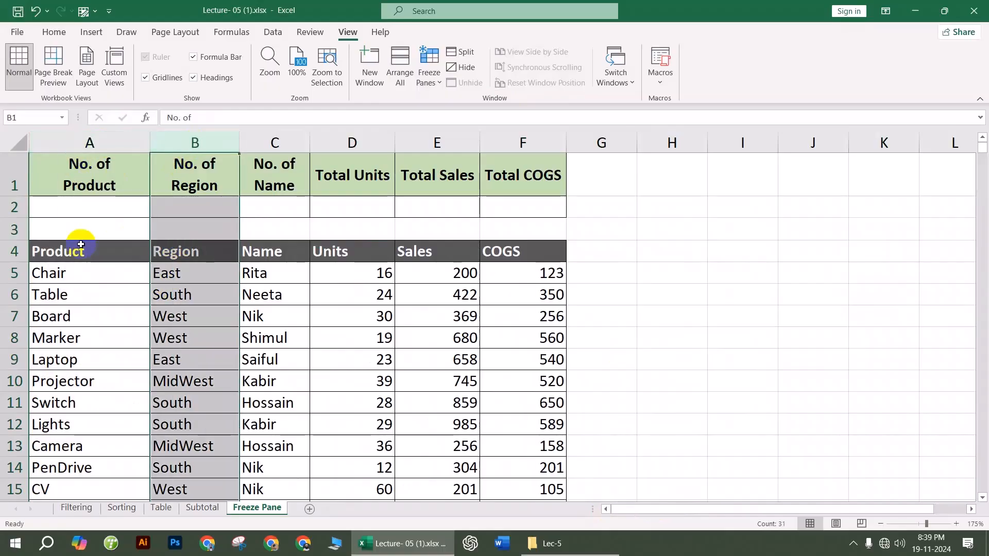
{"action": "left_click", "coordinate": [10, 252]}
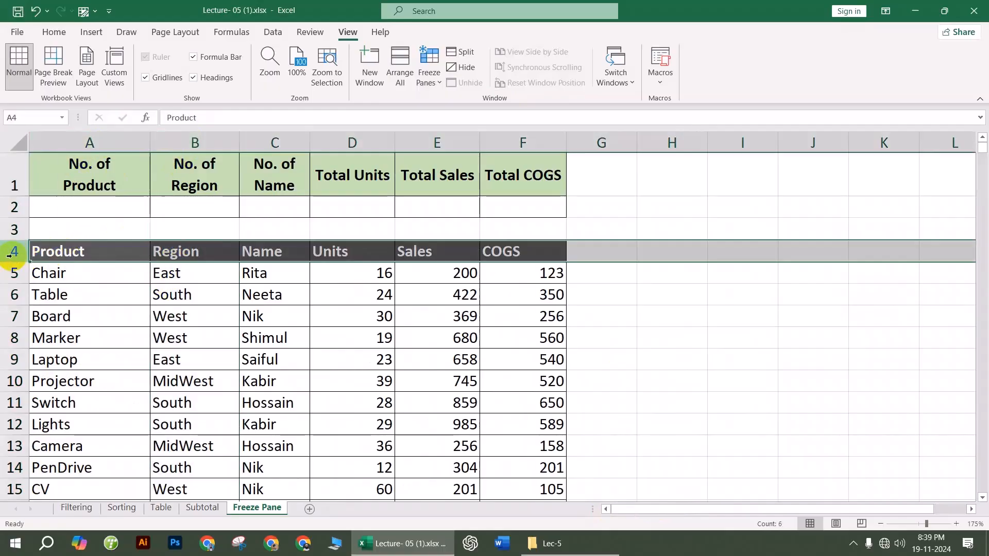
{"action": "left_click", "coordinate": [187, 275]}
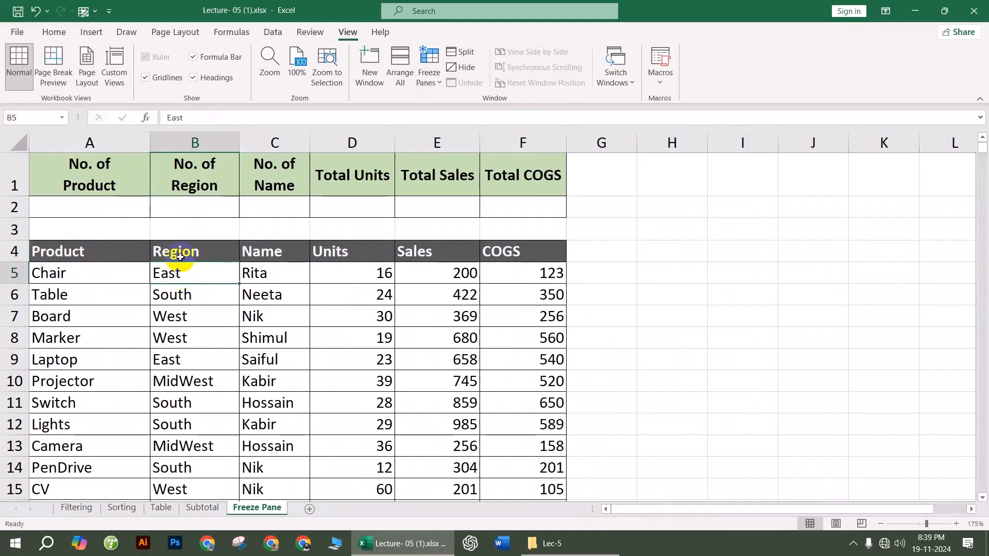
{"action": "left_click_drag", "start_coordinate": [181, 256], "coordinate": [188, 179]}
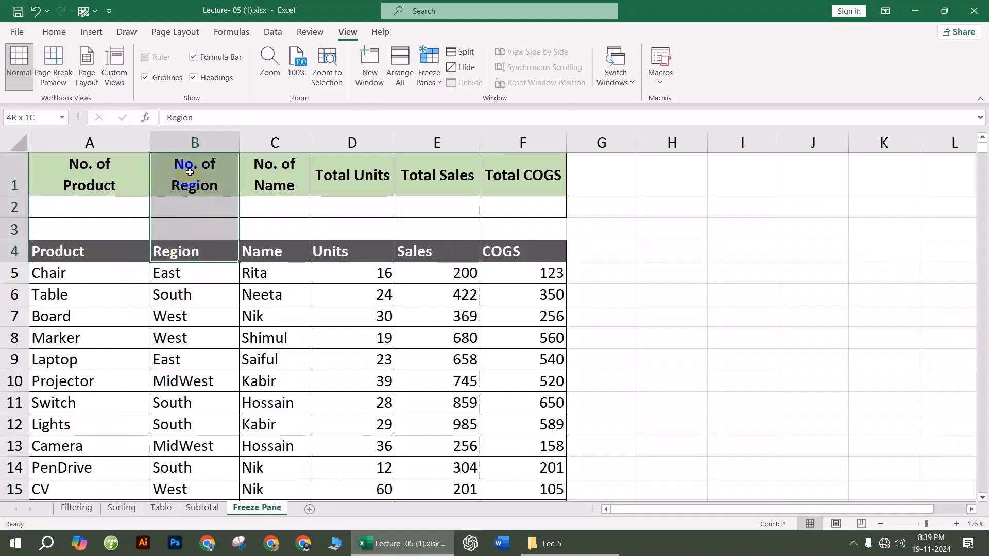
{"action": "left_click", "coordinate": [177, 272]}
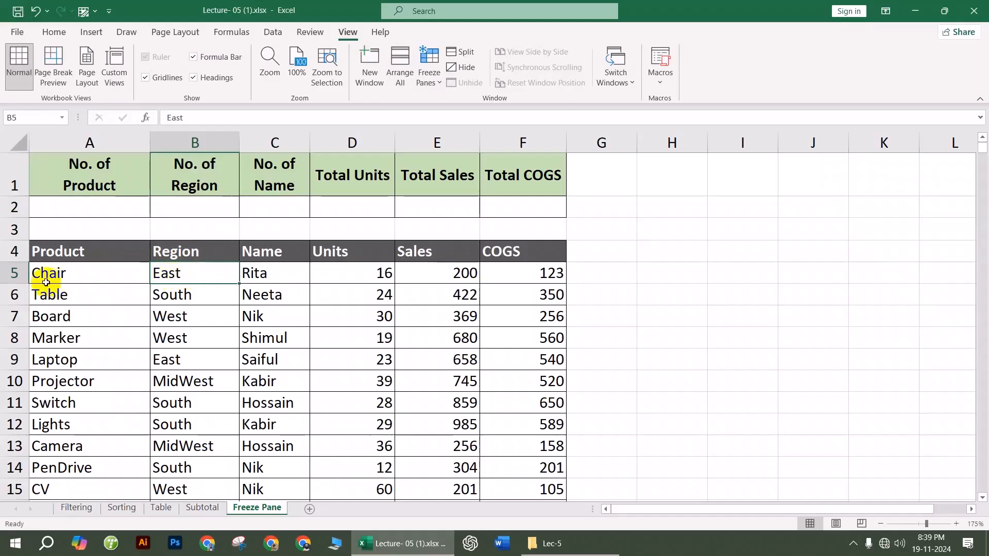
{"action": "left_click", "coordinate": [11, 274]}
{"action": "left_click", "coordinate": [174, 274]}
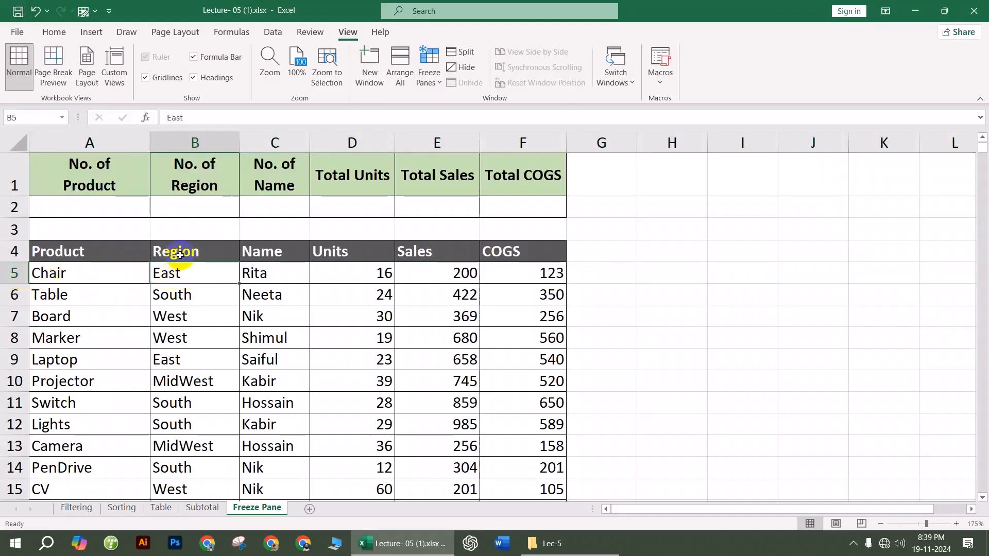
{"action": "left_click_drag", "start_coordinate": [179, 256], "coordinate": [183, 179]}
{"action": "left_click", "coordinate": [164, 281]}
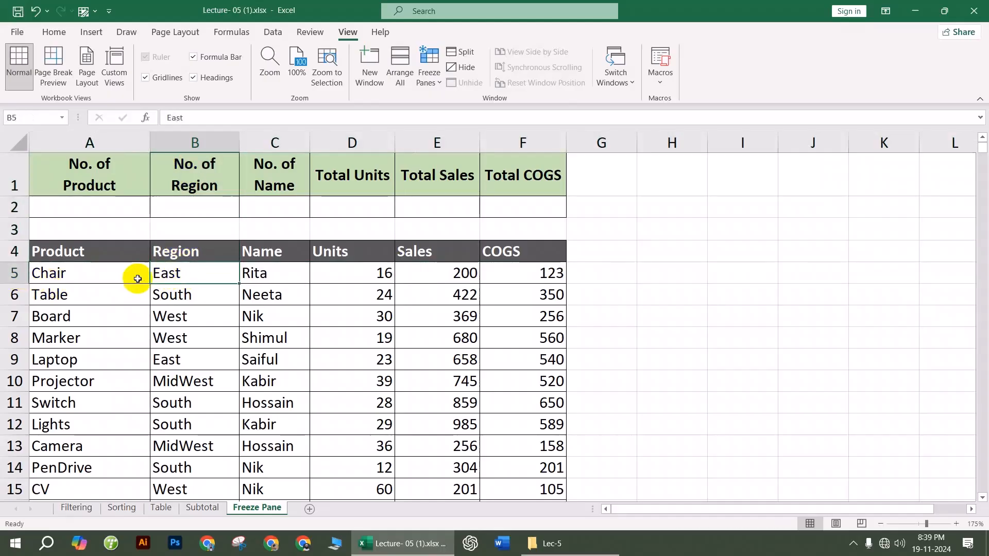
{"action": "left_click", "coordinate": [80, 276]}
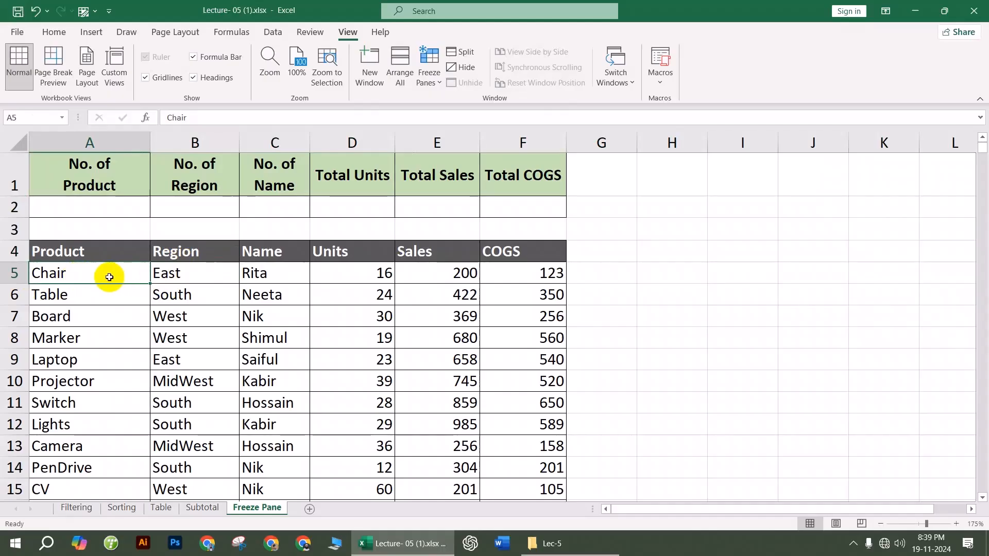
{"action": "left_click_drag", "start_coordinate": [181, 258], "coordinate": [195, 164]}
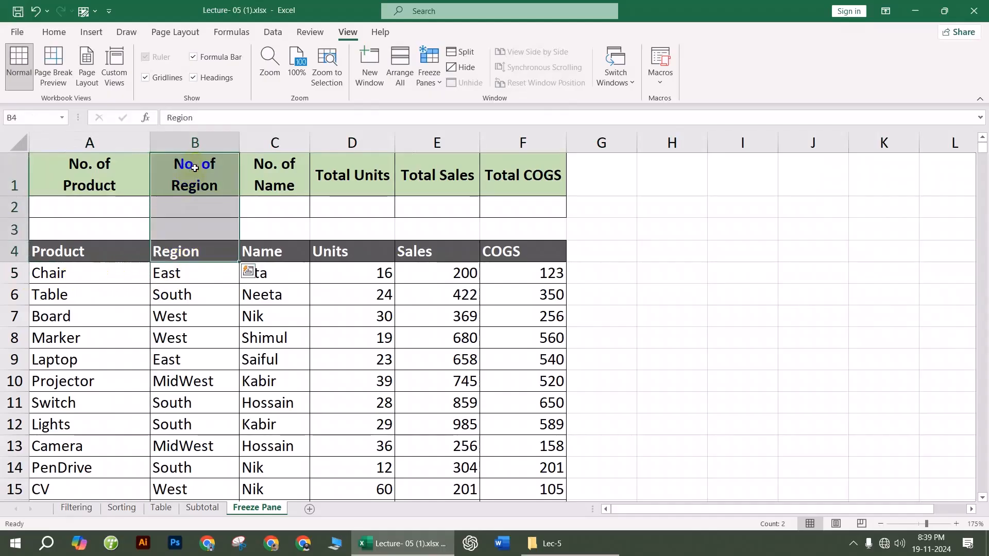
{"action": "left_click", "coordinate": [184, 274]}
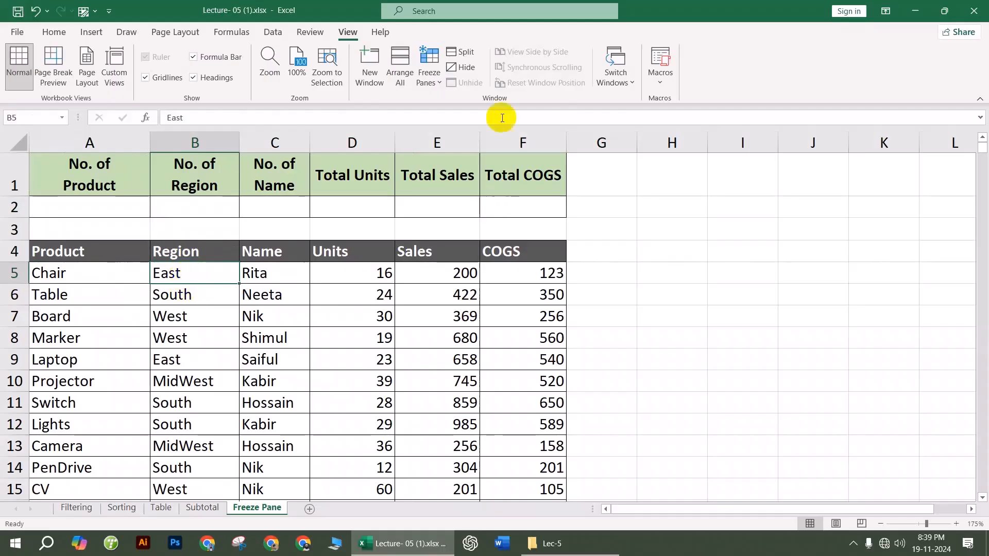
Step: Freeze panes at B5 so rows 1–4 and column A stay fixed while scrolling
{"action": "left_click", "coordinate": [432, 72]}
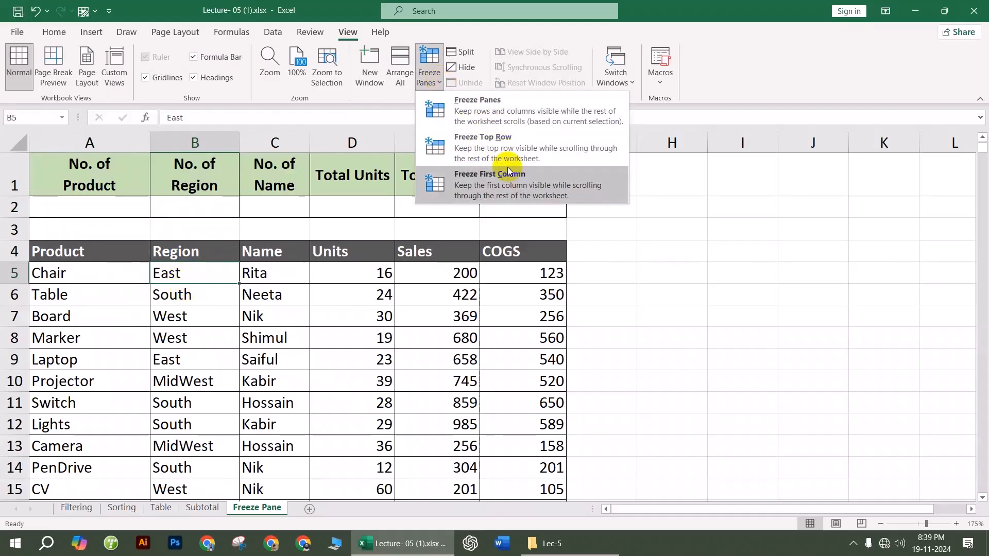
{"action": "left_click", "coordinate": [486, 106]}
{"action": "left_click", "coordinate": [681, 367]}
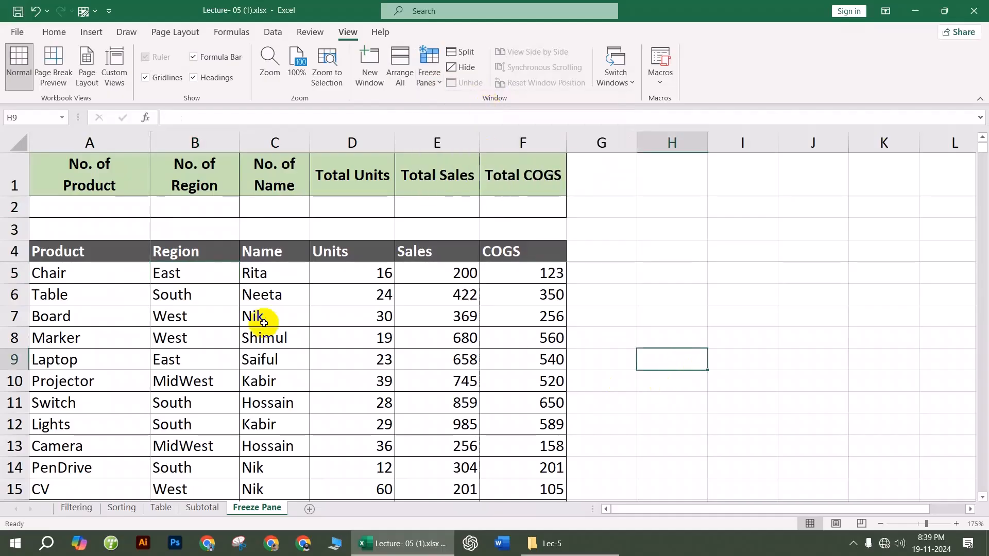
{"action": "scroll", "coordinate": [260, 319], "scroll_direction": "down", "scroll_amount": 9}
{"action": "scroll", "coordinate": [330, 430], "scroll_direction": "down", "scroll_amount": 5}
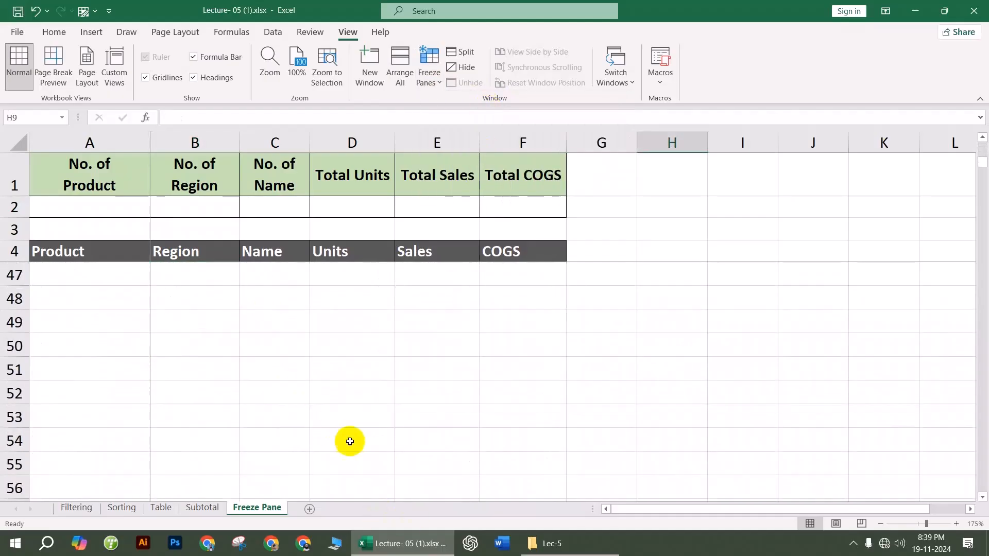
{"action": "left_click_drag", "start_coordinate": [636, 509], "coordinate": [604, 511]}
{"action": "scroll", "coordinate": [254, 409], "scroll_direction": "up", "scroll_amount": 14}
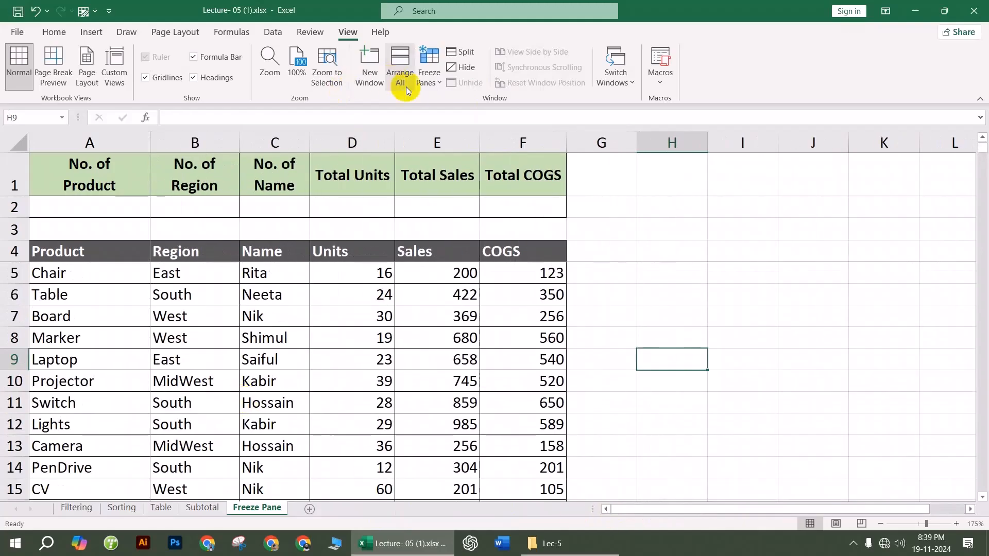
Step: Unfreeze the panes again
{"action": "left_click", "coordinate": [429, 77]}
{"action": "left_click", "coordinate": [489, 104]}
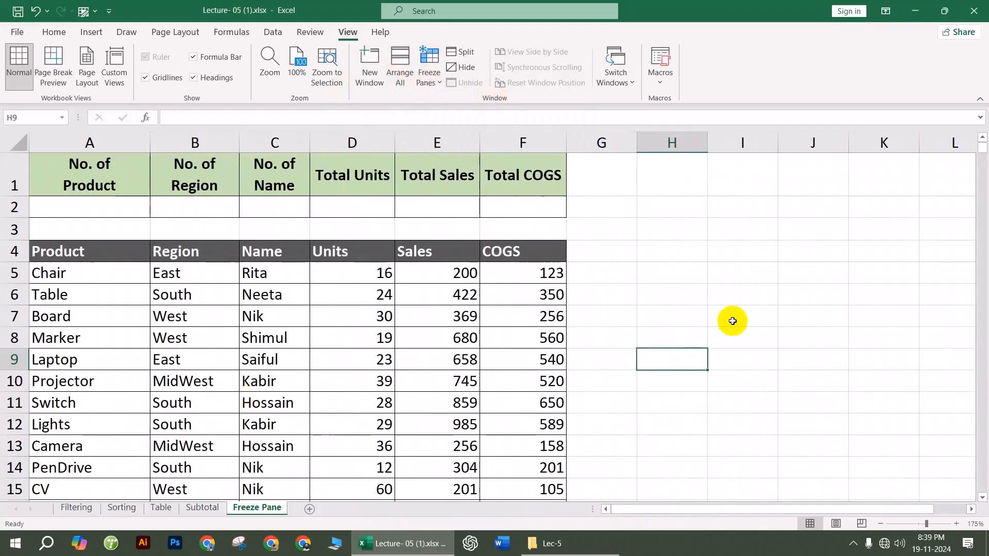
{"action": "left_click", "coordinate": [732, 320]}
Step: Discard the workbook's changes, go back to Basic, and open Lec-6\Lecture- 06.xlsx
{"action": "left_click", "coordinate": [973, 10]}
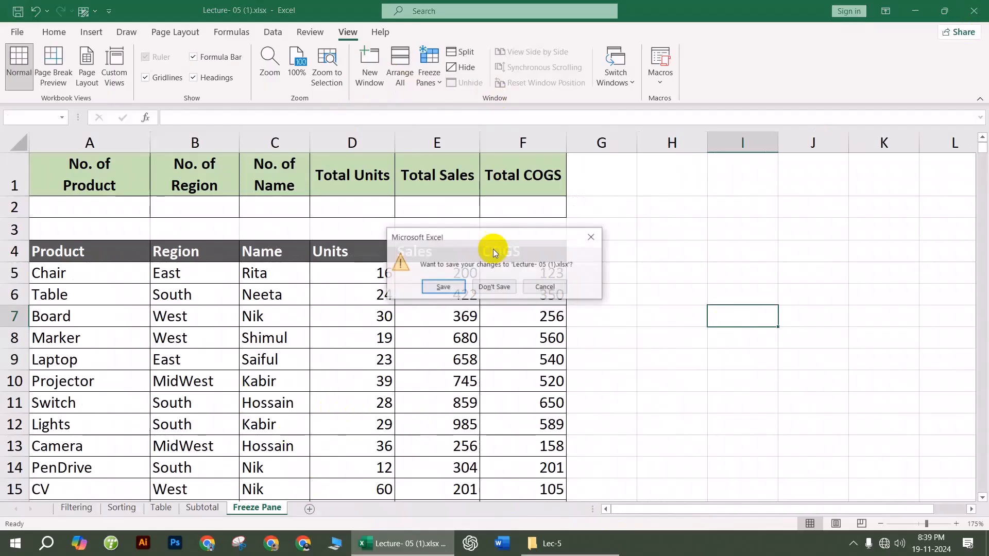
{"action": "left_click", "coordinate": [501, 287]}
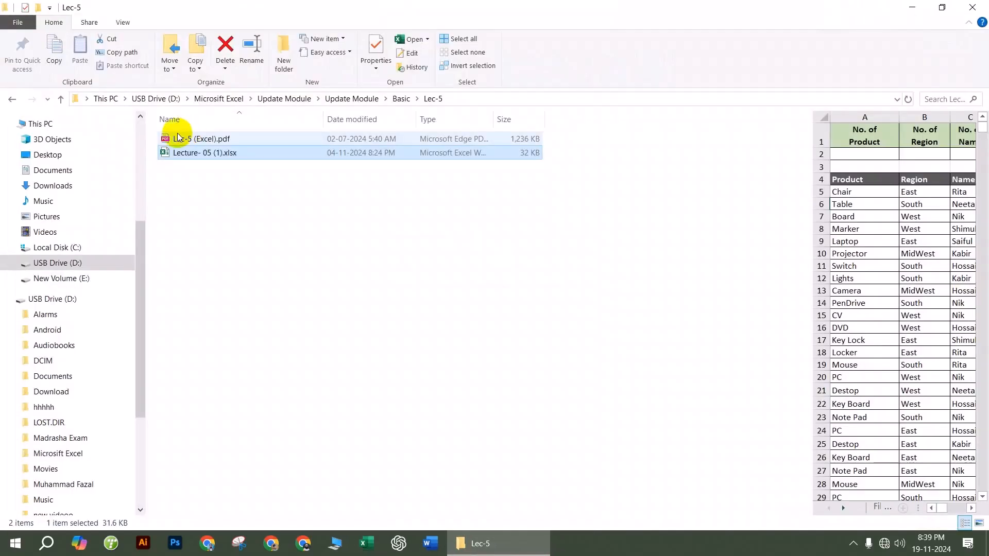
{"action": "left_click", "coordinate": [12, 99]}
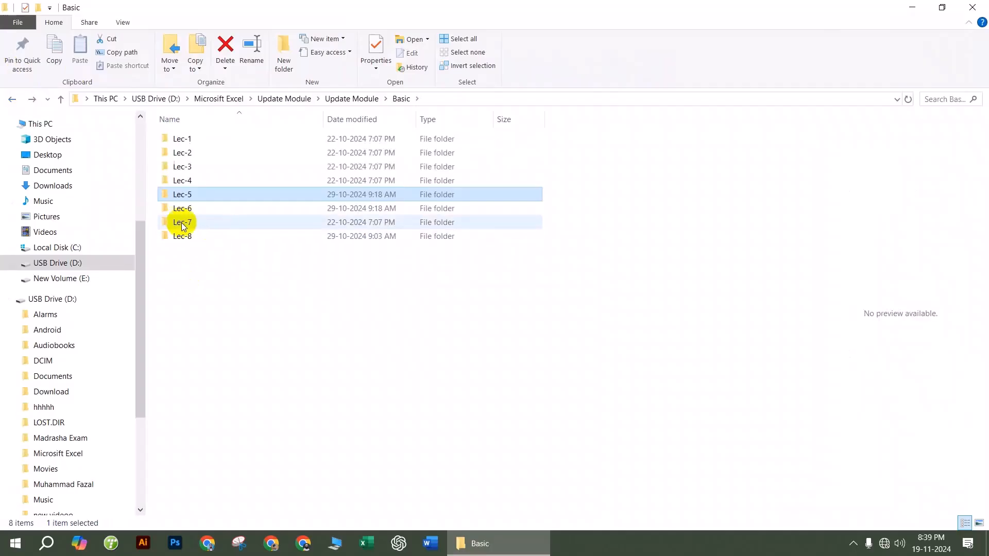
{"action": "double_click", "coordinate": [190, 207]}
{"action": "double_click", "coordinate": [195, 154]}
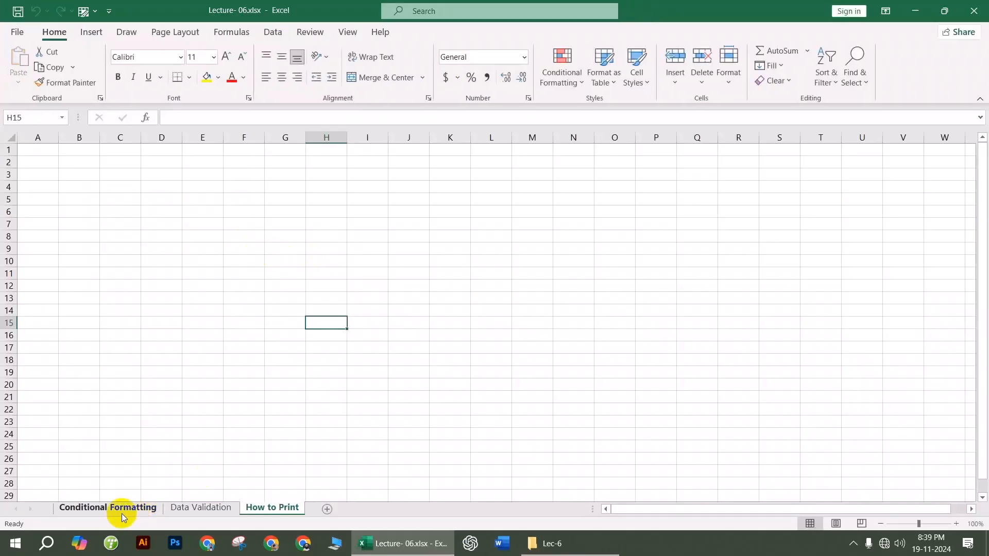
Step: On the Conditional Formatting sheet, select the Numbers values C7:C16
{"action": "left_click", "coordinate": [133, 506]}
{"action": "scroll", "coordinate": [272, 282], "scroll_direction": "up", "scroll_amount": 3, "text": "ctrl"}
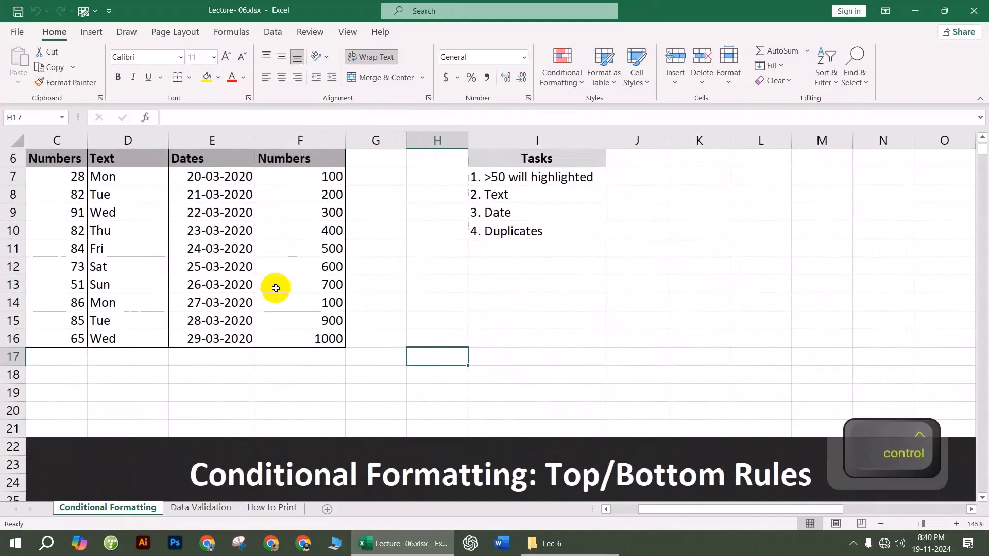
{"action": "left_click_drag", "start_coordinate": [726, 511], "coordinate": [640, 514]}
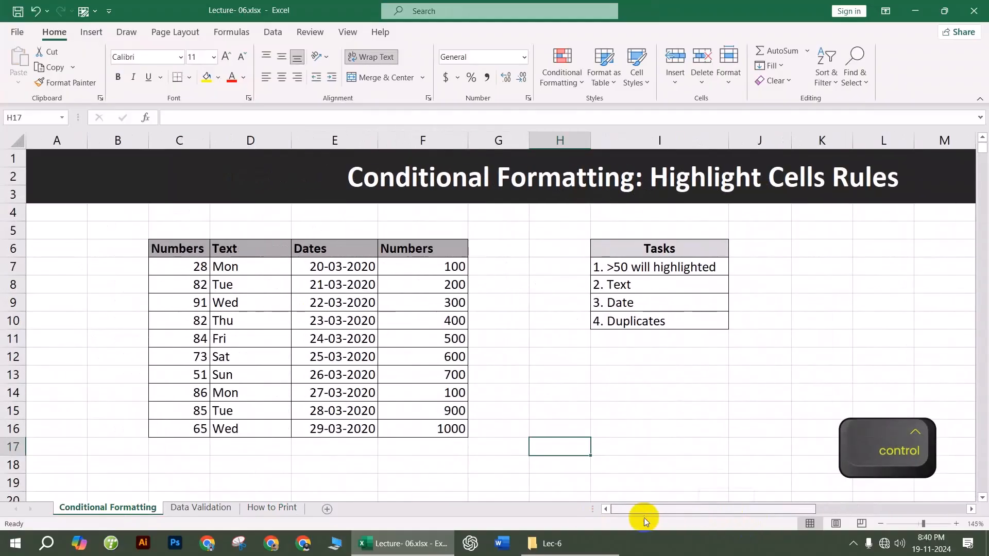
{"action": "left_click", "coordinate": [407, 462]}
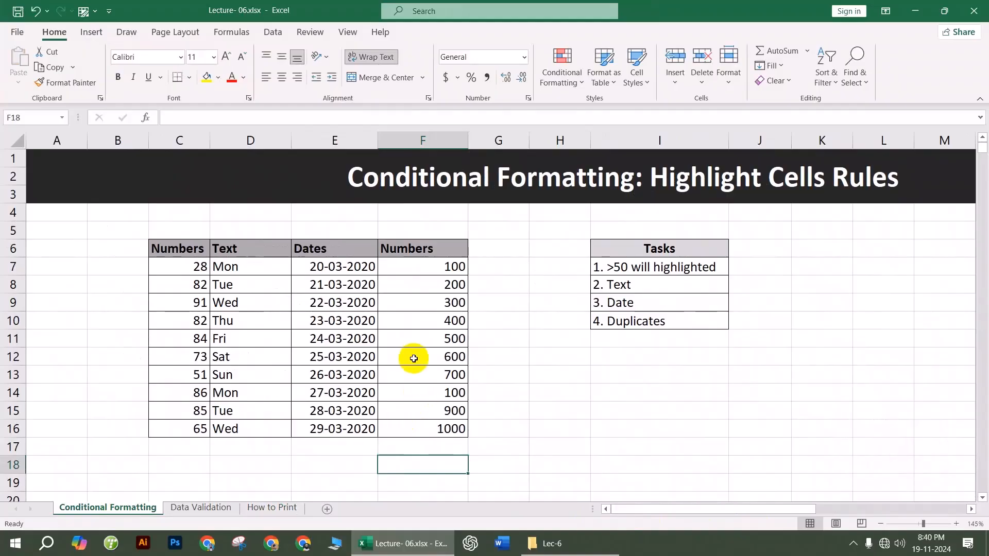
{"action": "left_click_drag", "start_coordinate": [194, 266], "coordinate": [190, 419]}
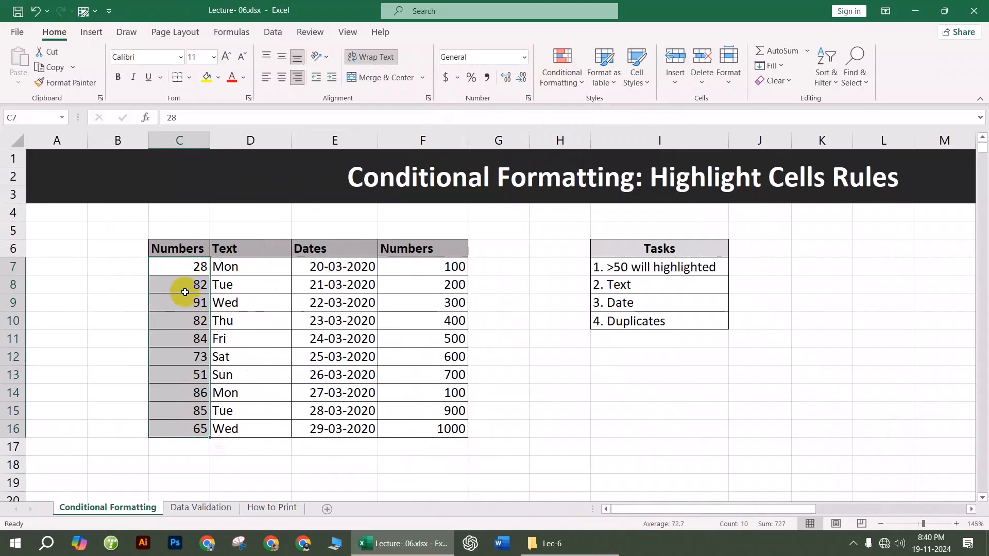
Step: Start a Greater Than highlight rule with the threshold set to 80
{"action": "left_click", "coordinate": [570, 82]}
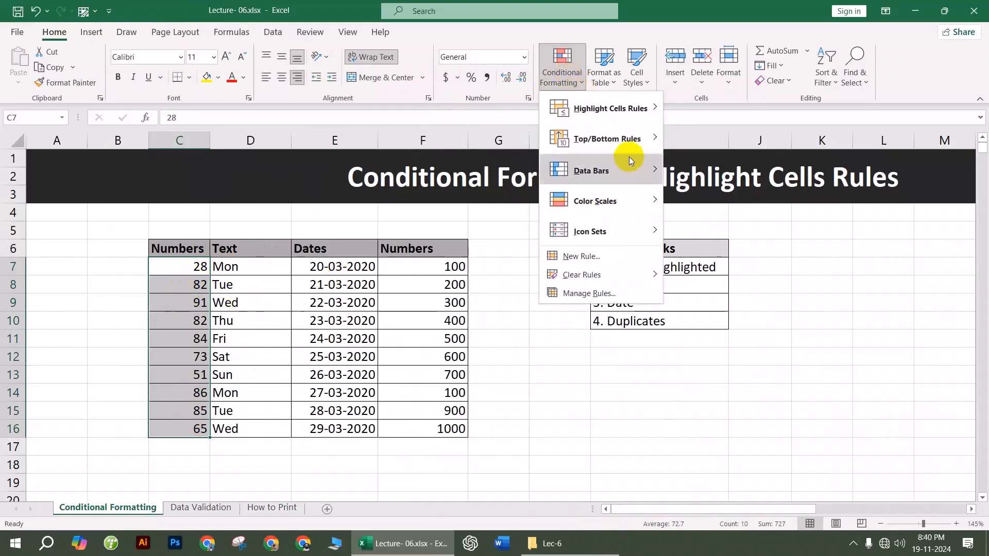
{"action": "mouse_move", "coordinate": [625, 113]}
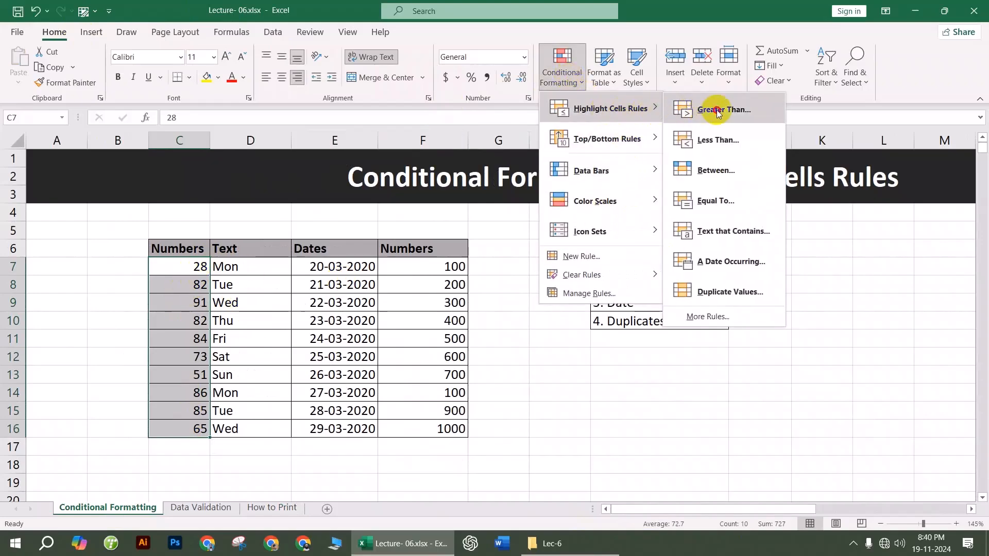
{"action": "left_click", "coordinate": [717, 113]}
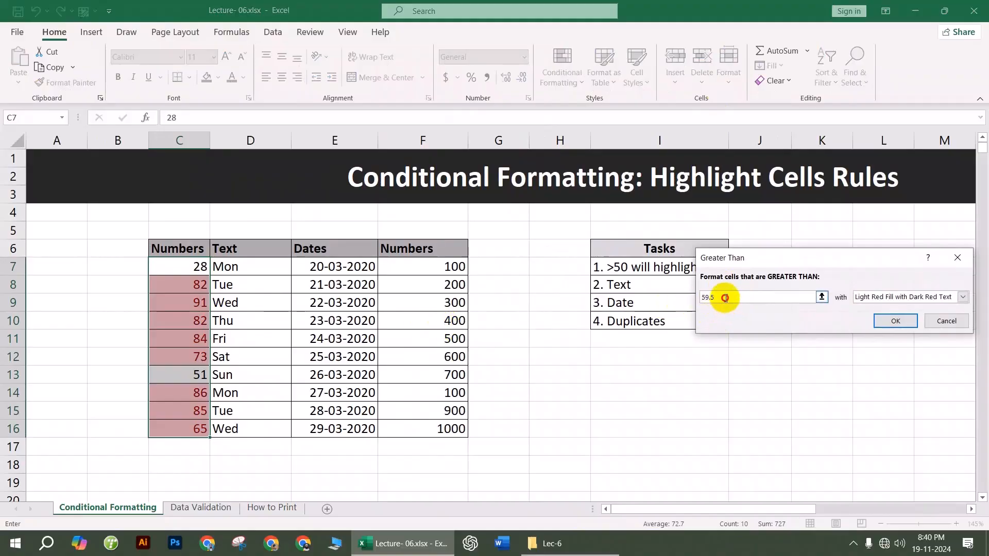
{"action": "left_click_drag", "start_coordinate": [725, 298], "coordinate": [687, 298]}
{"action": "type", "text": "80"}
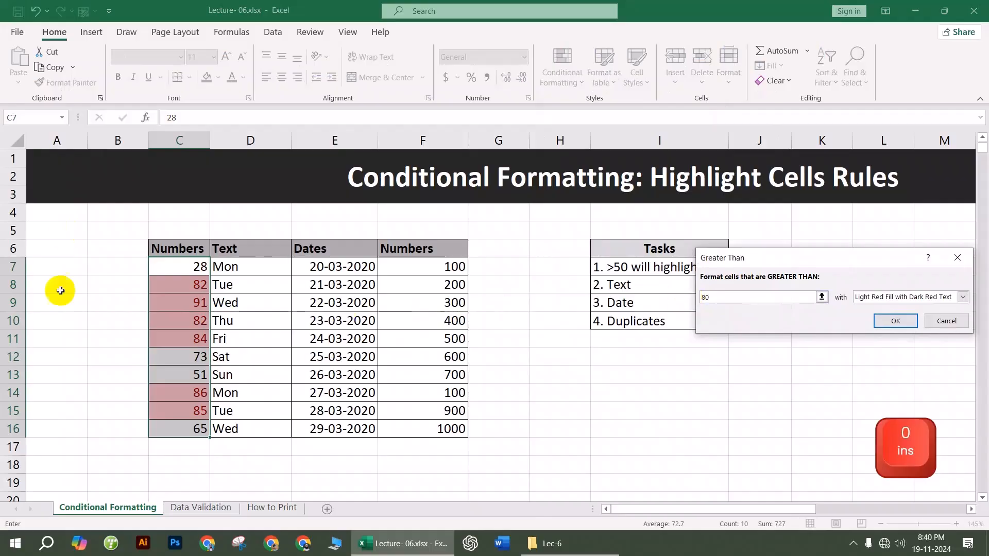
Step: Browse the Custom Format options, then apply Yellow Fill with Dark Yellow Text
{"action": "left_click", "coordinate": [923, 297]}
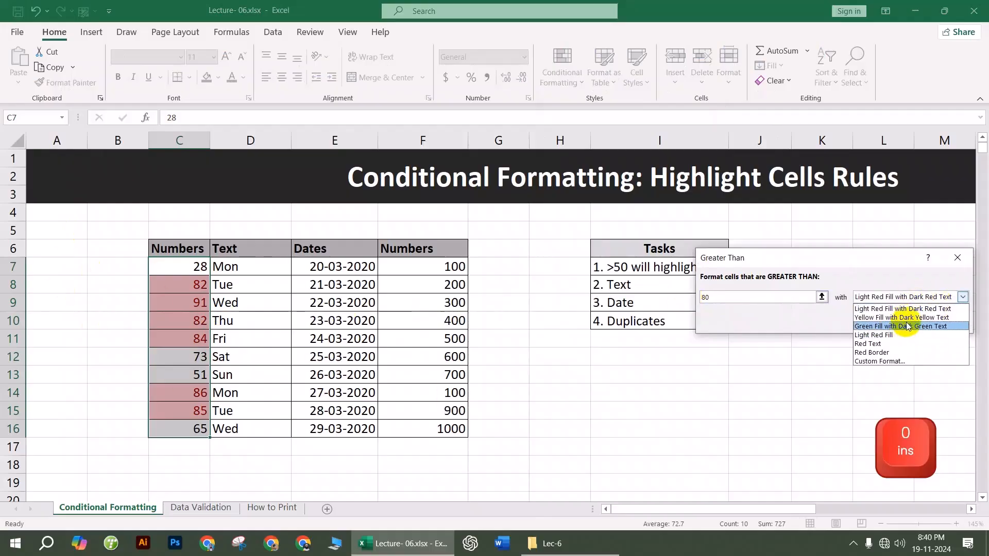
{"action": "left_click", "coordinate": [905, 325]}
{"action": "left_click", "coordinate": [913, 293]}
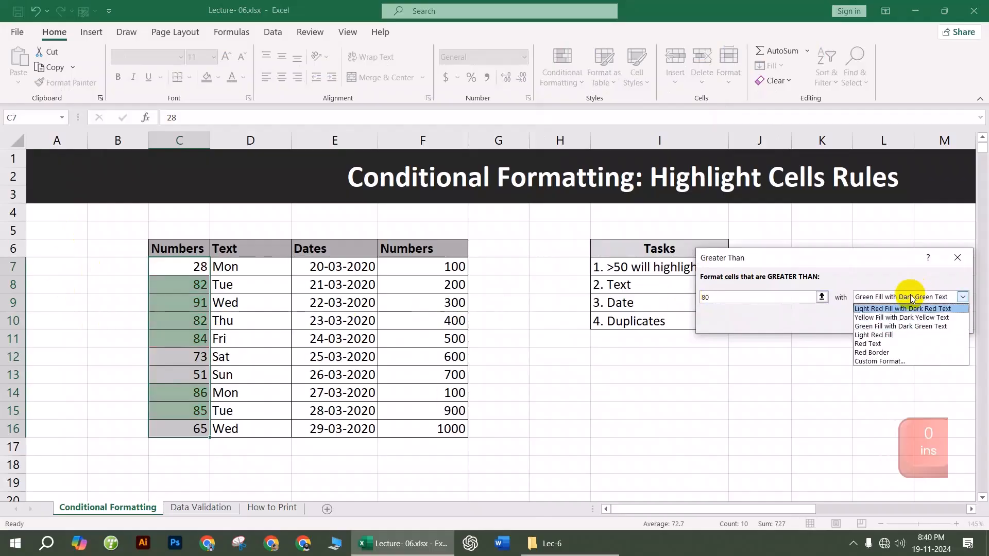
{"action": "left_click", "coordinate": [876, 361]}
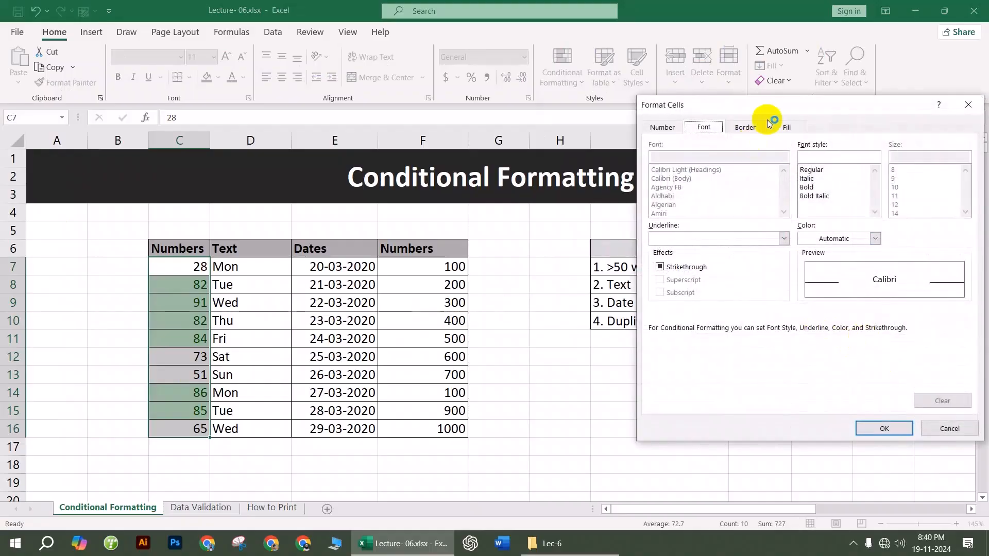
{"action": "left_click", "coordinate": [787, 127]}
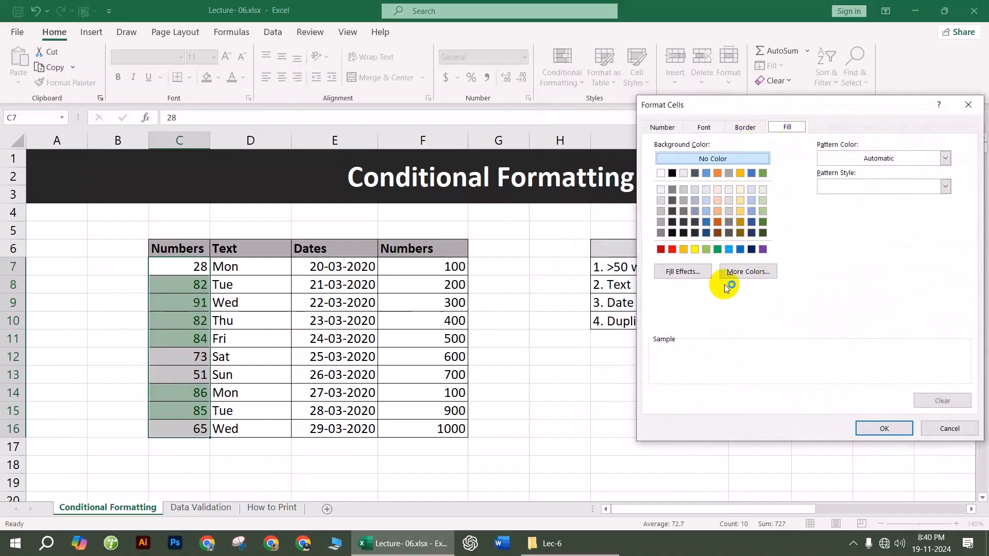
{"action": "left_click", "coordinate": [744, 127]}
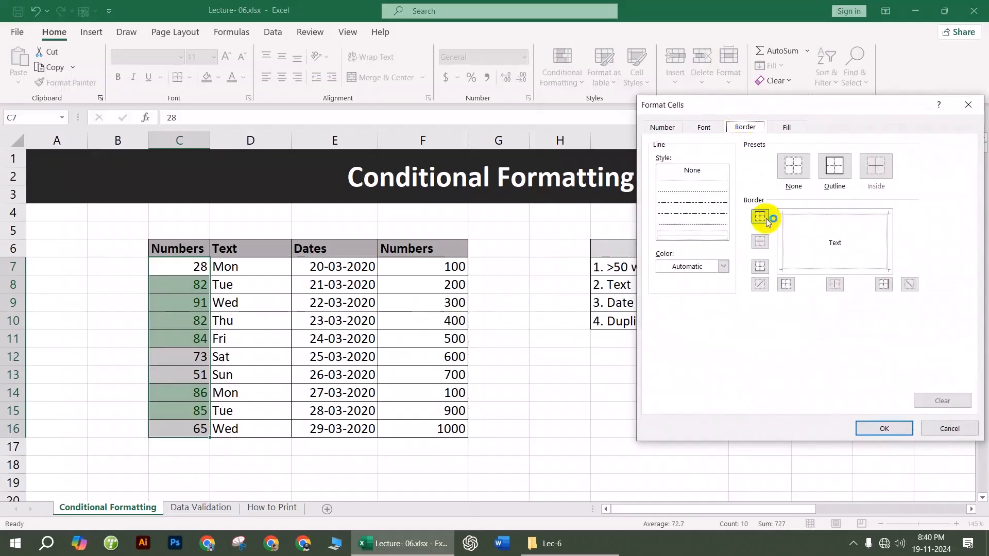
{"action": "left_click", "coordinate": [704, 127]}
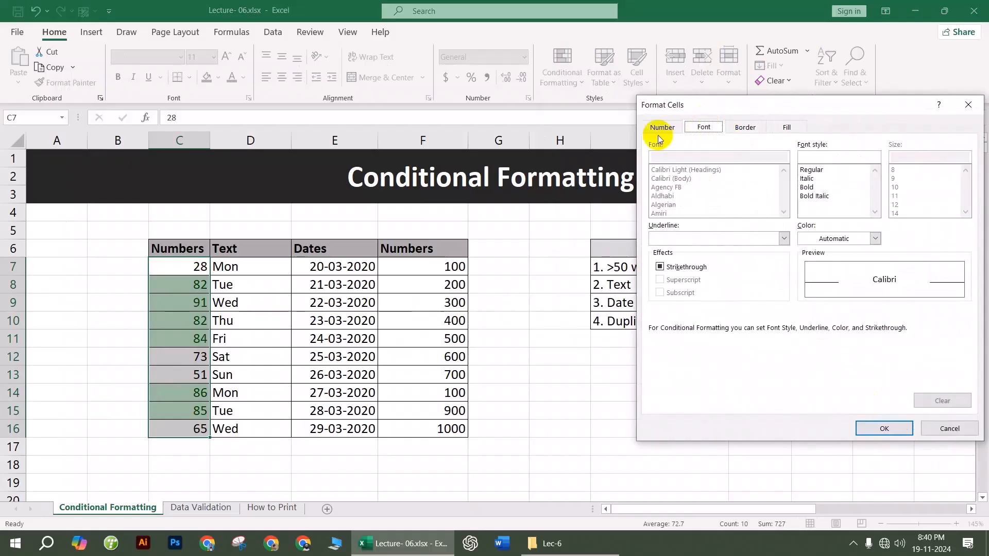
{"action": "left_click", "coordinate": [898, 431]}
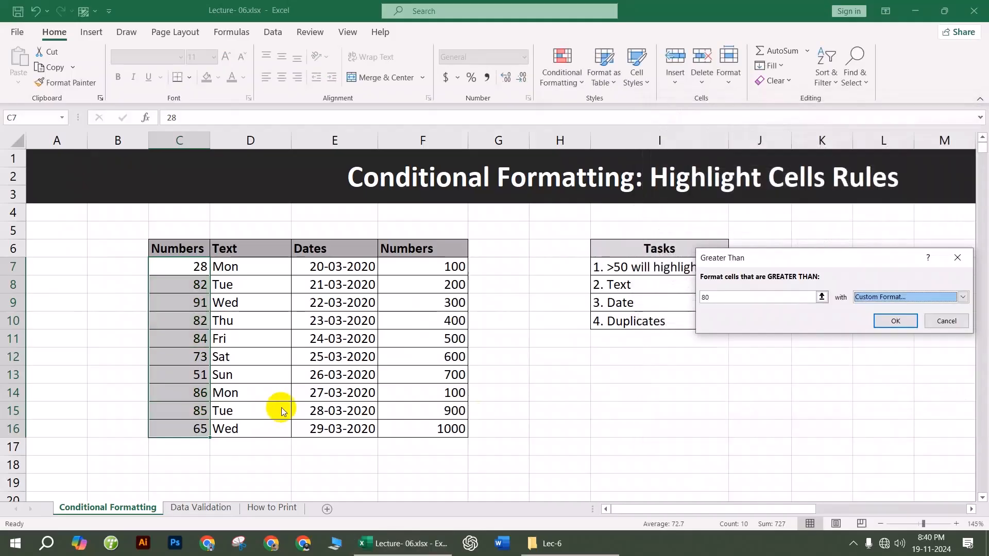
{"action": "left_click", "coordinate": [884, 298]}
{"action": "left_click", "coordinate": [884, 317]}
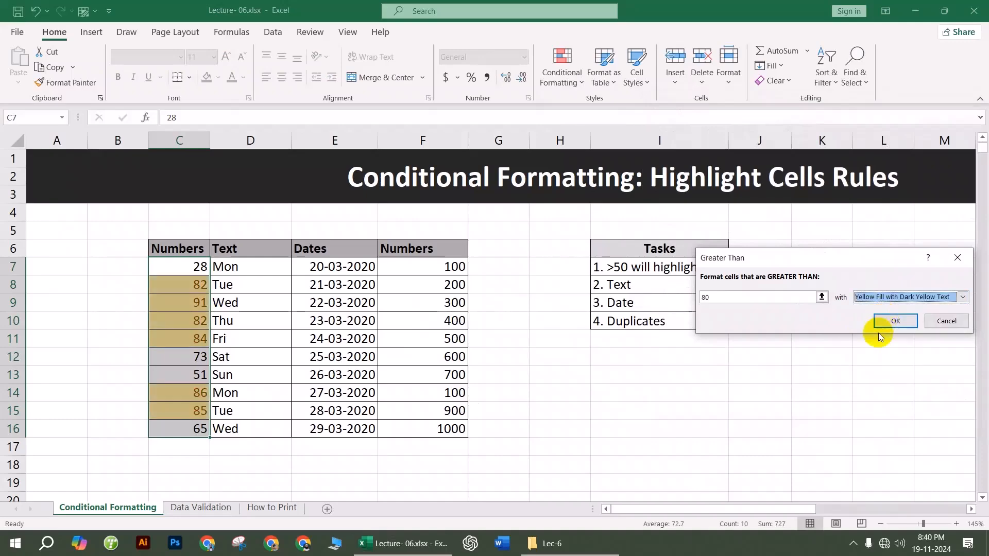
{"action": "left_click", "coordinate": [897, 320]}
{"action": "left_click_drag", "start_coordinate": [254, 268], "coordinate": [260, 430]}
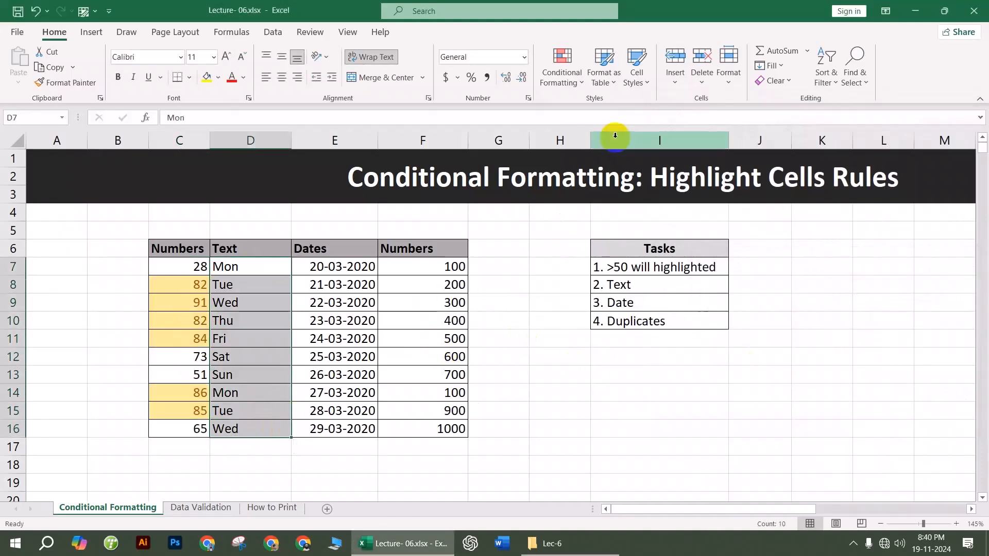
Step: Highlight cells in D7:D16 containing 'Mon' with the light red fill format
{"action": "left_click", "coordinate": [569, 80]}
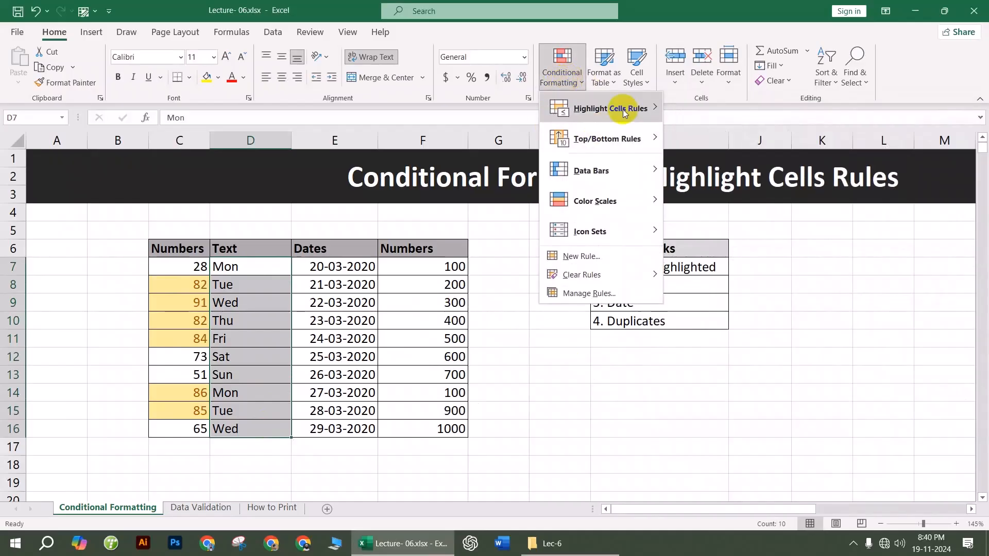
{"action": "mouse_move", "coordinate": [630, 111]}
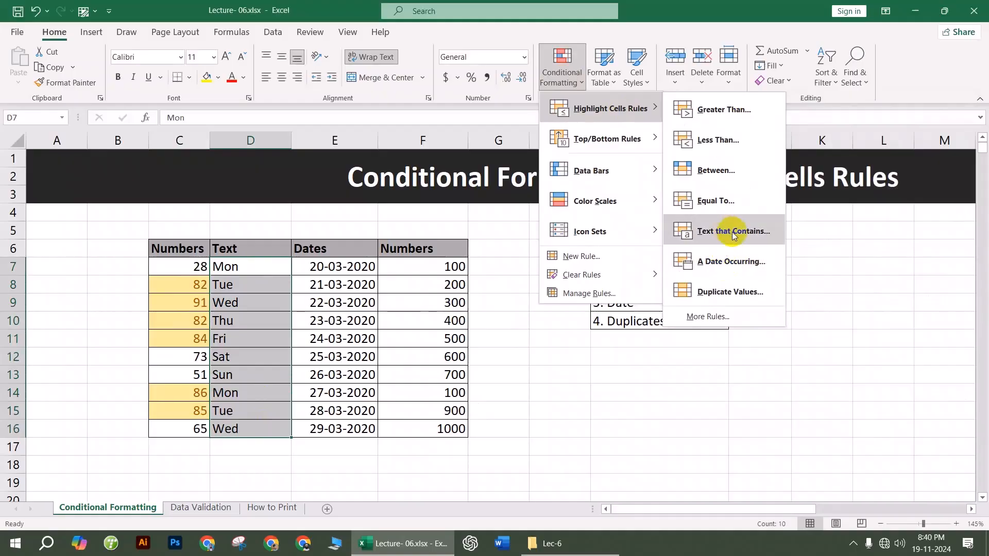
{"action": "left_click", "coordinate": [715, 231]}
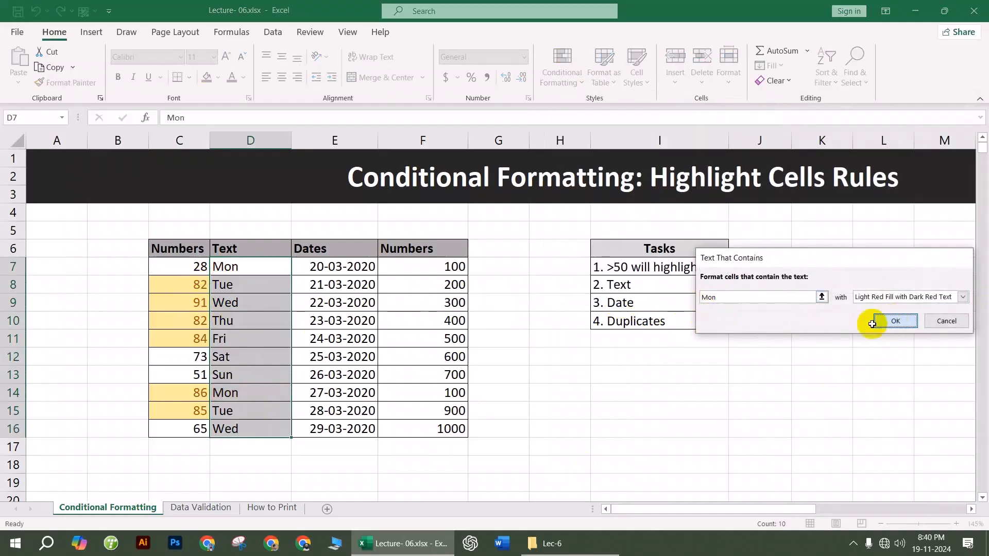
{"action": "left_click", "coordinate": [893, 322]}
Step: Highlight dates in the Dates column occurring in the last 7 days in light red
{"action": "left_click_drag", "start_coordinate": [340, 268], "coordinate": [359, 427]}
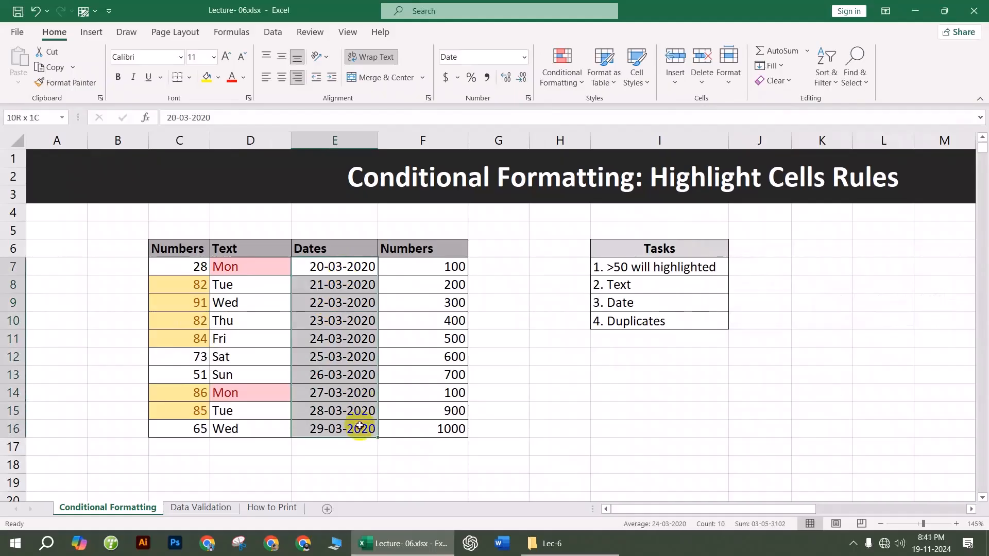
{"action": "left_click", "coordinate": [563, 68]}
{"action": "mouse_move", "coordinate": [626, 108]}
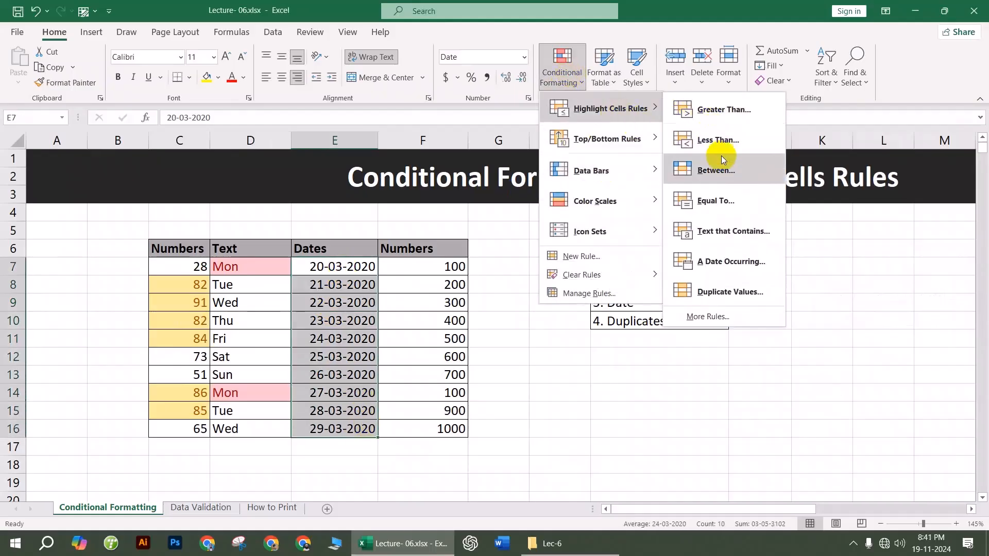
{"action": "left_click", "coordinate": [750, 262]}
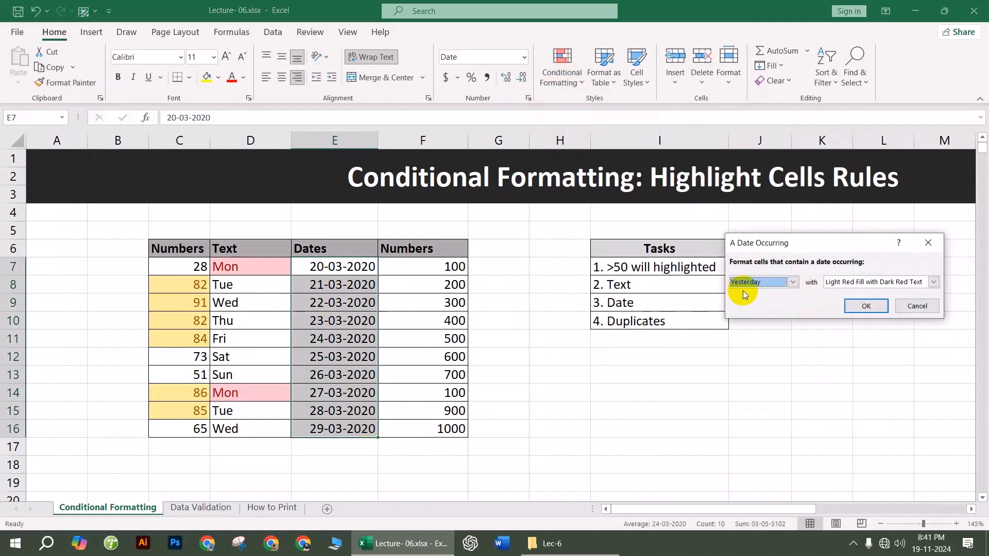
{"action": "left_click", "coordinate": [844, 281]}
{"action": "left_click", "coordinate": [788, 282]}
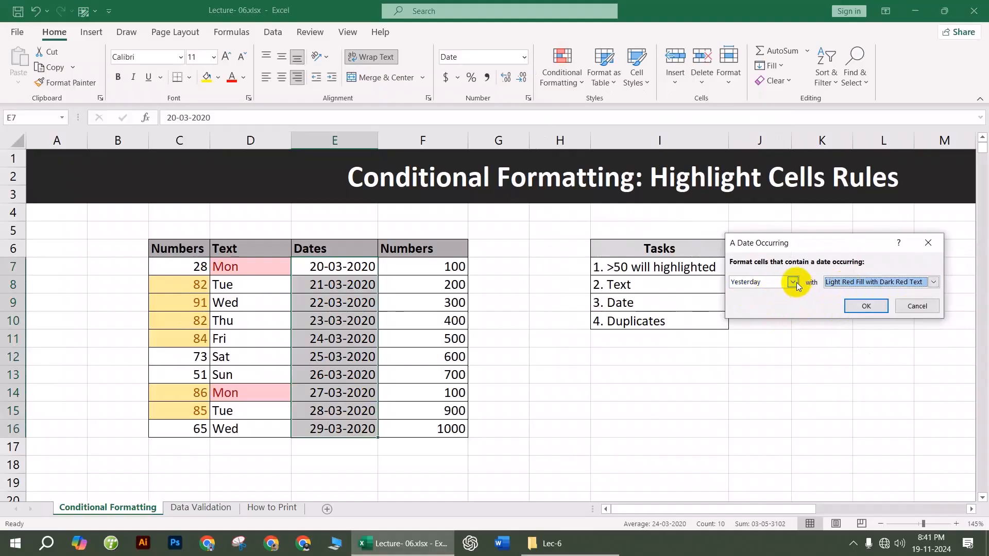
{"action": "left_click", "coordinate": [791, 281]}
{"action": "left_click", "coordinate": [760, 332]}
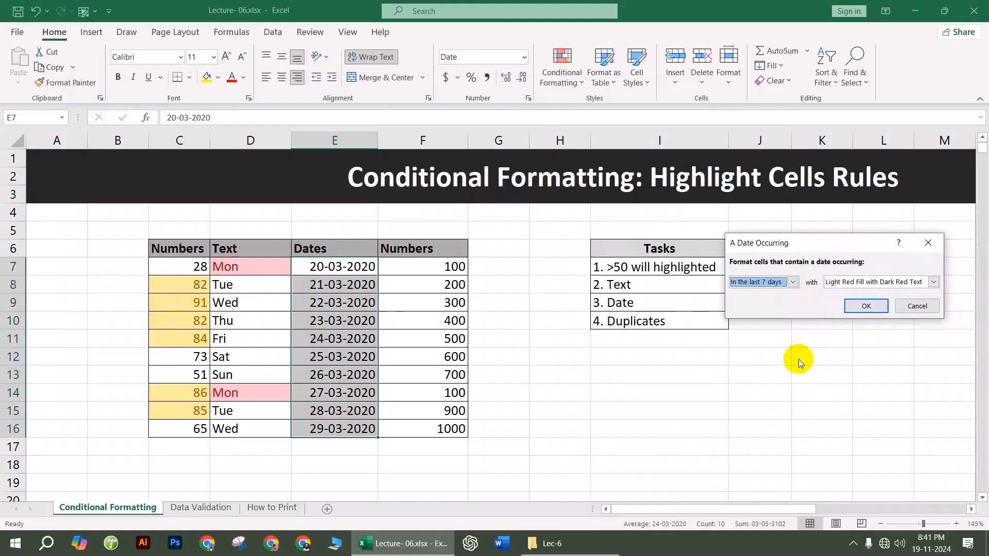
{"action": "left_click", "coordinate": [865, 306]}
{"action": "left_click", "coordinate": [337, 303]}
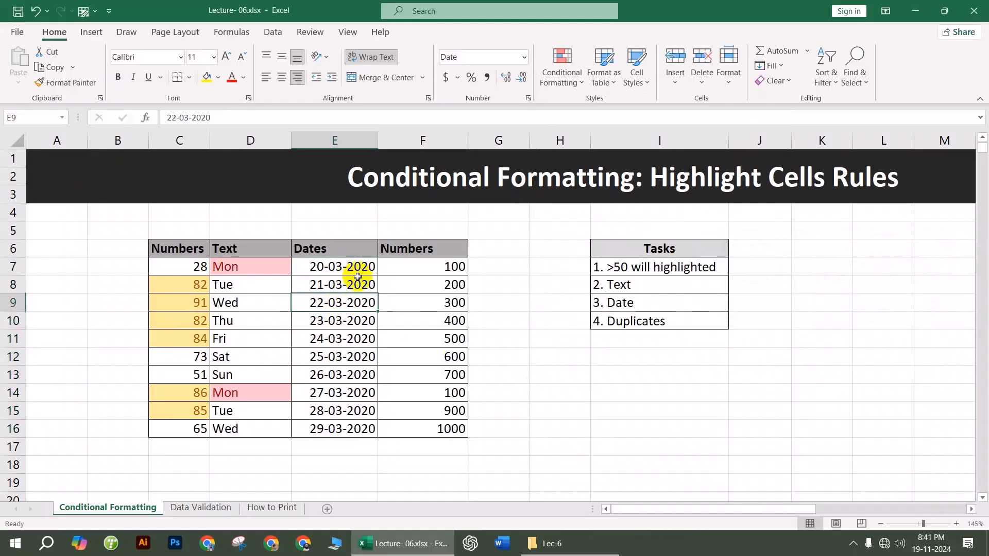
Step: Change the date in cell E10 to 19-11-2024, then select F7:F16
{"action": "left_click_drag", "start_coordinate": [441, 262], "coordinate": [448, 433]}
{"action": "left_click", "coordinate": [362, 339]}
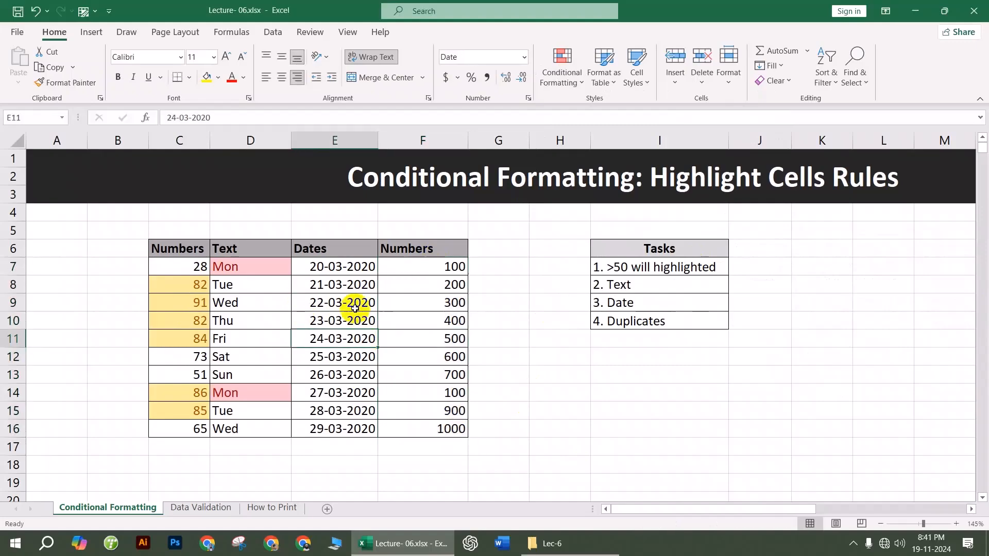
{"action": "left_click", "coordinate": [329, 318]}
{"action": "type", "text": "19-11-2"}
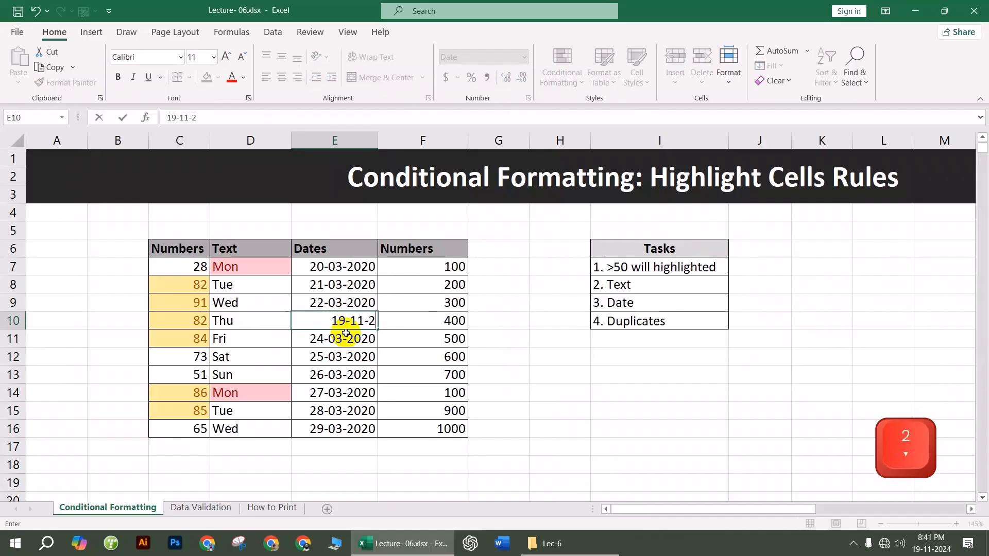
{"action": "type", "text": "024"}
{"action": "key", "text": "Return"}
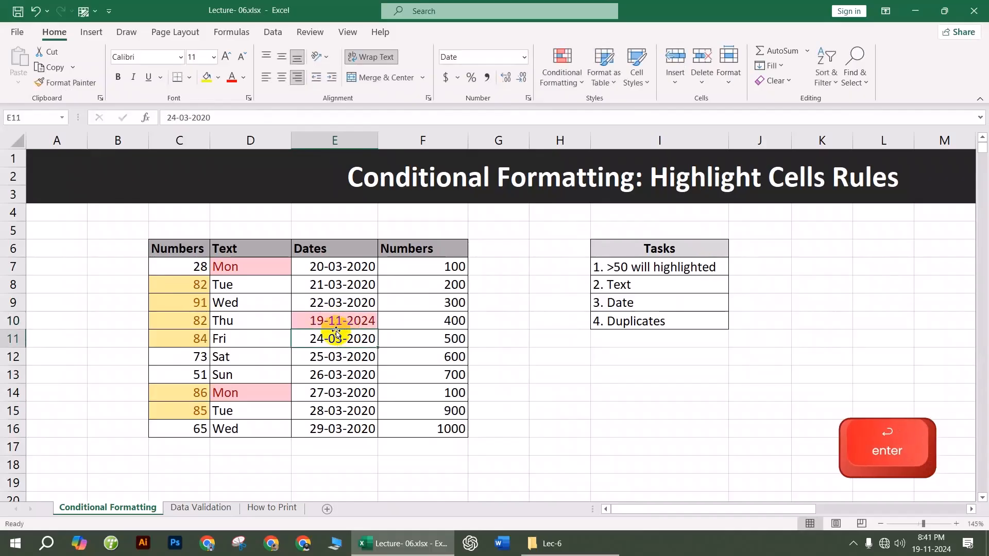
{"action": "left_click_drag", "start_coordinate": [428, 266], "coordinate": [425, 428]}
Step: Highlight duplicate values in F7:F16 with Green Fill with Dark Green Text
{"action": "left_click", "coordinate": [561, 78]}
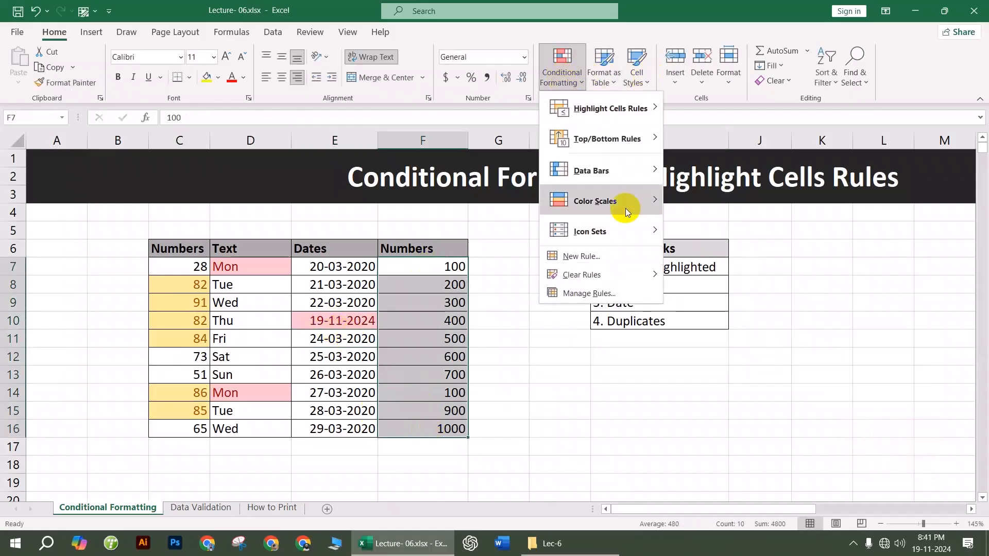
{"action": "mouse_move", "coordinate": [611, 109]}
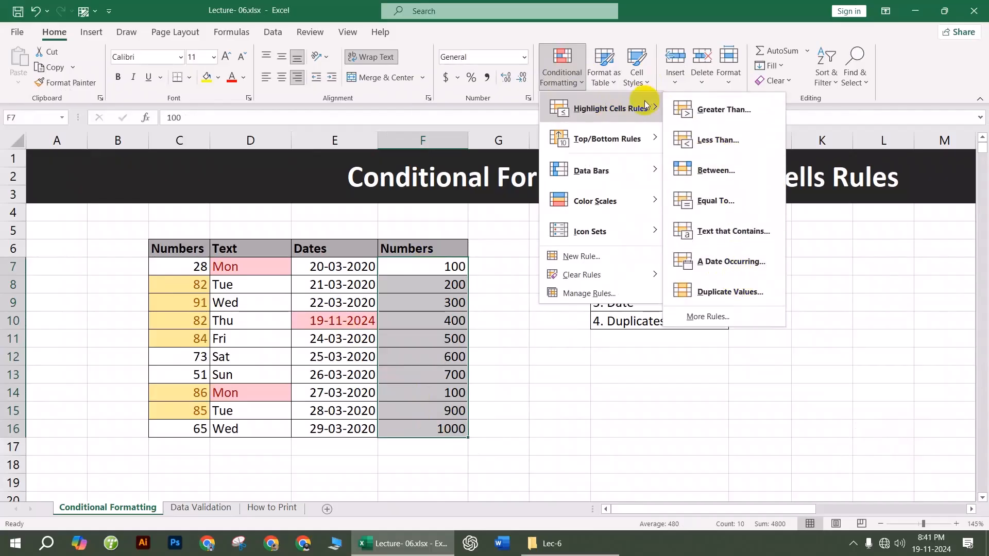
{"action": "left_click", "coordinate": [726, 291]}
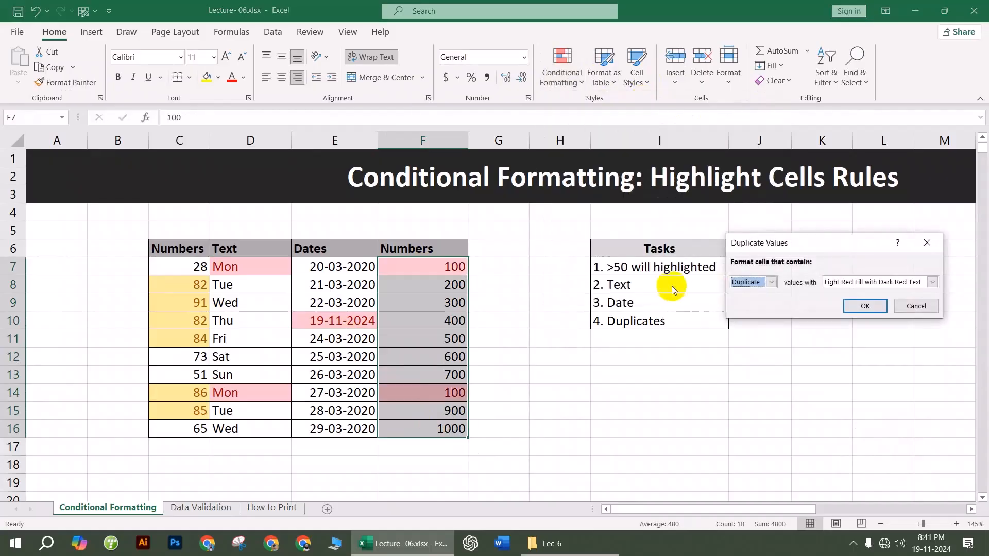
{"action": "left_click", "coordinate": [932, 282]}
{"action": "left_click", "coordinate": [875, 308]}
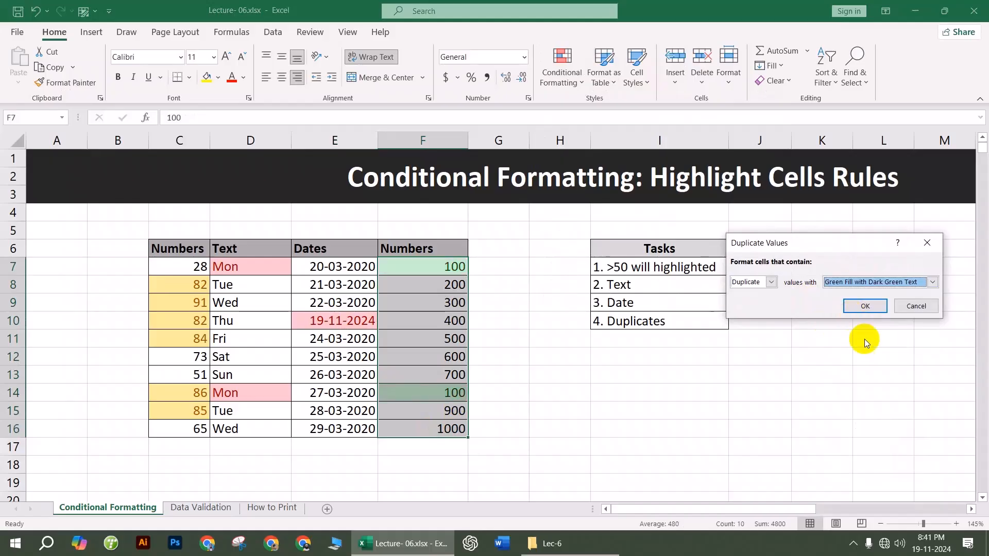
{"action": "left_click", "coordinate": [865, 306]}
{"action": "left_click", "coordinate": [659, 410]}
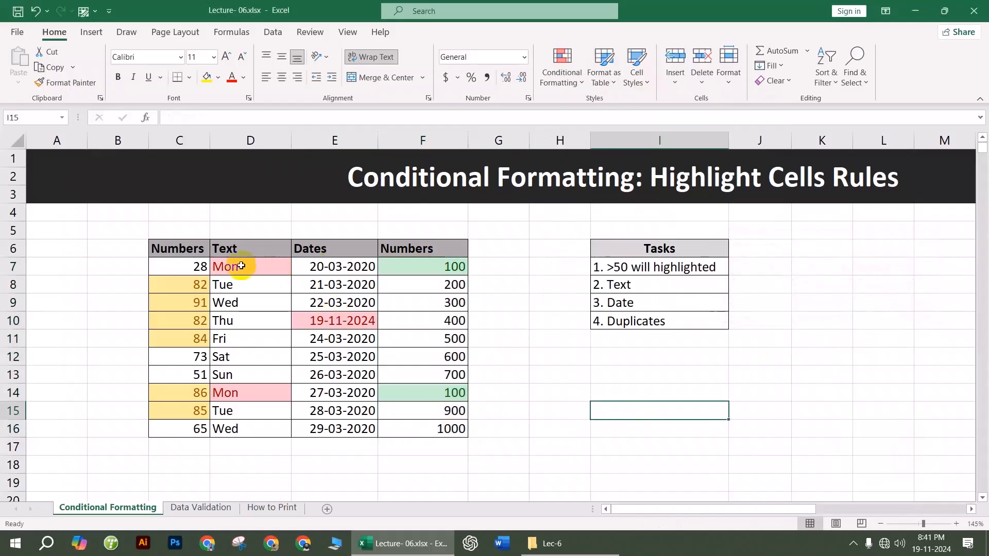
Step: Clear the conditional formatting rules from the selected first Numbers column cells
{"action": "left_click_drag", "start_coordinate": [194, 272], "coordinate": [187, 420]}
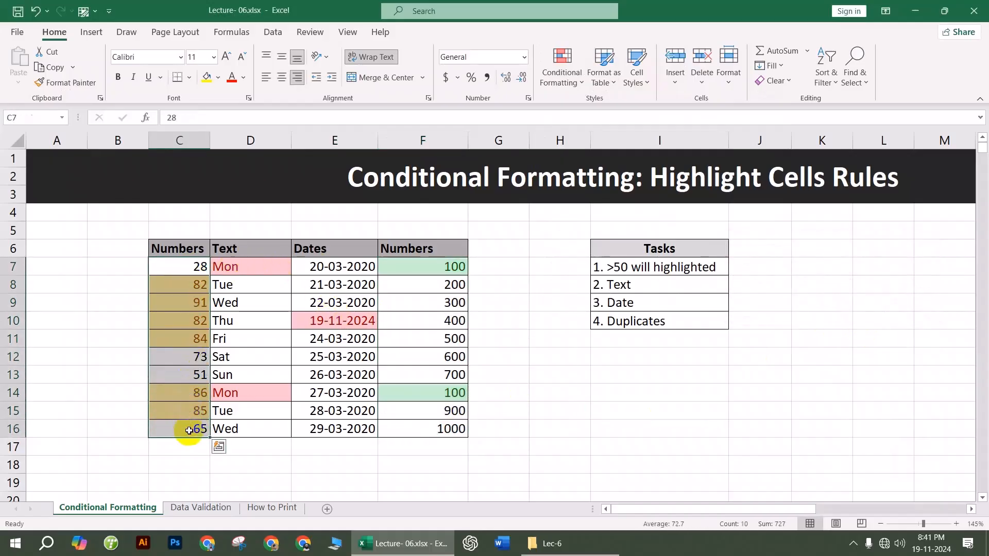
{"action": "left_click", "coordinate": [563, 72]}
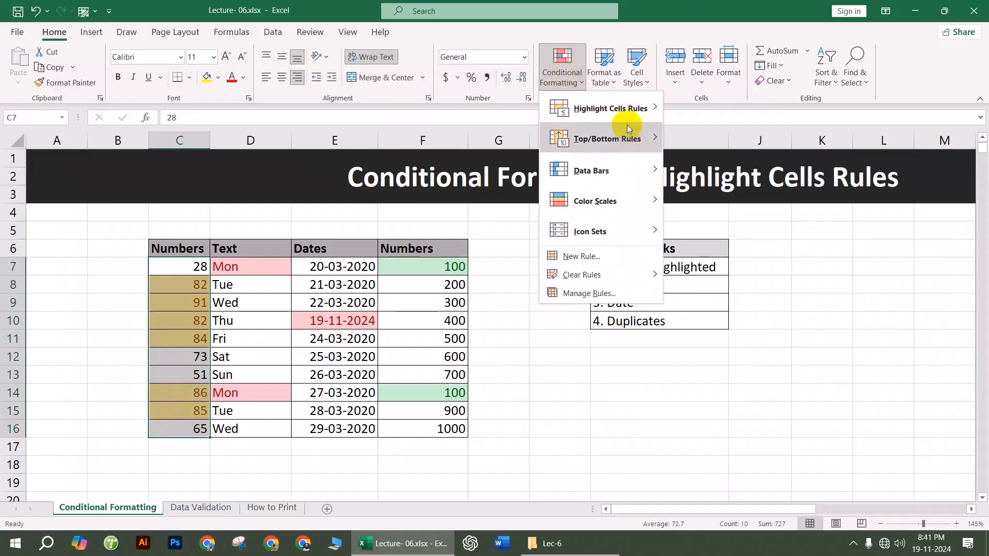
{"action": "mouse_move", "coordinate": [644, 122]}
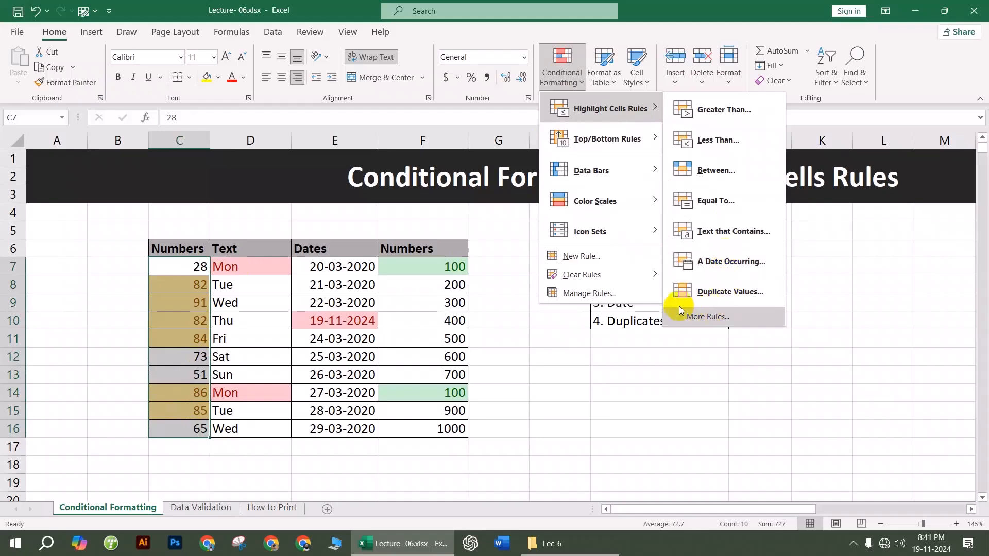
{"action": "mouse_move", "coordinate": [590, 278]}
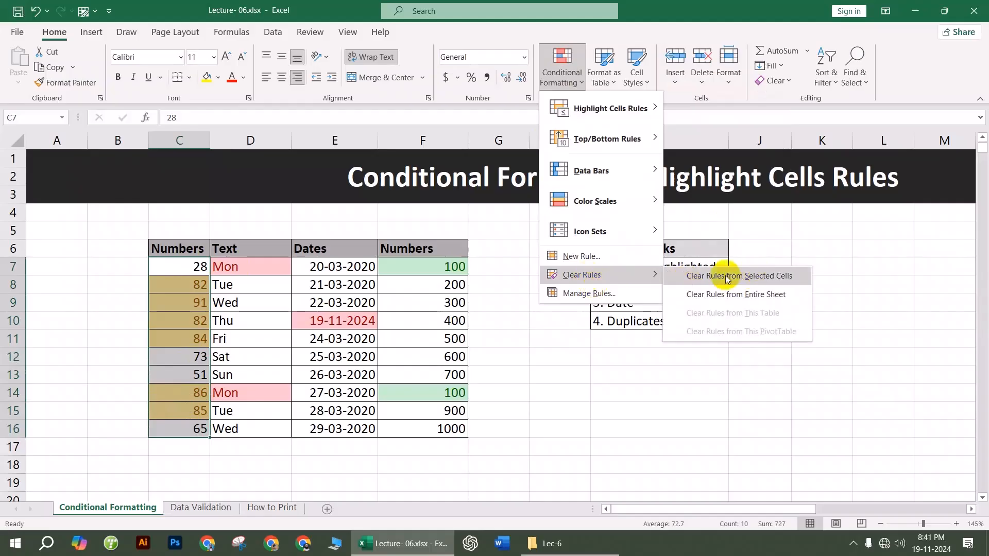
{"action": "left_click", "coordinate": [760, 277]}
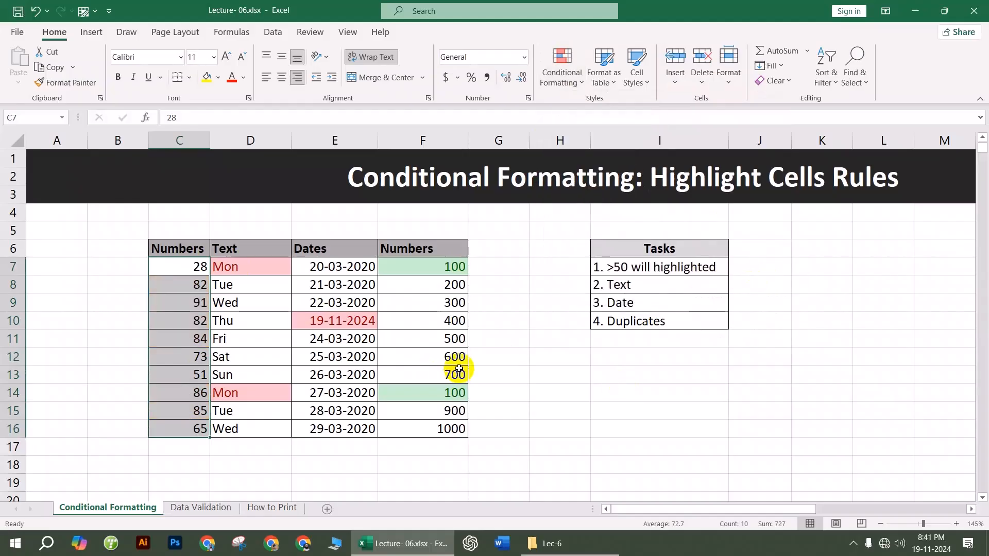
{"action": "left_click", "coordinate": [515, 392]}
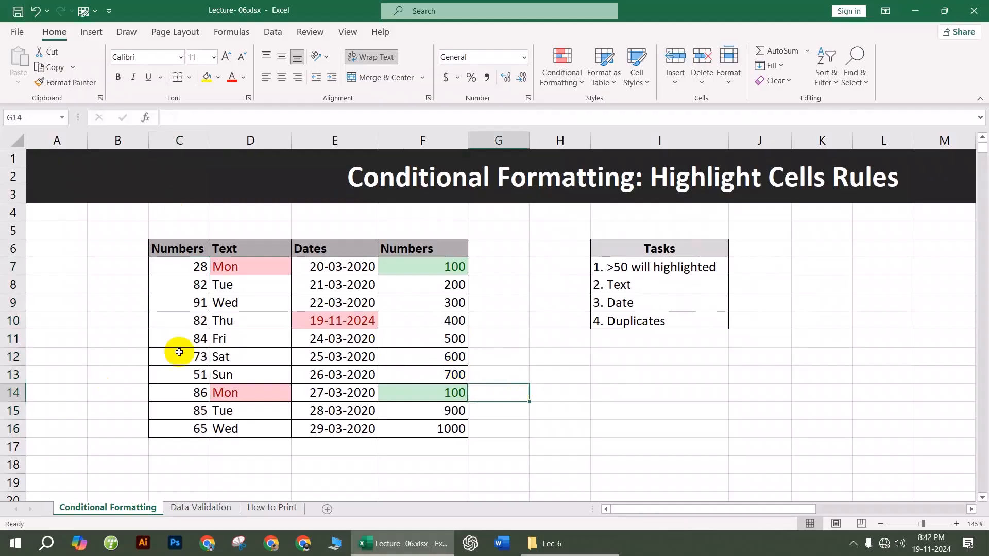
{"action": "left_click", "coordinate": [590, 428]}
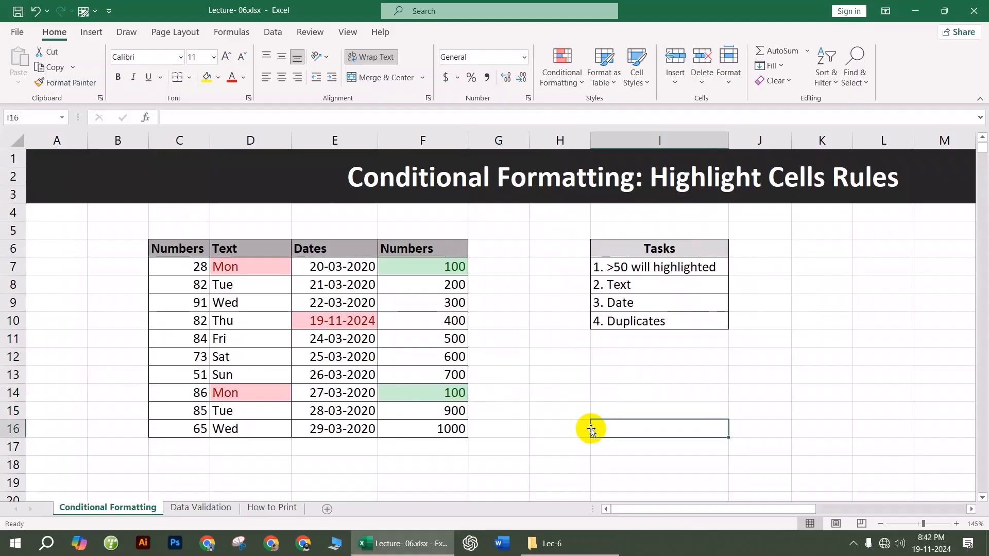
Step: Clear all remaining conditional formatting rules from the entire sheet
{"action": "left_click_drag", "start_coordinate": [240, 267], "coordinate": [393, 408]}
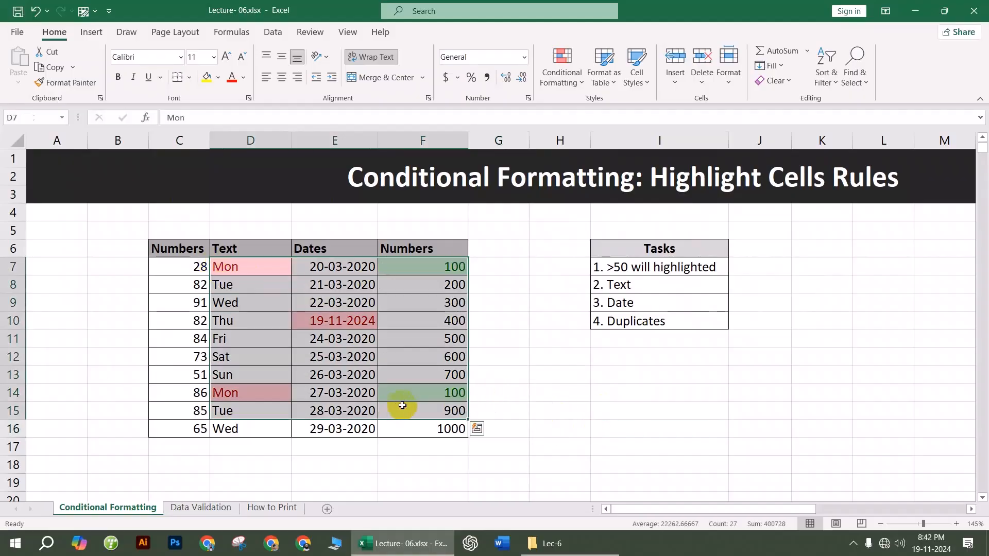
{"action": "left_click", "coordinate": [683, 407]}
{"action": "left_click", "coordinate": [550, 74]}
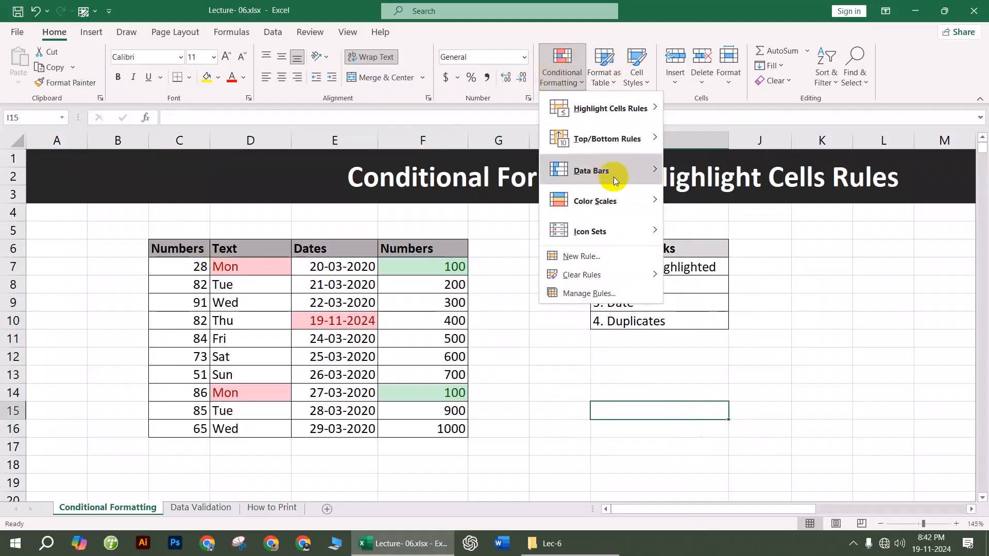
{"action": "mouse_move", "coordinate": [622, 273]}
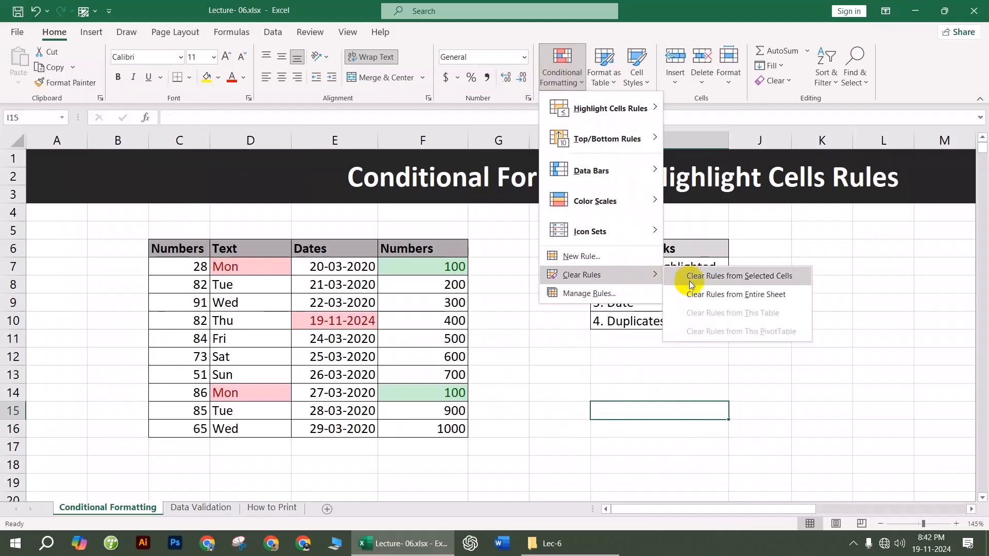
{"action": "left_click", "coordinate": [730, 294]}
{"action": "left_click", "coordinate": [544, 414]}
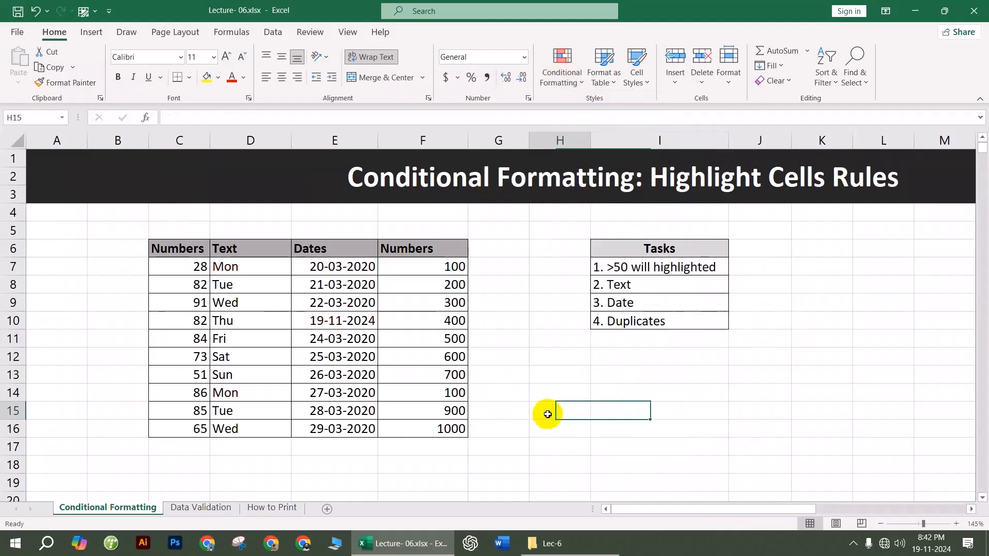
Step: On the Data Validation sheet, give G10:G19 a List validation sourced from countries L9:L14
{"action": "left_click", "coordinate": [181, 510]}
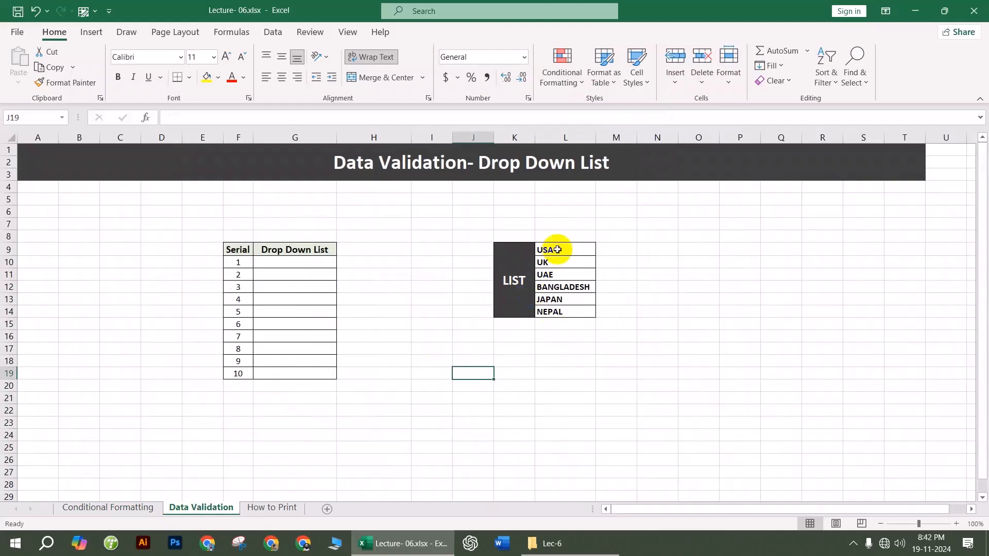
{"action": "left_click_drag", "start_coordinate": [549, 256], "coordinate": [569, 308]}
{"action": "left_click_drag", "start_coordinate": [327, 265], "coordinate": [321, 368]}
{"action": "left_click", "coordinate": [274, 31]}
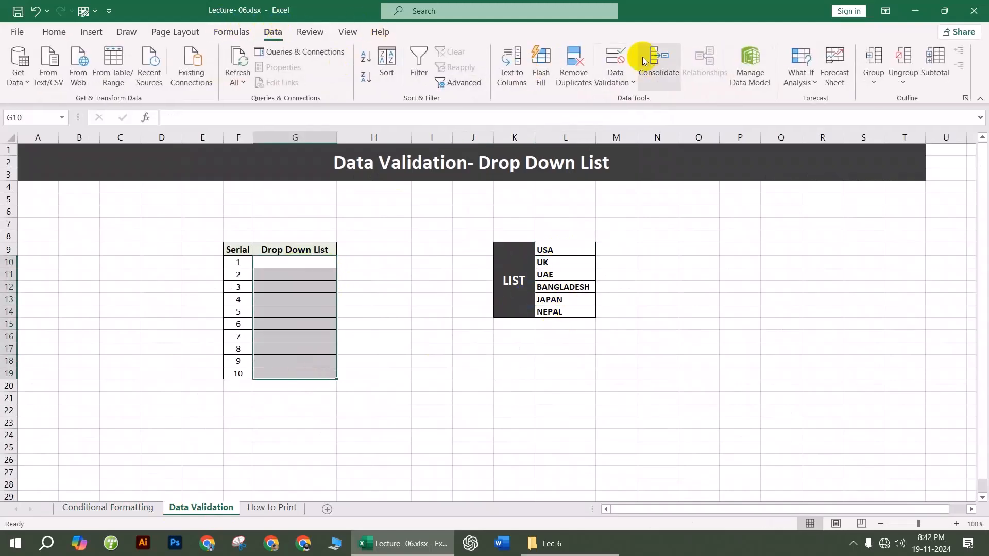
{"action": "left_click", "coordinate": [615, 80]}
{"action": "left_click", "coordinate": [645, 101]}
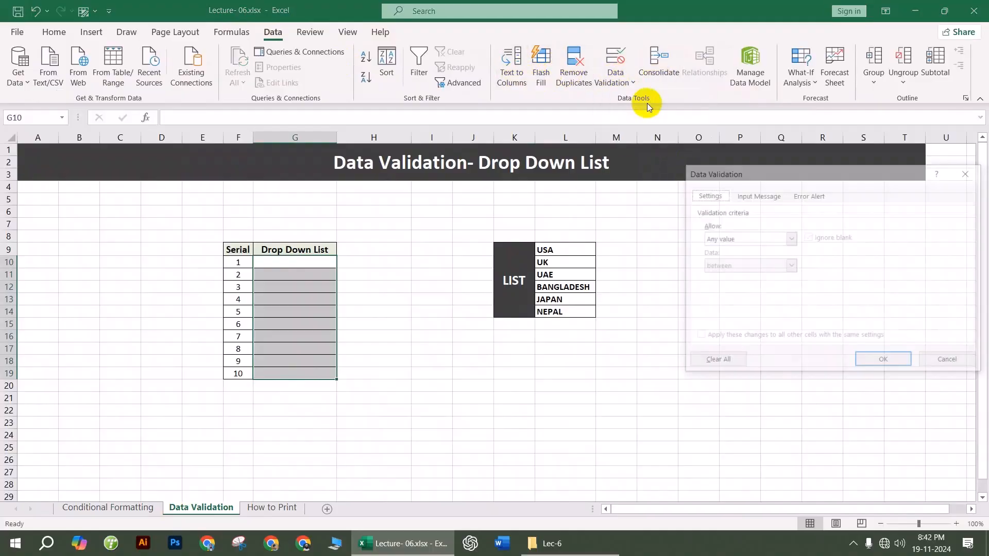
{"action": "left_click", "coordinate": [729, 237]}
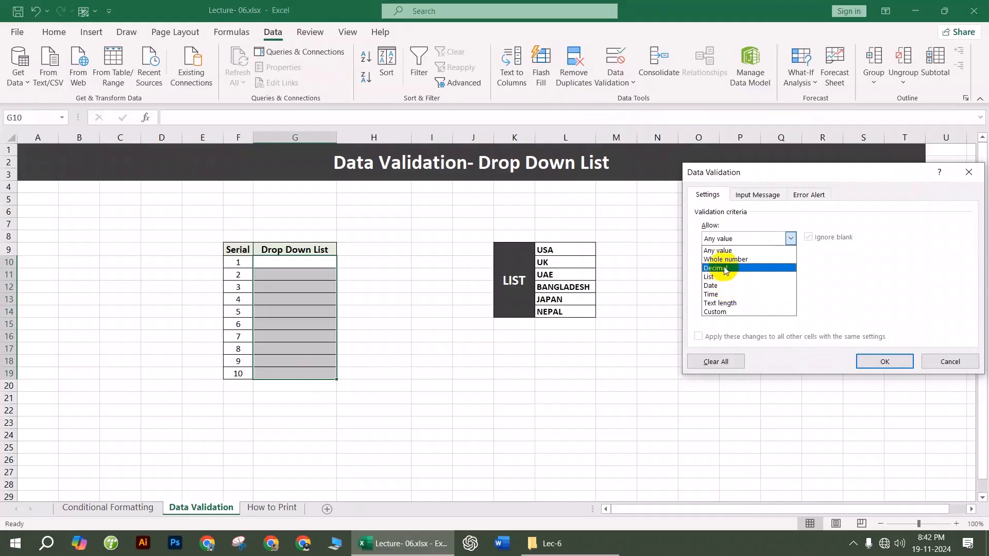
{"action": "left_click", "coordinate": [714, 243]}
{"action": "left_click", "coordinate": [716, 239]}
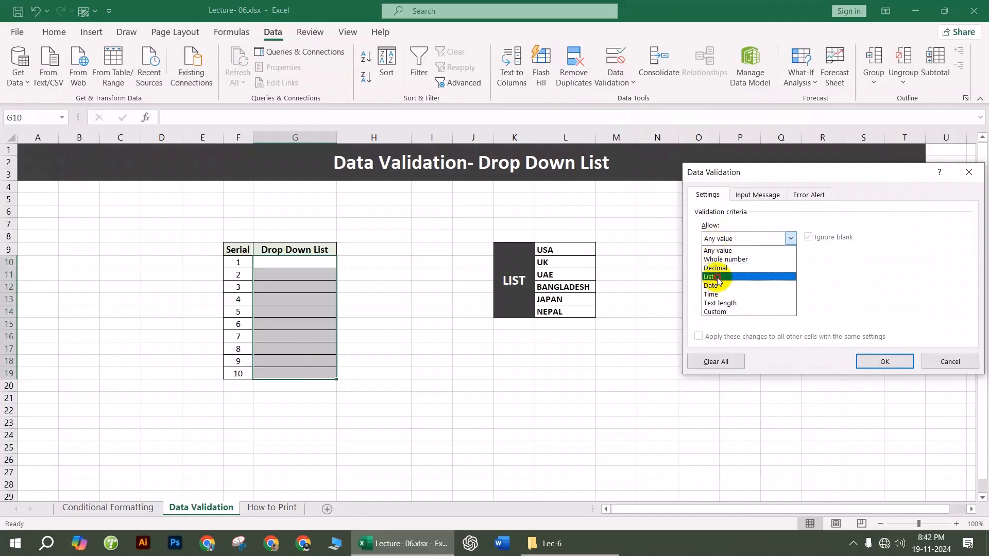
{"action": "left_click", "coordinate": [709, 276]}
{"action": "left_click", "coordinate": [728, 292]}
{"action": "left_click_drag", "start_coordinate": [553, 249], "coordinate": [558, 311]}
{"action": "left_click", "coordinate": [881, 362]}
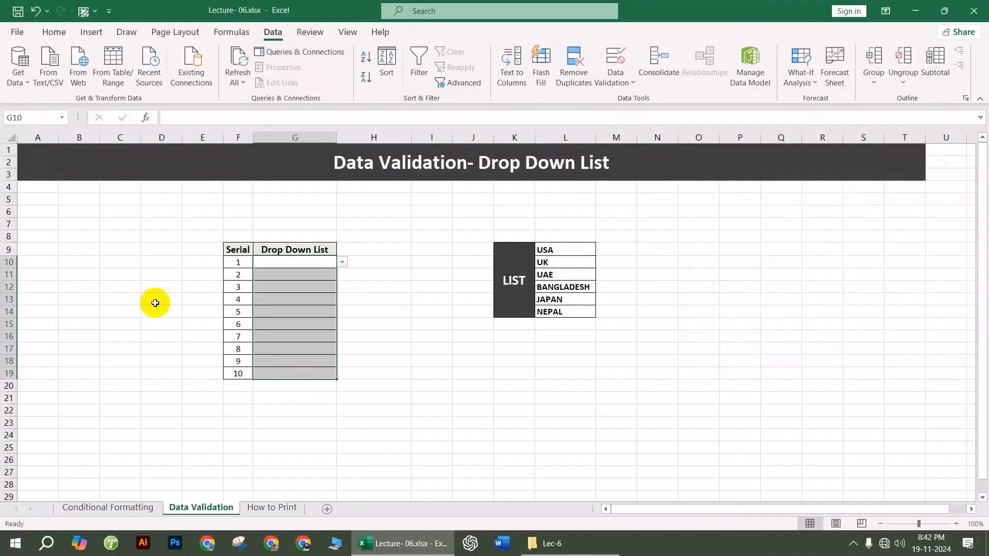
Step: Test the country drop-down in G11, then undo the validation rule
{"action": "left_click", "coordinate": [266, 273]}
{"action": "left_click", "coordinate": [342, 275]}
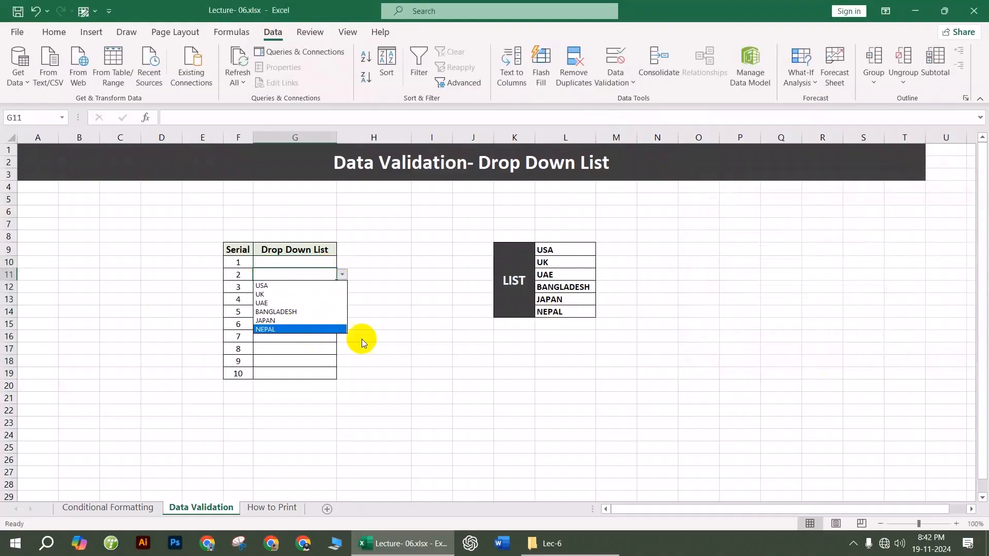
{"action": "key", "text": "Escape"}
{"action": "left_click", "coordinate": [415, 322]}
{"action": "key", "text": "ctrl+z"}
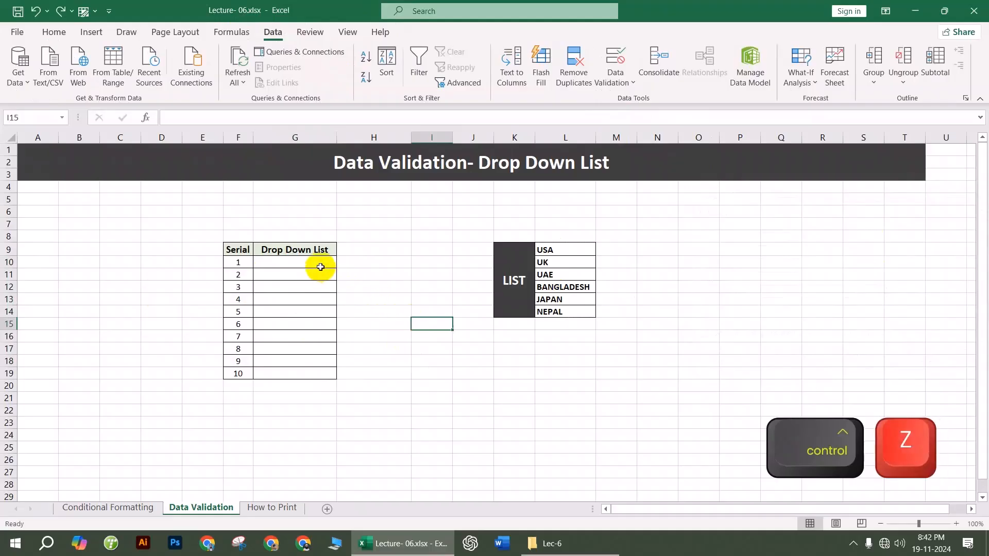
Step: Try Text to Columns and Flash Fill on G10:G19, dismissing both warnings
{"action": "left_click_drag", "start_coordinate": [317, 263], "coordinate": [315, 375]}
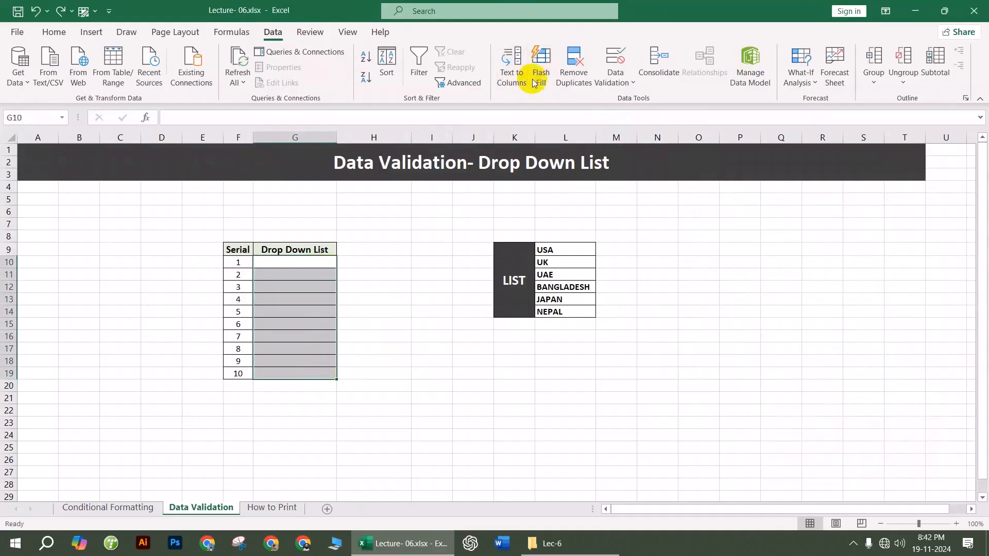
{"action": "left_click", "coordinate": [513, 72]}
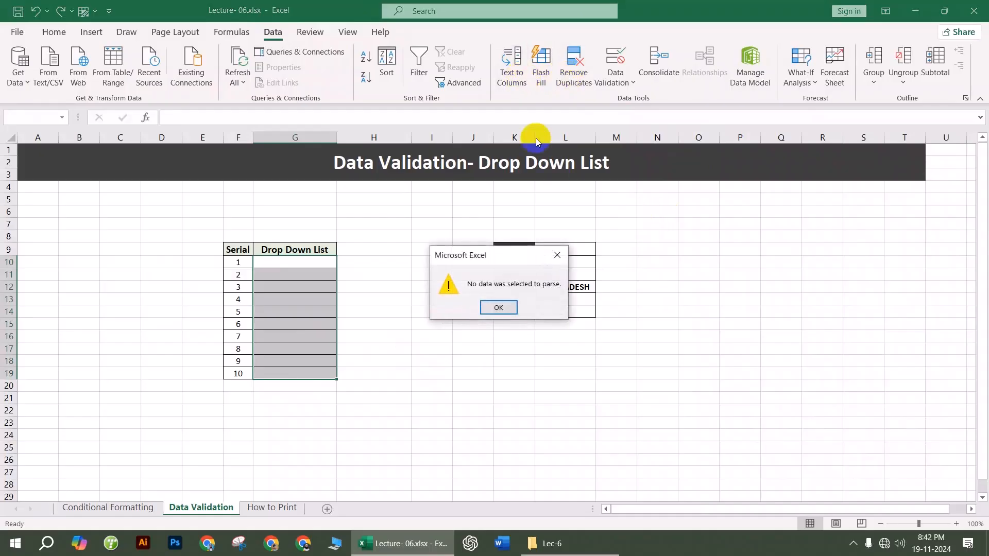
{"action": "left_click", "coordinate": [557, 264]}
{"action": "left_click", "coordinate": [538, 67]}
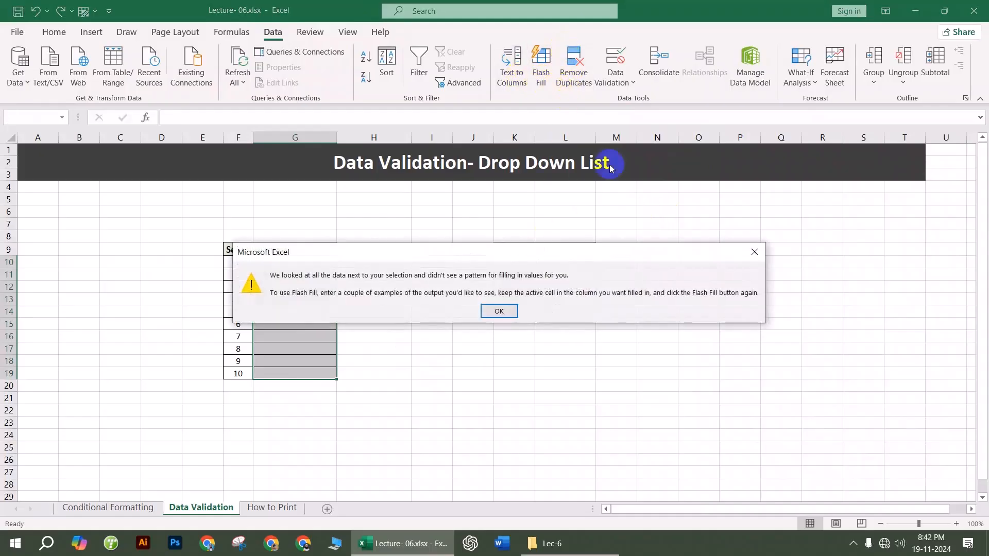
{"action": "left_click", "coordinate": [747, 247]}
Step: Set the validation to a List with source A,B,C and test the choices in G11
{"action": "left_click", "coordinate": [616, 78]}
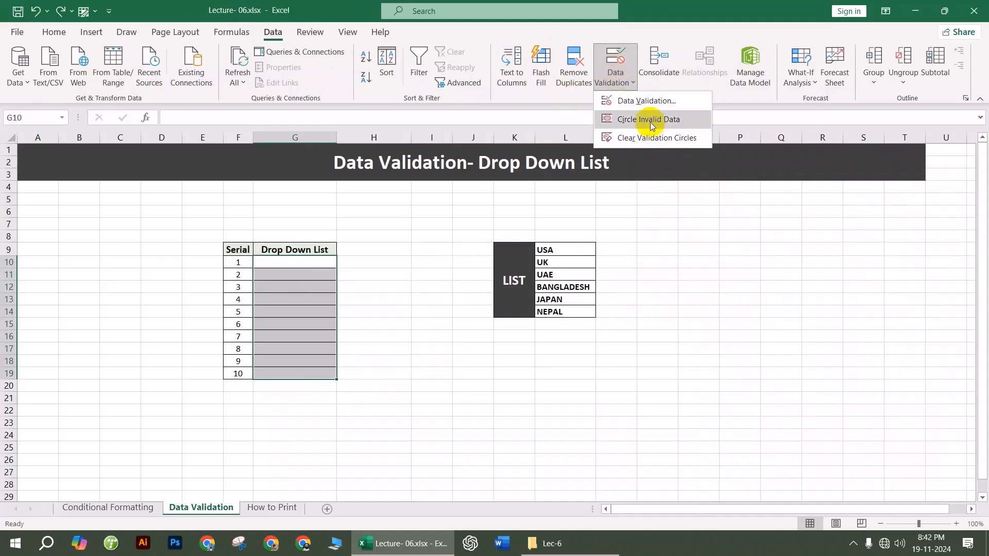
{"action": "left_click", "coordinate": [641, 100]}
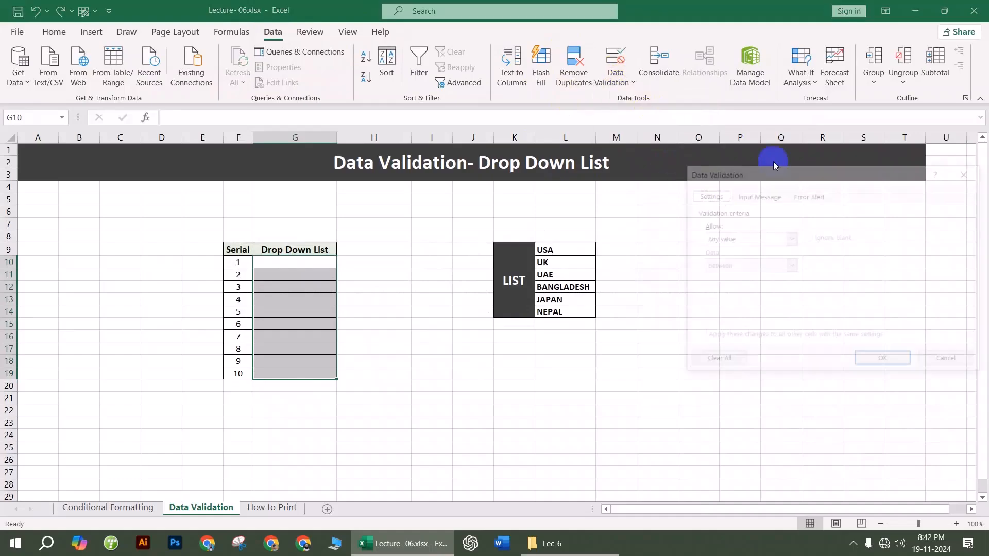
{"action": "left_click", "coordinate": [721, 239]}
{"action": "left_click", "coordinate": [718, 274]}
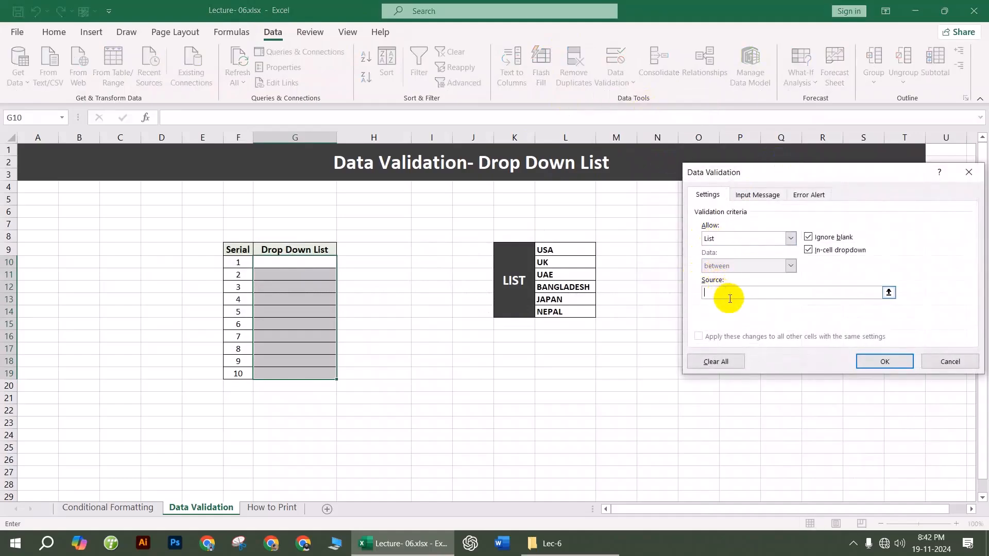
{"action": "type", "text": "A,BH"}
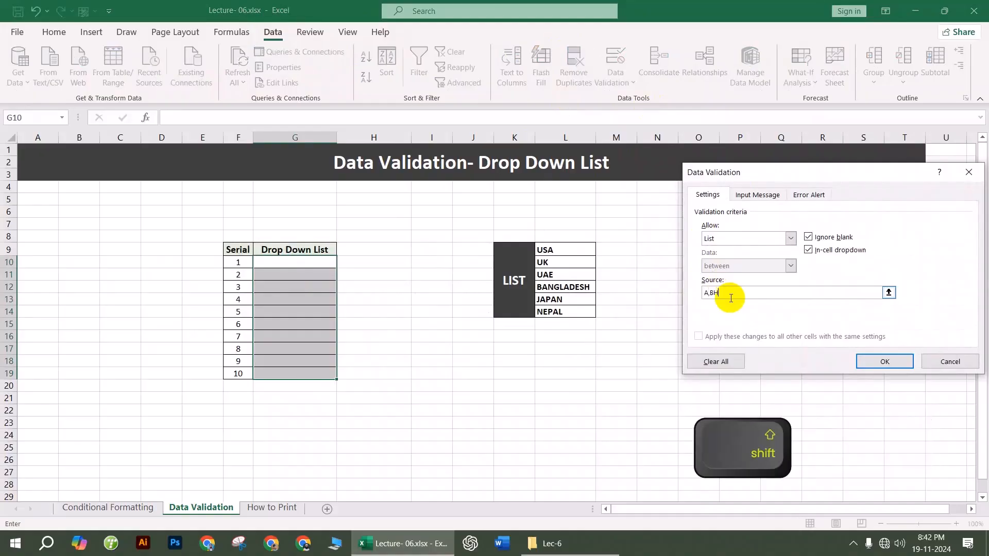
{"action": "type", "text": ",C"}
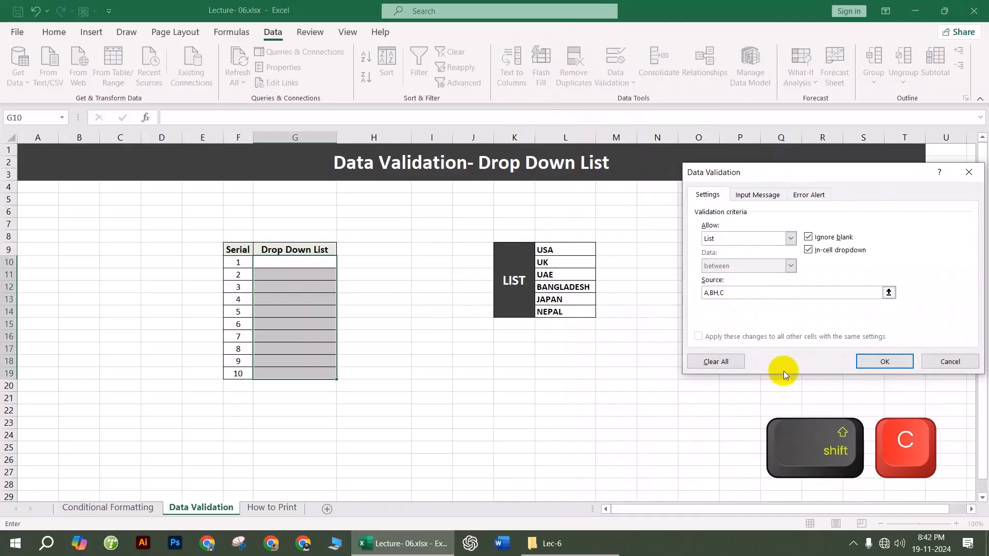
{"action": "key", "text": "BackSpace"}
{"action": "left_click", "coordinate": [880, 361]}
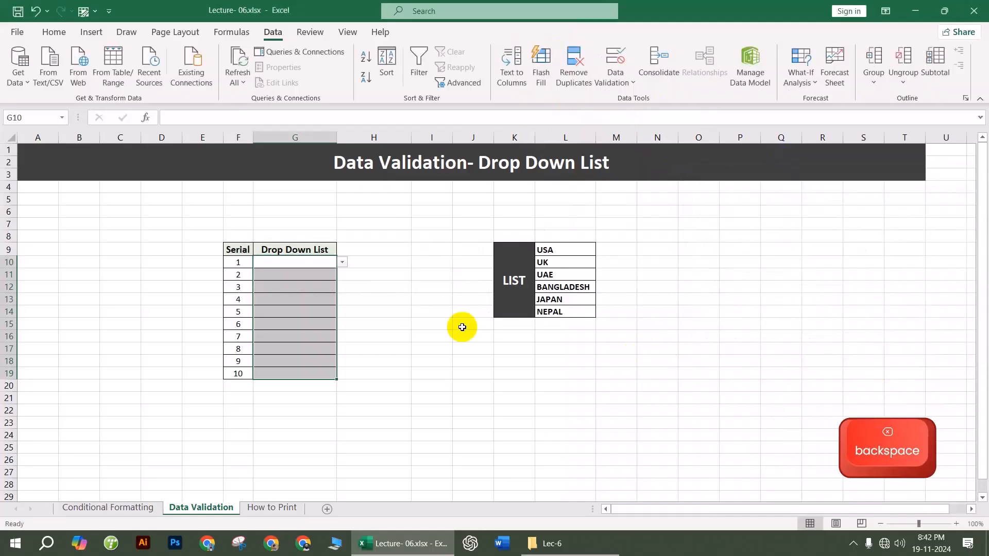
{"action": "left_click", "coordinate": [297, 275]}
{"action": "left_click", "coordinate": [342, 274]}
{"action": "left_click", "coordinate": [393, 319]}
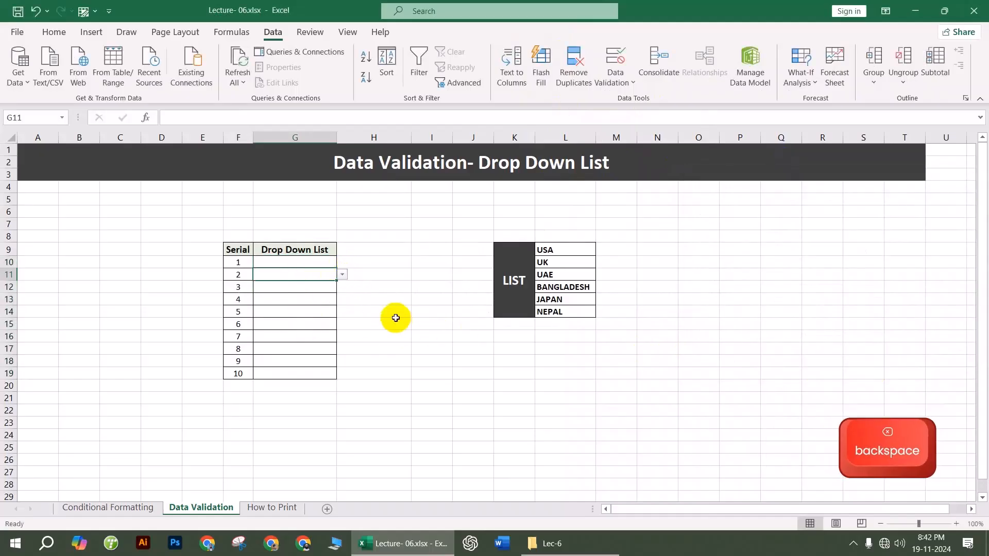
Step: Reset the validation on G10:G20 to Any value, removing the drop-down
{"action": "left_click_drag", "start_coordinate": [294, 263], "coordinate": [291, 376]}
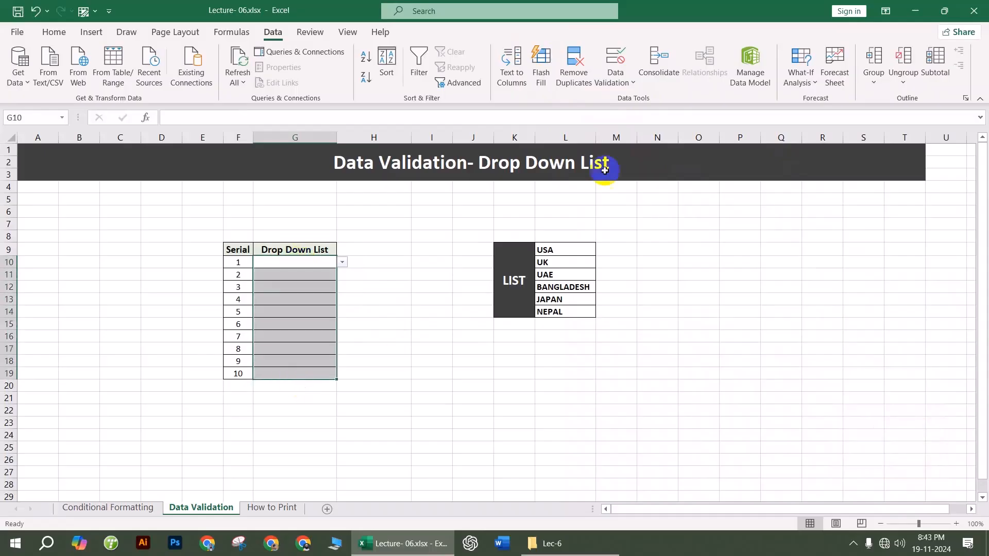
{"action": "left_click", "coordinate": [616, 77]}
{"action": "left_click", "coordinate": [647, 101]}
{"action": "left_click", "coordinate": [734, 238]}
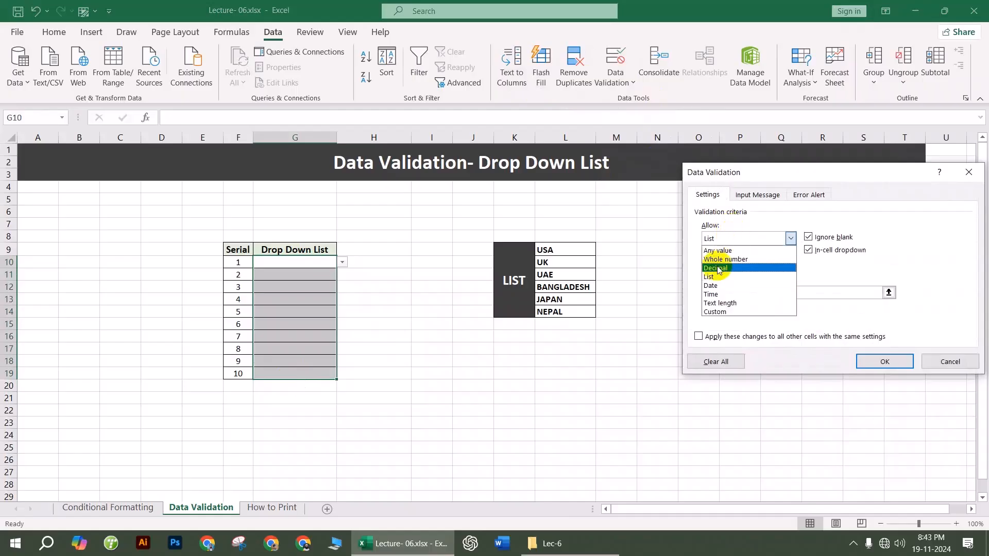
{"action": "left_click", "coordinate": [726, 250]}
{"action": "left_click", "coordinate": [884, 361]}
{"action": "left_click", "coordinate": [465, 329]}
{"action": "left_click", "coordinate": [318, 253]}
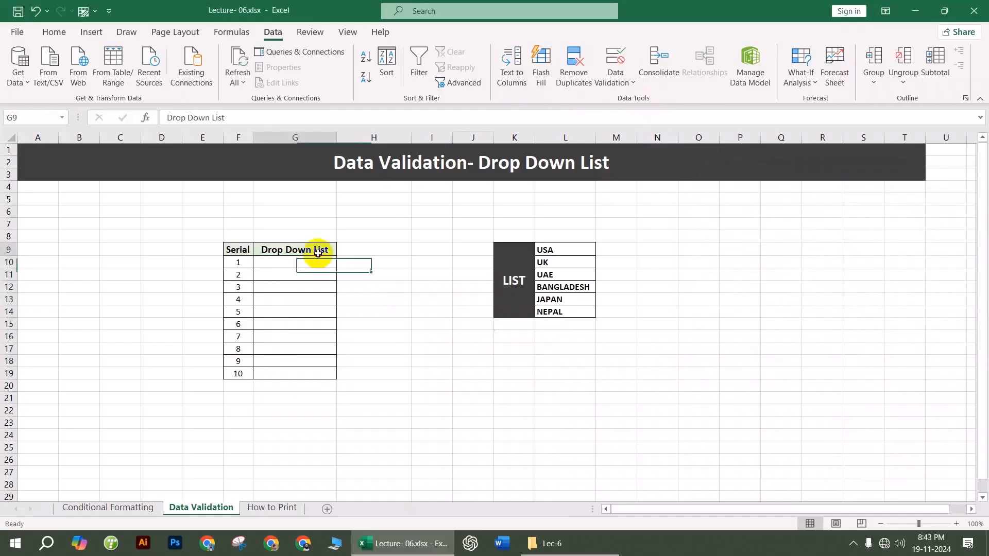
{"action": "left_click_drag", "start_coordinate": [320, 266], "coordinate": [311, 344]}
{"action": "left_click", "coordinate": [367, 361]}
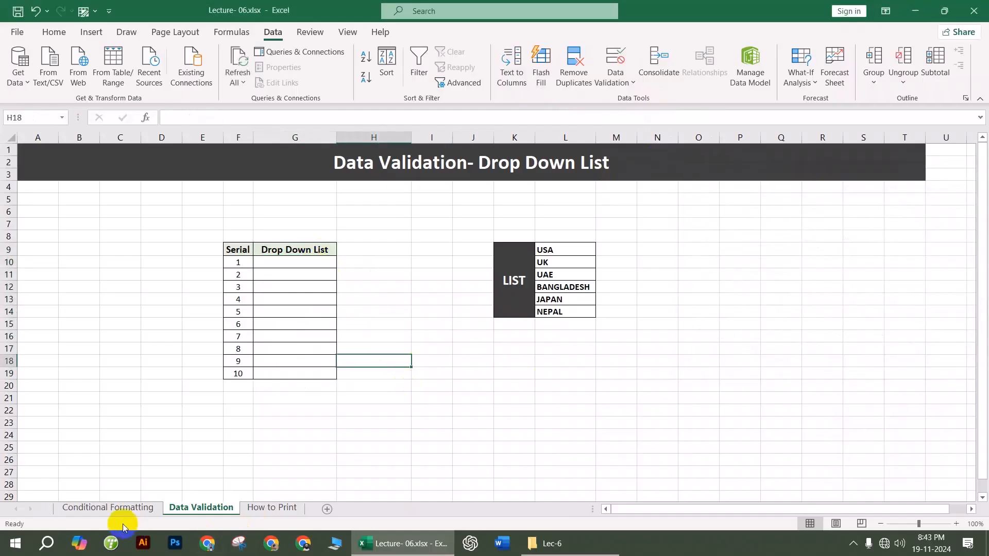
Step: Close Lecture- 06 without saving and open Lecture- 07 (2).xlsx from the Lec-7 folder
{"action": "left_click", "coordinate": [262, 507]}
{"action": "left_click", "coordinate": [451, 294]}
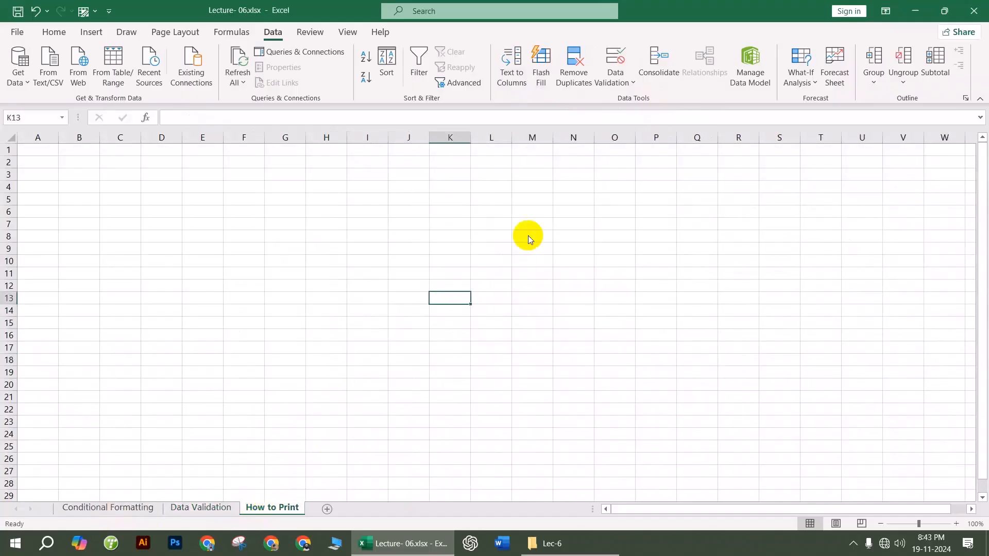
{"action": "left_click", "coordinate": [974, 11]}
{"action": "left_click", "coordinate": [503, 286]}
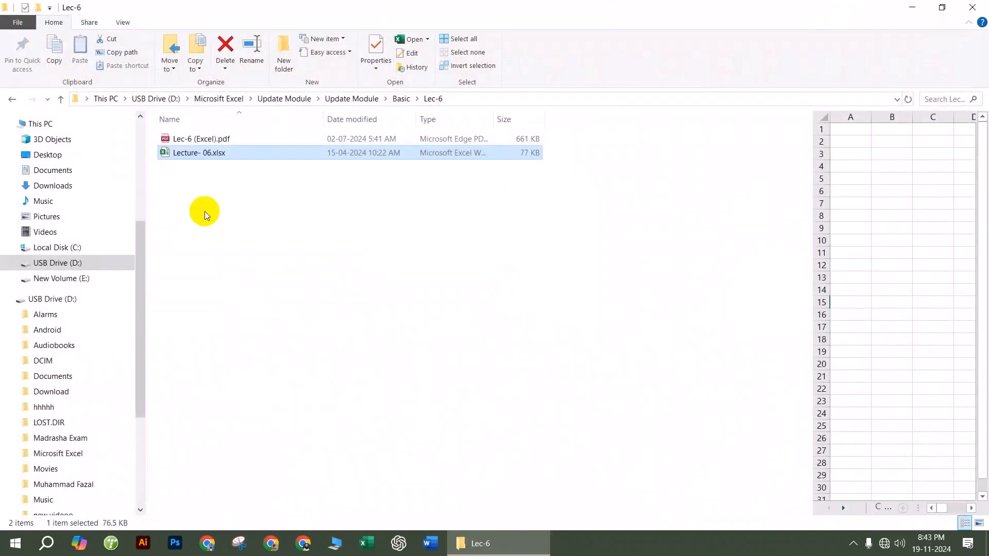
{"action": "left_click", "coordinate": [12, 99]}
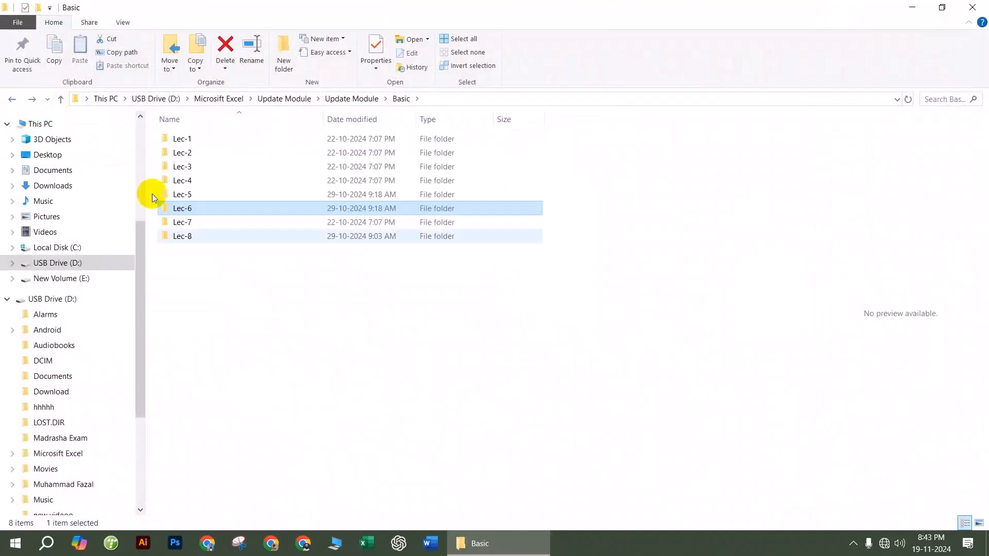
{"action": "double_click", "coordinate": [192, 222]}
{"action": "left_click", "coordinate": [232, 153]}
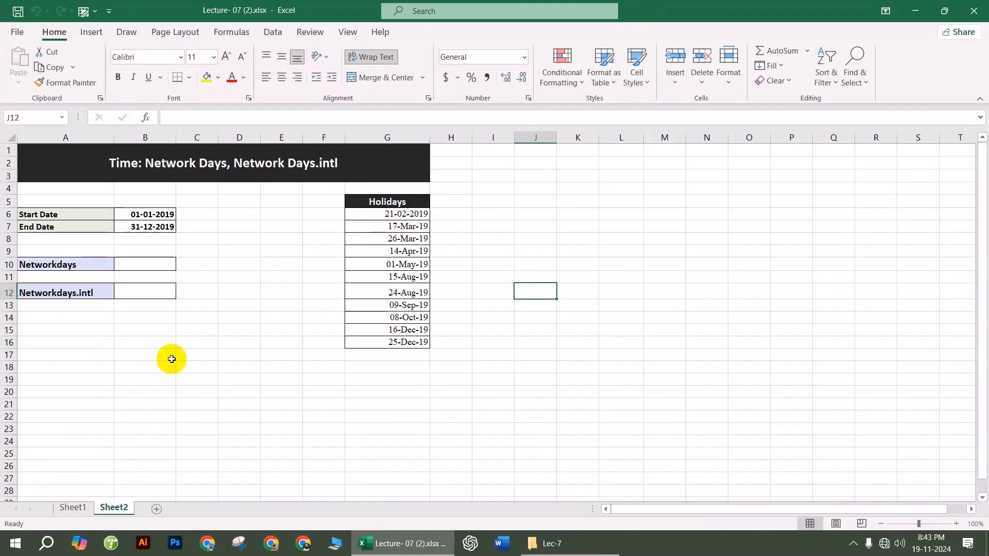
{"action": "left_click", "coordinate": [173, 345]}
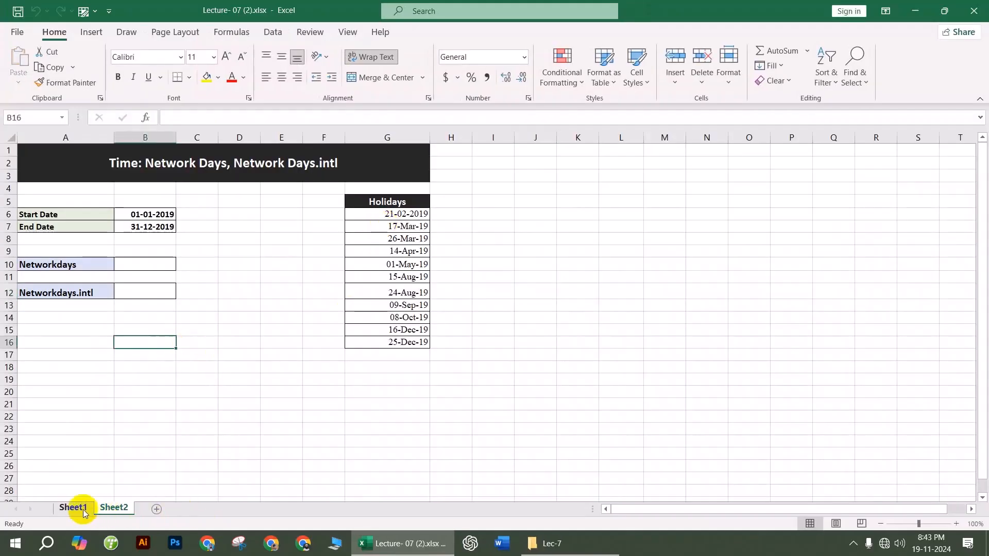
Step: On Sheet1, enter =TODAY() in cell B2 so it shows 19-11-2024
{"action": "left_click", "coordinate": [72, 508]}
{"action": "scroll", "coordinate": [294, 365], "scroll_direction": "up", "scroll_amount": 4, "text": "ctrl"}
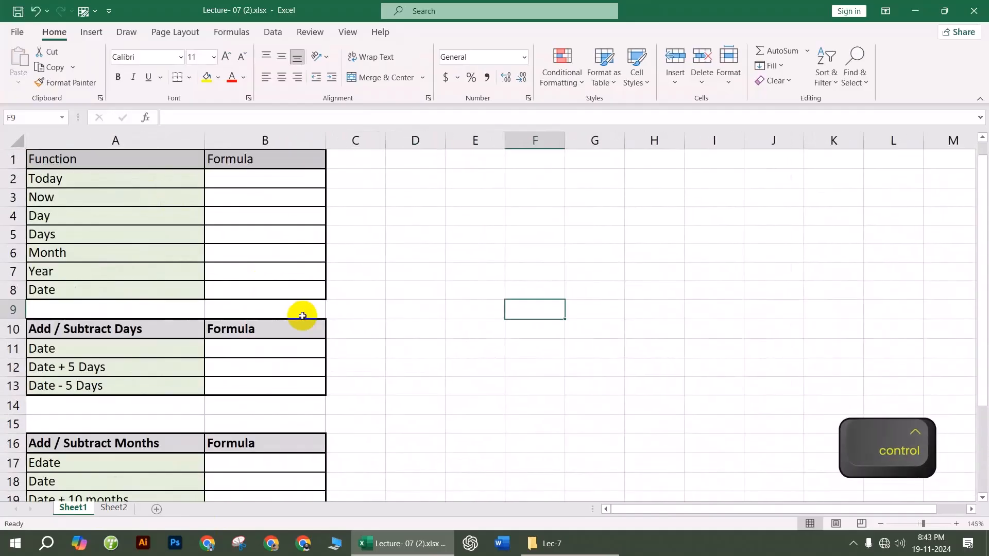
{"action": "scroll", "coordinate": [302, 316], "scroll_direction": "down", "scroll_amount": 4}
{"action": "scroll", "coordinate": [301, 371], "scroll_direction": "up", "scroll_amount": 4}
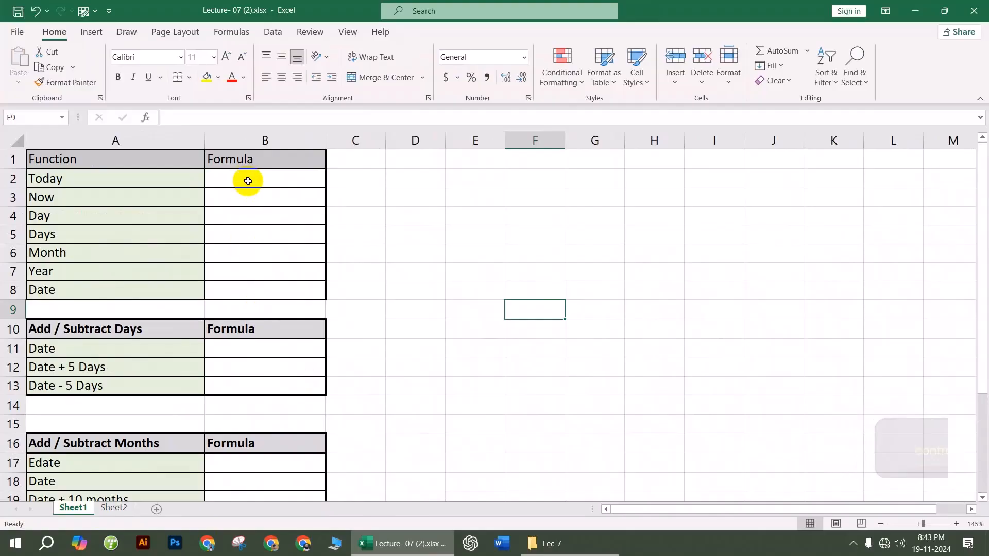
{"action": "left_click", "coordinate": [250, 182]}
{"action": "left_click", "coordinate": [267, 214]}
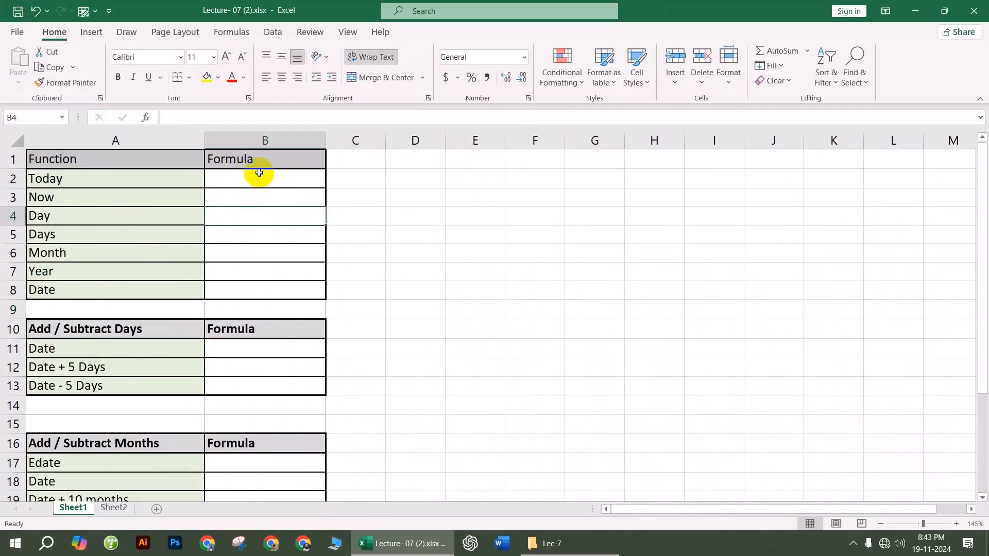
{"action": "left_click", "coordinate": [260, 184]}
{"action": "type", "text": "=to"}
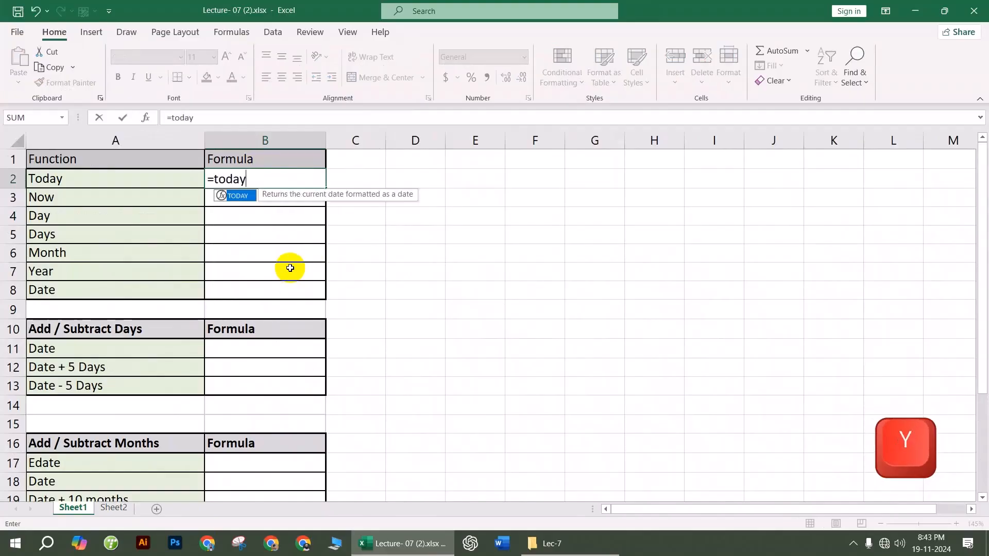
{"action": "type", "text": "day"}
{"action": "key", "text": "Tab"}
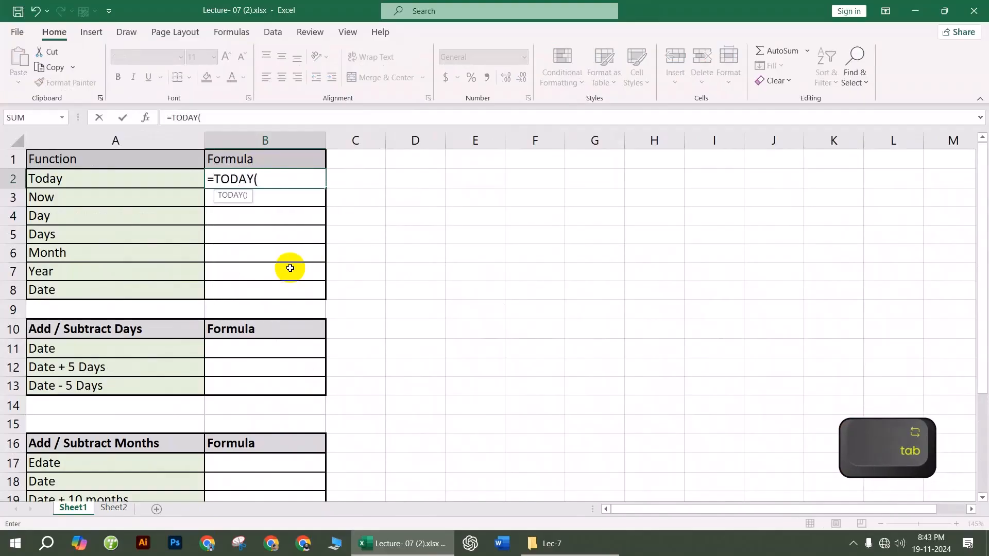
{"action": "key", "text": "Return"}
{"action": "left_click", "coordinate": [289, 178]}
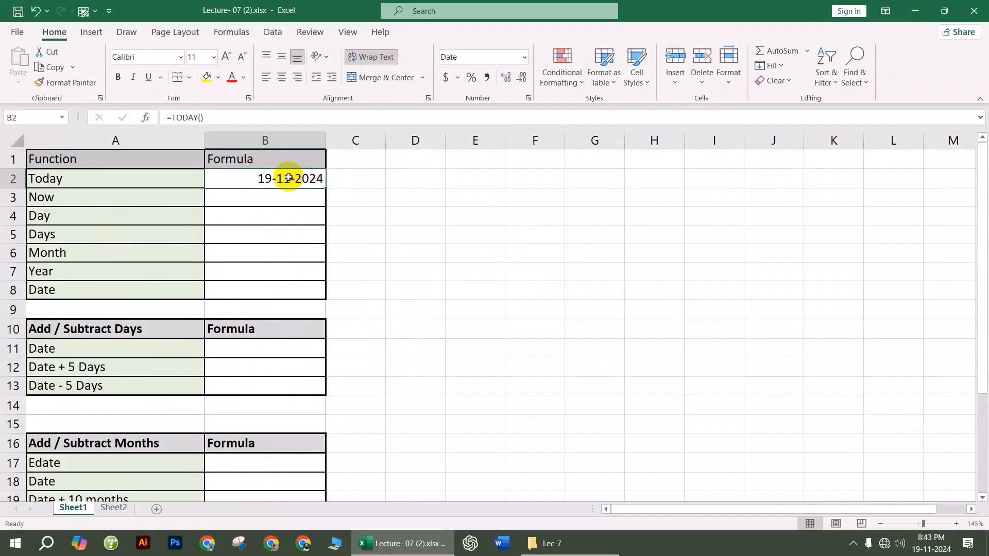
Step: Copy B2 and paste it back as a fixed value
{"action": "key", "text": "ctrl+c"}
{"action": "right_click", "coordinate": [289, 178]}
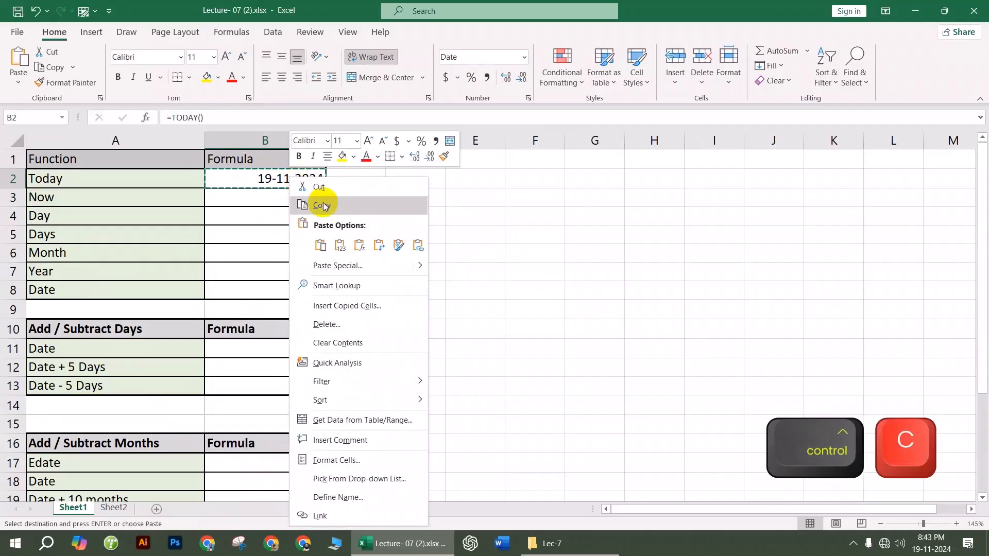
{"action": "left_click", "coordinate": [338, 250]}
{"action": "left_click", "coordinate": [503, 247]}
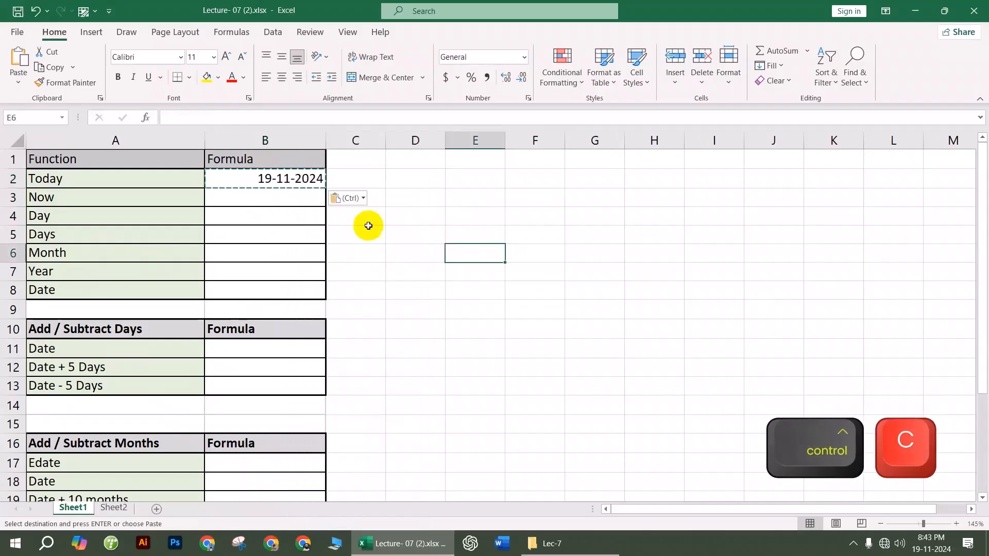
Step: Enter =NOW() in B3 and =DAY(B2) in B4
{"action": "left_click", "coordinate": [266, 197]}
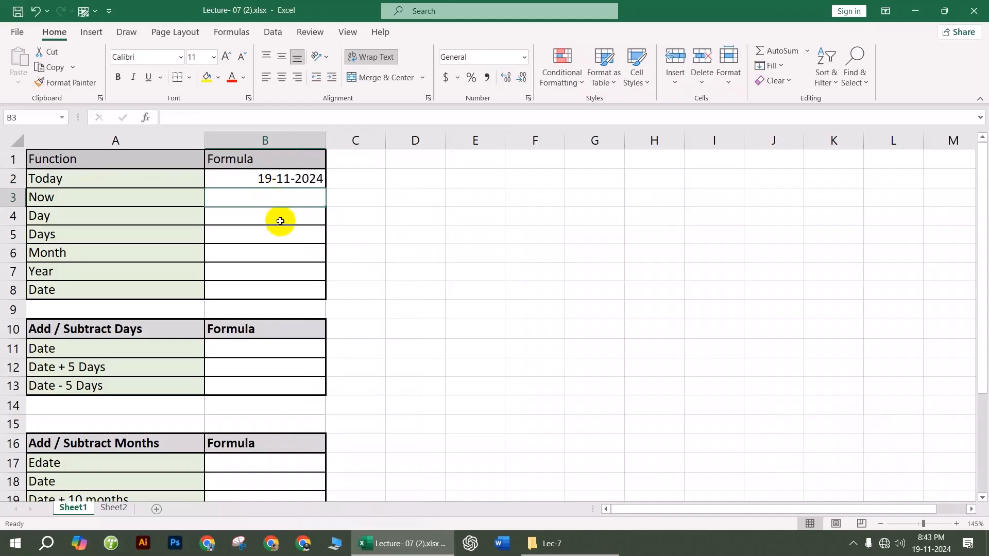
{"action": "type", "text": "=now"}
{"action": "key", "text": "Tab"}
{"action": "type", "text": ")"}
{"action": "key", "text": "Return"}
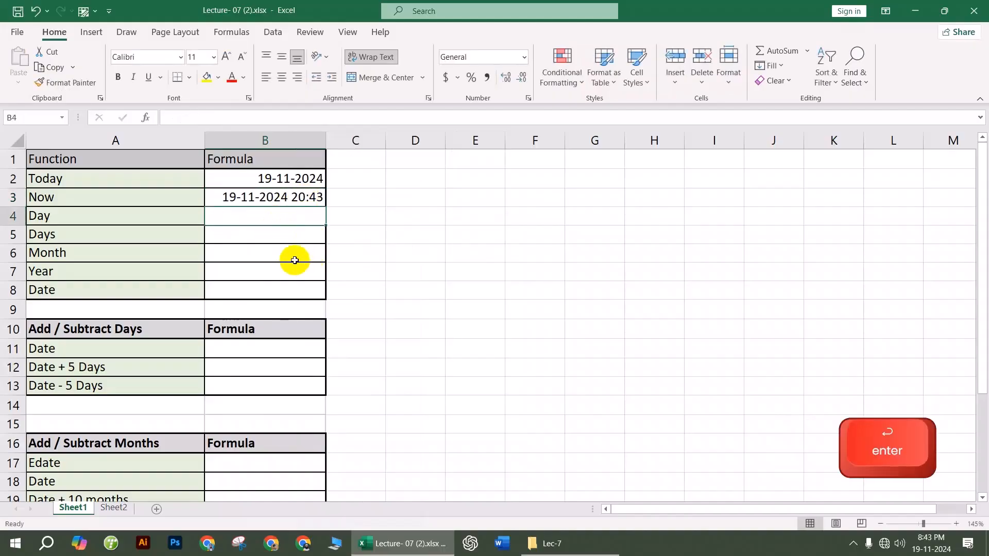
{"action": "type", "text": "="}
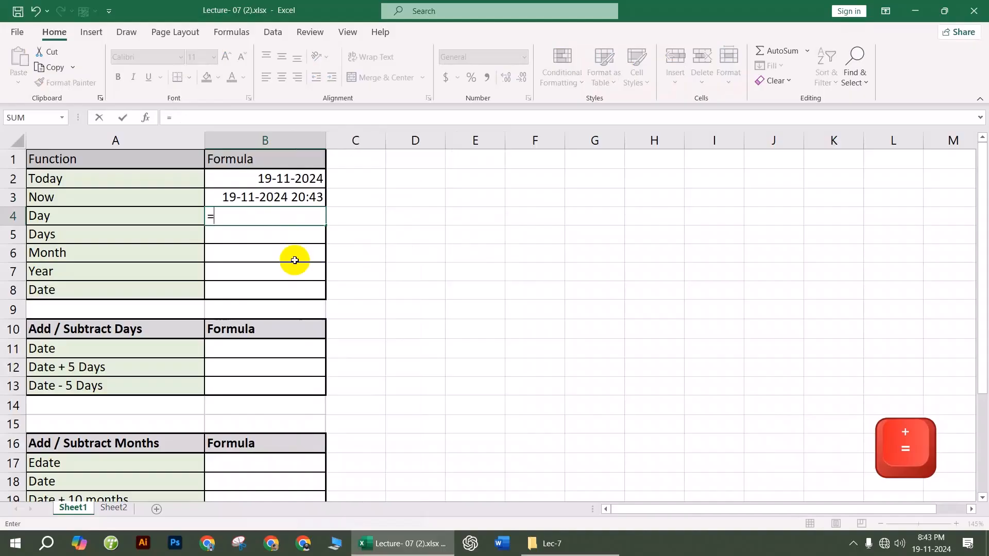
{"action": "type", "text": "day"}
{"action": "key", "text": "Tab"}
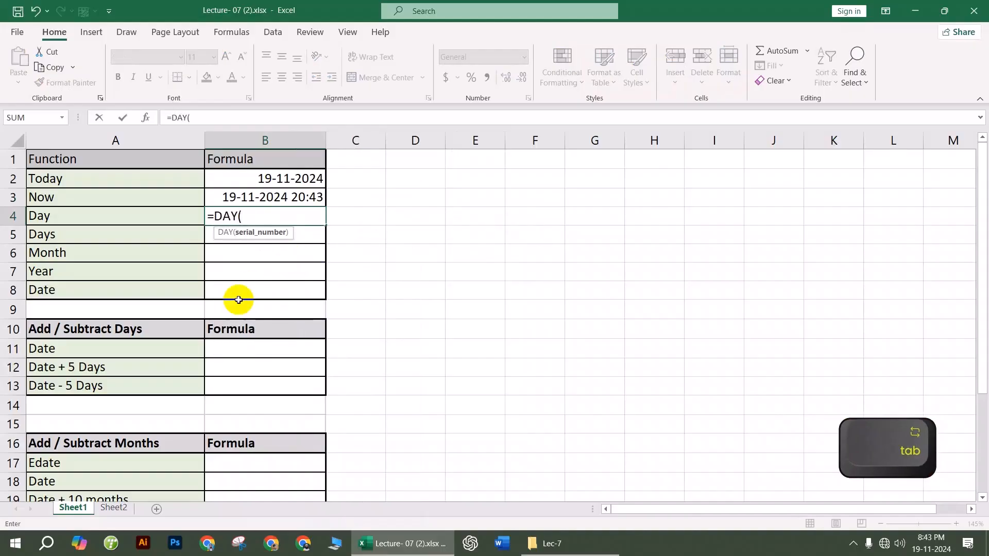
{"action": "left_click", "coordinate": [296, 175]}
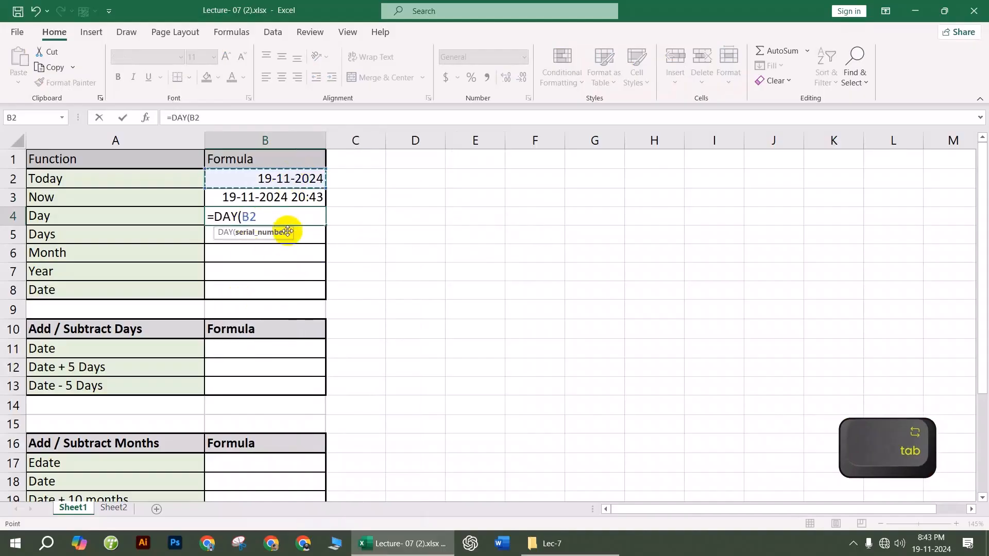
{"action": "key", "text": "Return"}
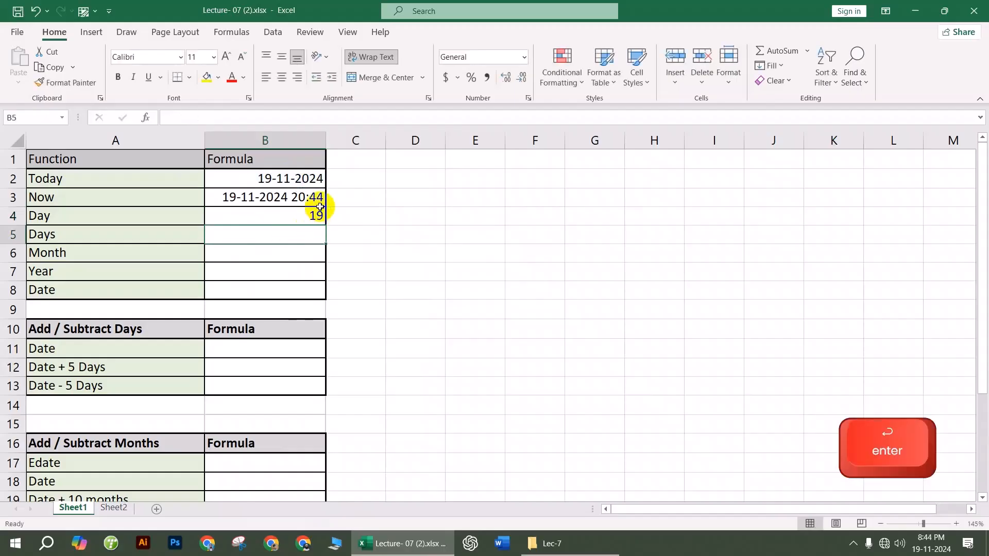
{"action": "left_click", "coordinate": [308, 215]}
Step: Enter =MONTH(B2) in B6 and =YEAR(B2) in B7, showing 11 and 2024
{"action": "left_click", "coordinate": [295, 249]}
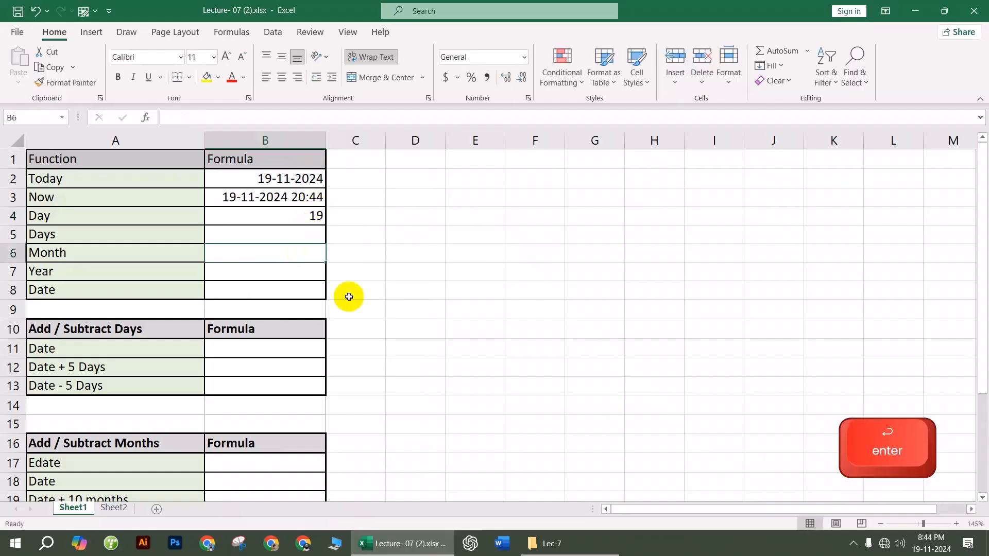
{"action": "type", "text": "=mont"}
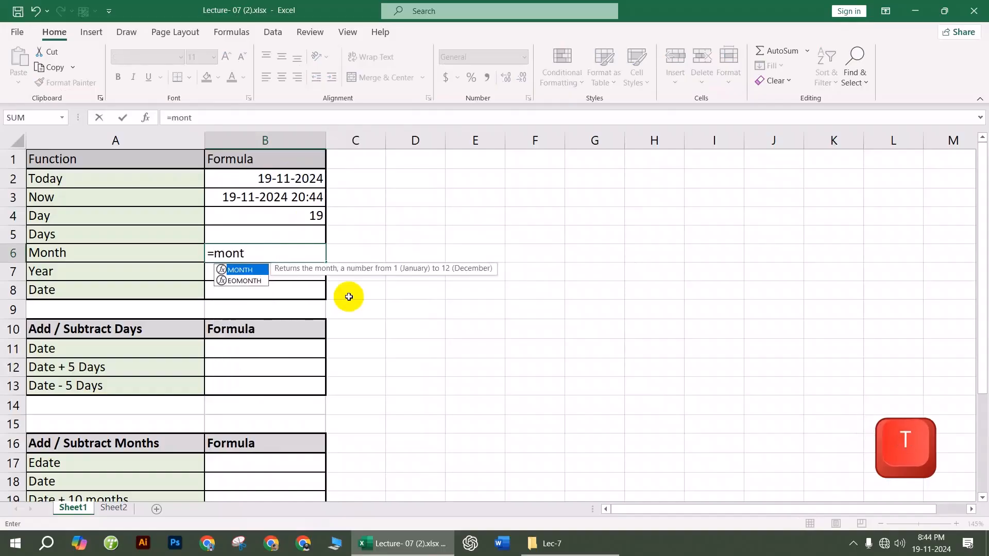
{"action": "key", "text": "Tab"}
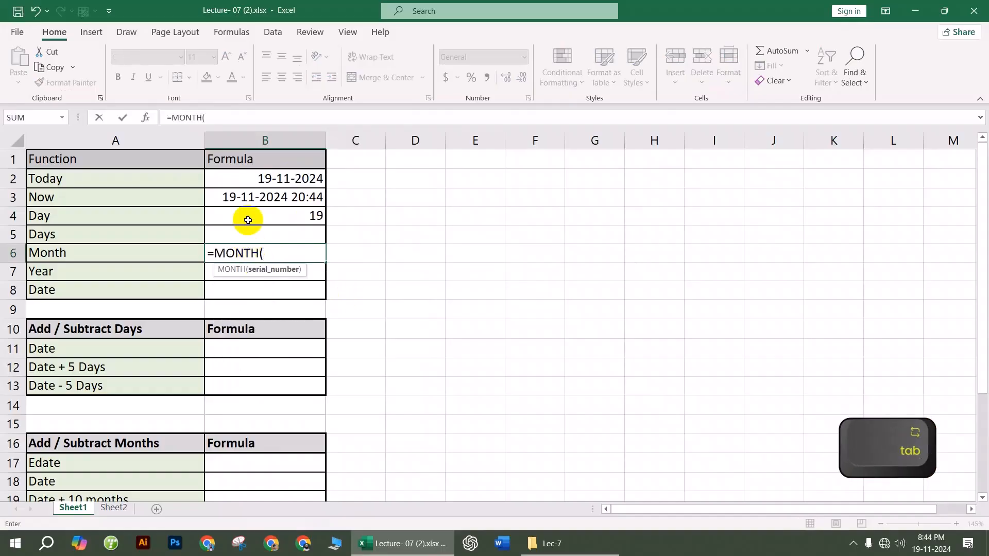
{"action": "left_click", "coordinate": [273, 179]}
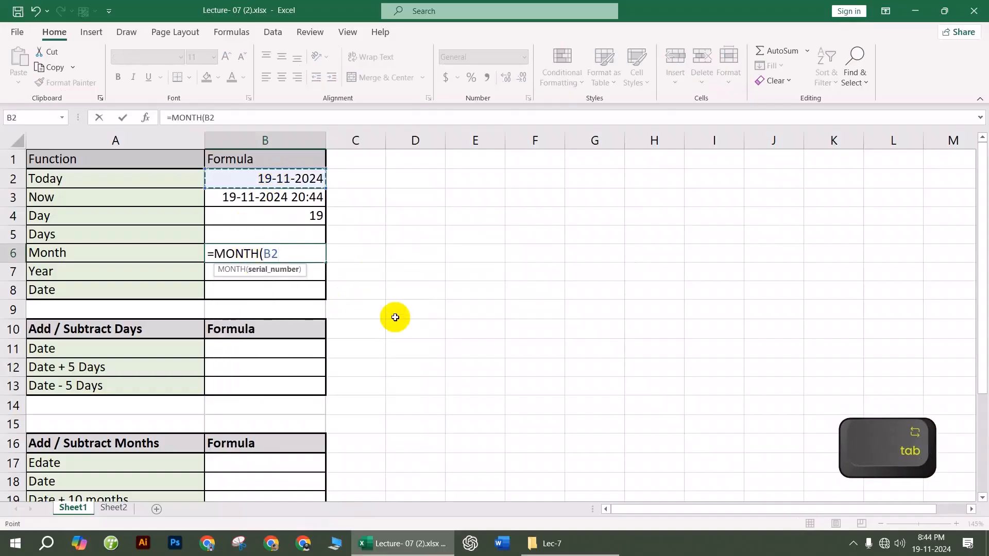
{"action": "key", "text": "Return"}
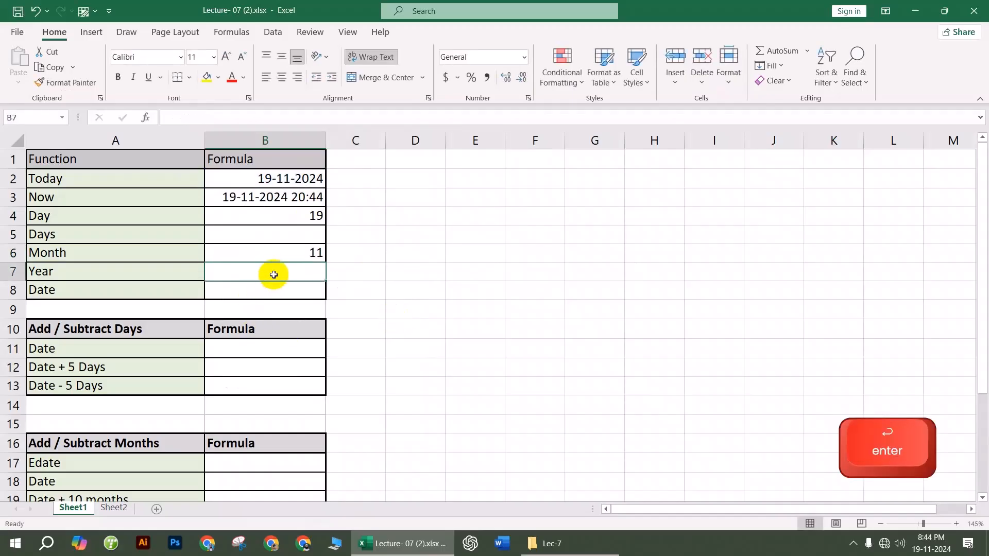
{"action": "type", "text": "=ya"}
{"action": "key", "text": "BackSpace"}
{"action": "type", "text": "era"}
{"action": "key", "text": "BackSpace"}
{"action": "key", "text": "BackSpace"}
{"action": "type", "text": "ar"}
{"action": "key", "text": "Tab"}
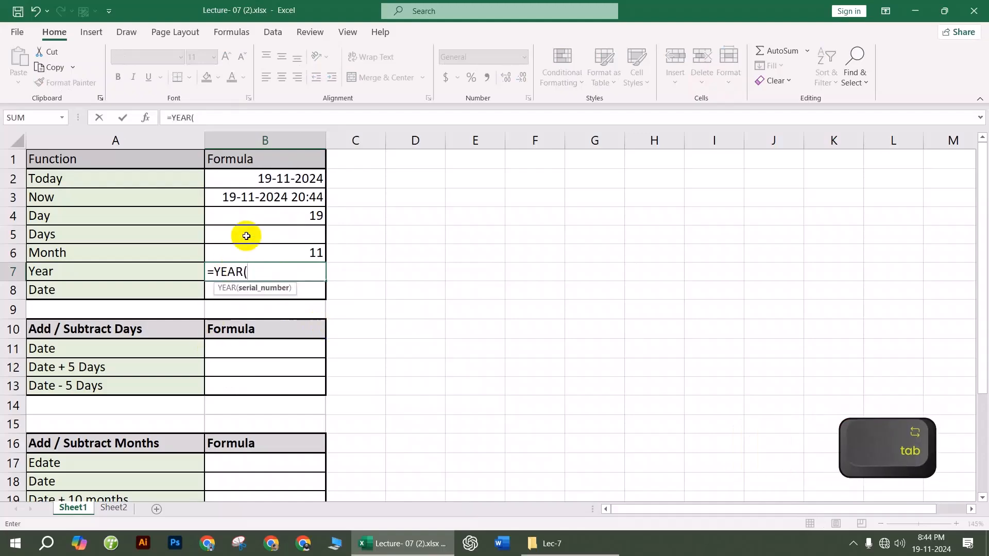
{"action": "left_click", "coordinate": [289, 178]}
{"action": "key", "text": "Return"}
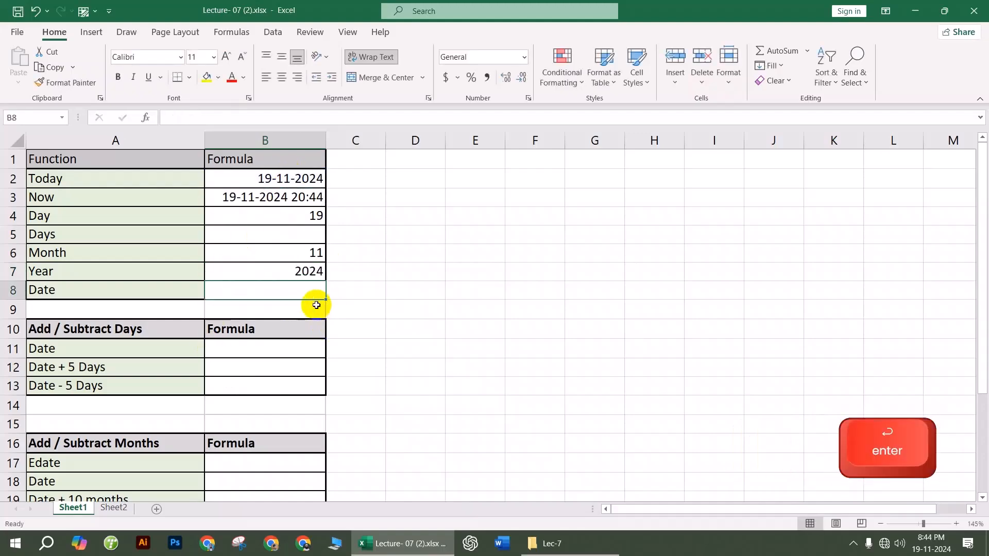
Step: Enter =DATE(B7,B6,B4) in B8 to rebuild 19-11-2024 from year, month and day
{"action": "type", "text": "="}
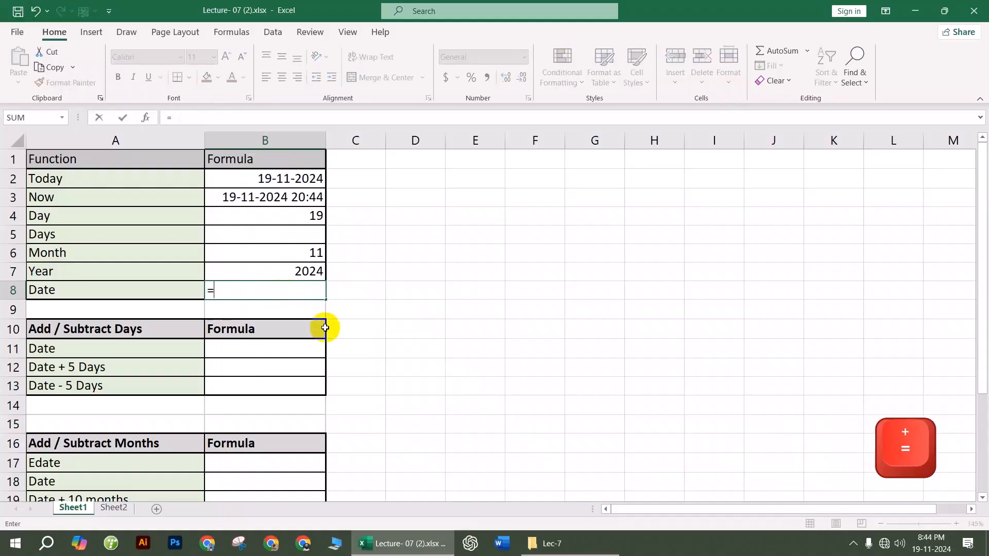
{"action": "type", "text": "date"}
{"action": "key", "text": "Tab"}
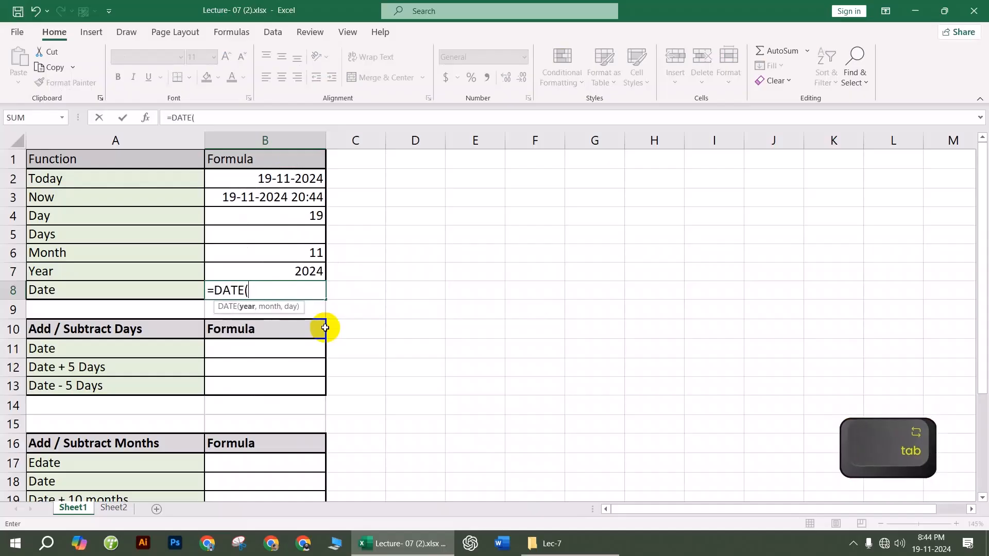
{"action": "left_click", "coordinate": [295, 269]}
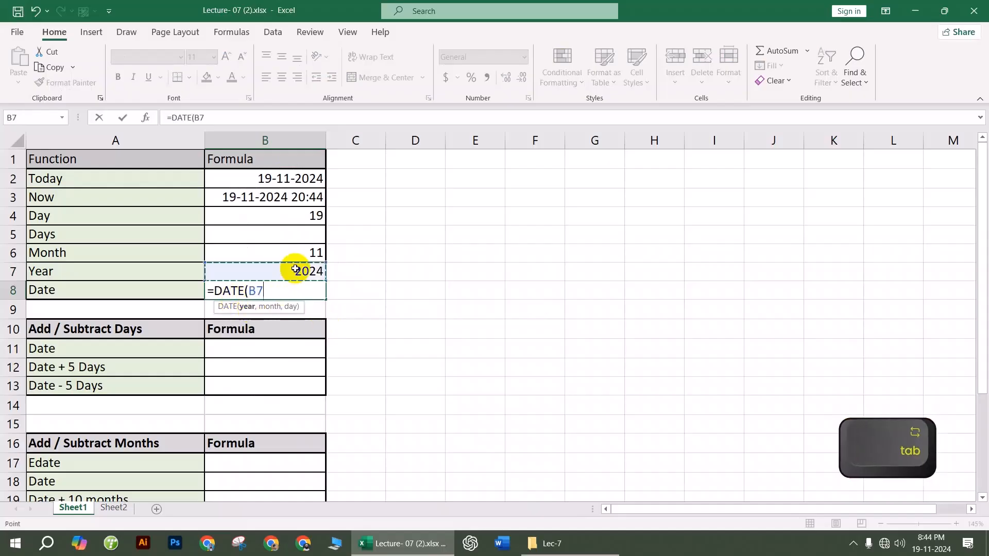
{"action": "type", "text": ","}
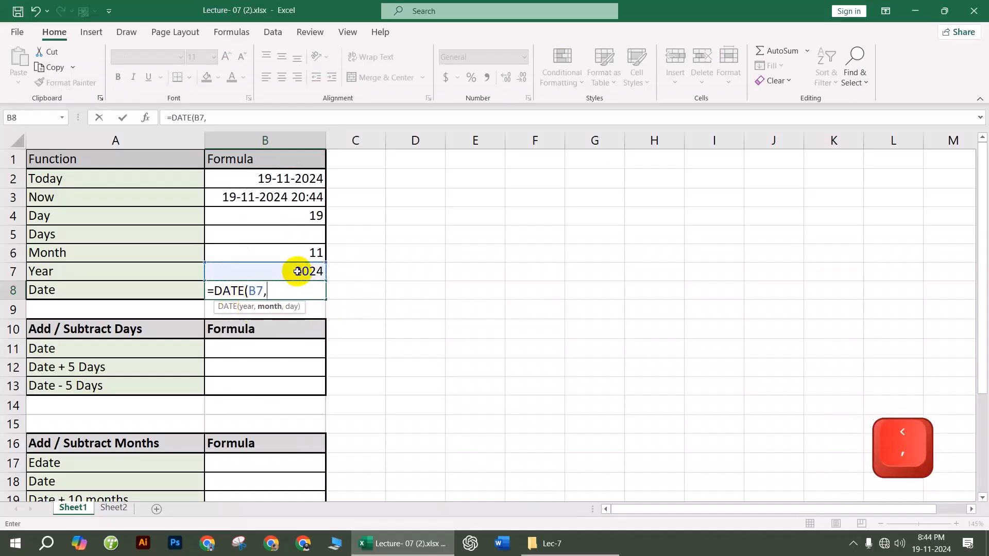
{"action": "left_click", "coordinate": [303, 253]}
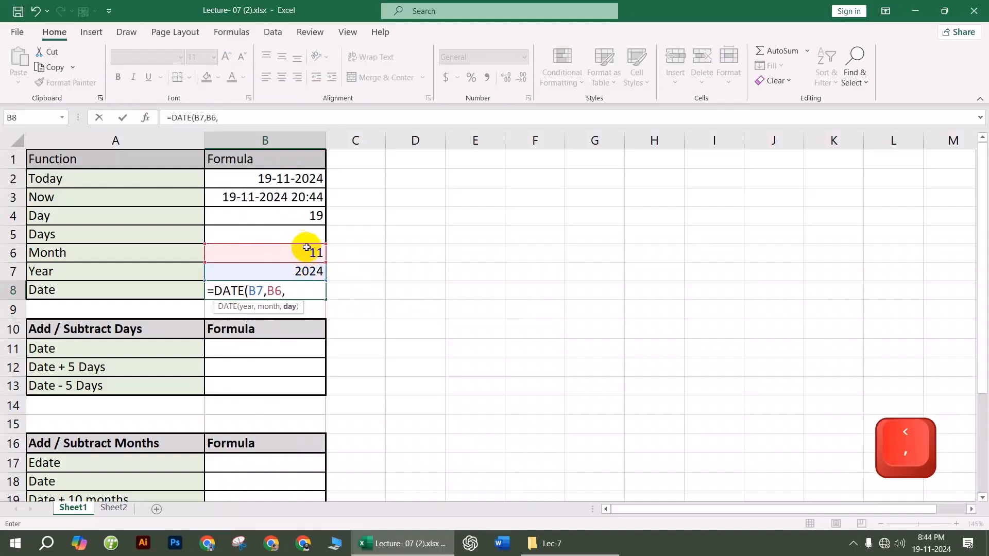
{"action": "left_click", "coordinate": [307, 216]}
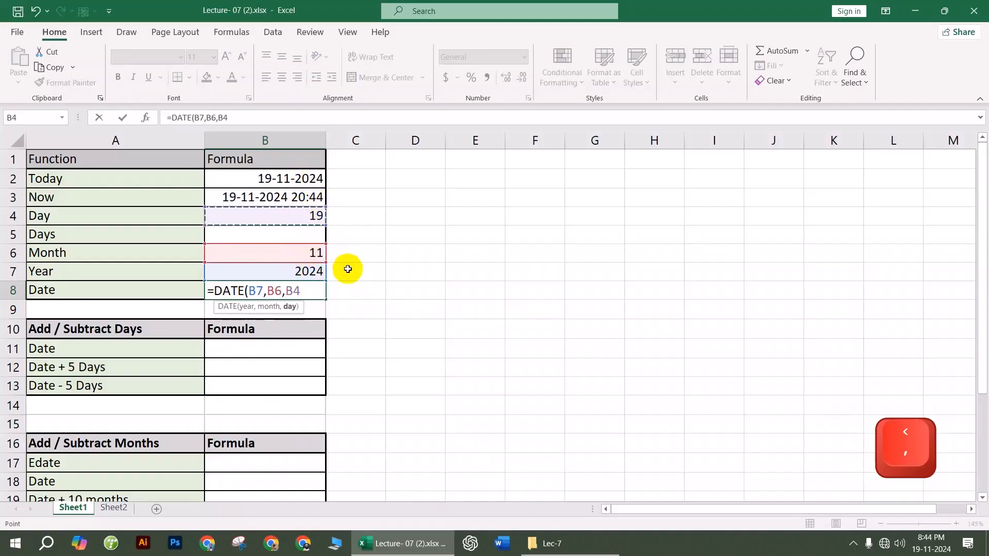
{"action": "key", "text": "Return"}
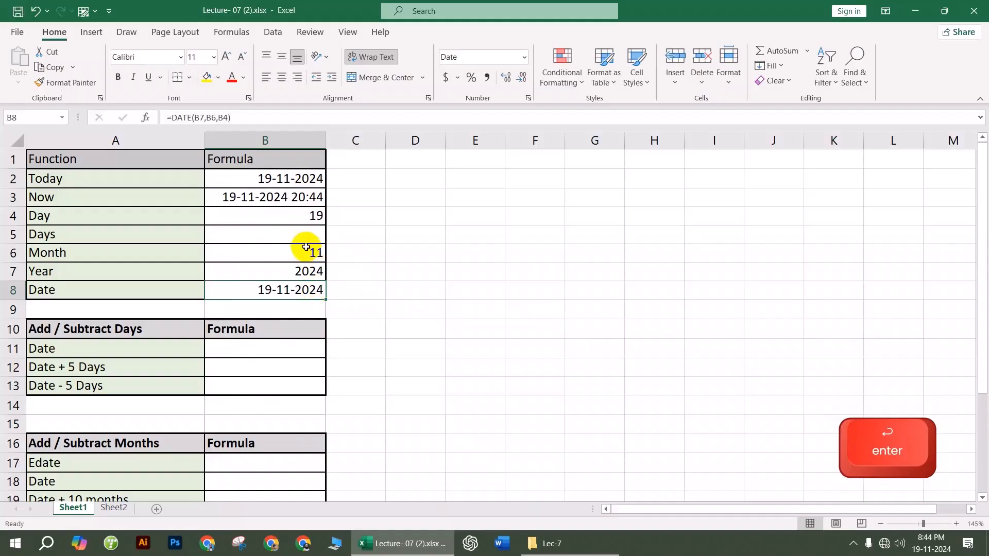
{"action": "left_click", "coordinate": [296, 233]}
{"action": "left_click", "coordinate": [439, 221]}
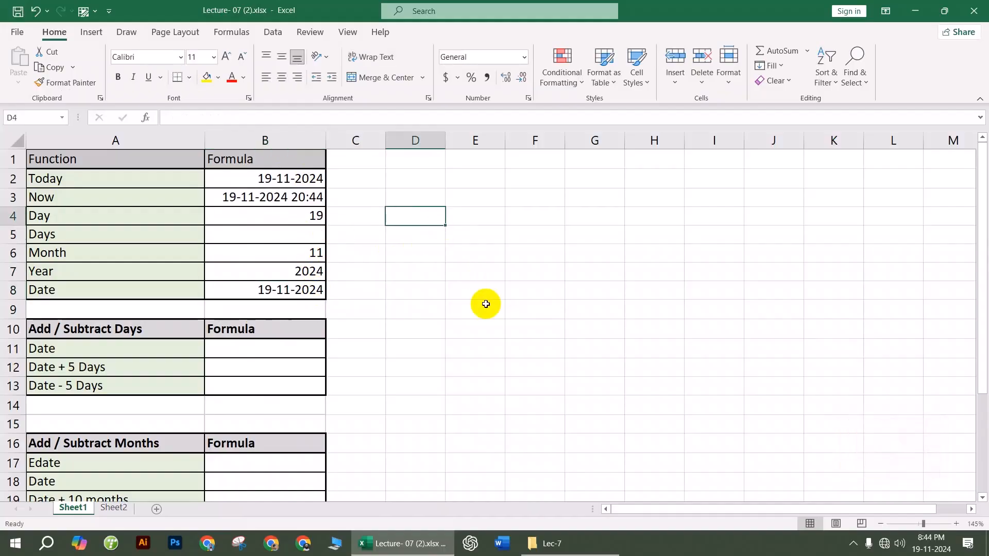
Step: Enter the sample dates 19-11-2024 in D4 and 16-12-2024 in D5
{"action": "type", "text": "19-11-2024"}
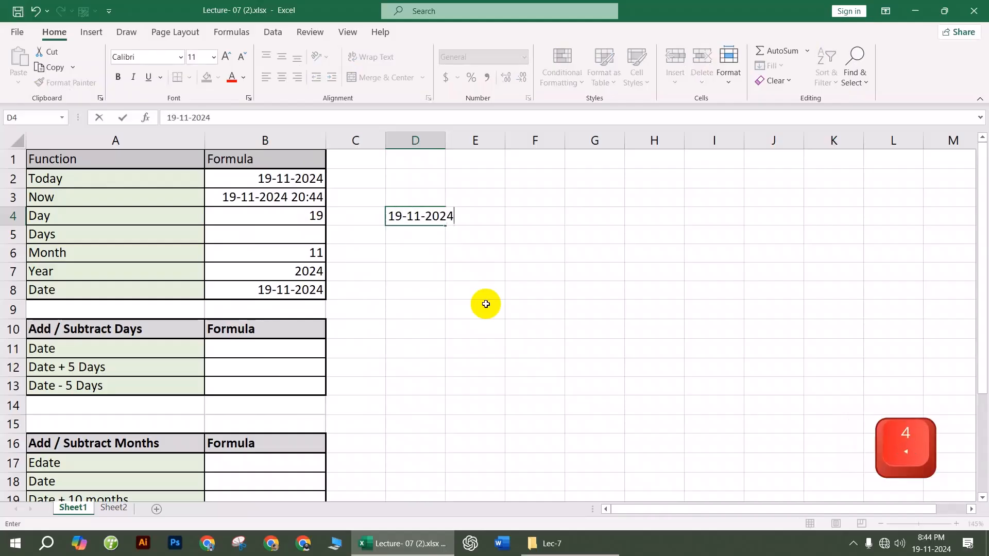
{"action": "left_click", "coordinate": [486, 305]}
{"action": "left_click", "coordinate": [425, 234]}
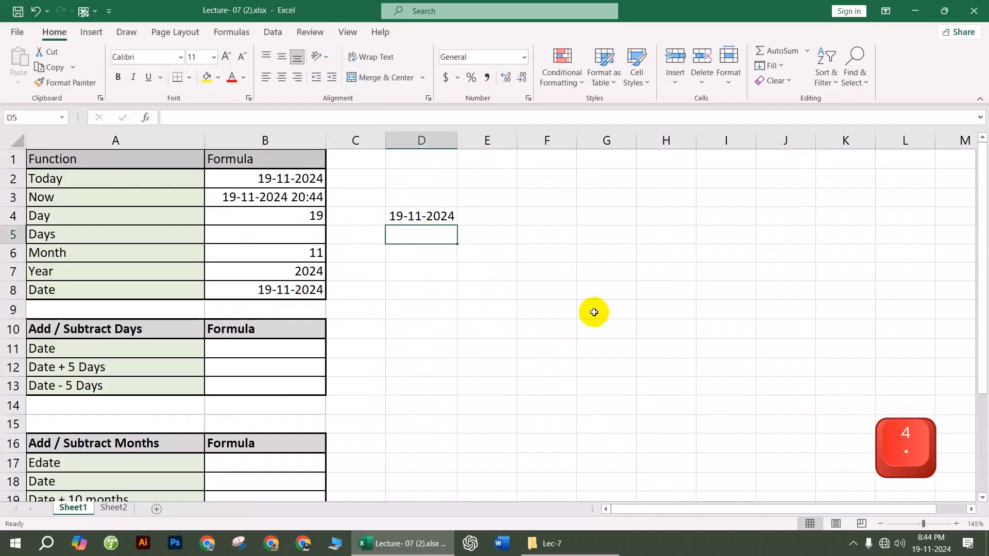
{"action": "type", "text": "16-12-"}
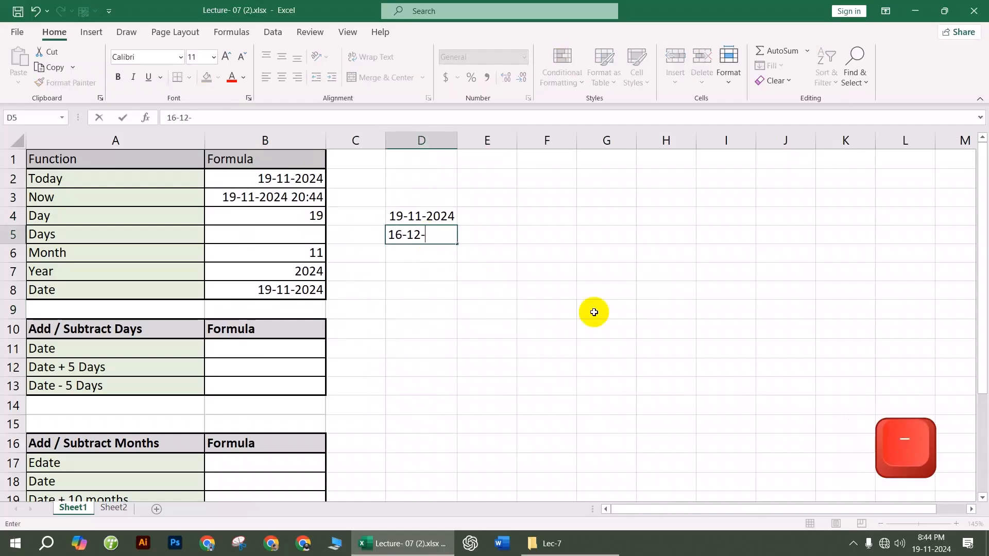
{"action": "type", "text": "2024"}
{"action": "left_click", "coordinate": [593, 312]}
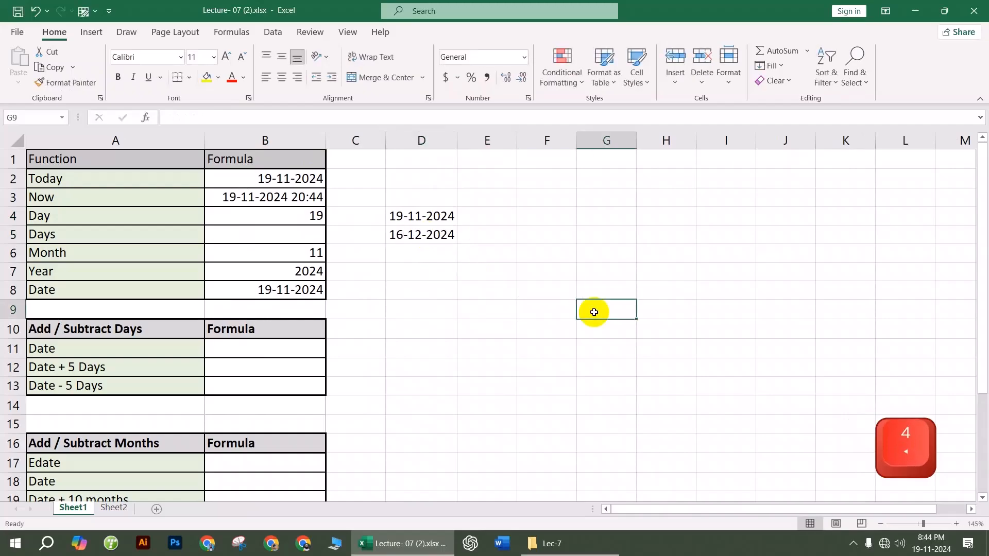
Step: Enter =DAYS(D5,D4) in B5 to show 27 days between the two dates
{"action": "left_click", "coordinate": [309, 241]}
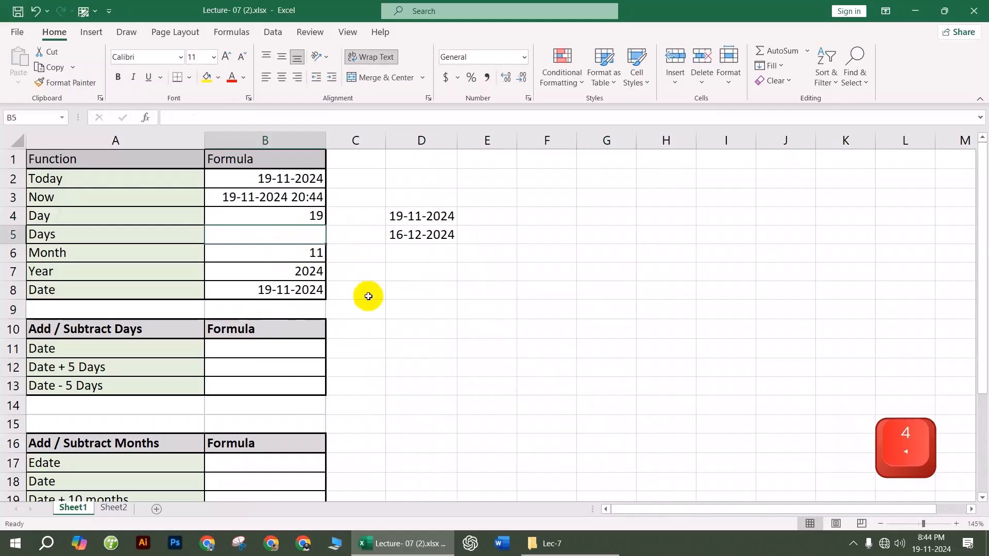
{"action": "type", "text": "="}
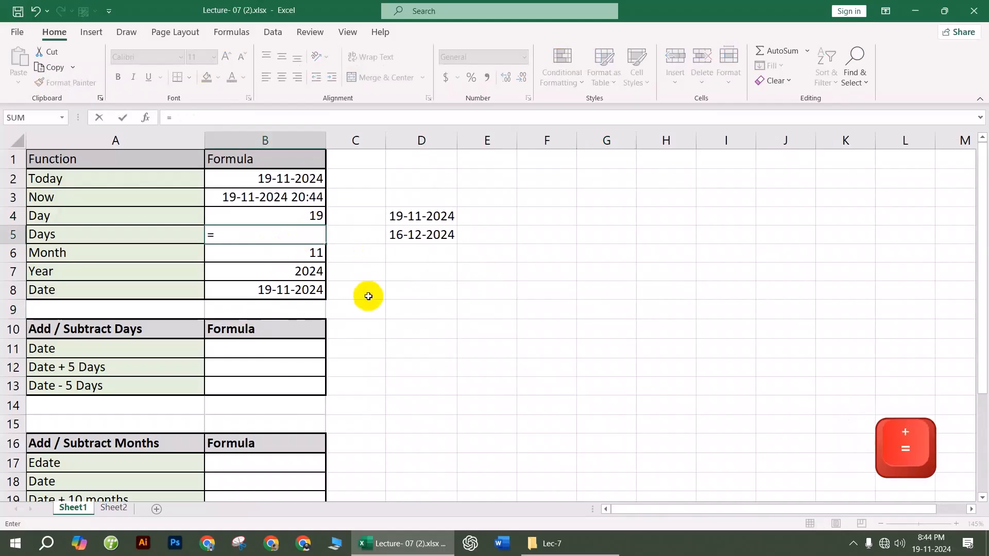
{"action": "type", "text": "days"}
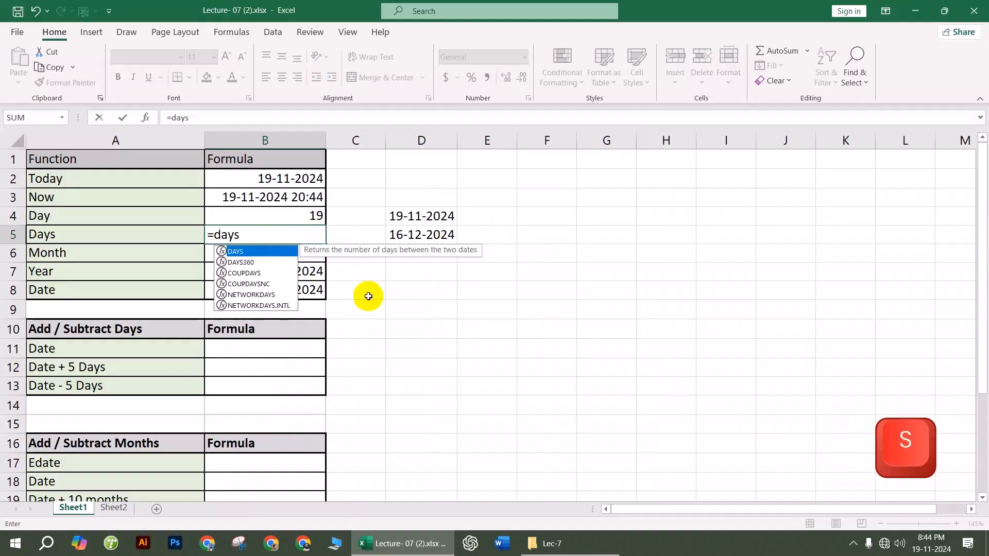
{"action": "key", "text": "Tab"}
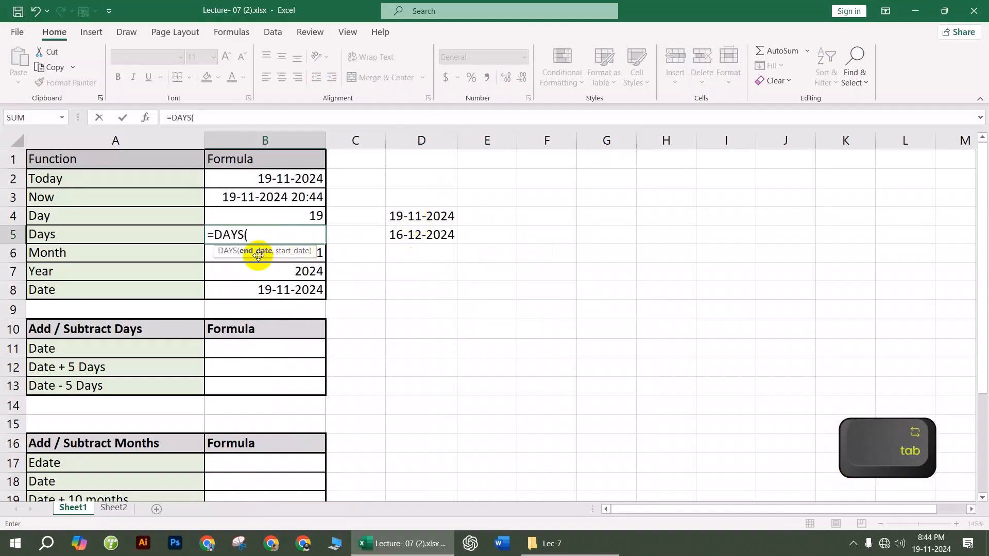
{"action": "left_click", "coordinate": [422, 237]}
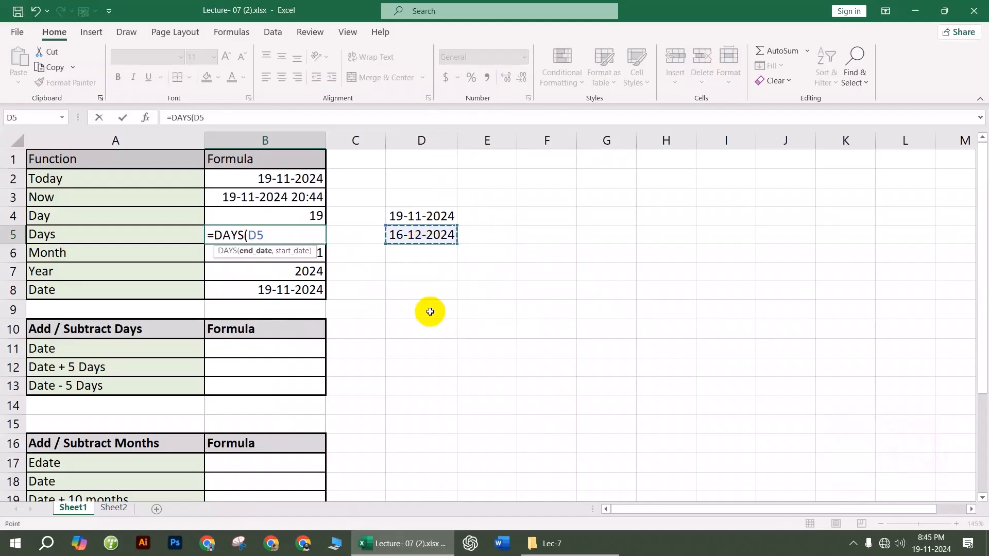
{"action": "left_click", "coordinate": [416, 218]}
{"action": "key", "text": "Return"}
{"action": "key", "text": "Up"}
{"action": "left_click", "coordinate": [423, 274]}
{"action": "scroll", "coordinate": [364, 360], "scroll_direction": "down", "scroll_amount": 3}
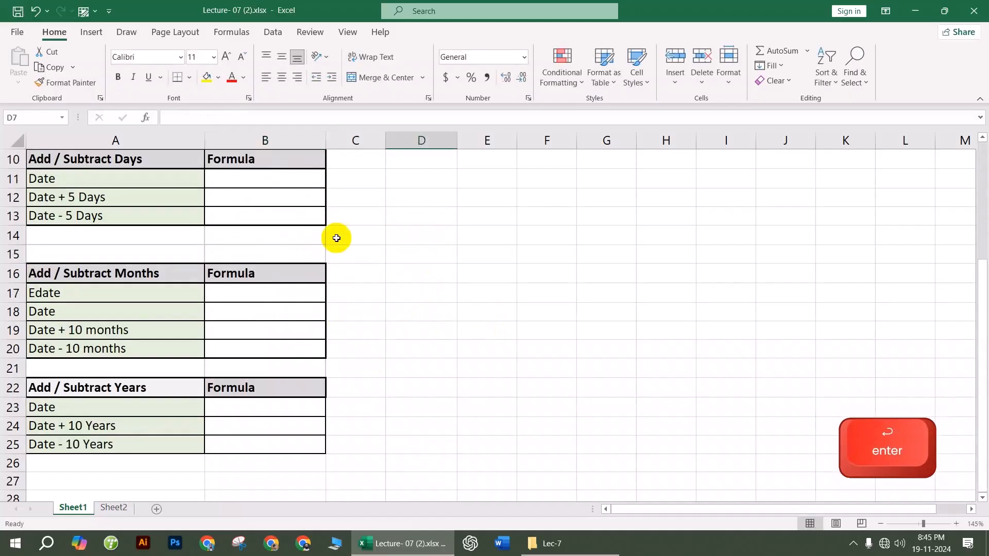
{"action": "scroll", "coordinate": [397, 295], "scroll_direction": "up", "scroll_amount": 2}
{"action": "scroll", "coordinate": [400, 296], "scroll_direction": "up", "scroll_amount": 1}
Step: Enter =D5+5 in B12 so Date + 5 Days shows 21-12-2024
{"action": "left_click", "coordinate": [280, 369]}
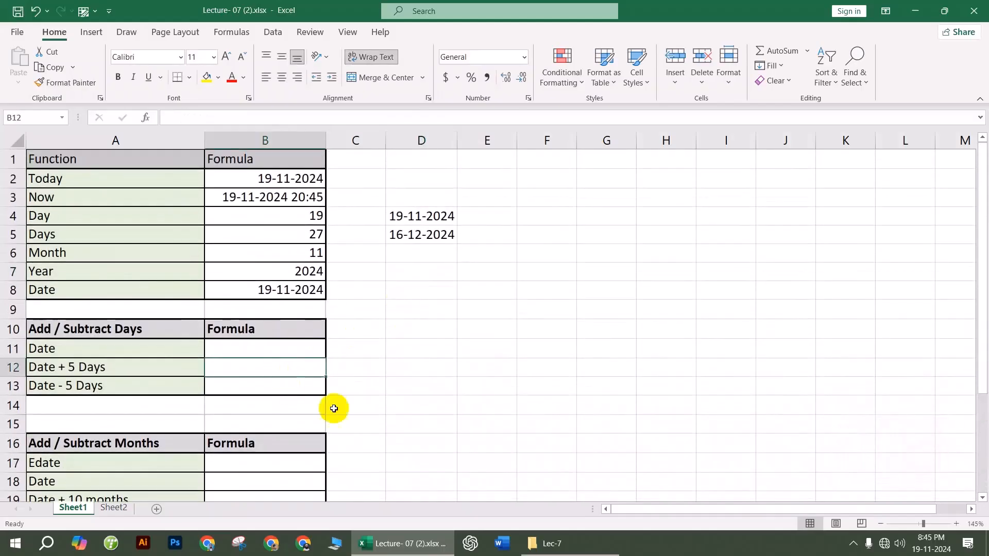
{"action": "type", "text": "="}
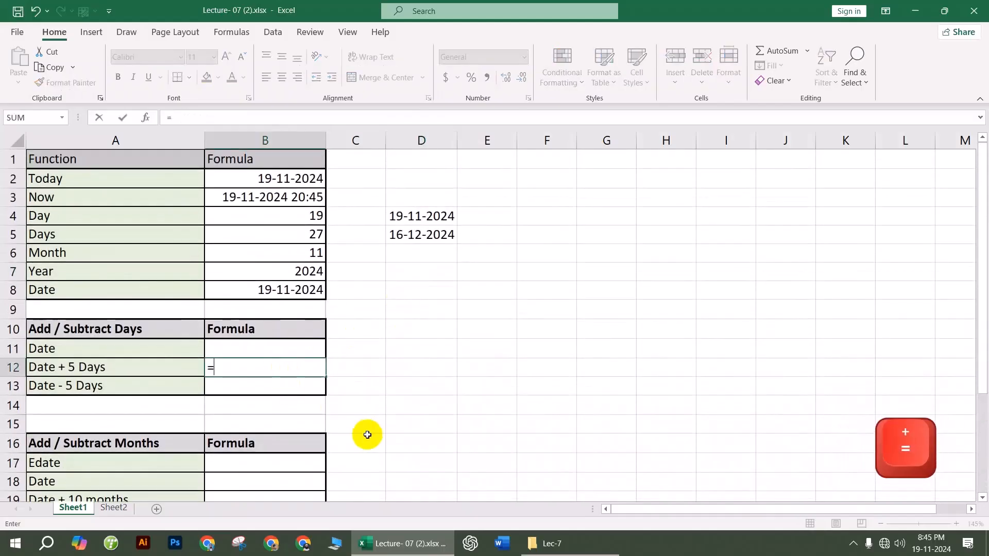
{"action": "left_click", "coordinate": [427, 236]}
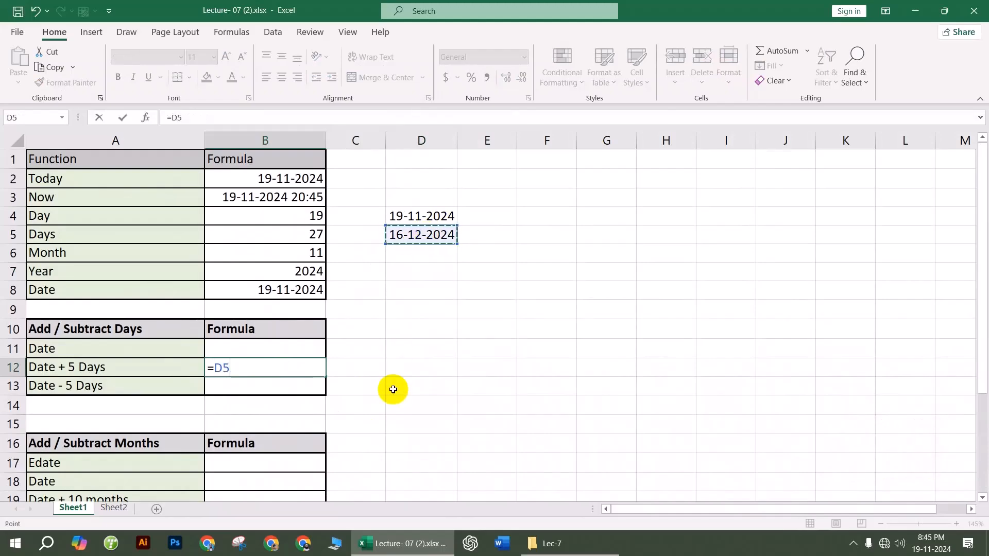
{"action": "type", "text": "+5"}
{"action": "key", "text": "Return"}
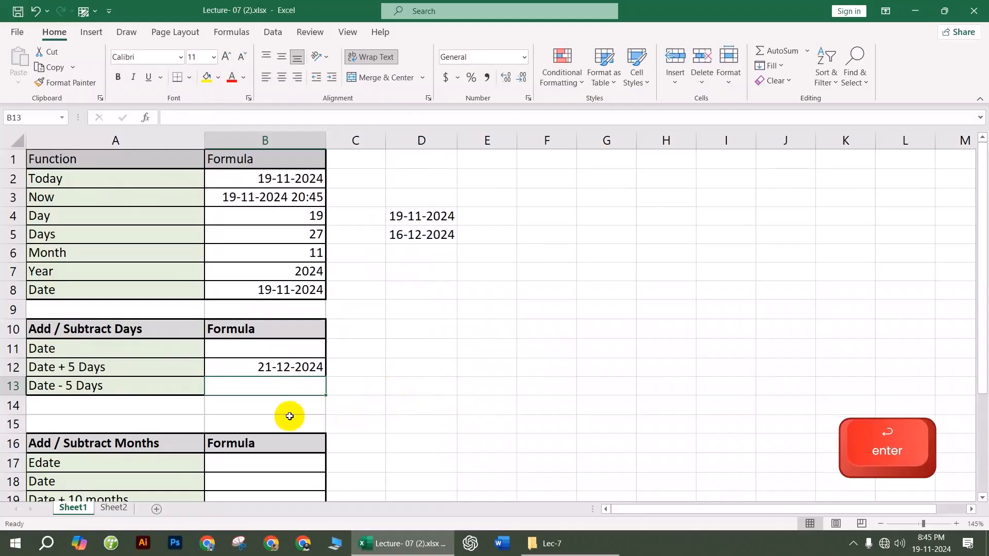
Step: Enter =D5-7 in B13 so Date - 5 Days shows 09-12-2024
{"action": "type", "text": "="}
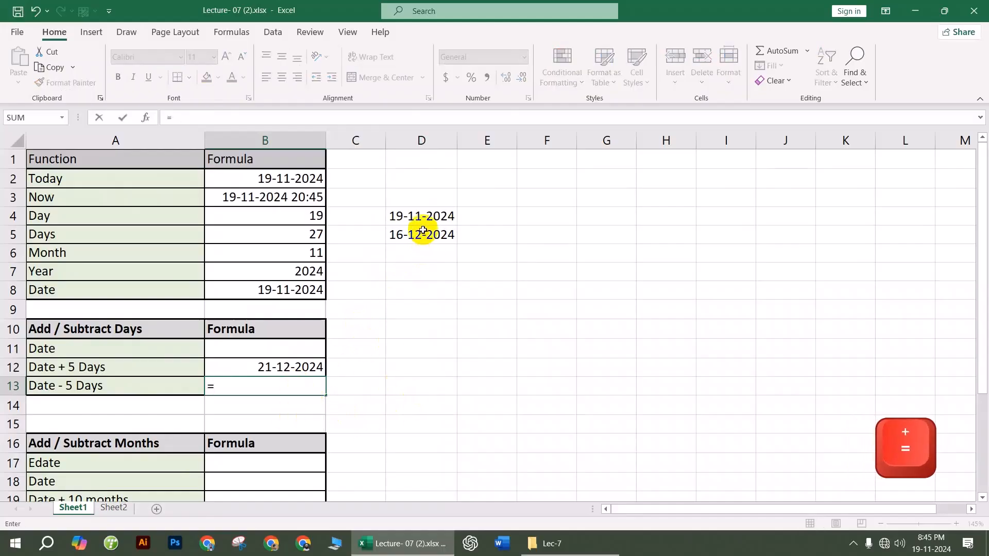
{"action": "left_click", "coordinate": [422, 234]}
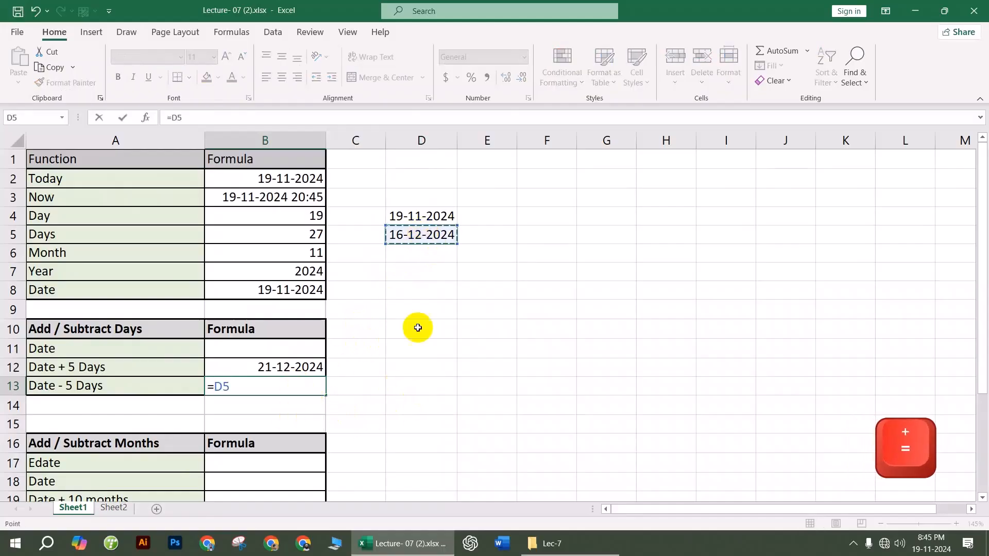
{"action": "type", "text": "-7"}
{"action": "key", "text": "Return"}
{"action": "left_click", "coordinate": [441, 353]}
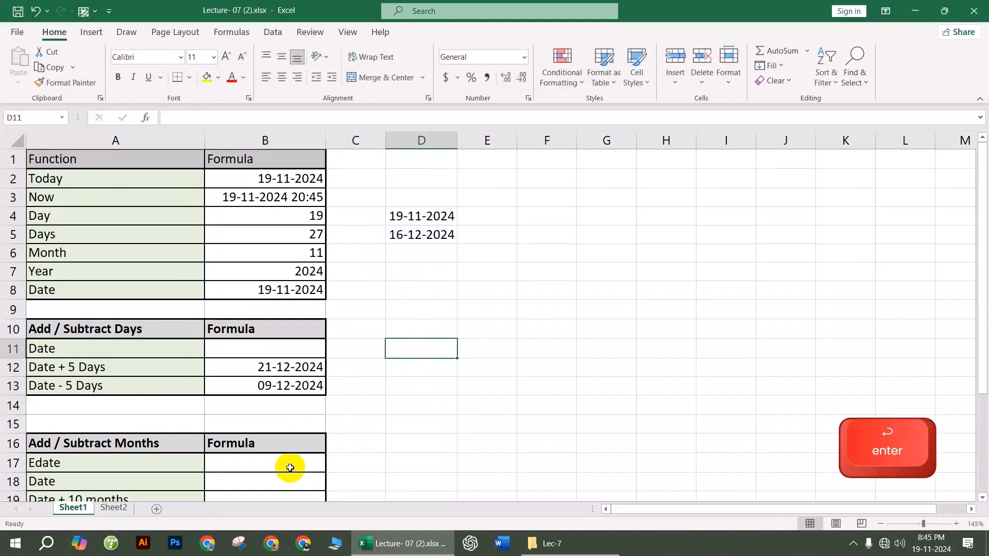
{"action": "scroll", "coordinate": [290, 468], "scroll_direction": "down", "scroll_amount": 2}
Step: Enter =EDATE(D5,10) in B19 and format it as Short Date, showing 16-10-2025
{"action": "left_click", "coordinate": [283, 388]}
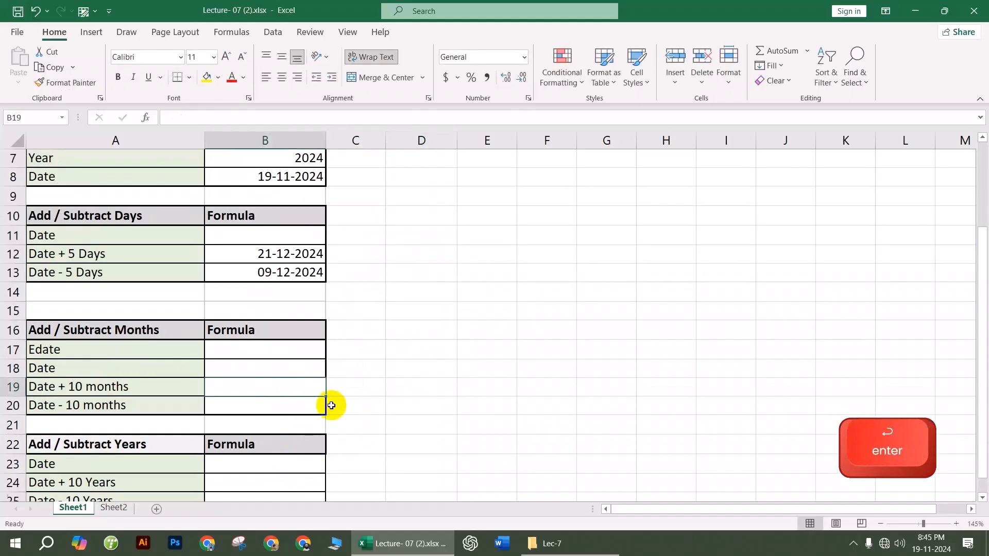
{"action": "type", "text": "=ed"}
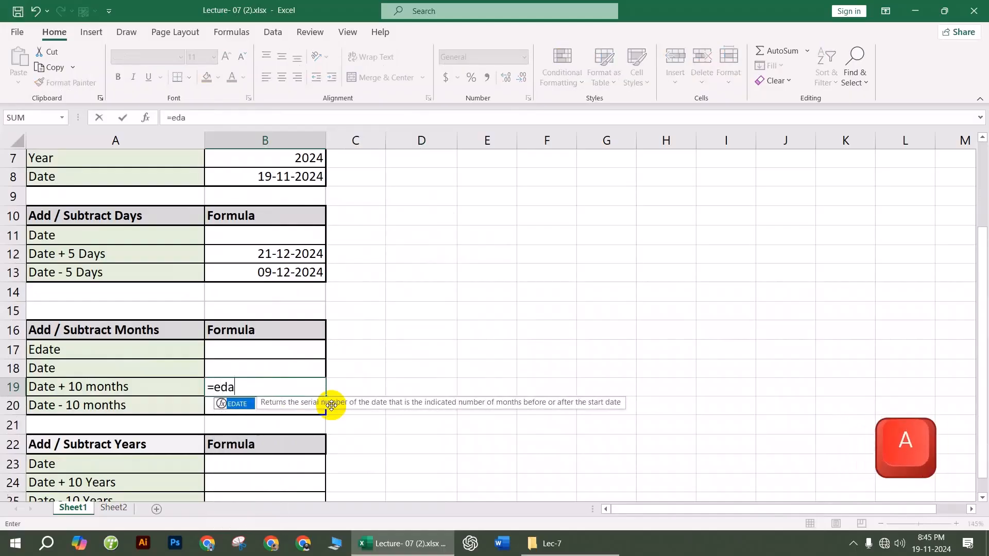
{"action": "type", "text": "a"}
{"action": "key", "text": "Tab"}
{"action": "scroll", "coordinate": [510, 345], "scroll_direction": "up", "scroll_amount": 2}
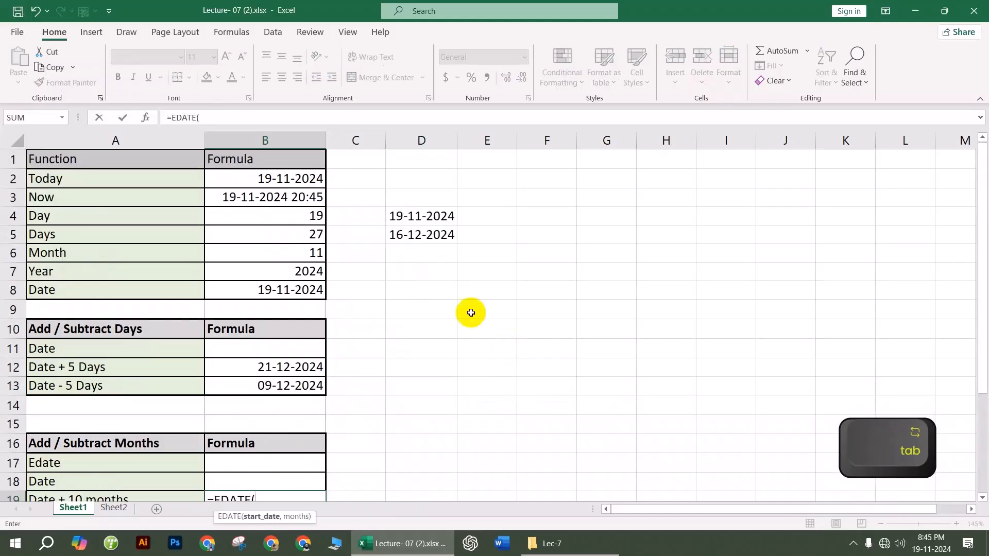
{"action": "left_click", "coordinate": [426, 232]}
{"action": "scroll", "coordinate": [419, 311], "scroll_direction": "down", "scroll_amount": 2}
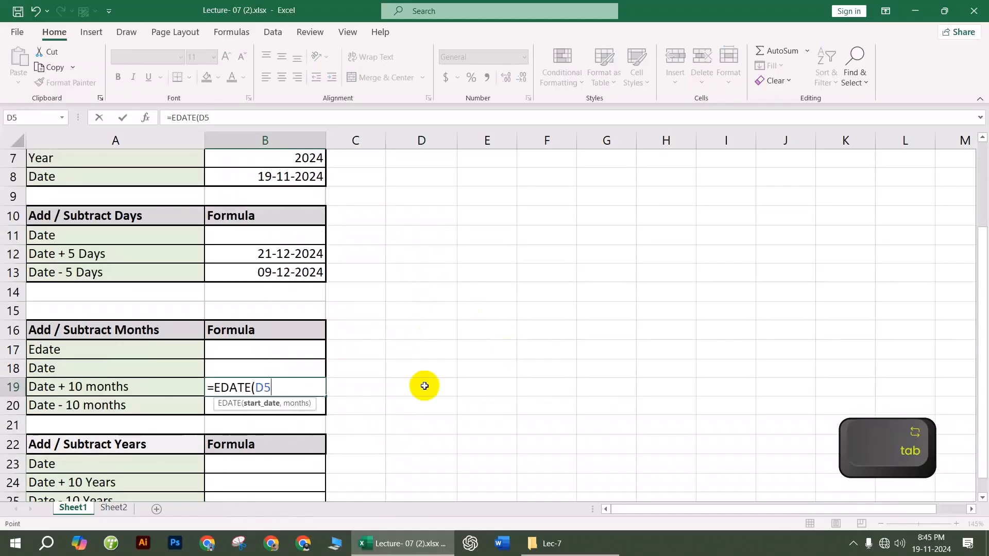
{"action": "type", "text": ",10"}
{"action": "key", "text": "Return"}
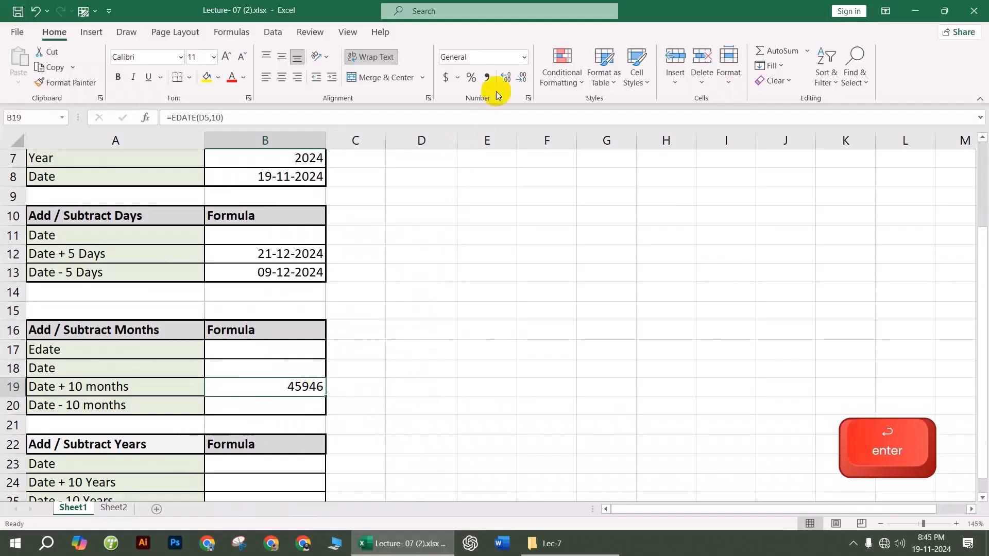
{"action": "left_click", "coordinate": [524, 56]}
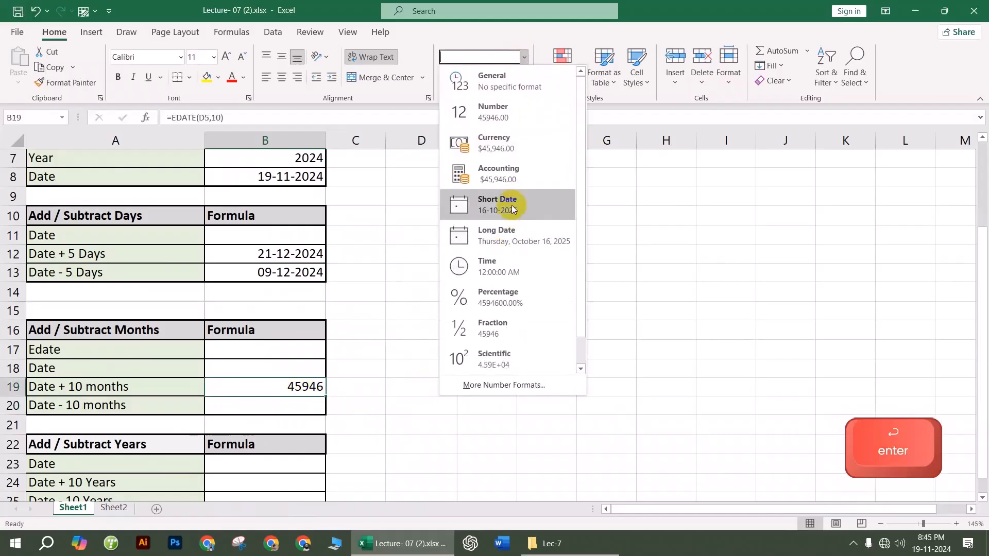
{"action": "left_click", "coordinate": [492, 205]}
Step: Enter =EDATE(B19,-10) in B20 and copy B19's date format to it with Format Painter
{"action": "left_click", "coordinate": [291, 408]}
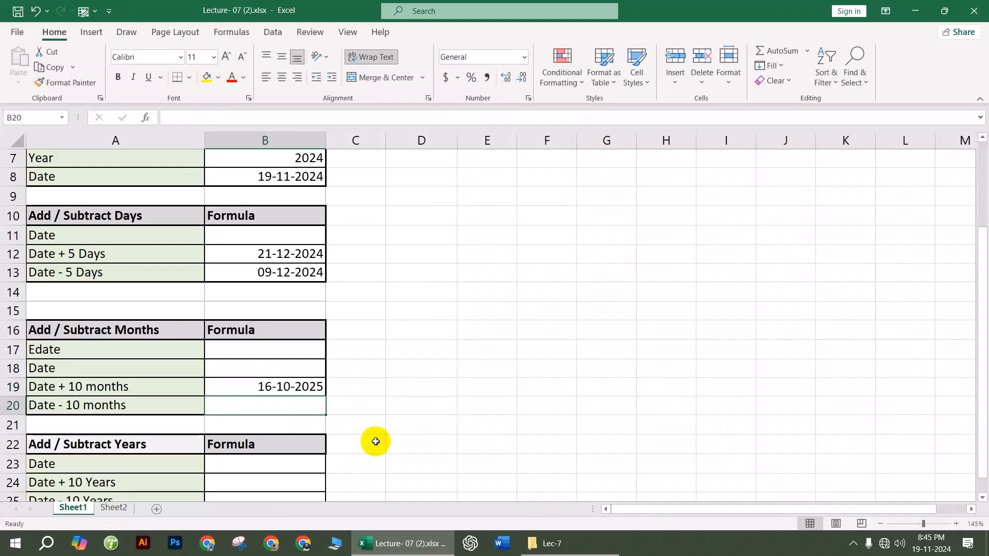
{"action": "type", "text": "="}
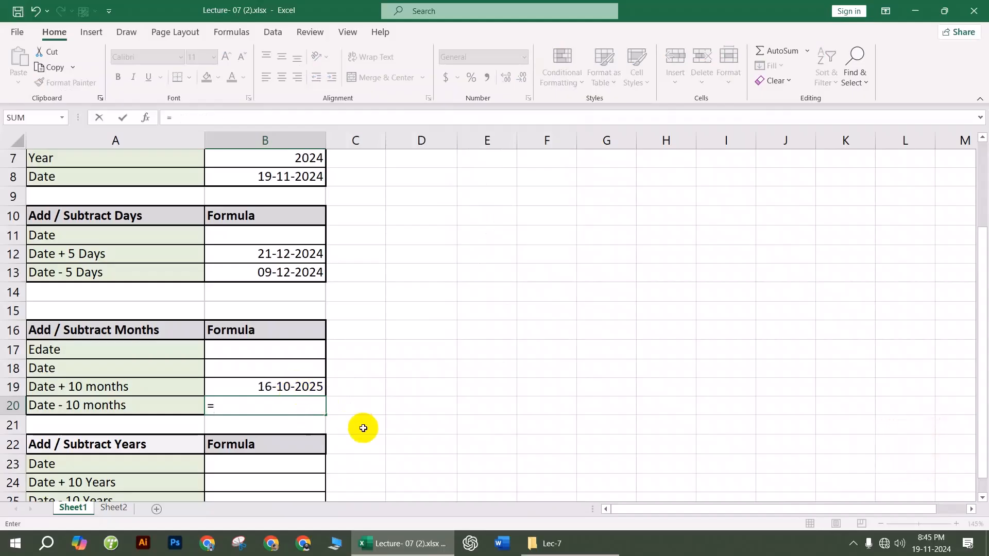
{"action": "type", "text": "eda"}
{"action": "key", "text": "Tab"}
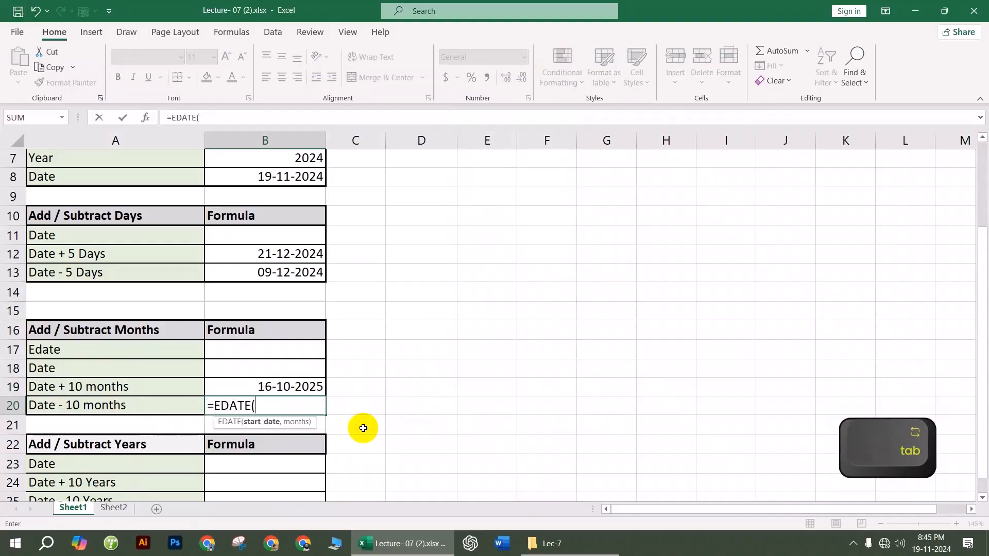
{"action": "left_click", "coordinate": [309, 387]}
{"action": "type", "text": ",-"}
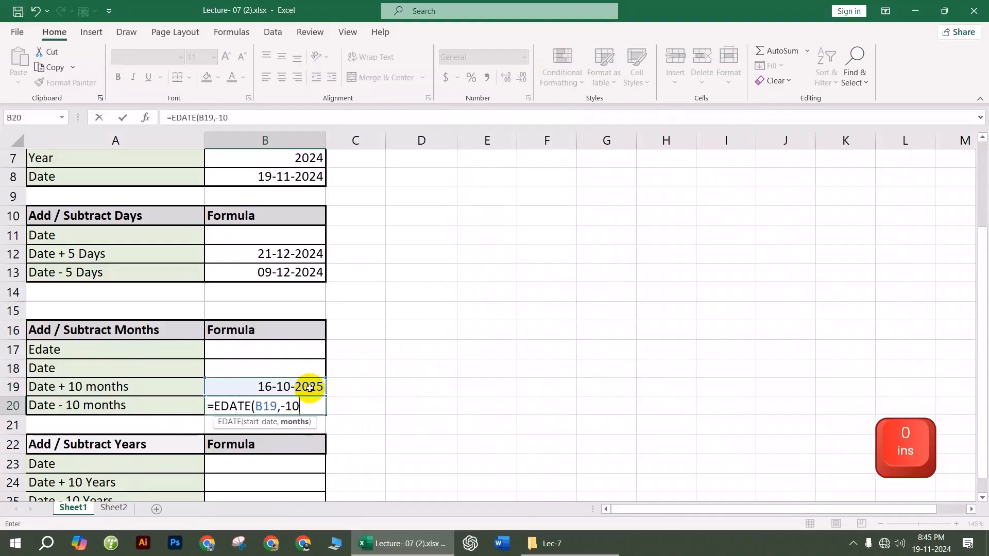
{"action": "type", "text": "10"}
{"action": "key", "text": "Return"}
{"action": "left_click", "coordinate": [309, 388]}
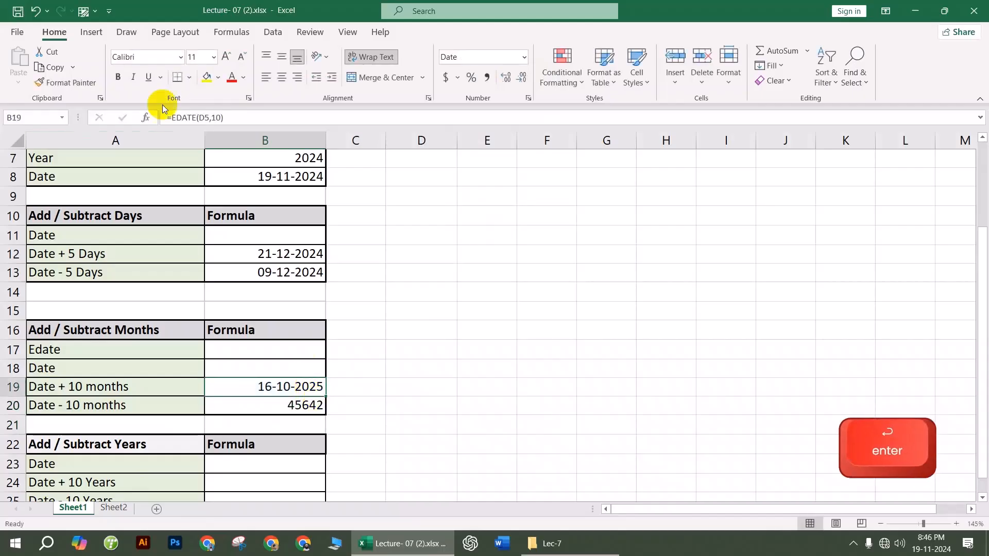
{"action": "left_click", "coordinate": [41, 81]}
{"action": "left_click", "coordinate": [304, 405]}
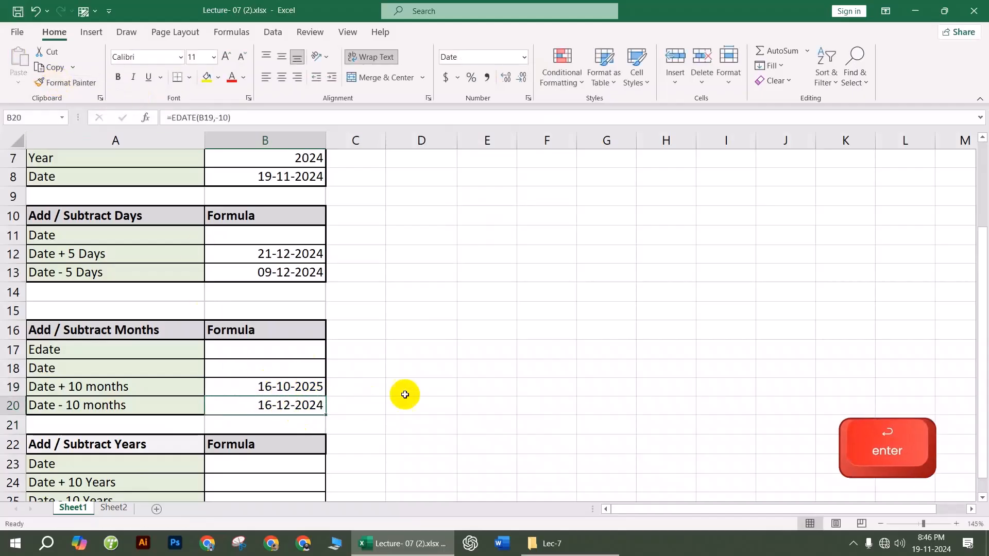
{"action": "scroll", "coordinate": [330, 423], "scroll_direction": "down", "scroll_amount": 2}
Step: Build an EDATE formula in B24 for Date + 10 Years and copy B20's date format to it
{"action": "left_click", "coordinate": [276, 367]}
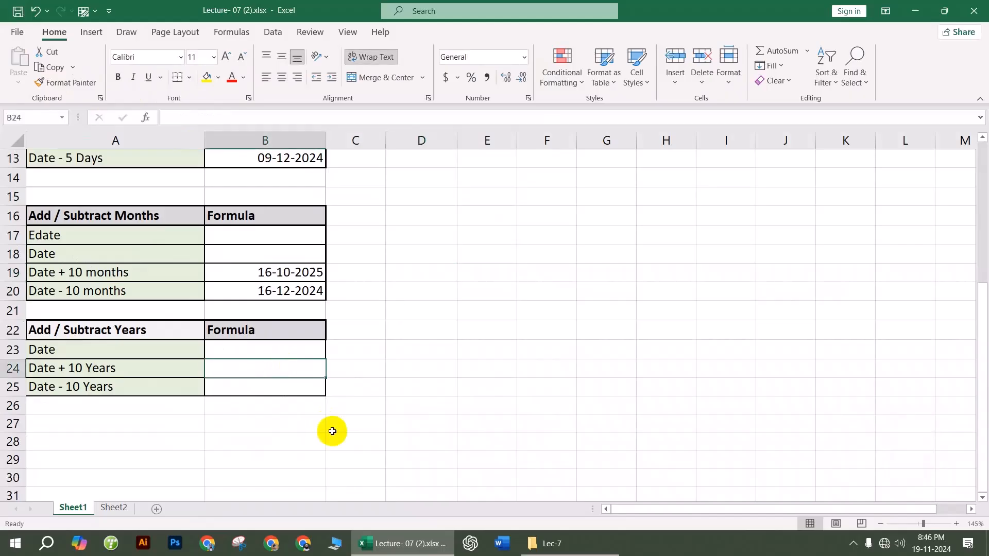
{"action": "type", "text": "=eday"}
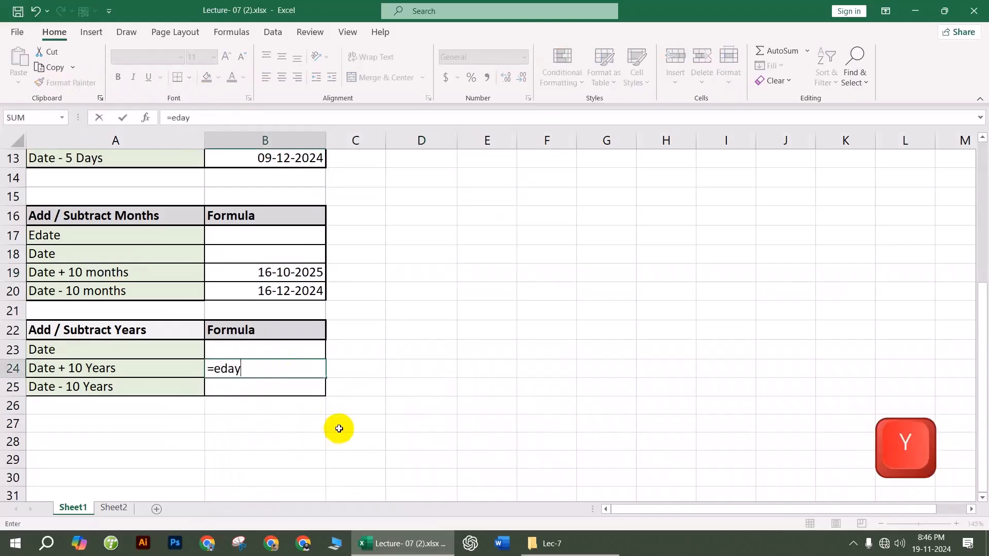
{"action": "key", "text": "Tab"}
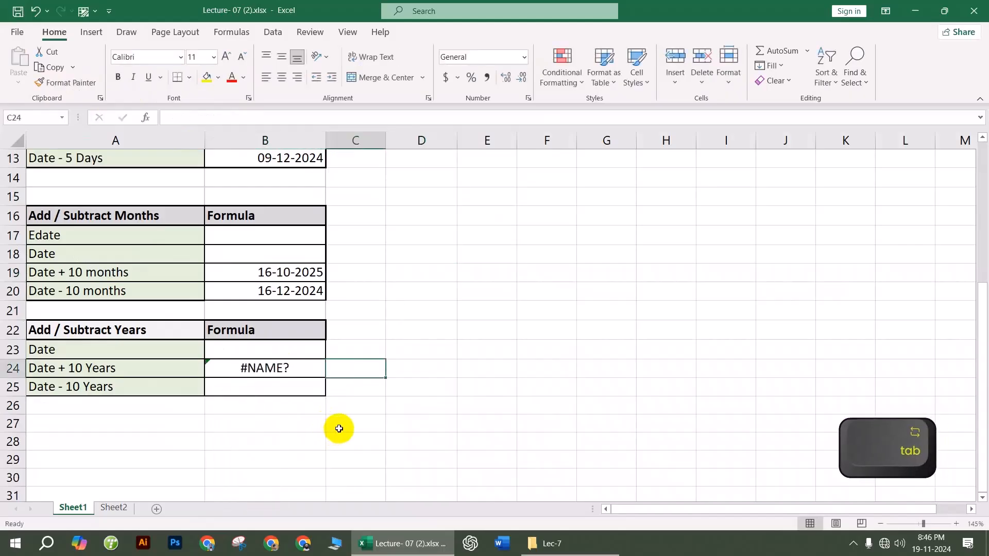
{"action": "left_click", "coordinate": [276, 370]}
{"action": "type", "text": "="}
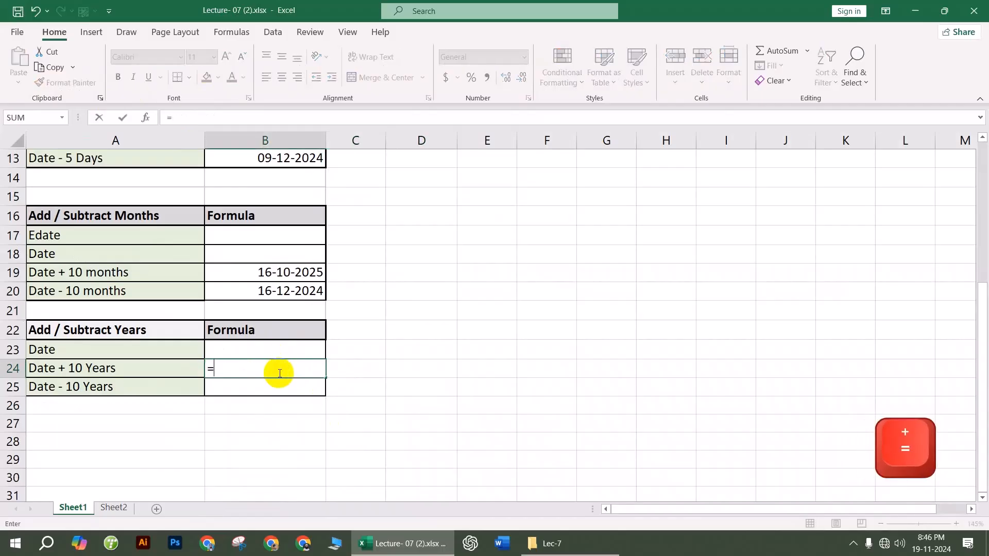
{"action": "type", "text": "eda"}
{"action": "key", "text": "Tab"}
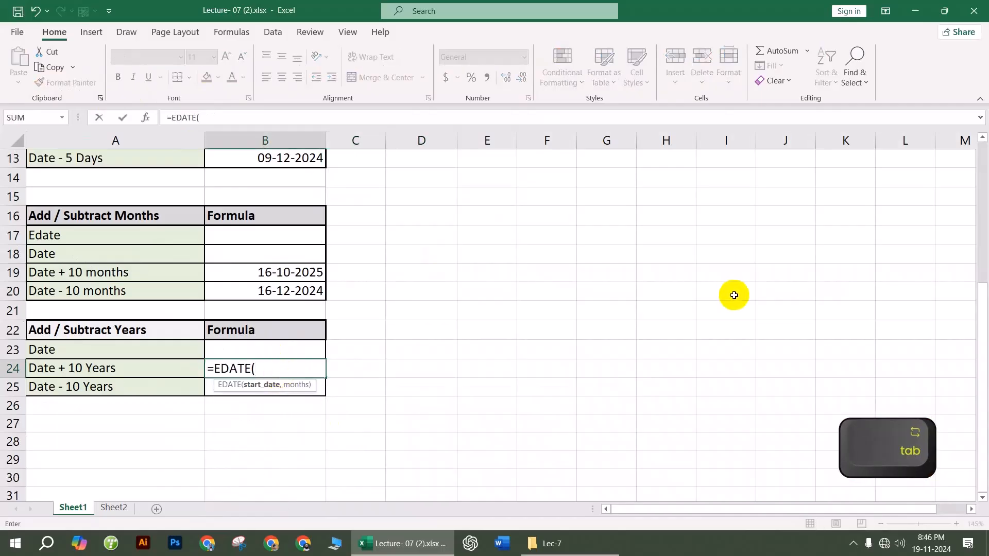
{"action": "left_click", "coordinate": [314, 290]}
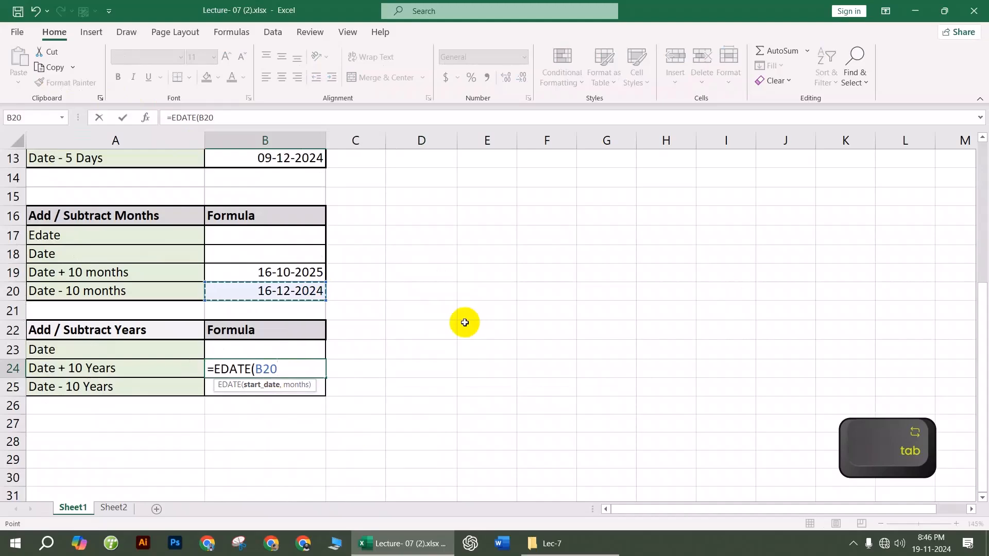
{"action": "type", "text": ",10*12"}
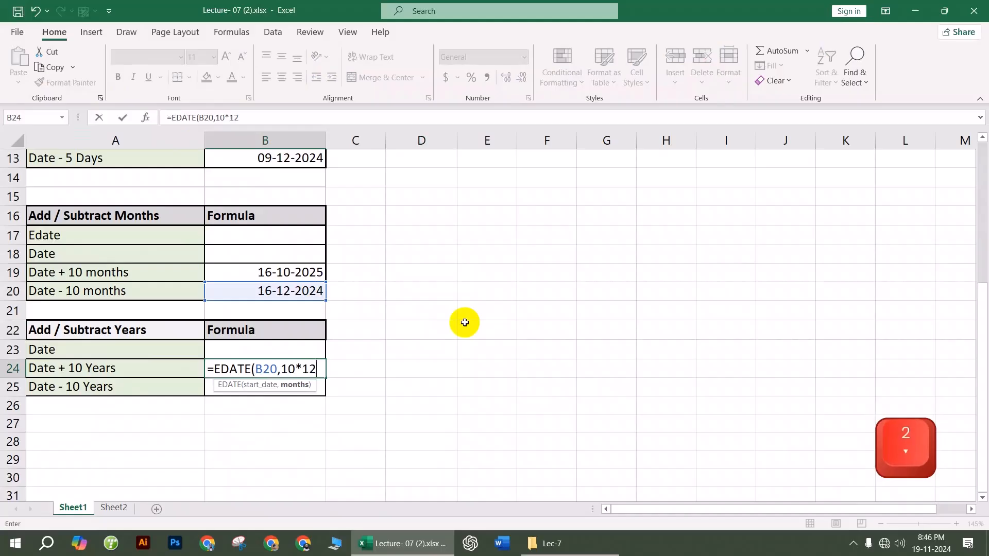
{"action": "key", "text": "Return"}
{"action": "left_click", "coordinate": [302, 369]}
{"action": "left_click", "coordinate": [305, 287]}
{"action": "left_click", "coordinate": [299, 369]}
{"action": "left_click", "coordinate": [355, 369]}
{"action": "left_click", "coordinate": [315, 373]}
Step: Enter an EDATE formula from B24 in B25, format it as Short Date (16-12-2024), and go to Sheet2
{"action": "left_click", "coordinate": [308, 387]}
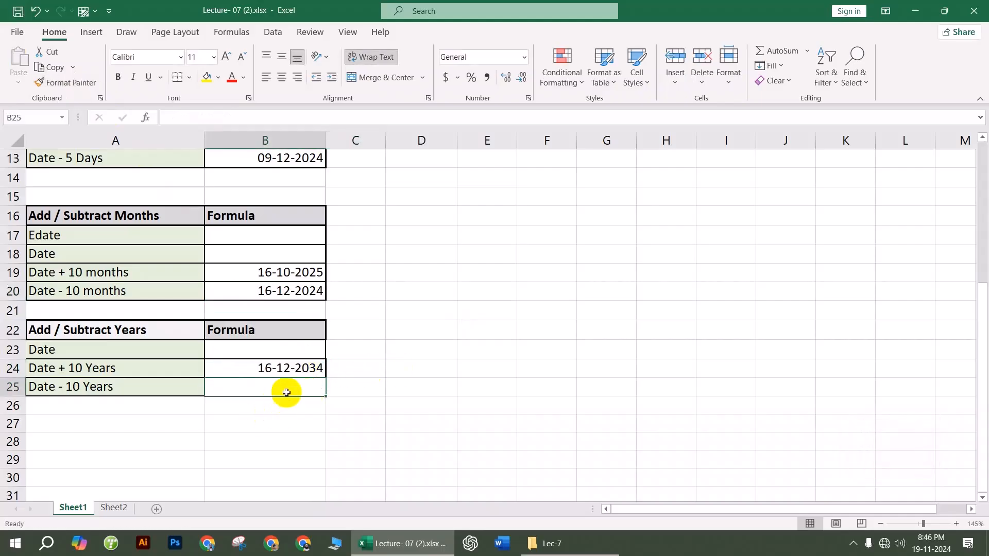
{"action": "left_click", "coordinate": [328, 398]}
{"action": "left_click", "coordinate": [309, 390]}
{"action": "type", "text": "=eda"}
{"action": "key", "text": "Tab"}
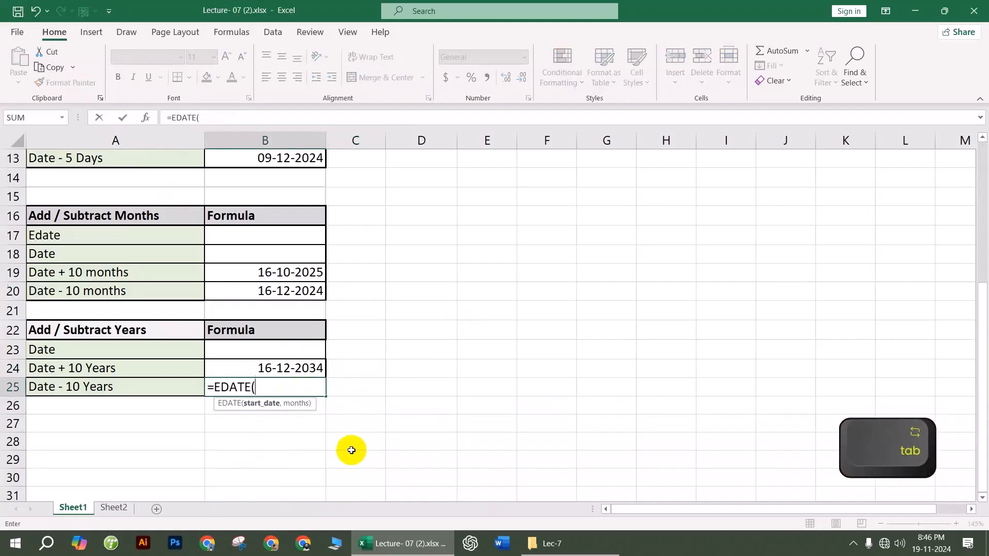
{"action": "left_click", "coordinate": [293, 368]}
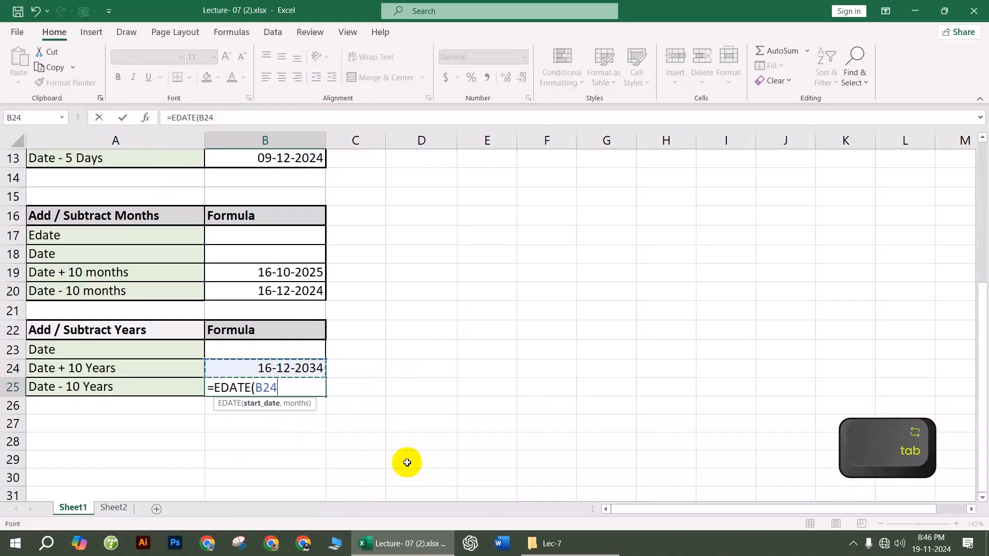
{"action": "type", "text": ",-10*"}
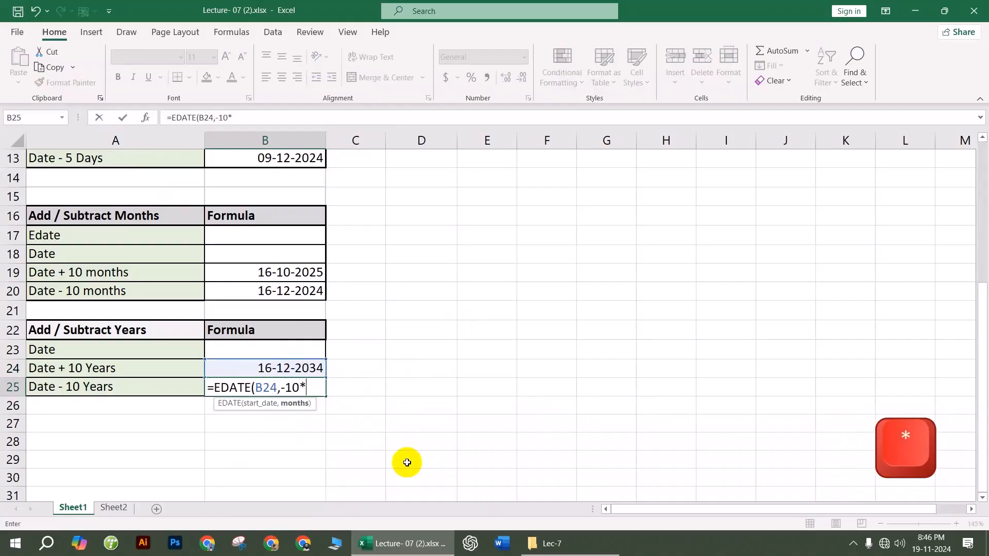
{"action": "key", "text": "Return"}
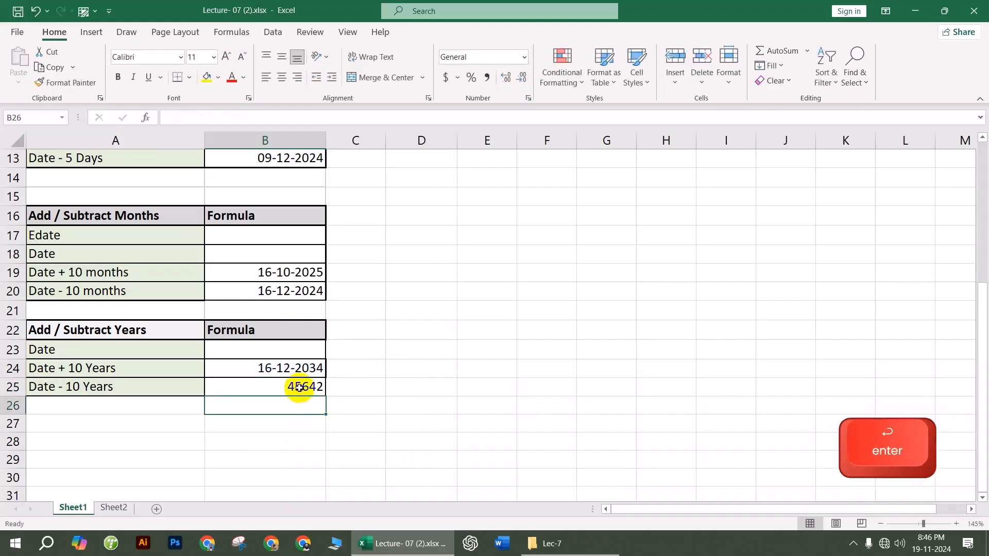
{"action": "left_click", "coordinate": [298, 385]}
{"action": "left_click", "coordinate": [524, 57]}
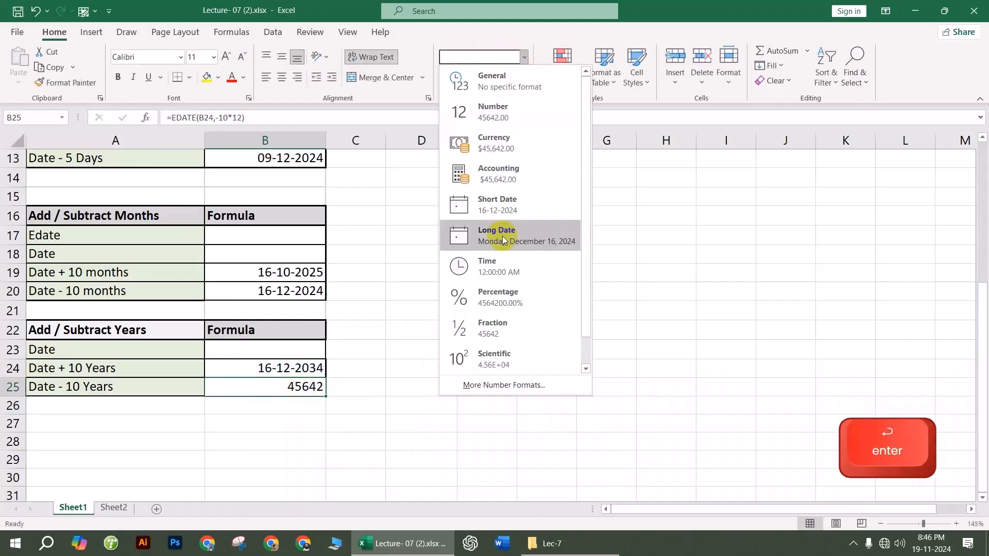
{"action": "left_click", "coordinate": [502, 204]}
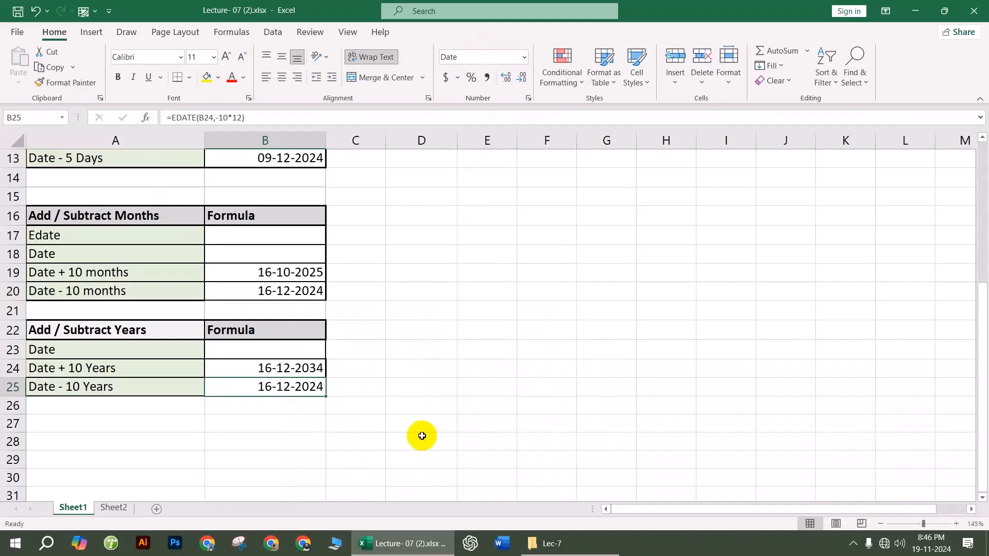
{"action": "left_click", "coordinate": [404, 450]}
{"action": "left_click", "coordinate": [126, 508]}
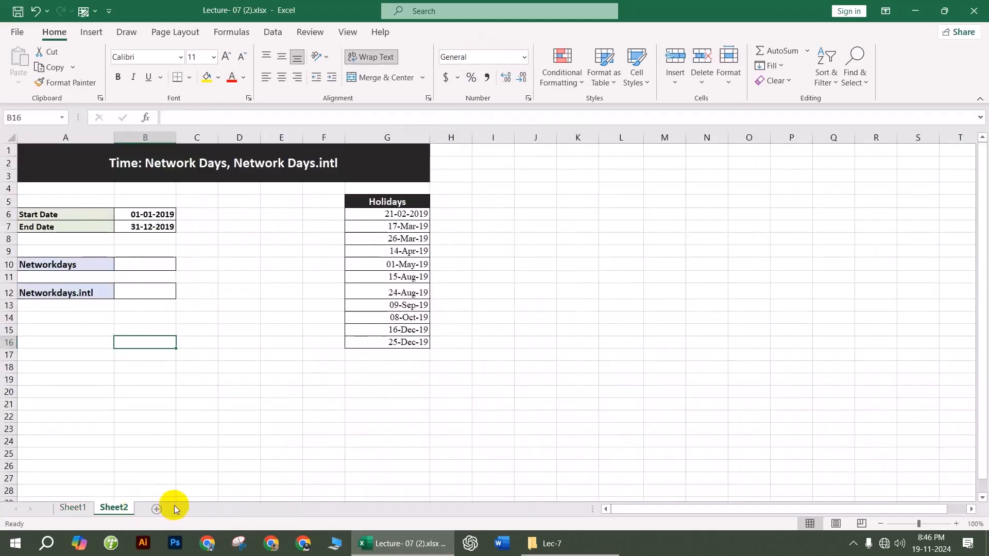
Step: Enter =NETWORKDAYS(B6,B7,G6:G16) in B10, giving 253 working days for 2019
{"action": "left_click", "coordinate": [137, 265]}
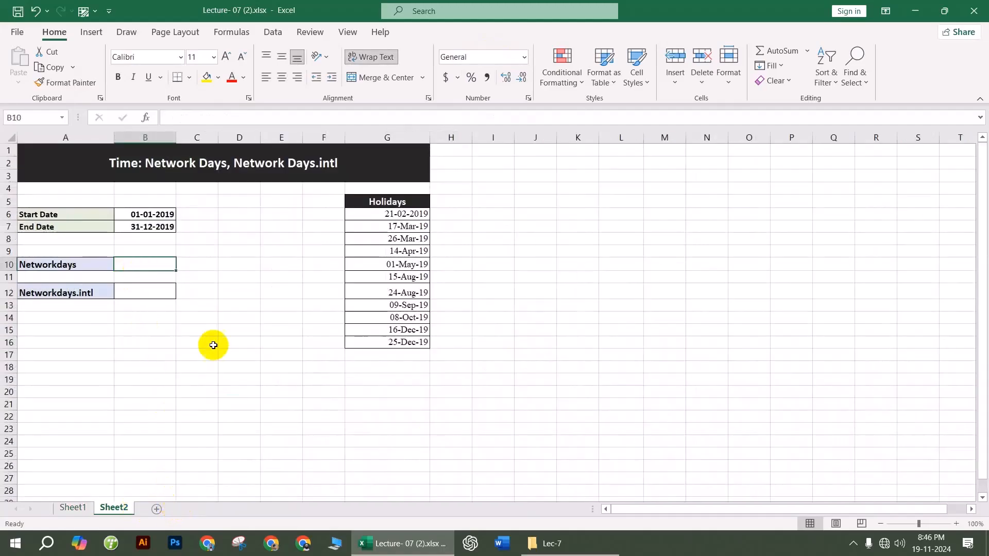
{"action": "type", "text": "=net"}
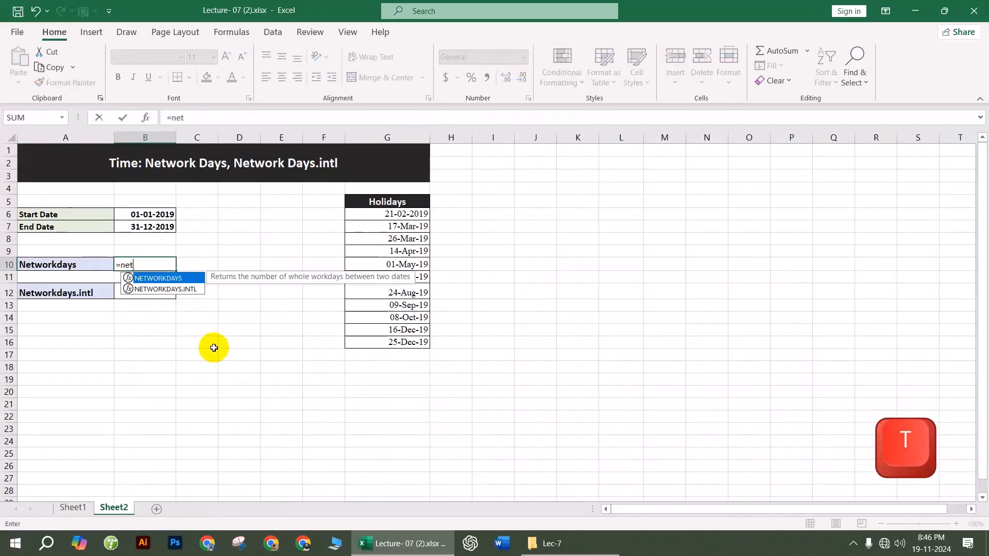
{"action": "key", "text": "Tab"}
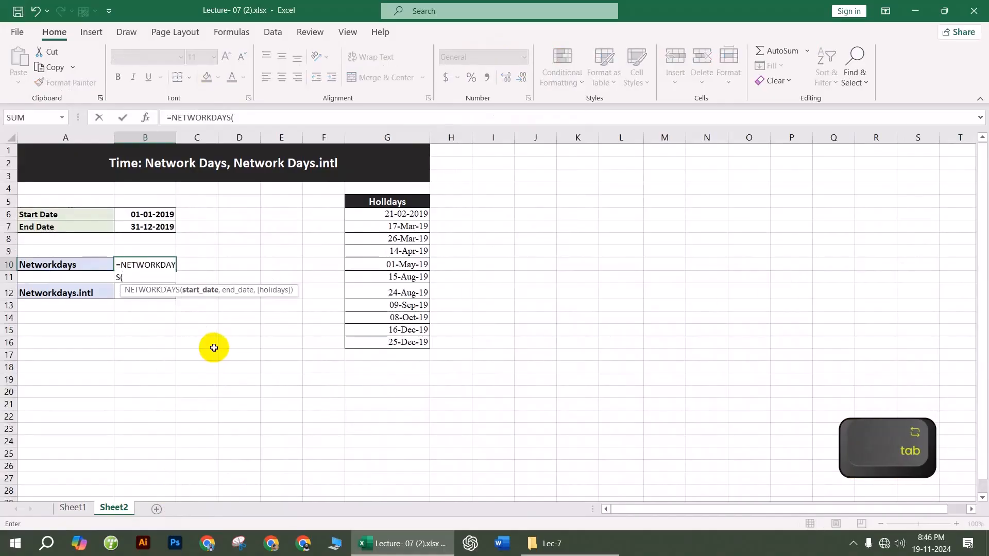
{"action": "left_click", "coordinate": [146, 214]}
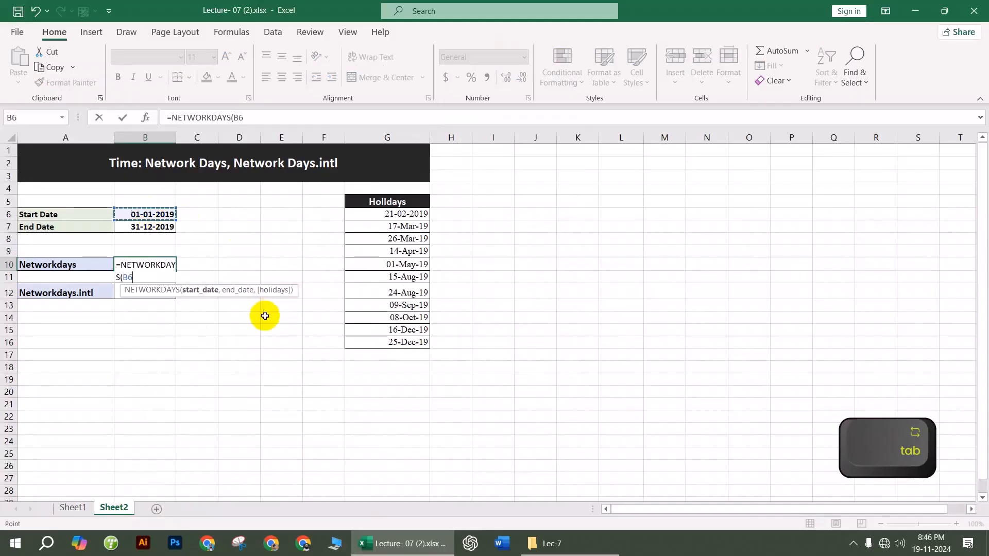
{"action": "type", "text": ","}
{"action": "left_click", "coordinate": [146, 224]}
{"action": "type", "text": ","}
{"action": "mouse_move", "coordinate": [386, 216]}
{"action": "left_mouse_down"}
{"action": "mouse_move", "coordinate": [397, 342]}
{"action": "mouse_move", "coordinate": [417, 331]}
{"action": "left_mouse_up"}
{"action": "key", "text": "Return"}
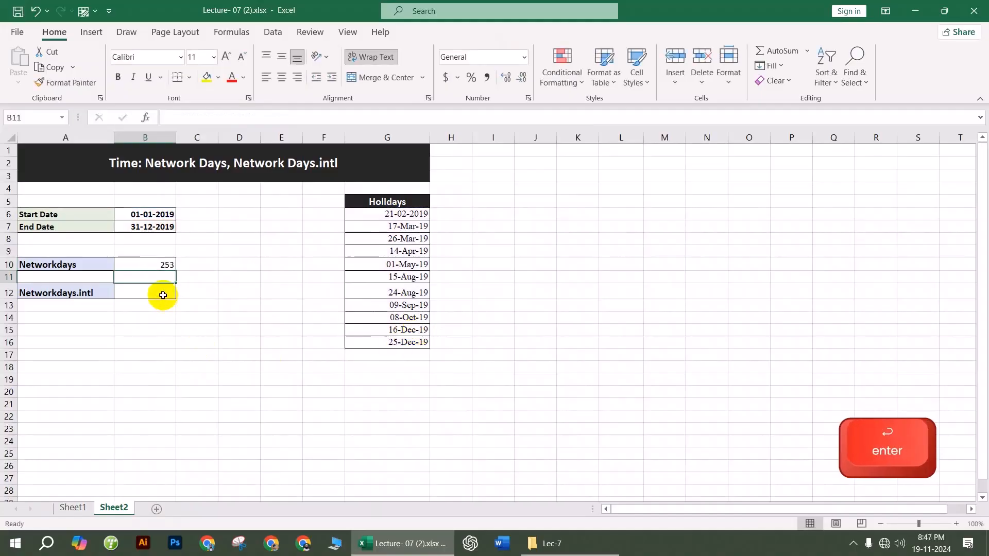
Step: Build =NETWORKDAYS.INTL(B6,B7,7,G6:G13) in B12 with a Friday–Saturday weekend and the Holidays range
{"action": "type", "text": "="}
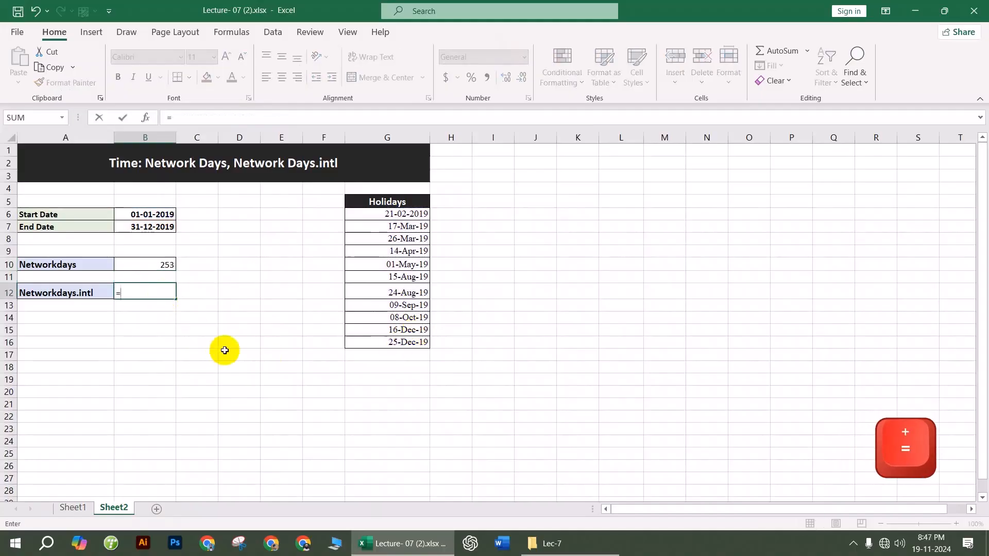
{"action": "type", "text": "net"}
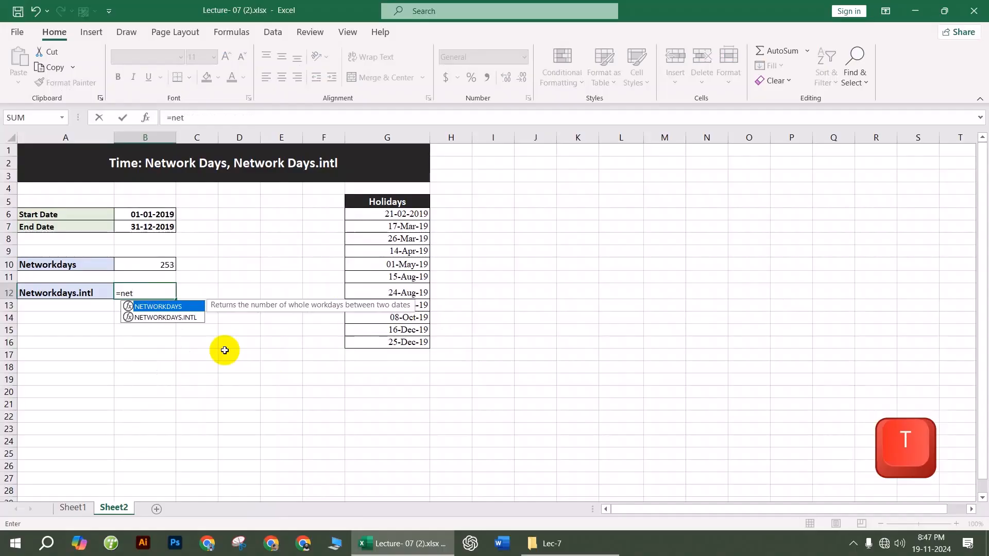
{"action": "key", "text": "Down"}
{"action": "key", "text": "Tab"}
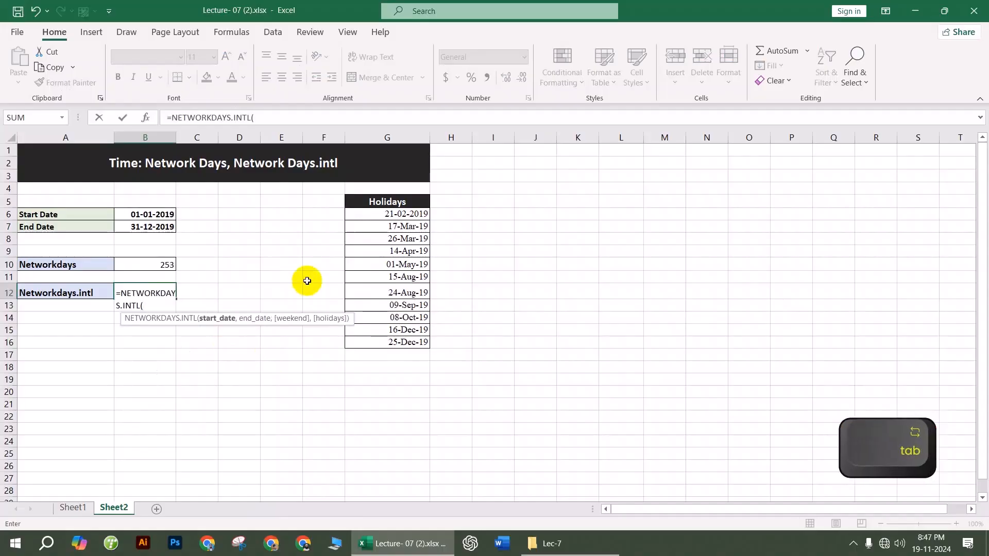
{"action": "left_click", "coordinate": [150, 213]}
{"action": "type", "text": ","}
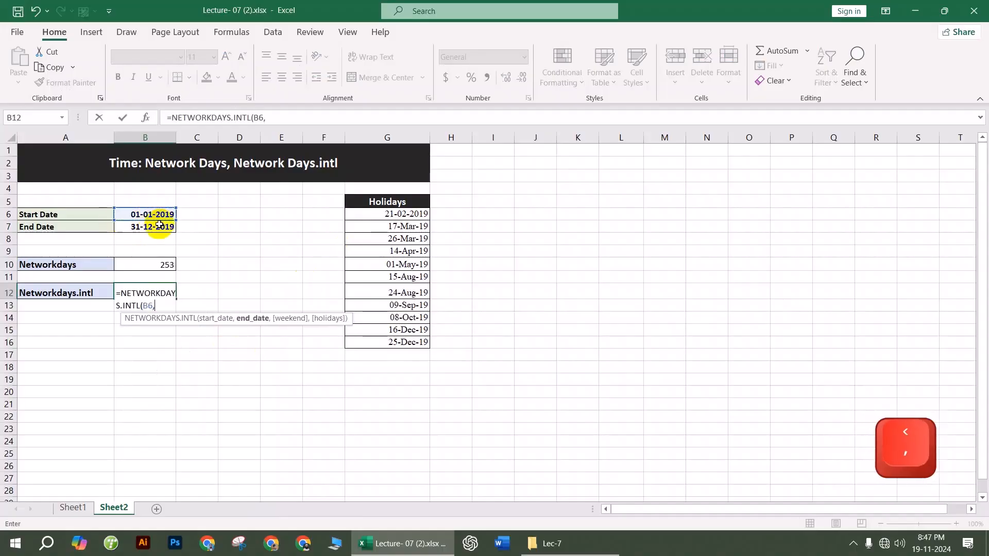
{"action": "left_click", "coordinate": [155, 226]}
{"action": "type", "text": ","}
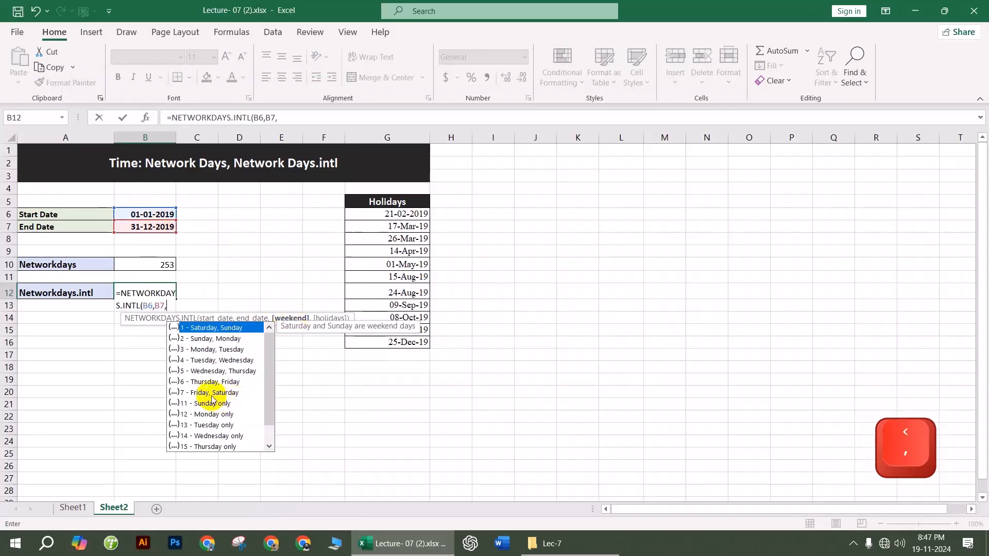
{"action": "double_click", "coordinate": [216, 396]}
{"action": "type", "text": ","}
{"action": "left_click_drag", "start_coordinate": [390, 217], "coordinate": [392, 331]}
Step: Commit the NETWORKDAYS.INTL formula (251) and close the Lecture-07 workbook without saving
{"action": "key", "text": "Return"}
{"action": "left_click", "coordinate": [281, 416]}
{"action": "left_click", "coordinate": [325, 365]}
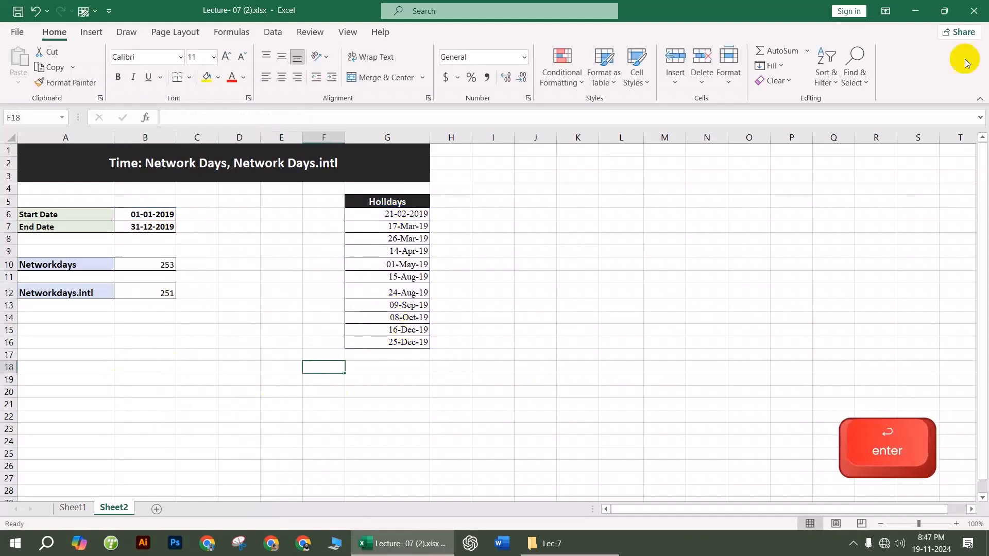
{"action": "left_click", "coordinate": [973, 10]}
{"action": "left_click", "coordinate": [486, 287]}
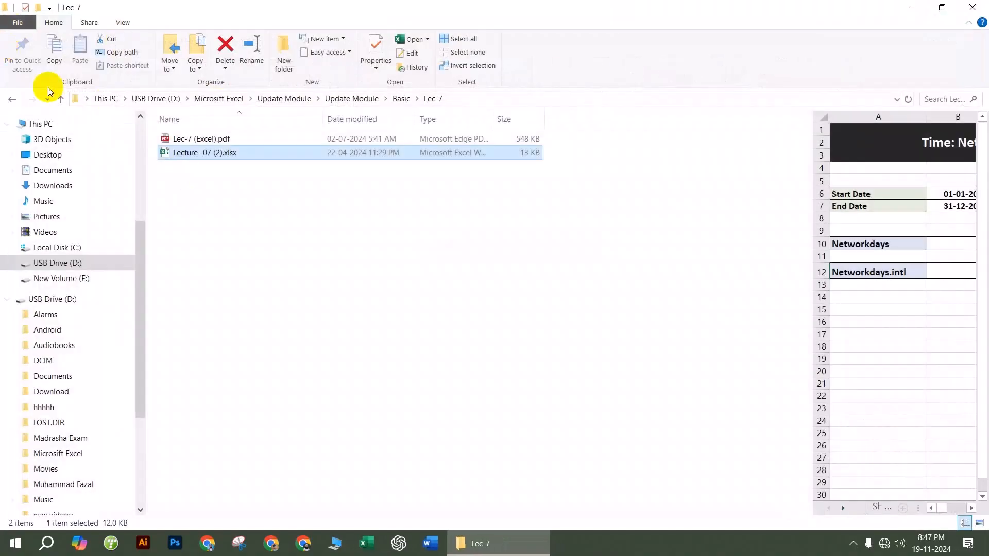
Step: Open Lecture- 08 (1).xlsx from the Lec-8 folder under Basic
{"action": "left_click", "coordinate": [13, 99]}
{"action": "double_click", "coordinate": [190, 237]}
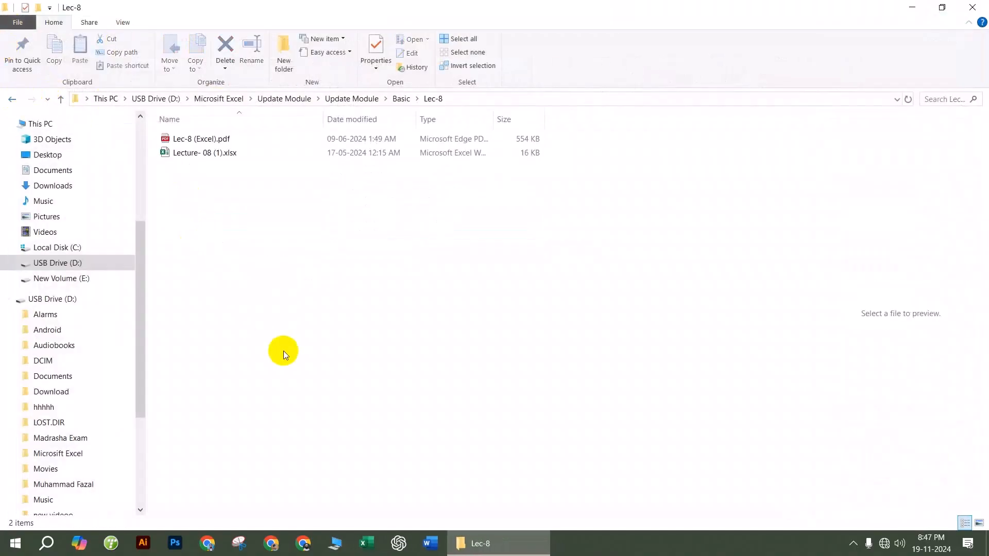
{"action": "double_click", "coordinate": [223, 154]}
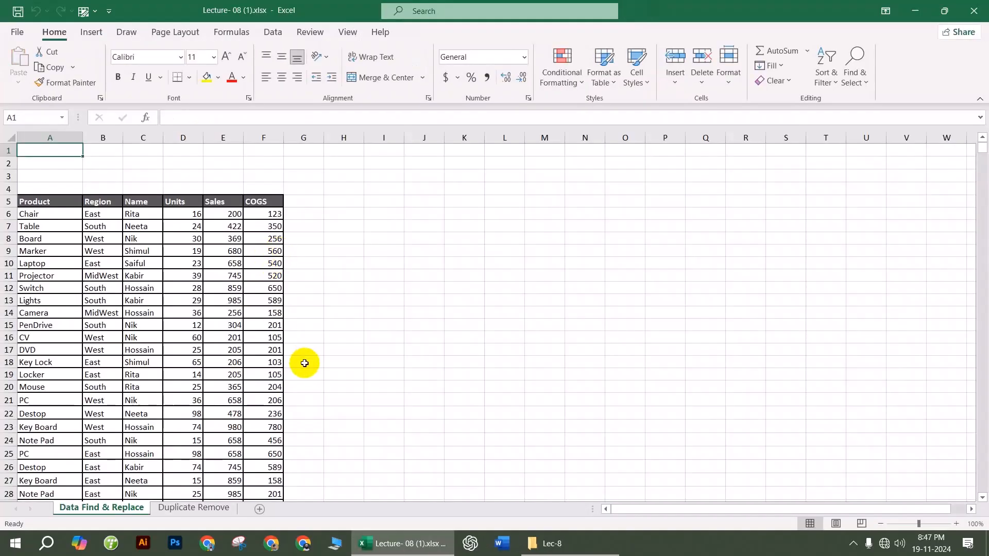
Step: Review the product table by selecting it down to the last row, then select empty cell A4
{"action": "scroll", "coordinate": [276, 326], "scroll_direction": "up", "scroll_amount": 2}
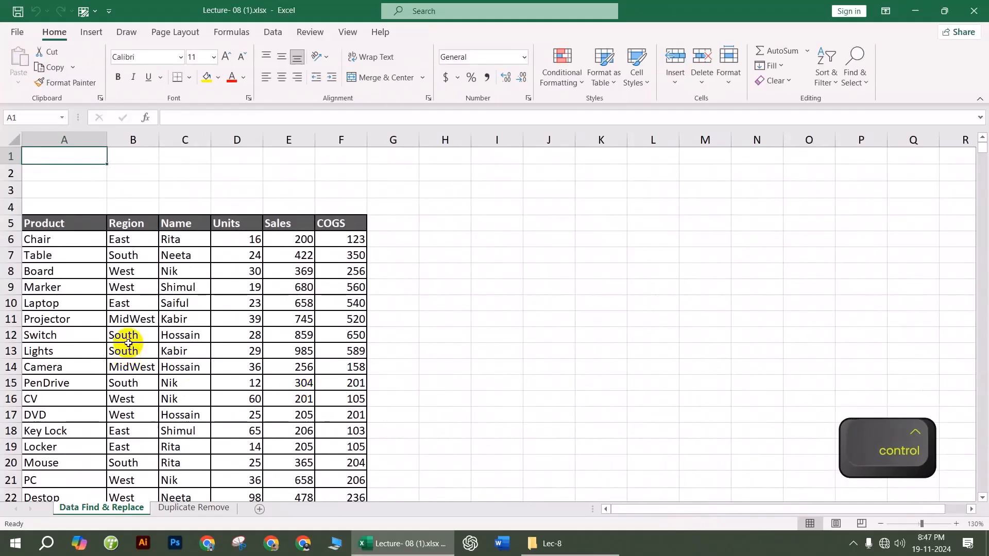
{"action": "scroll", "coordinate": [114, 304], "scroll_direction": "down", "scroll_amount": 2}
{"action": "scroll", "coordinate": [77, 263], "scroll_direction": "up", "scroll_amount": 2}
{"action": "left_click_drag", "start_coordinate": [43, 239], "coordinate": [336, 455]}
{"action": "key", "text": "ctrl+q"}
{"action": "key", "text": "ctrl+shift+Down"}
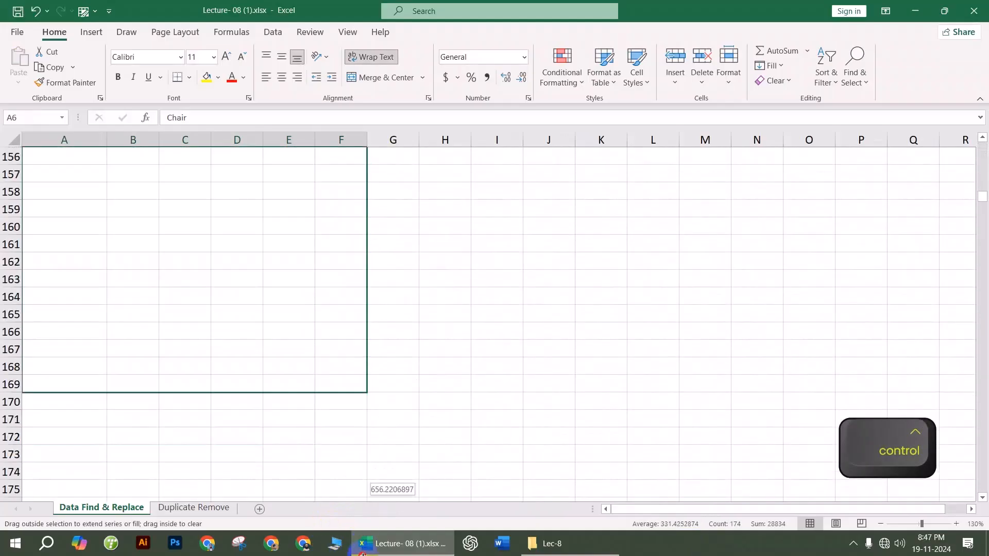
{"action": "scroll", "coordinate": [487, 351], "scroll_direction": "up", "scroll_amount": 20}
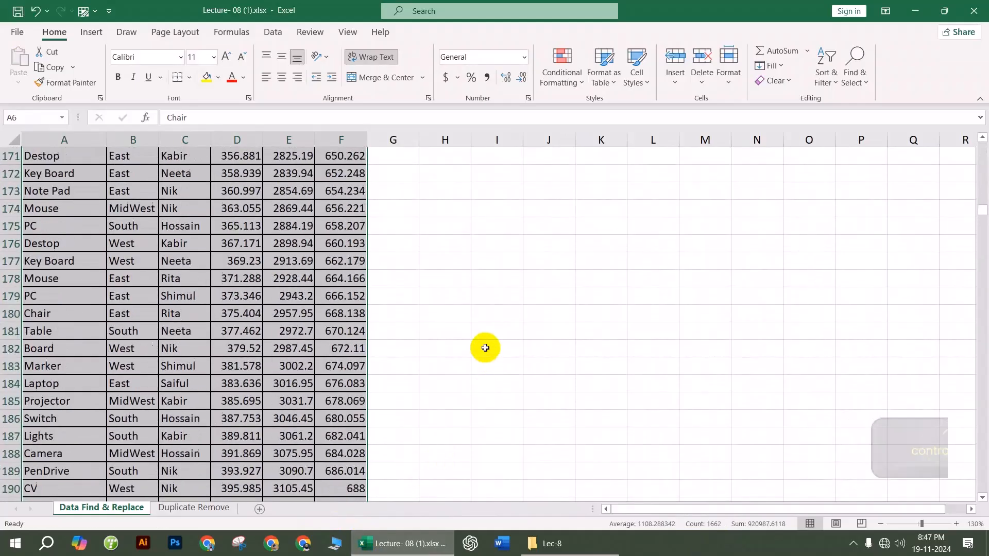
{"action": "scroll", "coordinate": [469, 326], "scroll_direction": "up", "scroll_amount": 20}
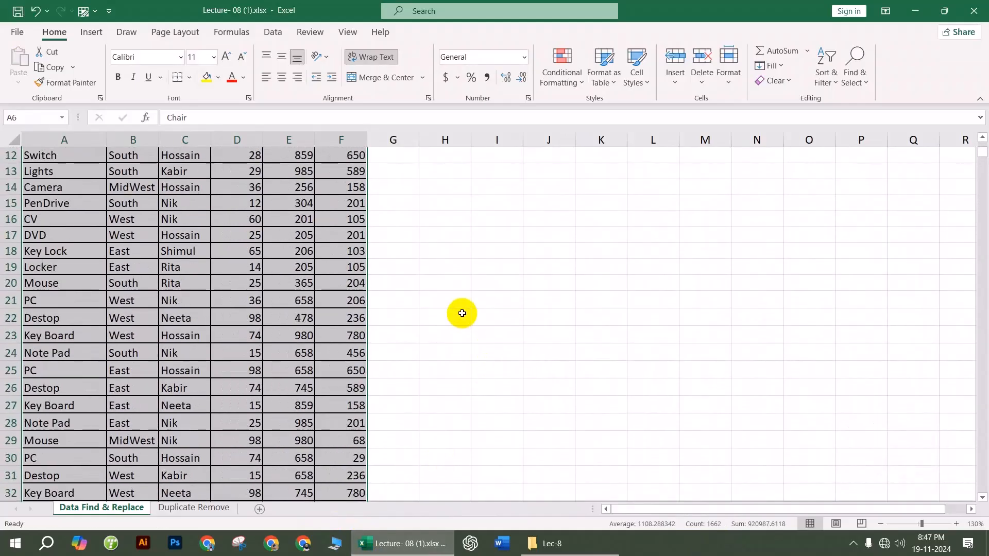
{"action": "left_click", "coordinate": [237, 319]}
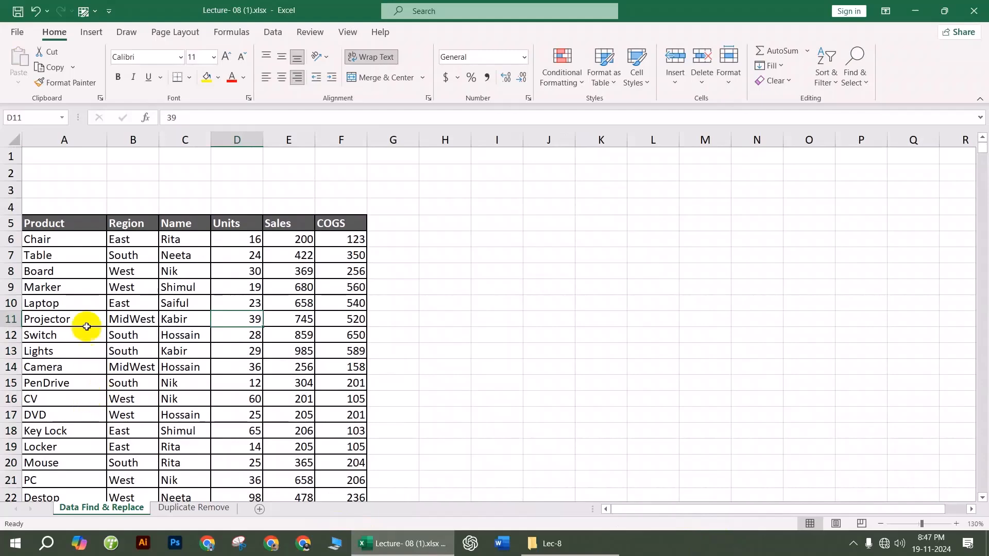
{"action": "left_click", "coordinate": [81, 243]}
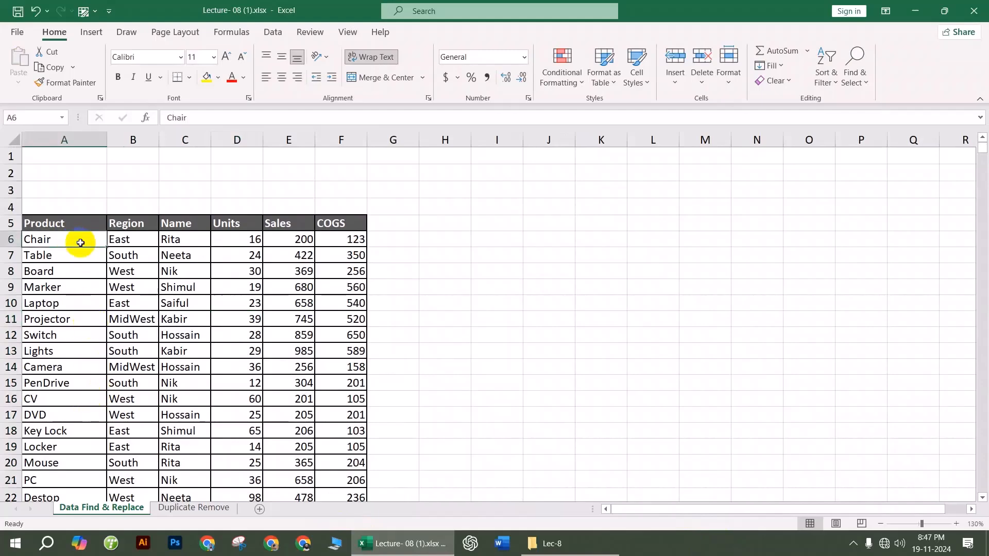
{"action": "left_click", "coordinate": [83, 207]}
Step: Open the Find and Replace window from Find & Select
{"action": "key", "text": "ctrl+f"}
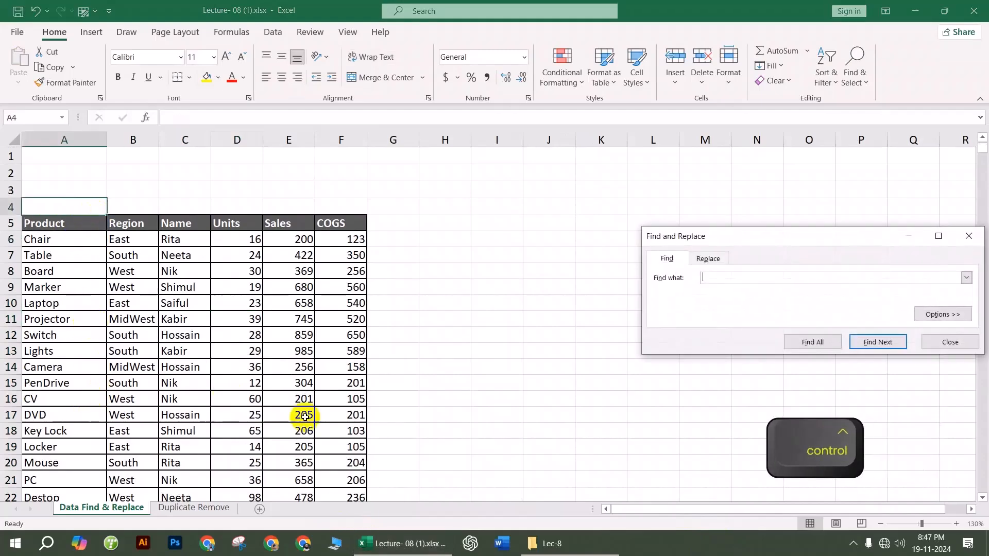
{"action": "left_click_drag", "start_coordinate": [799, 241], "coordinate": [518, 242]}
{"action": "left_click", "coordinate": [683, 244]}
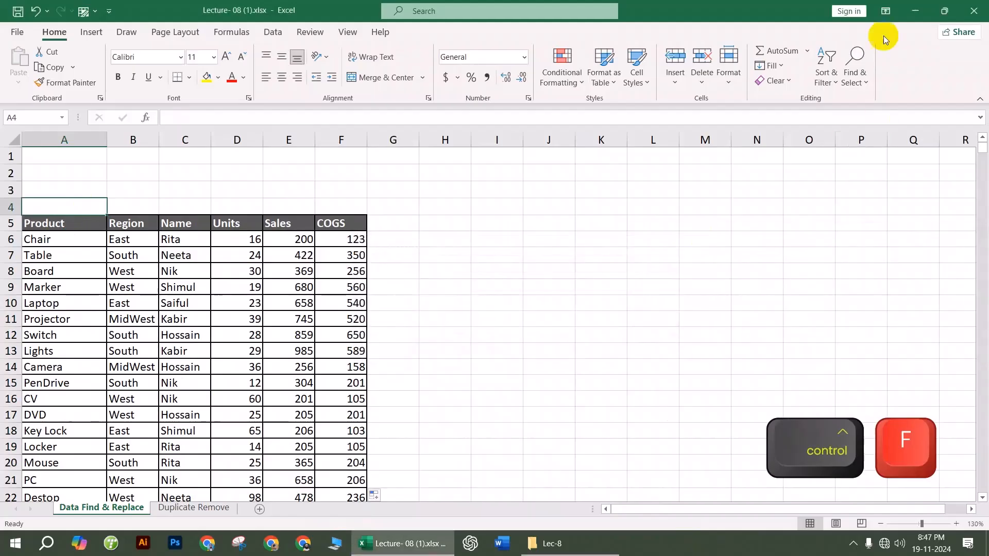
{"action": "left_click", "coordinate": [832, 77]}
{"action": "left_click", "coordinate": [852, 77]}
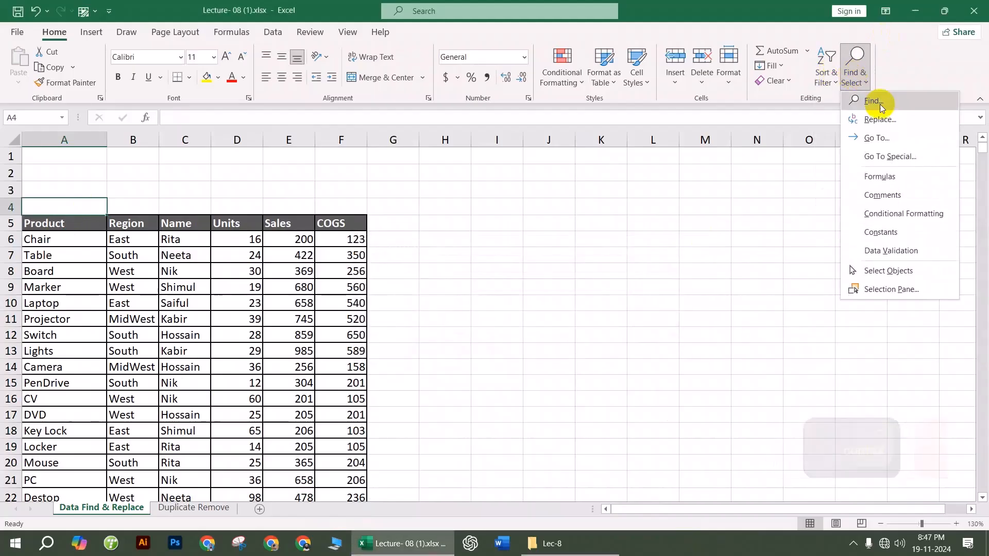
{"action": "left_click", "coordinate": [870, 99]}
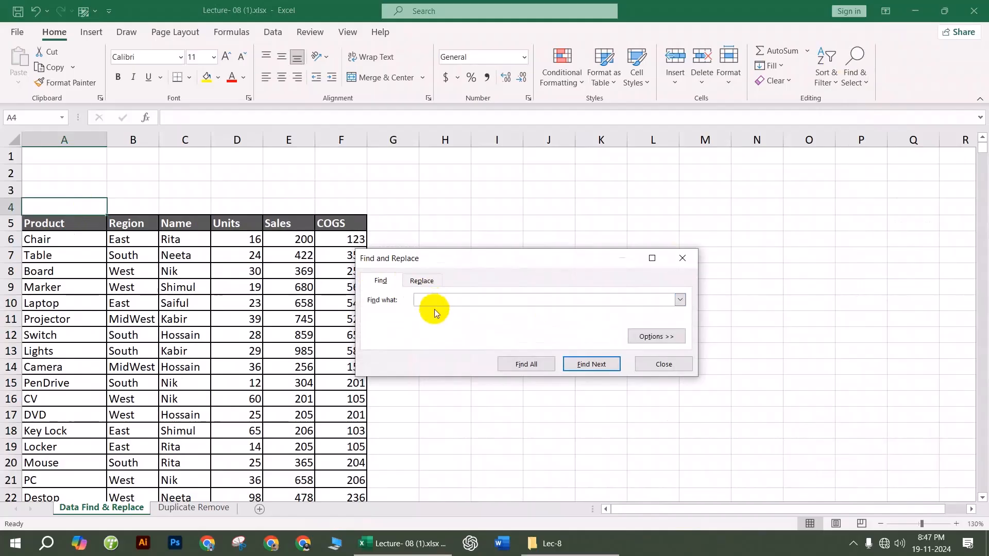
Step: Search for 'laptop' and step through each Laptop match with Find Next
{"action": "type", "text": "a"}
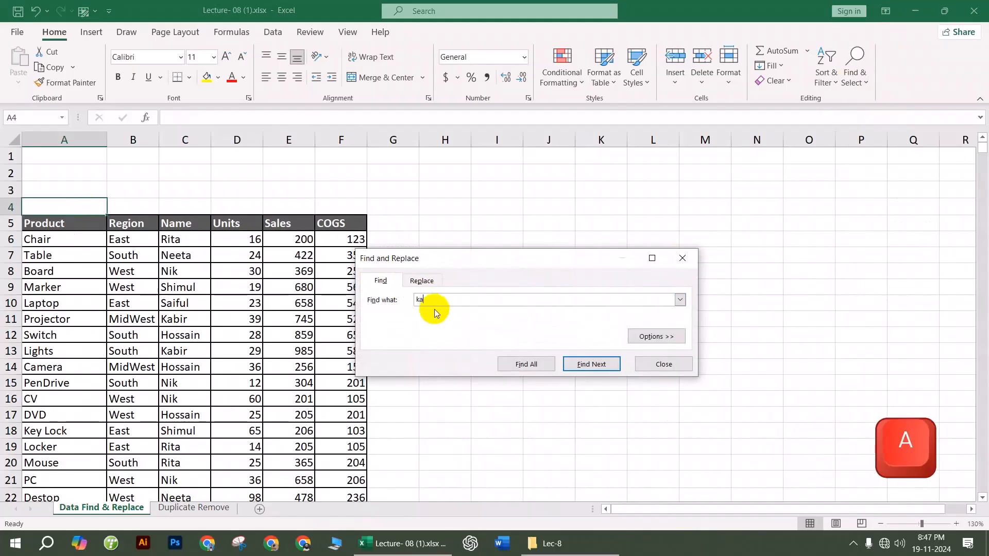
{"action": "key", "text": "BackSpace"}
{"action": "type", "text": "l"}
{"action": "left_click", "coordinate": [591, 366]}
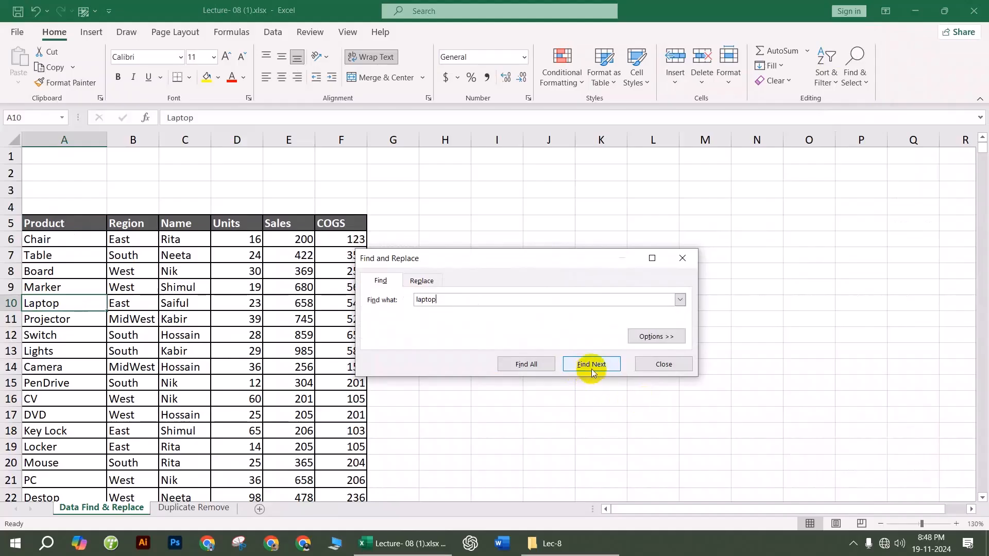
{"action": "left_click", "coordinate": [591, 366]}
{"action": "left_click", "coordinate": [592, 370]}
{"action": "left_click", "coordinate": [591, 369]}
{"action": "left_click", "coordinate": [591, 369]}
{"action": "left_click", "coordinate": [591, 370]}
{"action": "left_click", "coordinate": [592, 370]}
{"action": "left_click", "coordinate": [591, 367]}
{"action": "left_click", "coordinate": [591, 367]}
{"action": "left_click", "coordinate": [591, 366]}
{"action": "left_click", "coordinate": [591, 367]}
{"action": "left_click", "coordinate": [592, 367]}
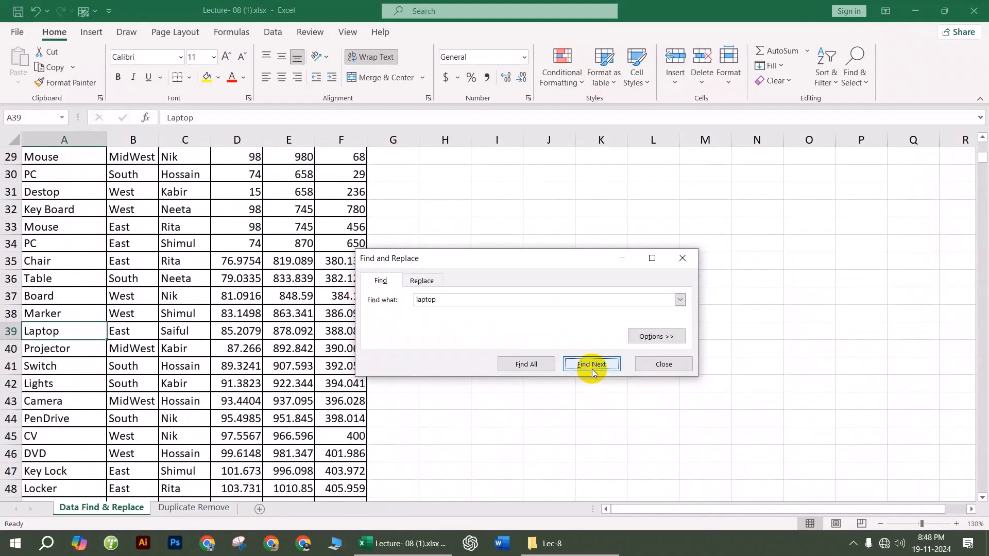
Step: List all 10 Laptop cells with Find All, enlarge the dialog, and switch to Replace
{"action": "left_click", "coordinate": [530, 364]}
{"action": "left_click_drag", "start_coordinate": [572, 259], "coordinate": [576, 134]}
{"action": "left_click_drag", "start_coordinate": [584, 316], "coordinate": [576, 476]}
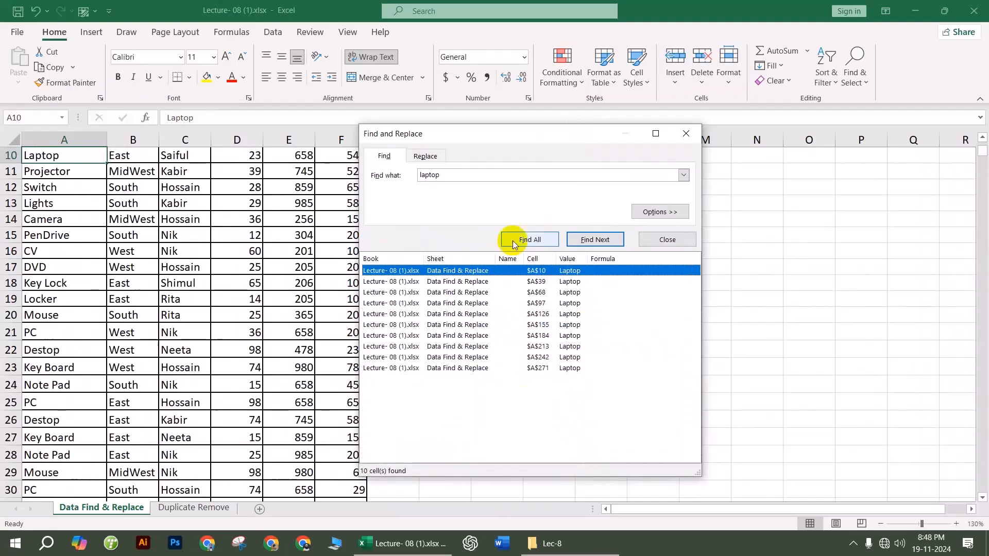
{"action": "left_click", "coordinate": [429, 160]}
Step: Enter 'Mobile' as the replacement, replace all 10 Laptop cells at once, and close the dialog
{"action": "left_click", "coordinate": [432, 191]}
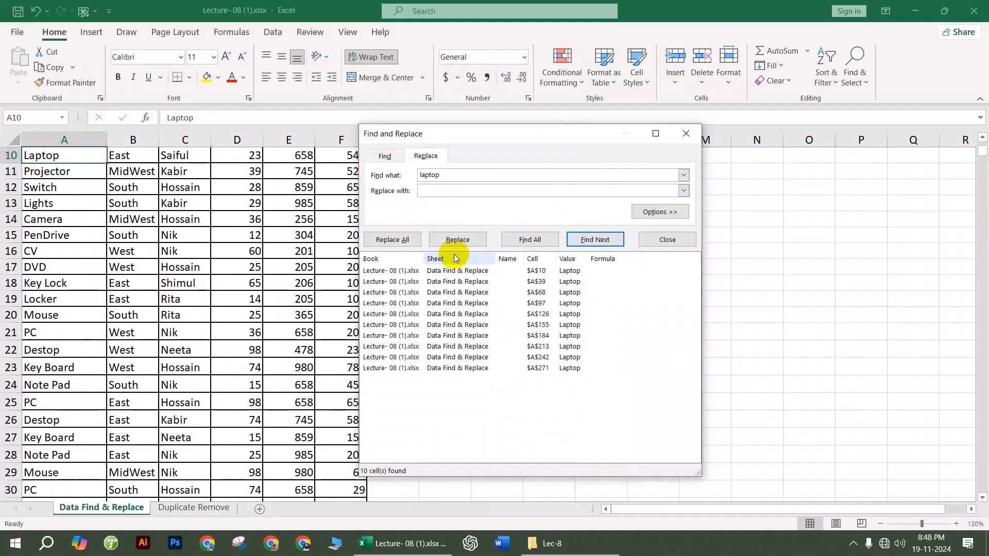
{"action": "key", "text": "shift"}
{"action": "type", "text": "obile"}
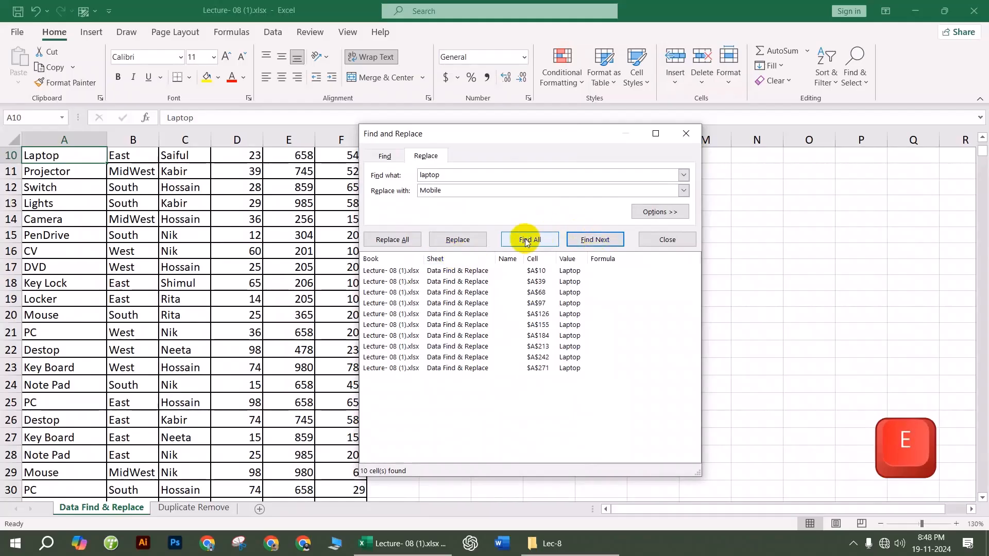
{"action": "left_click", "coordinate": [404, 240]}
{"action": "left_click", "coordinate": [502, 307]}
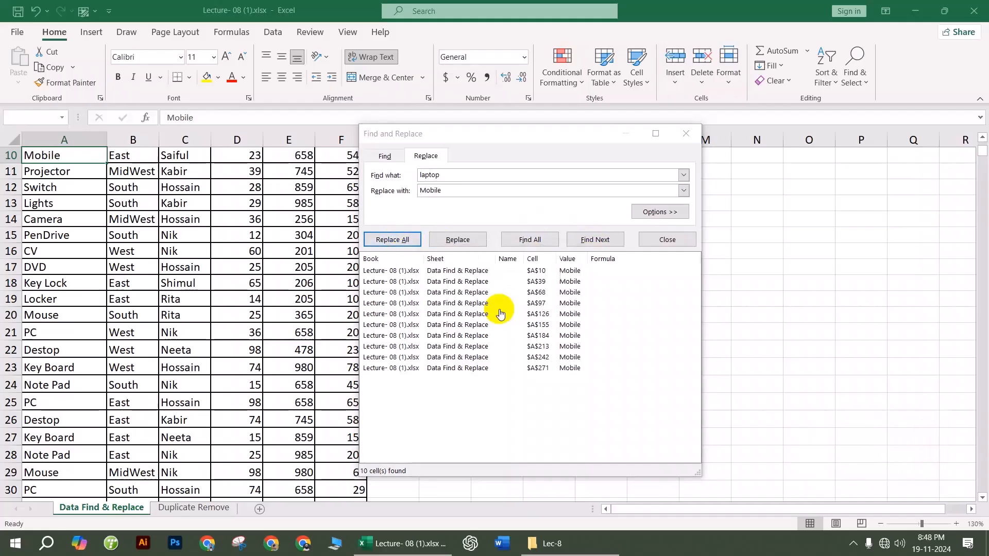
{"action": "left_click", "coordinate": [686, 133]}
Step: From cell A4, reopen Find and Replace and change the search term to 'table'
{"action": "scroll", "coordinate": [121, 335], "scroll_direction": "up", "scroll_amount": 3}
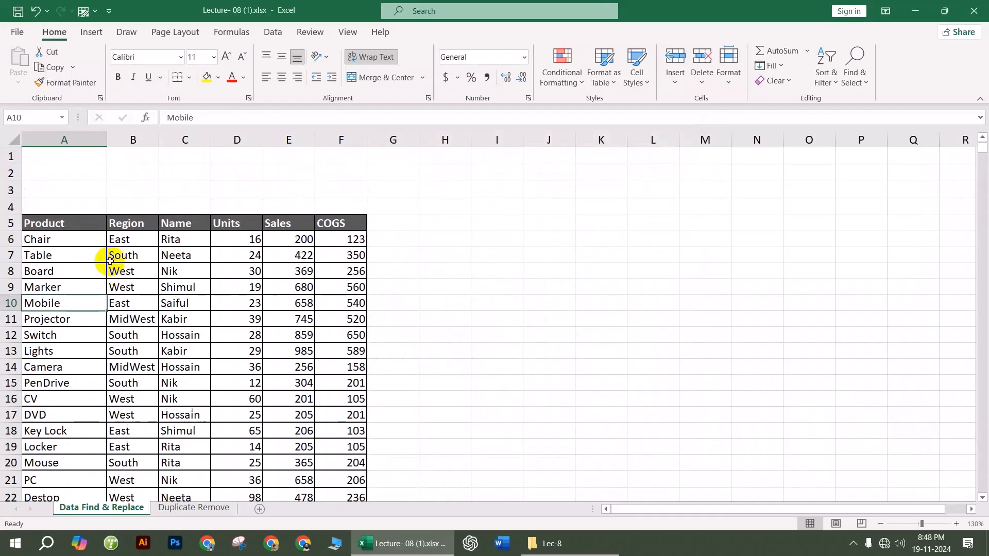
{"action": "left_click", "coordinate": [75, 206]}
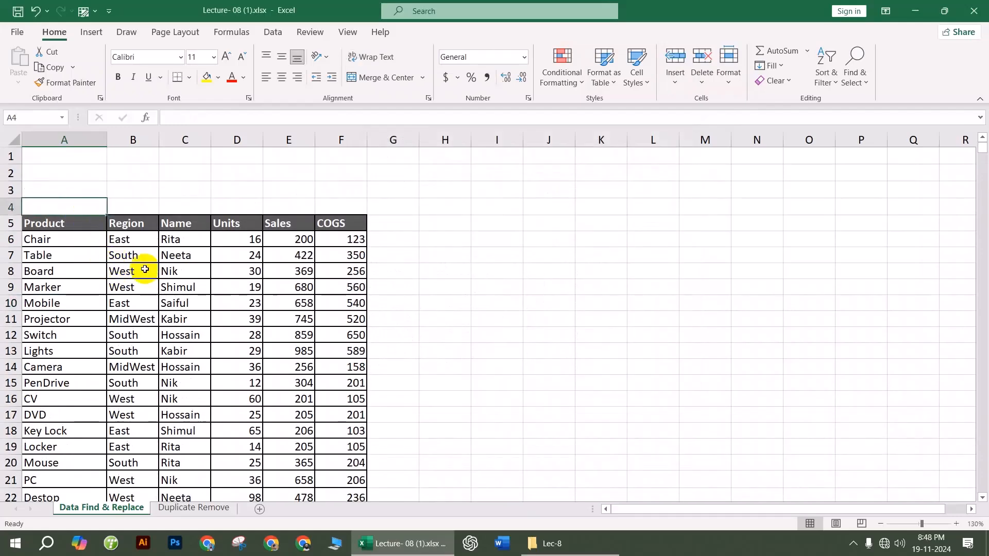
{"action": "key", "text": "ctrl+f"}
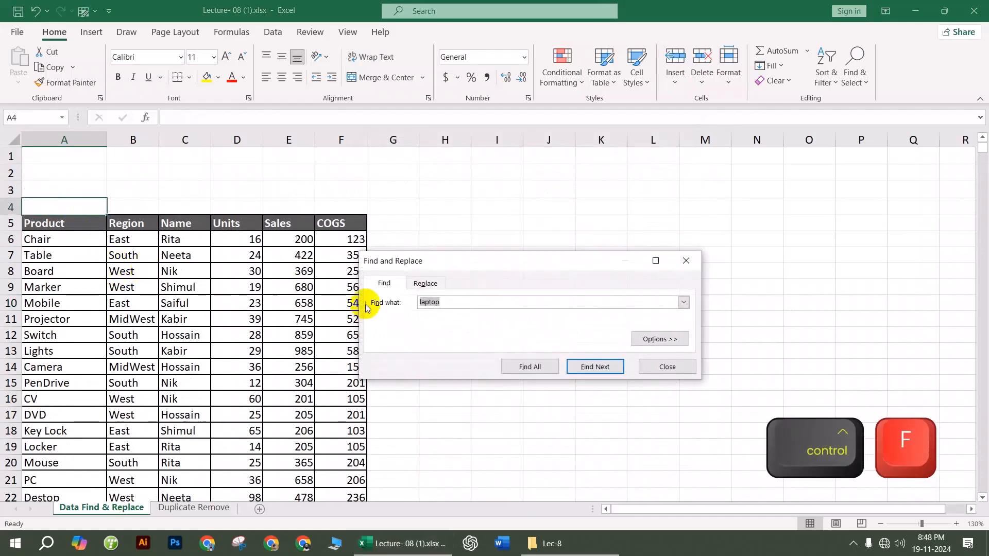
{"action": "left_click", "coordinate": [426, 283]}
{"action": "left_click", "coordinate": [443, 307]}
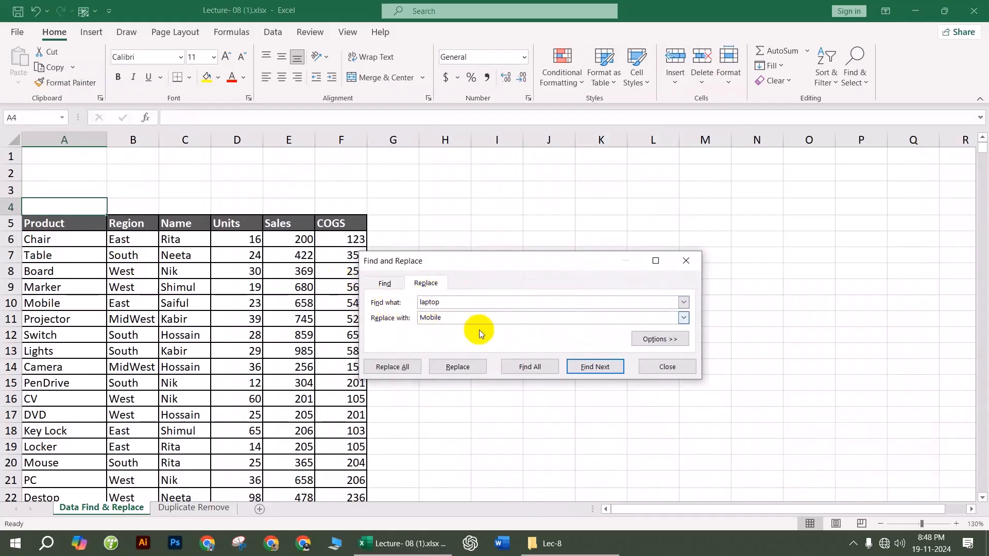
{"action": "double_click", "coordinate": [431, 301]}
{"action": "type", "text": "t"}
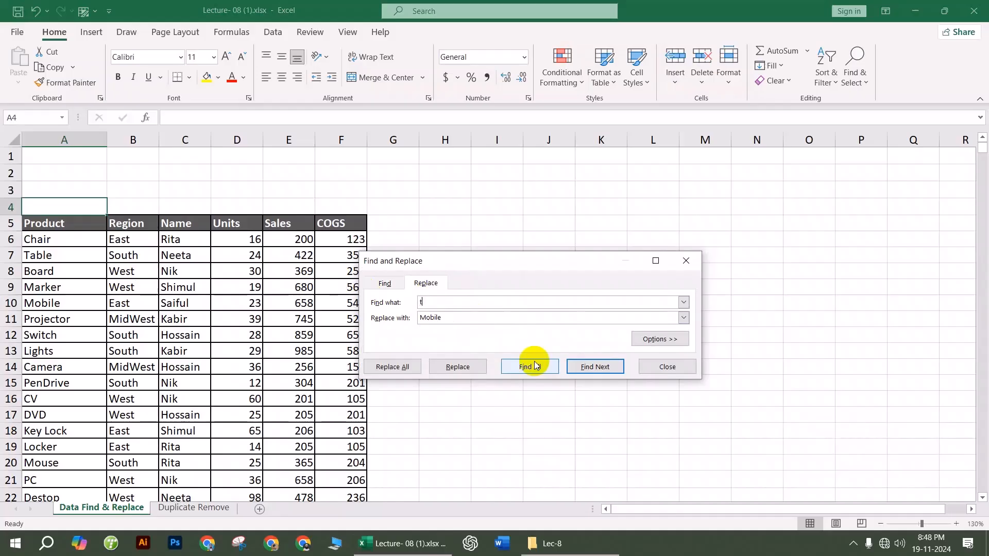
{"action": "type", "text": "able"}
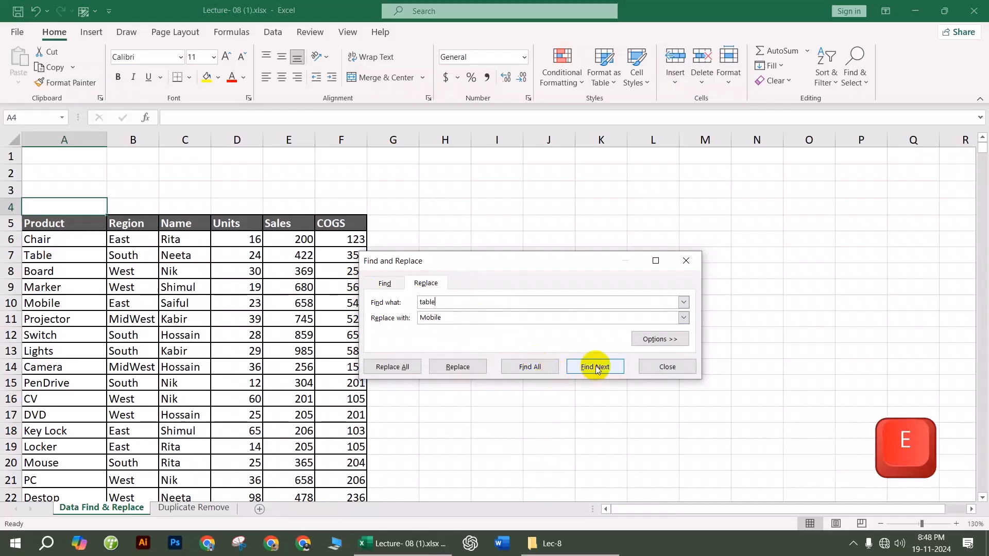
Step: Replace the Table entries one at a time, using 6454 as the replacement, then go to the Duplicate Remove sheet
{"action": "left_click", "coordinate": [594, 368]}
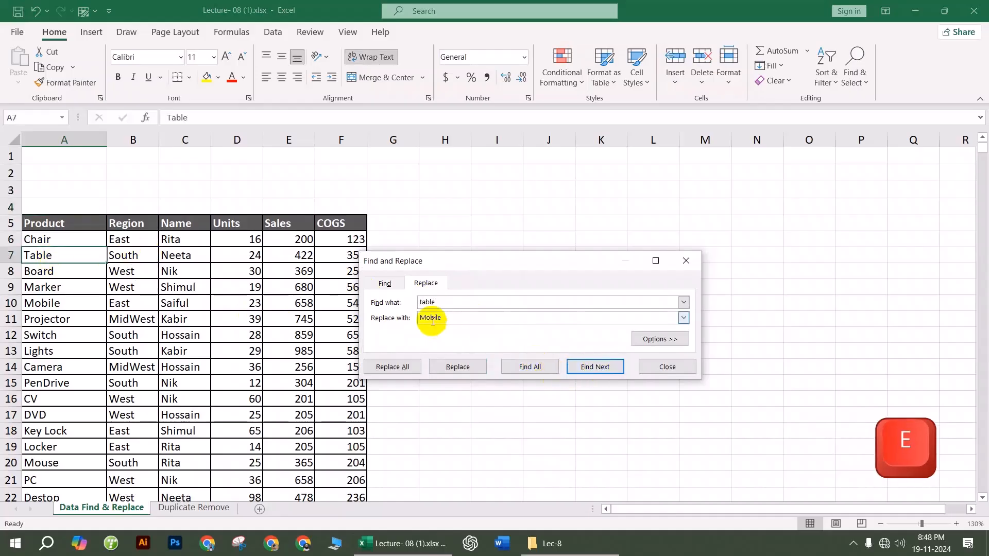
{"action": "double_click", "coordinate": [457, 317]}
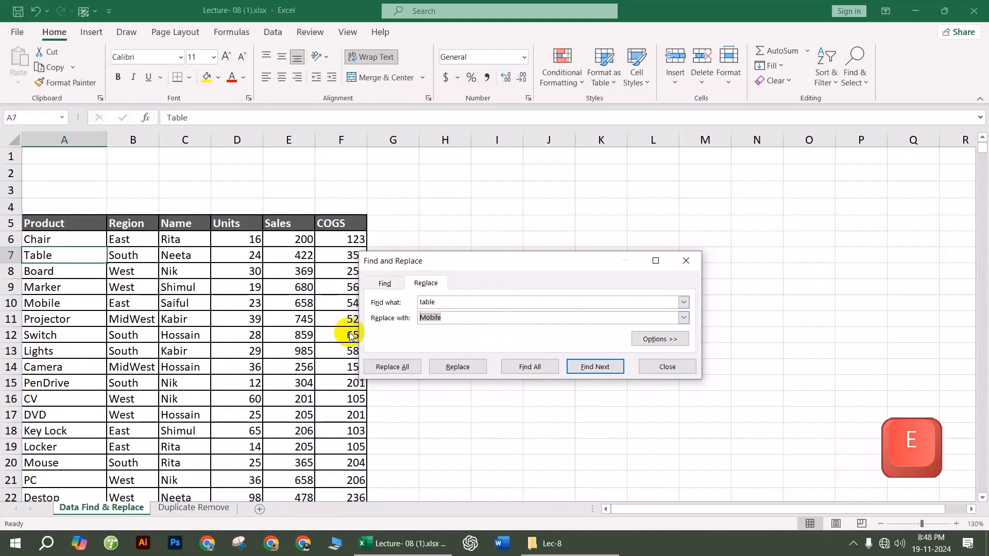
{"action": "left_click", "coordinate": [456, 368]}
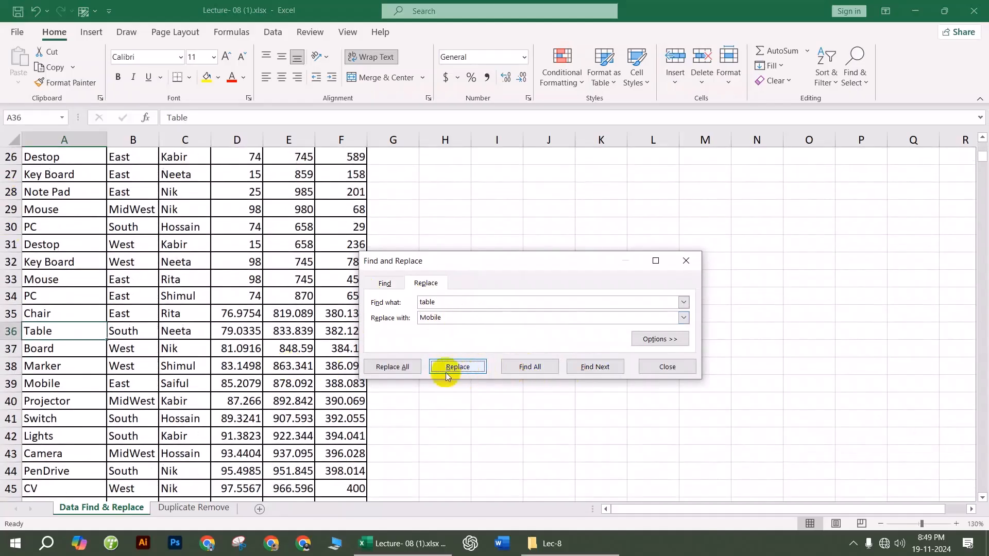
{"action": "double_click", "coordinate": [445, 317]}
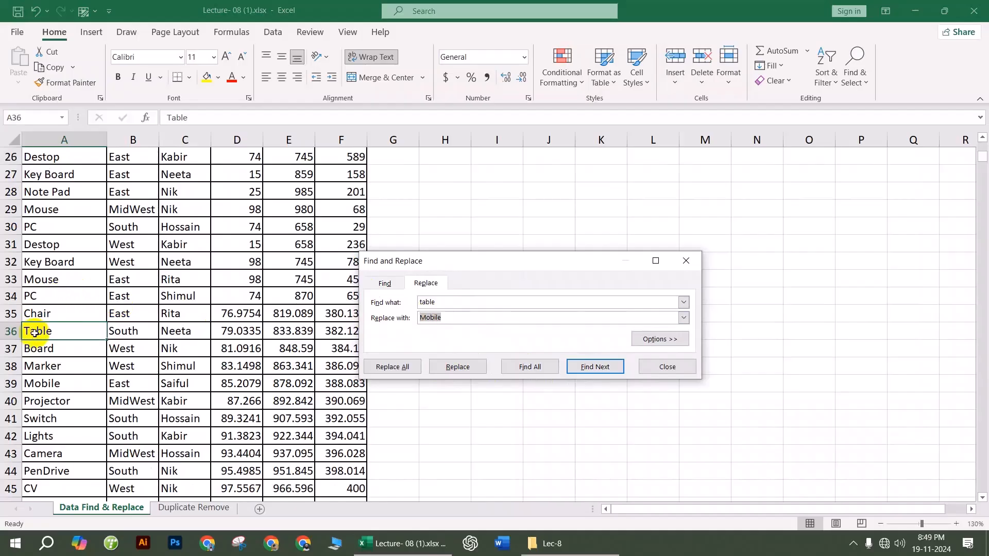
{"action": "type", "text": "6454"}
{"action": "left_click", "coordinate": [464, 368]}
{"action": "left_click", "coordinate": [686, 260]}
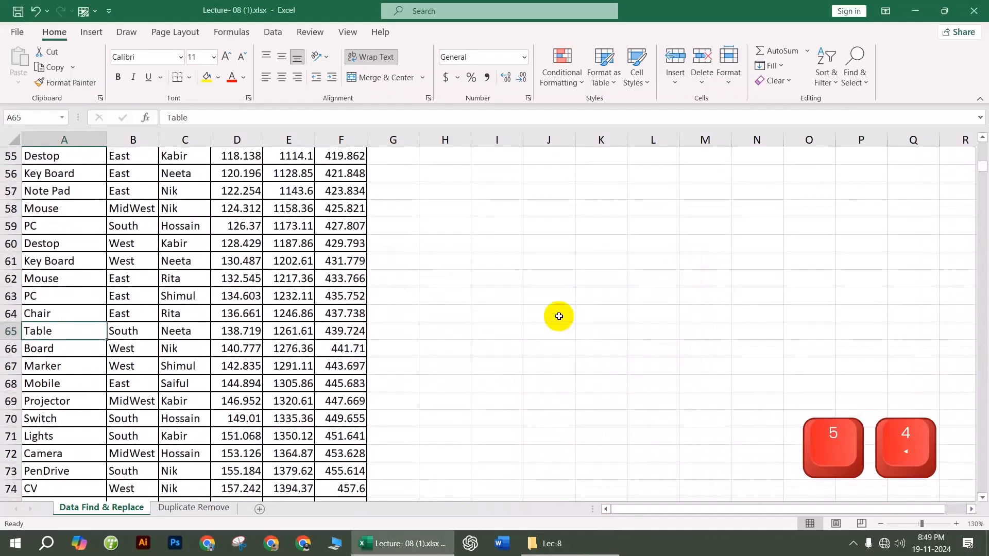
{"action": "left_click", "coordinate": [554, 314]}
{"action": "left_click", "coordinate": [191, 508]}
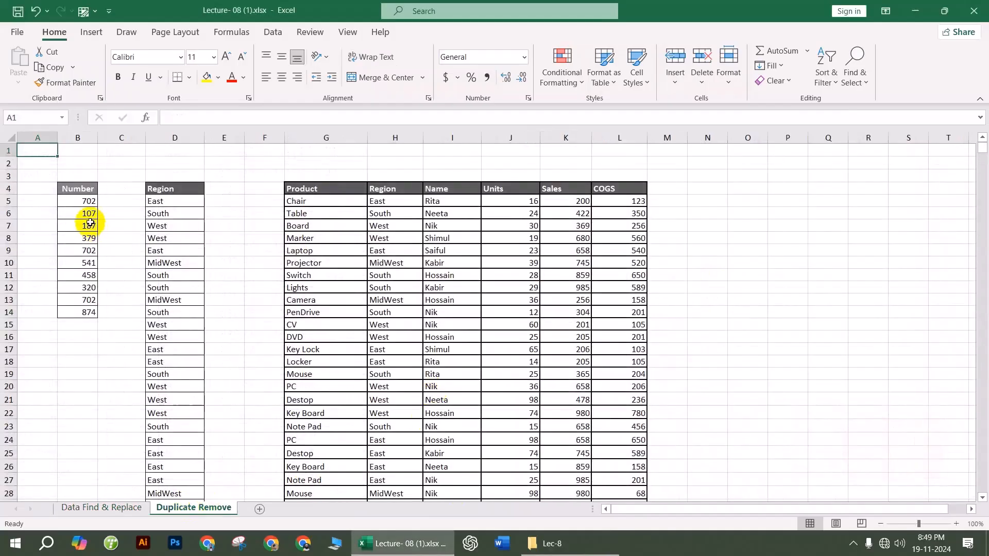
Step: Remove duplicates from the Number list B5:B14, leaving 8 values
{"action": "left_click_drag", "start_coordinate": [85, 200], "coordinate": [101, 302]}
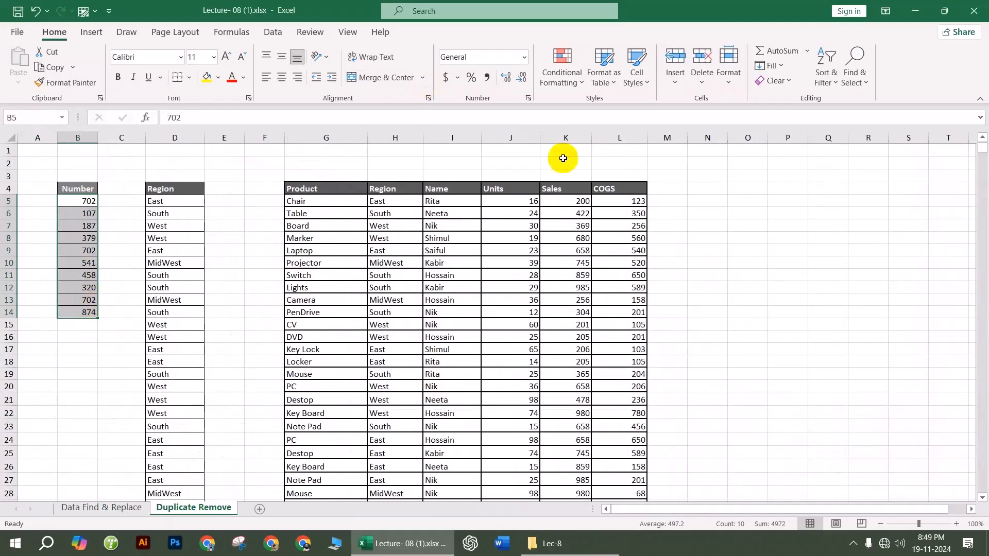
{"action": "left_click", "coordinate": [273, 33]}
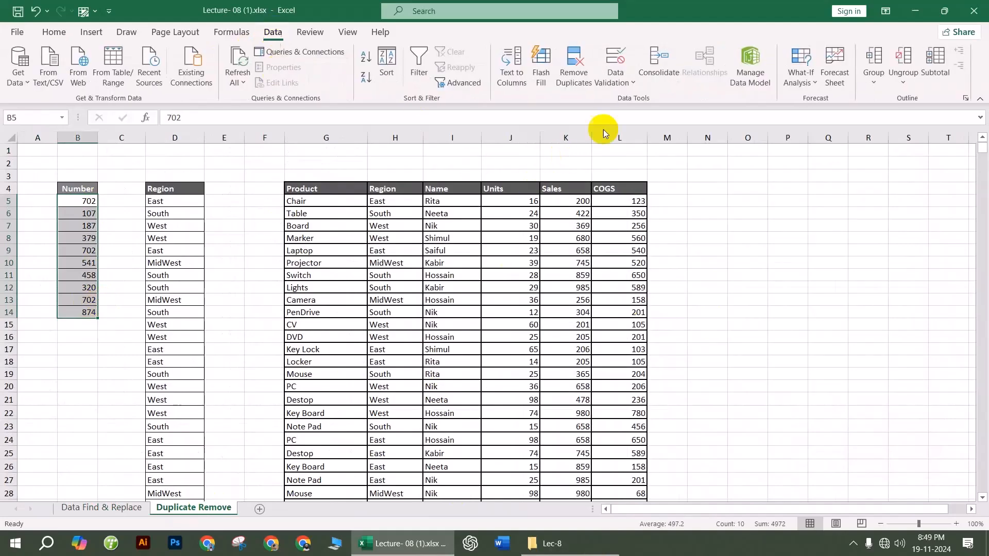
{"action": "left_click", "coordinate": [582, 80]}
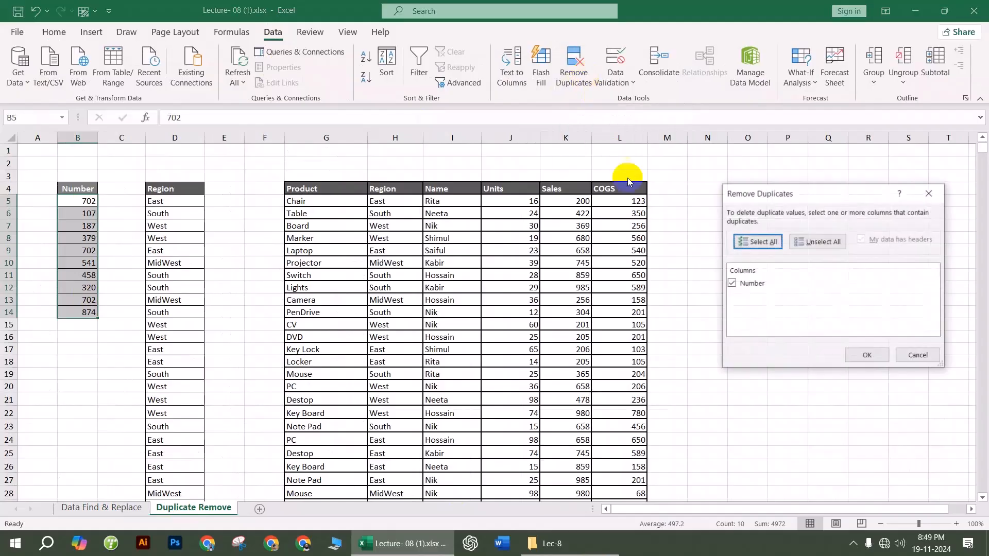
{"action": "left_click", "coordinate": [859, 356]}
{"action": "left_click", "coordinate": [499, 306]}
{"action": "left_click", "coordinate": [121, 250]}
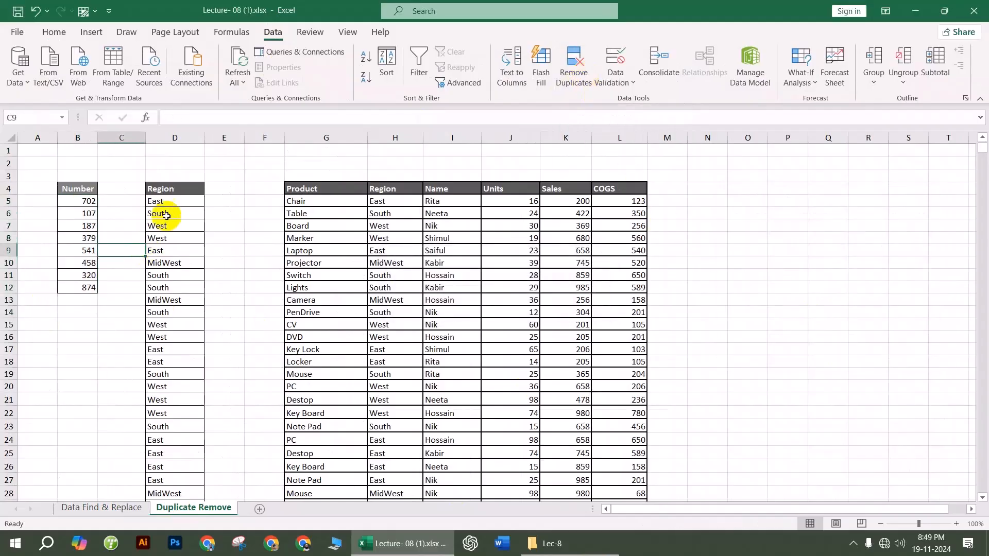
Step: Remove duplicates from the Region list in column D, leaving East, South, West and MidWest
{"action": "left_click_drag", "start_coordinate": [175, 203], "coordinate": [198, 473]}
{"action": "left_click", "coordinate": [572, 67]}
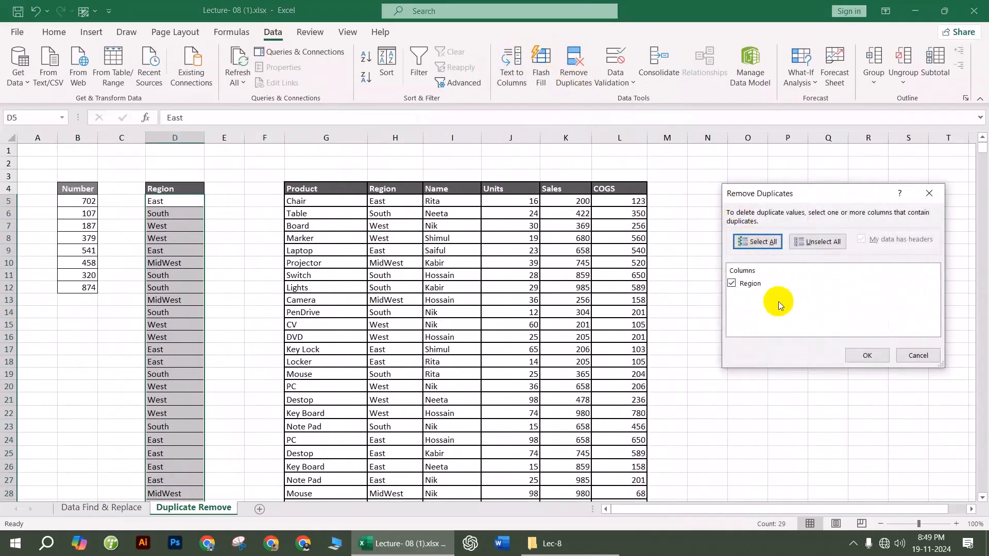
{"action": "left_click", "coordinate": [863, 356]}
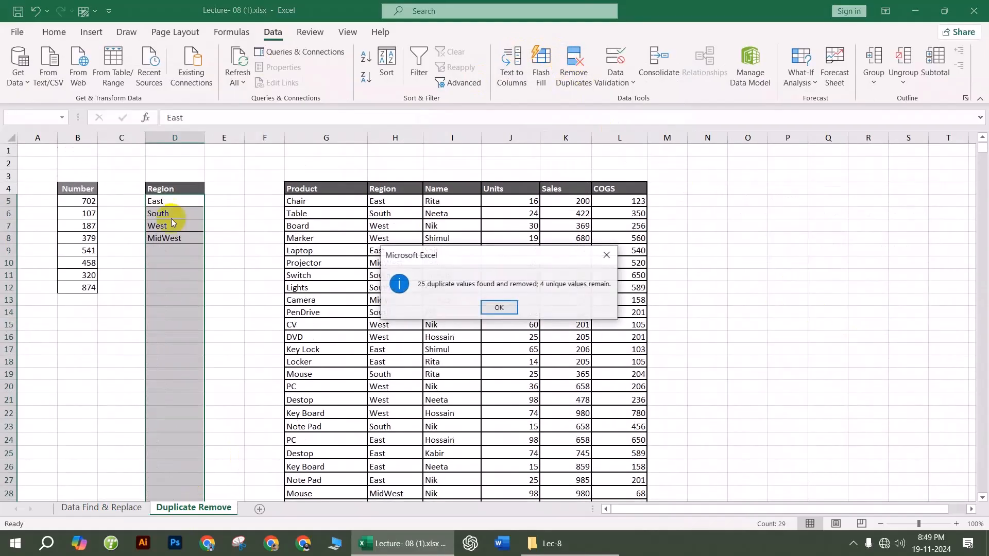
{"action": "left_click", "coordinate": [496, 307]}
{"action": "left_click", "coordinate": [438, 275]}
{"action": "scroll", "coordinate": [433, 216], "scroll_direction": "down", "scroll_amount": 2}
{"action": "scroll", "coordinate": [341, 216], "scroll_direction": "up", "scroll_amount": 2}
Step: Select the Product names G5:G33 and start Remove Duplicates on them
{"action": "left_click_drag", "start_coordinate": [329, 200], "coordinate": [339, 444]}
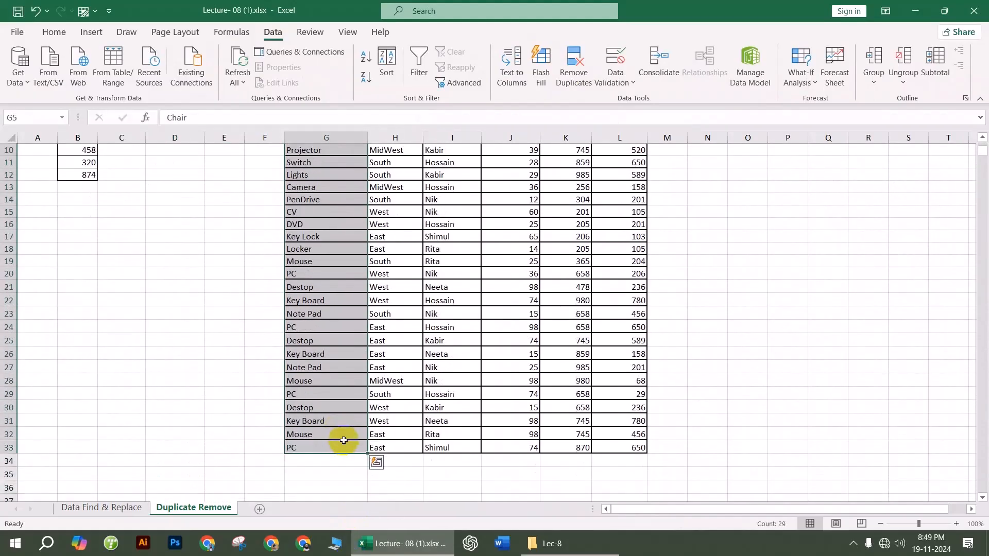
{"action": "scroll", "coordinate": [592, 363], "scroll_direction": "up", "scroll_amount": 3}
{"action": "left_click", "coordinate": [573, 69]}
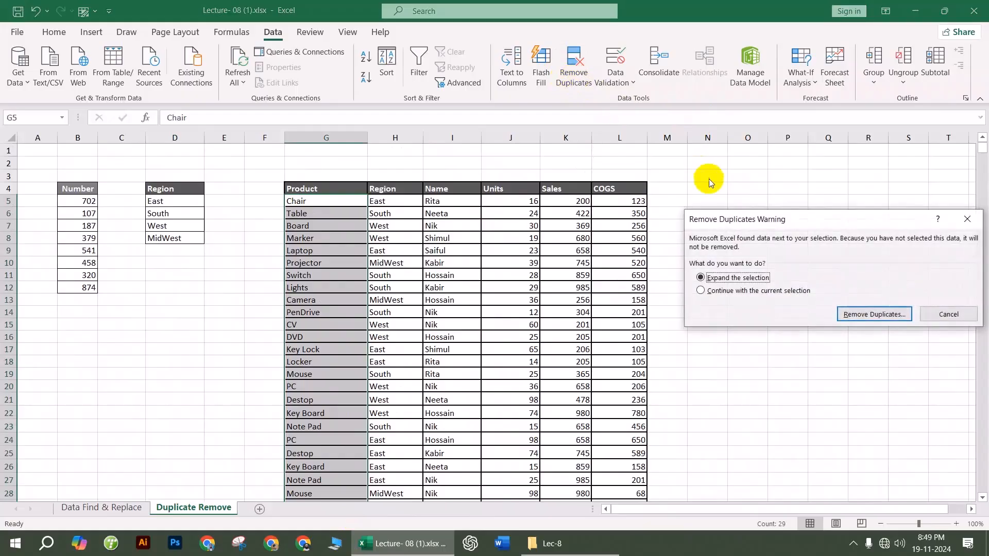
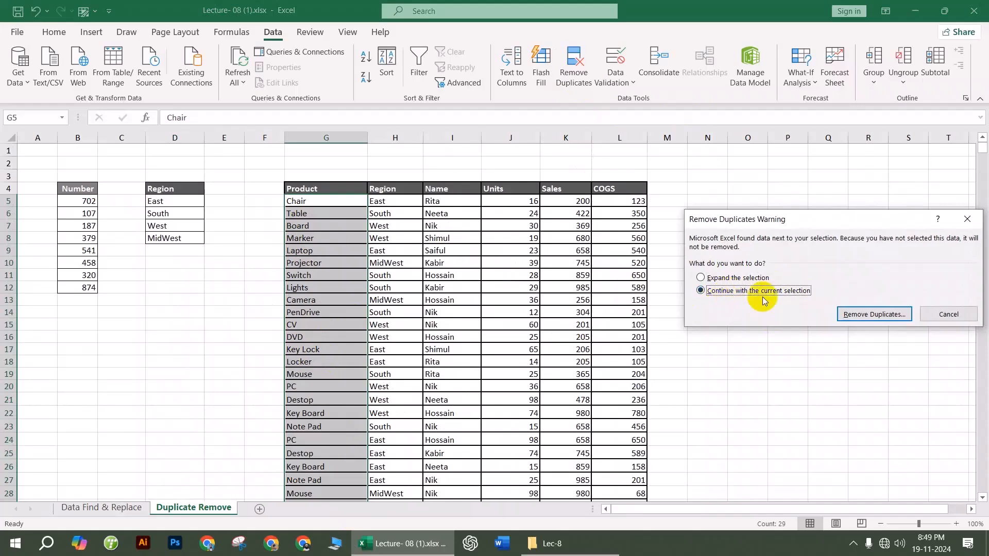
Step: Remove duplicates from the Product column alone, keeping the current selection
{"action": "left_click", "coordinate": [866, 316]}
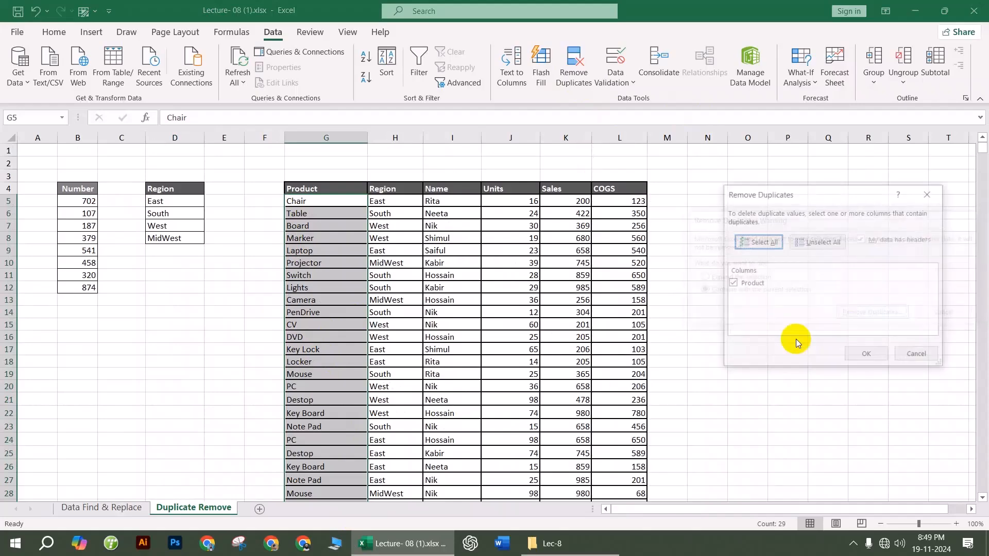
{"action": "left_click", "coordinate": [867, 356]}
{"action": "left_click", "coordinate": [497, 306]}
Step: Inspect the misaligned rows left behind, then undo to restore the full 29-row table
{"action": "left_click_drag", "start_coordinate": [335, 203], "coordinate": [328, 423]}
{"action": "left_click", "coordinate": [447, 416]}
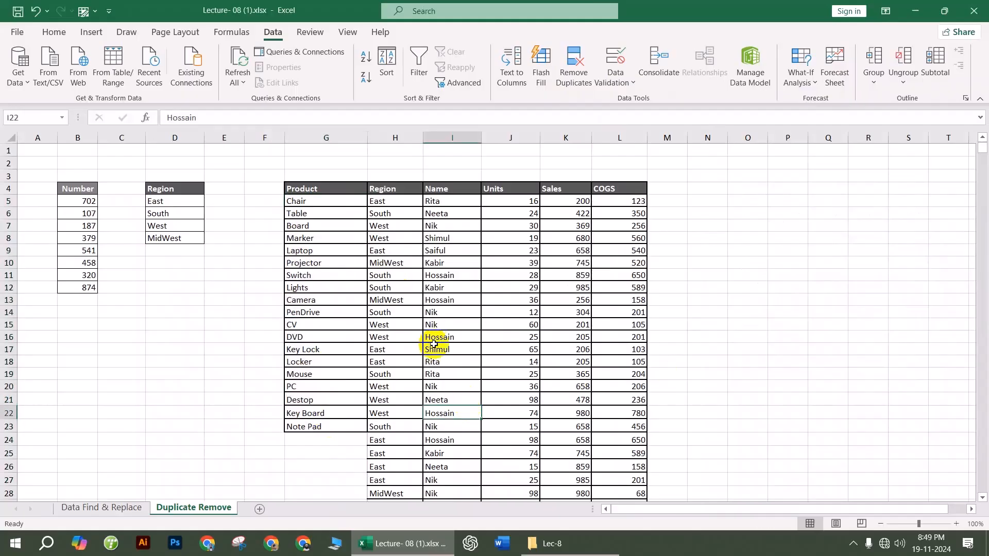
{"action": "left_click", "coordinate": [390, 360]}
{"action": "scroll", "coordinate": [361, 368], "scroll_direction": "down", "scroll_amount": 2}
{"action": "left_click_drag", "start_coordinate": [335, 360], "coordinate": [331, 489]}
{"action": "left_click_drag", "start_coordinate": [391, 364], "coordinate": [642, 488]}
{"action": "scroll", "coordinate": [595, 437], "scroll_direction": "up", "scroll_amount": 2}
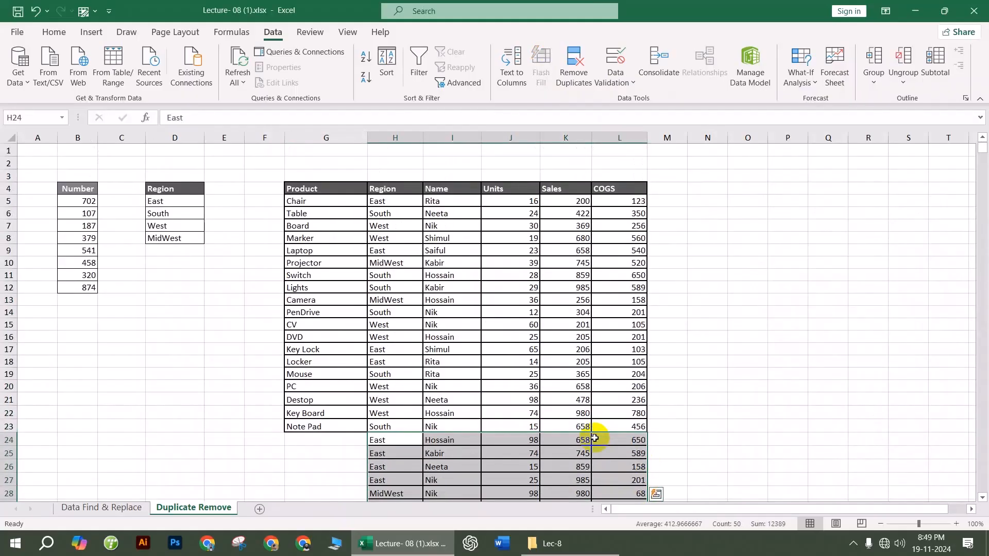
{"action": "key", "text": "ctrl+z"}
{"action": "key", "text": "ctrl+z"}
{"action": "key", "text": "ctrl+z"}
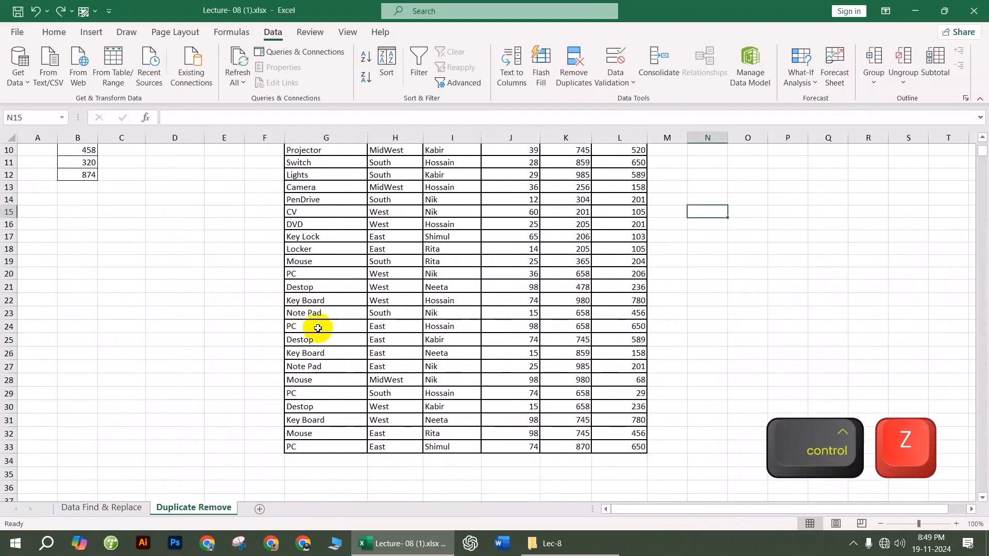
{"action": "left_click_drag", "start_coordinate": [320, 201], "coordinate": [342, 465]}
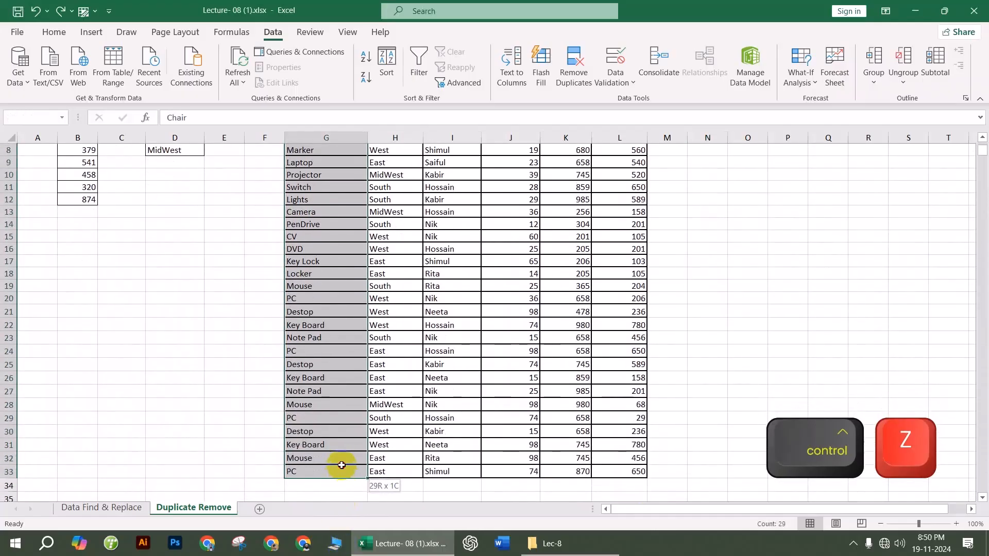
Step: Remove duplicates across the whole table comparing only Product, leaving 19 unique products
{"action": "left_click", "coordinate": [573, 64]}
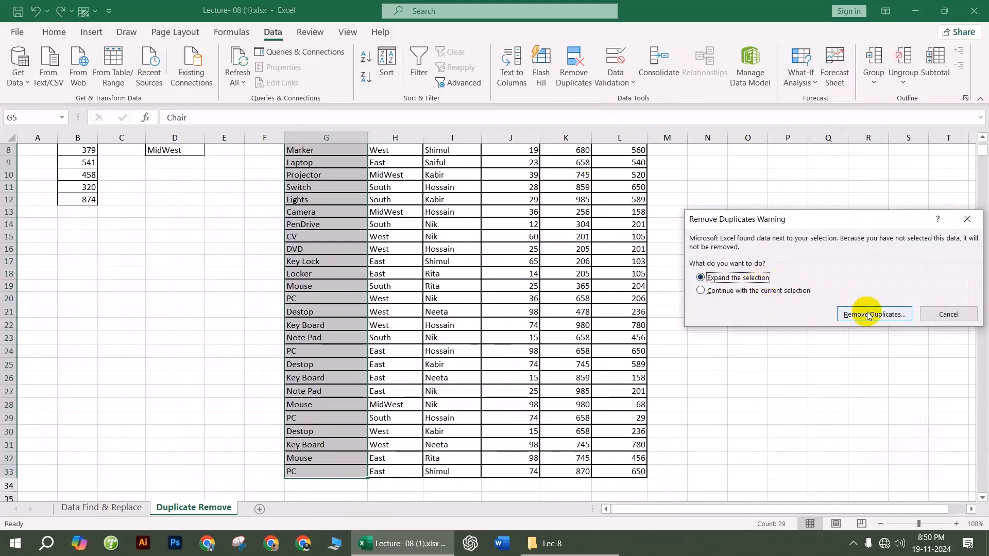
{"action": "left_click", "coordinate": [874, 315]}
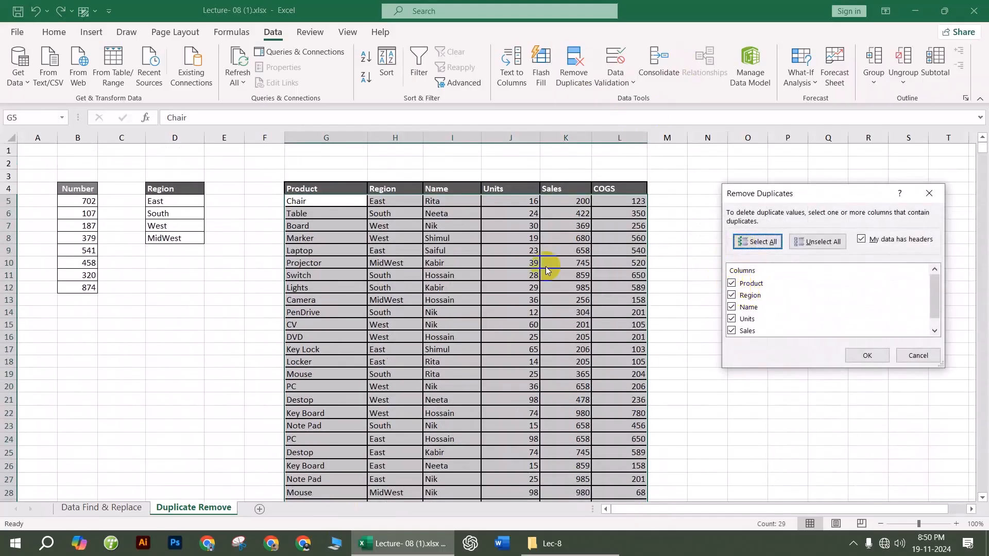
{"action": "left_click", "coordinate": [732, 295]}
{"action": "left_click", "coordinate": [731, 307]}
{"action": "left_click", "coordinate": [731, 319]}
{"action": "left_click", "coordinate": [732, 331]}
{"action": "scroll", "coordinate": [734, 329], "scroll_direction": "down", "scroll_amount": 1}
{"action": "left_click", "coordinate": [731, 331]}
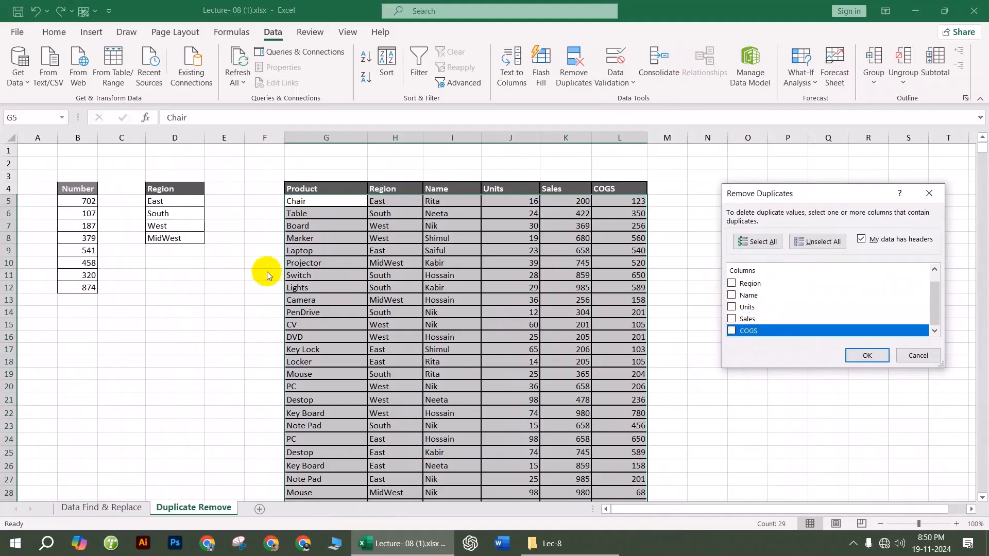
{"action": "left_click", "coordinate": [867, 355]}
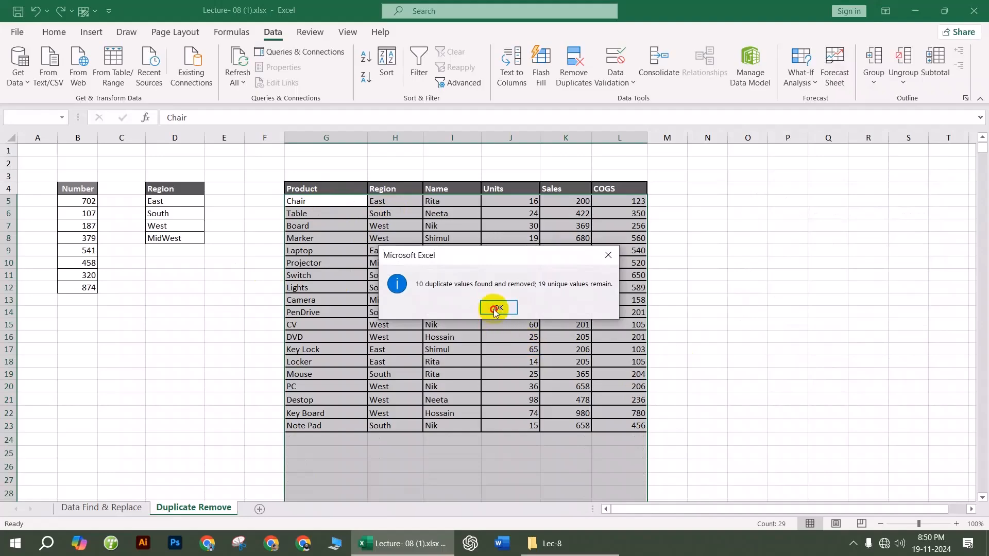
{"action": "left_click", "coordinate": [497, 308]}
Step: Check the remaining rows, then start closing the workbook but cancel
{"action": "scroll", "coordinate": [503, 415], "scroll_direction": "down", "scroll_amount": 3}
{"action": "left_click_drag", "start_coordinate": [323, 330], "coordinate": [702, 419]}
{"action": "left_click", "coordinate": [527, 407]}
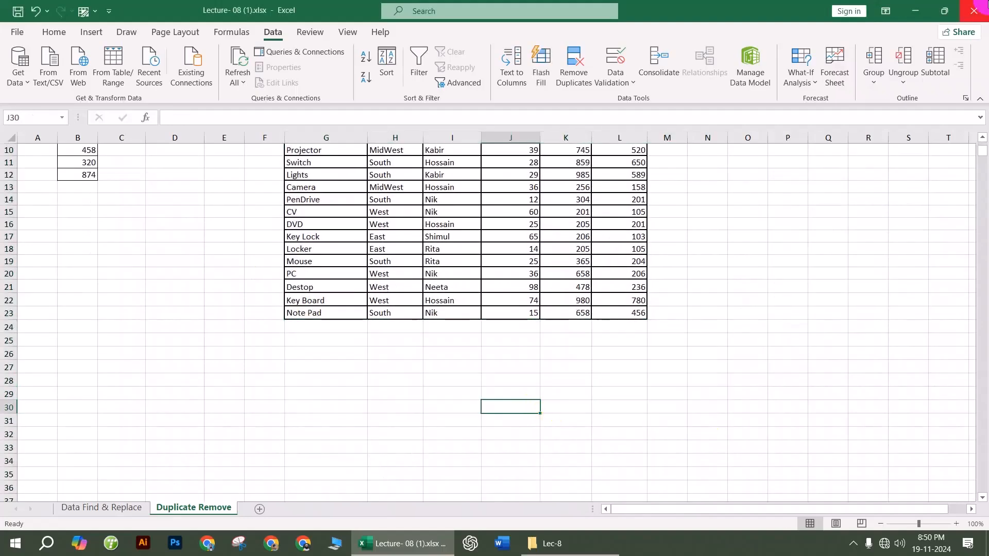
{"action": "left_click", "coordinate": [973, 10]}
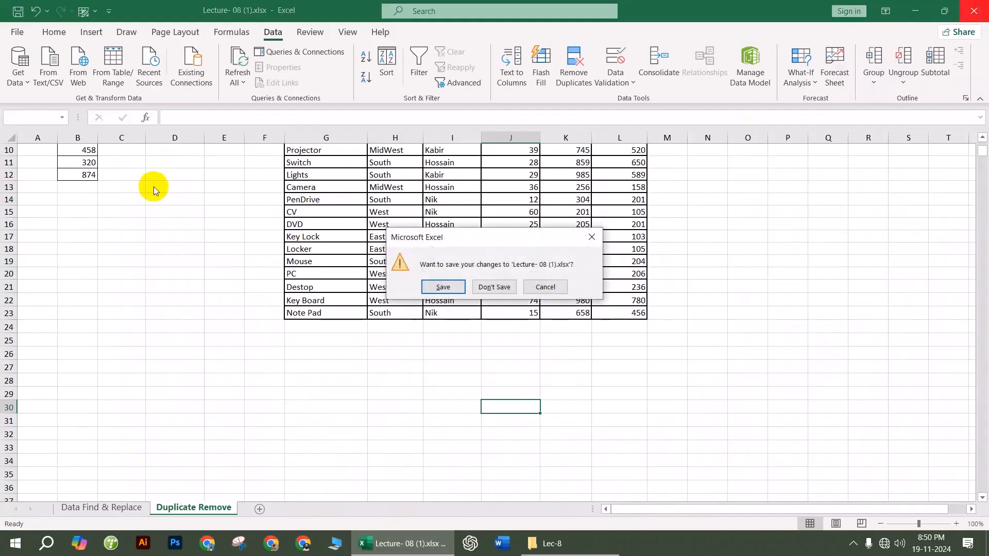
{"action": "left_click", "coordinate": [591, 237]}
{"action": "left_click", "coordinate": [747, 285]}
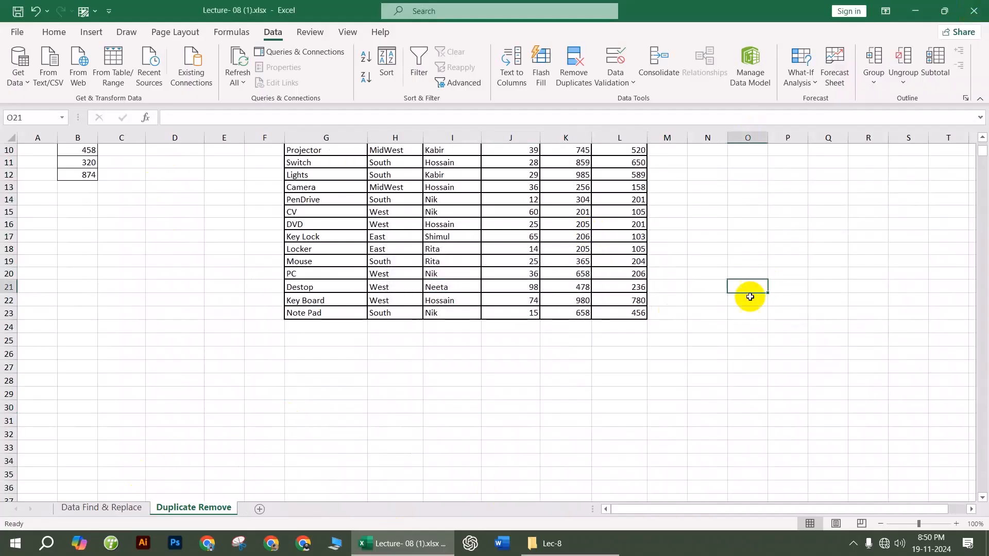
{"action": "scroll", "coordinate": [605, 365], "scroll_direction": "up", "scroll_amount": 3}
Step: Delete columns A–F holding the Number and Region lists
{"action": "left_click_drag", "start_coordinate": [37, 137], "coordinate": [261, 139]}
{"action": "right_click", "coordinate": [265, 137]}
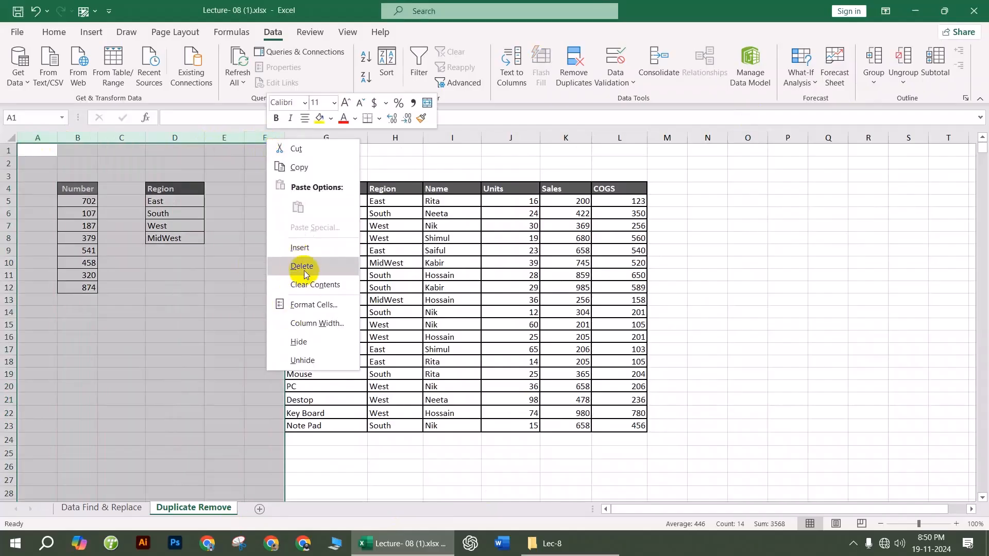
{"action": "left_click", "coordinate": [275, 262]}
Step: Give the product table's six columns A–F one common, wider width
{"action": "left_click_drag", "start_coordinate": [762, 316], "coordinate": [721, 317]}
{"action": "left_click_drag", "start_coordinate": [77, 137], "coordinate": [587, 147]}
{"action": "left_click_drag", "start_coordinate": [806, 135], "coordinate": [668, 138]}
{"action": "left_click", "coordinate": [839, 238]}
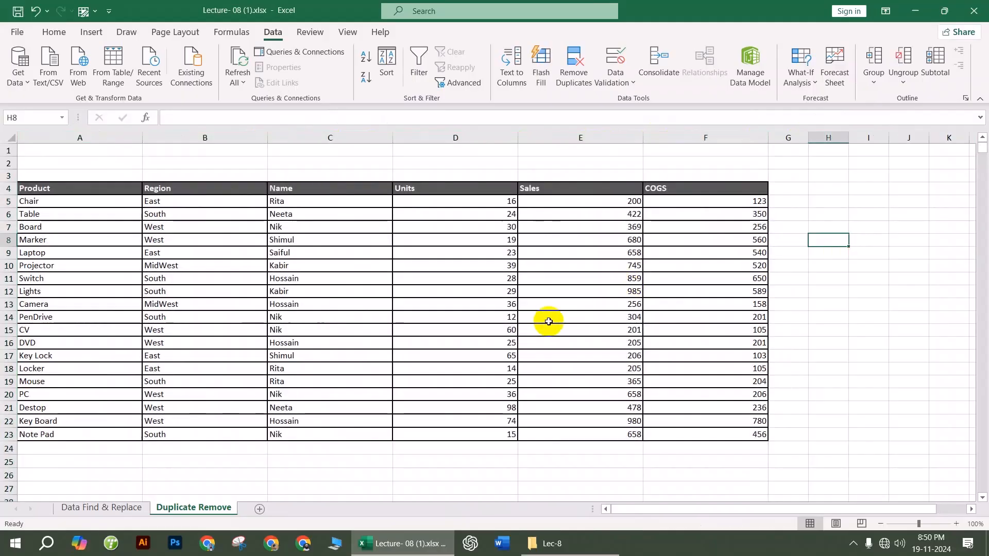
Step: Check the print preview, then switch the sheet to Page Layout view
{"action": "key", "text": "ctrl+p"}
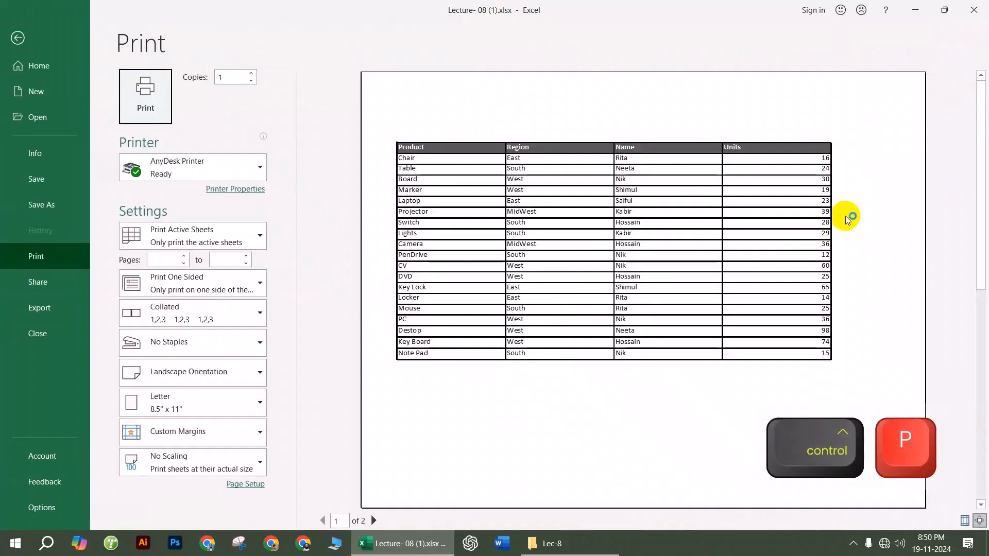
{"action": "left_click", "coordinate": [45, 43]}
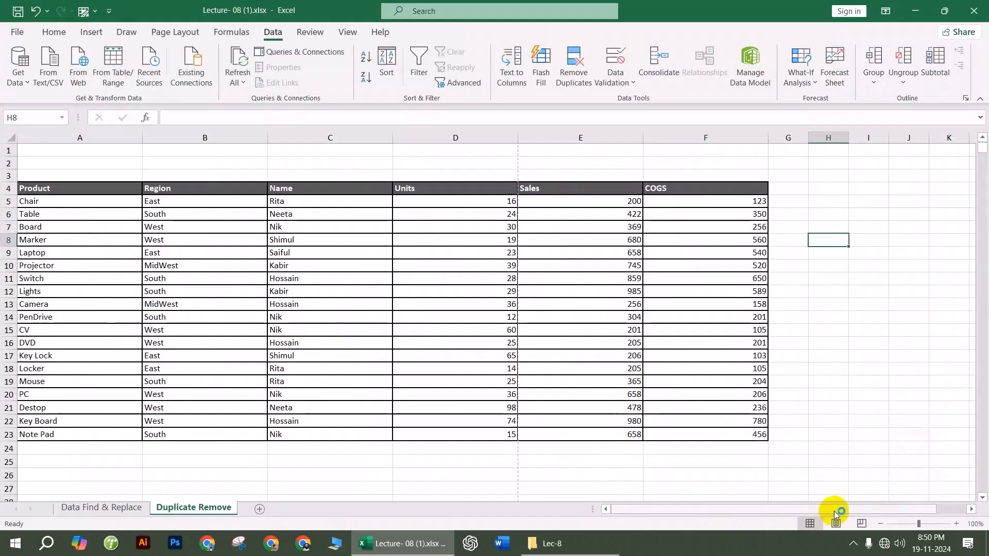
{"action": "left_click", "coordinate": [834, 522]}
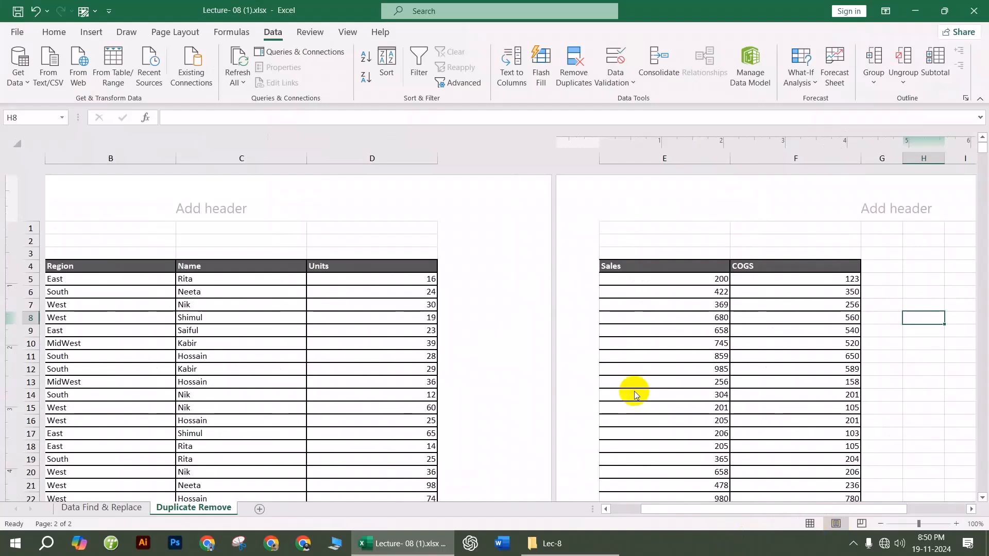
{"action": "mouse_move", "coordinate": [678, 513]}
{"action": "left_mouse_down"}
{"action": "mouse_move", "coordinate": [624, 506]}
{"action": "mouse_move", "coordinate": [659, 508]}
{"action": "left_mouse_up"}
Step: Narrow columns Product, Region, Name, Units and Sales so they fit page one
{"action": "left_click_drag", "start_coordinate": [224, 157], "coordinate": [190, 156]}
{"action": "left_click_drag", "start_coordinate": [318, 158], "coordinate": [305, 158]}
{"action": "left_click_drag", "start_coordinate": [437, 158], "coordinate": [406, 158]}
{"action": "left_click", "coordinate": [527, 153]}
{"action": "left_click_drag", "start_coordinate": [534, 156], "coordinate": [504, 156]}
{"action": "left_click", "coordinate": [620, 292]}
{"action": "left_click_drag", "start_coordinate": [635, 158], "coordinate": [577, 158]}
{"action": "left_click_drag", "start_coordinate": [898, 156], "coordinate": [871, 156]}
{"action": "left_click_drag", "start_coordinate": [667, 159], "coordinate": [741, 164]}
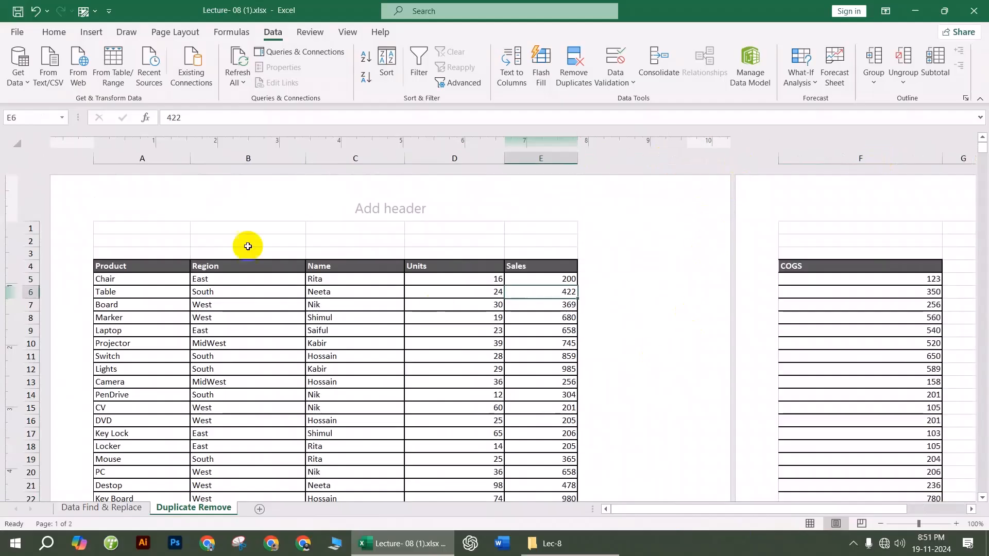
{"action": "scroll", "coordinate": [262, 353], "scroll_direction": "down", "scroll_amount": 5}
{"action": "scroll", "coordinate": [262, 353], "scroll_direction": "up", "scroll_amount": 5}
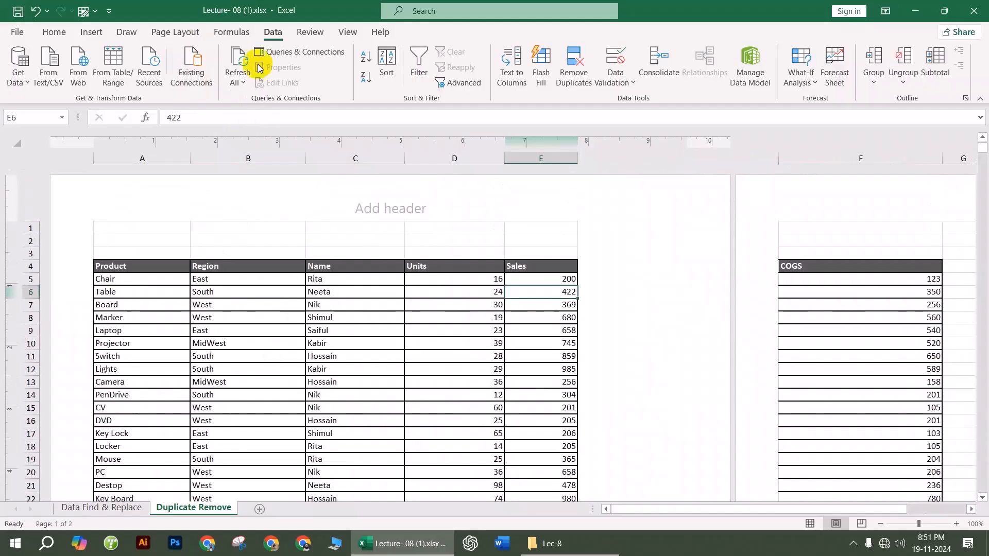
Step: Set the paper size to A4 with landscape orientation
{"action": "left_click", "coordinate": [182, 39]}
{"action": "left_click", "coordinate": [181, 76]}
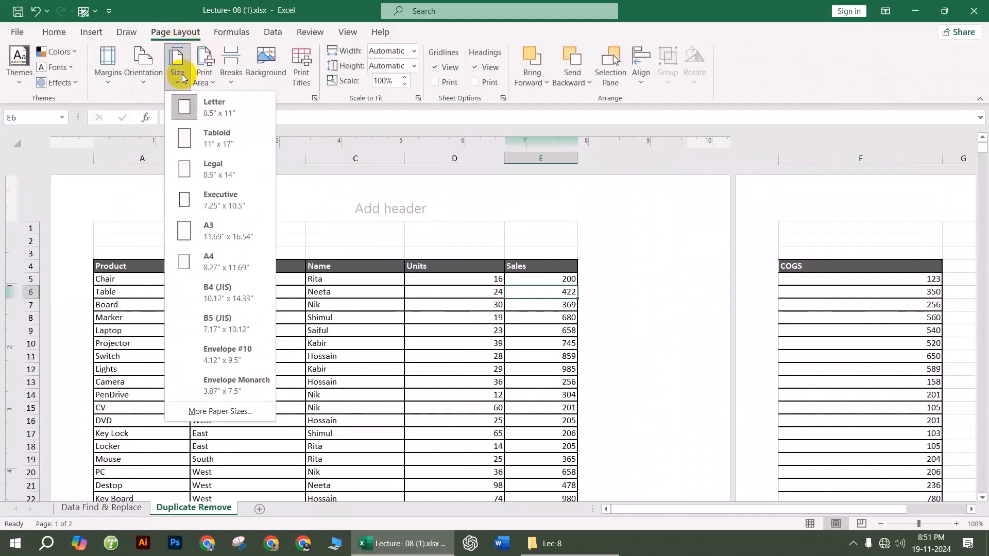
{"action": "left_click", "coordinate": [216, 257]}
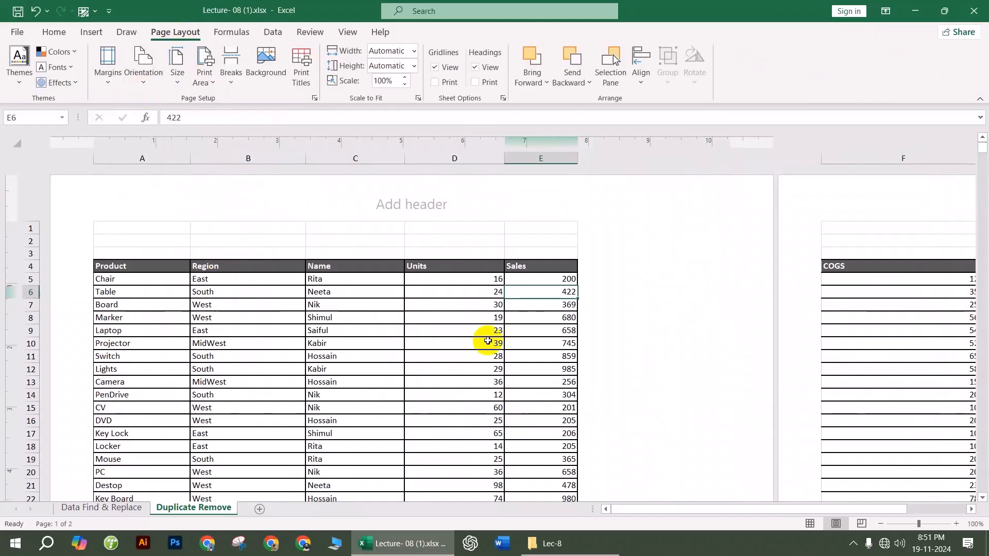
{"action": "left_click", "coordinate": [145, 71]}
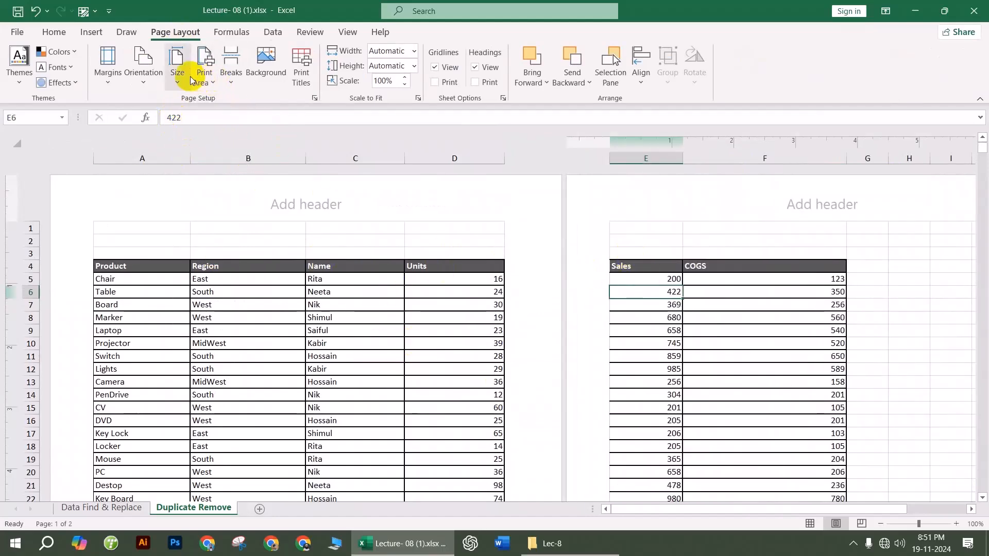
{"action": "left_click", "coordinate": [140, 72]}
{"action": "left_click", "coordinate": [175, 136]}
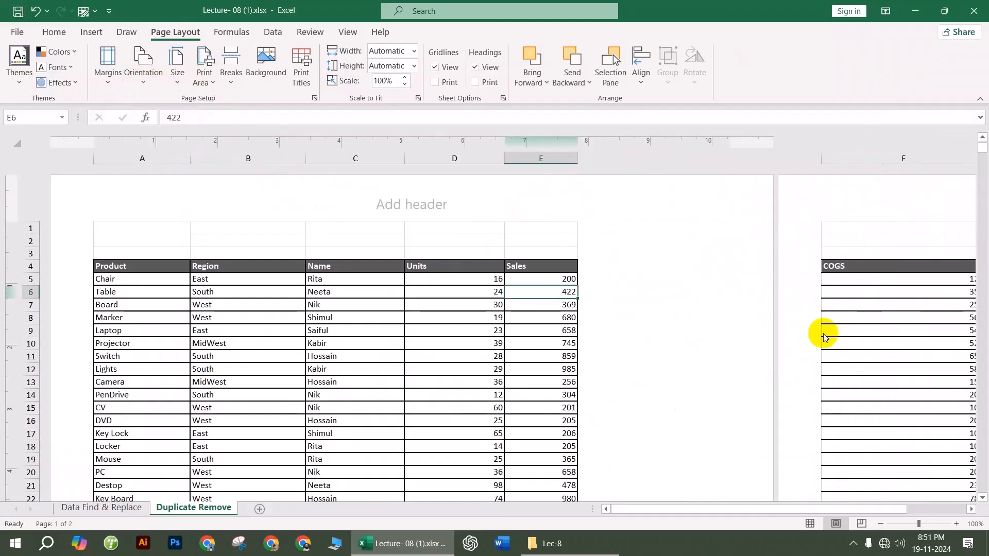
Step: Narrow the COGS column so the whole table fits on one page, checking the preview
{"action": "left_click_drag", "start_coordinate": [810, 511], "coordinate": [840, 510]}
{"action": "left_click_drag", "start_coordinate": [843, 158], "coordinate": [781, 157]}
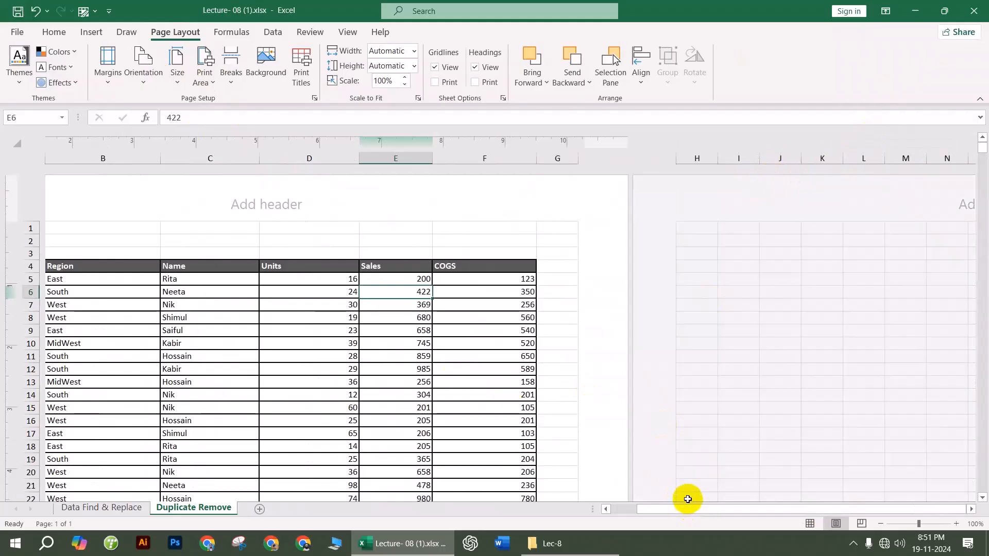
{"action": "left_click_drag", "start_coordinate": [689, 507], "coordinate": [644, 509]}
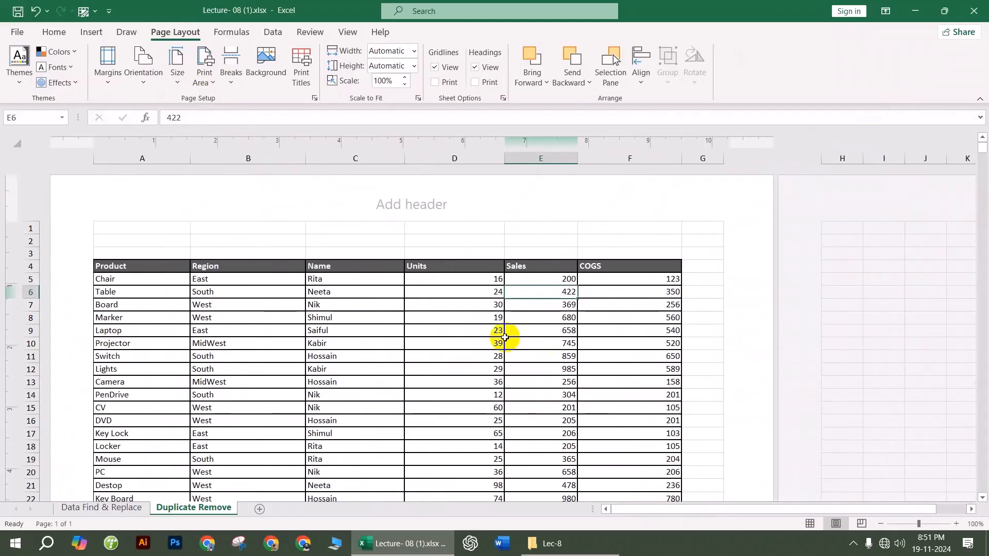
{"action": "key", "text": "ctrl+p"}
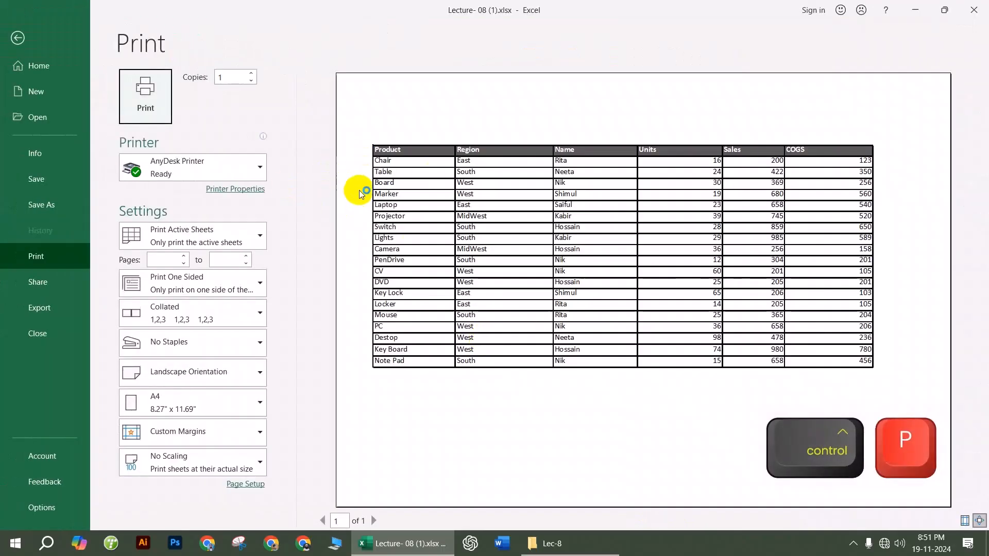
{"action": "key", "text": "Escape"}
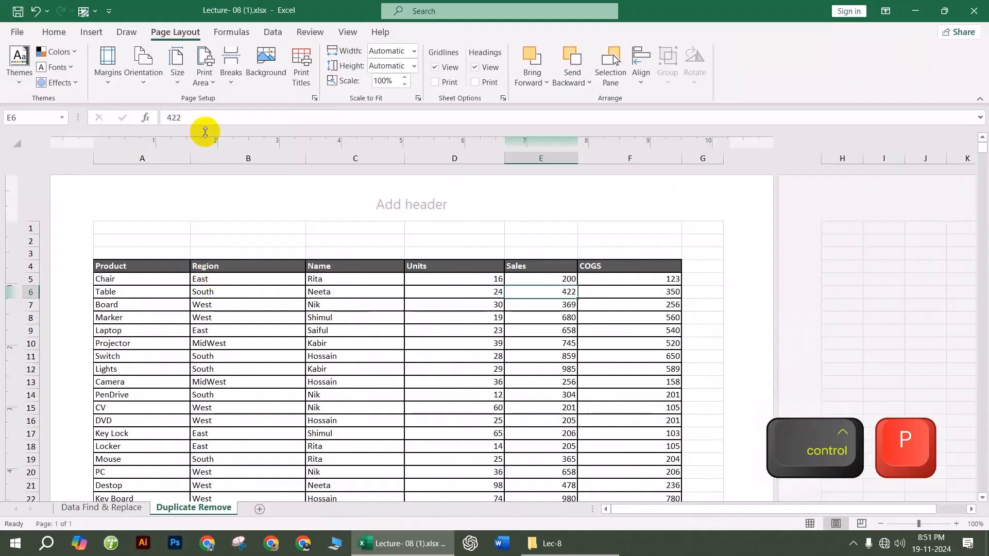
{"action": "left_click", "coordinate": [107, 79]}
Step: Tick Center on page Horizontally in Custom Margins and confirm it in the print preview
{"action": "left_click", "coordinate": [143, 375]}
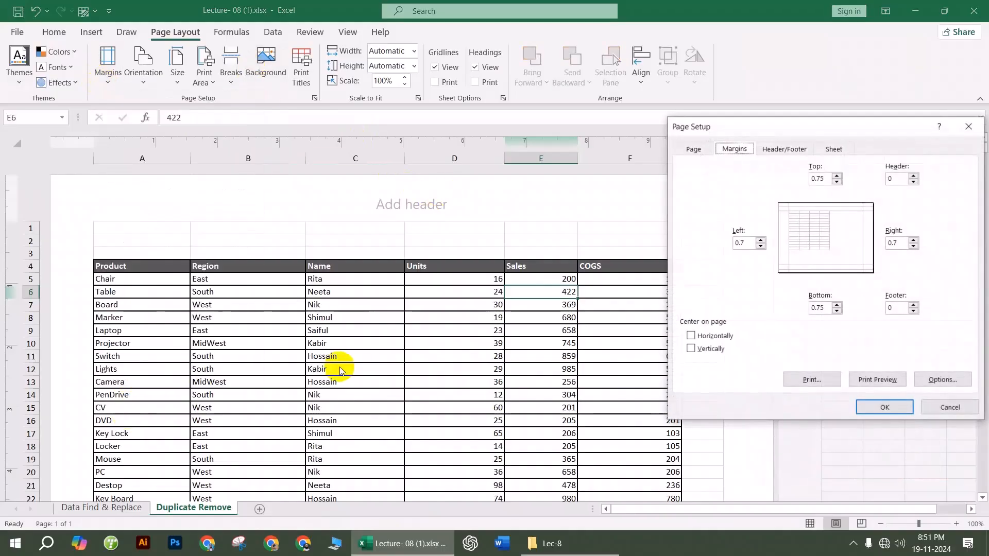
{"action": "left_click_drag", "start_coordinate": [843, 128], "coordinate": [610, 87]}
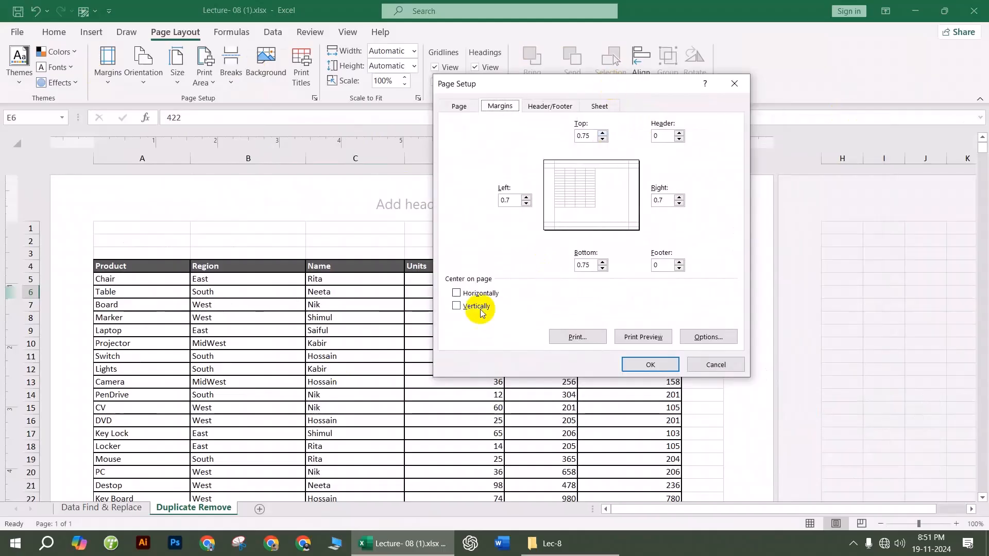
{"action": "left_click", "coordinate": [455, 295]}
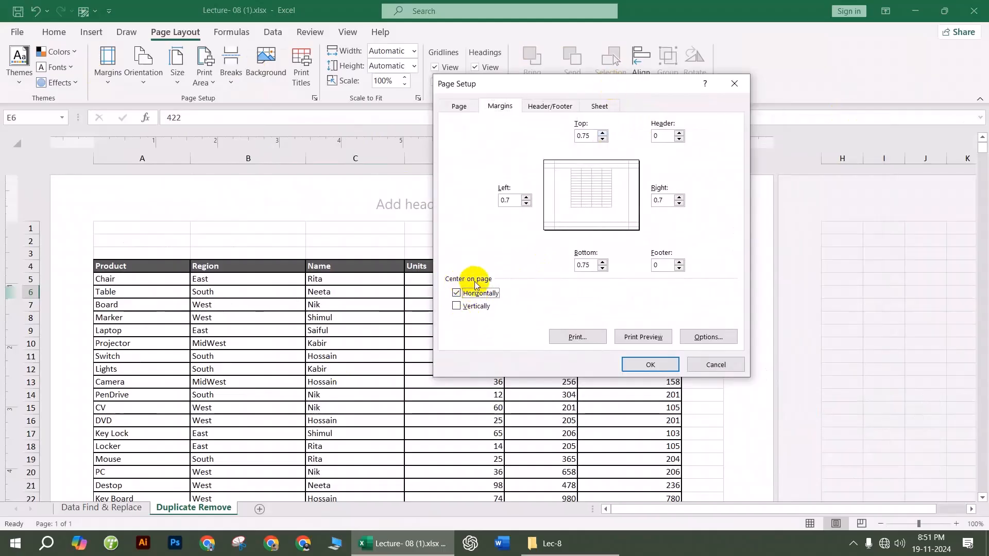
{"action": "left_click", "coordinate": [657, 366]}
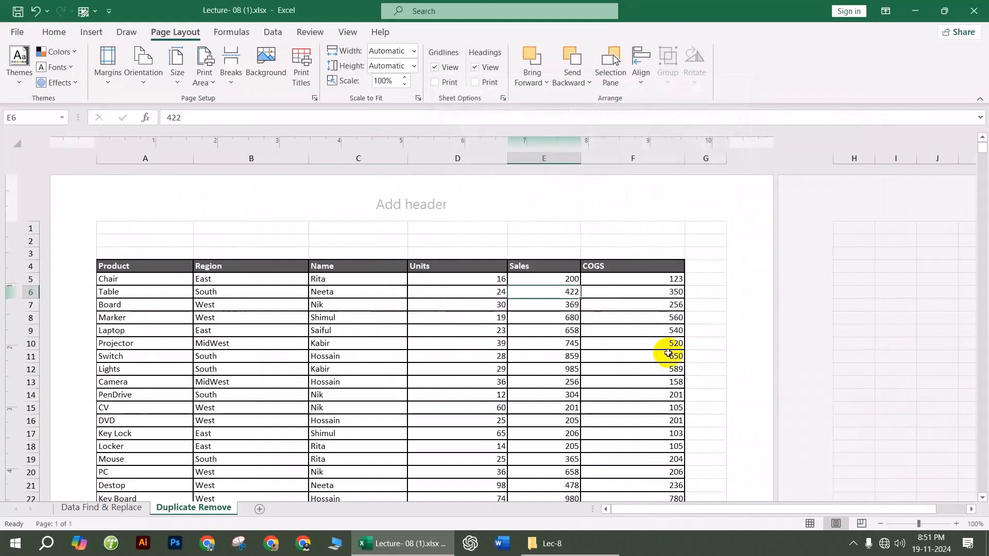
{"action": "key", "text": "ctrl+p"}
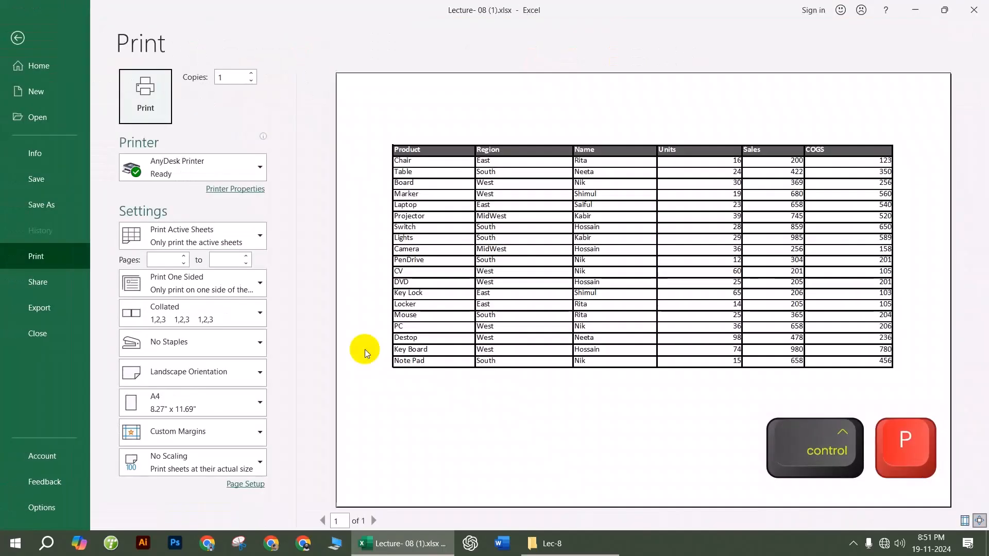
{"action": "left_click", "coordinate": [21, 39]}
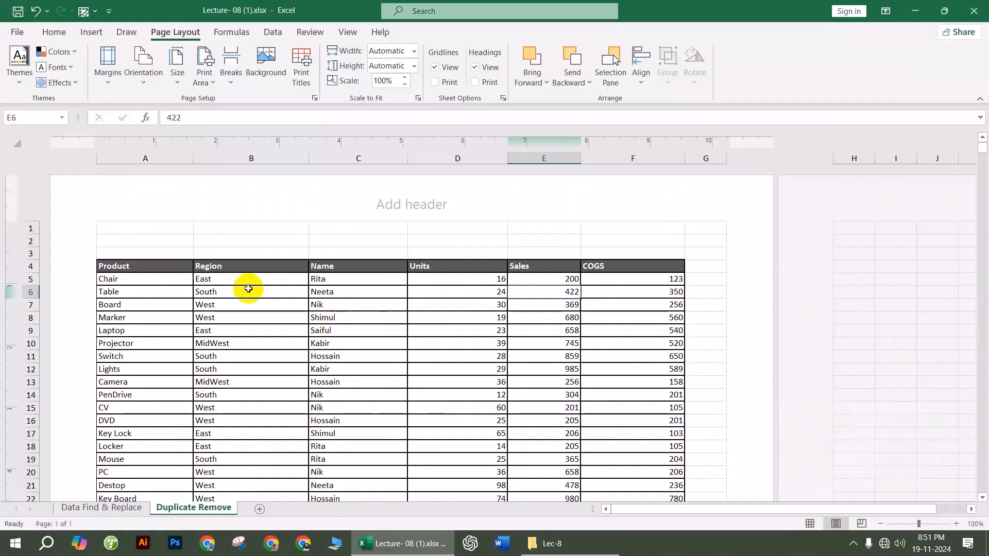
Step: Fill the Note Pad row down to row 94 and preview the resulting four-page printout
{"action": "scroll", "coordinate": [278, 362], "scroll_direction": "down", "scroll_amount": 6}
{"action": "left_click_drag", "start_coordinate": [132, 267], "coordinate": [685, 524]}
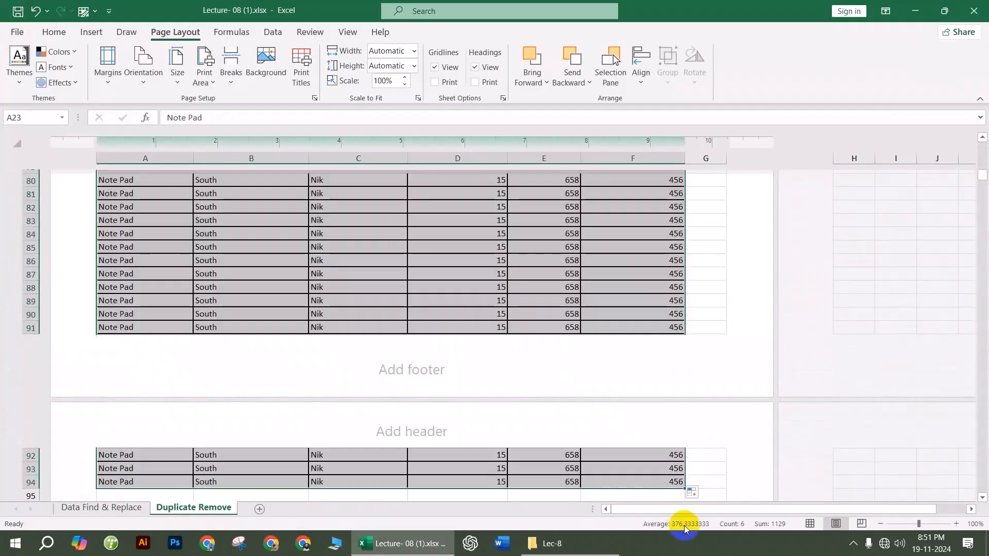
{"action": "scroll", "coordinate": [503, 325], "scroll_direction": "up", "scroll_amount": 20}
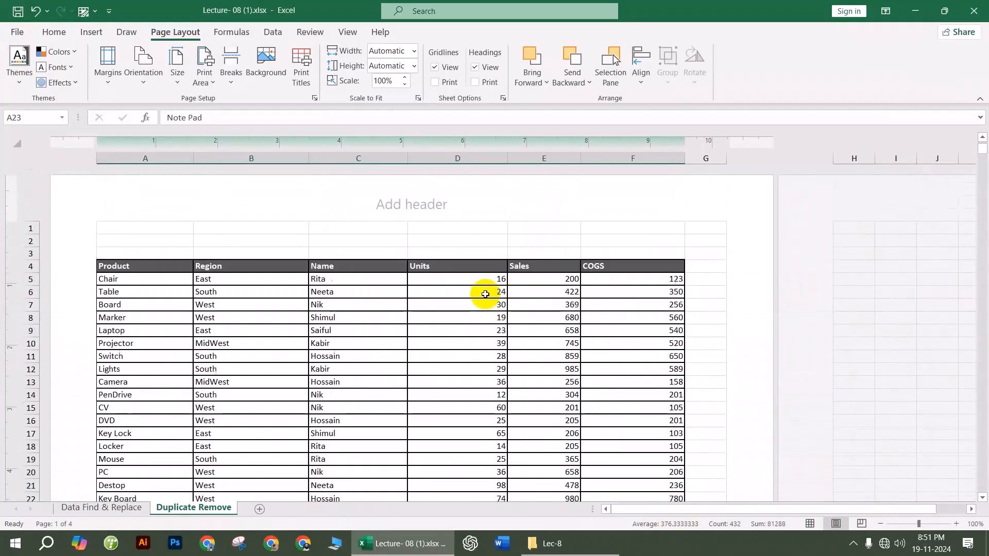
{"action": "left_click", "coordinate": [435, 320]}
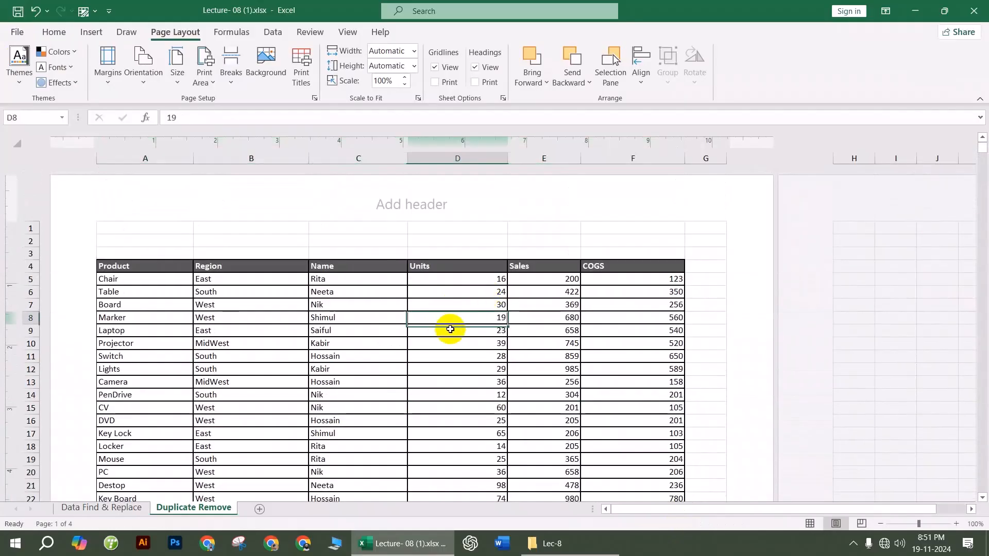
{"action": "key", "text": "ctrl+p"}
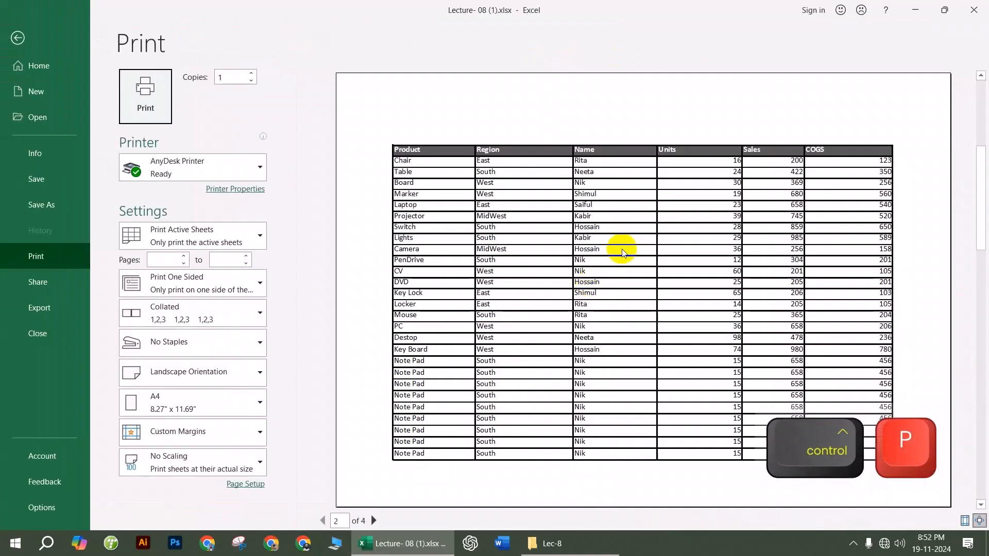
{"action": "scroll", "coordinate": [621, 250], "scroll_direction": "down", "scroll_amount": 3}
{"action": "scroll", "coordinate": [621, 251], "scroll_direction": "up", "scroll_amount": 2}
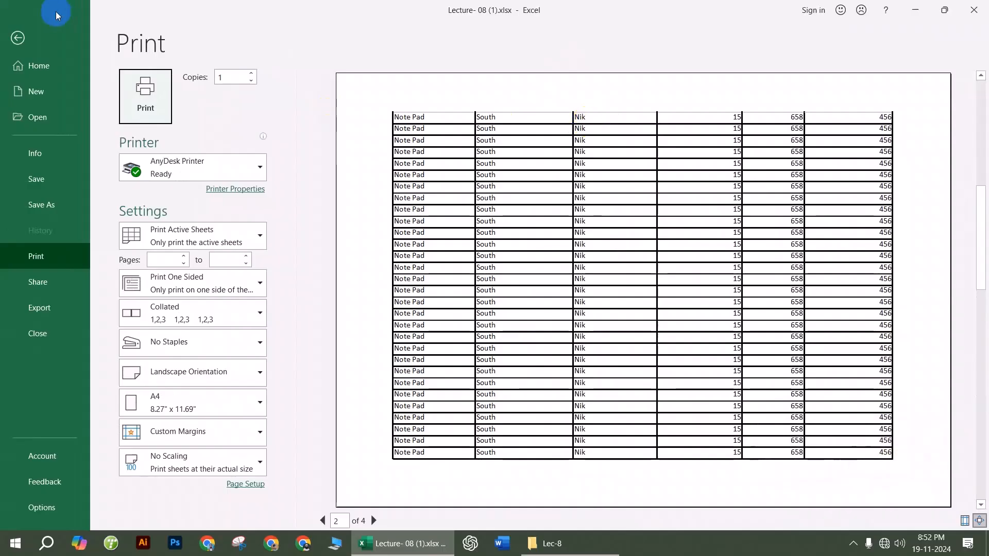
{"action": "left_click", "coordinate": [18, 37]}
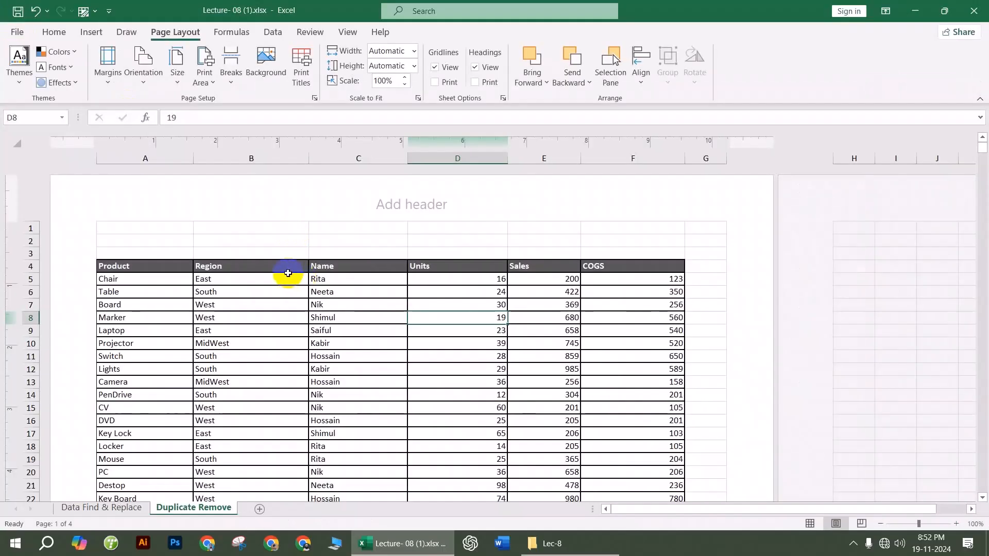
Step: Set Print Titles so row $4:$4 repeats at the top of each page
{"action": "left_click_drag", "start_coordinate": [137, 265], "coordinate": [461, 282]}
{"action": "left_click", "coordinate": [469, 358]}
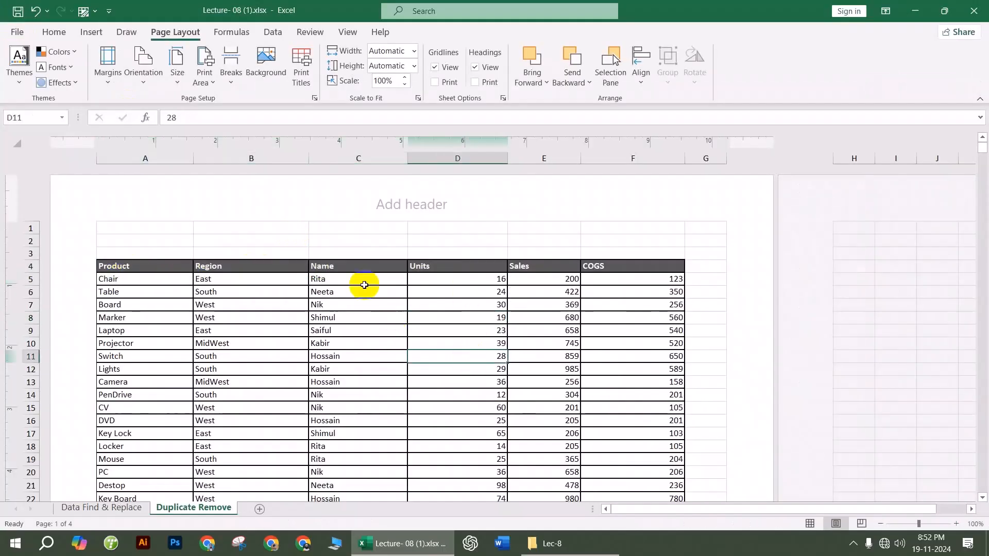
{"action": "left_click", "coordinate": [301, 77]}
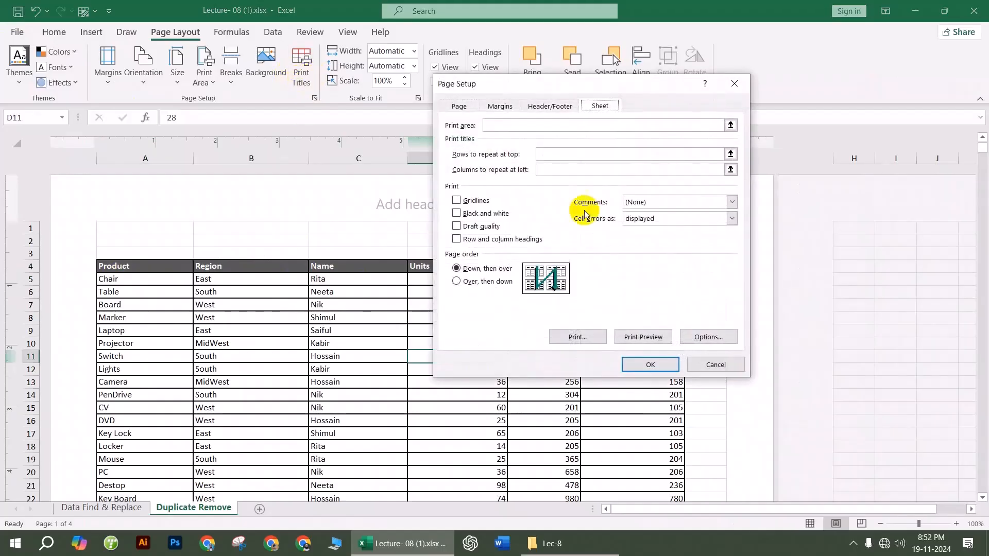
{"action": "left_click", "coordinate": [548, 153]}
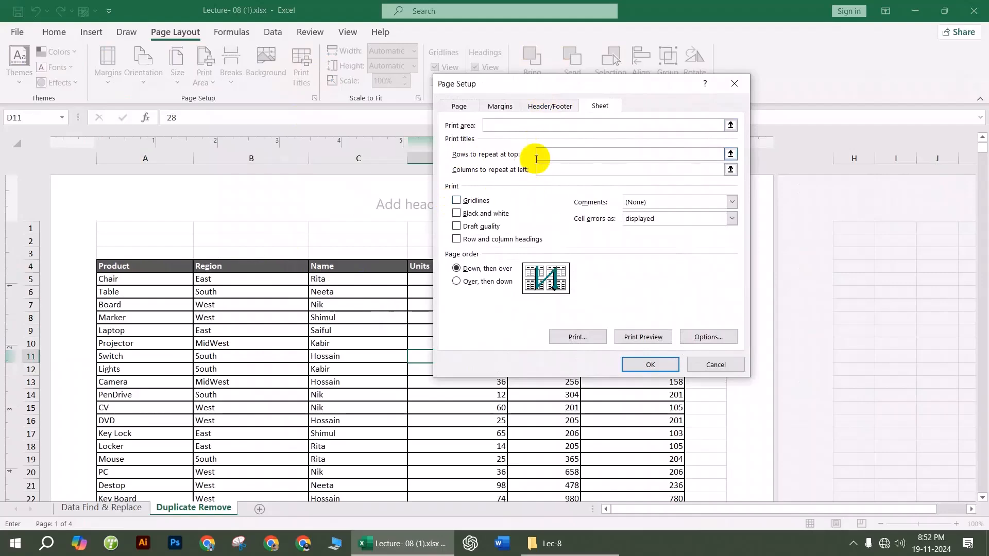
{"action": "left_click", "coordinate": [145, 264]}
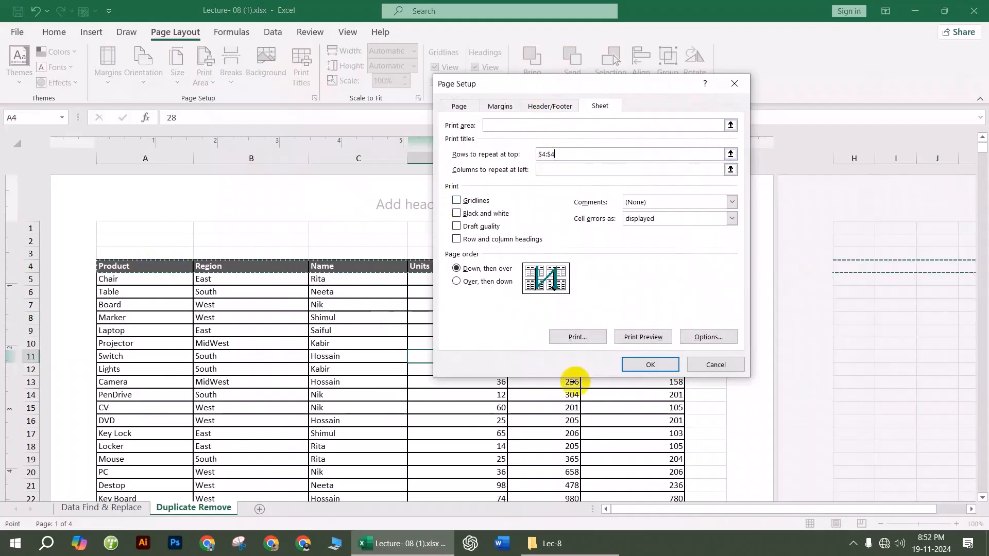
{"action": "left_click", "coordinate": [650, 364]}
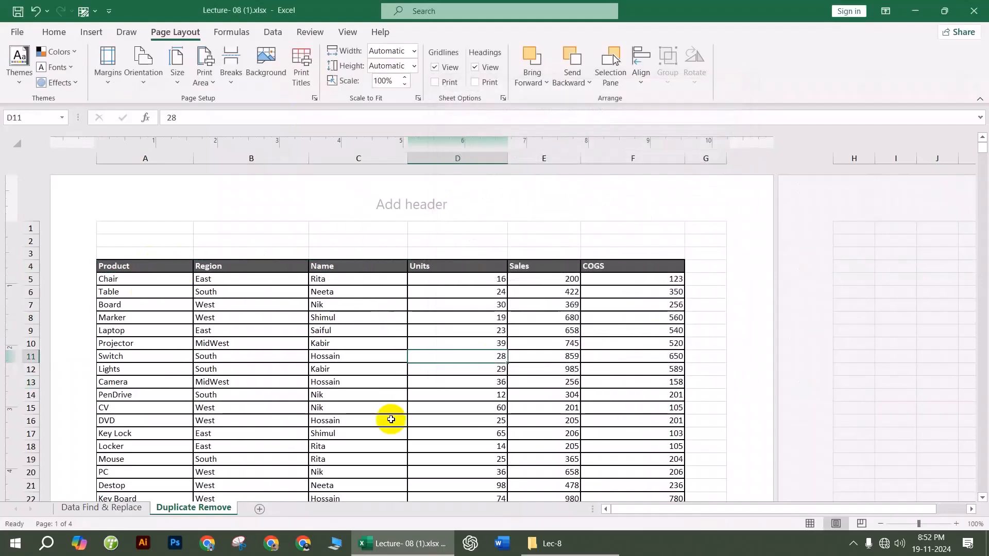
{"action": "left_click", "coordinate": [382, 395]}
Step: Preview the four printed pages to confirm the header row repeats on each
{"action": "scroll", "coordinate": [385, 398], "scroll_direction": "down", "scroll_amount": 10}
{"action": "scroll", "coordinate": [385, 398], "scroll_direction": "down", "scroll_amount": 3}
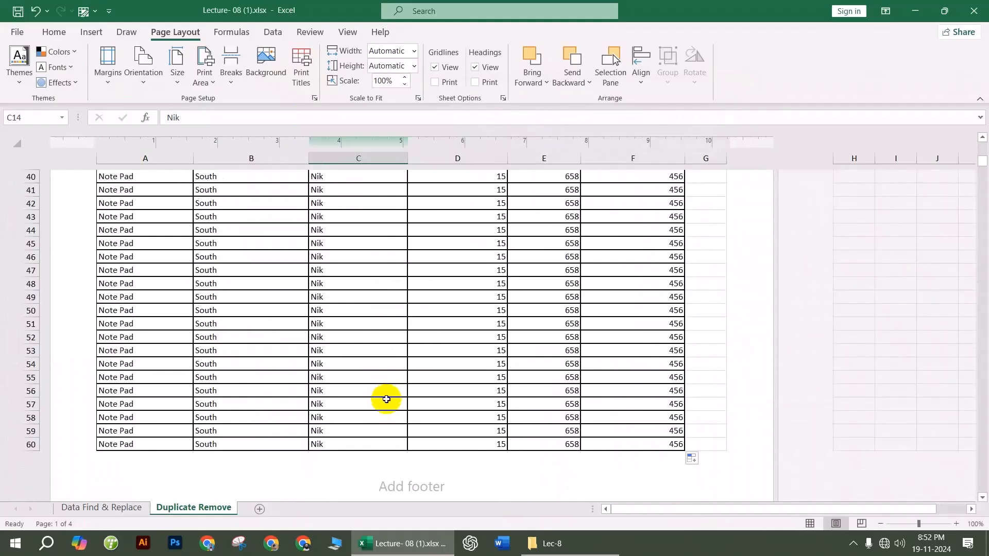
{"action": "key", "text": "ctrl+p"}
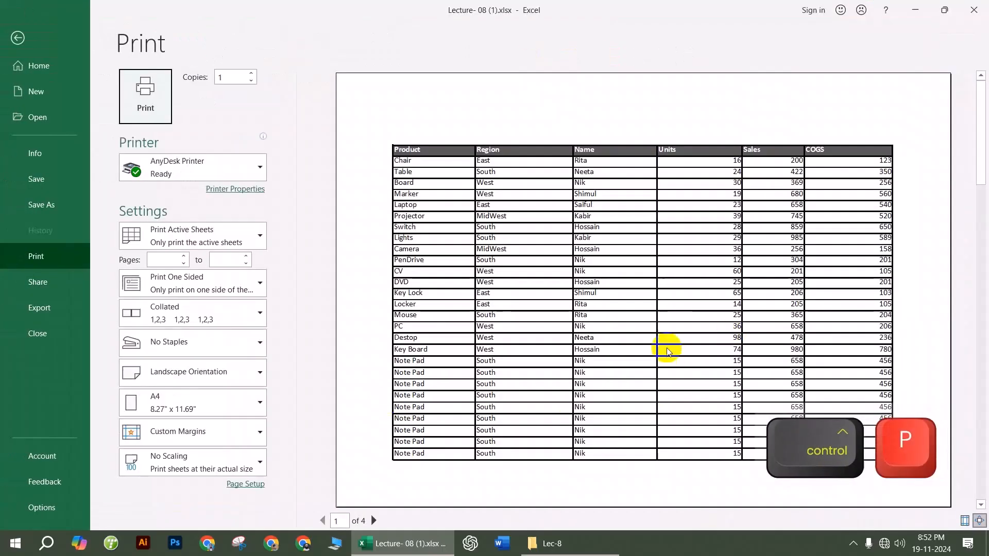
{"action": "scroll", "coordinate": [664, 342], "scroll_direction": "up", "scroll_amount": 3}
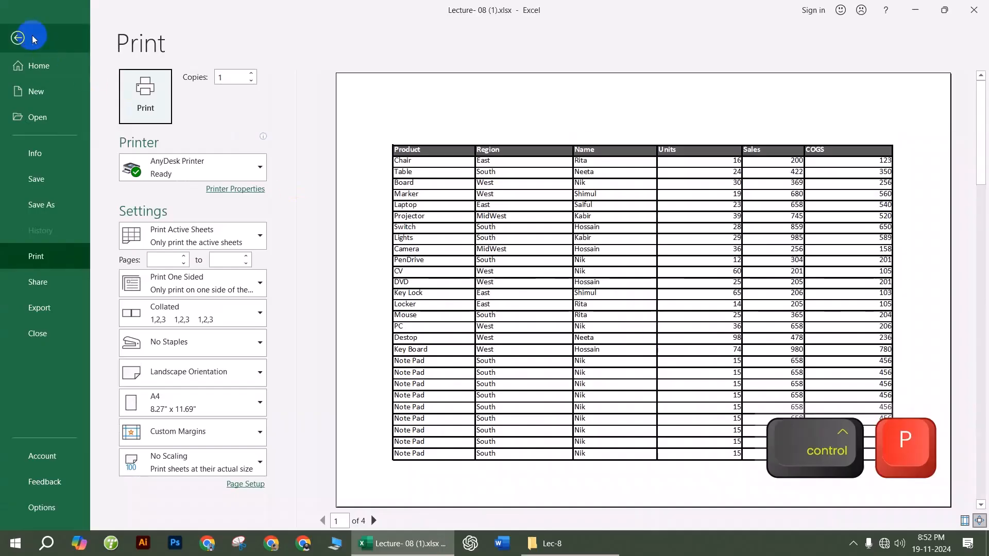
{"action": "left_click", "coordinate": [17, 38]}
{"action": "scroll", "coordinate": [397, 320], "scroll_direction": "up", "scroll_amount": 10}
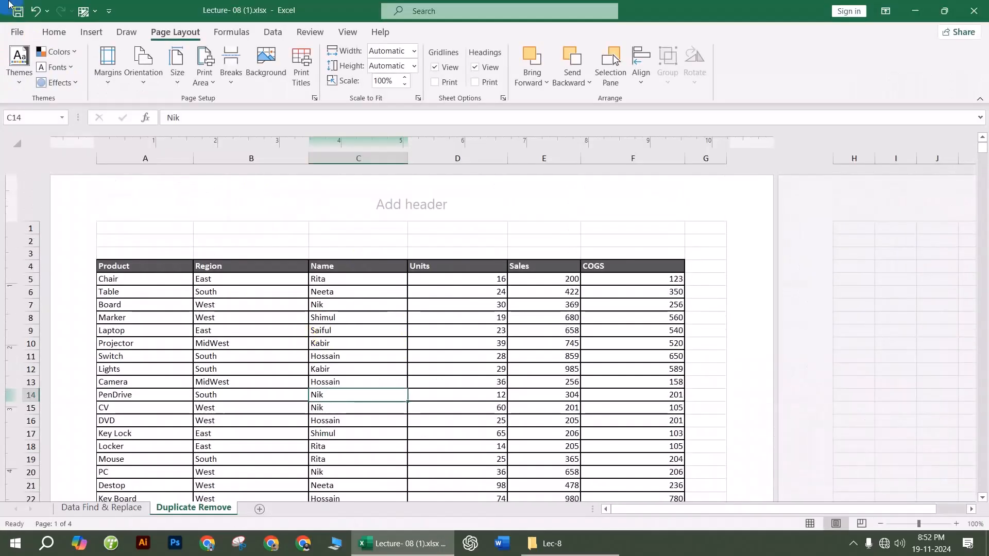
Step: Save the workbook as PDF 'Lecture- 08 (1).pdf' on the Desktop and maximise the viewer
{"action": "left_click", "coordinate": [15, 32]}
{"action": "left_click", "coordinate": [52, 209]}
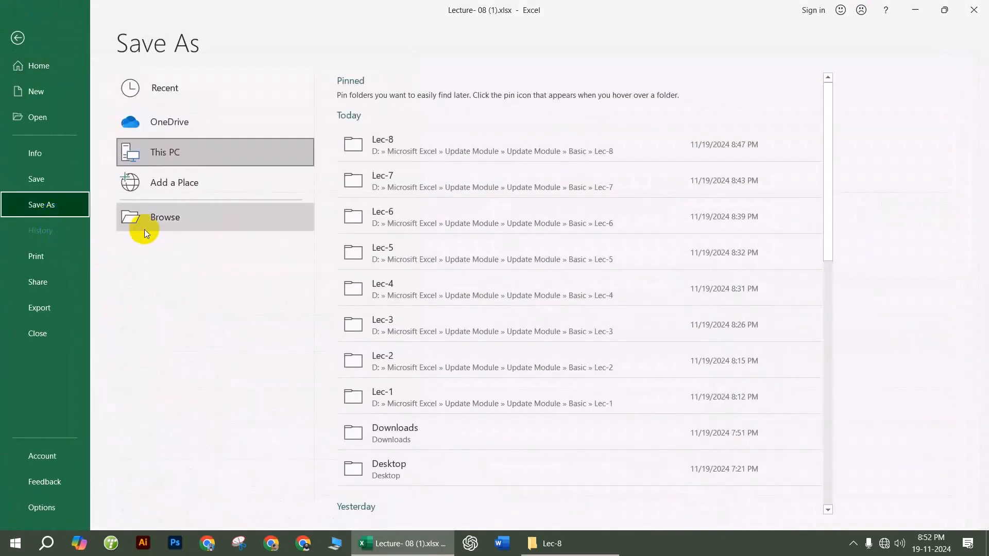
{"action": "left_click", "coordinate": [131, 274]}
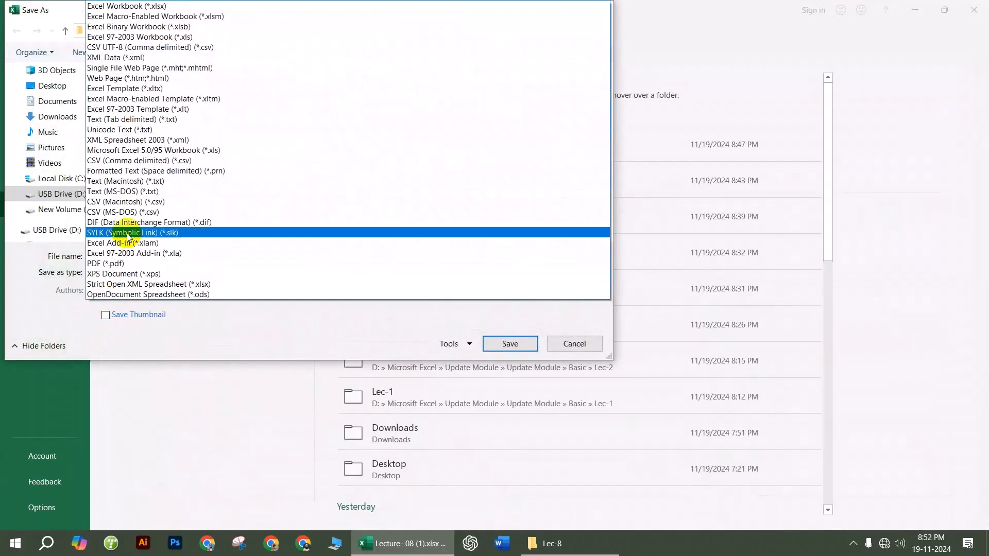
{"action": "left_click", "coordinate": [110, 262]}
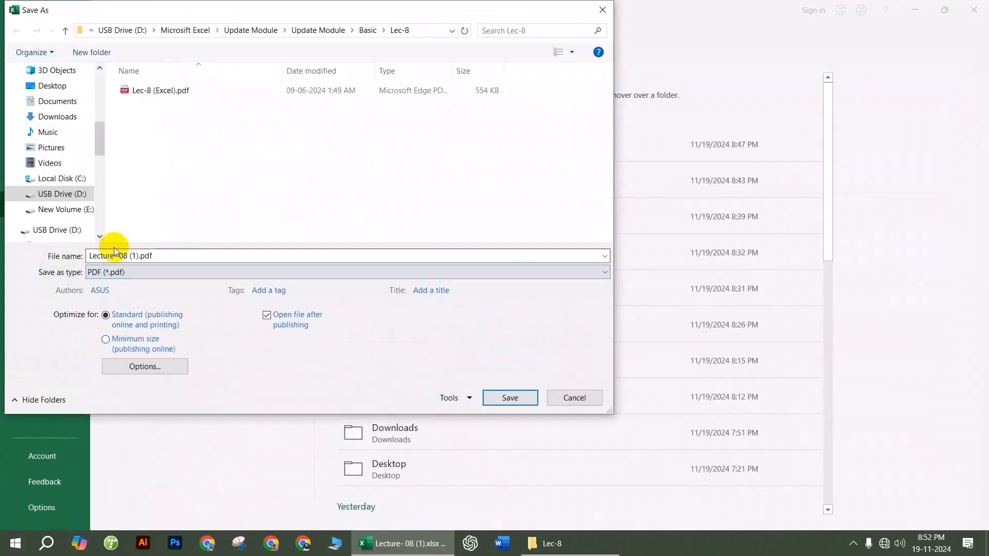
{"action": "left_click", "coordinate": [61, 92]}
{"action": "left_click", "coordinate": [507, 398]}
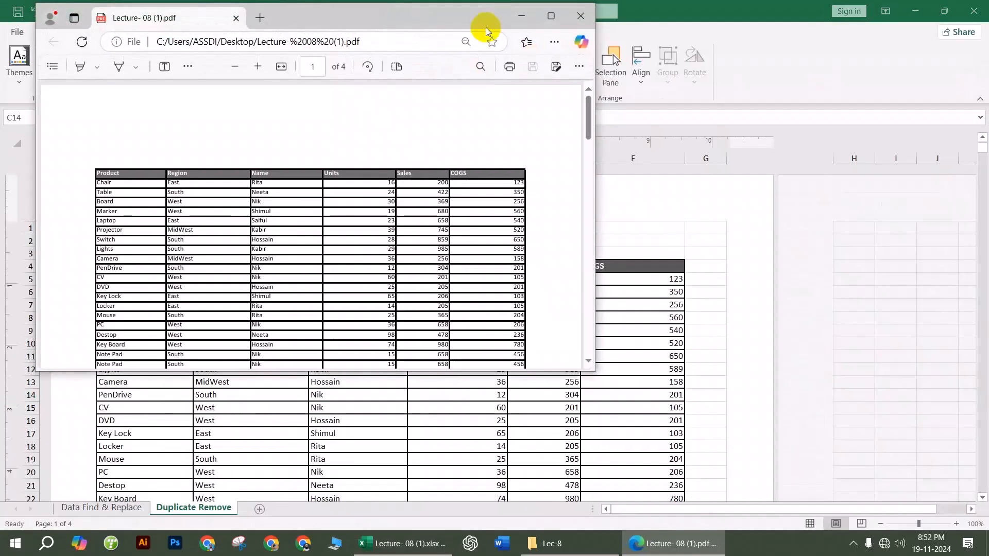
{"action": "left_click", "coordinate": [547, 16]}
Step: Scroll through the PDF, close Edge, and close Excel without saving
{"action": "scroll", "coordinate": [561, 378], "scroll_direction": "down", "scroll_amount": 10}
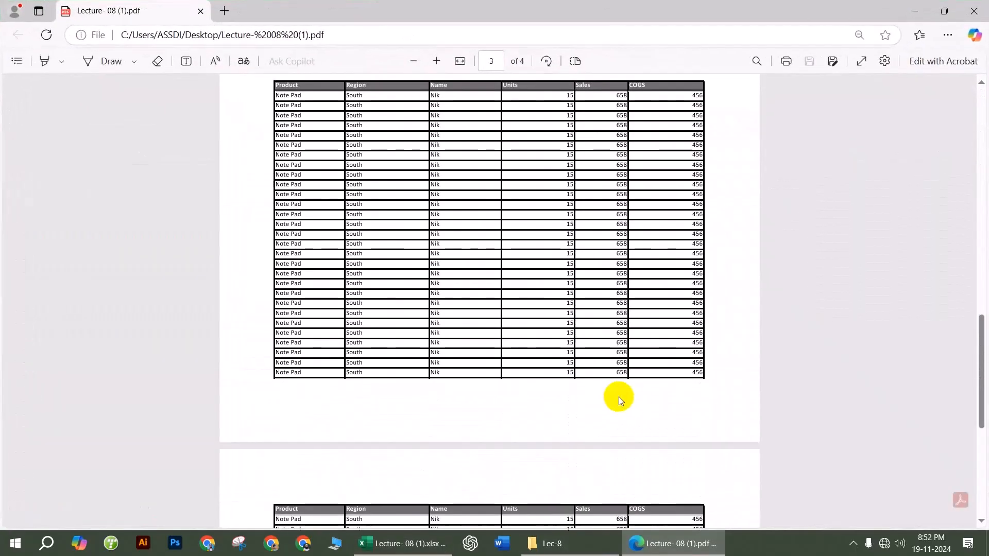
{"action": "left_click", "coordinate": [973, 11]}
{"action": "left_click", "coordinate": [974, 11]}
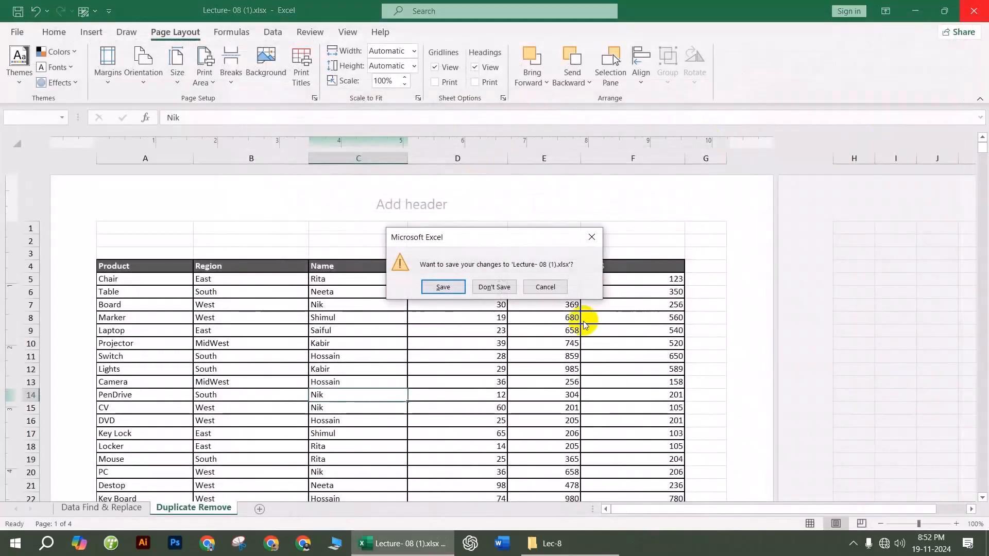
{"action": "left_click", "coordinate": [507, 291]}
Step: Close the Lec-8 folder window and refresh the desktop
{"action": "left_click", "coordinate": [972, 7]}
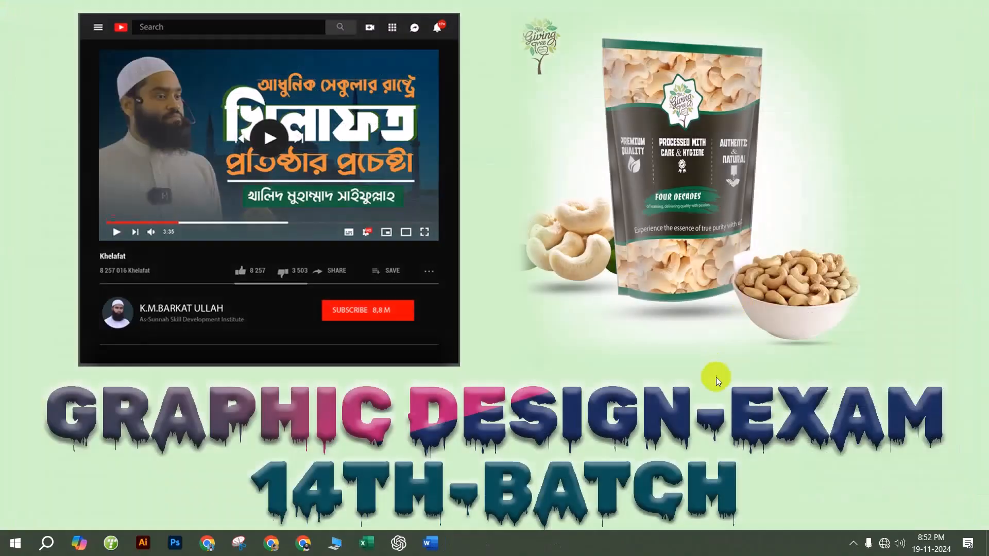
{"action": "right_click", "coordinate": [559, 144]}
{"action": "left_click", "coordinate": [588, 197]}
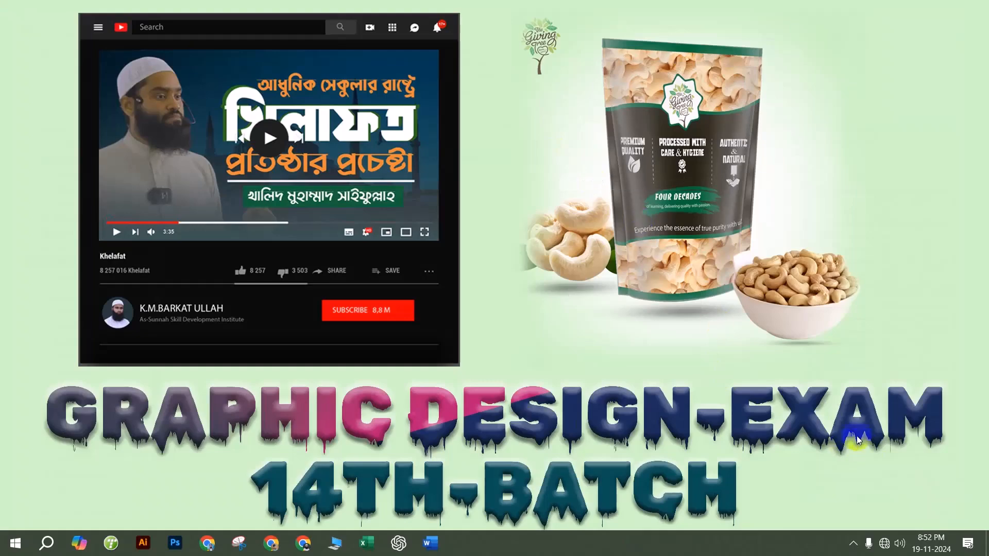